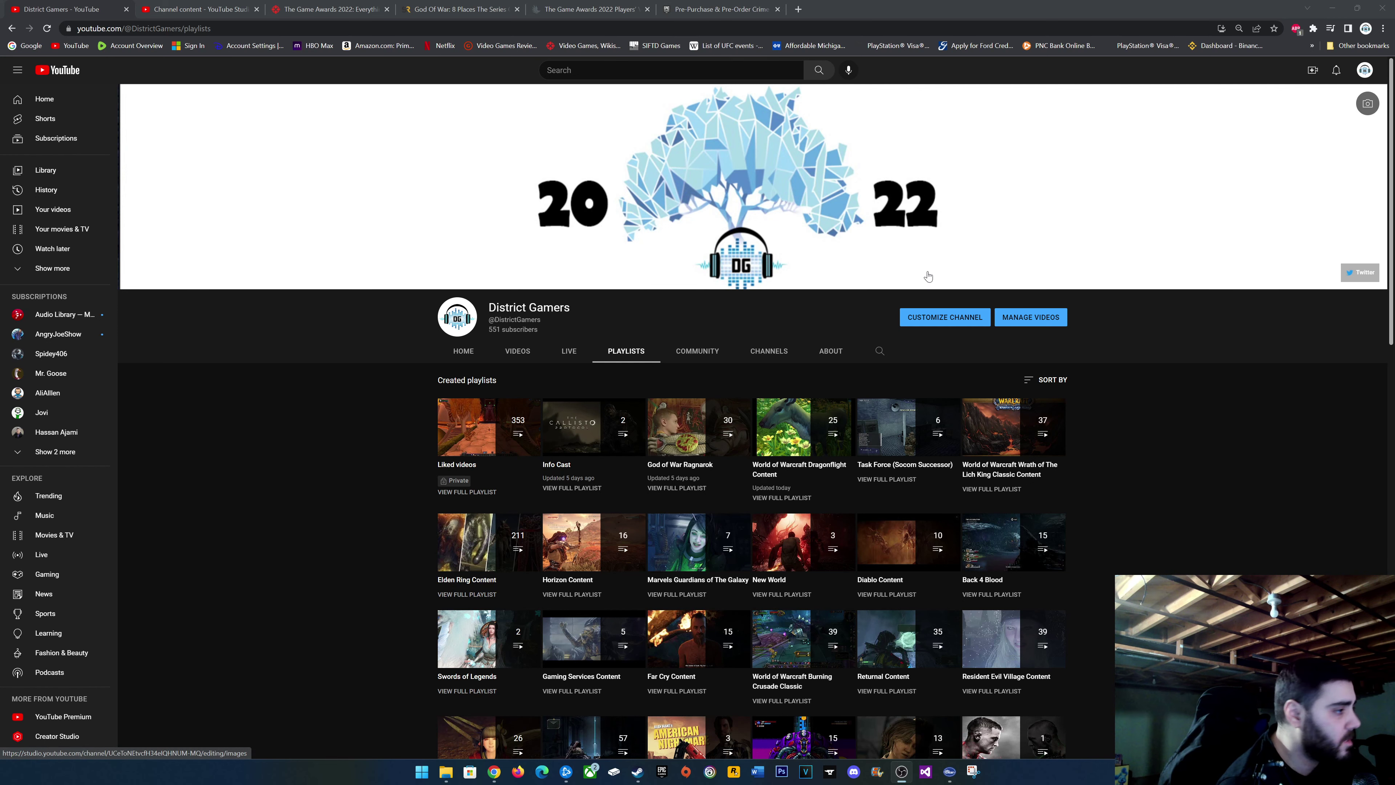
Look through the channel's created playlists and open their sorting options.
scroll(617, 415, down, 4)
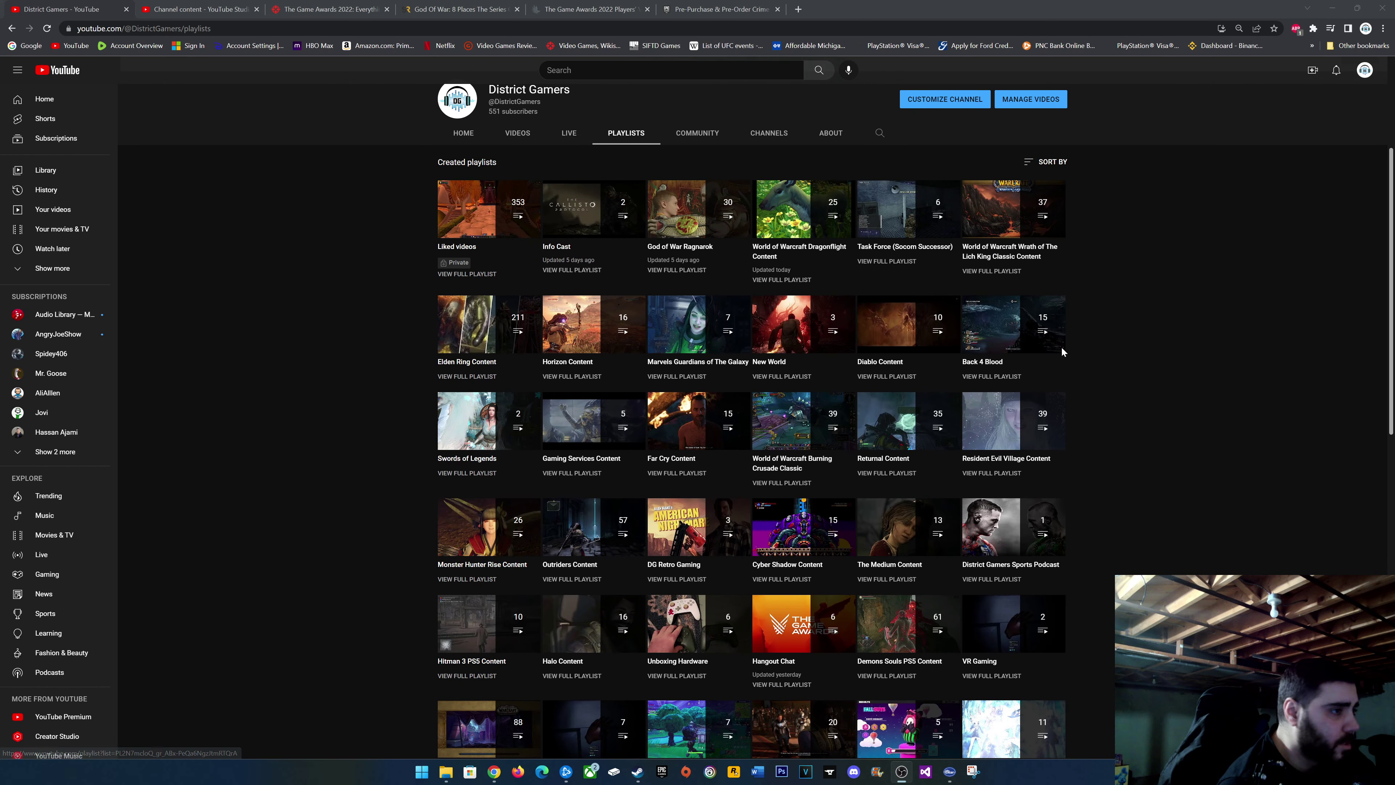
scroll(1162, 428, down, 4)
scroll(1160, 498, down, 10)
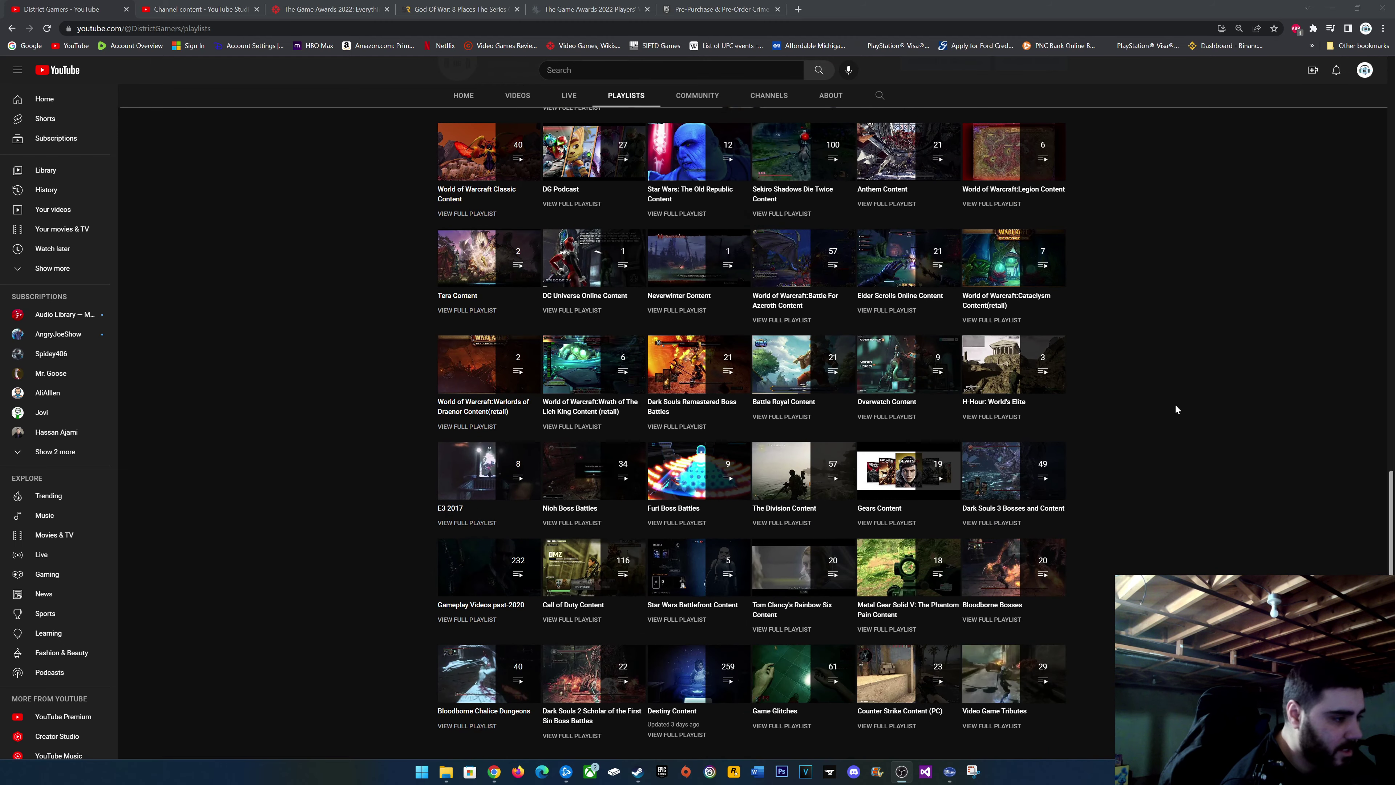
scroll(1187, 391, up, 11)
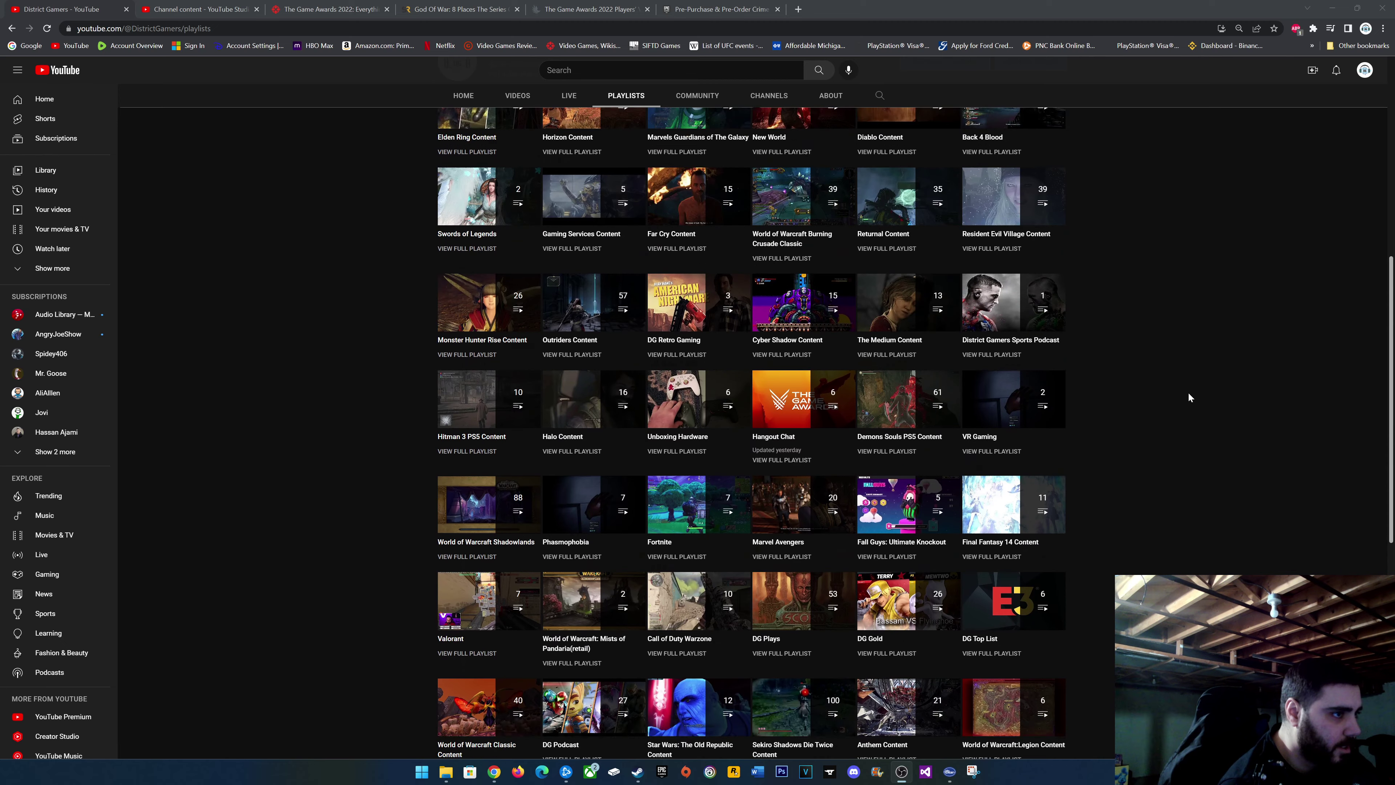
scroll(1185, 376, up, 5)
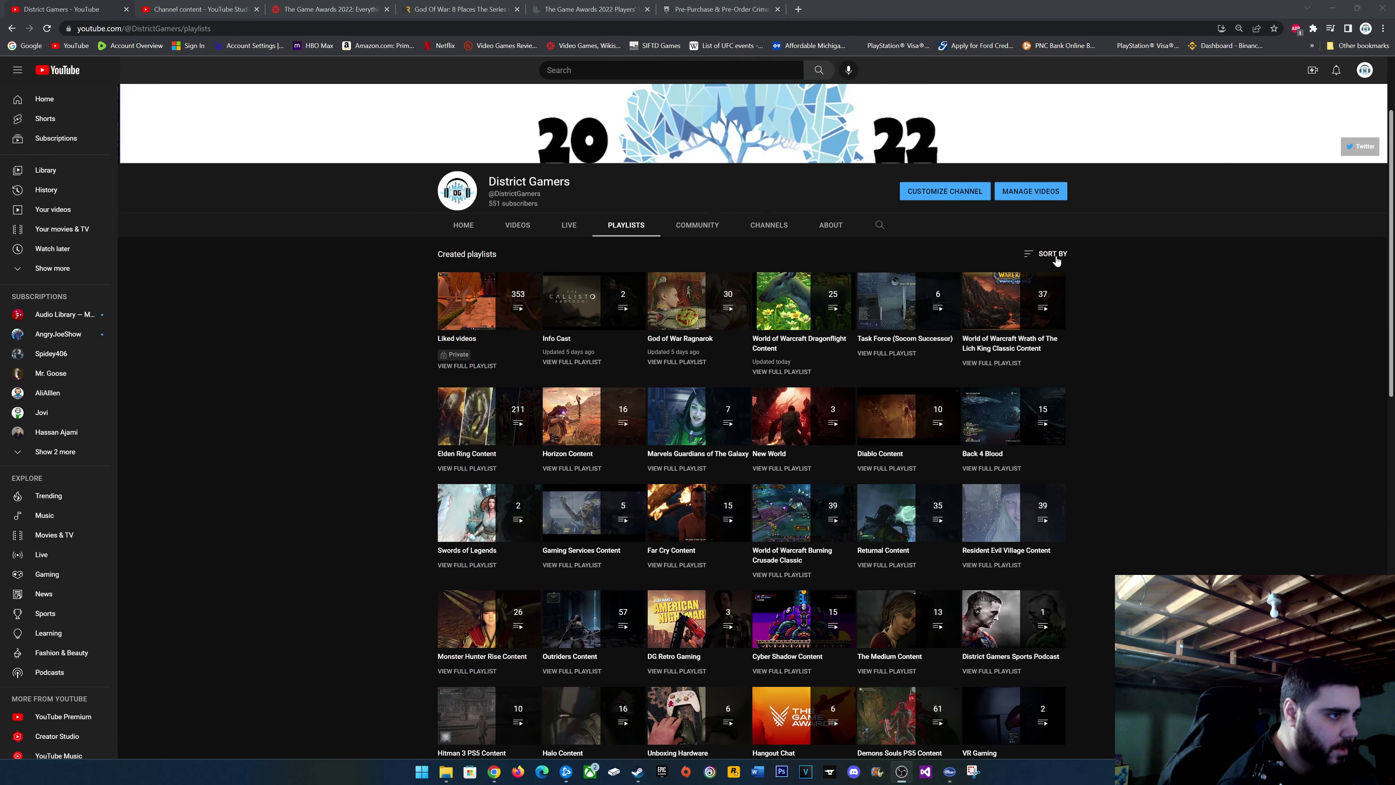
click(1052, 255)
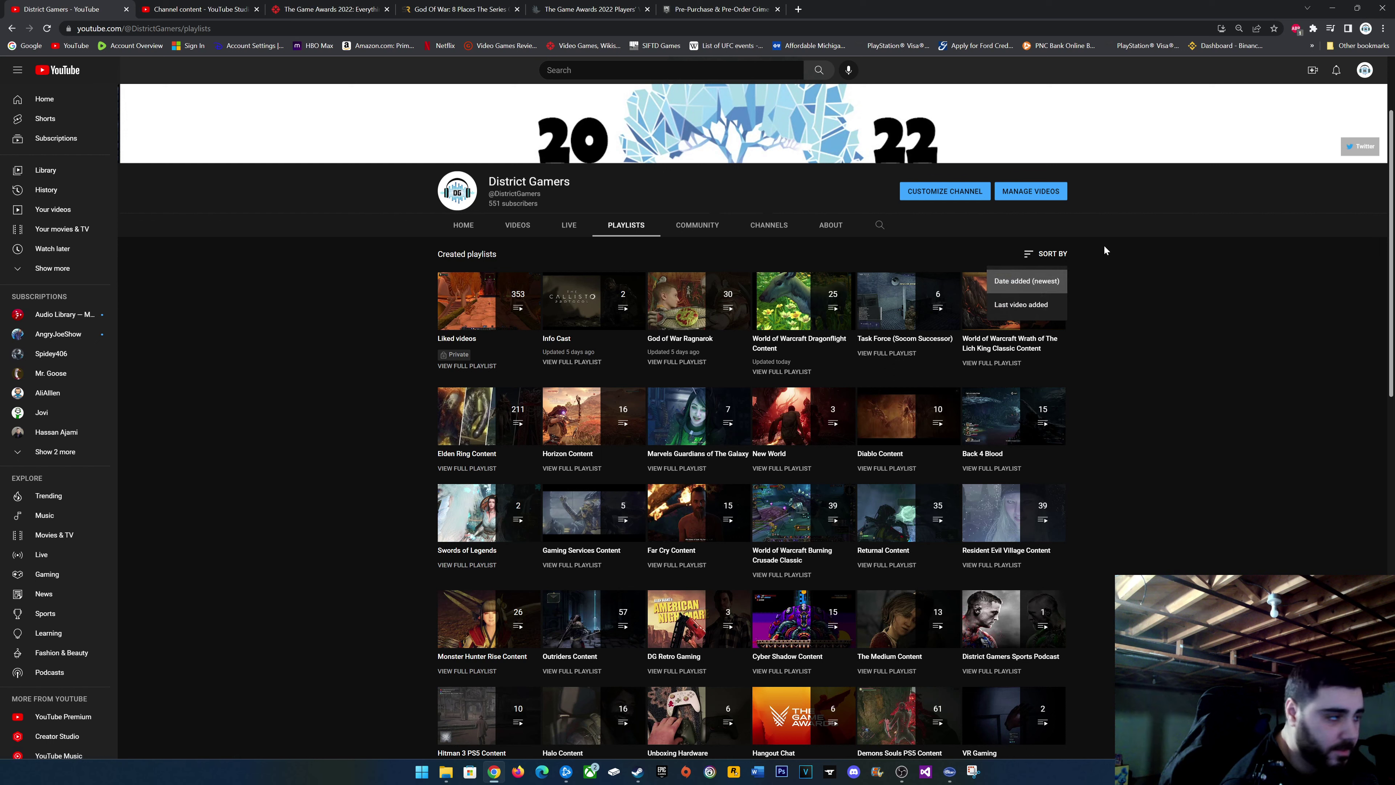
Go to the District Gamers channel home page and pause the featured video.
click(461, 227)
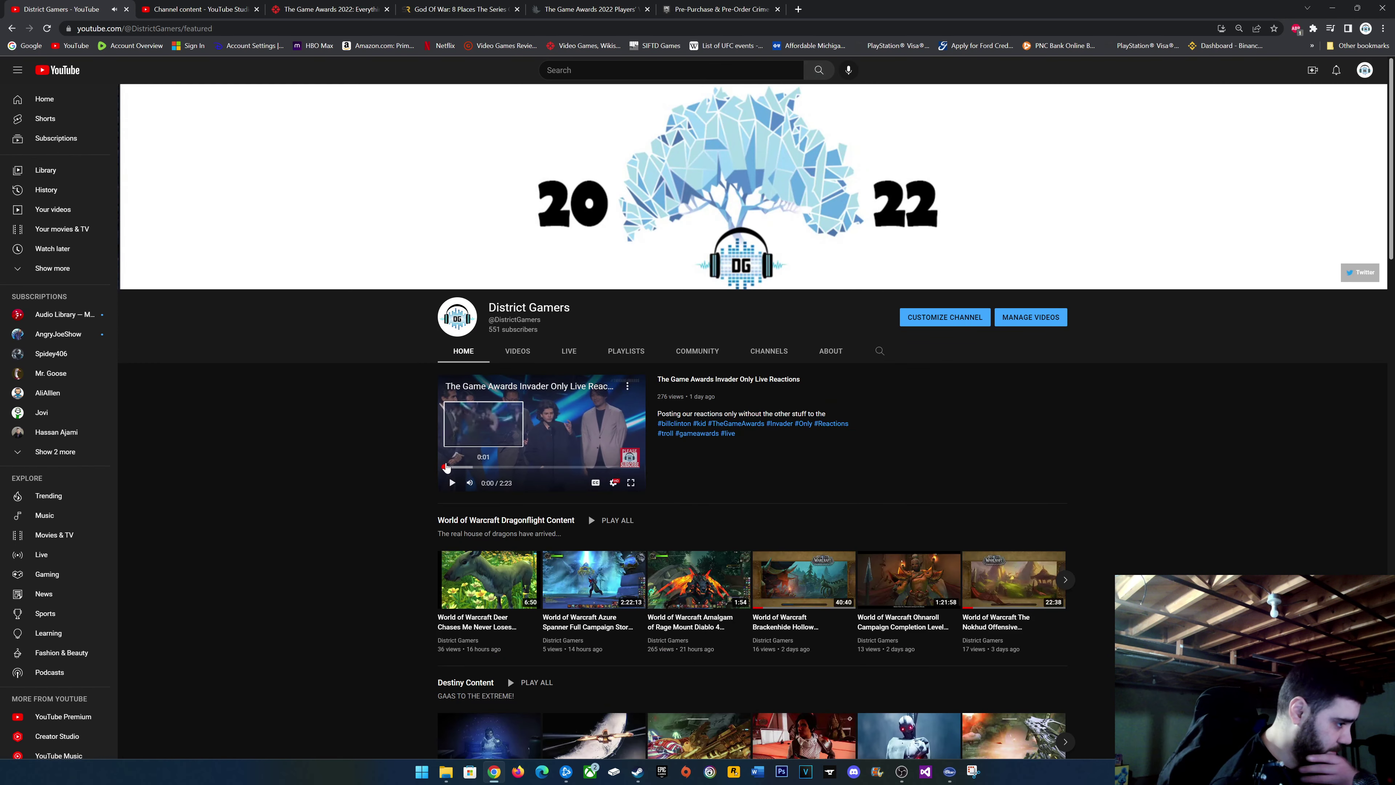
click(452, 483)
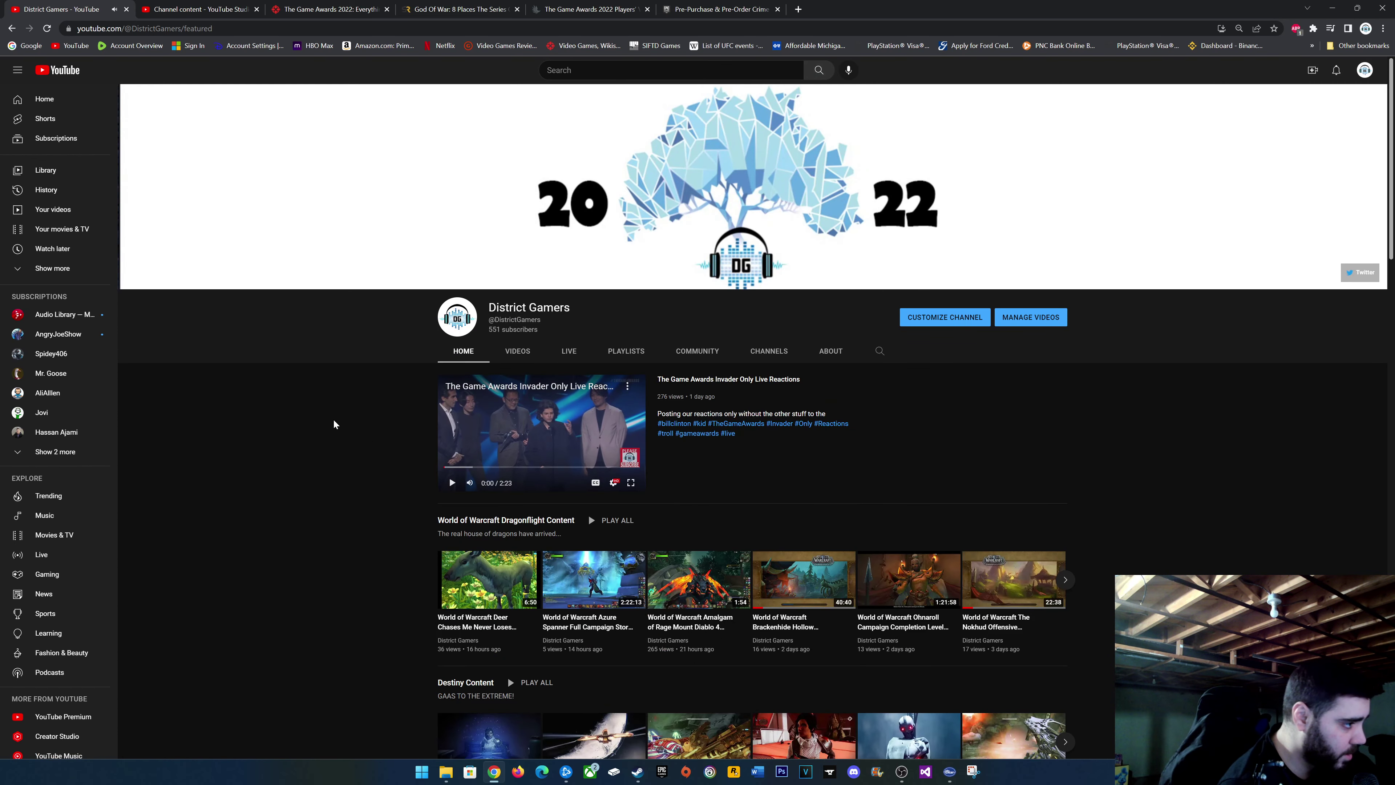
scroll(418, 459, down, 2)
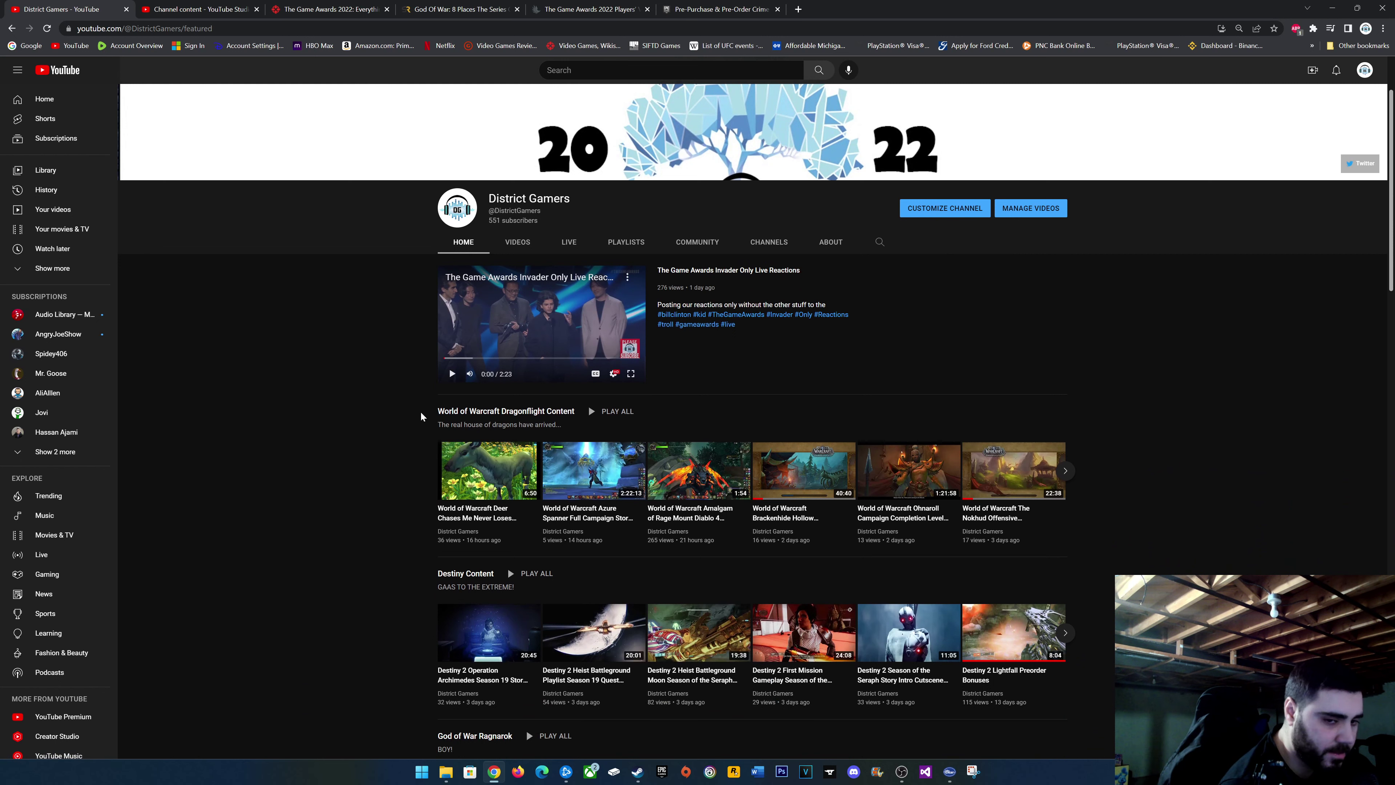
Return to the channel's playlists and sort them by last video added.
click(626, 242)
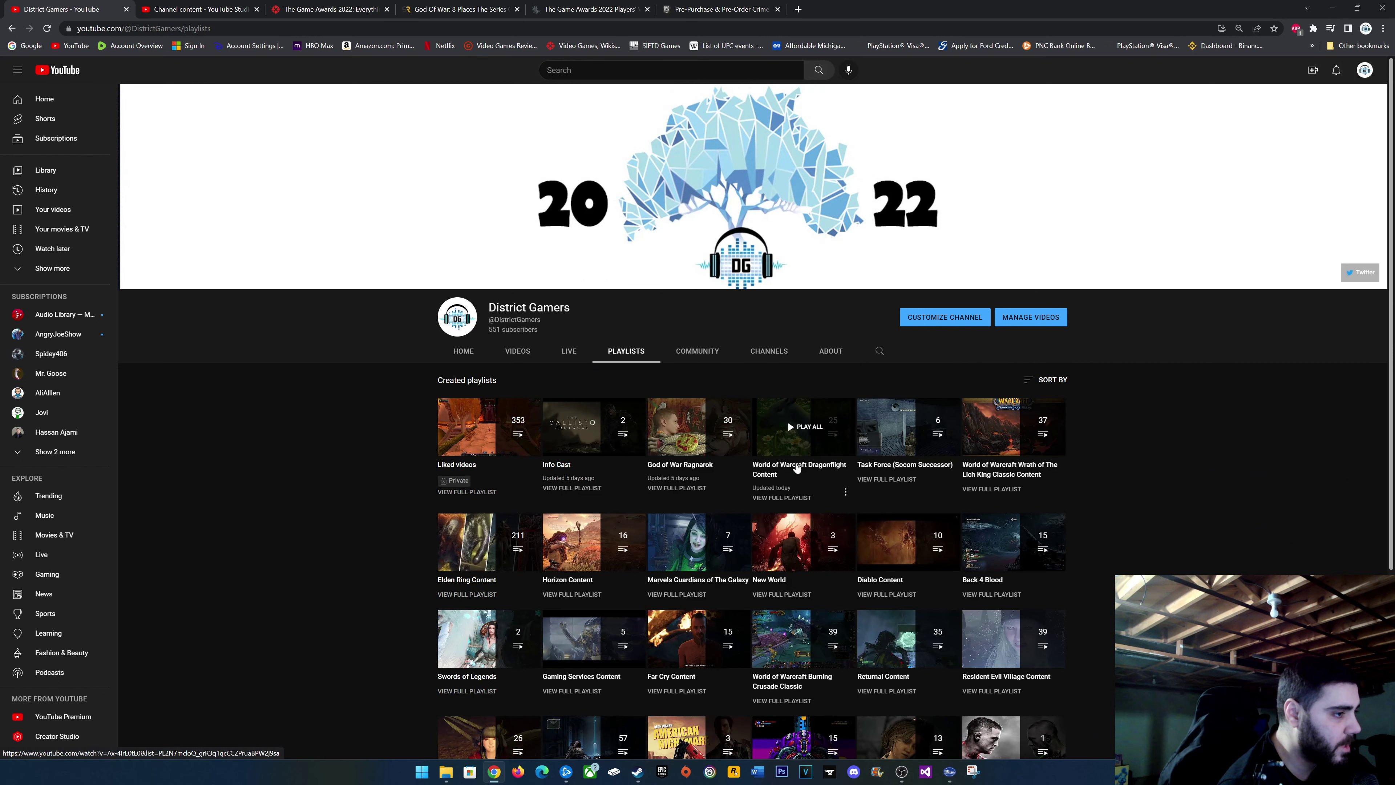
click(1046, 380)
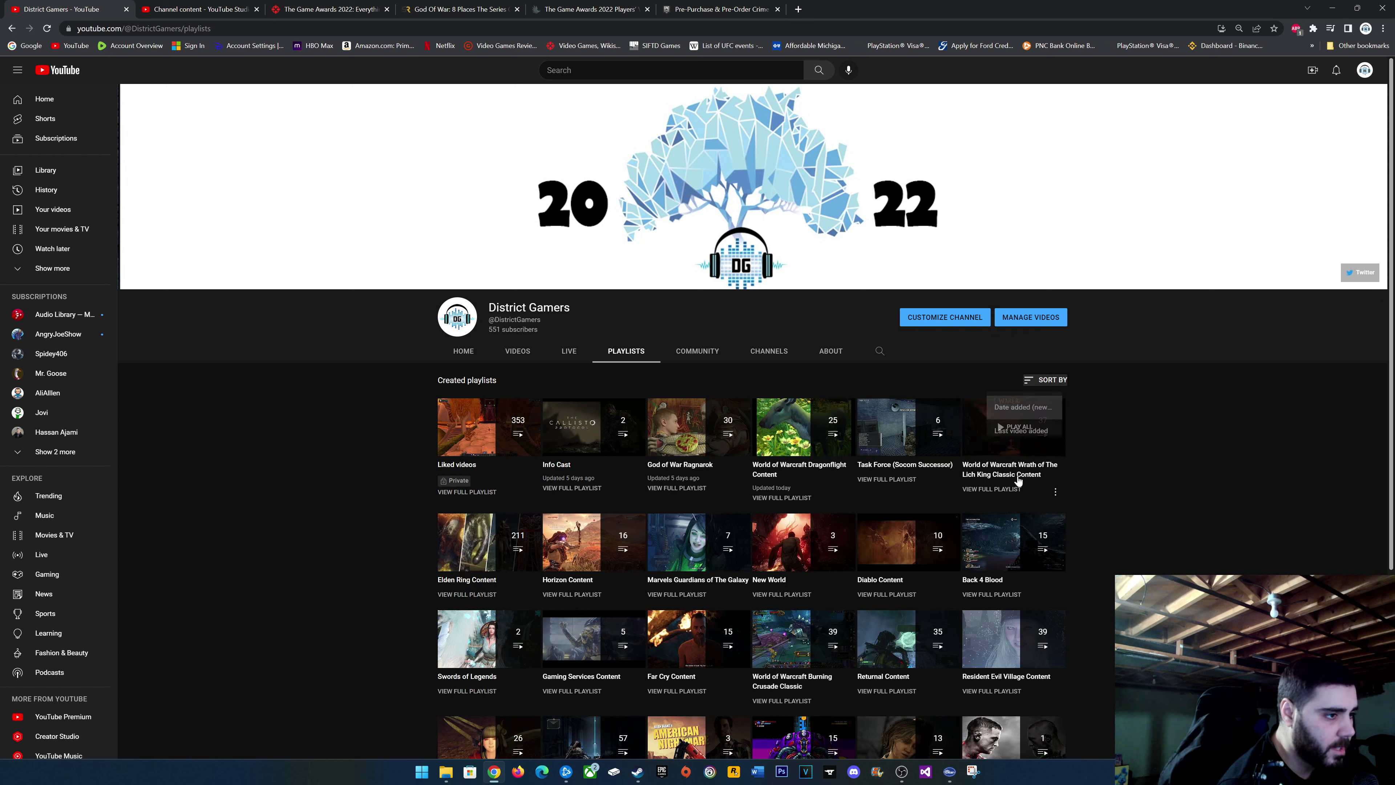
click(1036, 434)
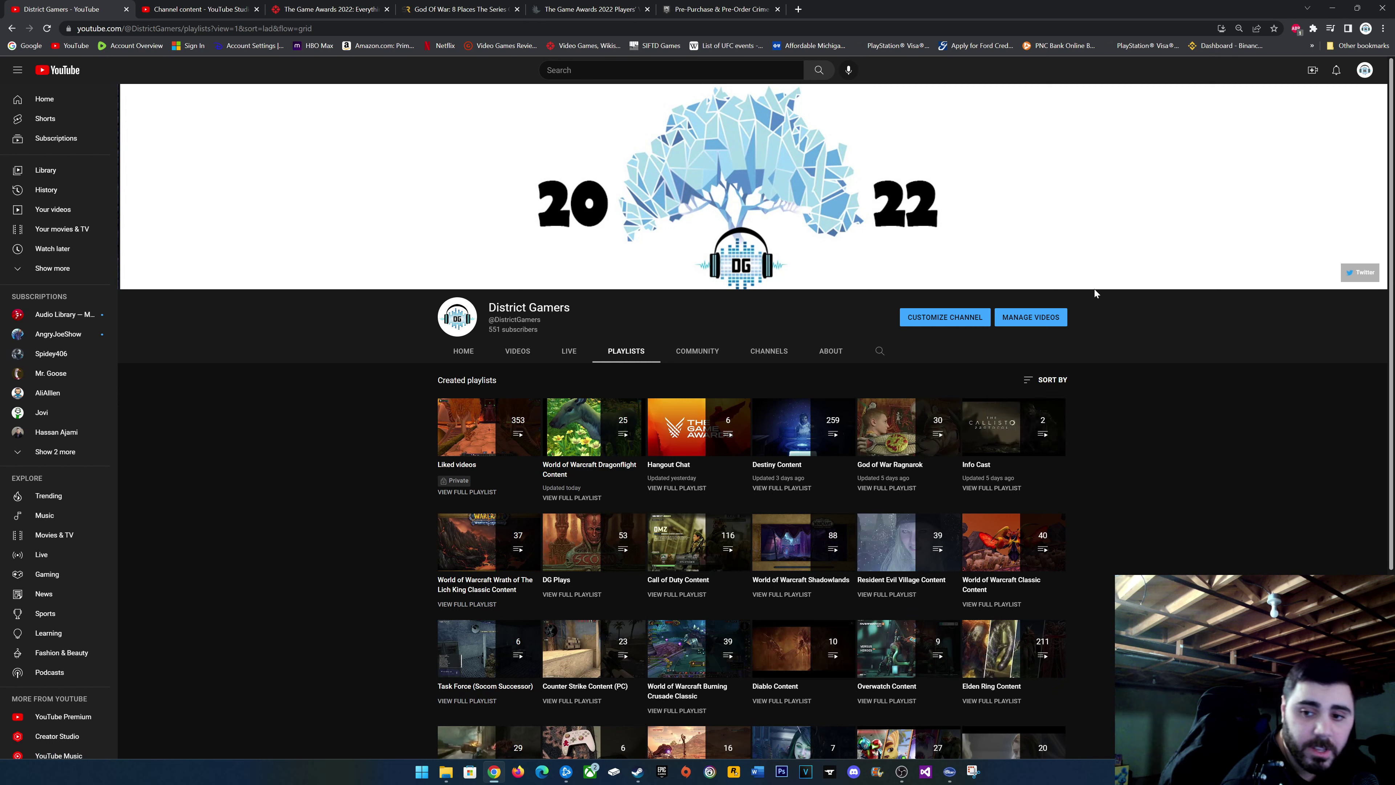
Go to the YouTube Studio channel content page and show the next page of playlists.
click(195, 9)
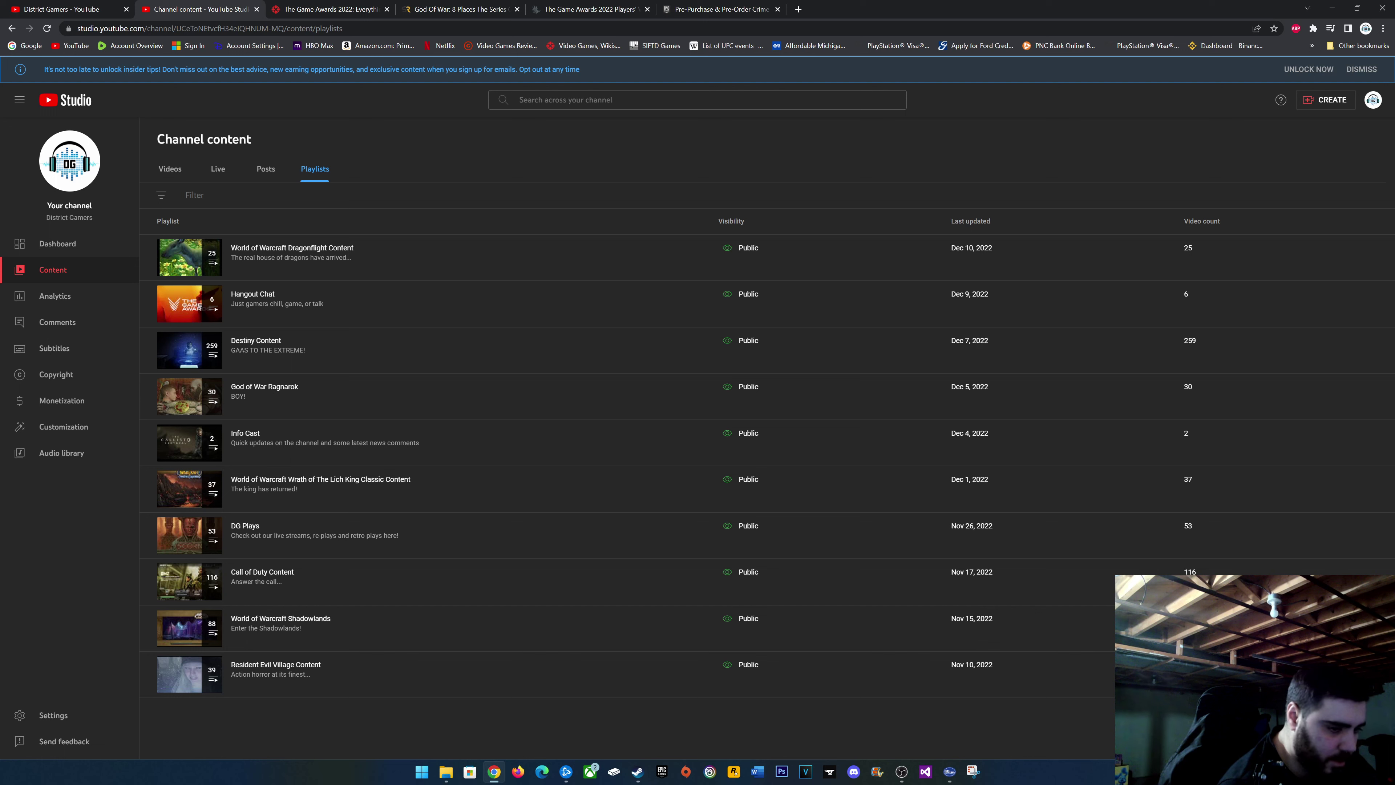
click(1341, 718)
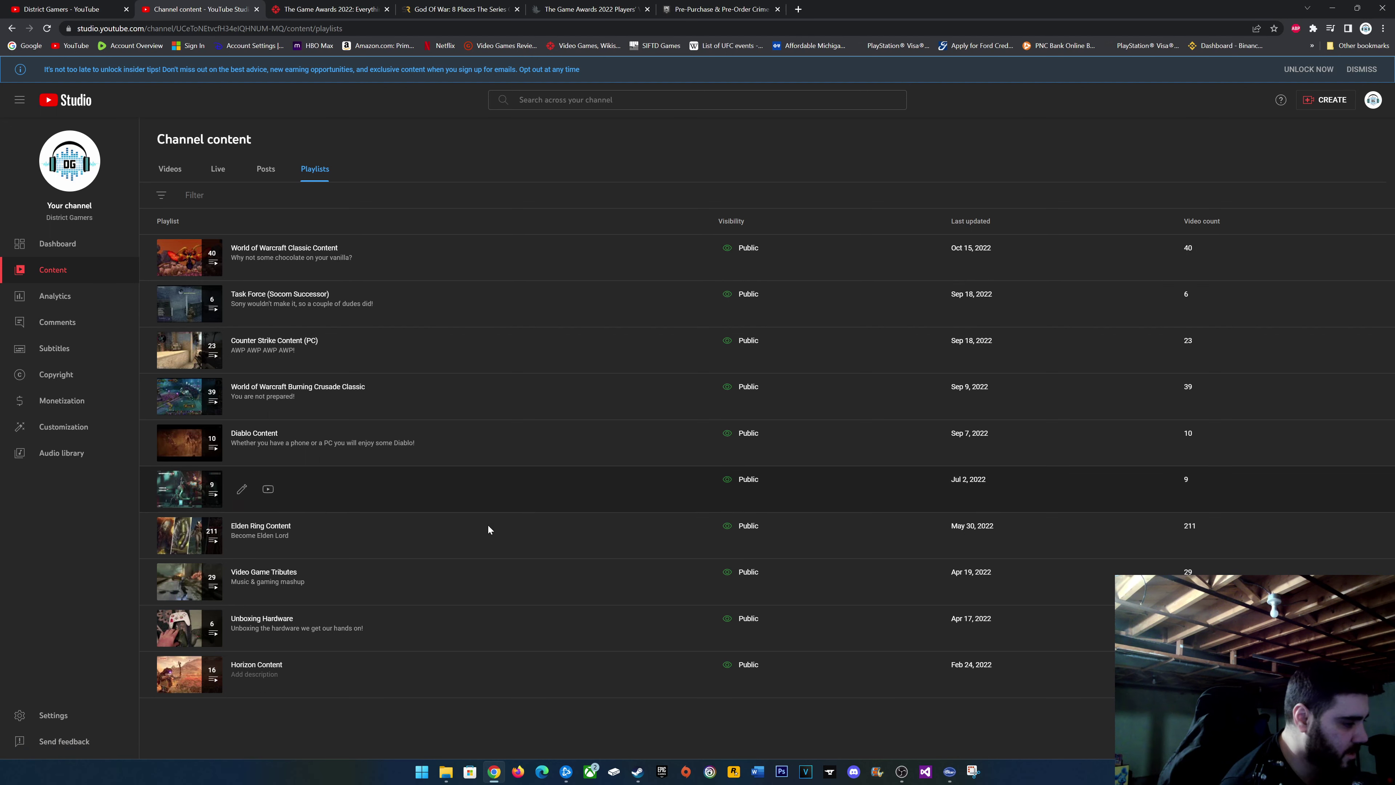
Switch to Steam, search the store for "task" and open the Task Force store page.
click(638, 772)
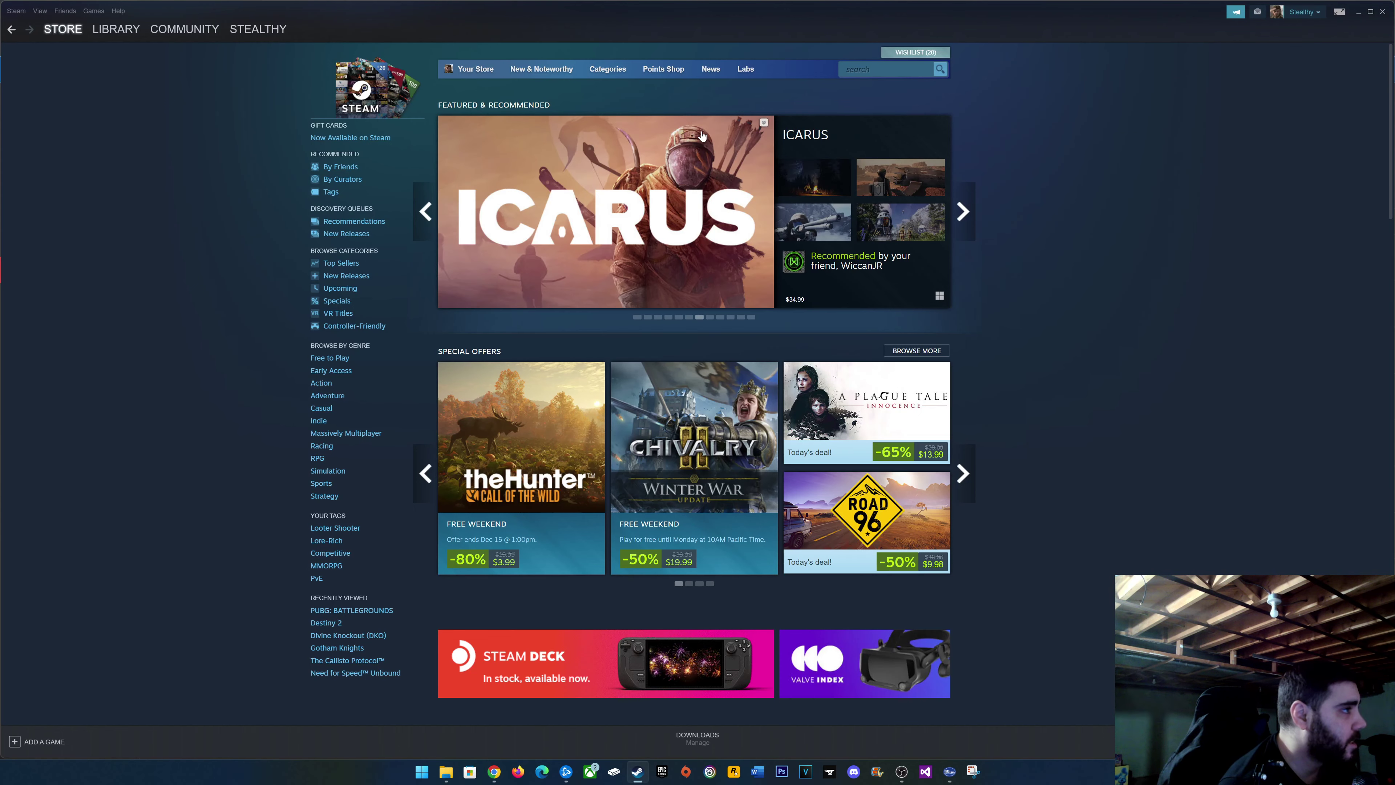
text(task)
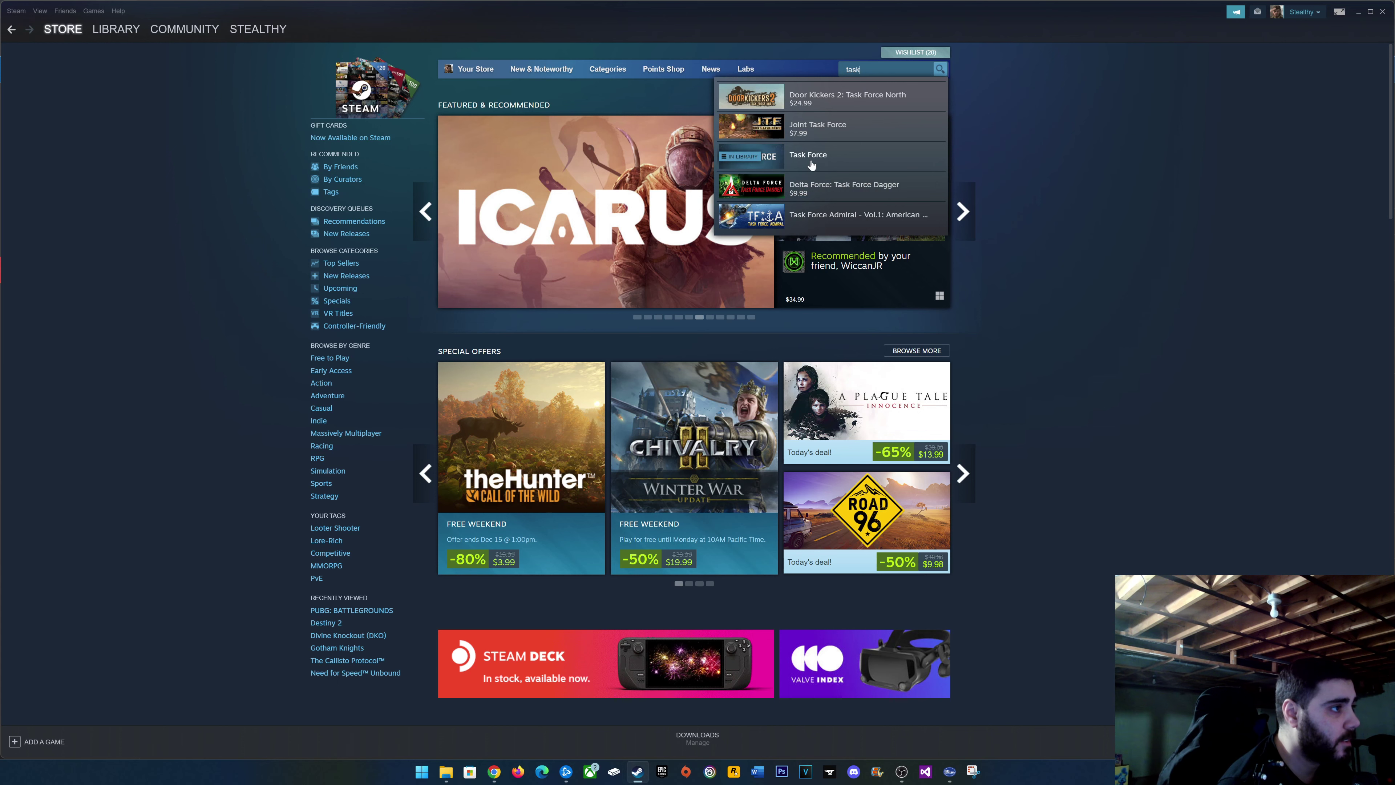
click(808, 155)
View the Task Force screenshots and read through the game's description on its store page.
click(598, 338)
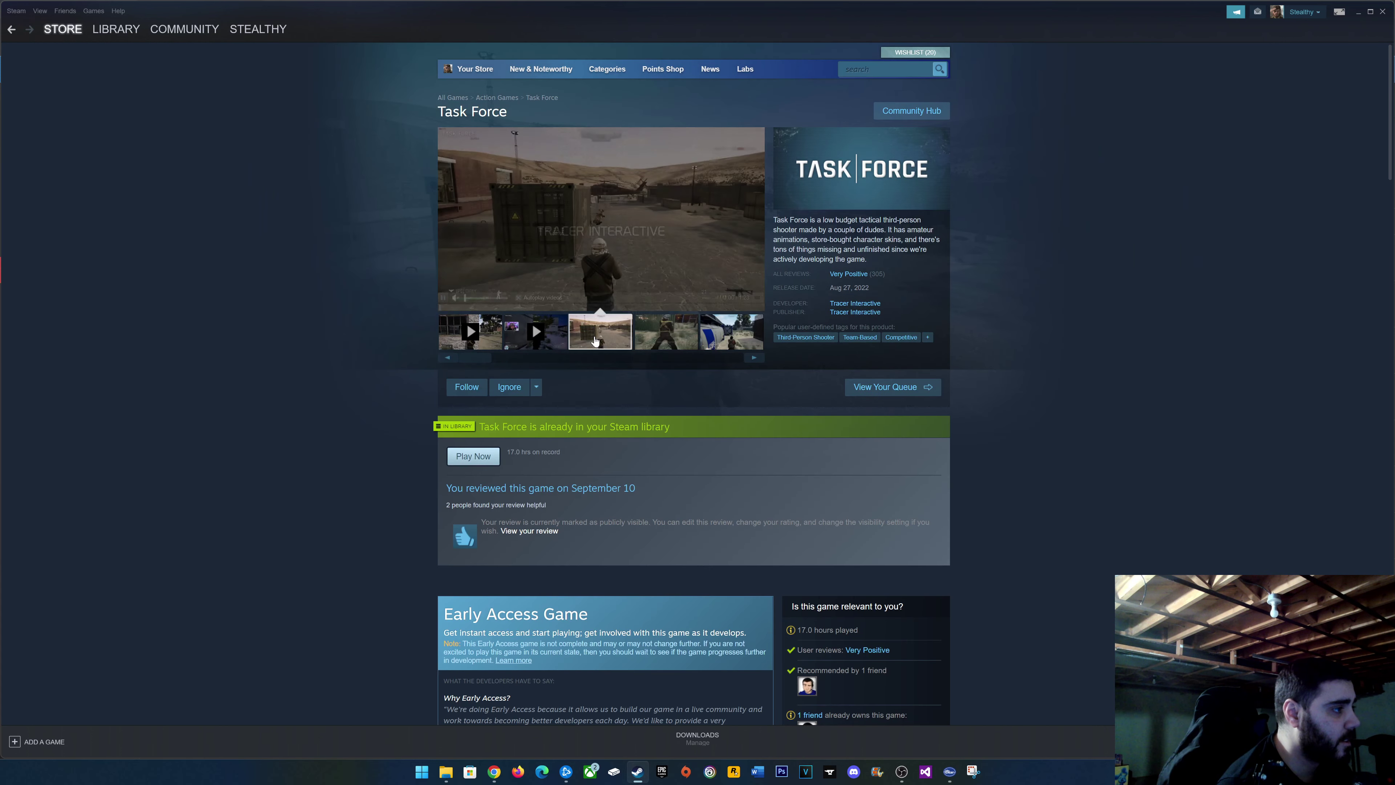
click(651, 339)
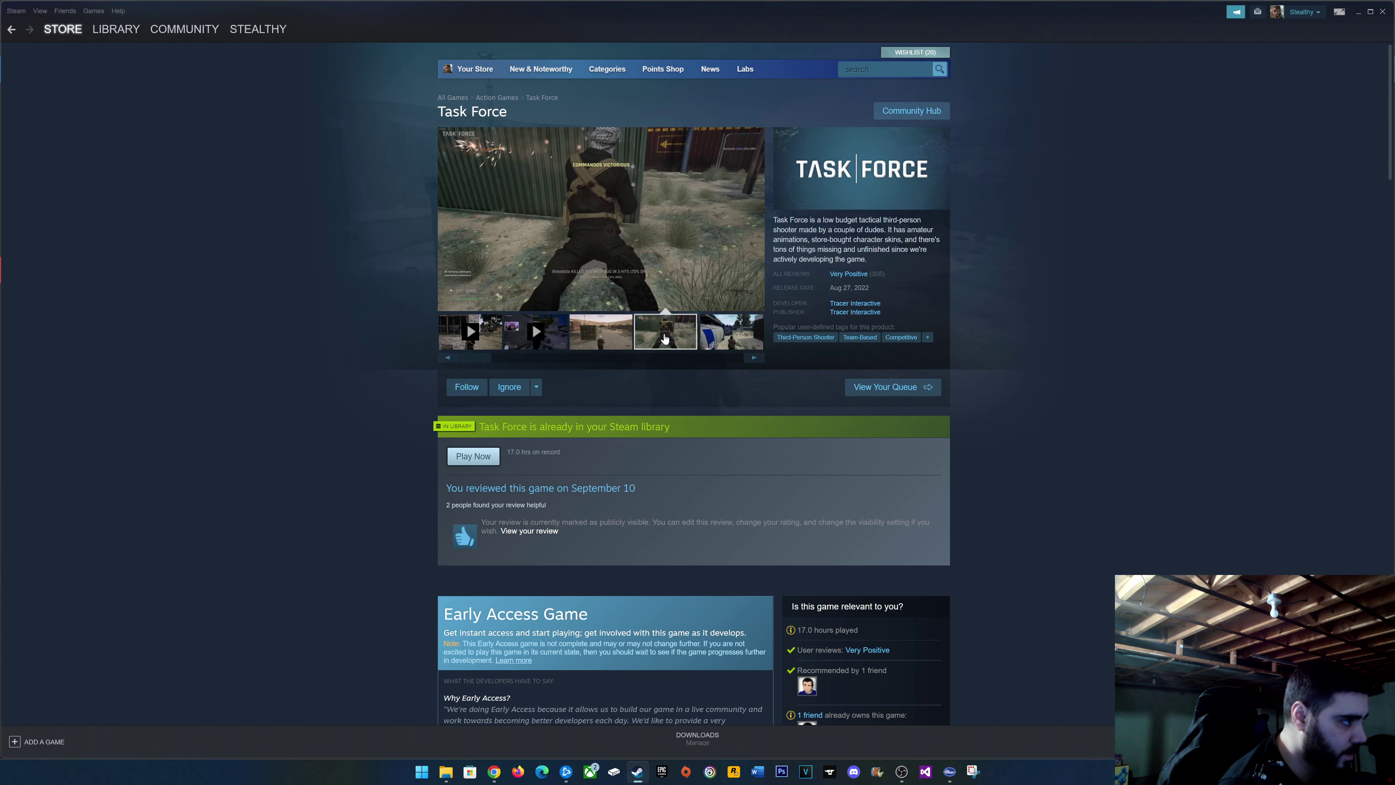
click(723, 343)
scroll(302, 446, down, 5)
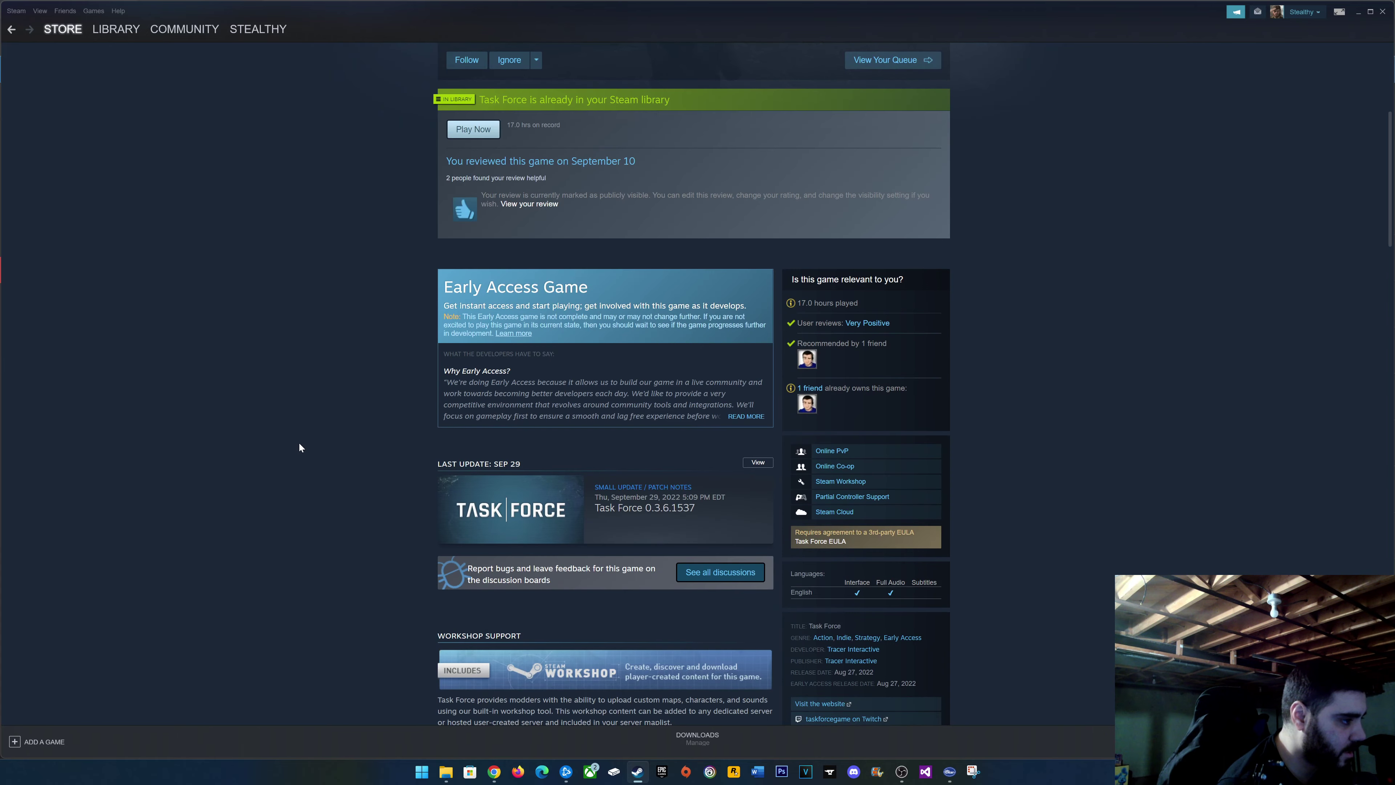
scroll(317, 457, down, 5)
scroll(324, 428, down, 5)
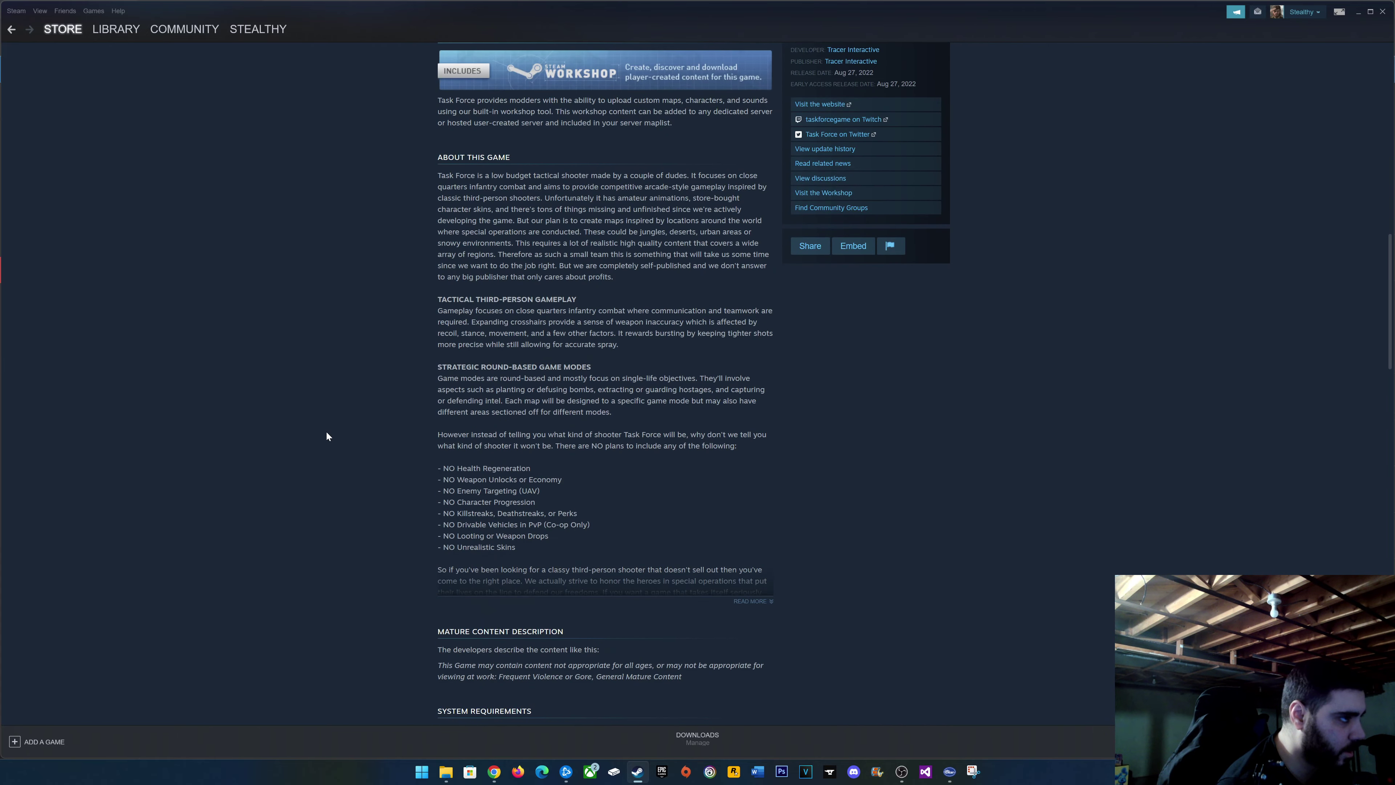
scroll(361, 430, up, 15)
Switch back to Chrome and hide the bookmarks bar.
key(alt+Tab)
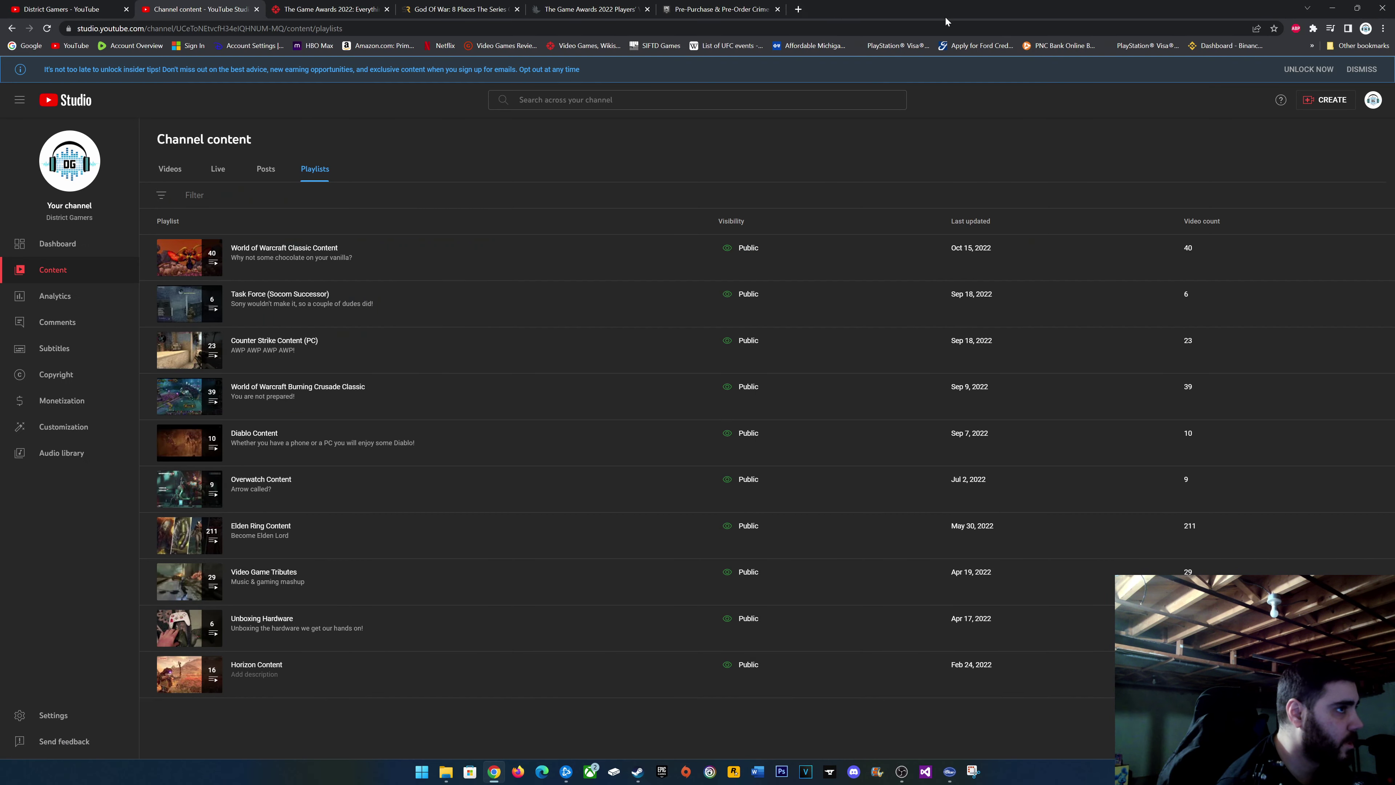
click(1383, 29)
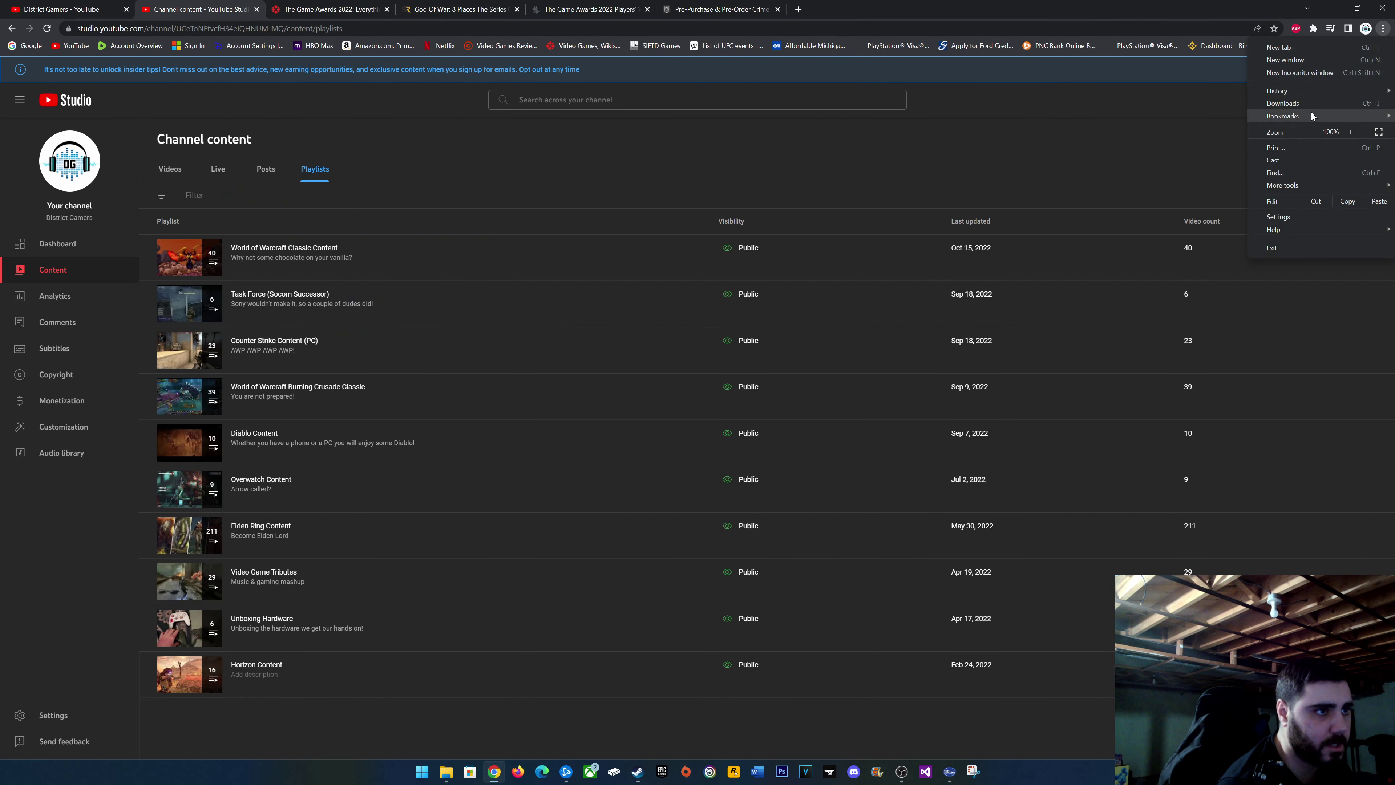
mouse_move(1307, 116)
click(1142, 154)
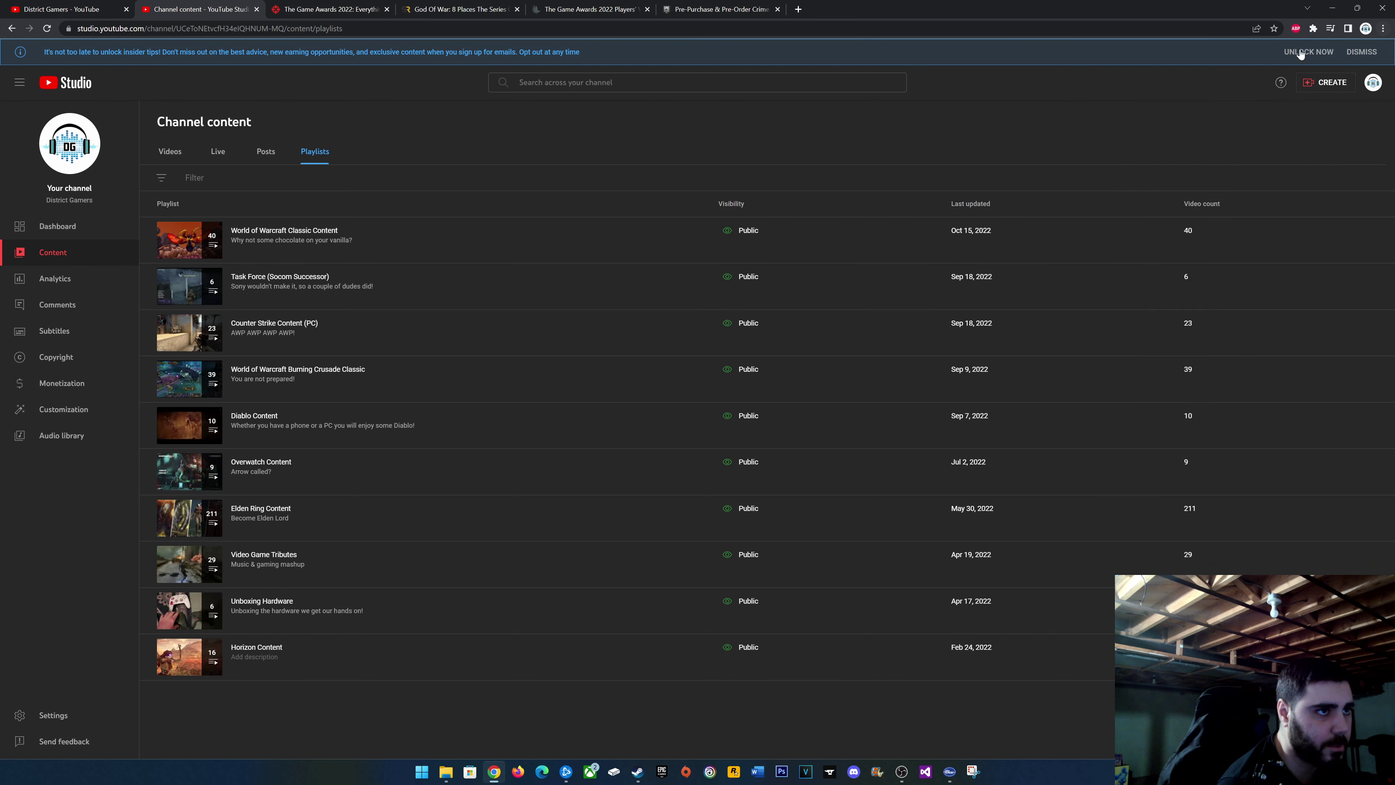
Open a new browser tab and place it directly after the YouTube Studio tab.
click(798, 8)
drag(802, 9, 341, 22)
click(340, 23)
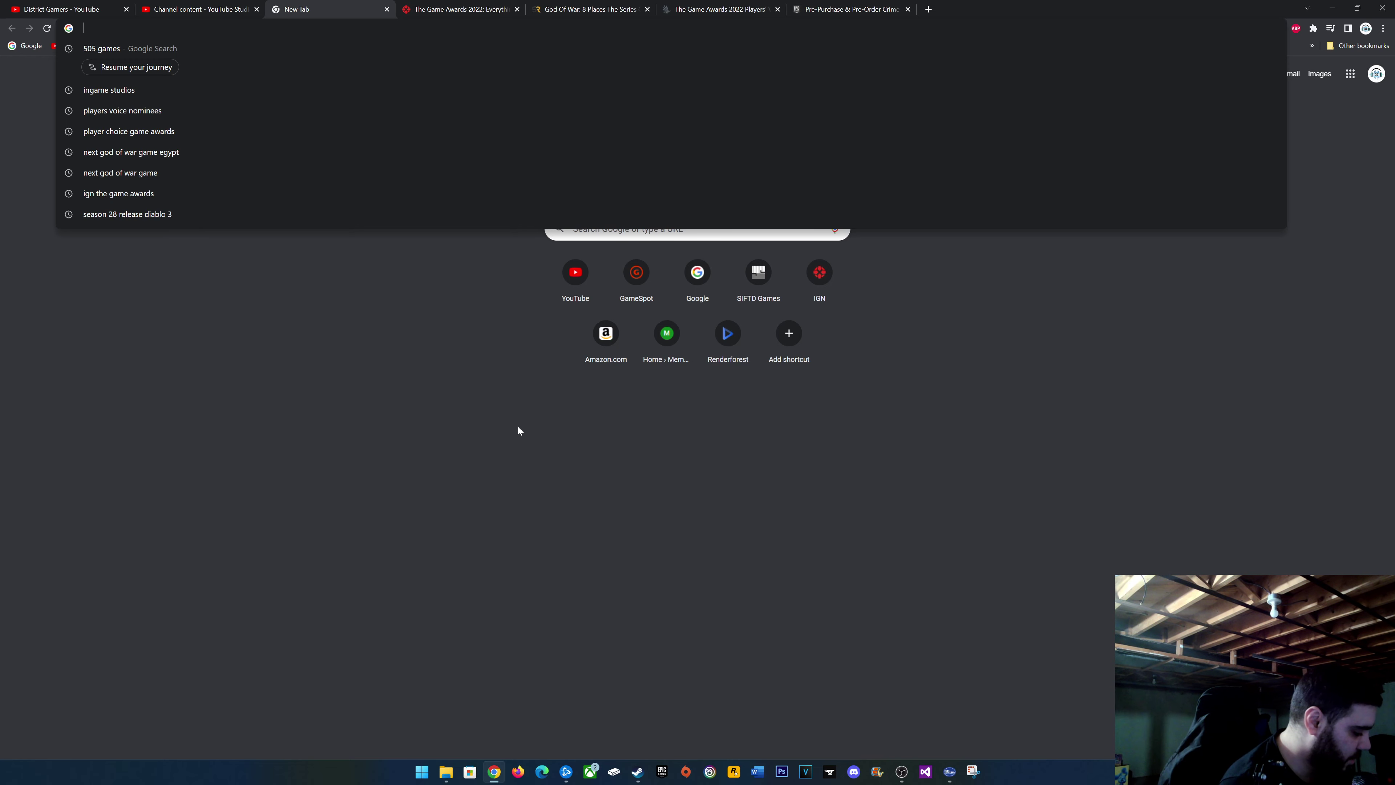
Search the web for "task force steam" and open the Task Force on Steam result.
text(task force )
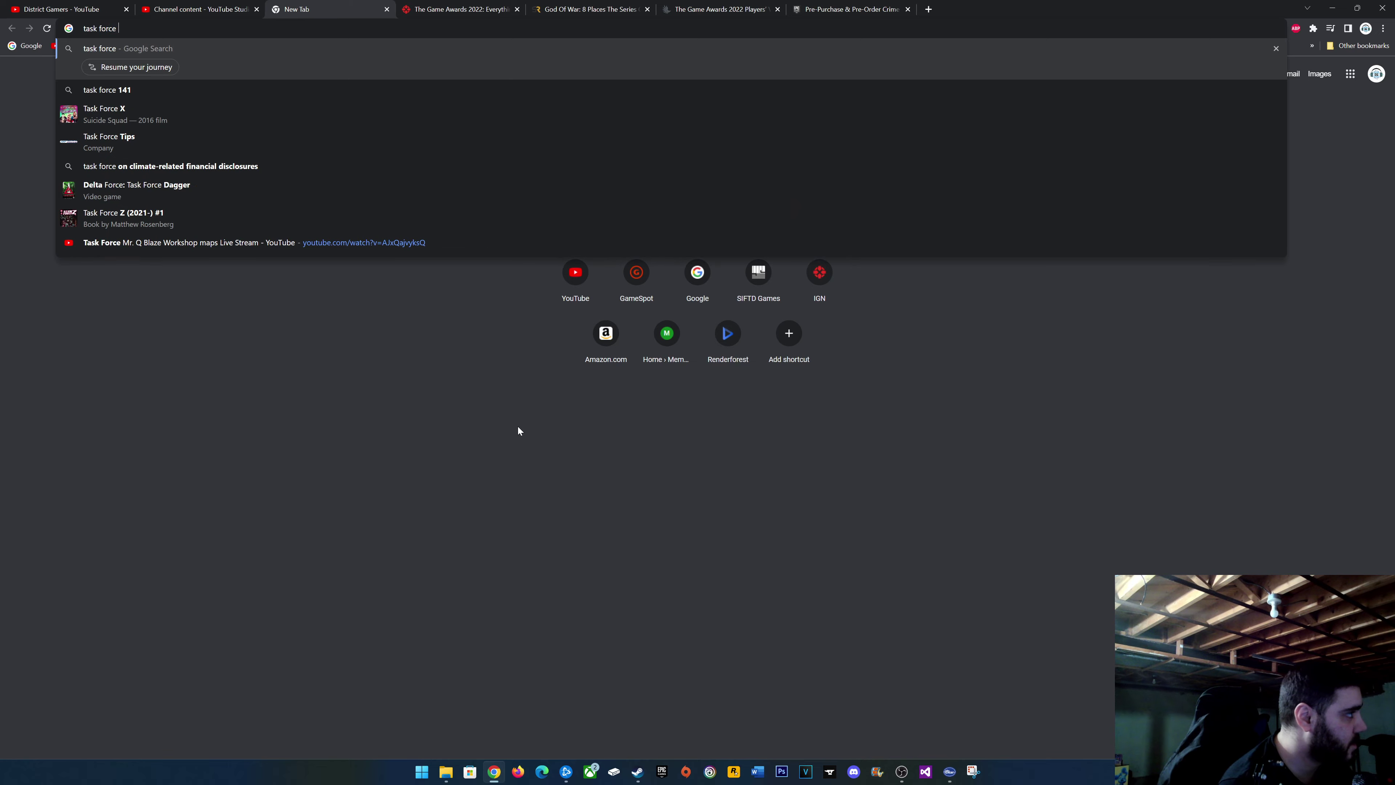
text(steam)
key(Return)
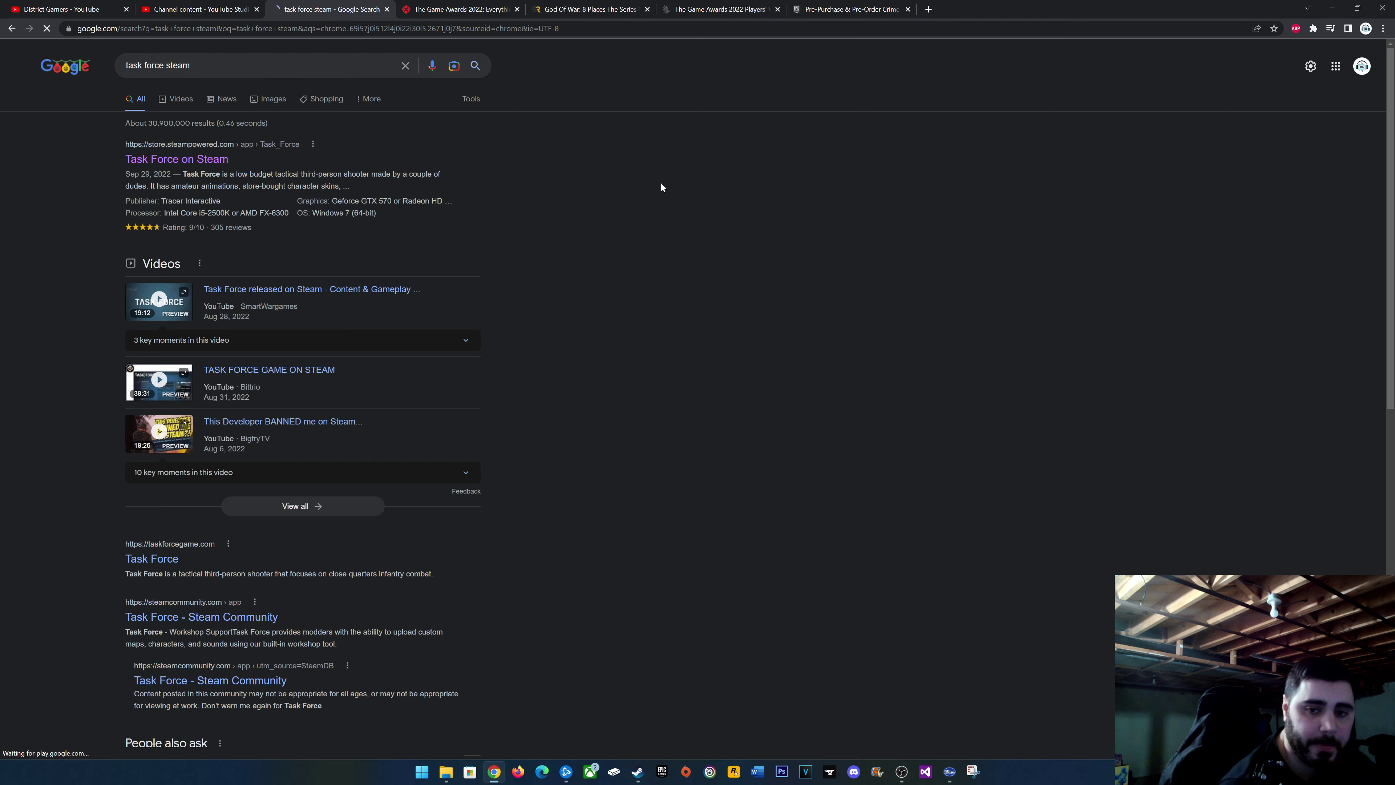
click(177, 159)
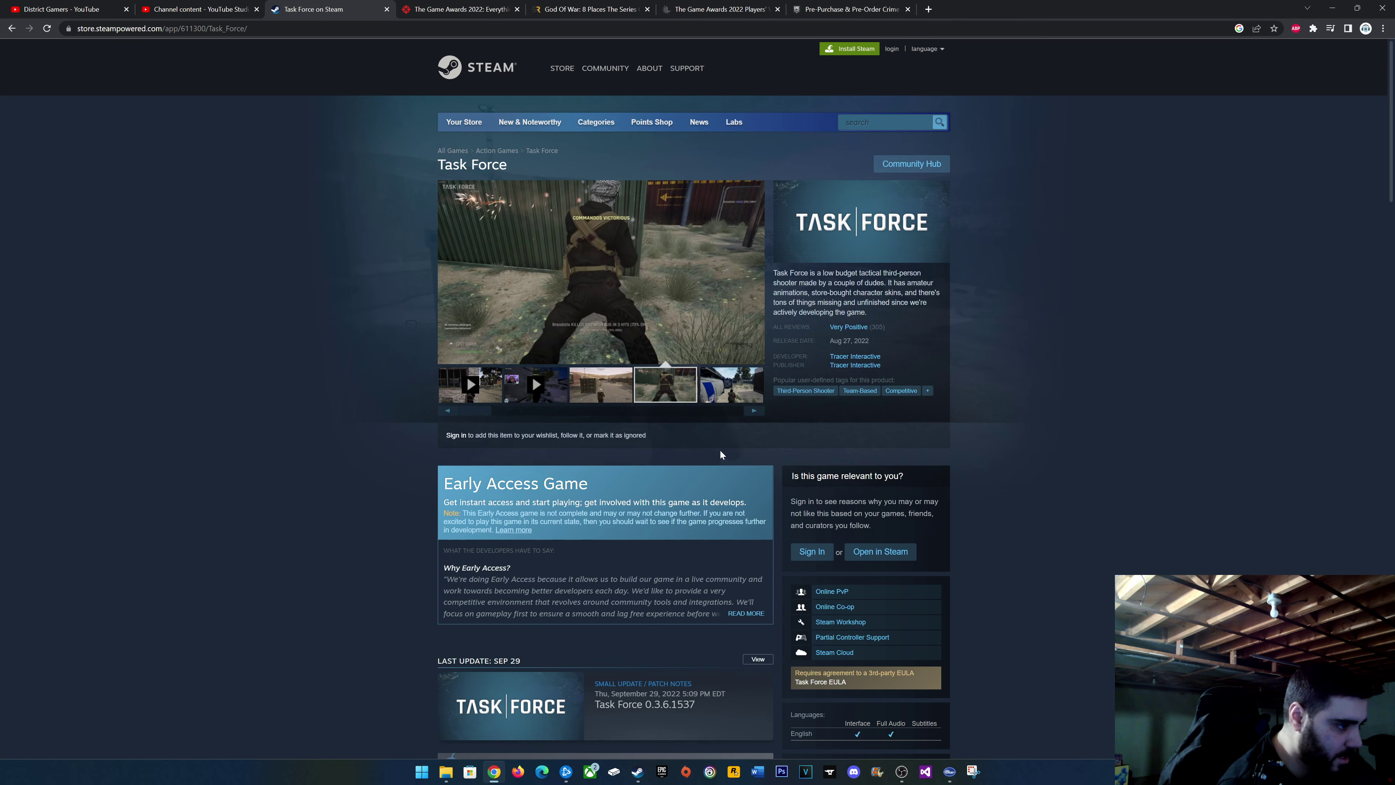
Review the Task Force web store page from the early access details down to the similar games.
scroll(852, 652, down, 4)
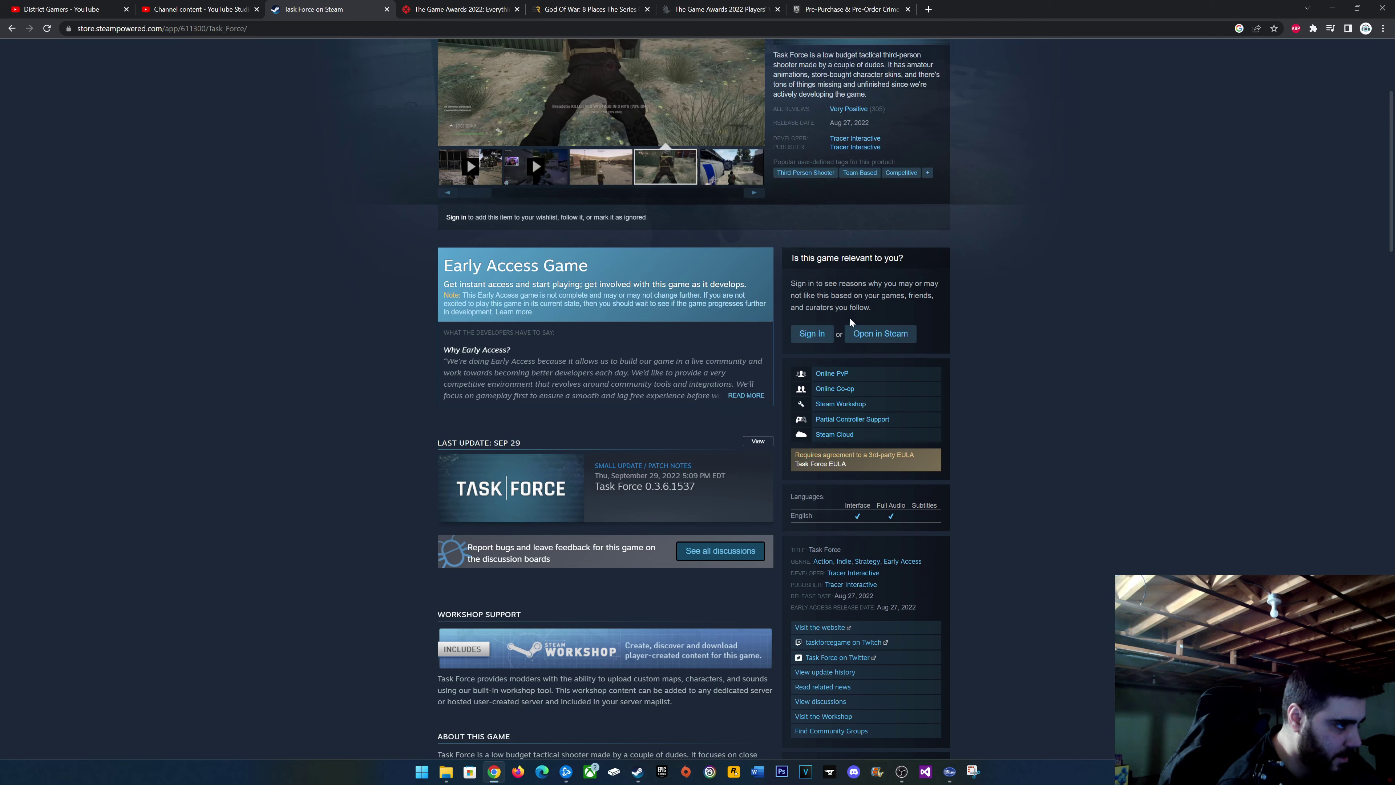
drag(858, 283, 890, 296)
scroll(987, 341, down, 5)
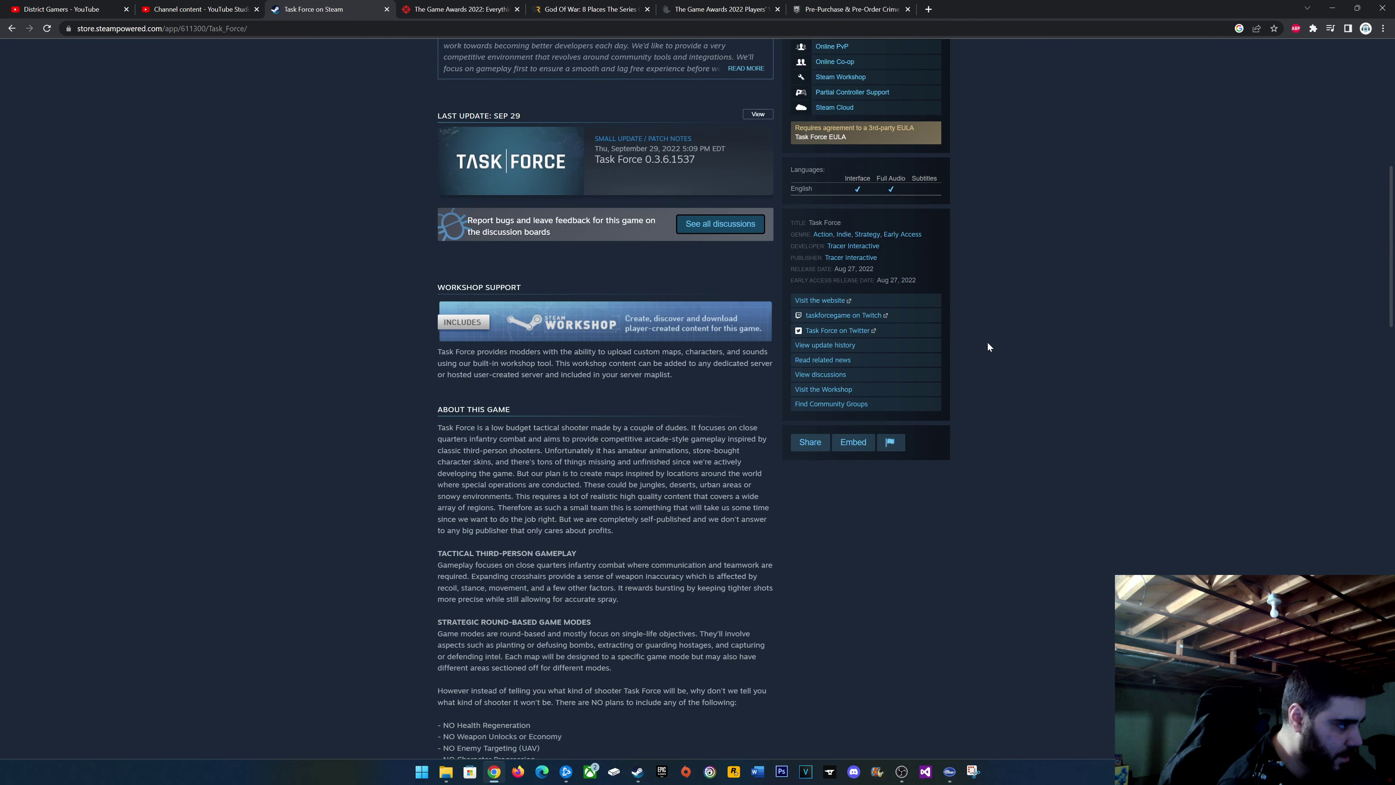
scroll(906, 376, up, 5)
scroll(532, 376, up, 3)
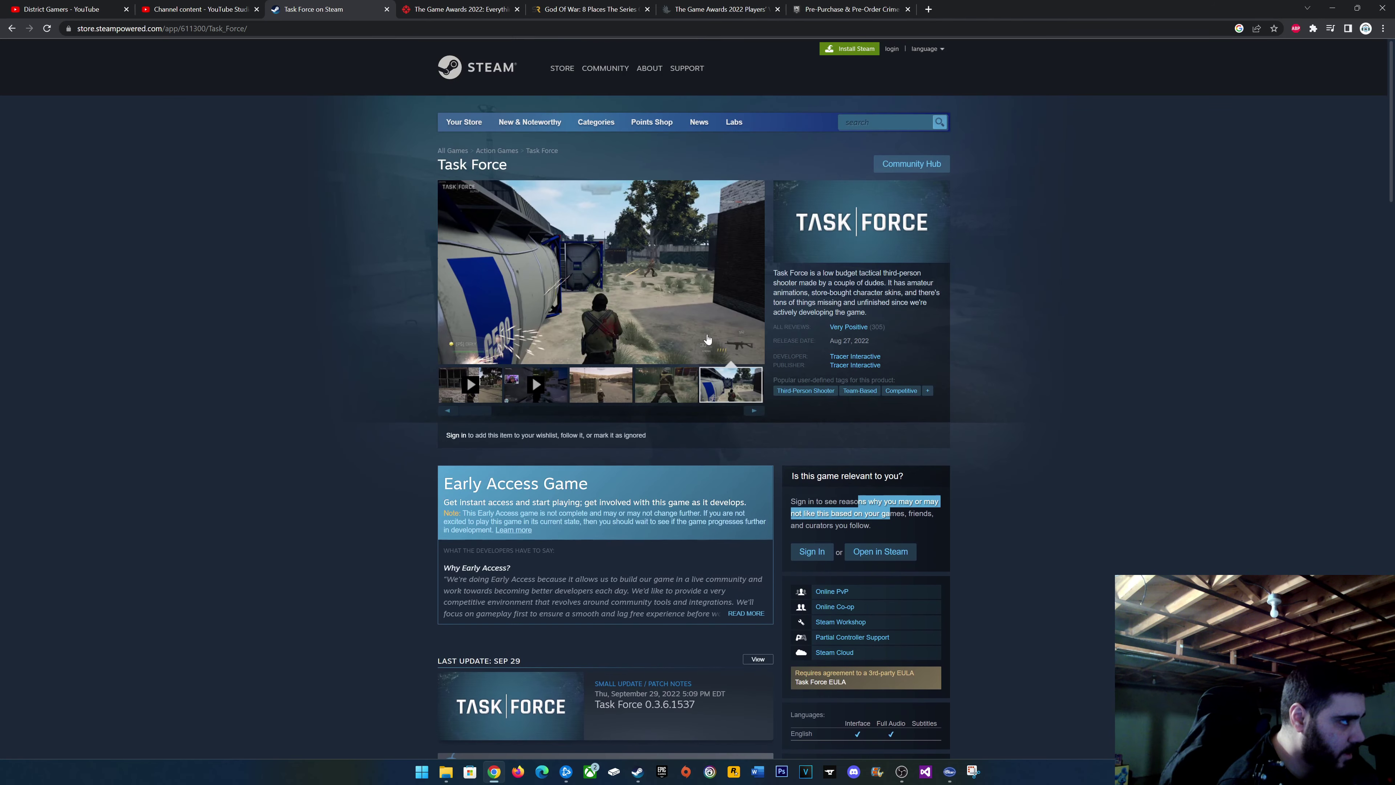
scroll(1058, 453, down, 20)
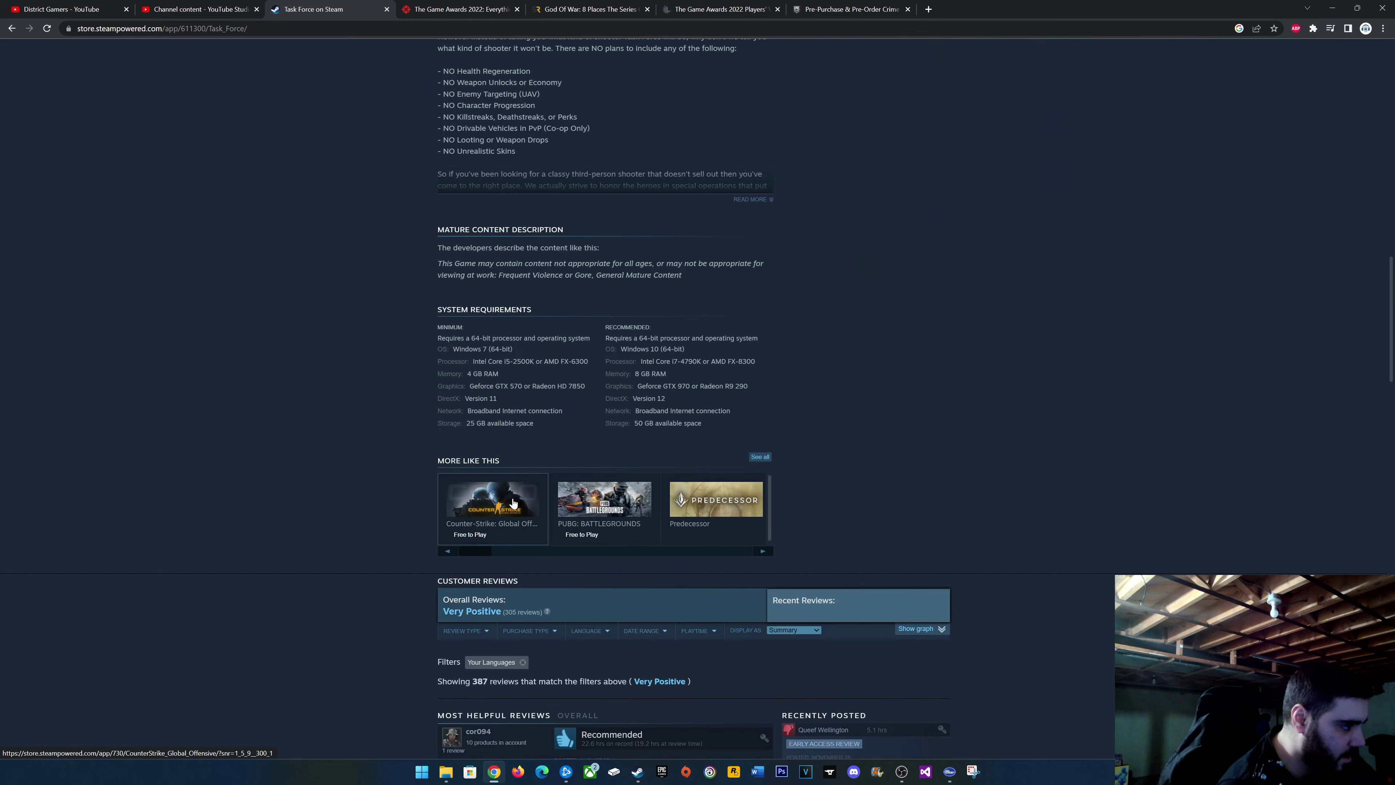
View the Counter-Strike: Global Offensive store page from the similar games and go back to Task Force.
click(519, 525)
scroll(597, 578, down, 5)
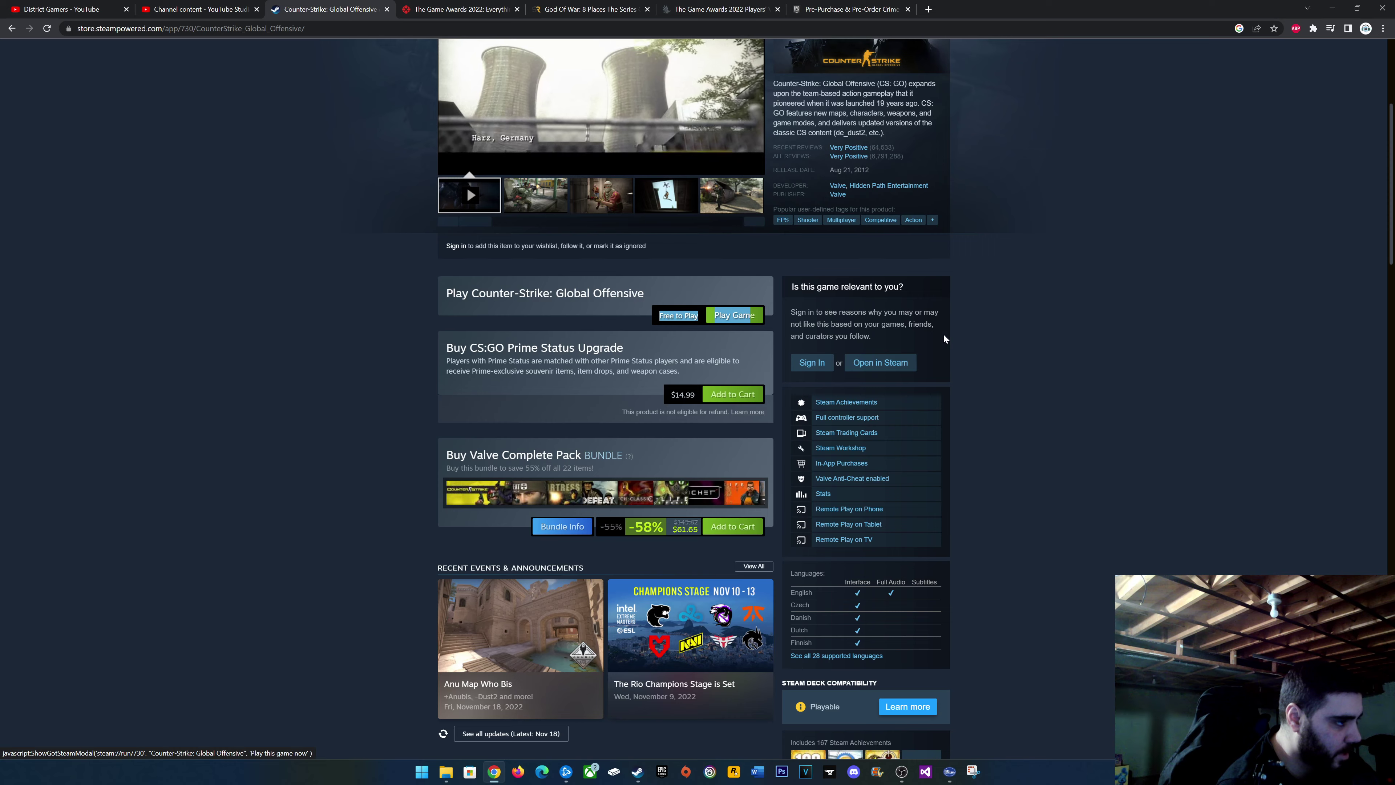
key(alt+Left)
Check the Task Force page's genre, developer and release details, ending at the screenshots and game summary.
scroll(894, 374, up, 7)
scroll(896, 411, up, 7)
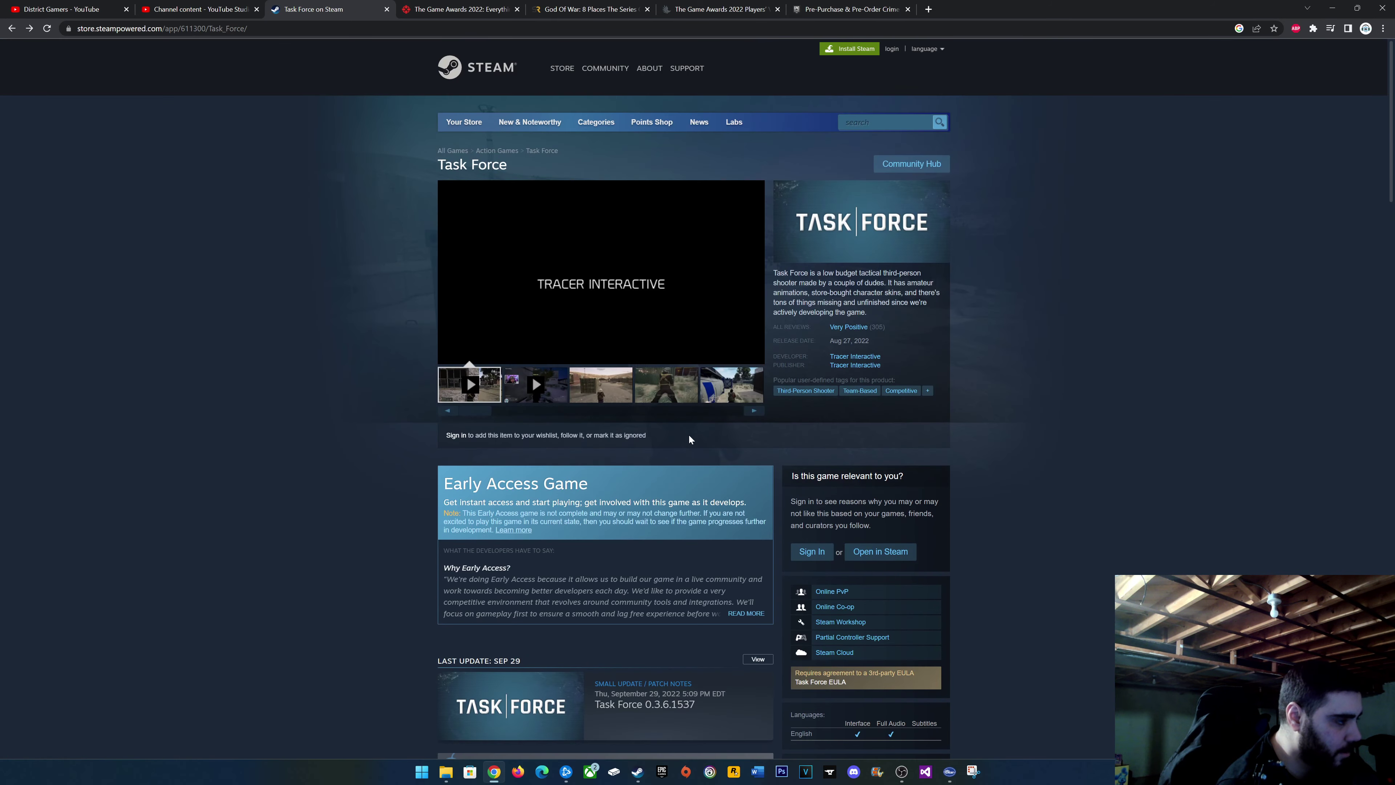
scroll(793, 536, down, 6)
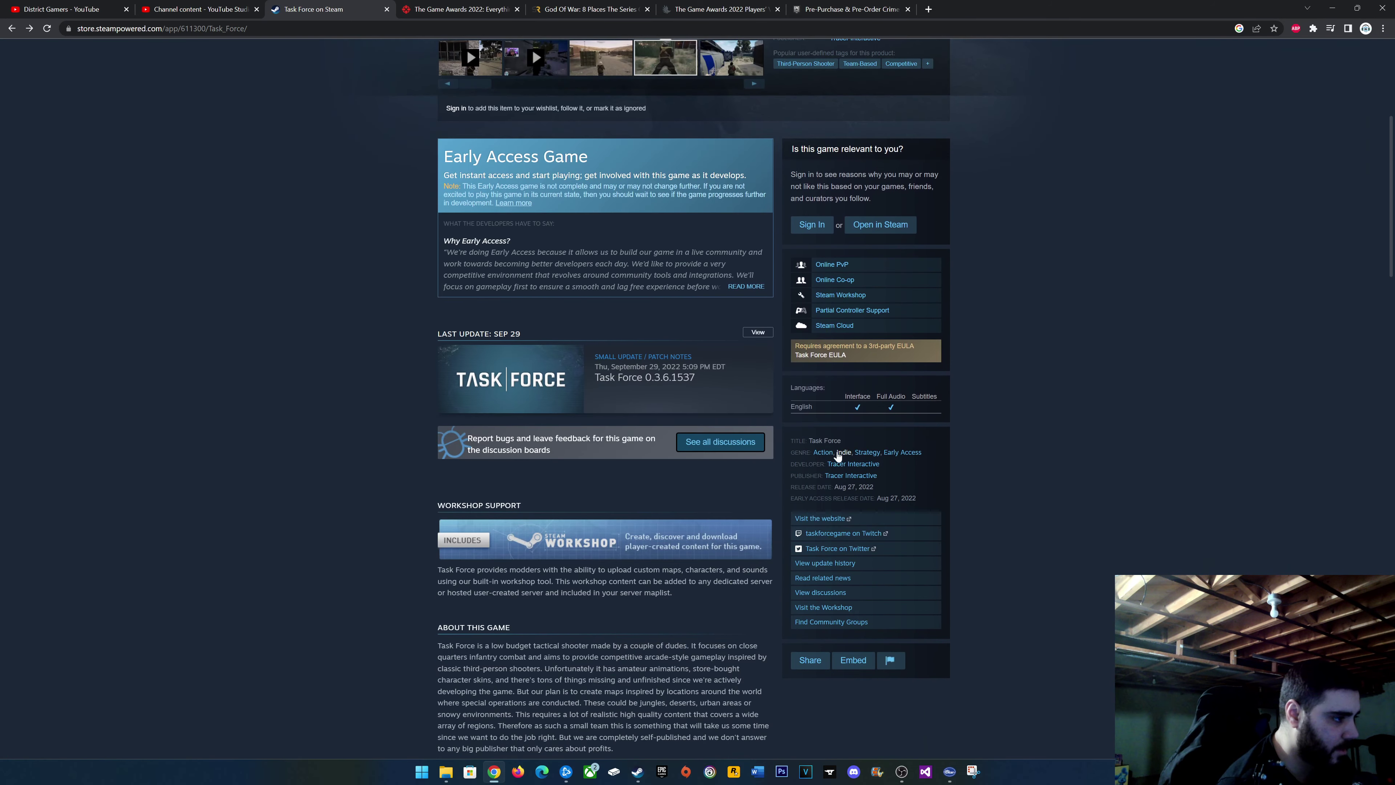
scroll(585, 77, up, 6)
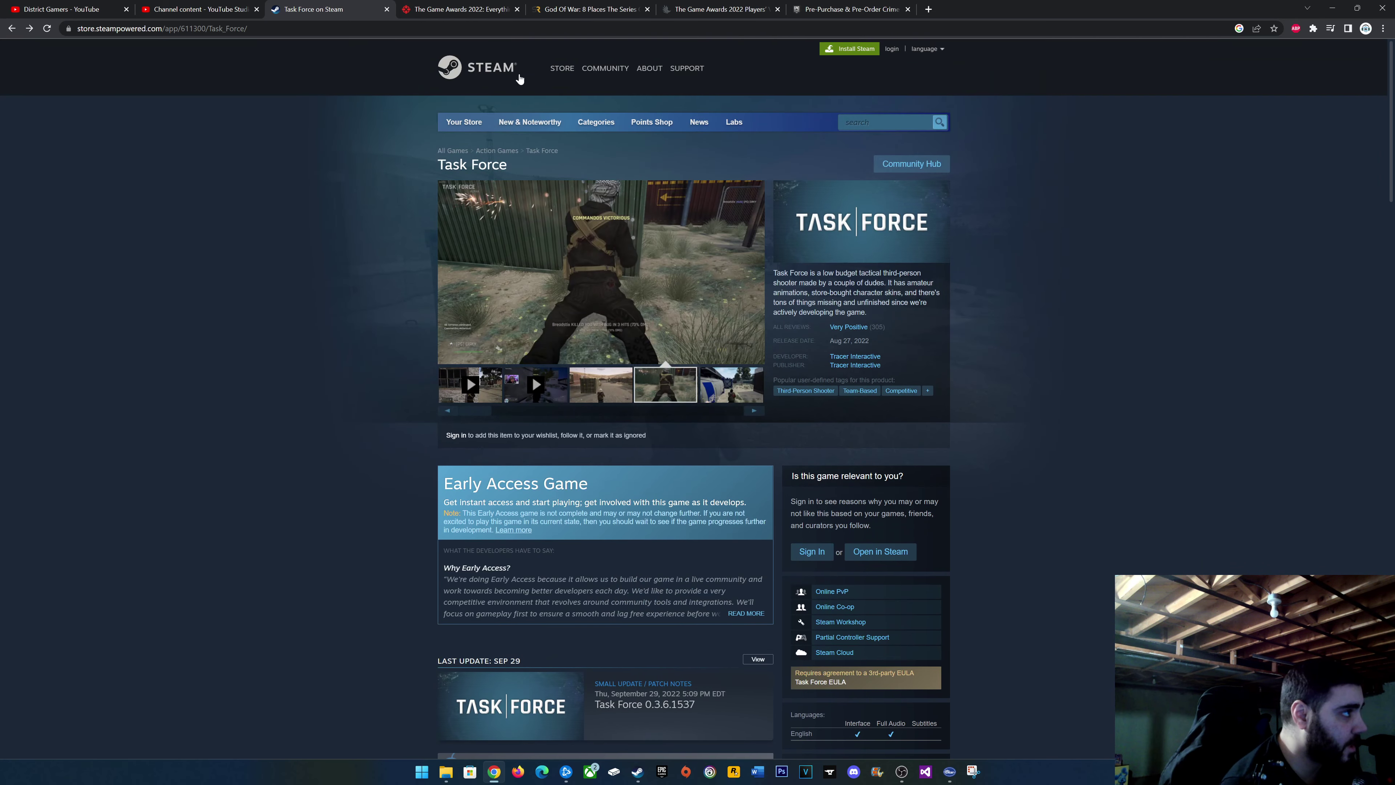
mouse_move(585, 77)
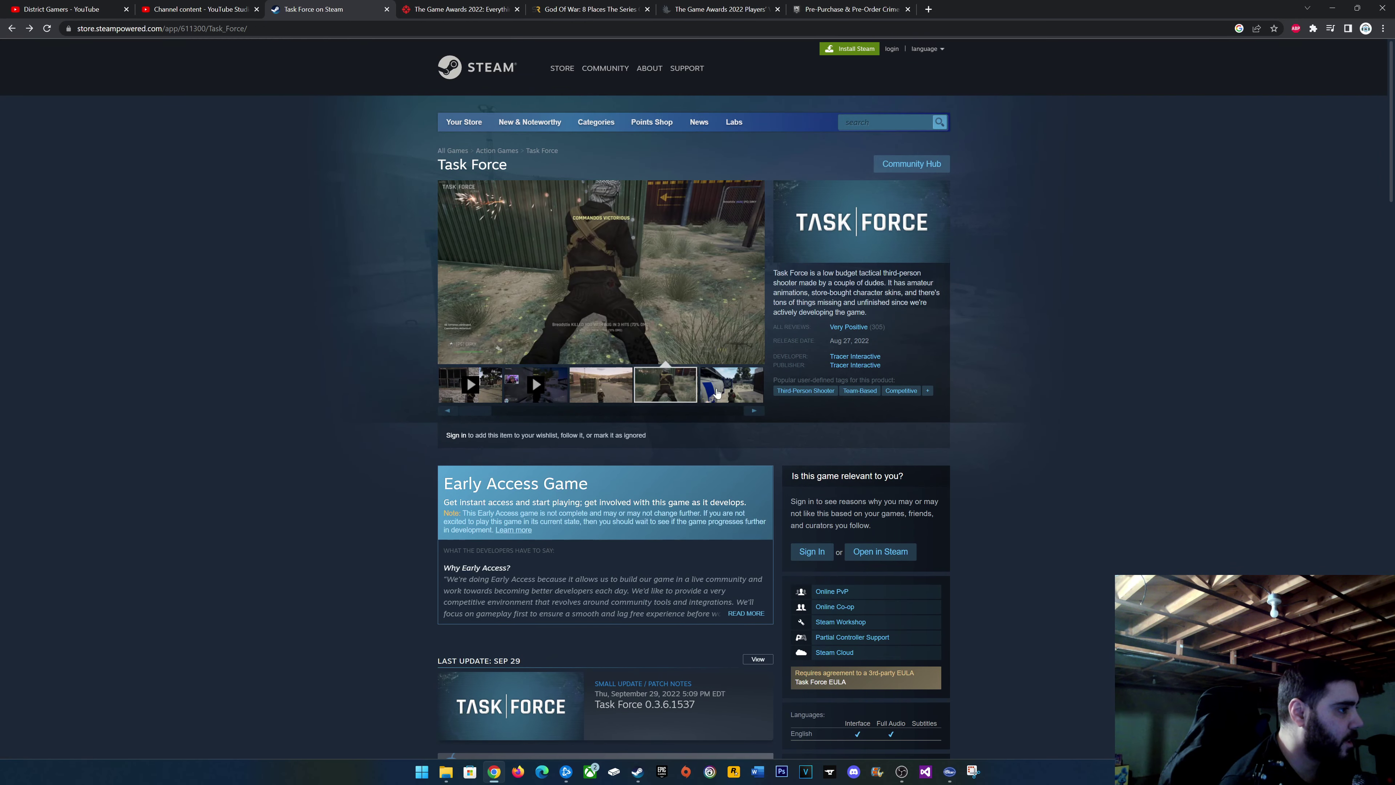
Close the Task Force store page and return to the channel's playlist list in YouTube Studio.
click(388, 10)
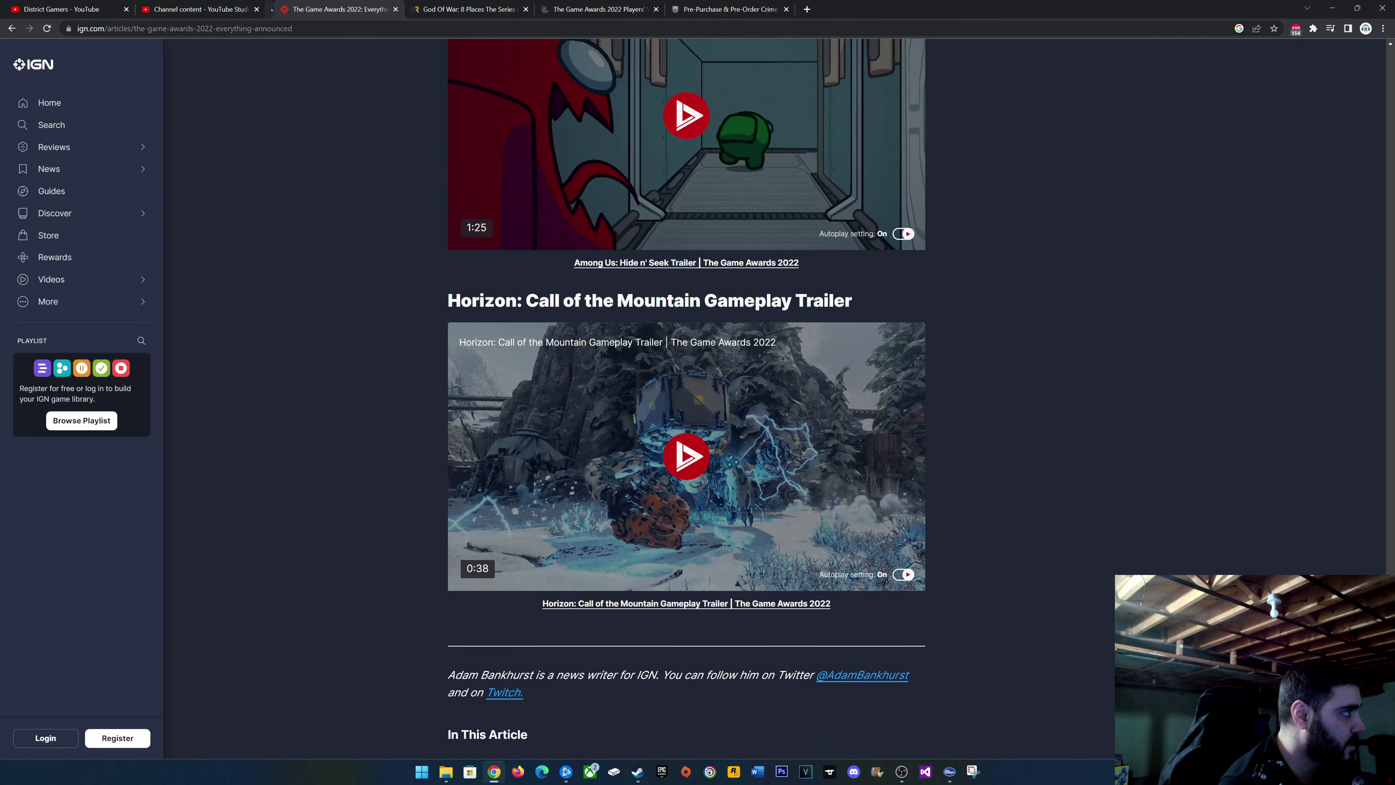
click(186, 9)
click(61, 5)
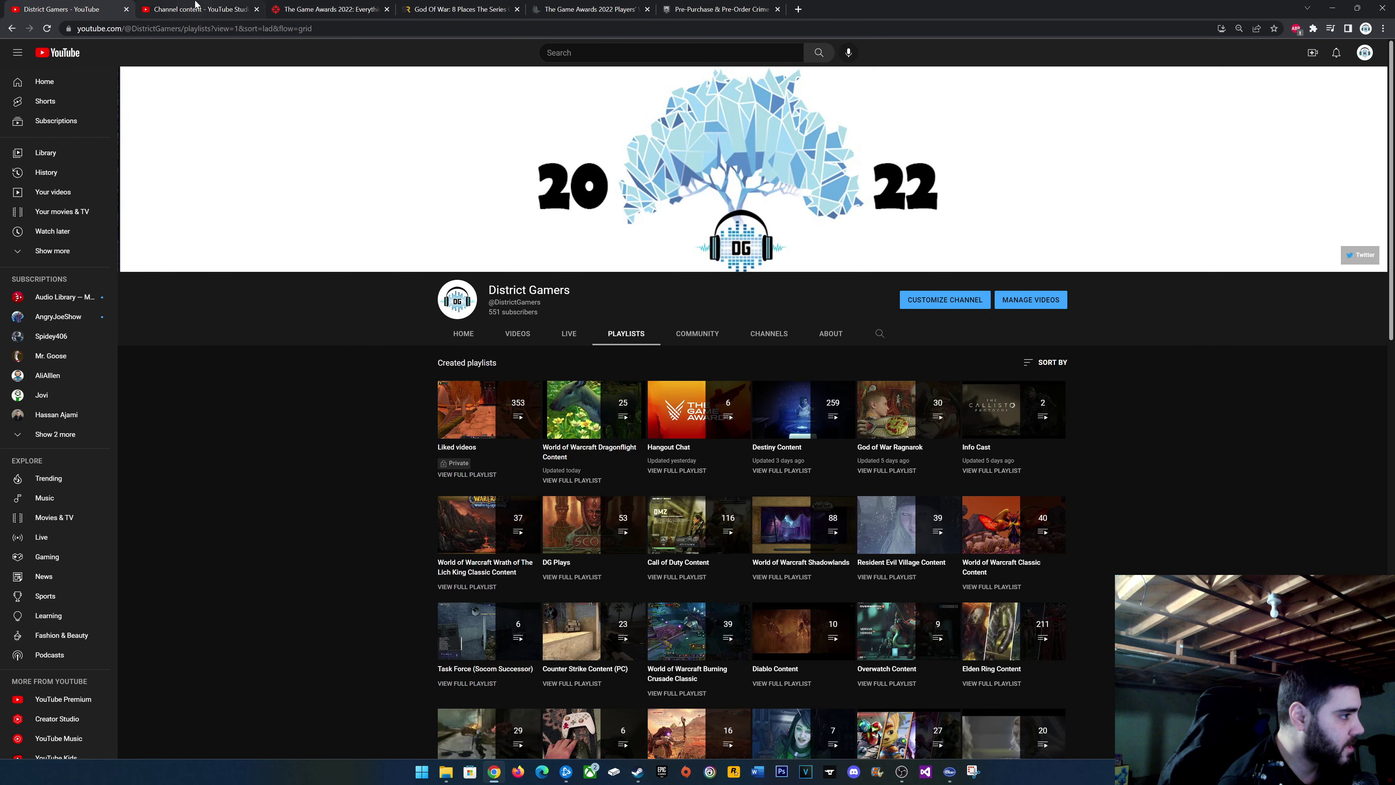
click(192, 9)
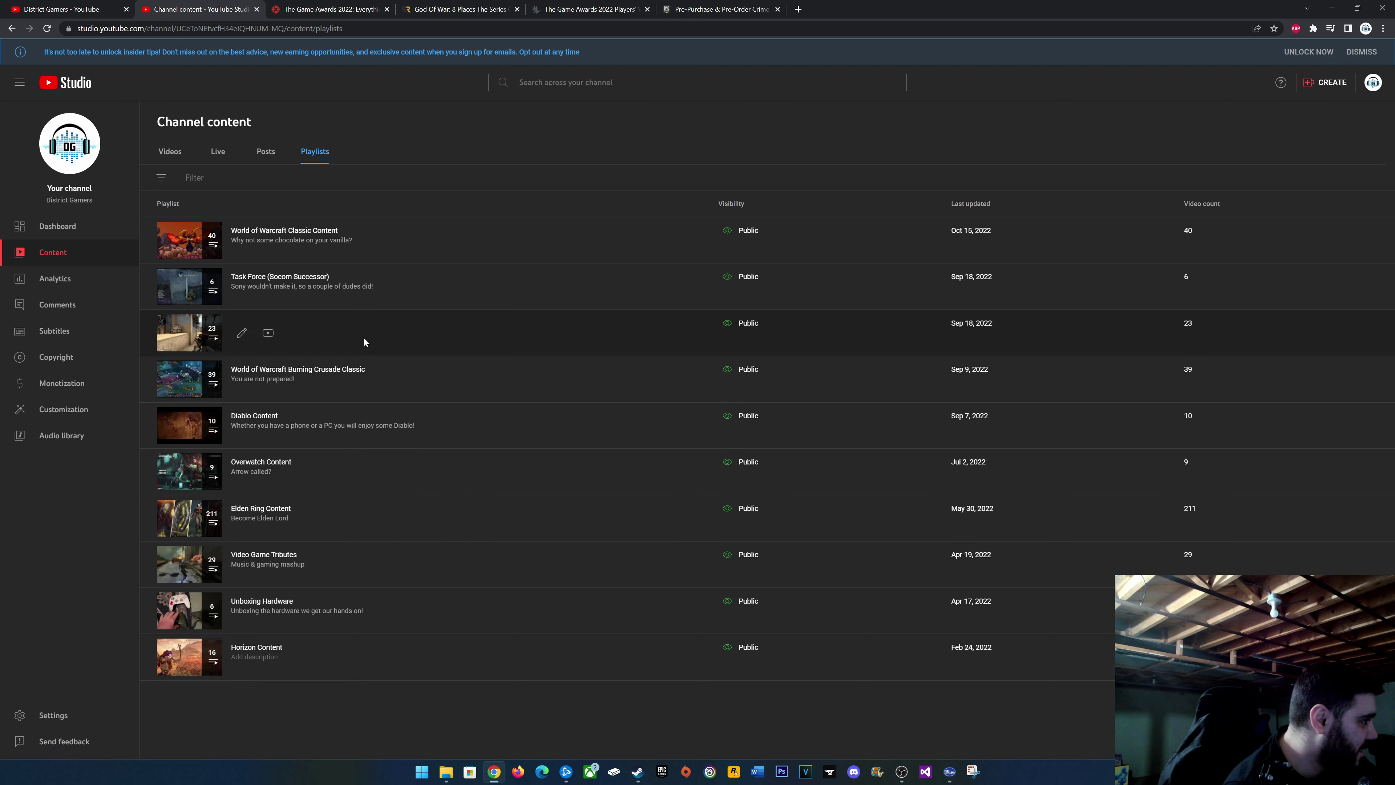
Open the Counter Strike Content (PC) playlist in a new browser tab for editing on YouTube.
right_click(243, 336)
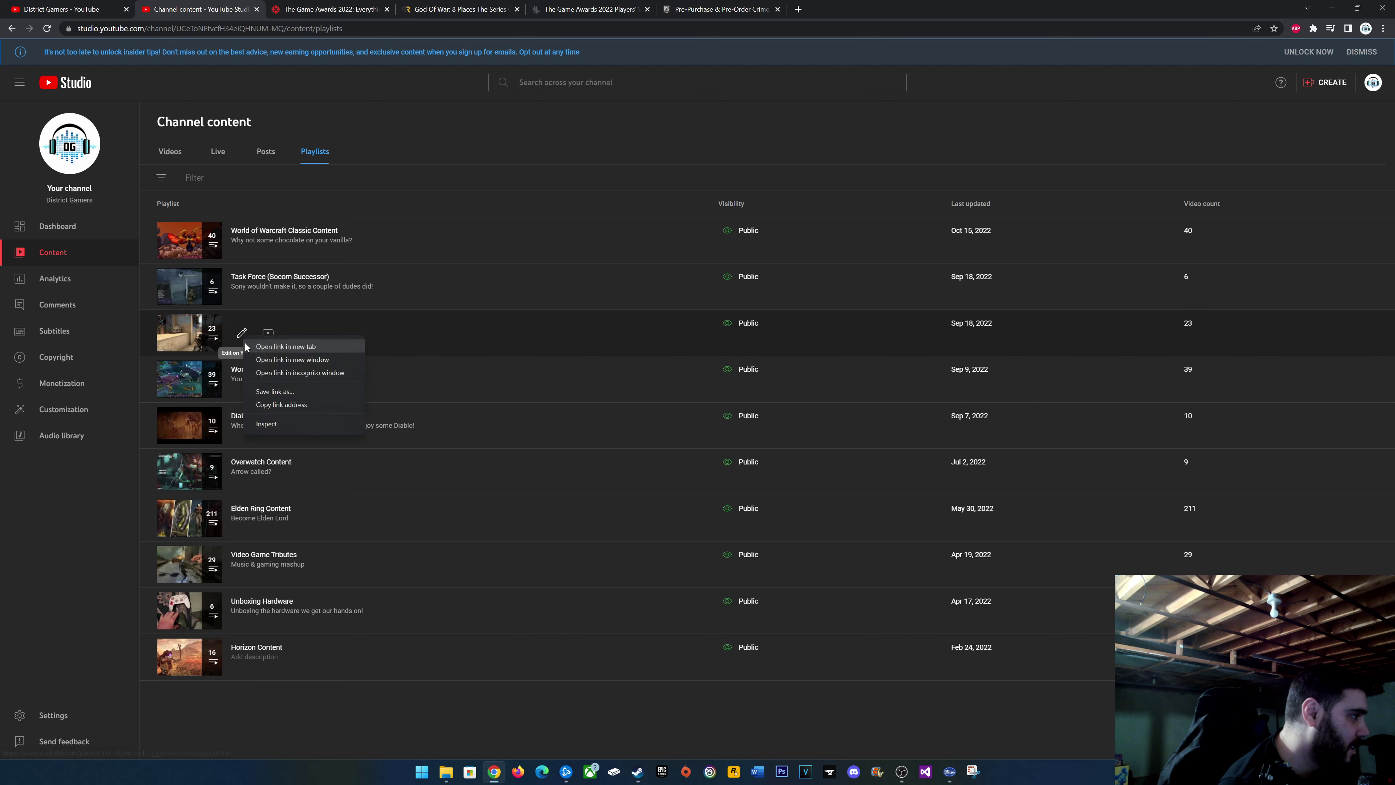
click(254, 350)
click(290, 8)
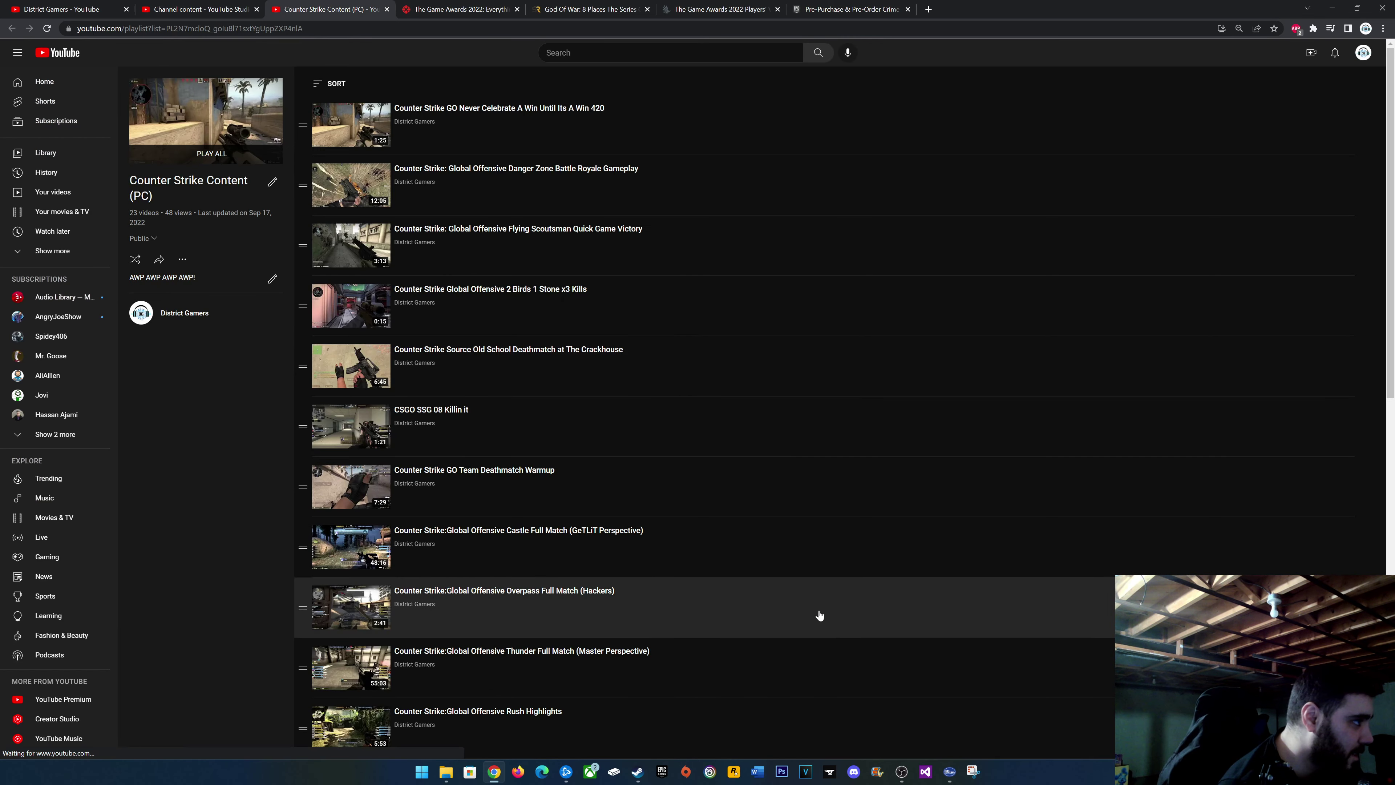
Check the view count of the "Counter Strike GO Never Celebrate A Win Until Its A Win 420" video in its own tab and close it.
right_click(514, 125)
right_click(474, 108)
click(493, 130)
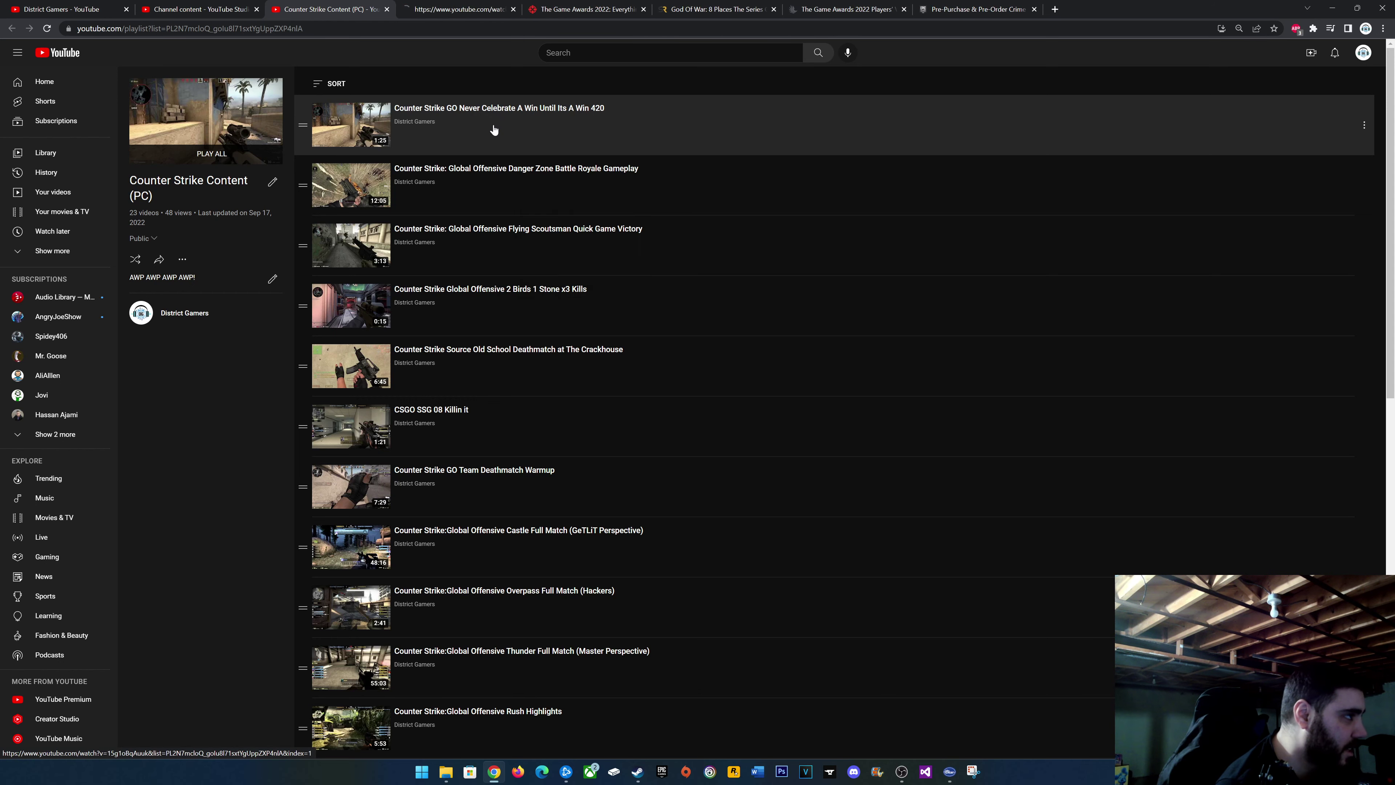
click(462, 9)
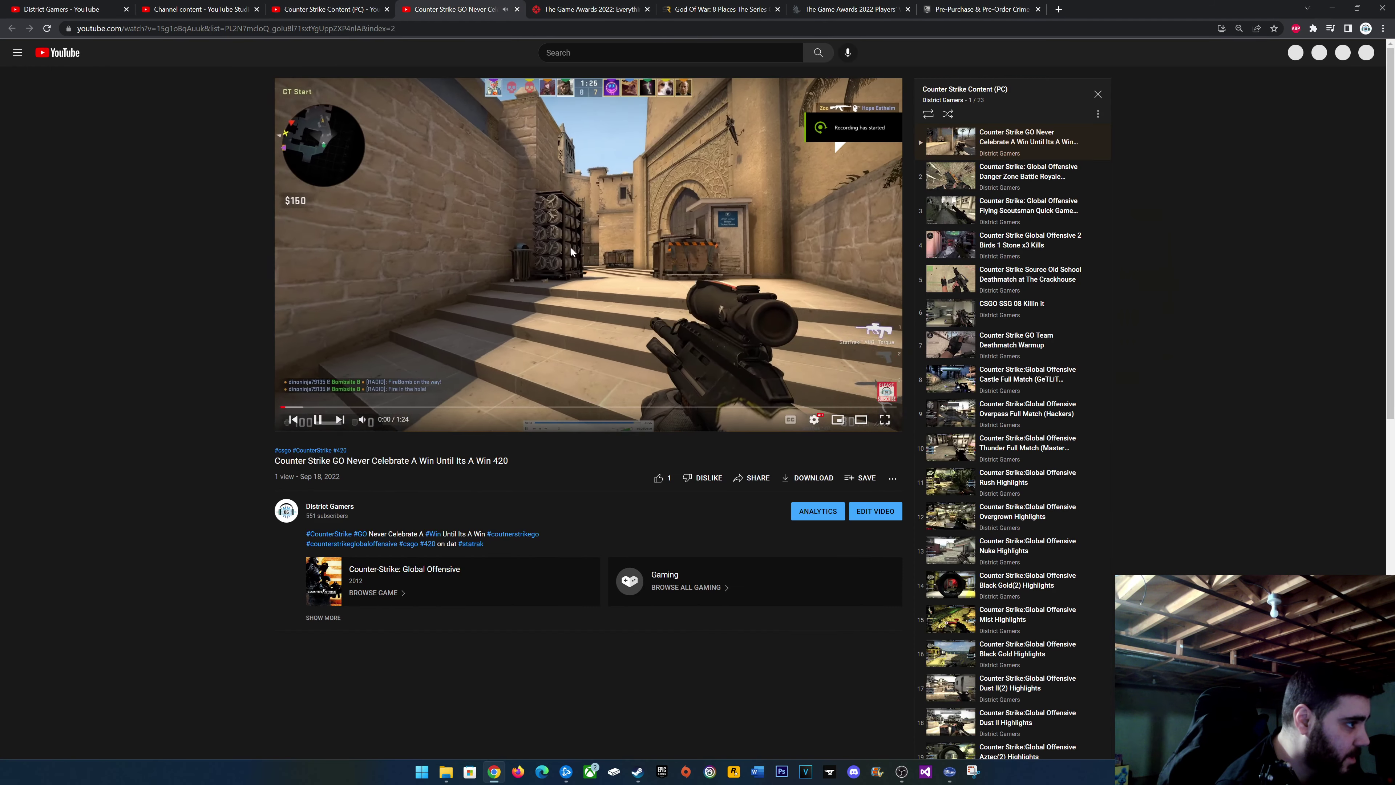
click(542, 274)
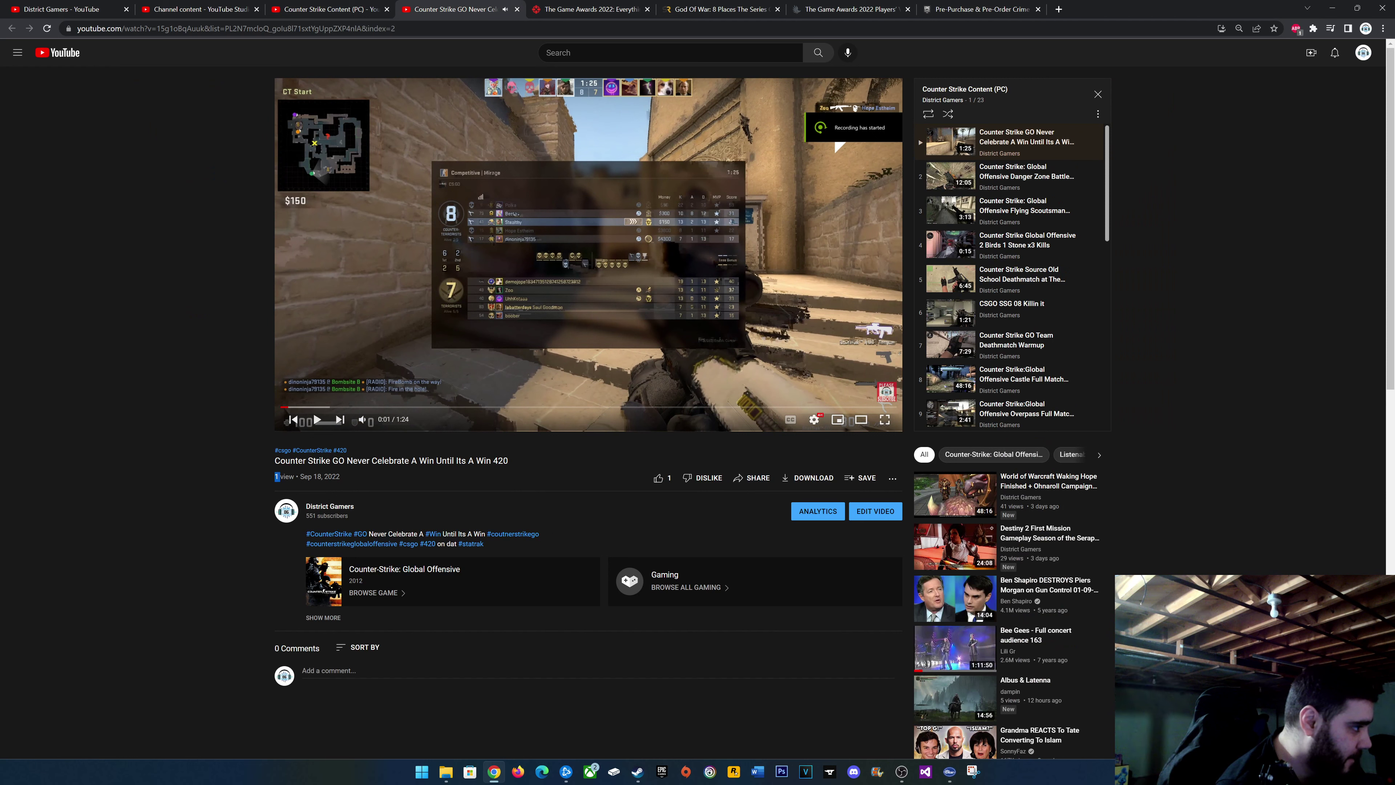
drag(277, 476, 252, 467)
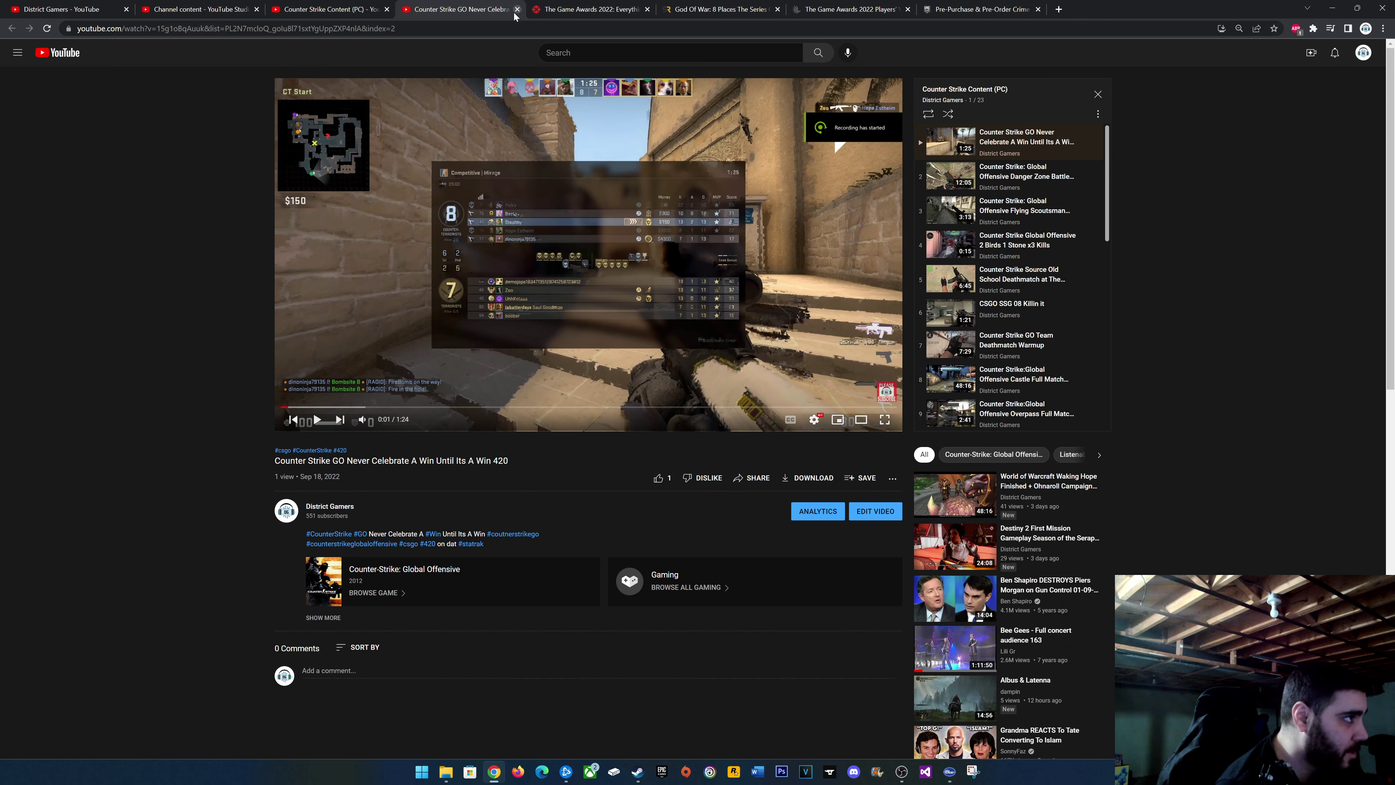
click(446, 300)
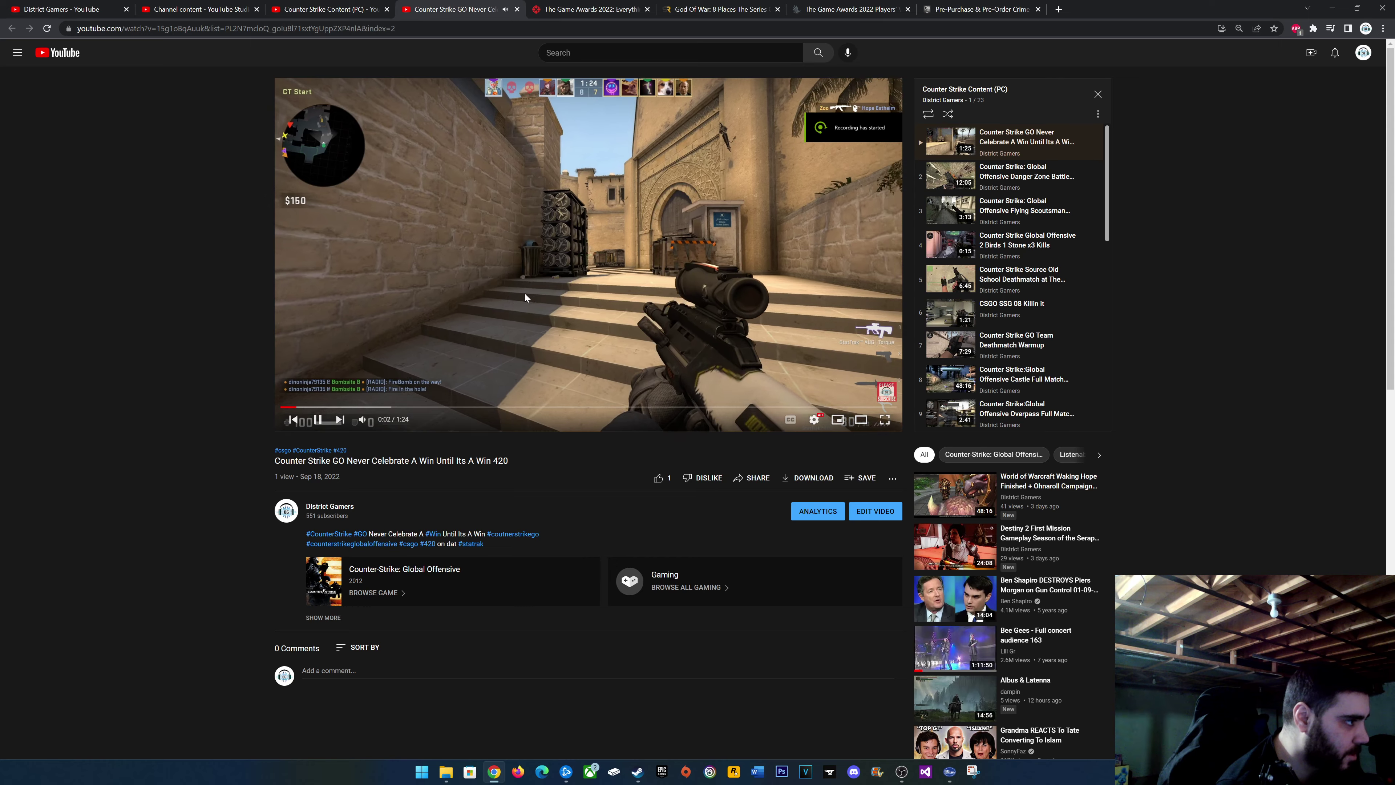
click(517, 9)
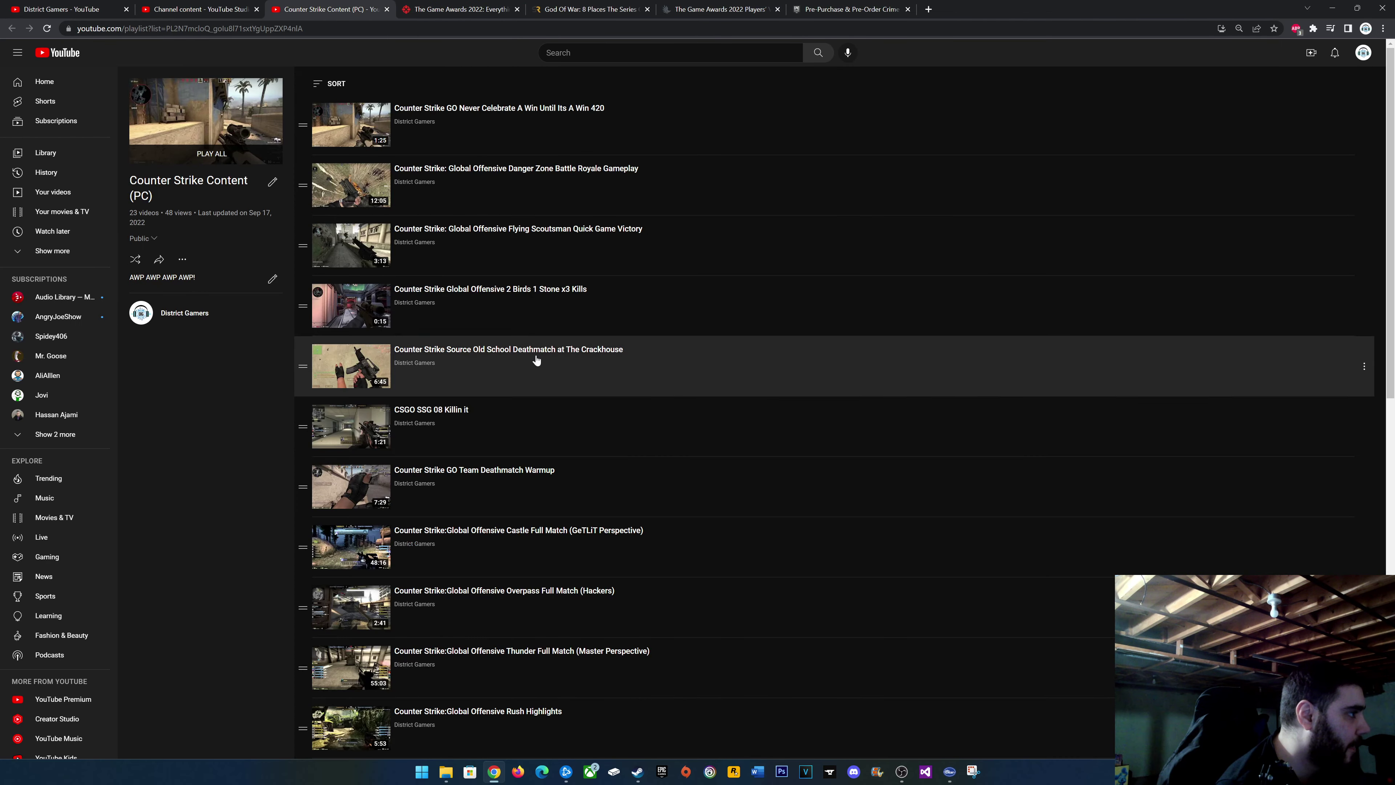
Check the view count of the "Counter Strike:Global Offensive Cache Highlights" video, the last in the playlist, and close its tab.
scroll(772, 343, down, 5)
scroll(747, 328, down, 5)
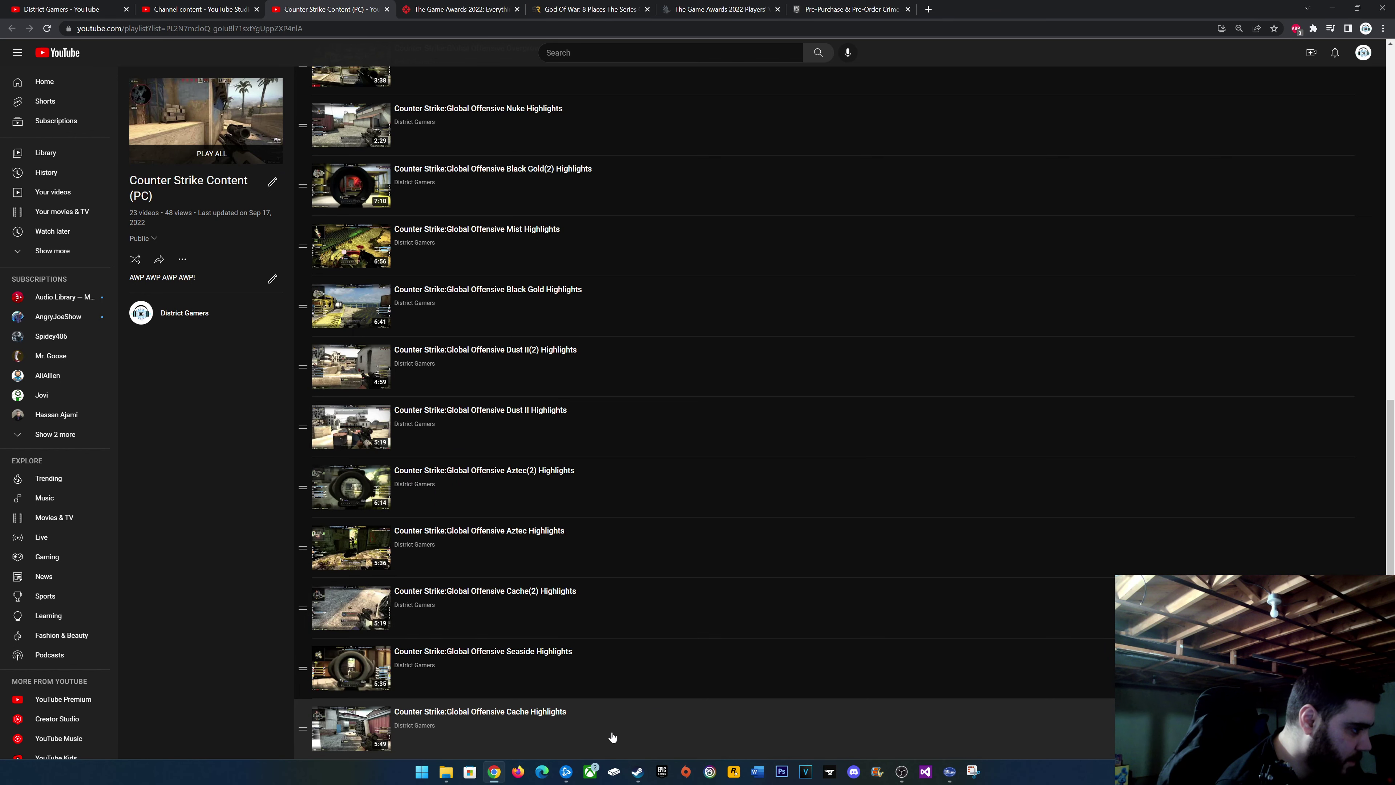
right_click(544, 732)
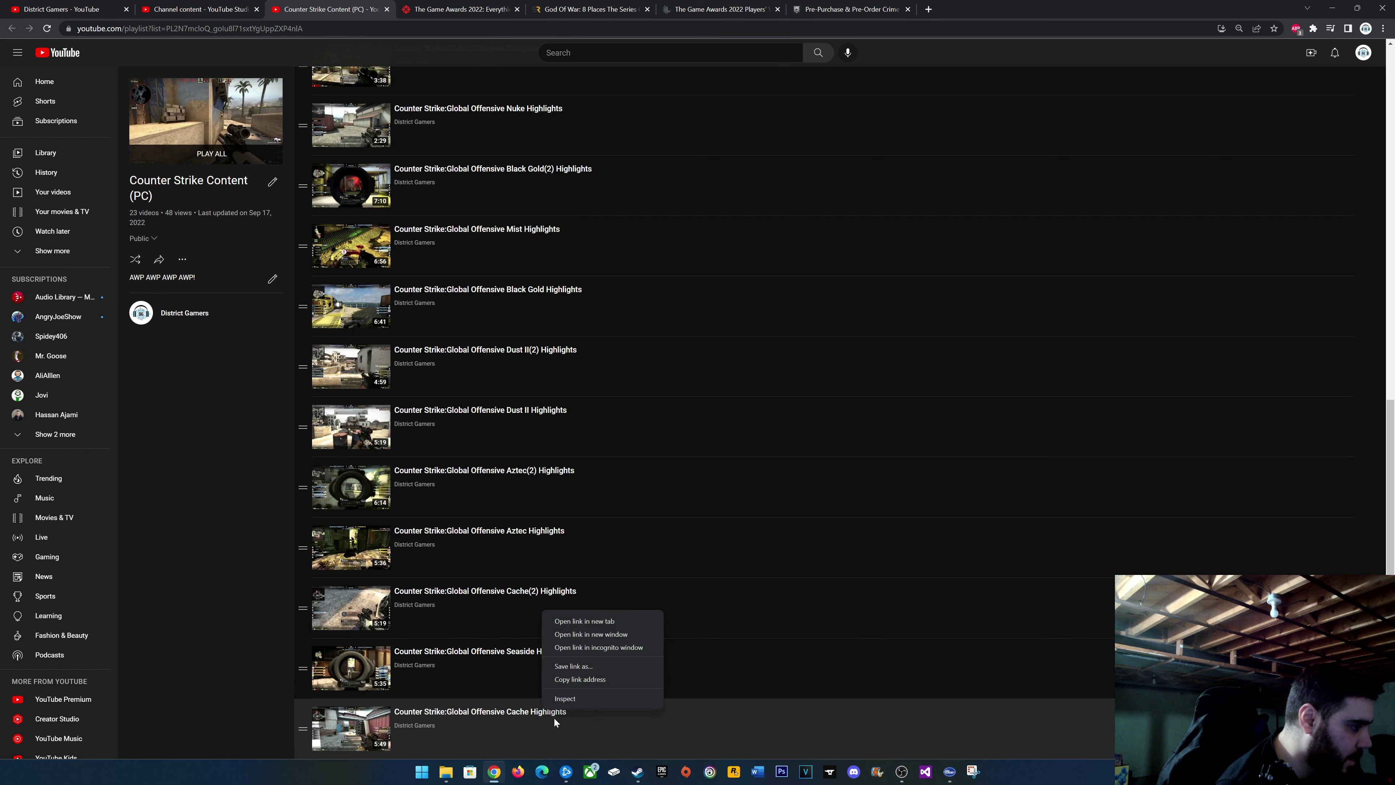
click(609, 620)
click(435, 5)
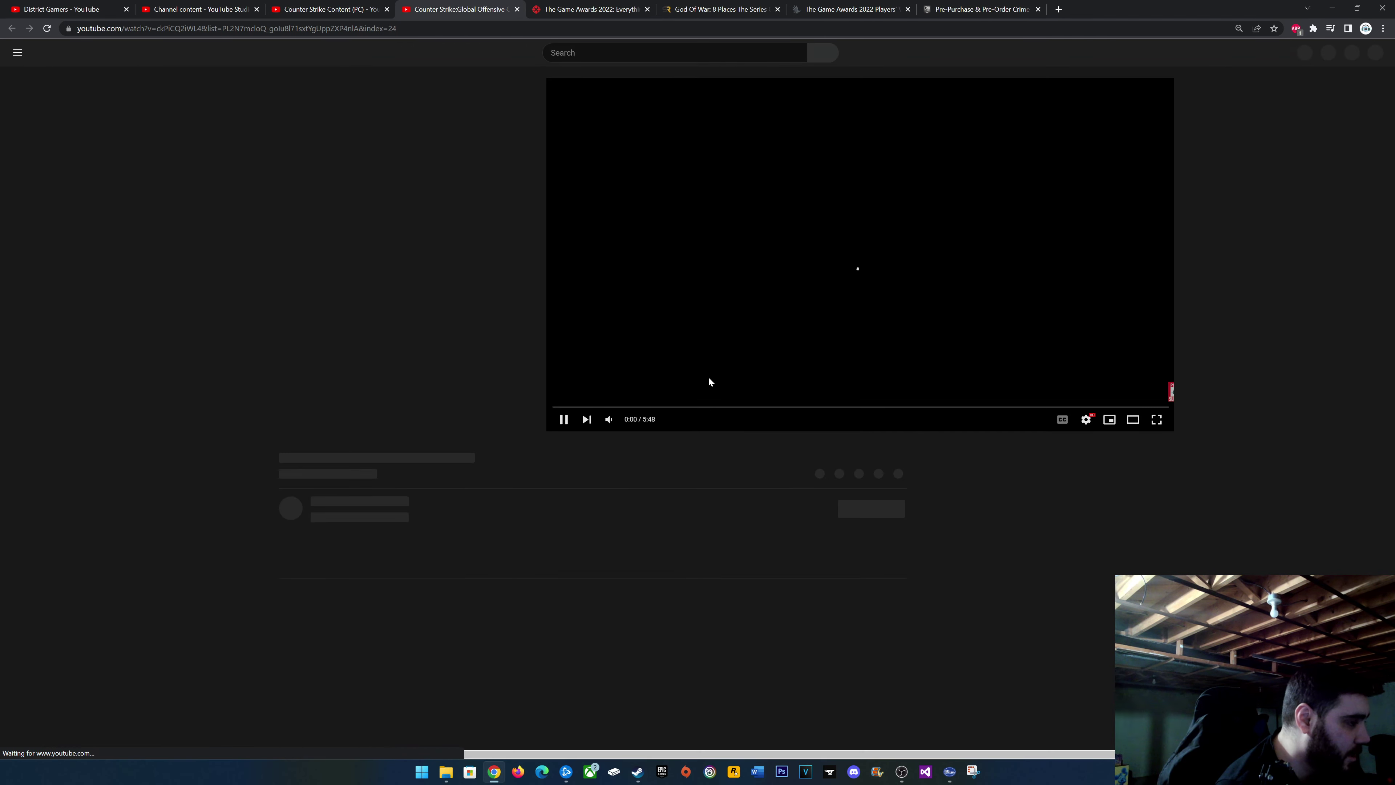
click(389, 407)
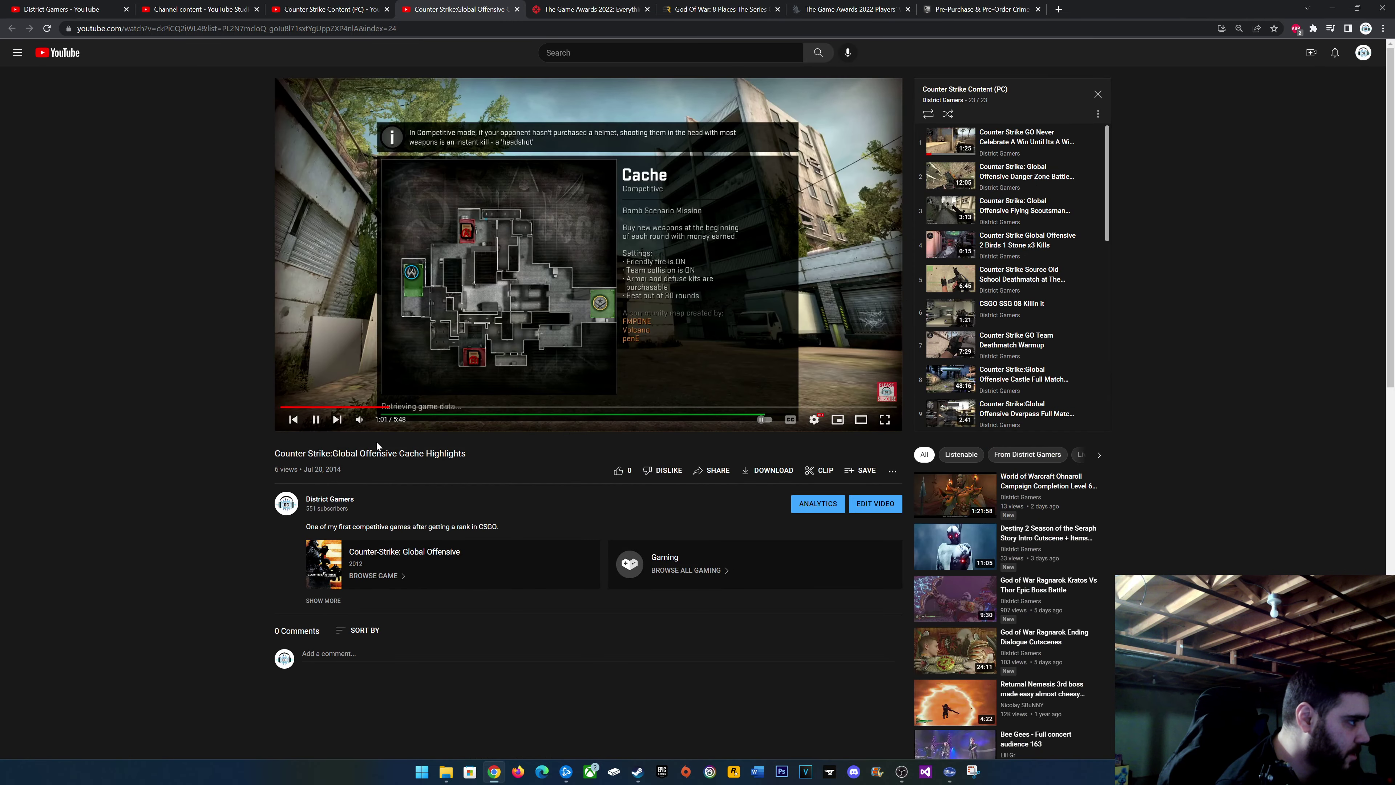
drag(283, 472, 272, 468)
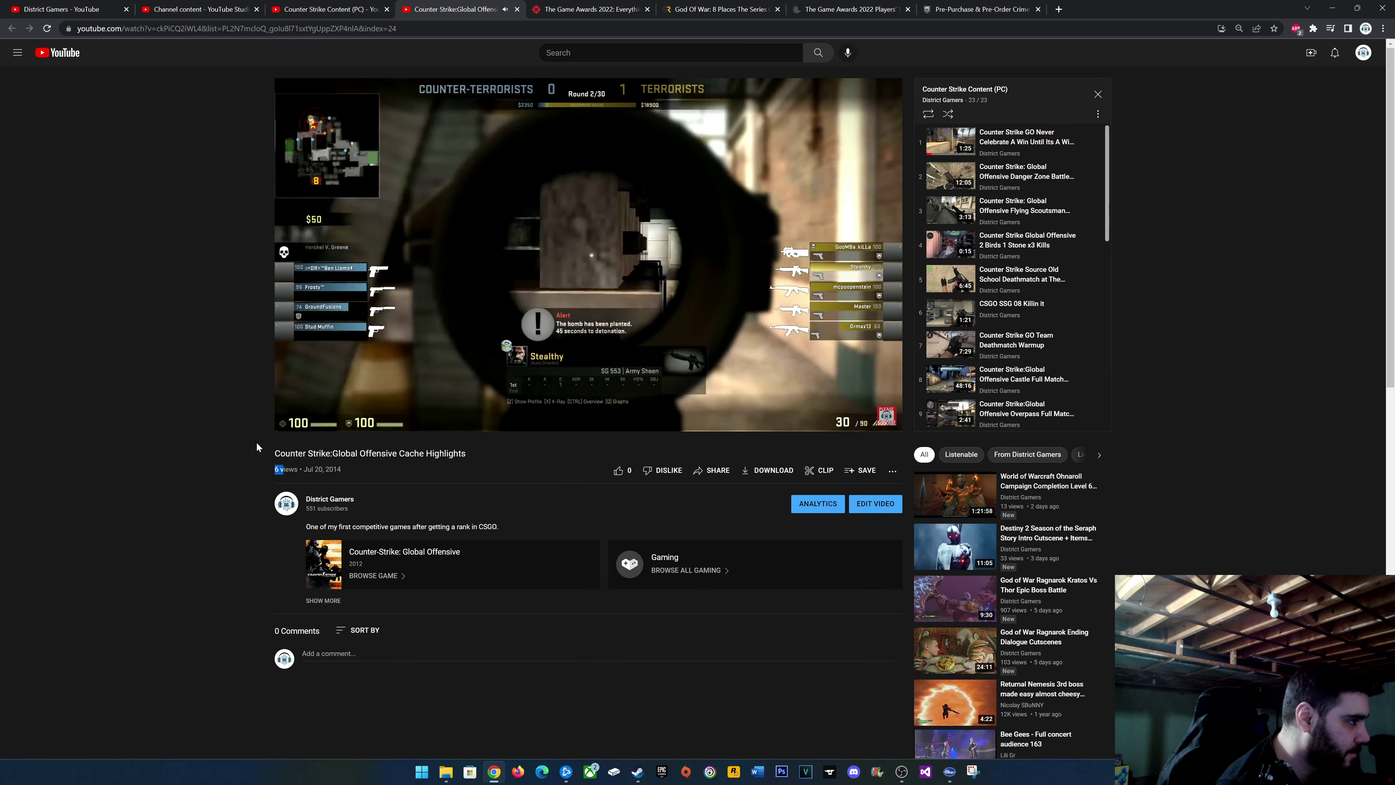
click(386, 296)
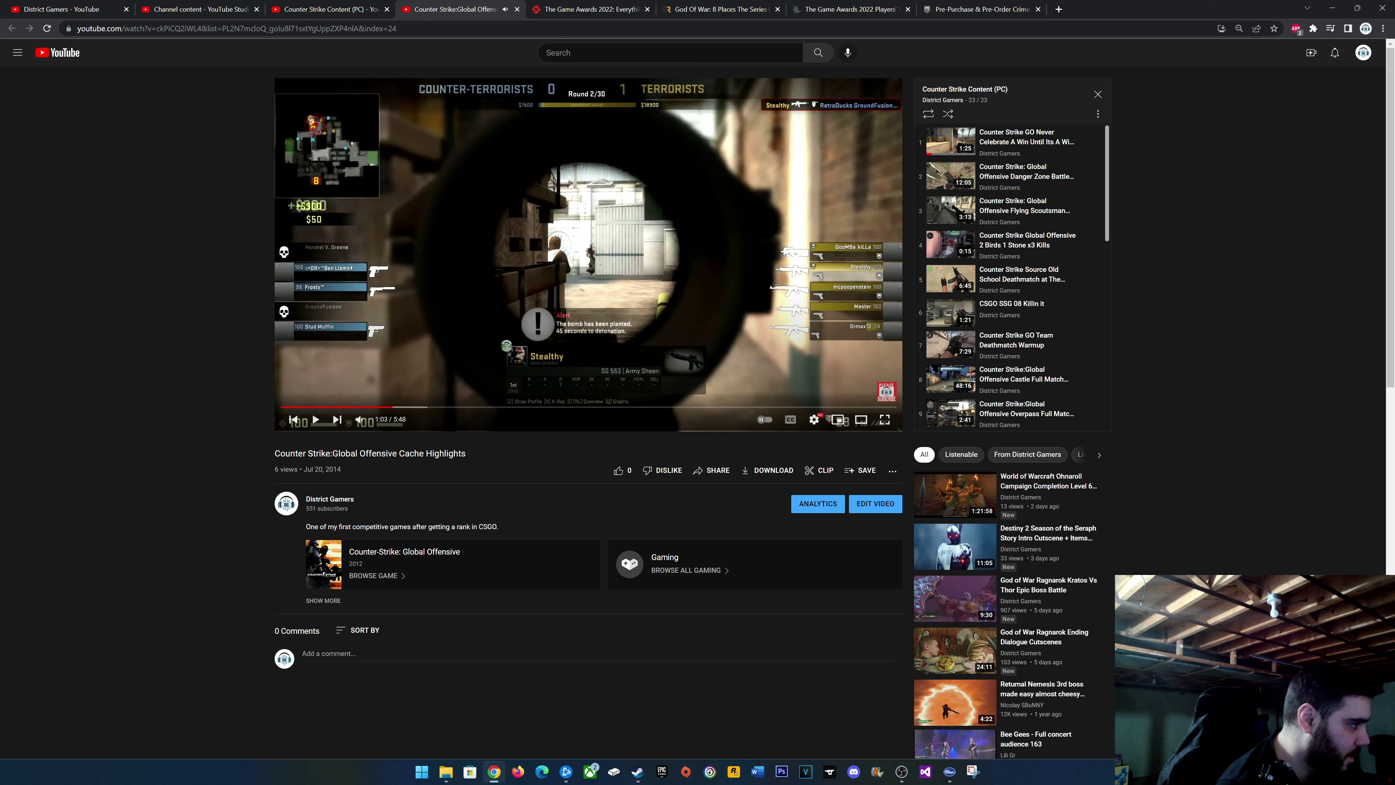
drag(275, 471, 313, 435)
click(518, 9)
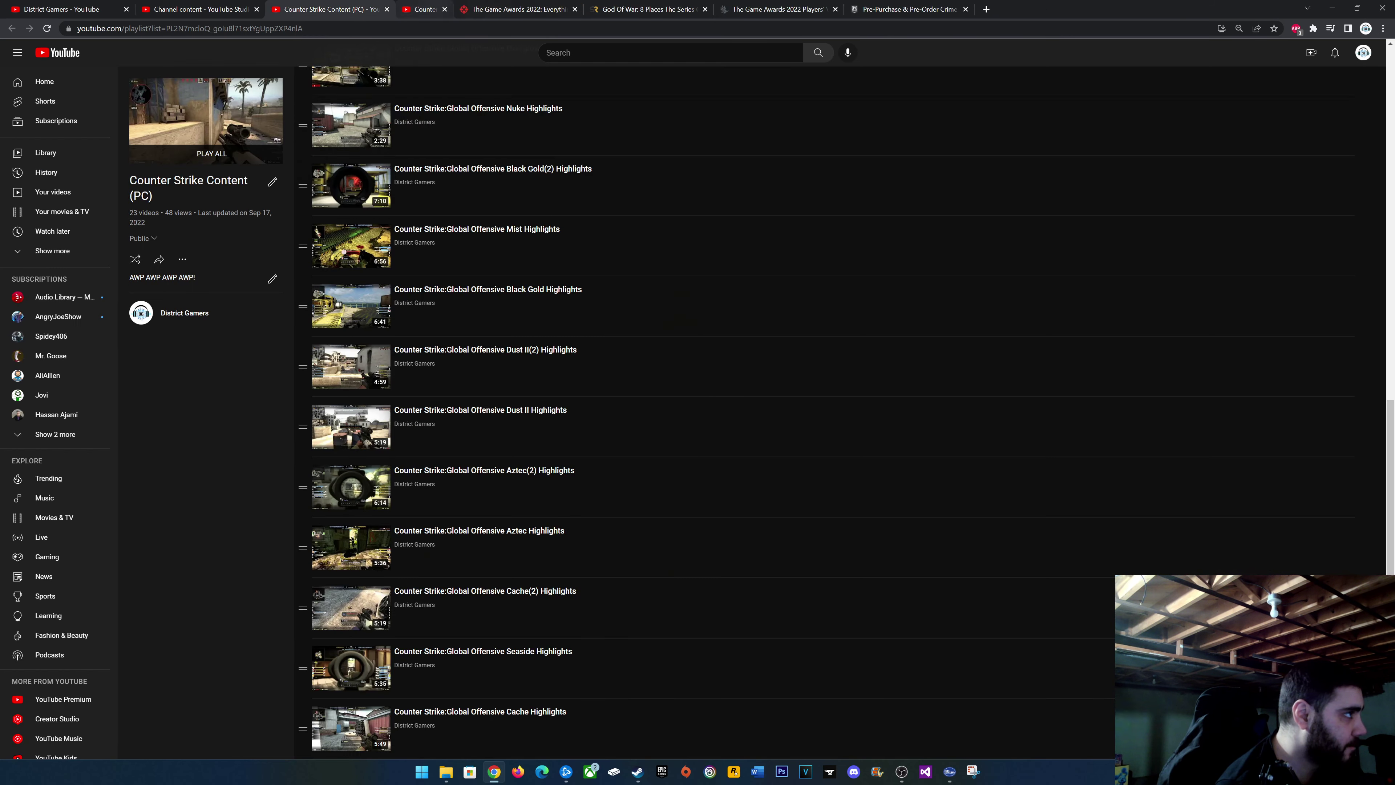
Check the views and date of the "Counter Strike:Global Offensive Dust II(2) Highlights" video in a new tab and close it.
right_click(473, 400)
right_click(484, 354)
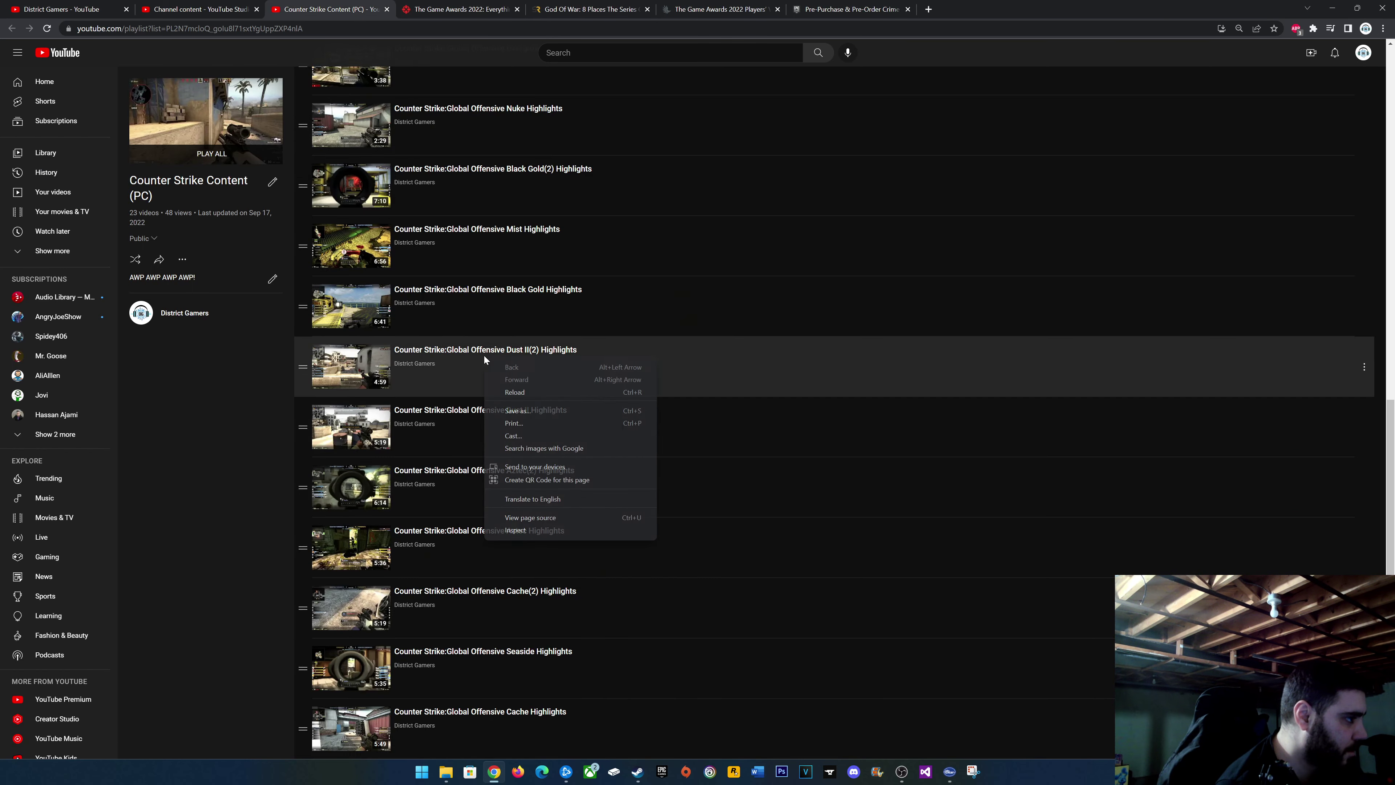
right_click(468, 353)
click(511, 363)
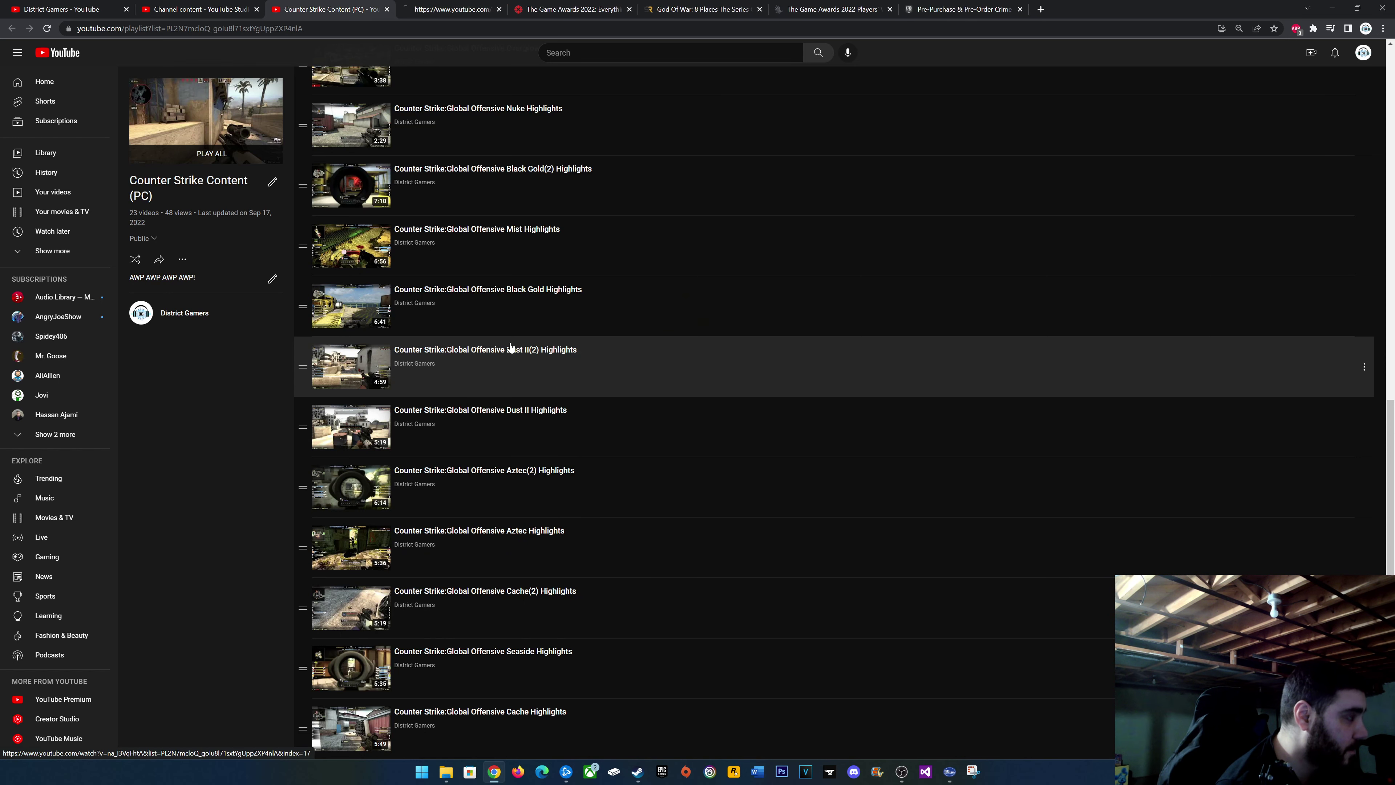
click(461, 9)
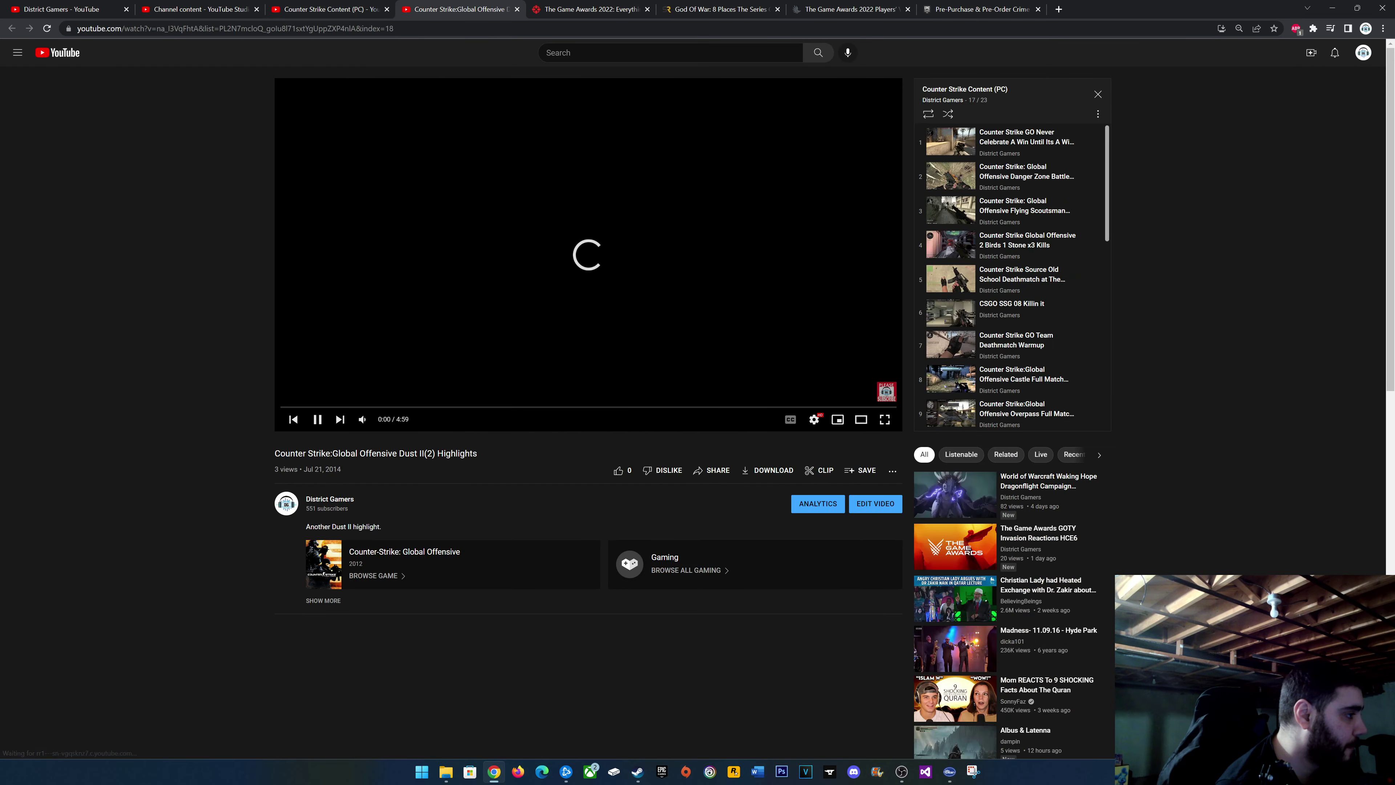
click(517, 9)
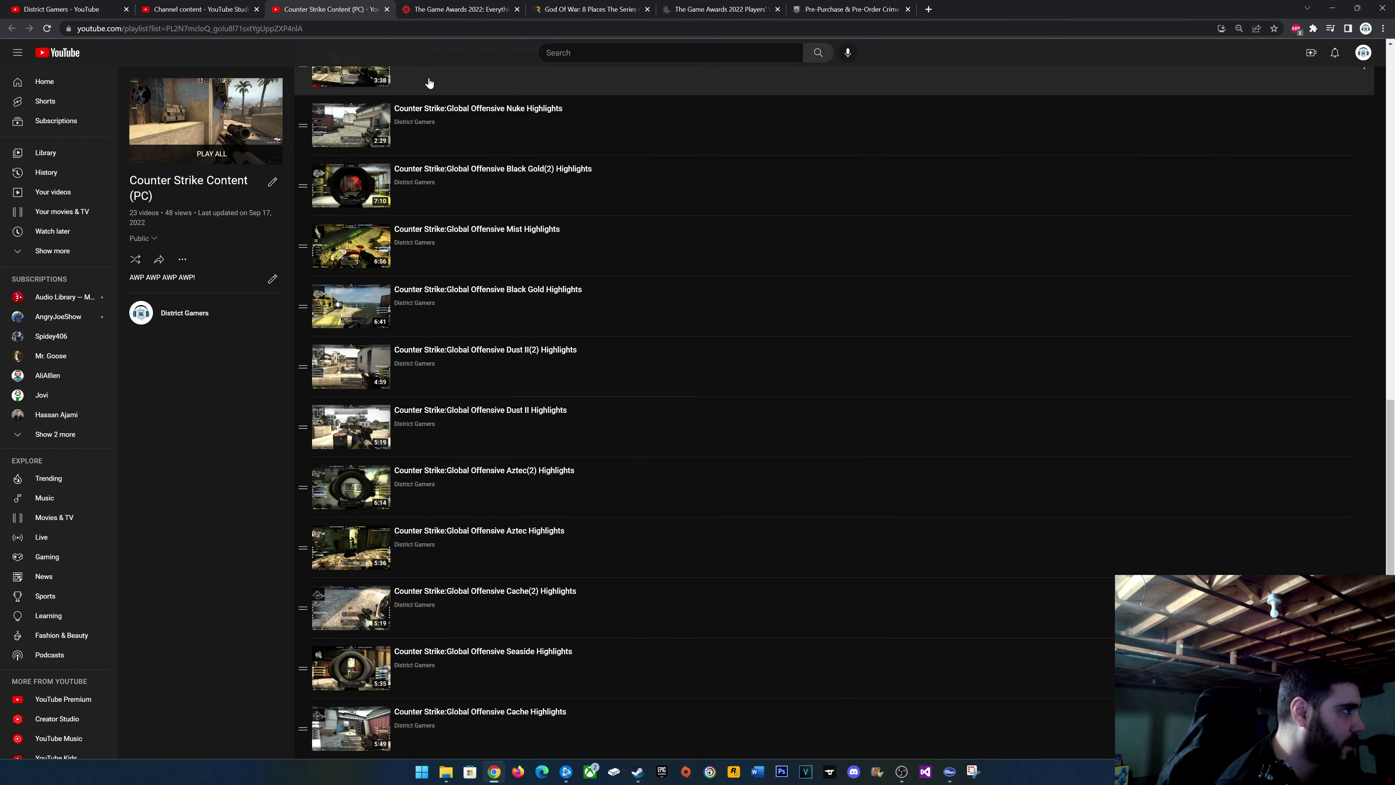
Check the views and date of the "Counter Strike Global Offensive 2 Birds 1 Stone x3 Kills" video in a new tab and close it.
scroll(568, 341, up, 5)
scroll(568, 341, up, 7)
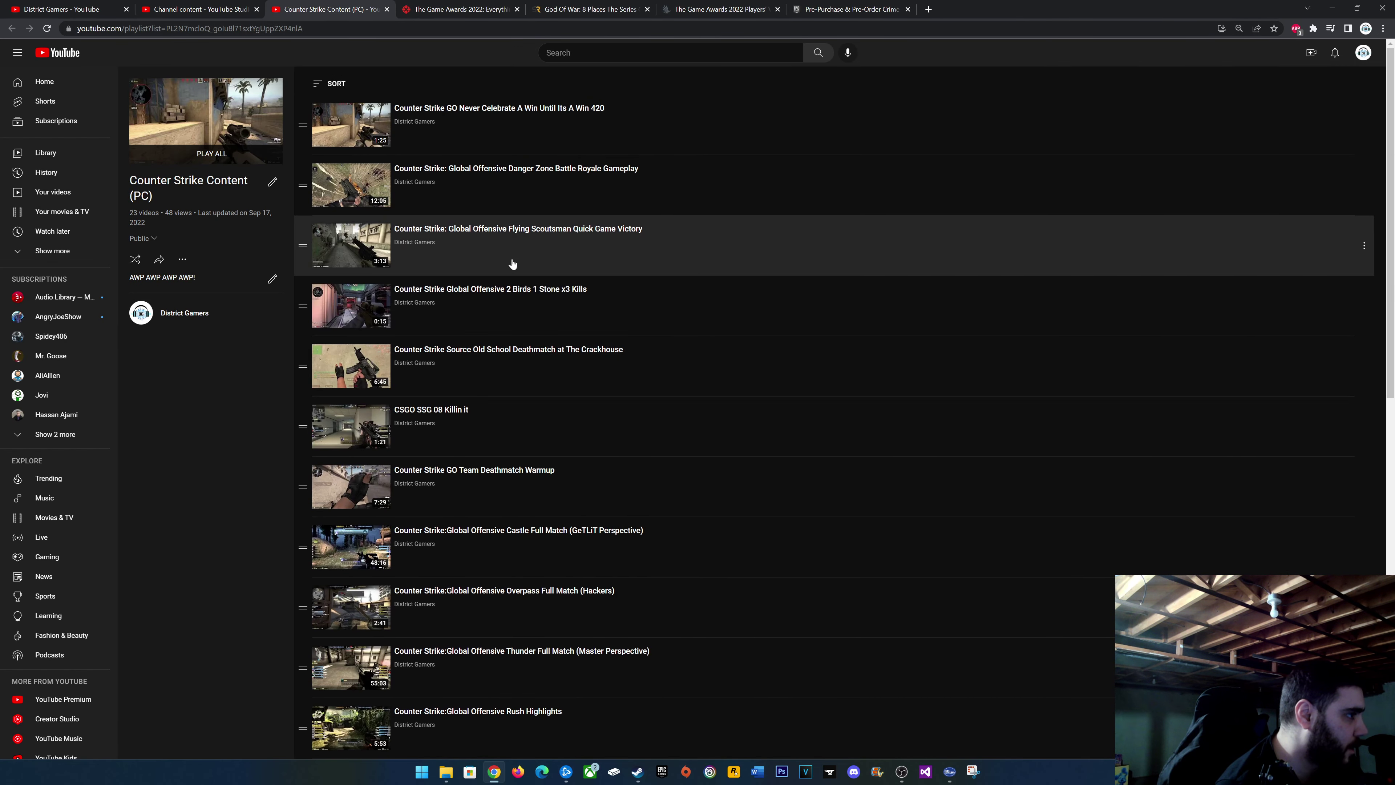
right_click(514, 289)
click(550, 297)
click(456, 10)
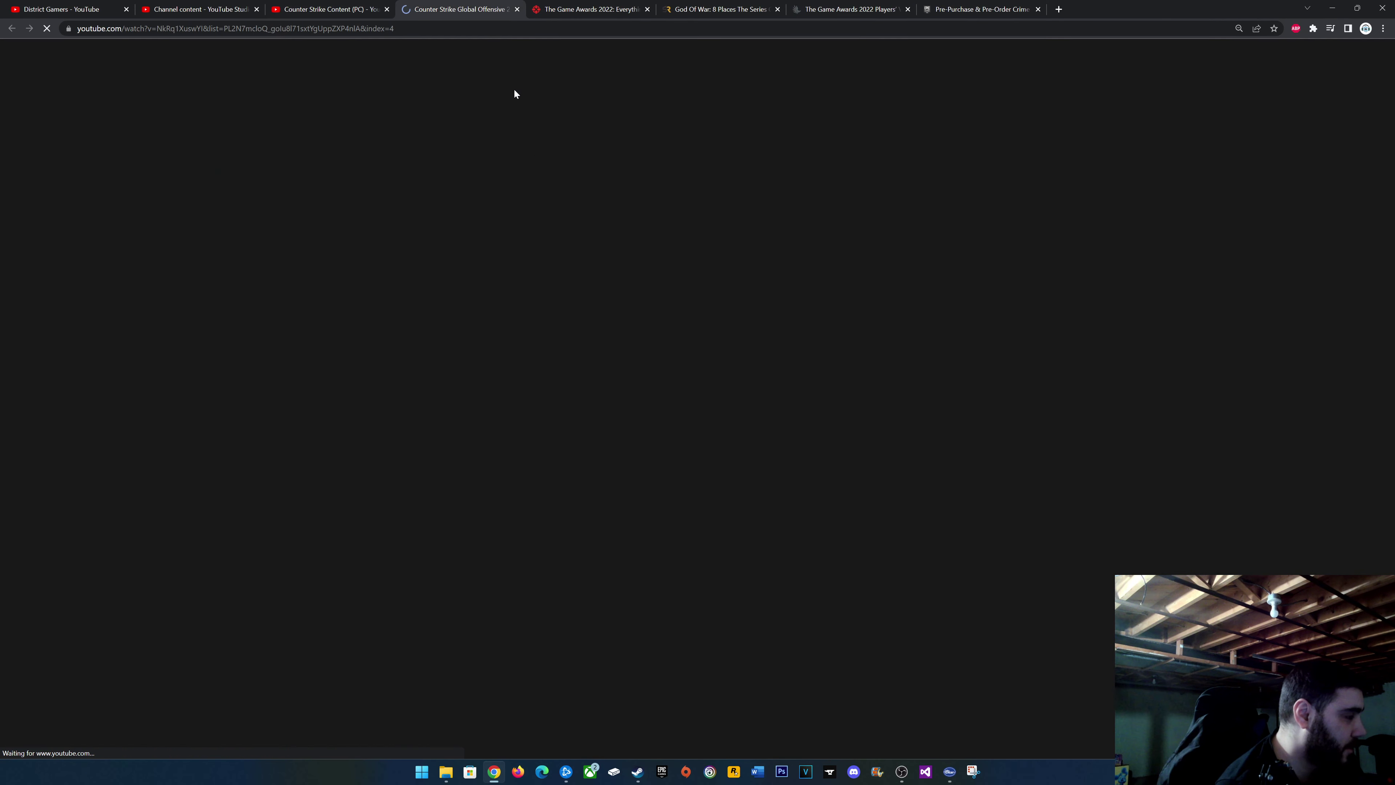
click(368, 251)
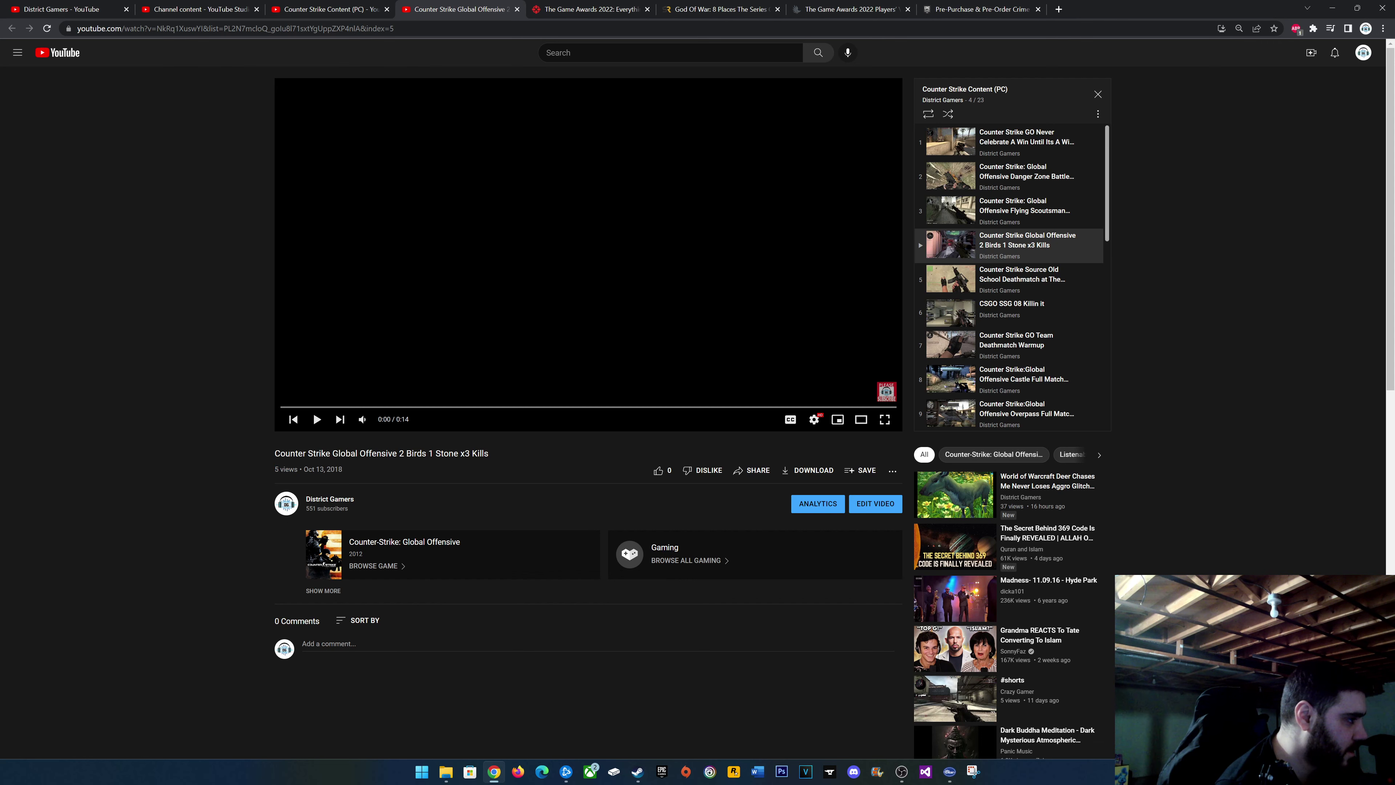
click(519, 9)
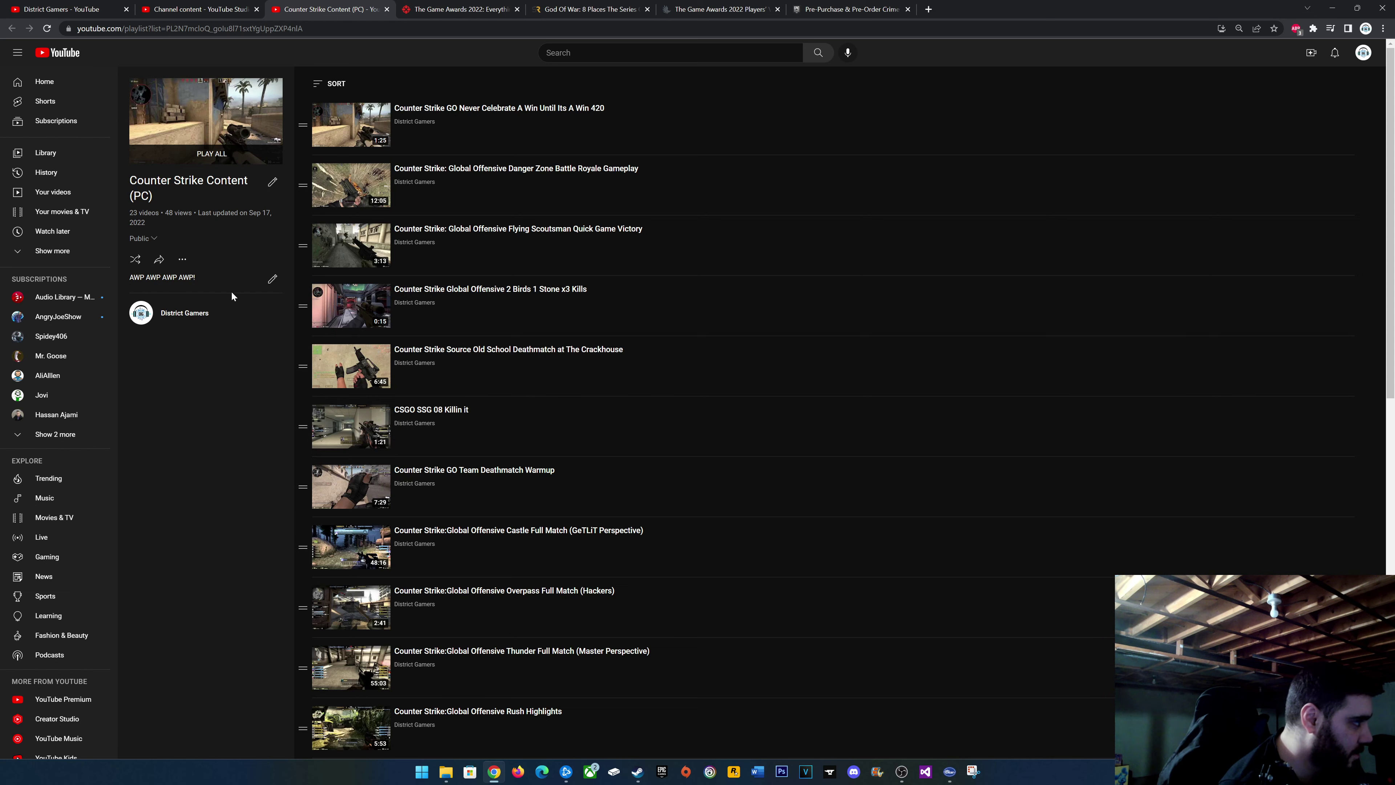
Permanently delete the Counter Strike Content (PC) playlist.
drag(202, 281, 165, 83)
click(196, 430)
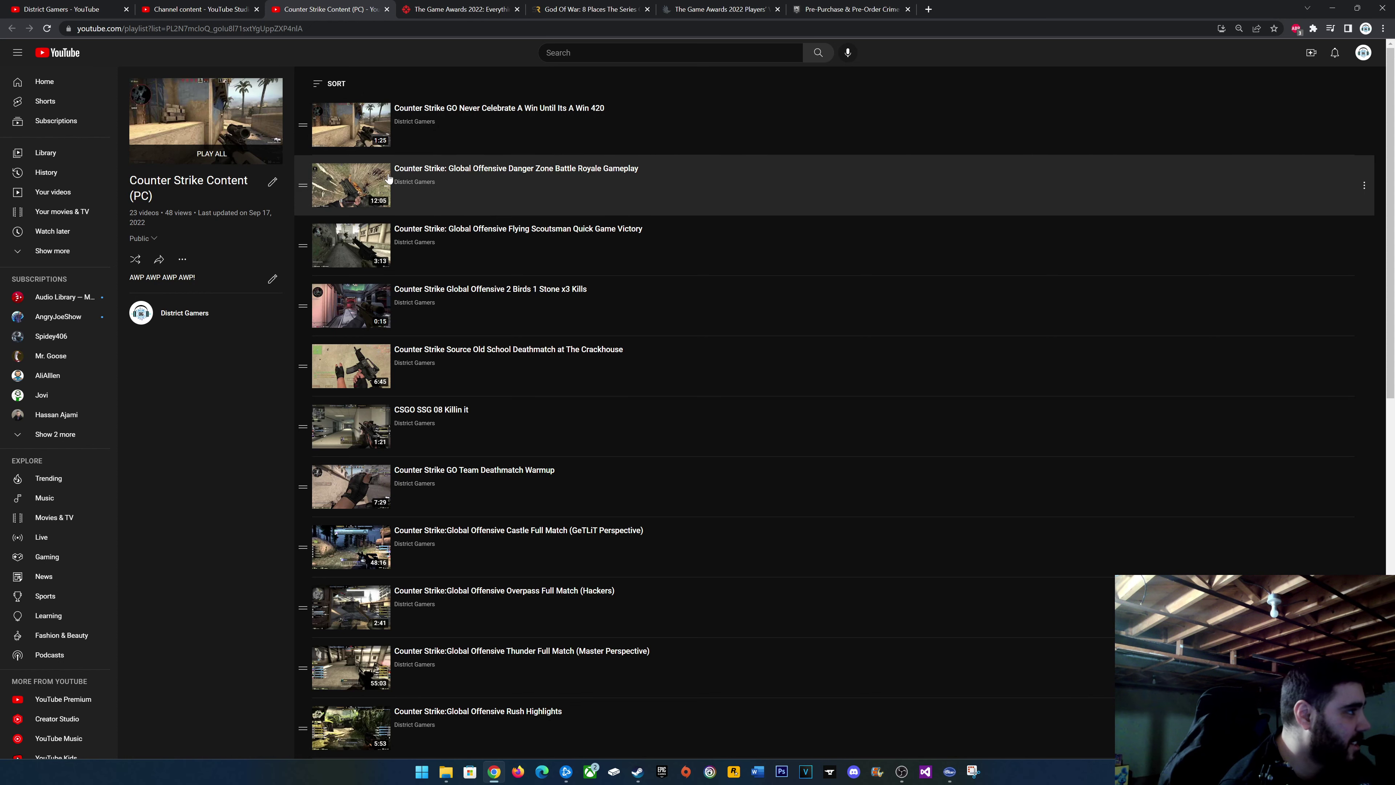
click(182, 260)
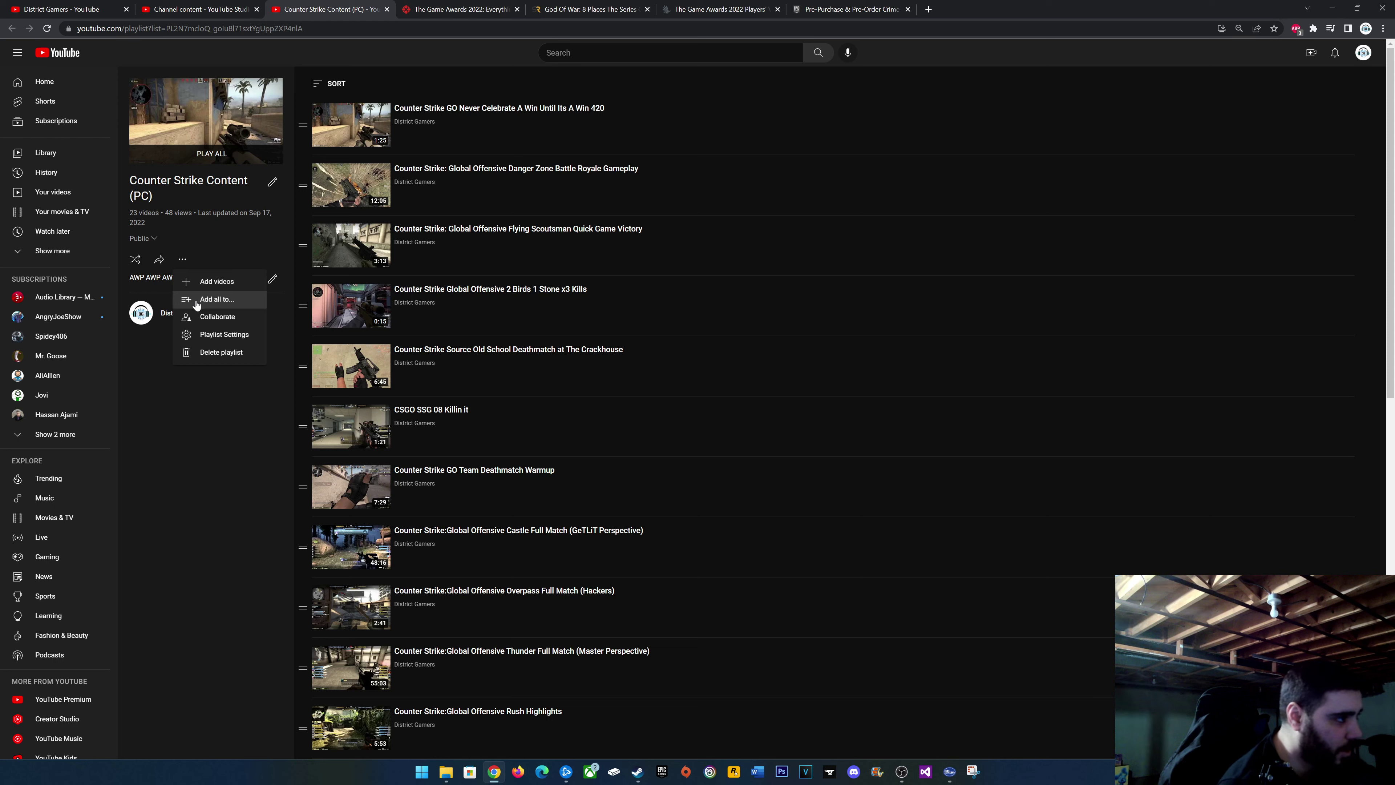
click(206, 358)
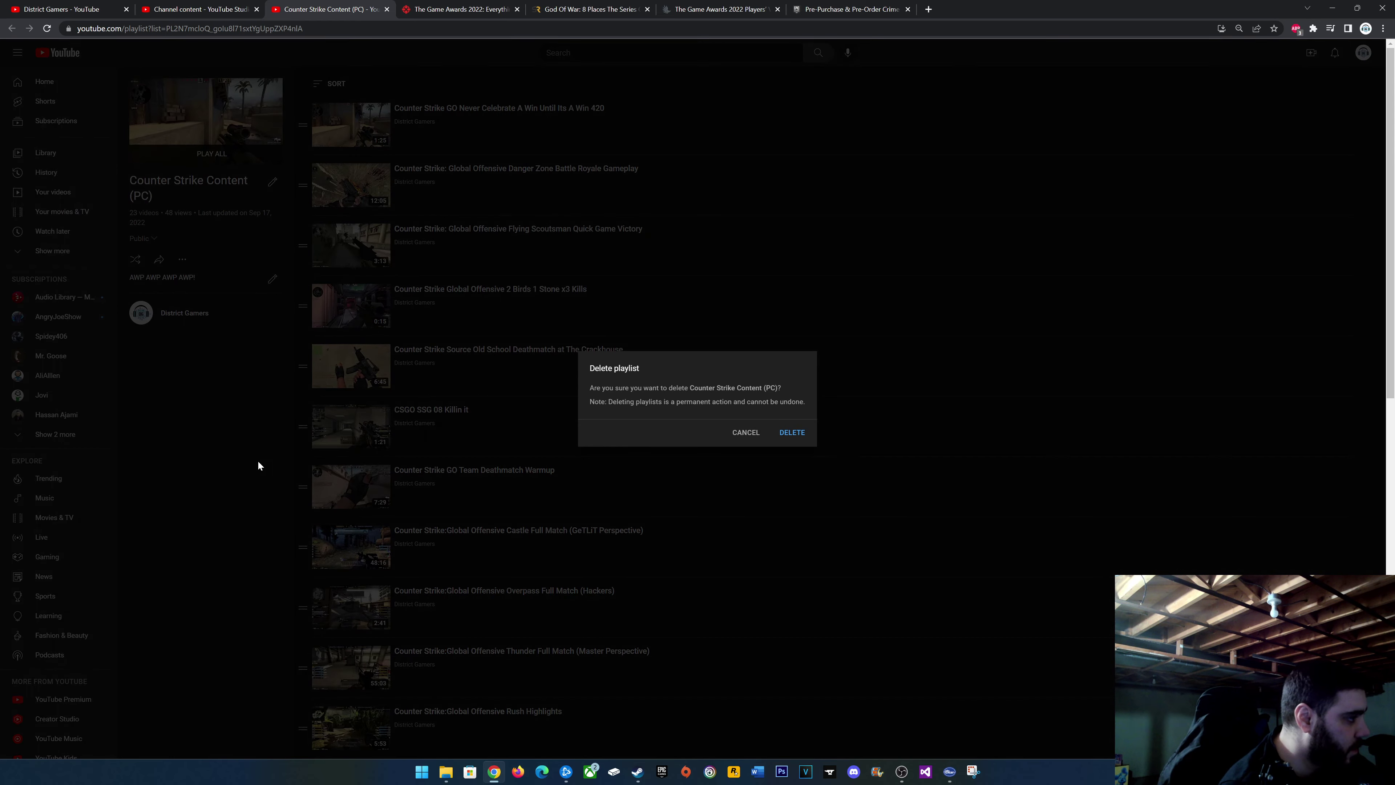
click(792, 432)
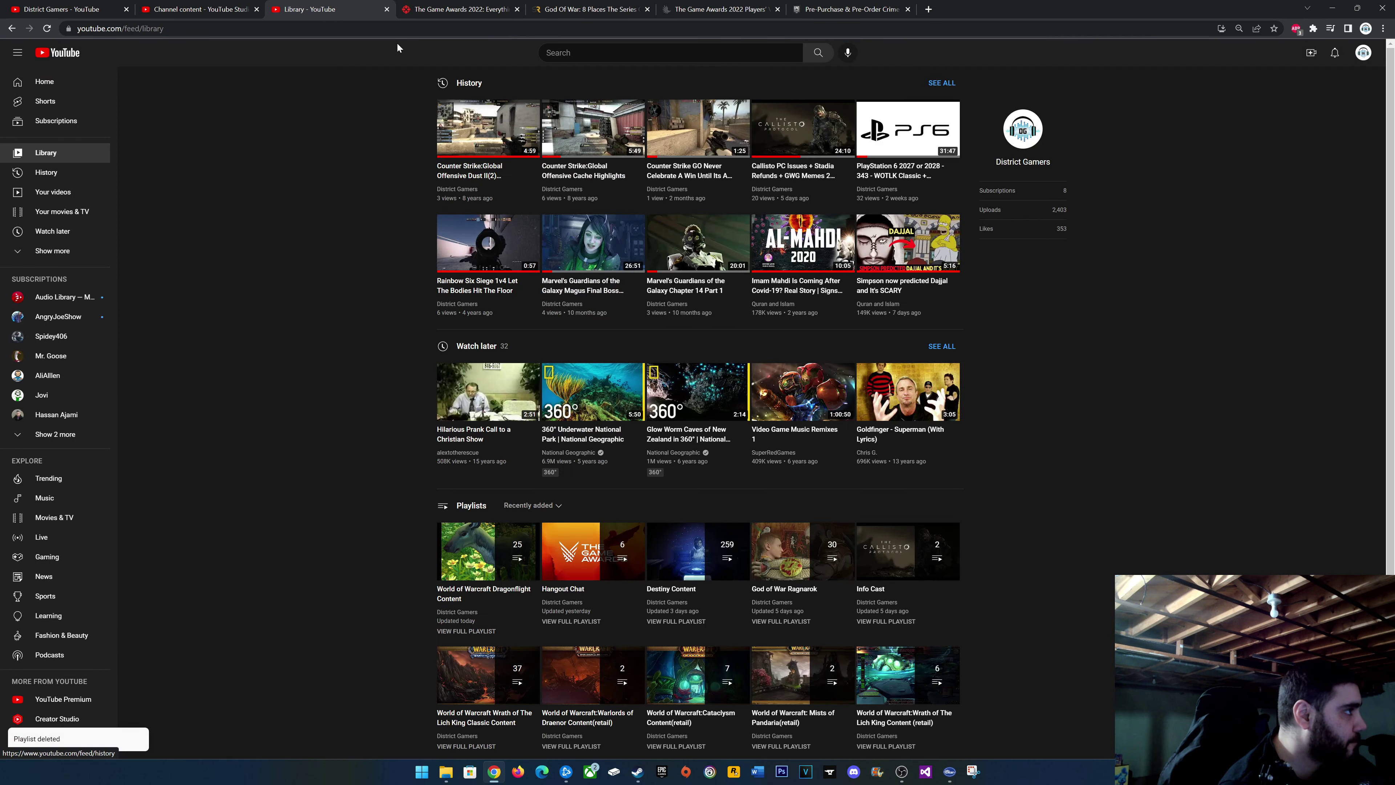
Close the library page, then open the Overwatch Content playlist in a new tab to review its videos and close it.
click(387, 9)
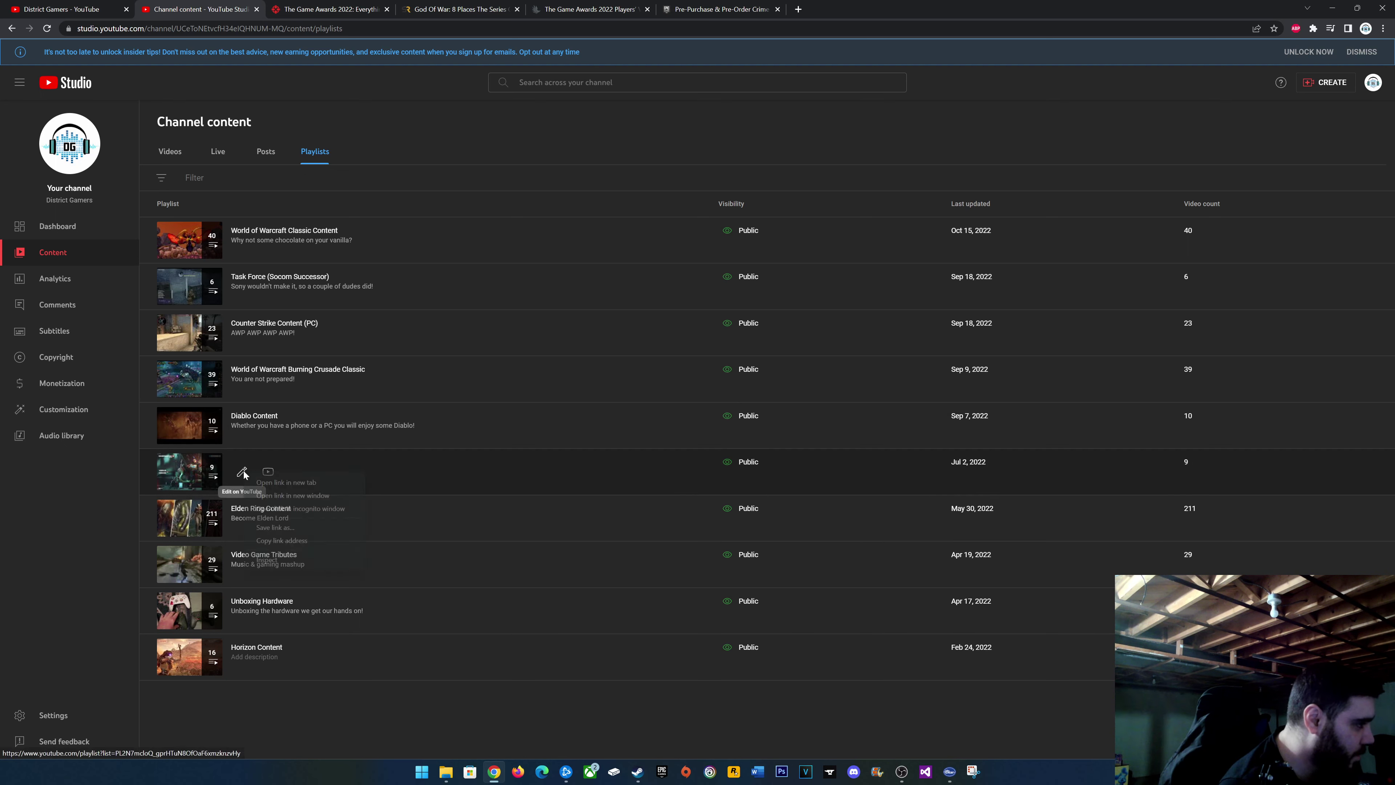
click(268, 473)
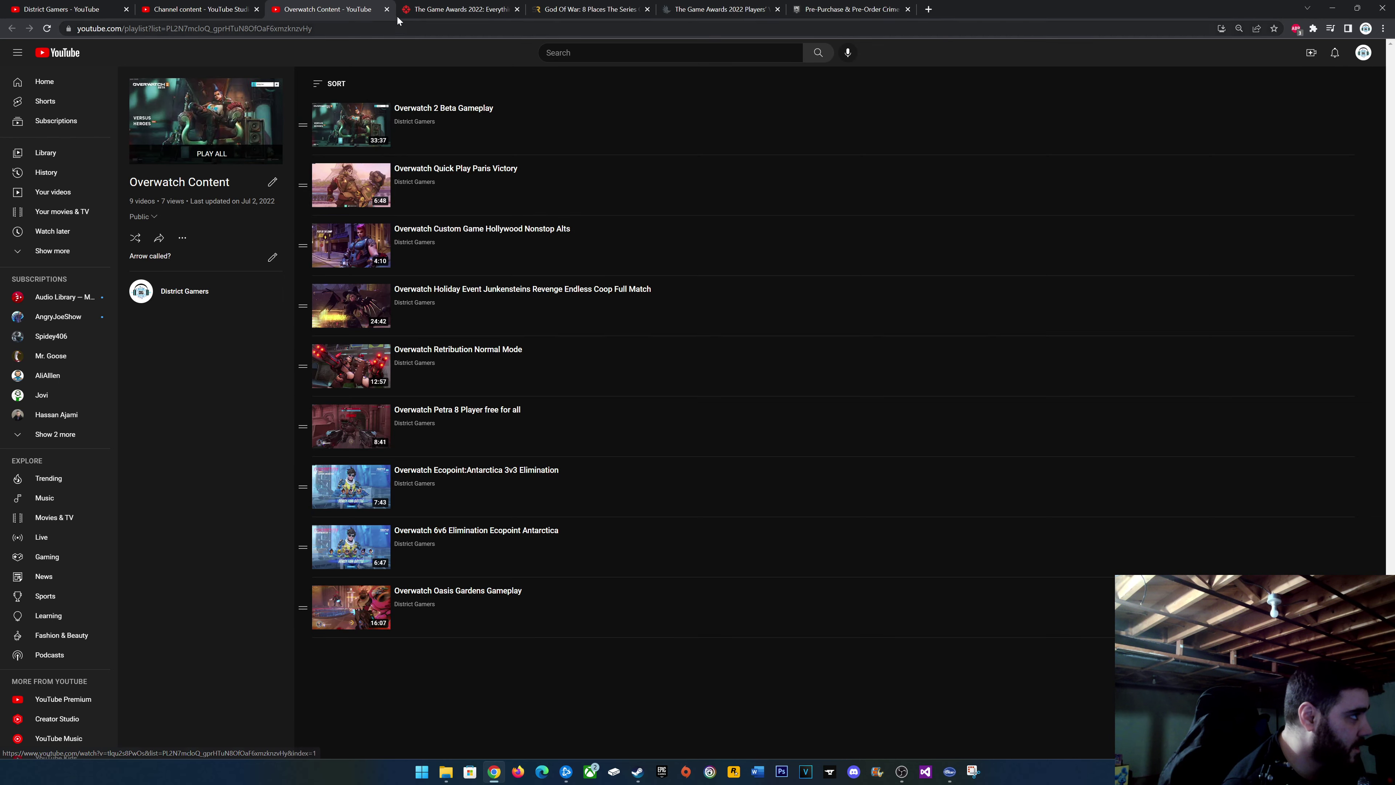
click(386, 10)
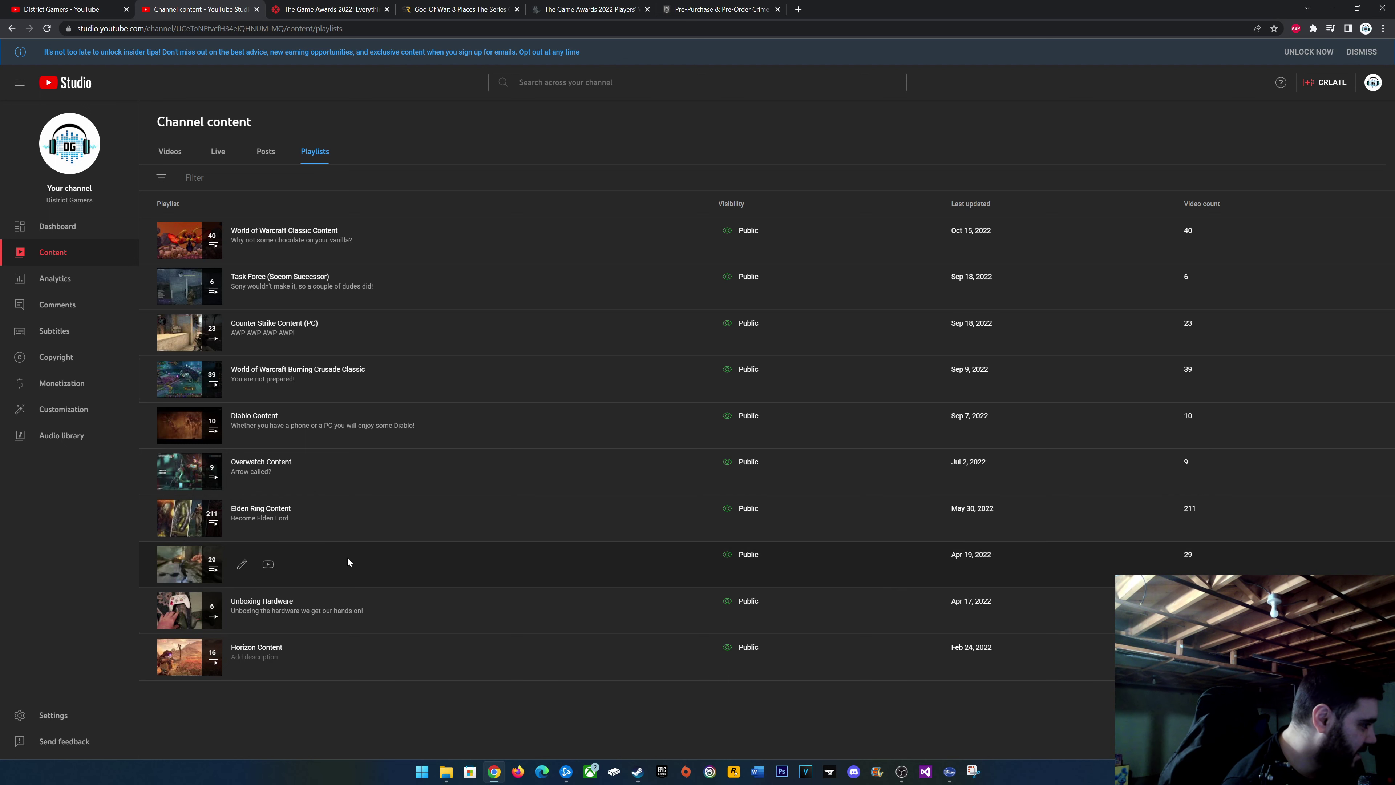
Open the Video Game Tributes playlist in a new tab, look through its full list of videos, and close it.
click(267, 566)
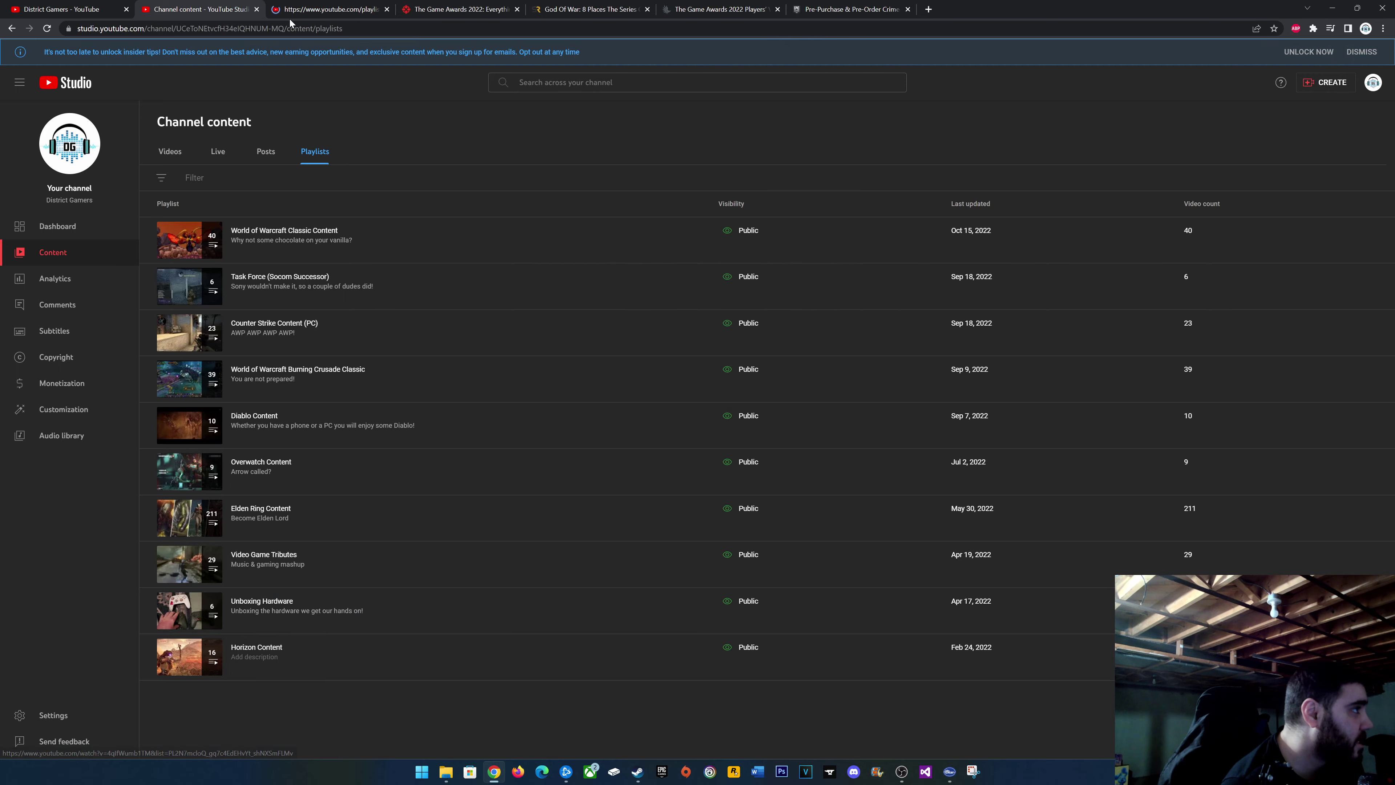
scroll(591, 352, down, 10)
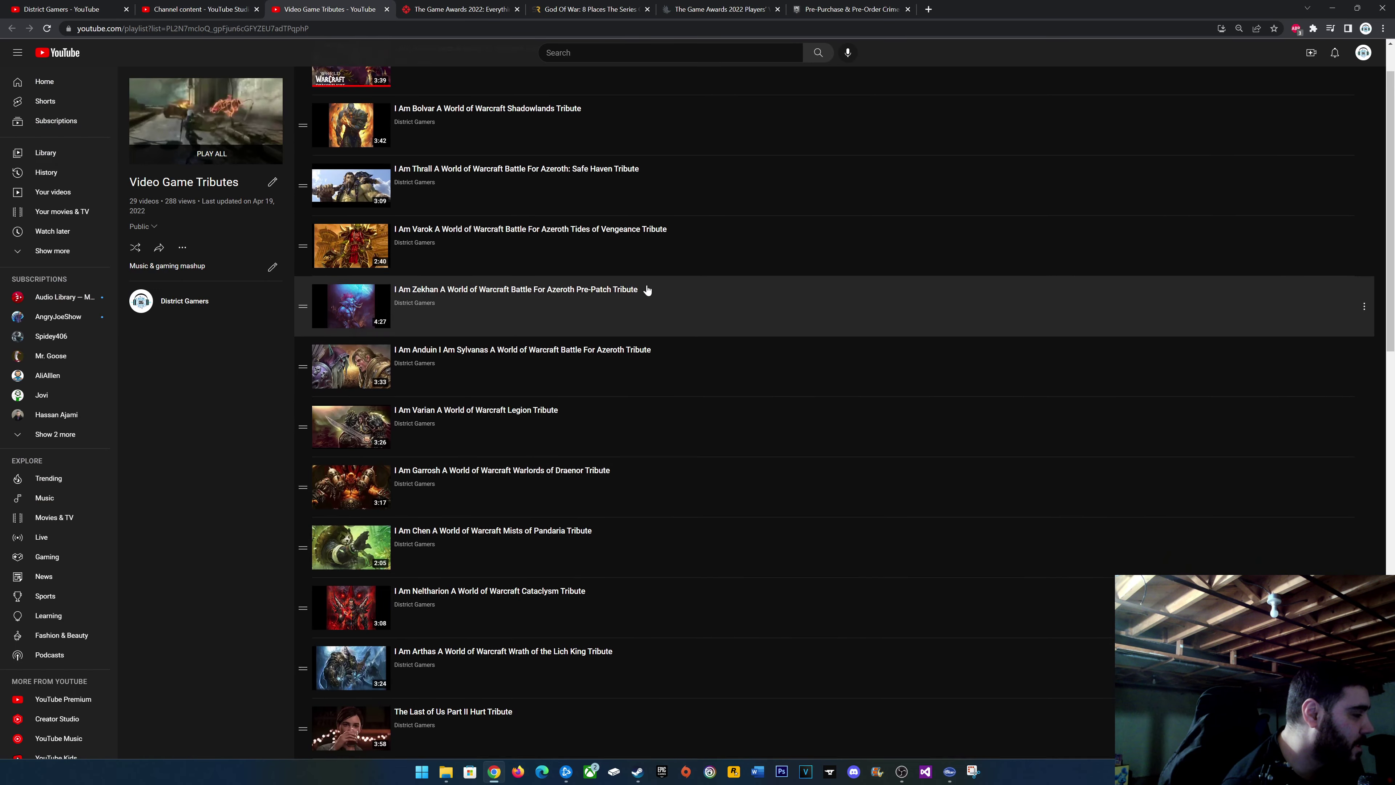
scroll(781, 314, down, 8)
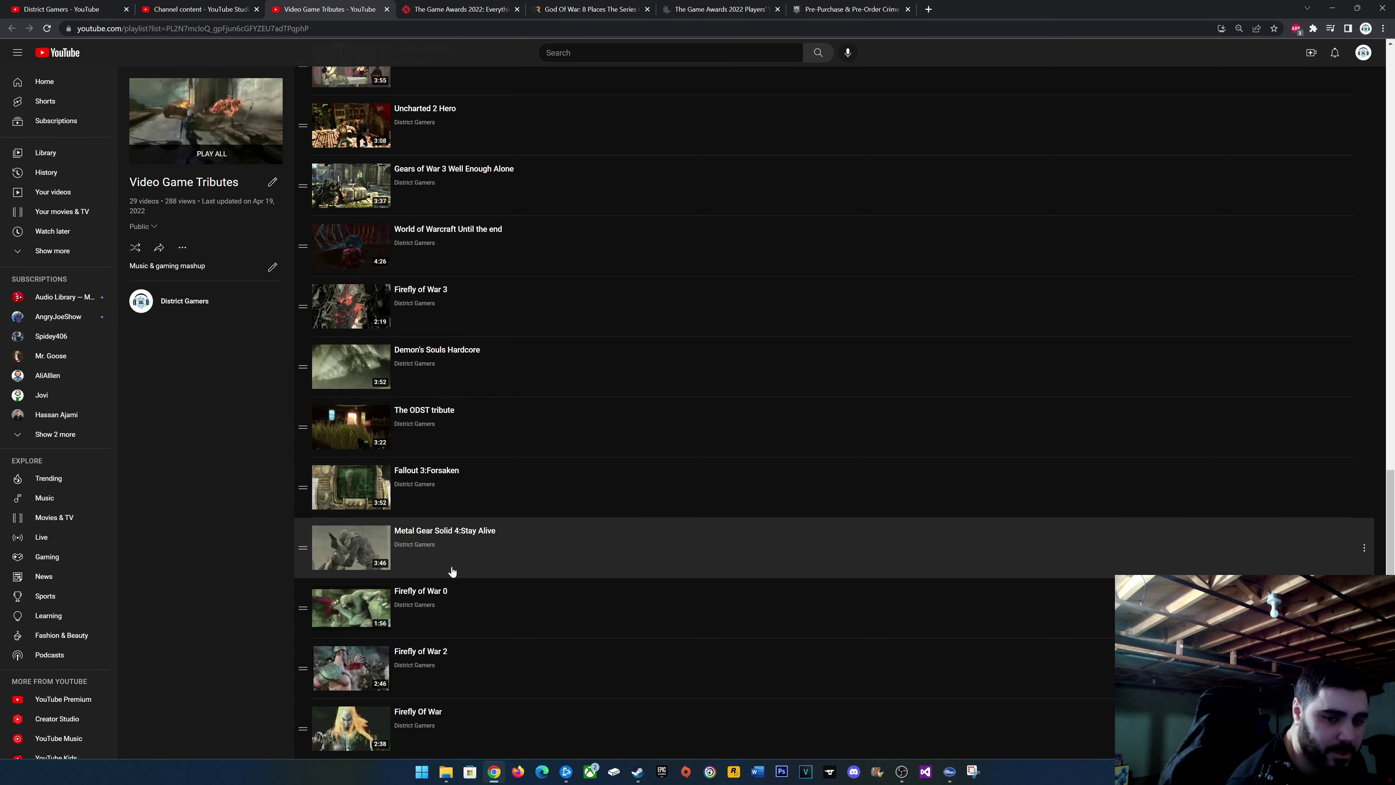
scroll(619, 581, up, 14)
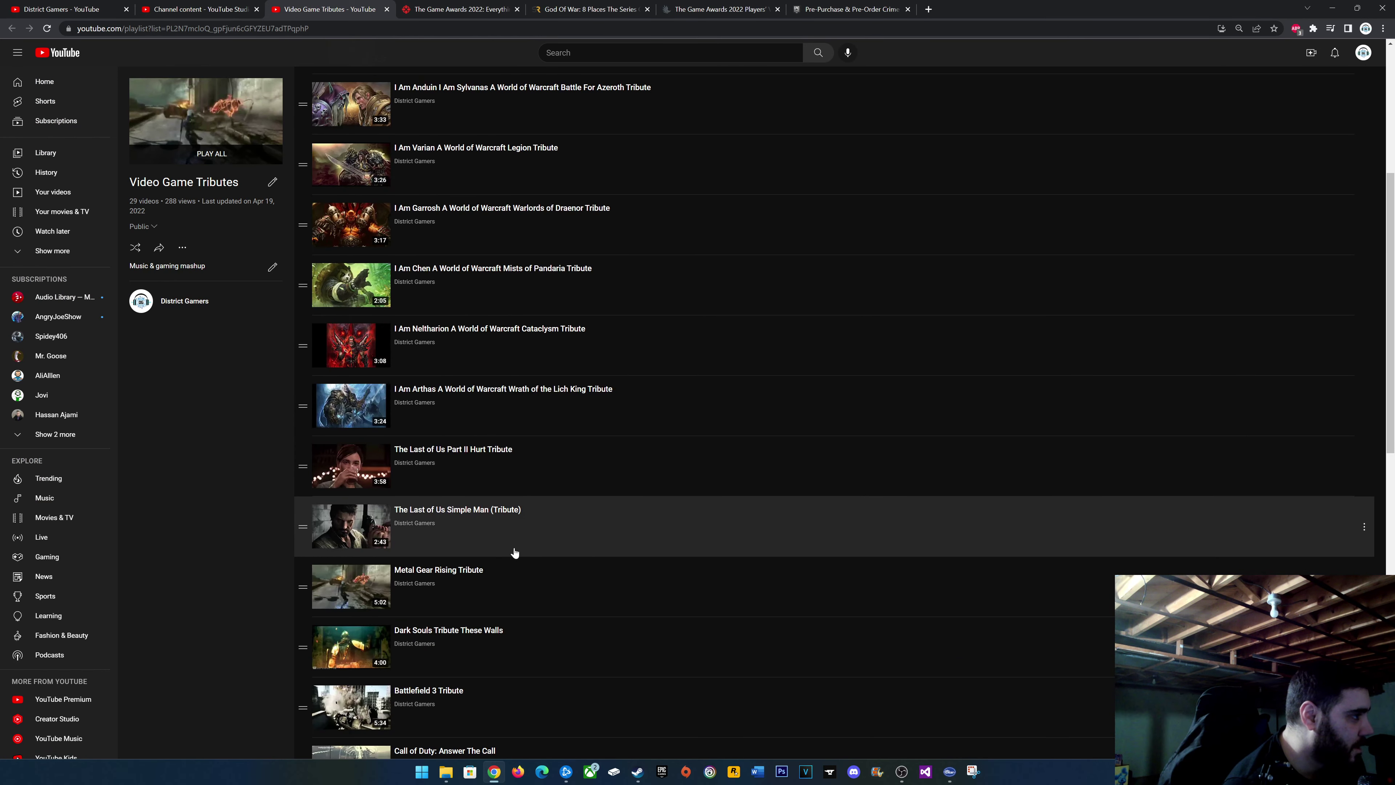
scroll(597, 415, up, 5)
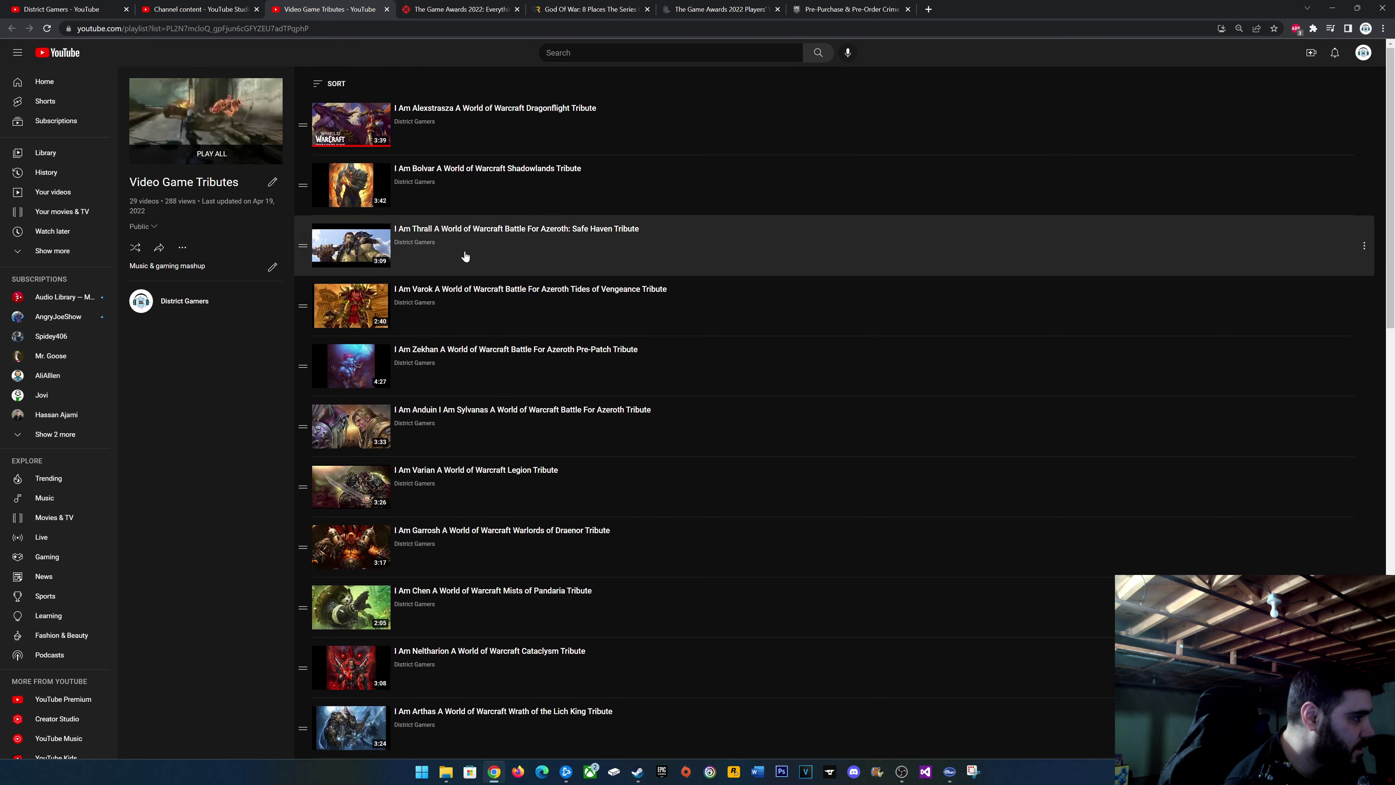
scroll(586, 414, down, 6)
scroll(675, 357, down, 6)
scroll(648, 230, up, 13)
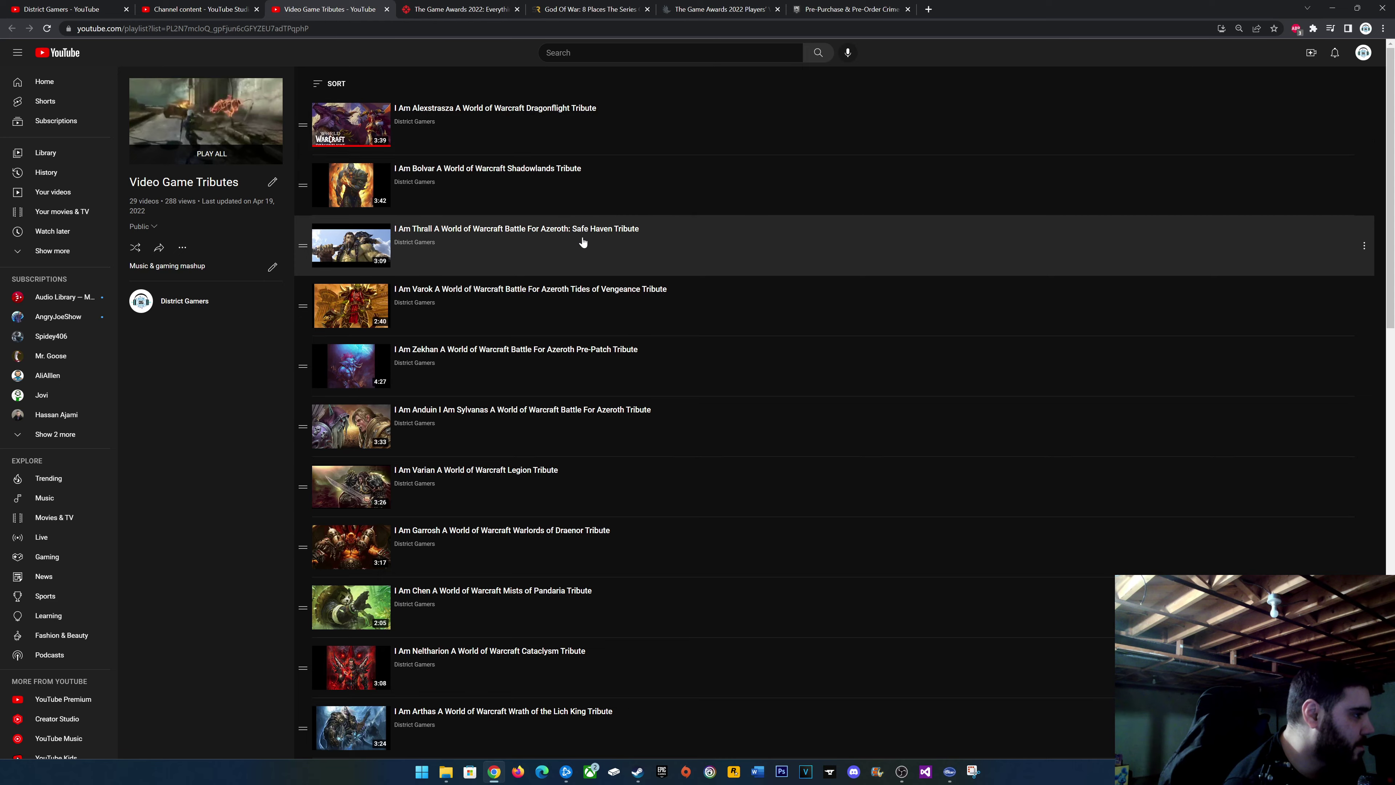
scroll(536, 414, down, 2)
scroll(472, 469, down, 2)
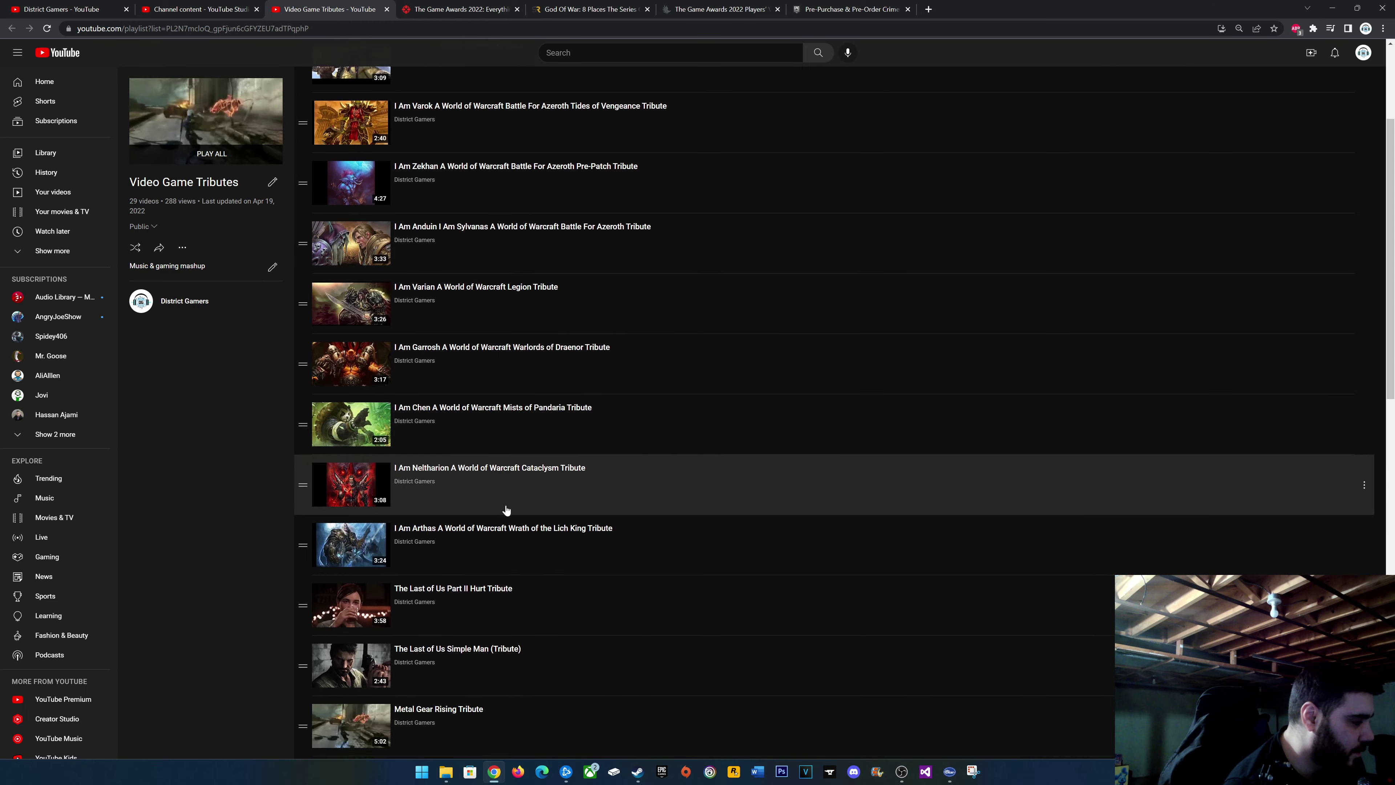
scroll(506, 416, up, 4)
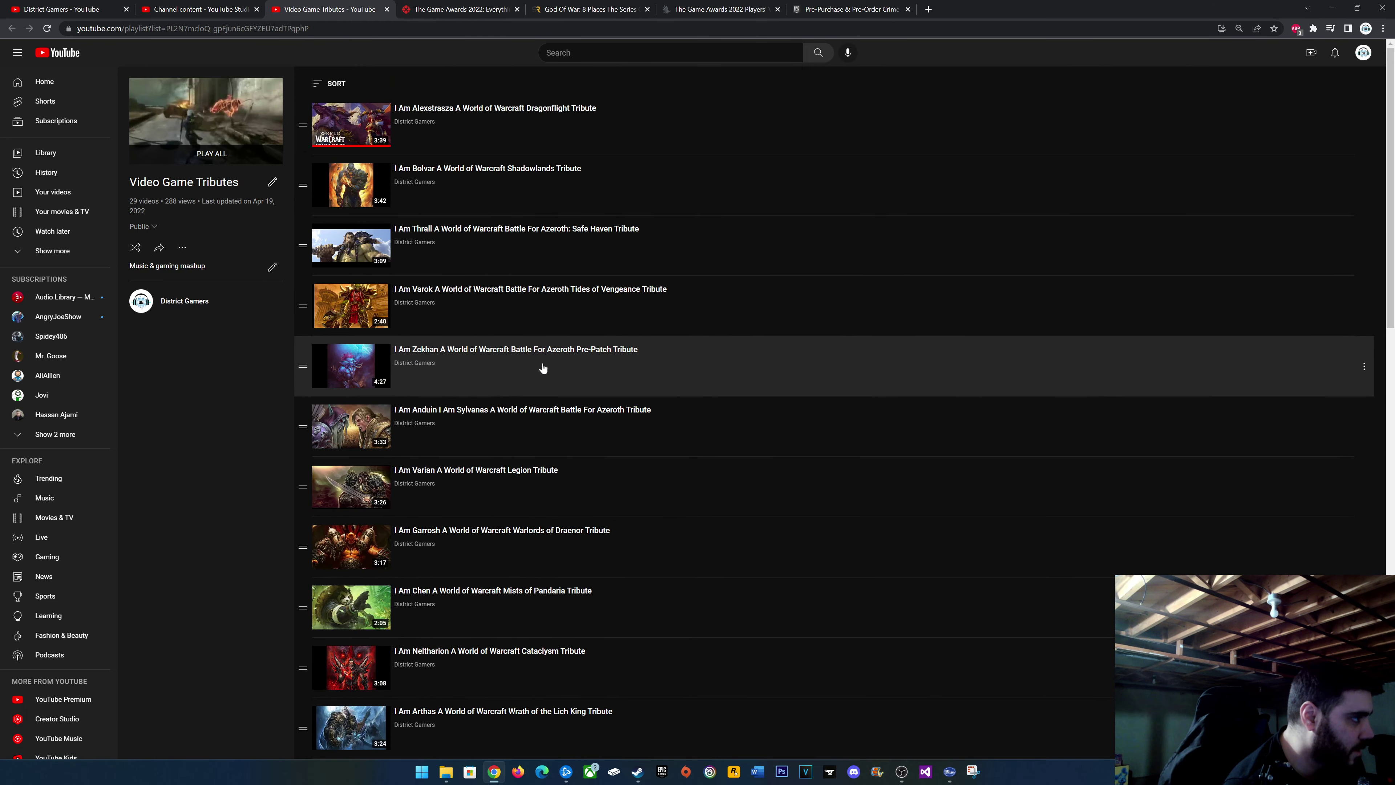
click(385, 10)
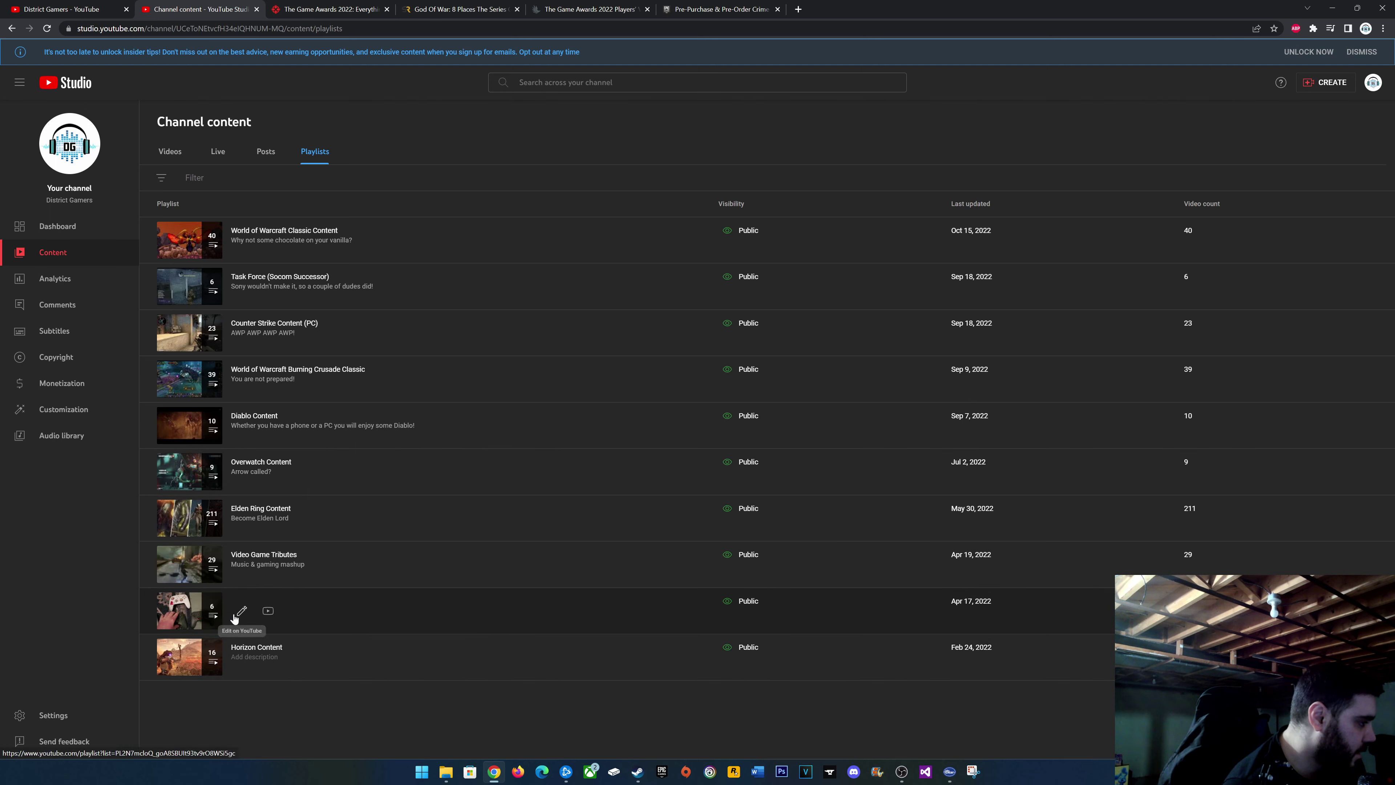
Open the Unboxing Hardware playlist in a new tab to review its videos and close it.
right_click(242, 614)
click(285, 626)
key(ctrl+Tab)
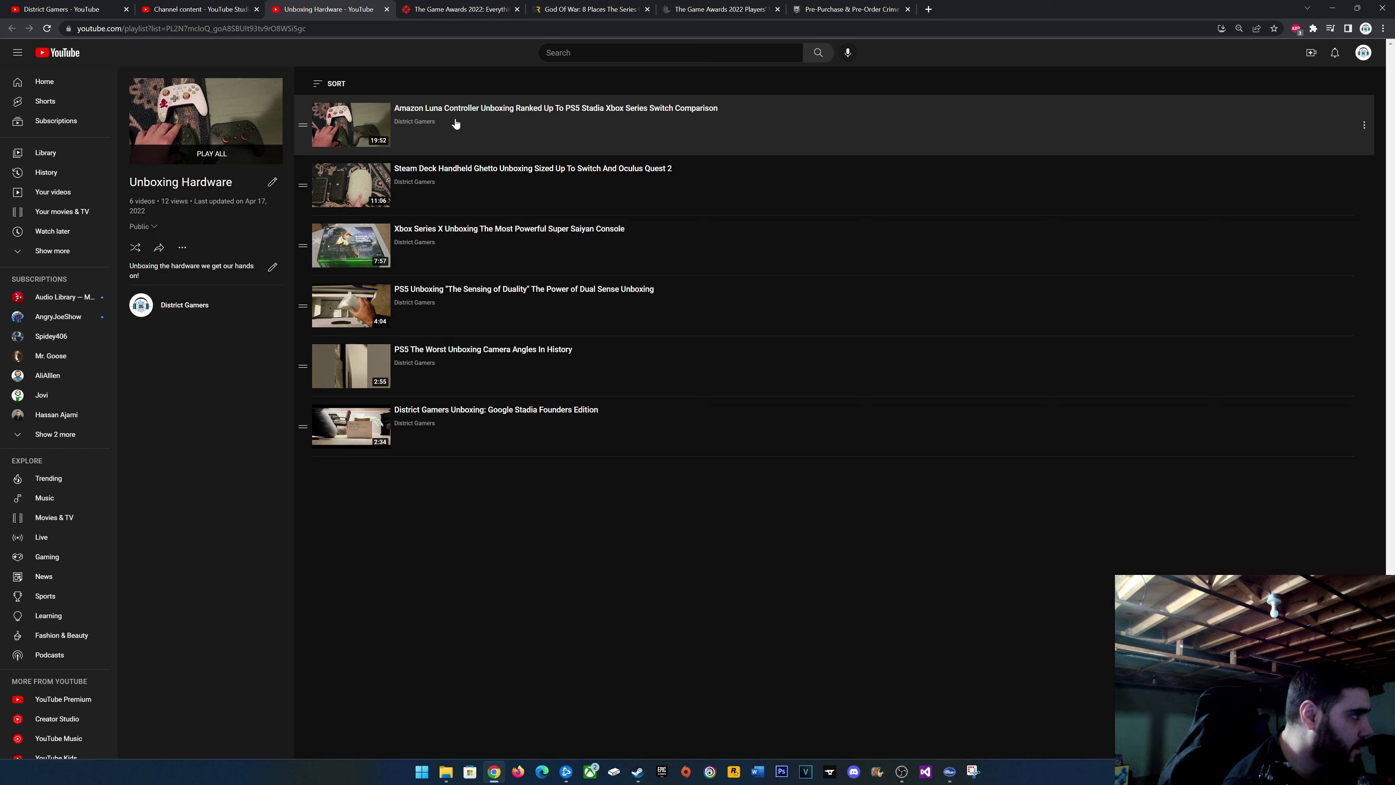
click(389, 9)
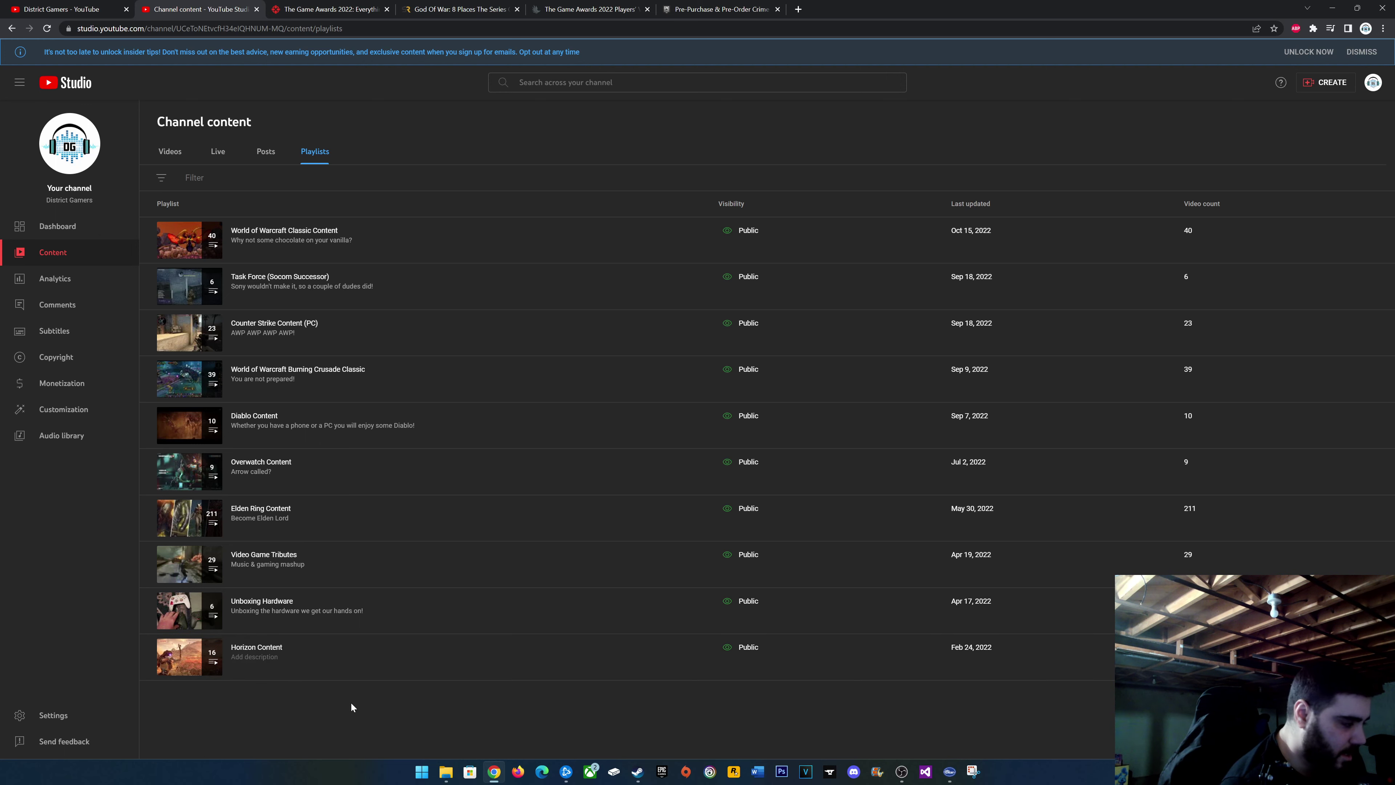
Review the Horizon Content playlist in a new tab, reopening it to check the rest of its videos, and close it.
right_click(268, 657)
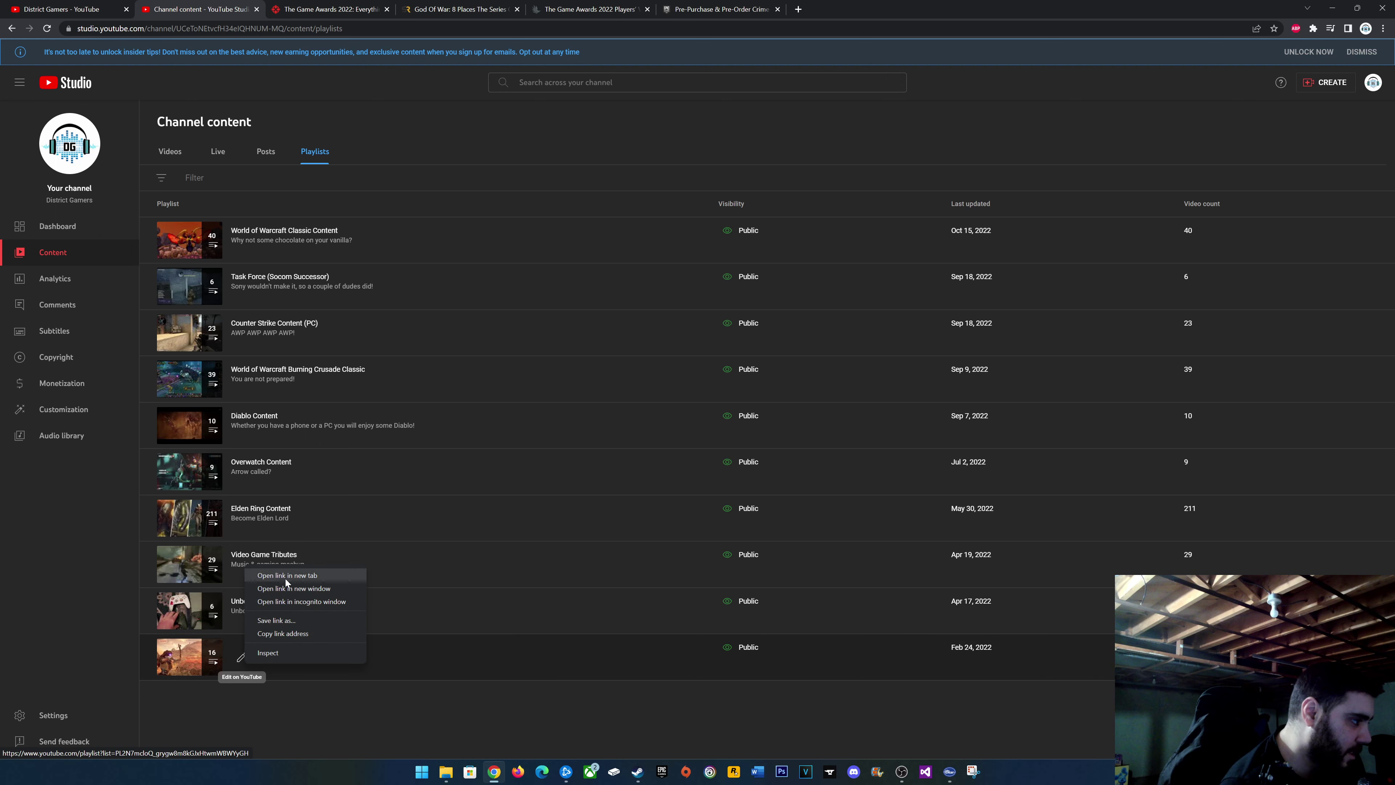
click(286, 579)
click(324, 9)
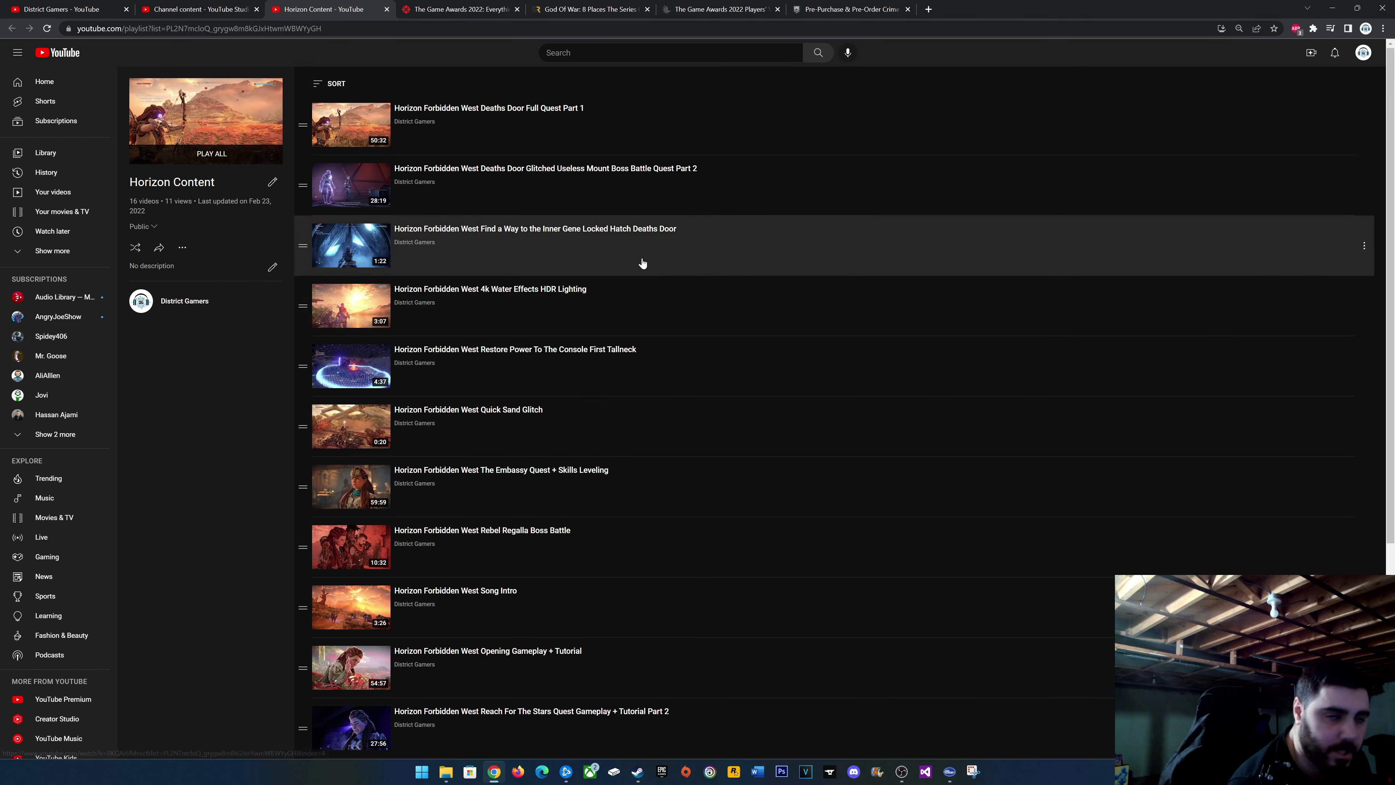
click(387, 9)
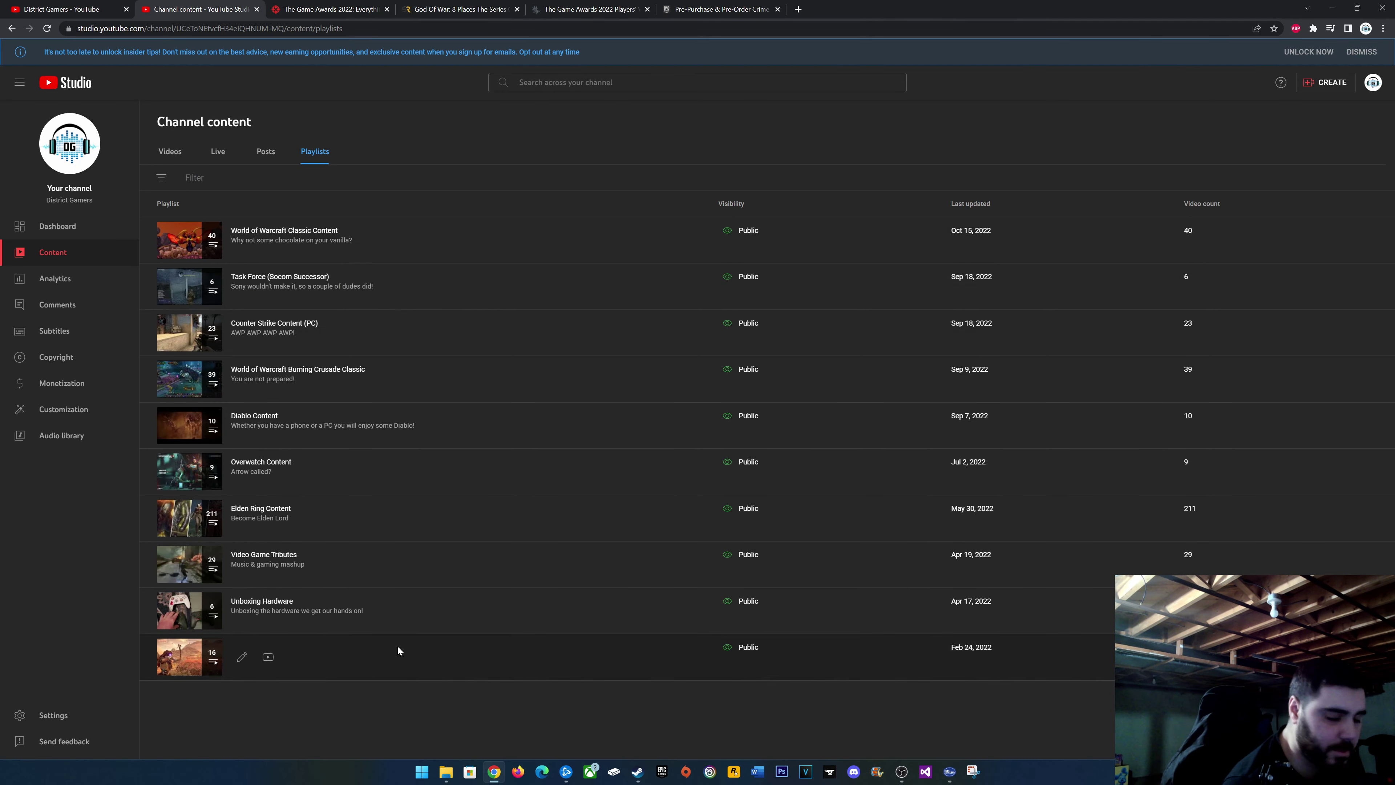
right_click(267, 657)
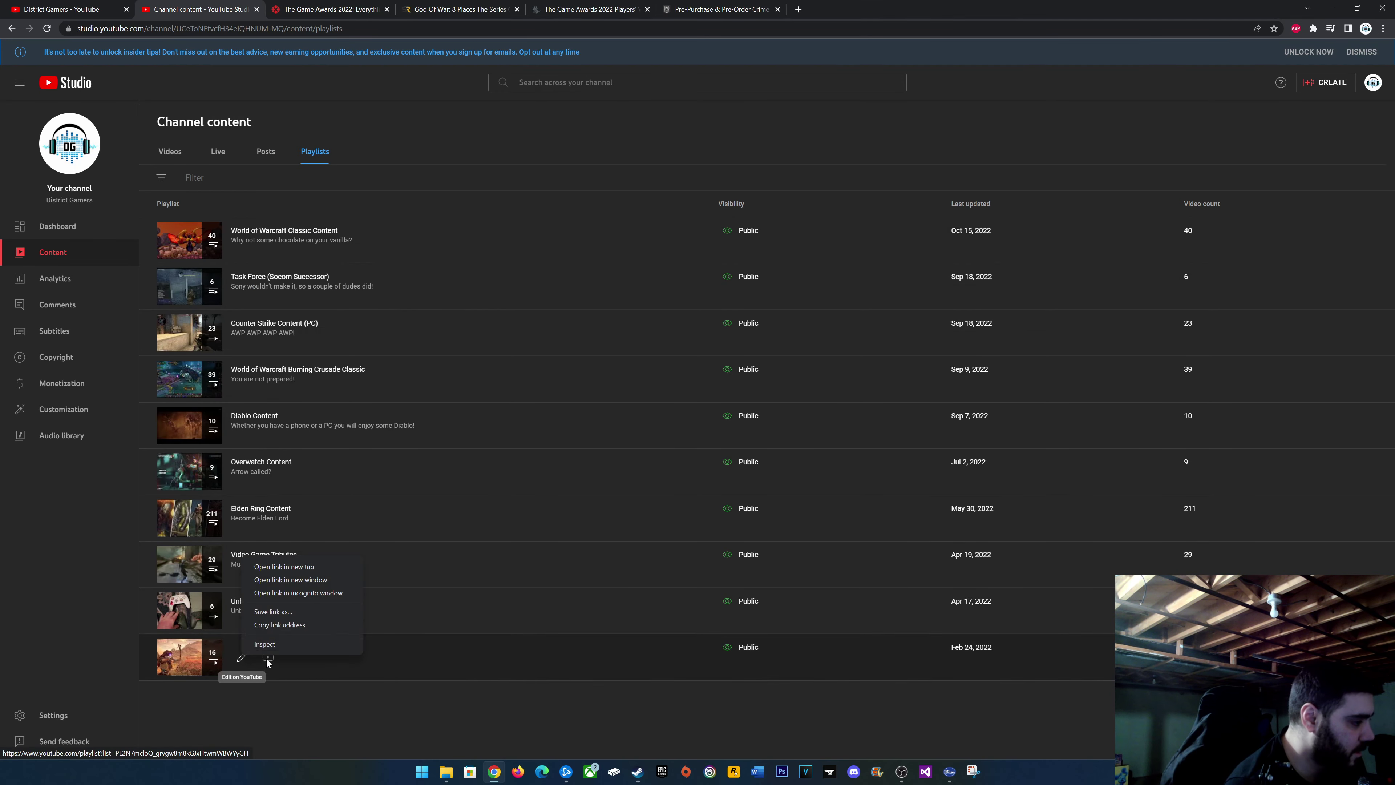
click(295, 571)
key(ctrl+Tab)
scroll(571, 418, down, 5)
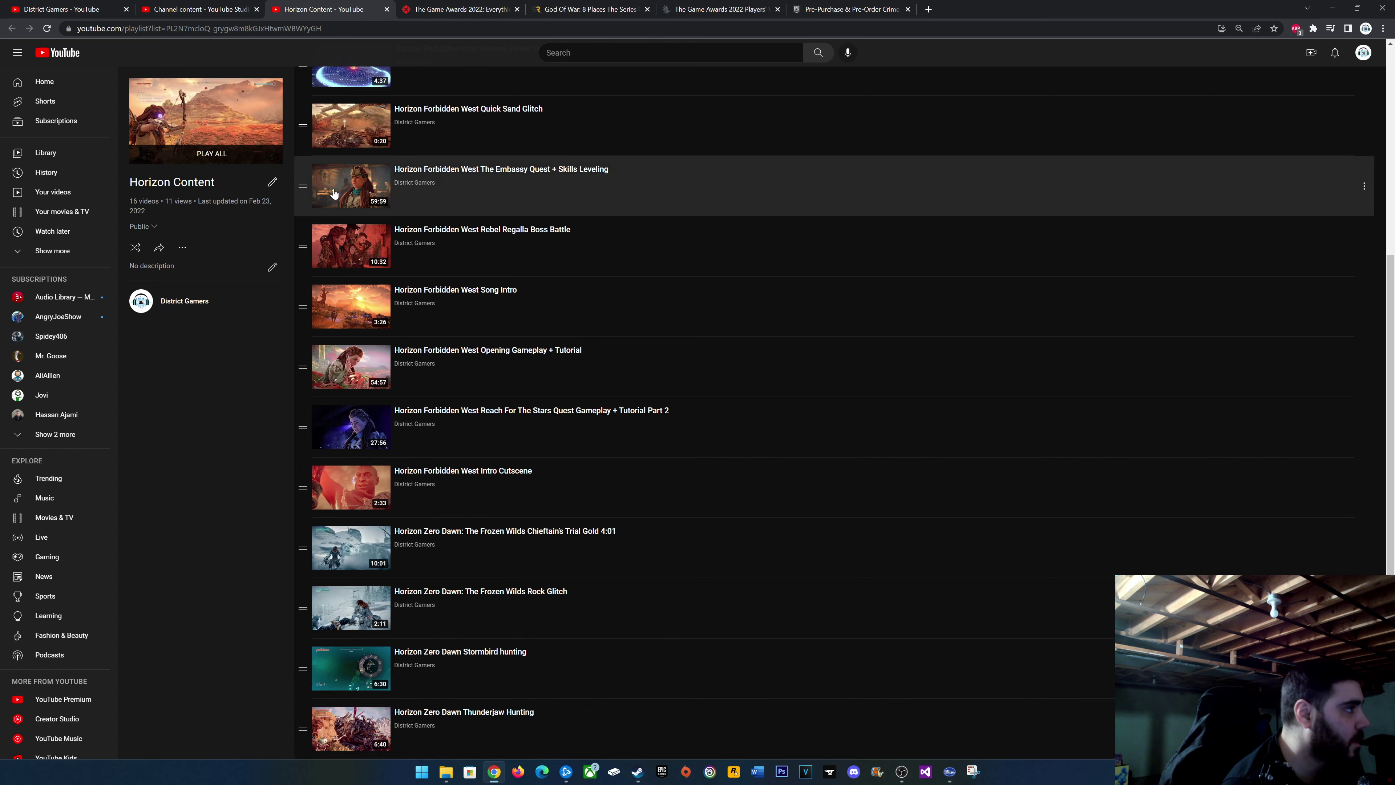
click(387, 10)
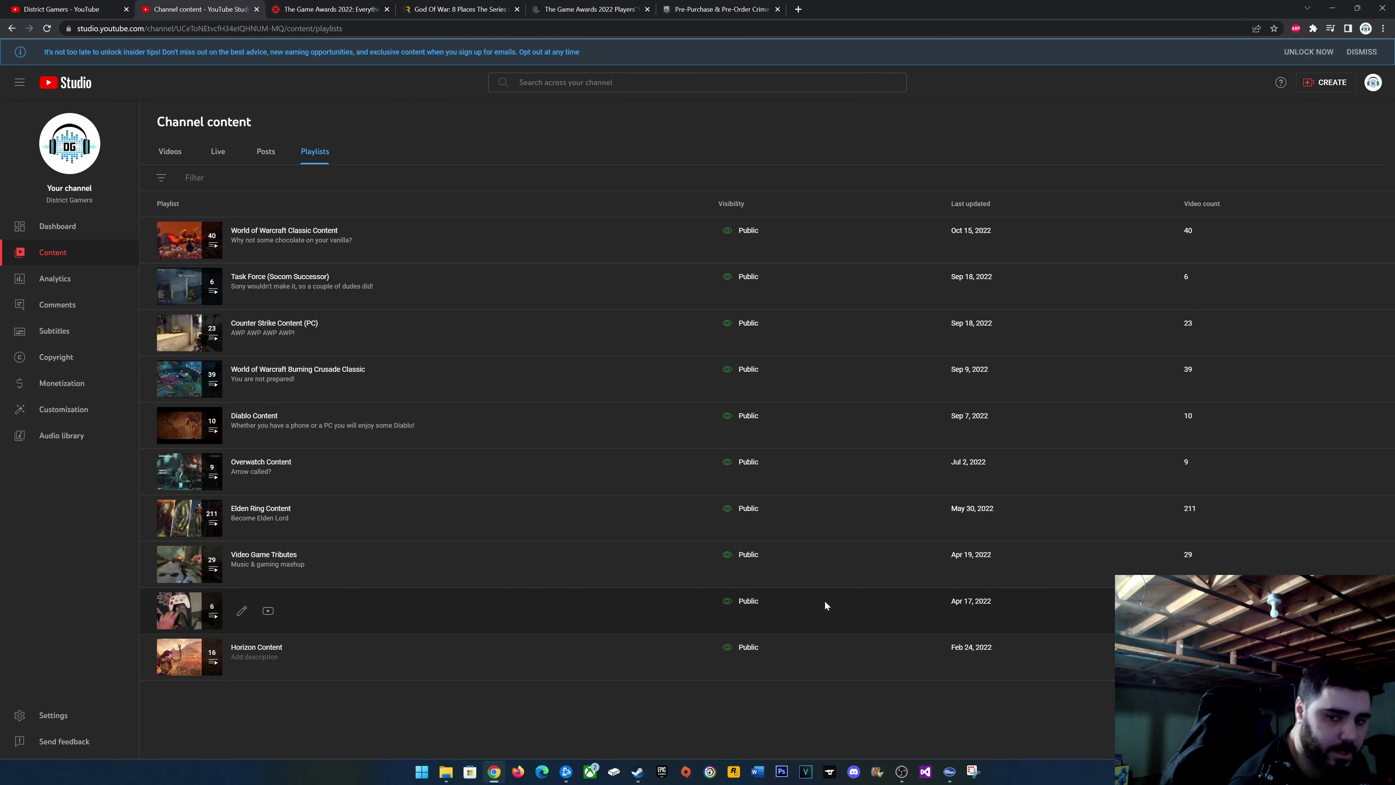
Go to the next page of channel playlists and open the Marvels Guardians of The Galaxy playlist in a new tab.
click(1341, 695)
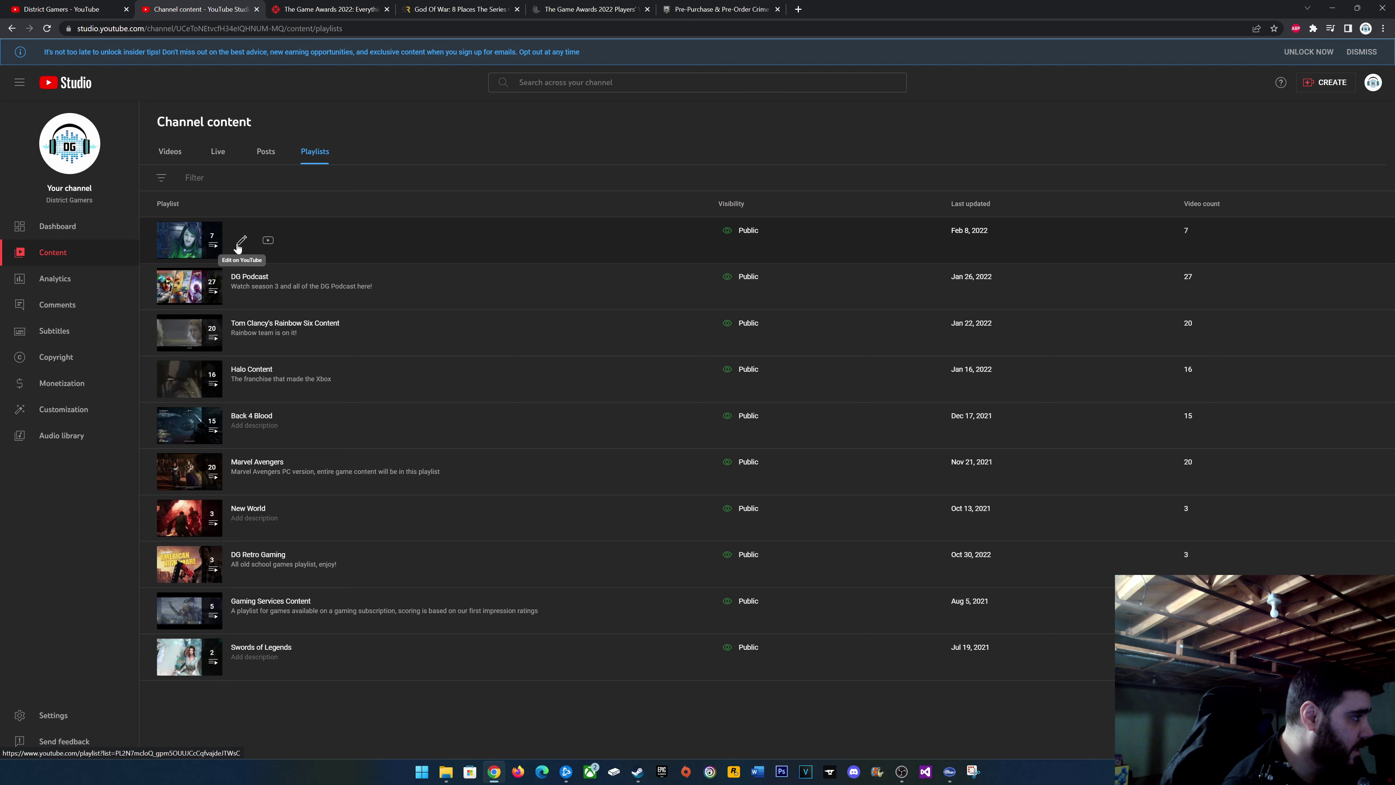
click(242, 240)
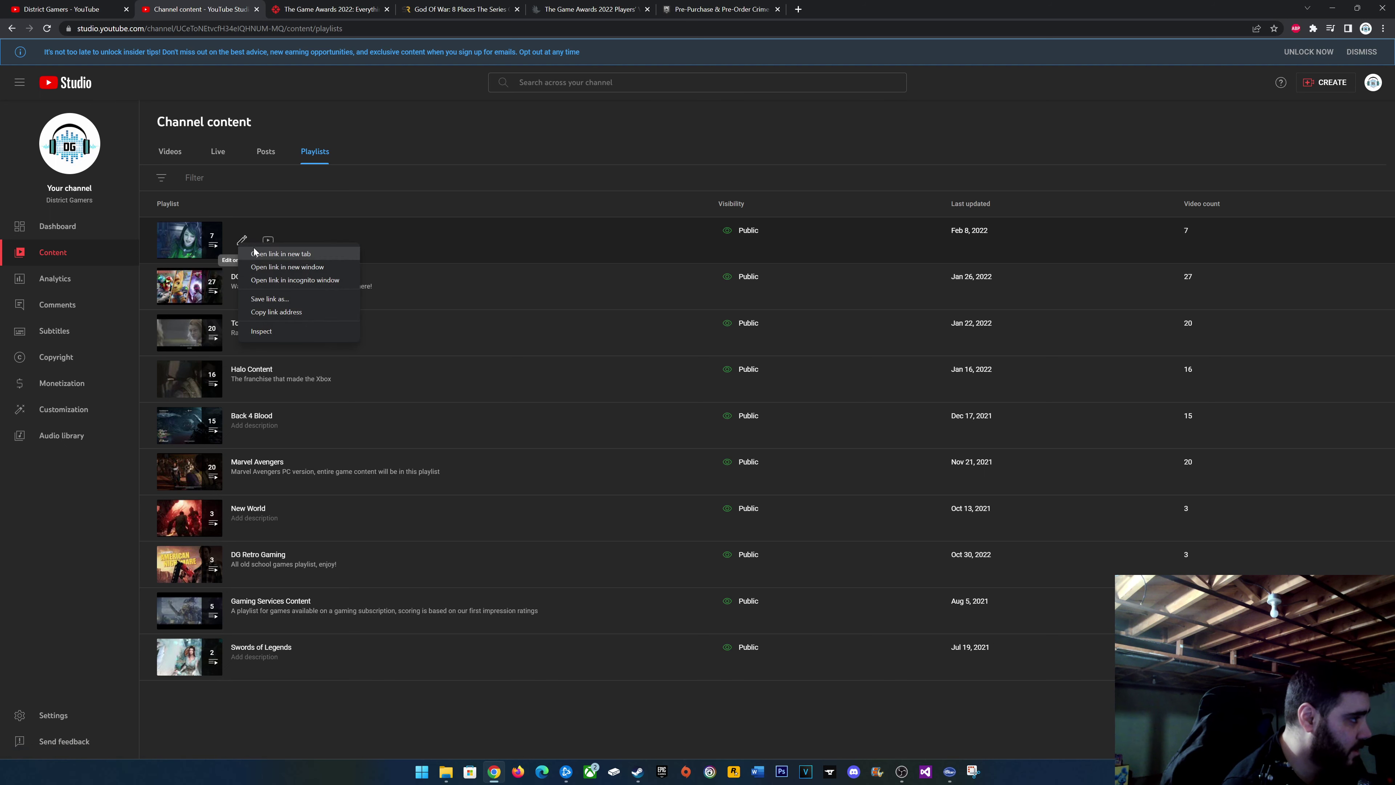
click(269, 253)
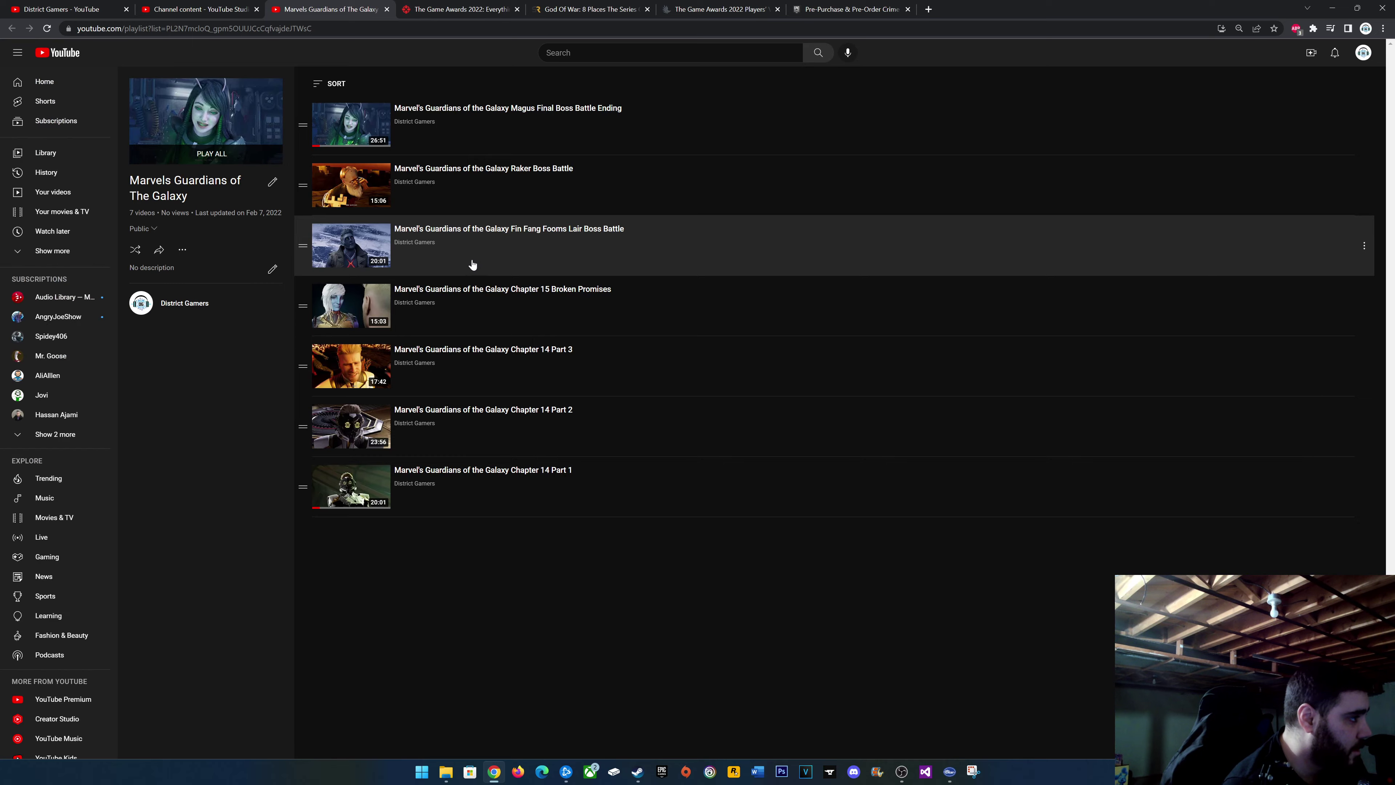
Check the views and date of the "Marvel's Guardians of the Galaxy Fin Fang Fooms Lair Boss Battle" video in a new tab and close it.
click(462, 245)
key(ctrl+Tab)
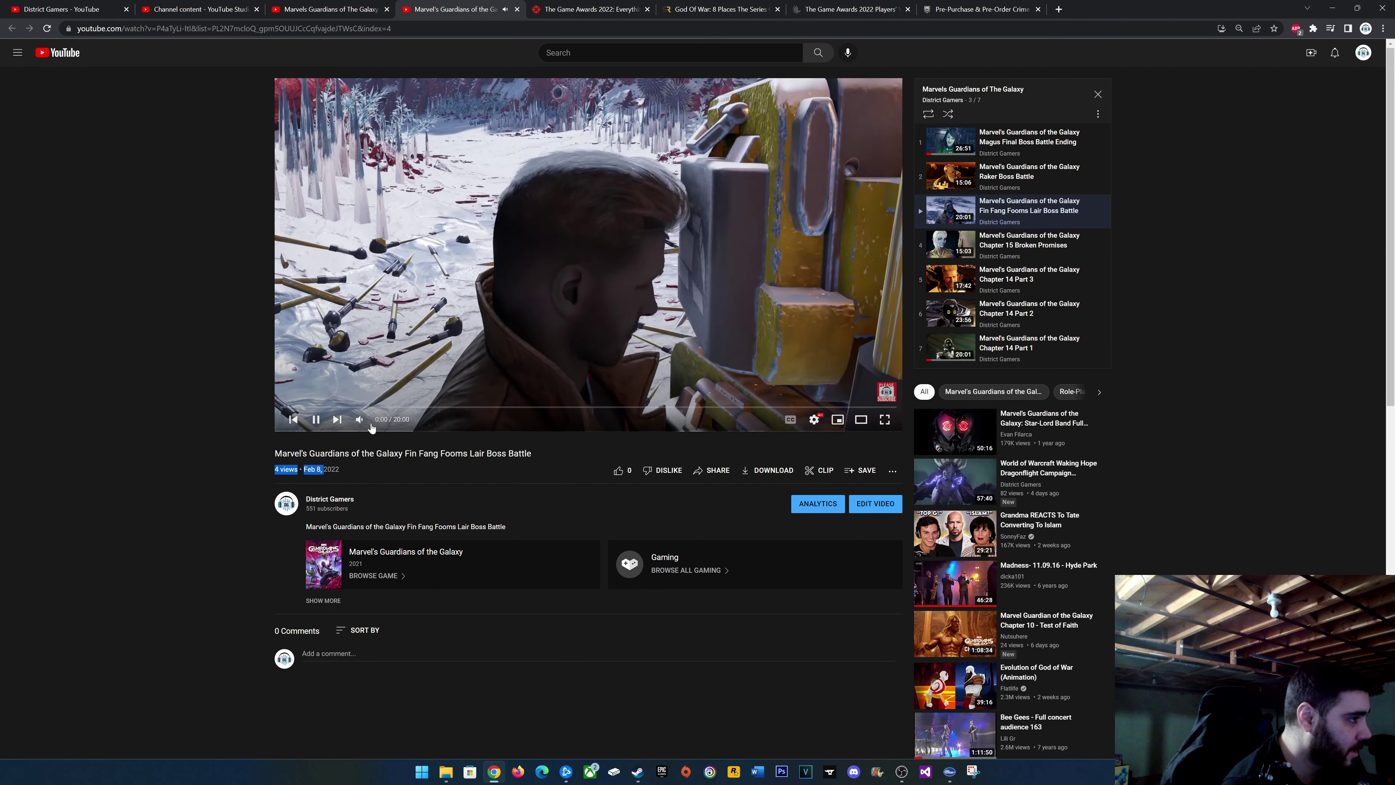
middle_click(418, 17)
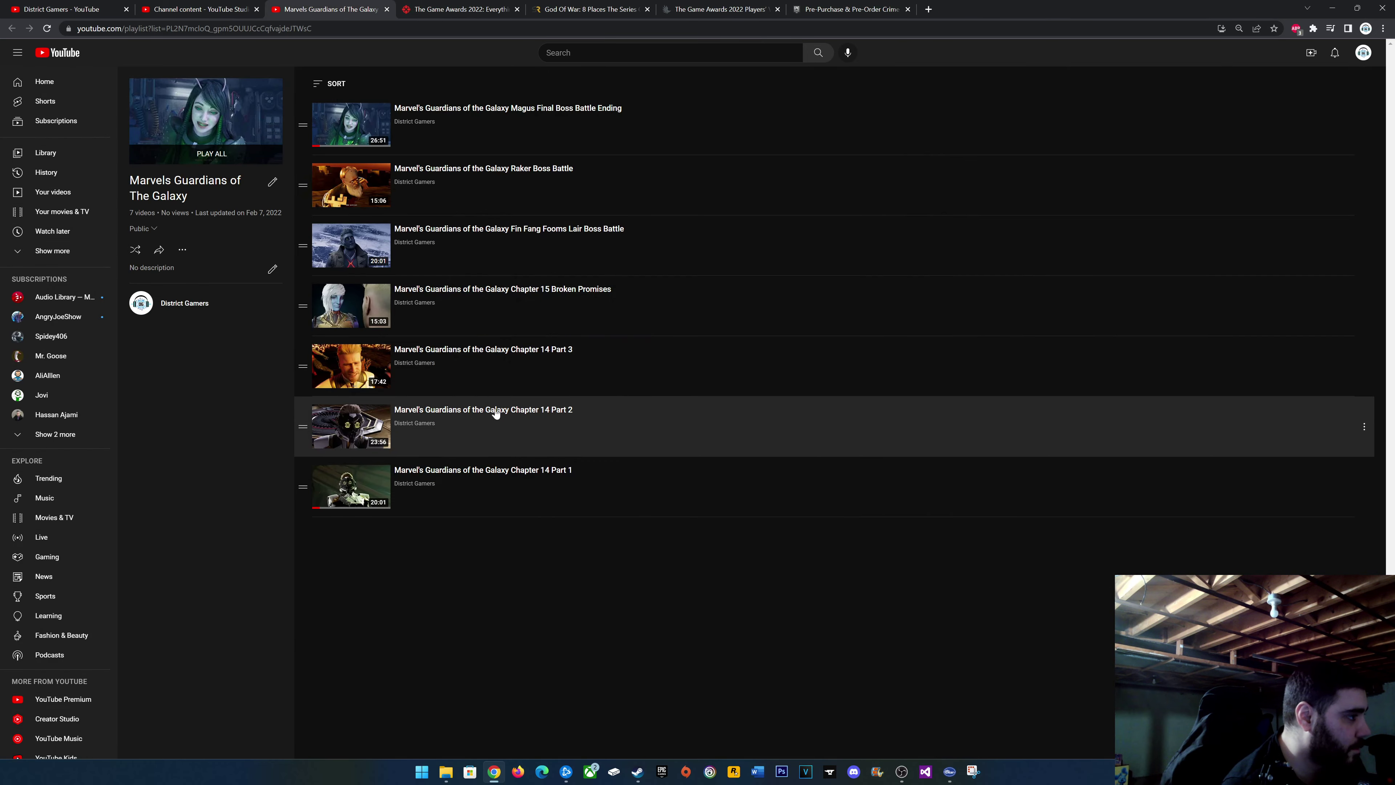
Check the views and date of the "Marvel's Guardians of the Galaxy Chapter 14 Part 3" video in a new tab and close it.
right_click(469, 354)
click(495, 363)
key(ctrl+Tab)
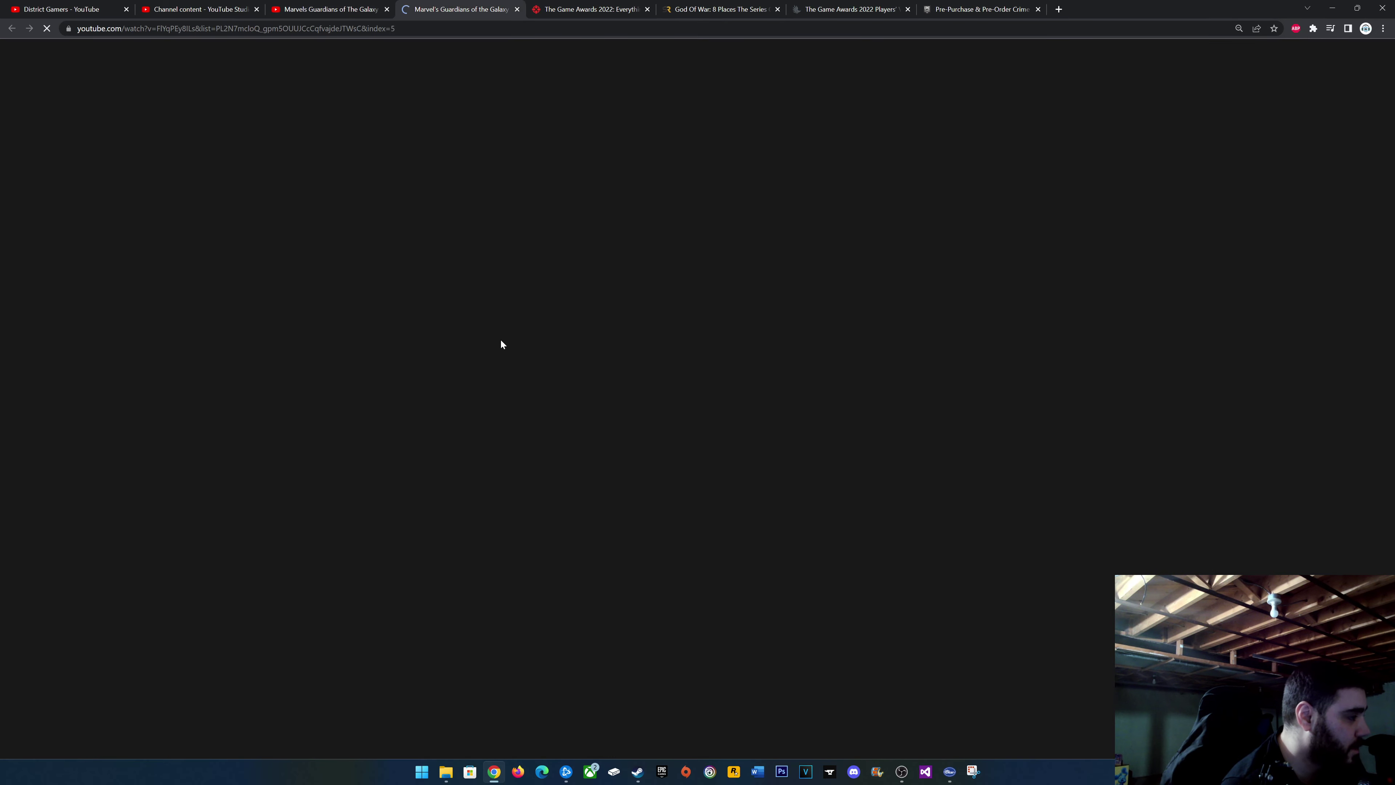
click(516, 240)
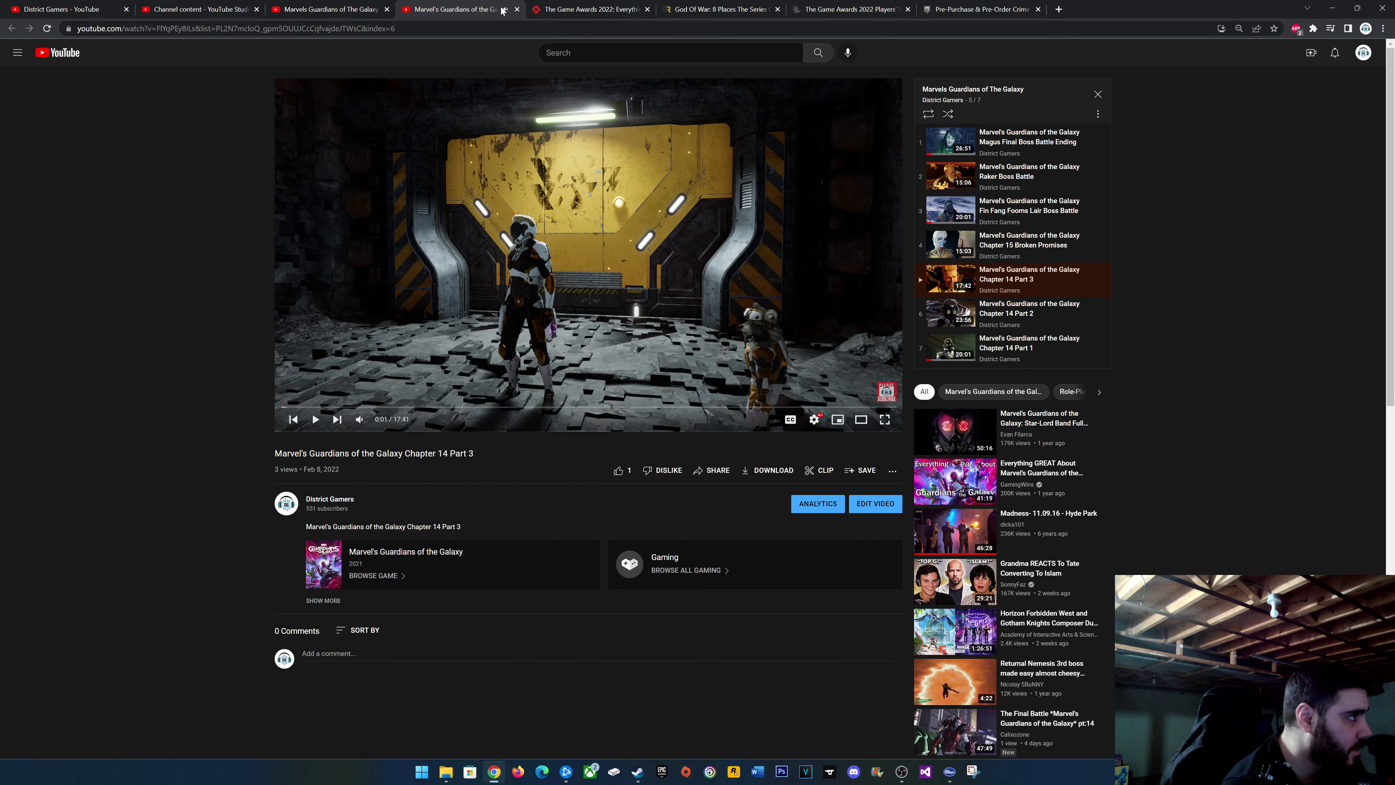
click(518, 9)
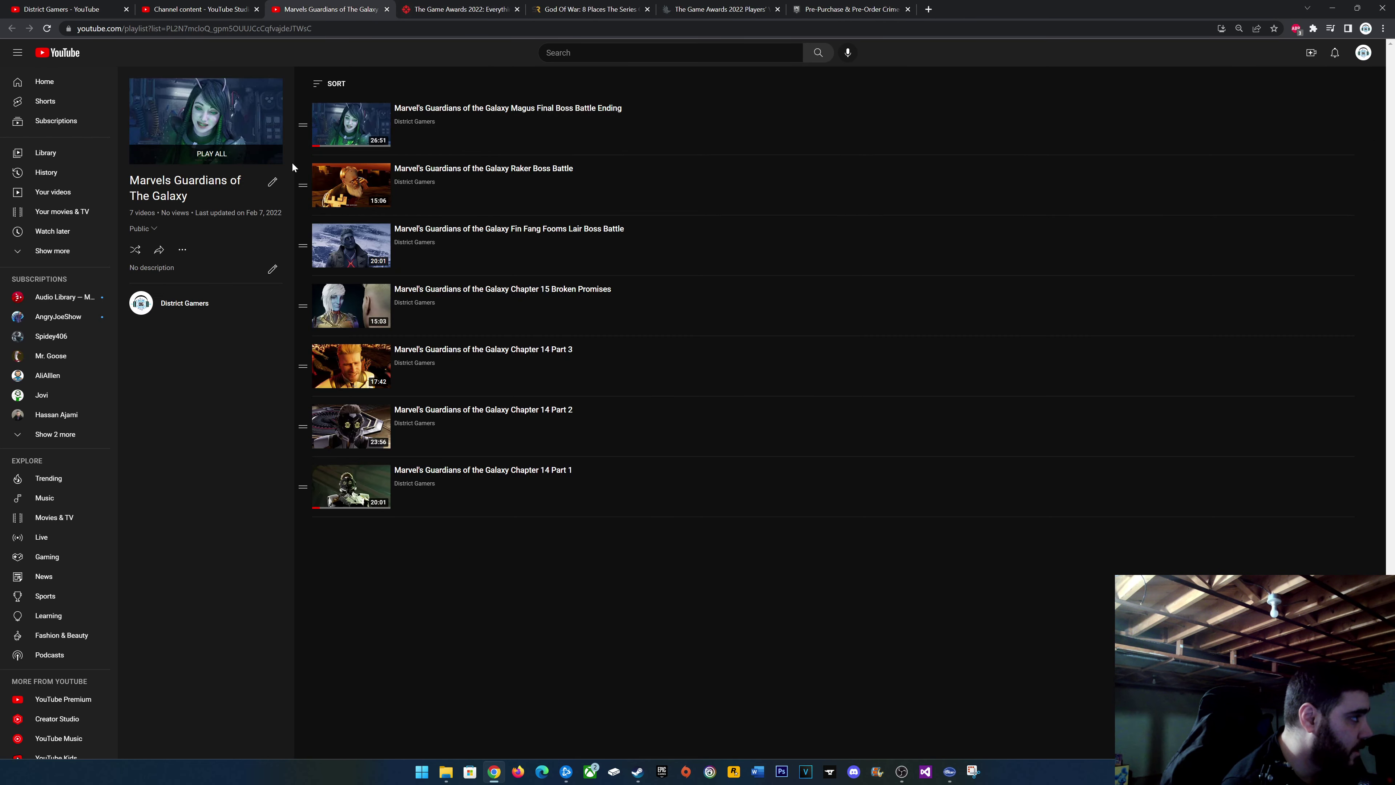
Permanently delete the Marvels Guardians of The Galaxy playlist and return to the channel's playlist list.
click(190, 256)
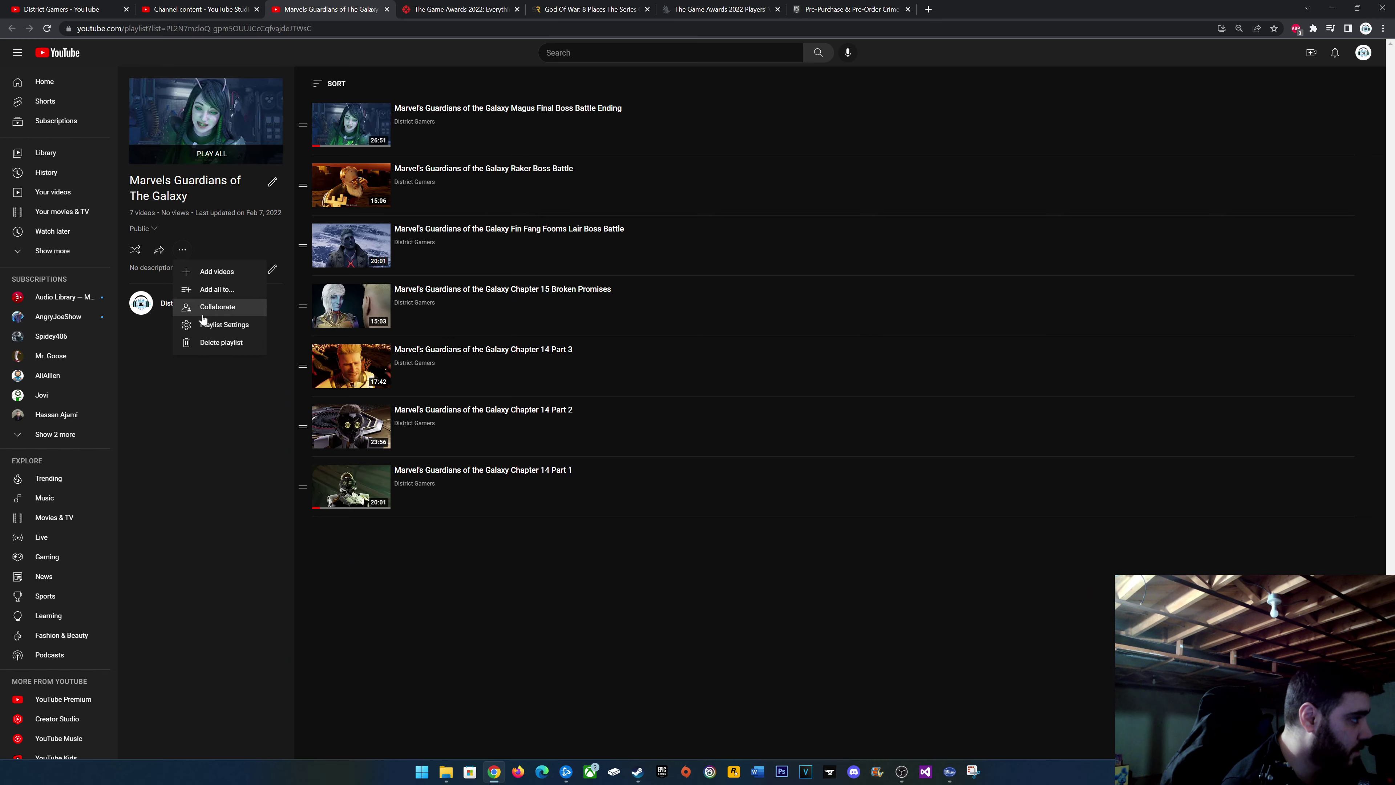
click(212, 345)
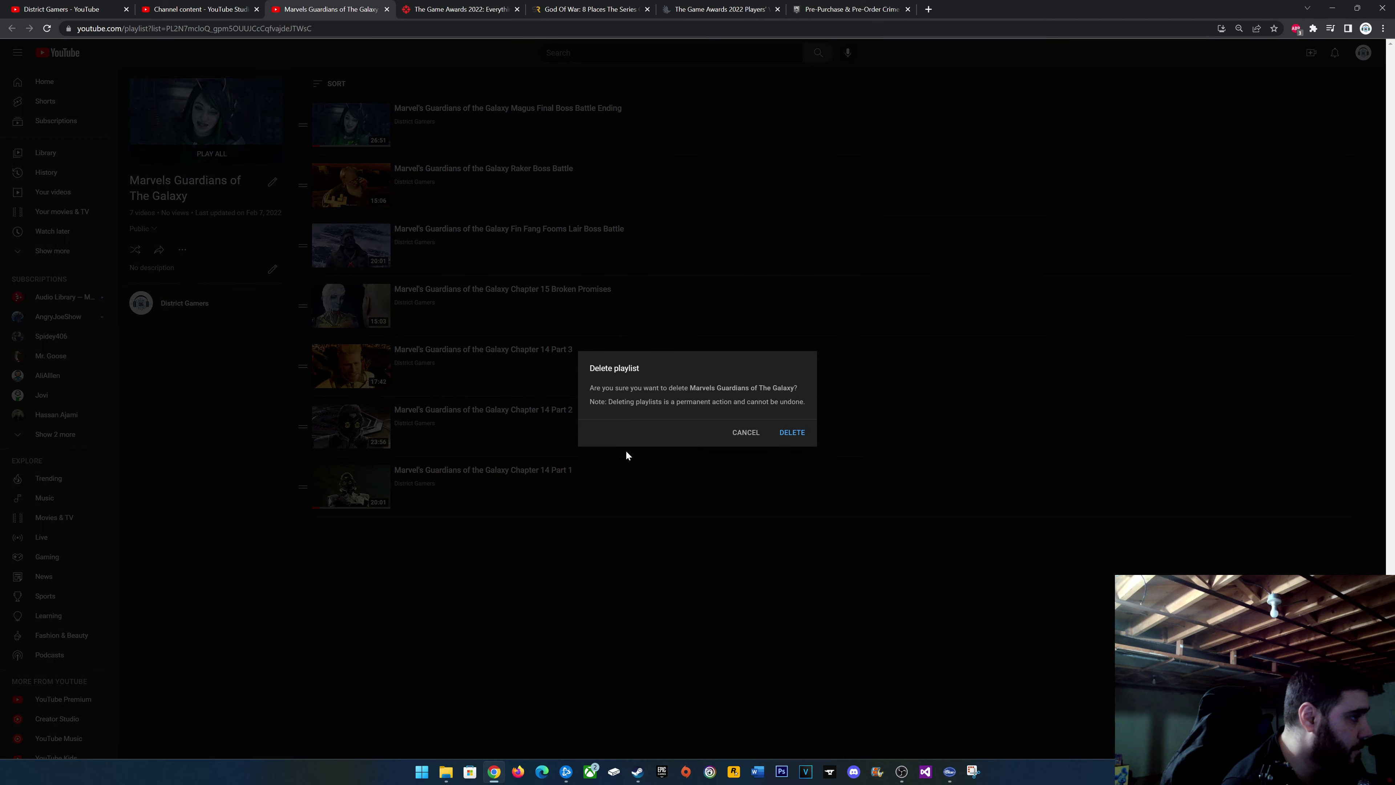
click(792, 432)
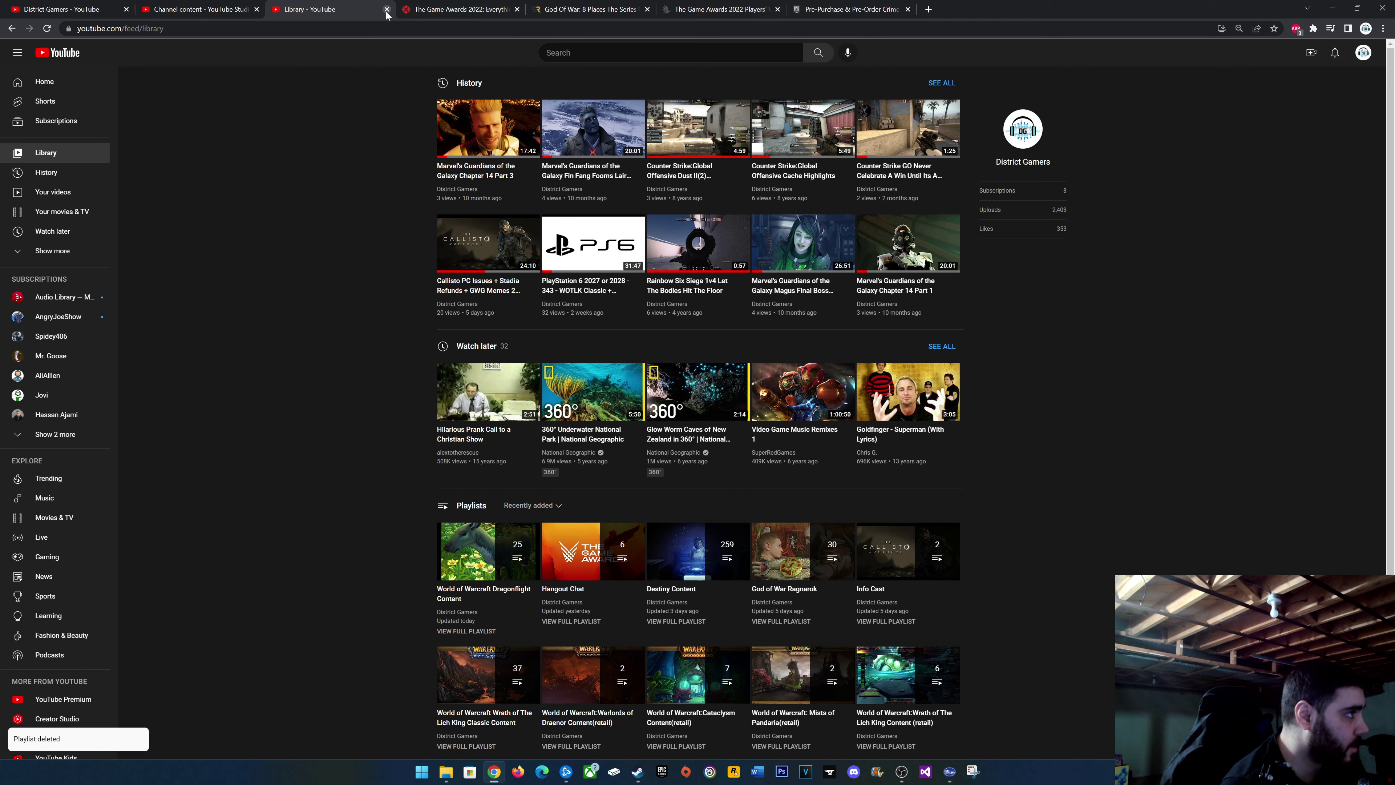
key(ctrl+shift+Tab)
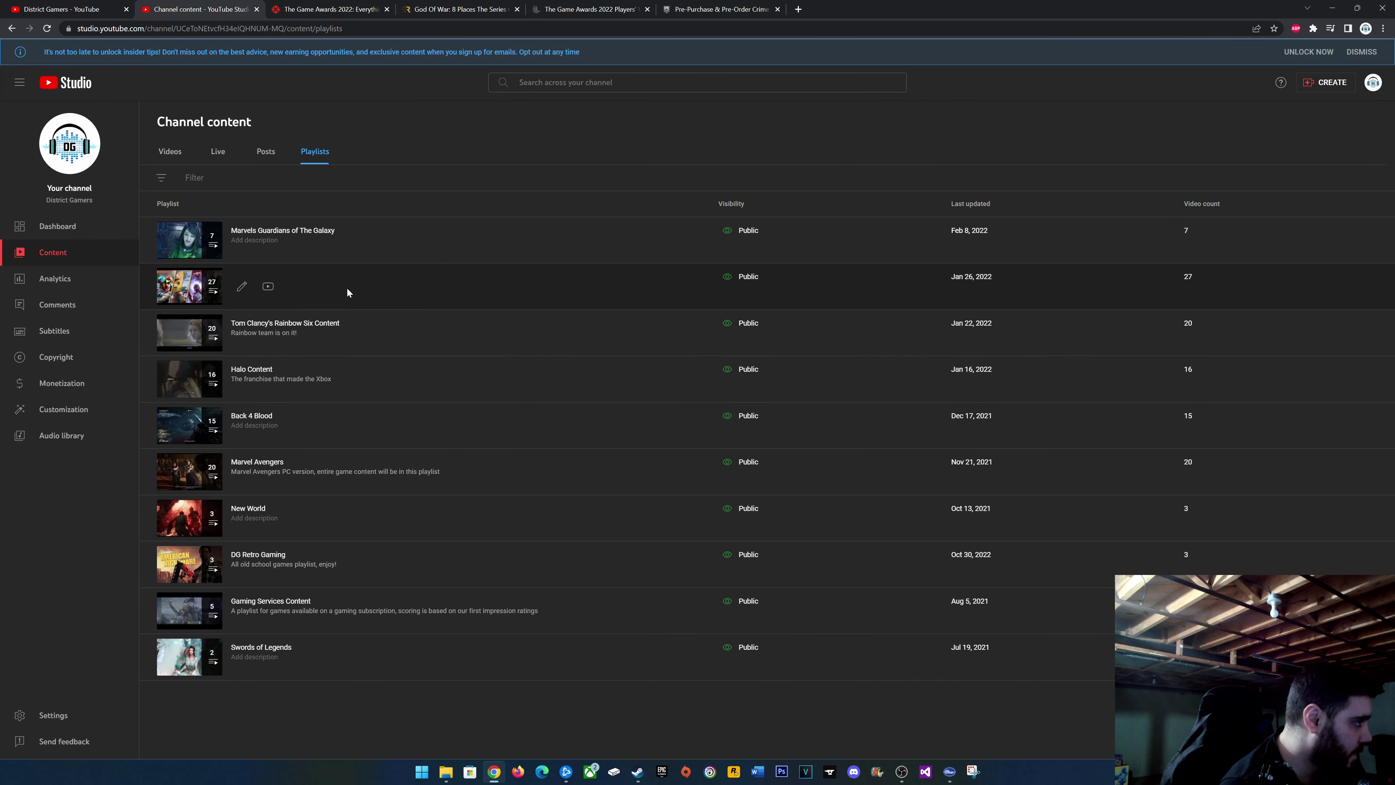
Open the DG Podcast playlist in a new tab, look through its episodes, and close it.
click(268, 286)
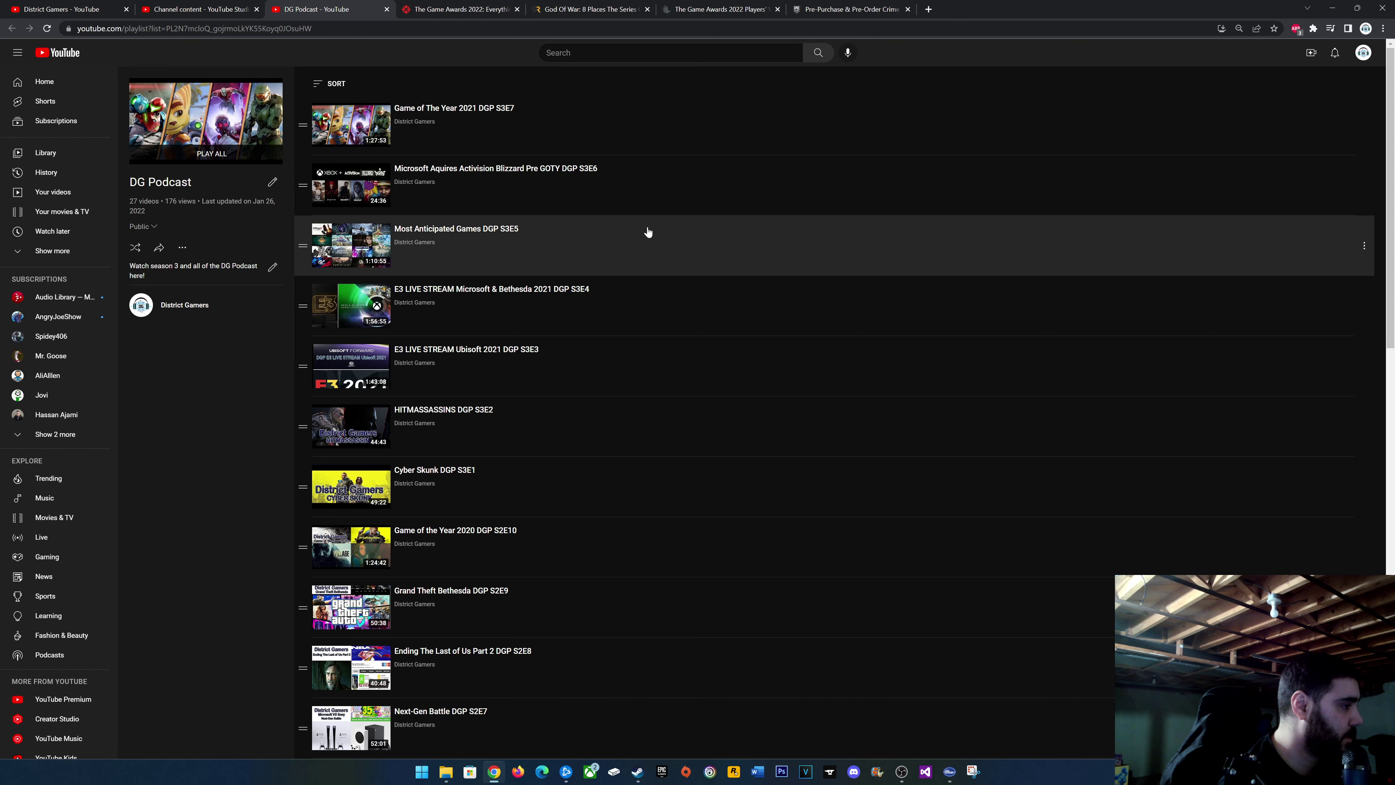
scroll(729, 362, down, 8)
scroll(697, 405, down, 7)
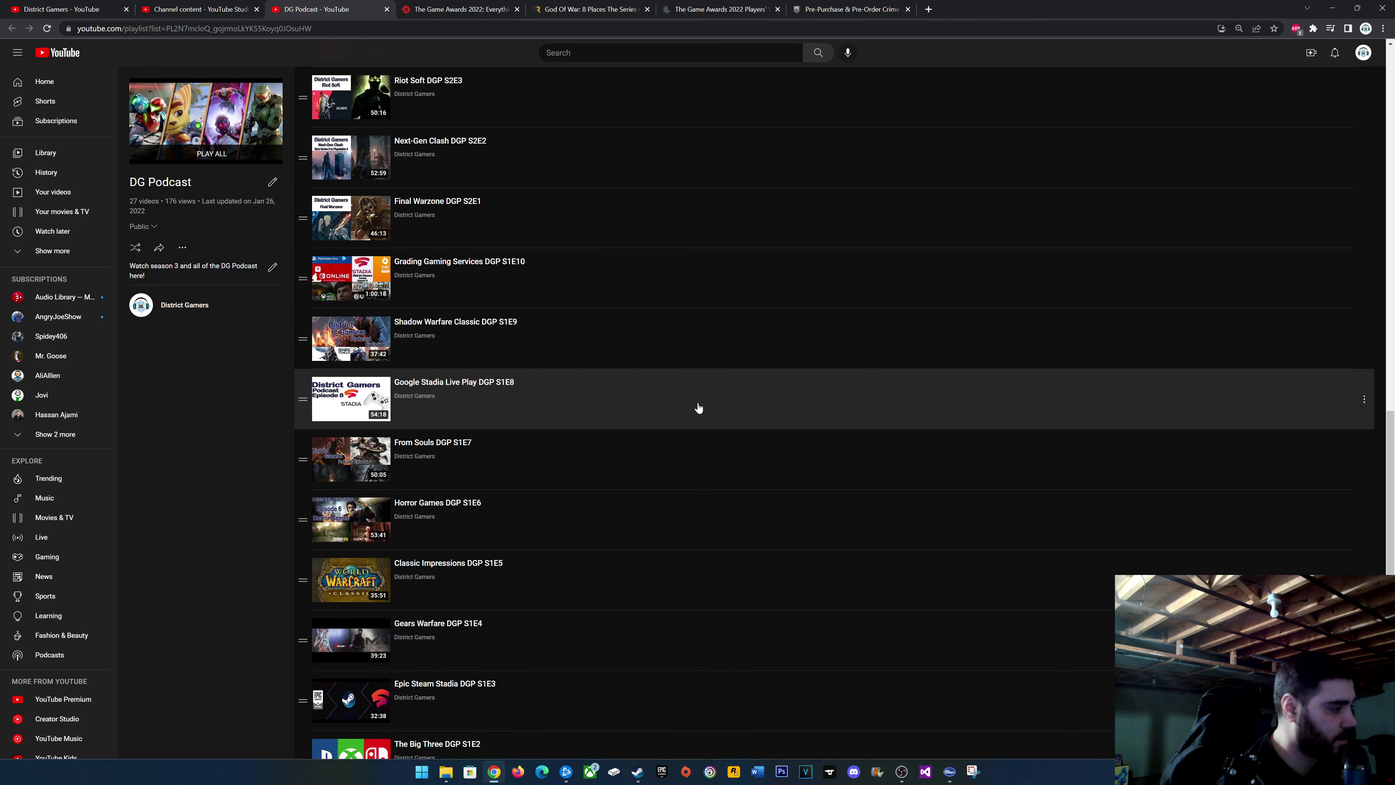
scroll(741, 411, up, 16)
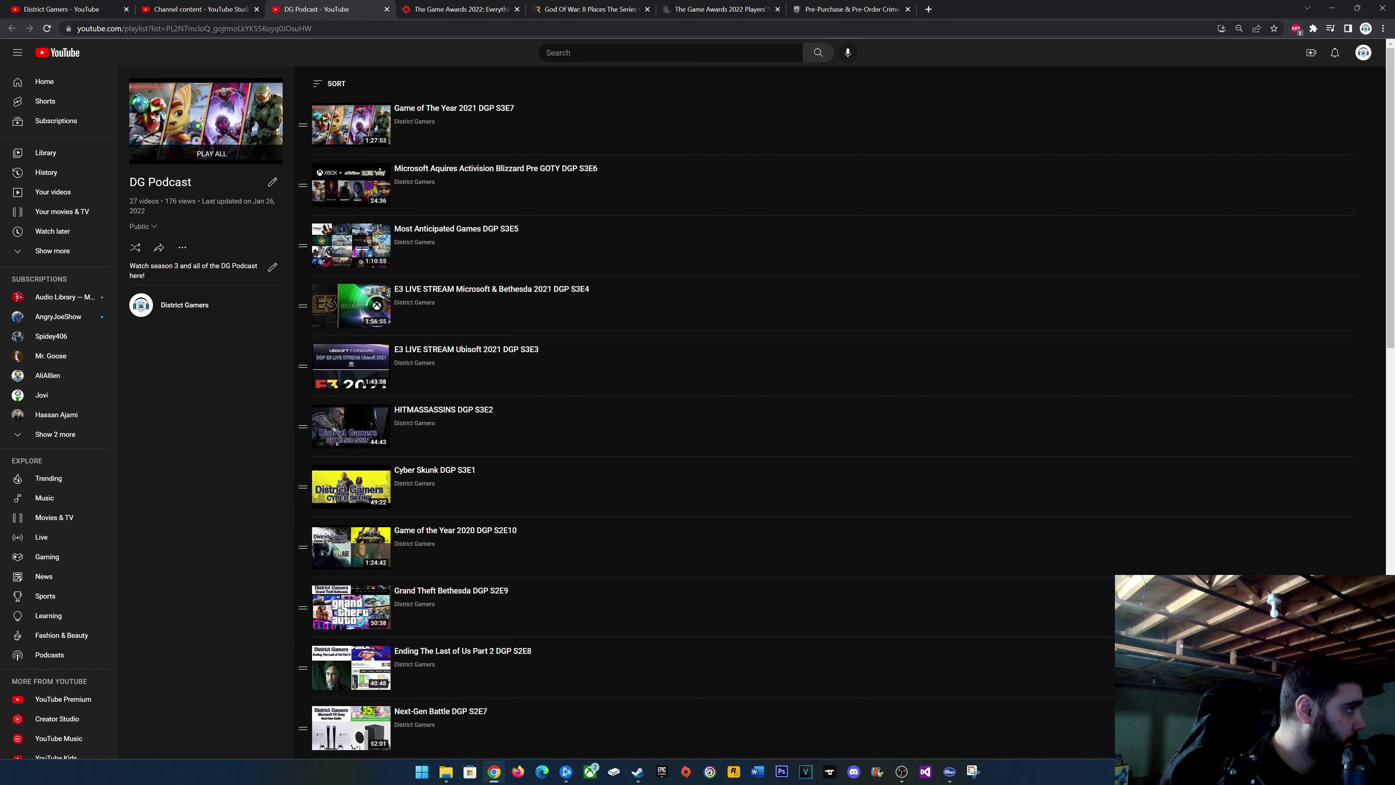
click(387, 9)
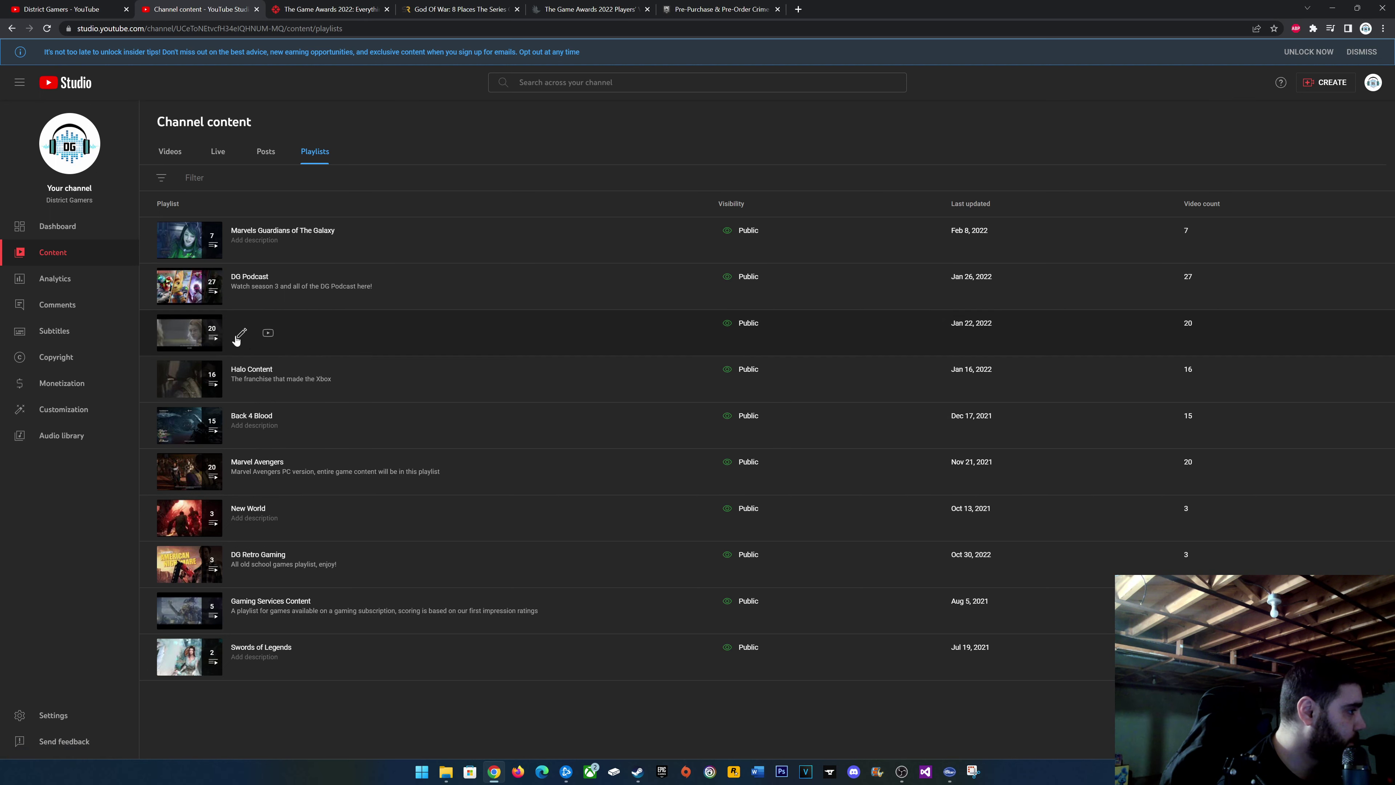
Open the Tom Clancy's Rainbow Six Content playlist in a new tab and look through its videos.
right_click(241, 335)
click(277, 344)
key(ctrl+Tab)
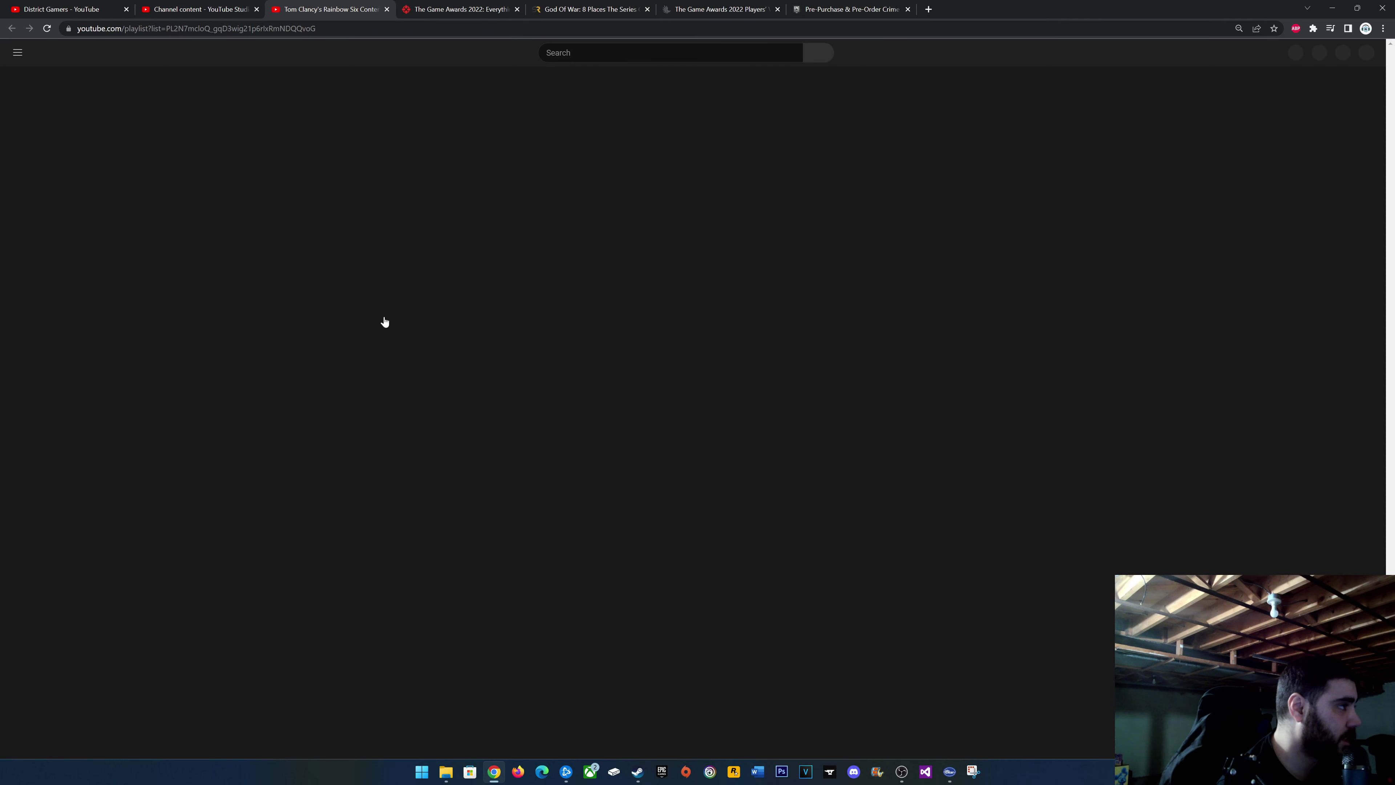
scroll(554, 427, down, 10)
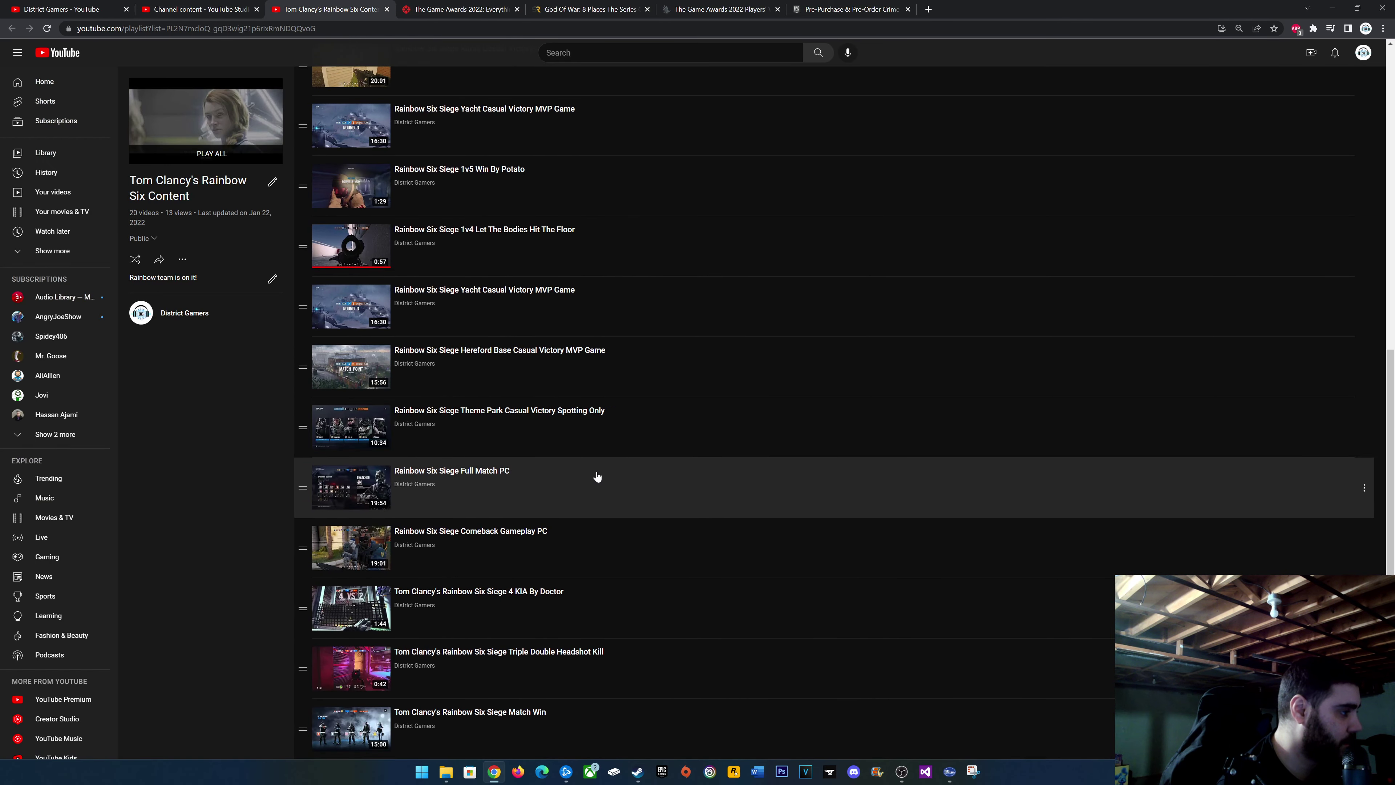
scroll(554, 670, up, 8)
scroll(580, 561, down, 8)
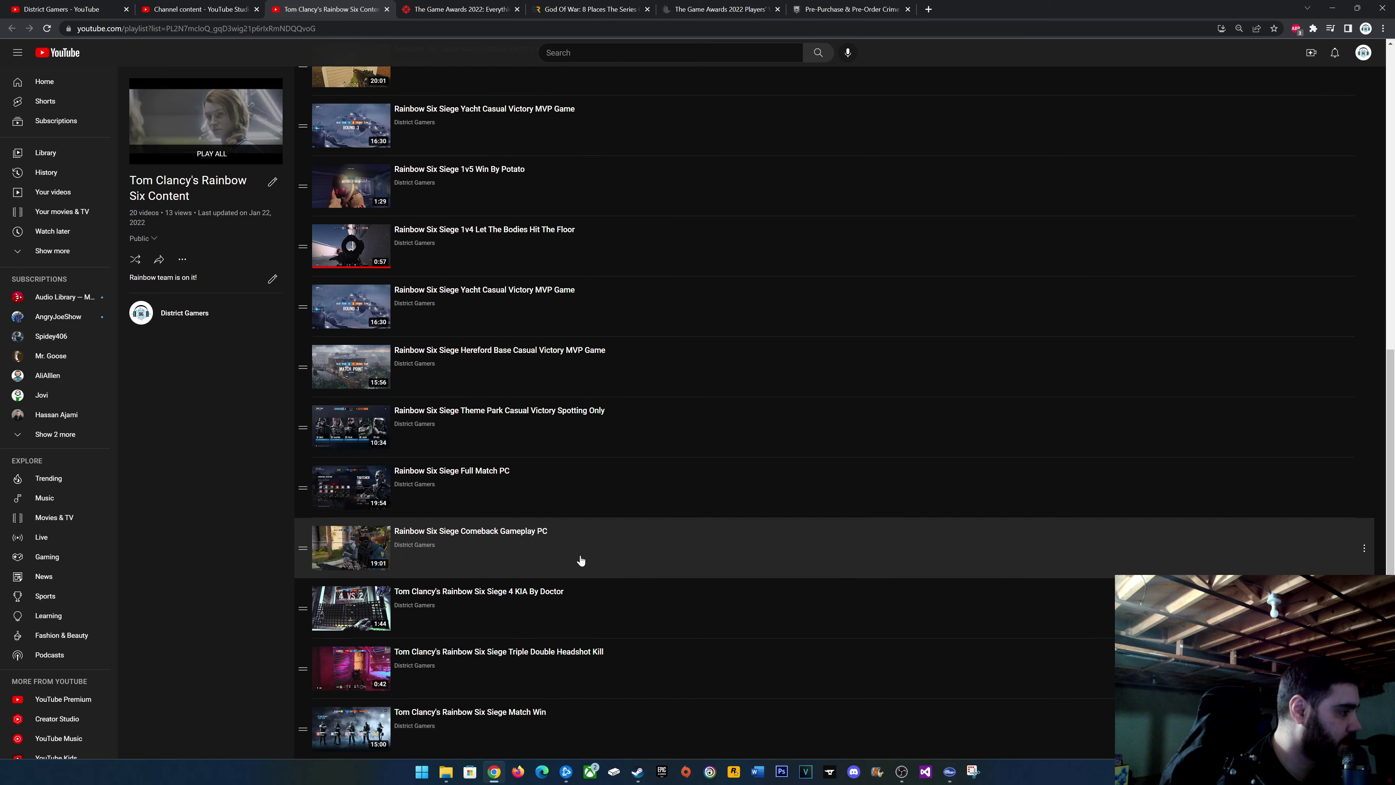
scroll(601, 532, up, 6)
scroll(600, 532, up, 5)
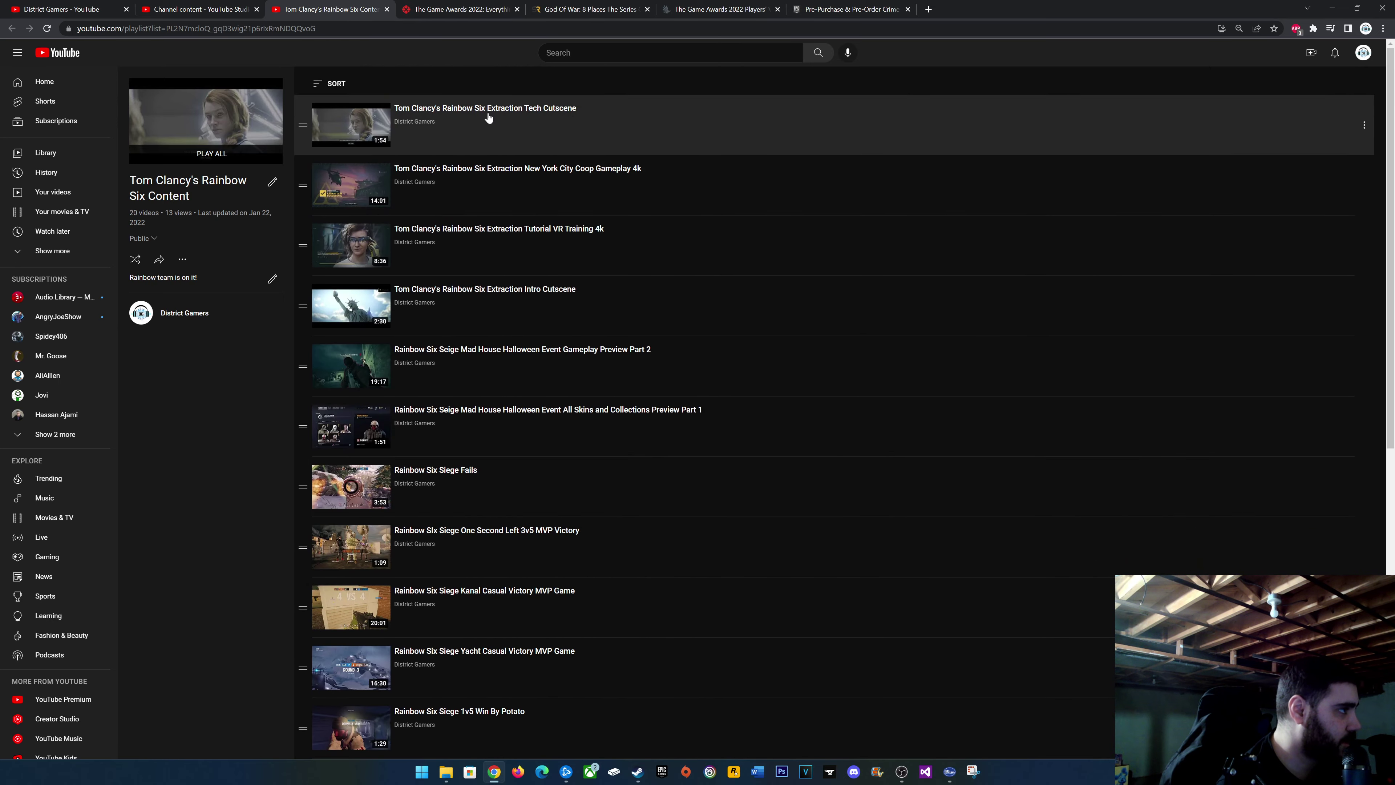
Check the views and date of the "Tom Clancy's Rainbow Six Extraction Tech Cutscene" video in a new tab and close it.
right_click(491, 119)
click(497, 121)
click(456, 9)
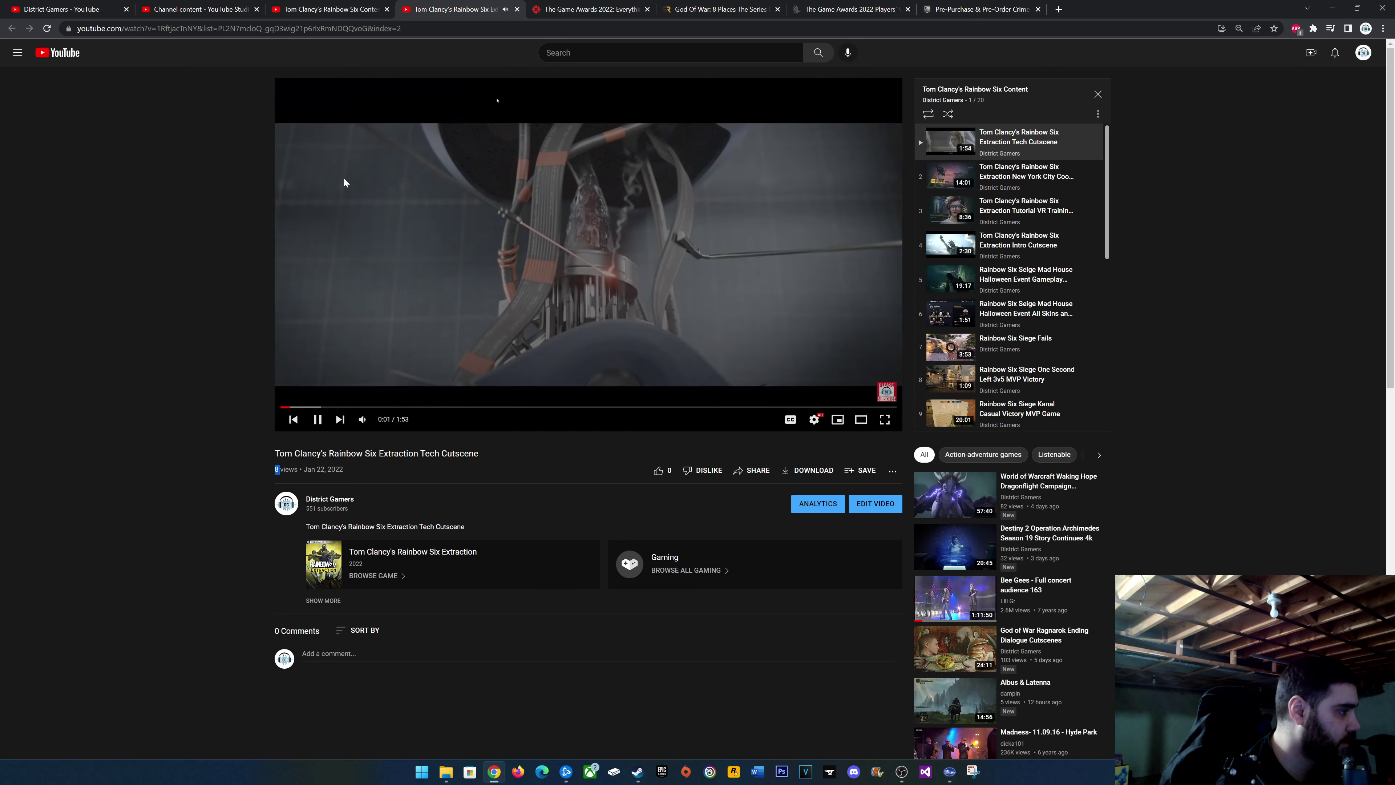
click(517, 8)
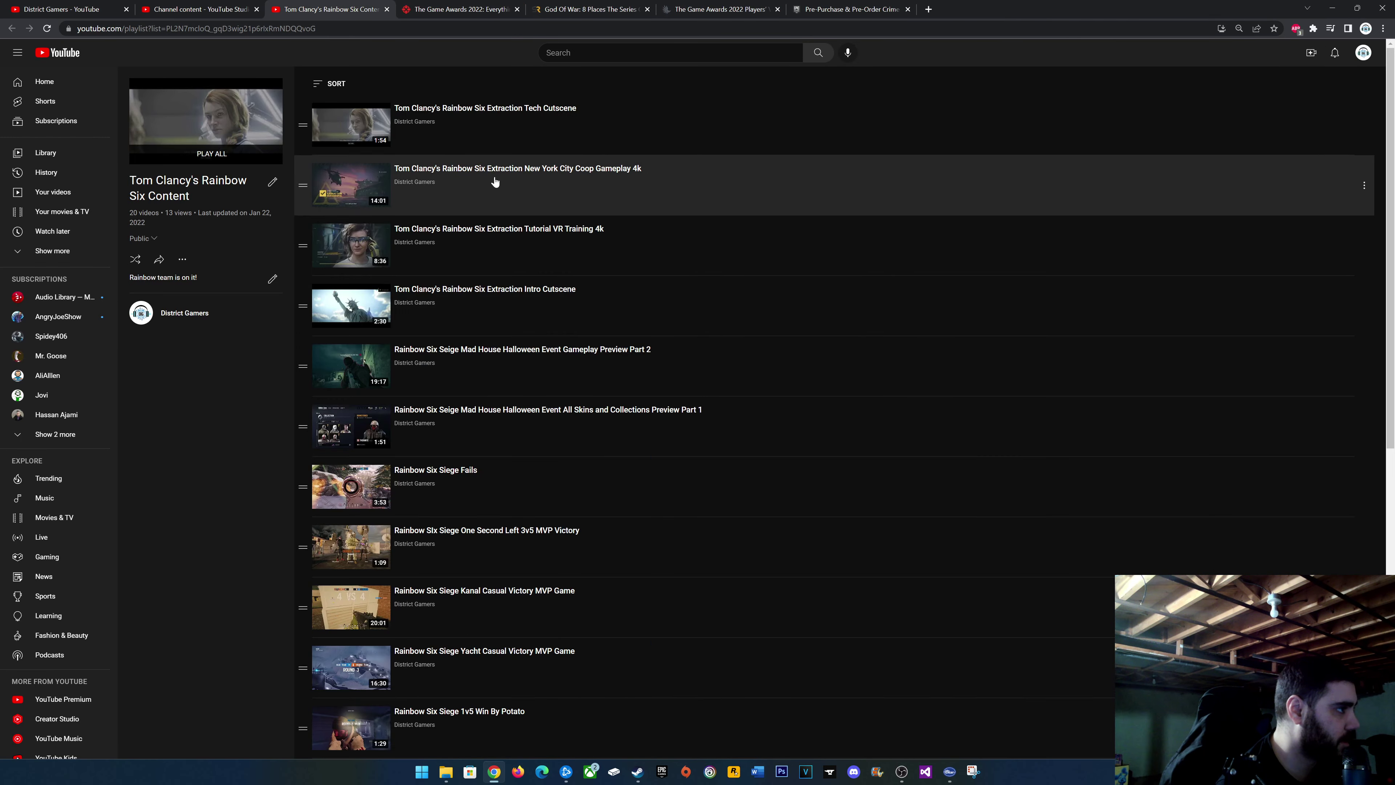
Check the "Tom Clancy's Rainbow Six Extraction New York City Coop Gameplay 4k" video in a new tab and close it.
right_click(500, 178)
click(523, 185)
click(517, 9)
Permanently delete the Tom Clancy's Rainbow Six Content playlist and return to the channel's playlist list.
click(183, 259)
click(224, 359)
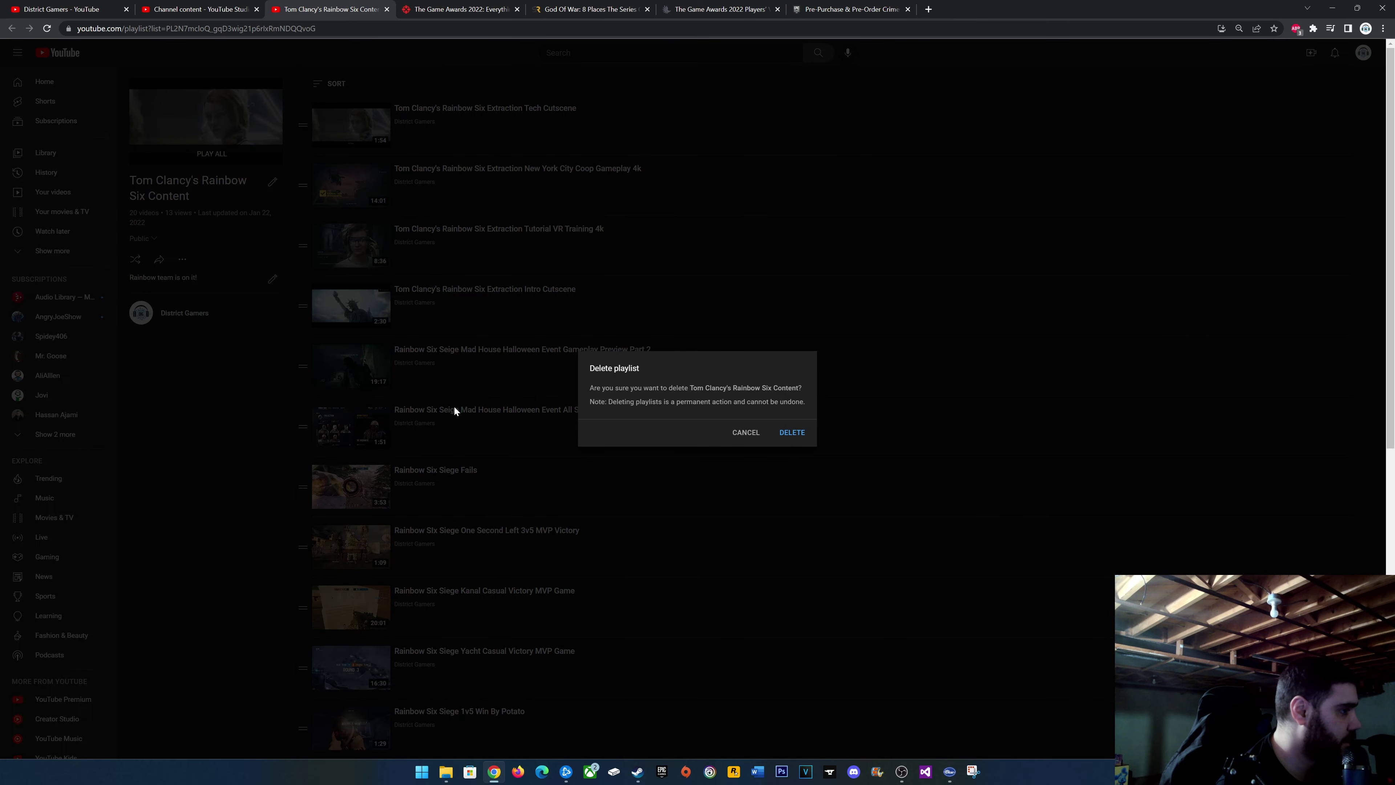
click(777, 439)
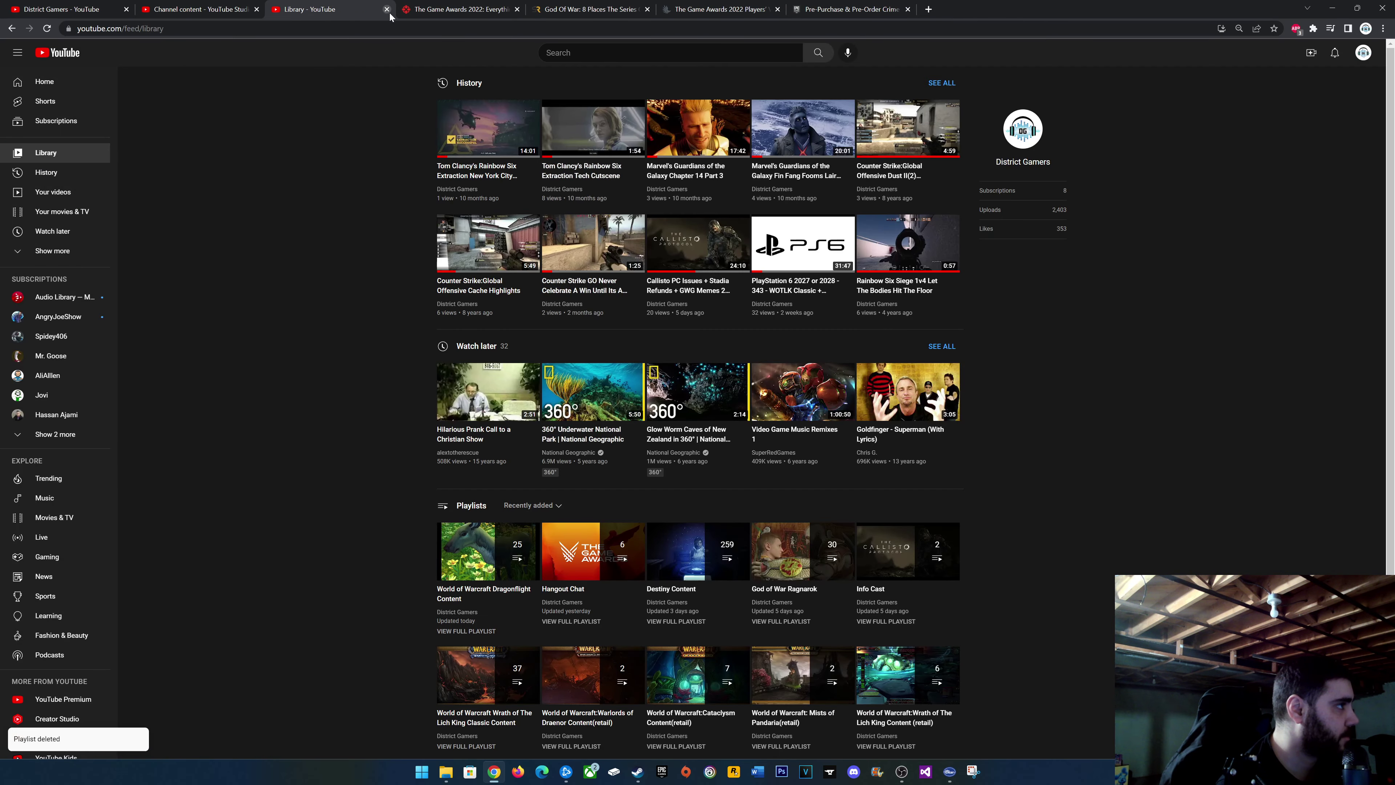
click(386, 8)
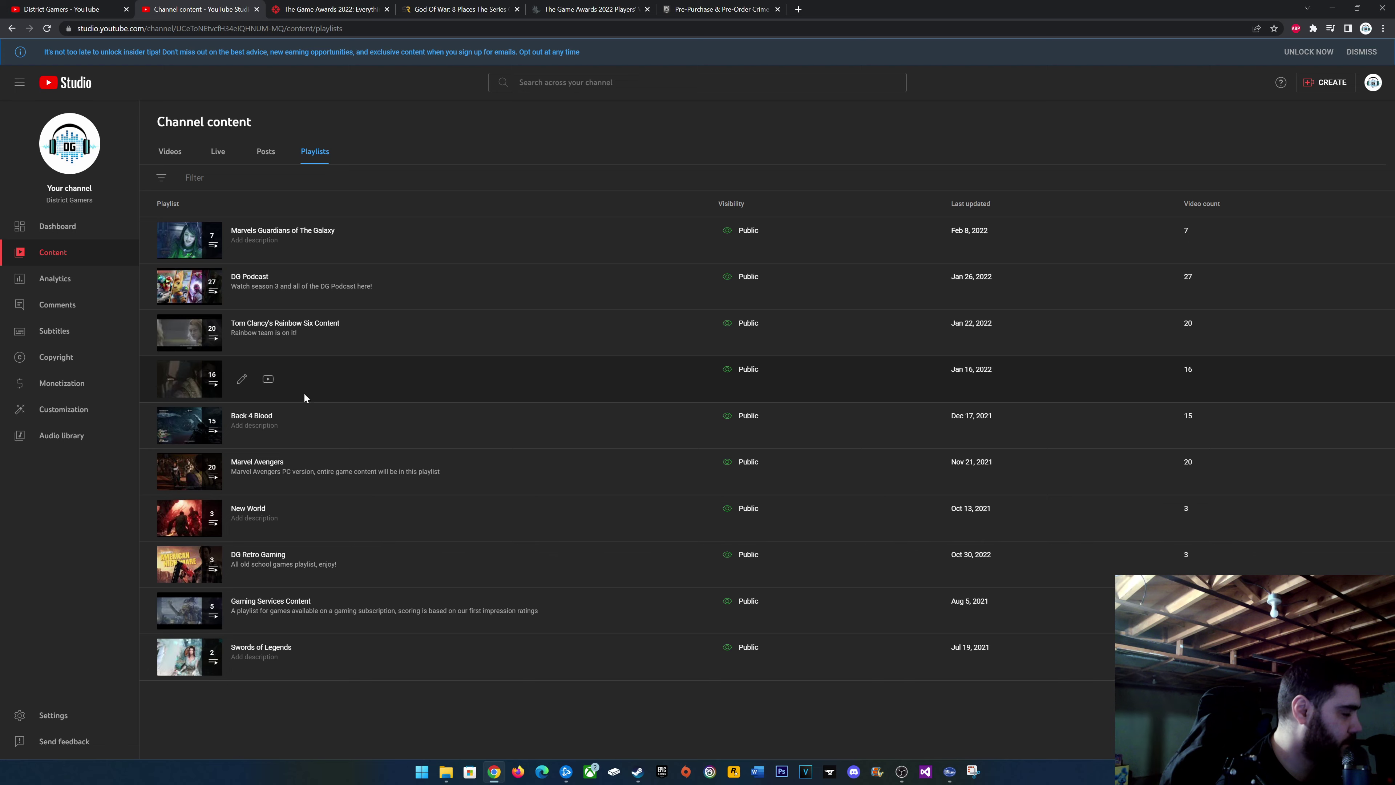
Open the Halo Content playlist in a new tab and look through its videos.
right_click(268, 380)
click(308, 388)
click(329, 8)
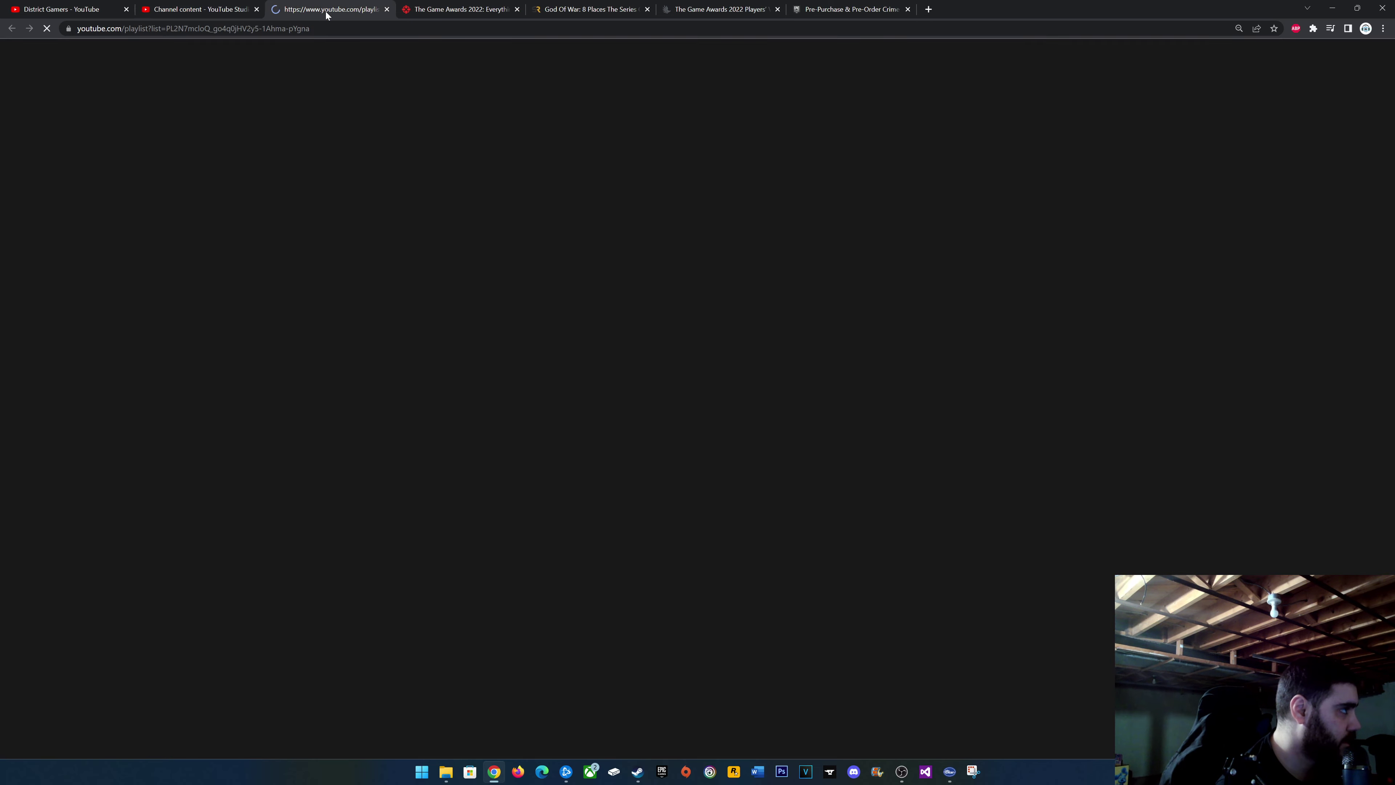
scroll(457, 445, down, 4)
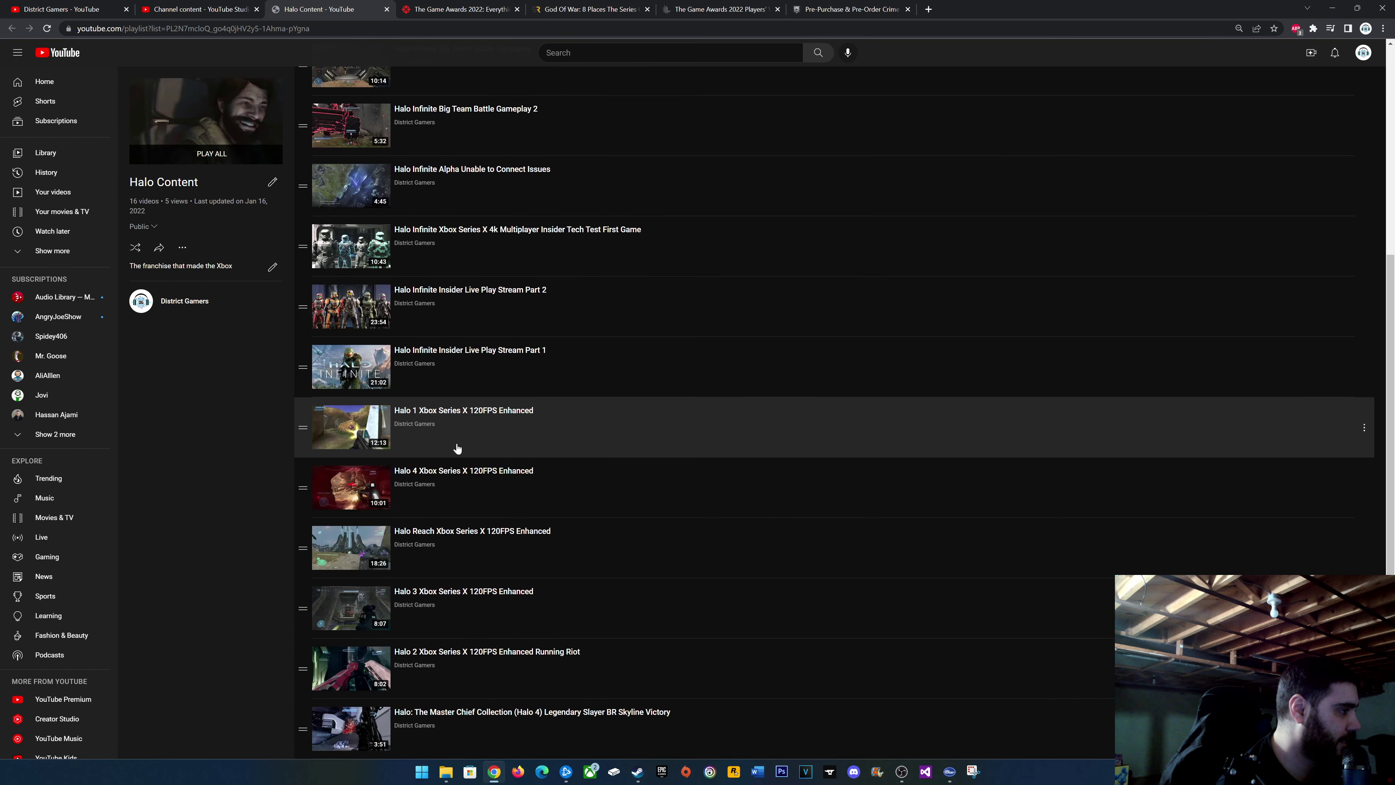
scroll(535, 467, up, 4)
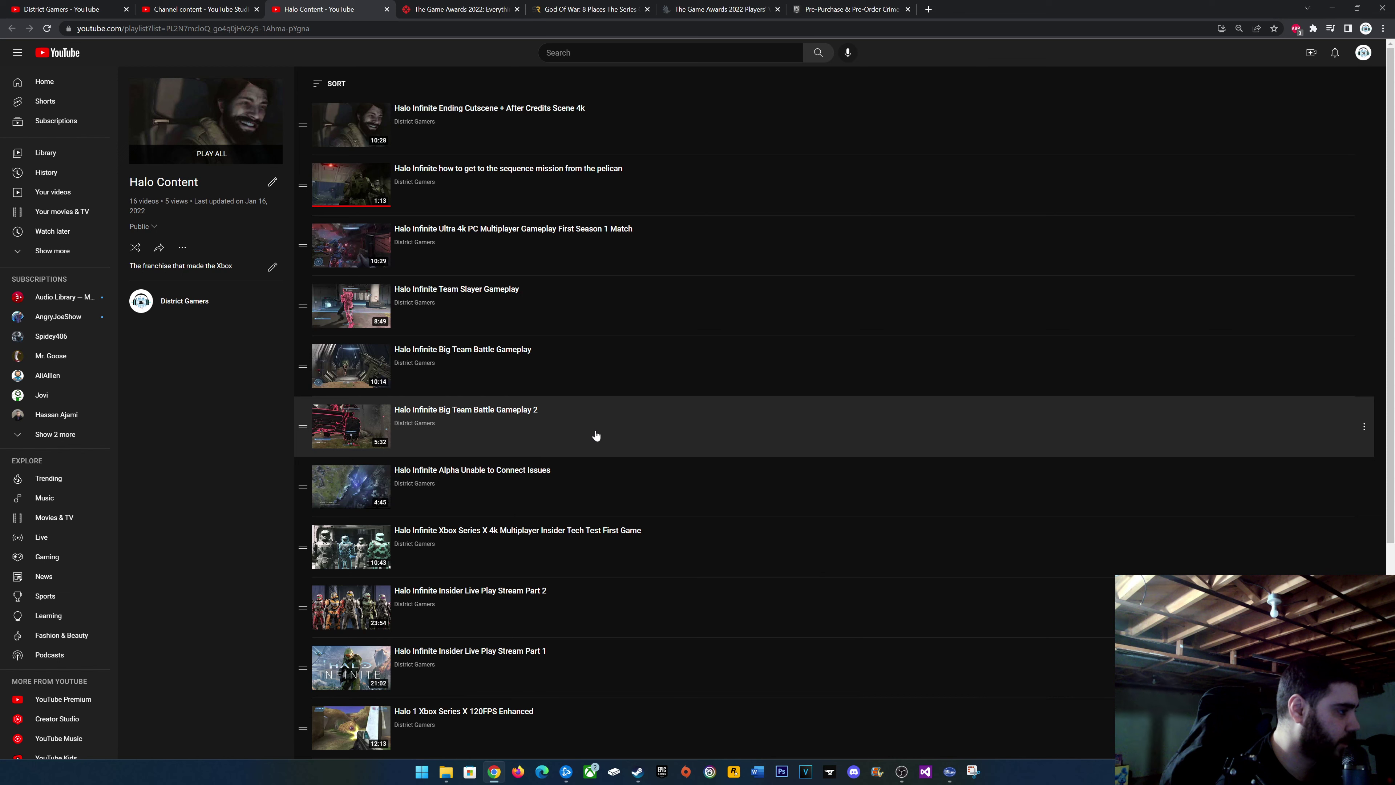
scroll(596, 440, down, 4)
scroll(610, 264, up, 4)
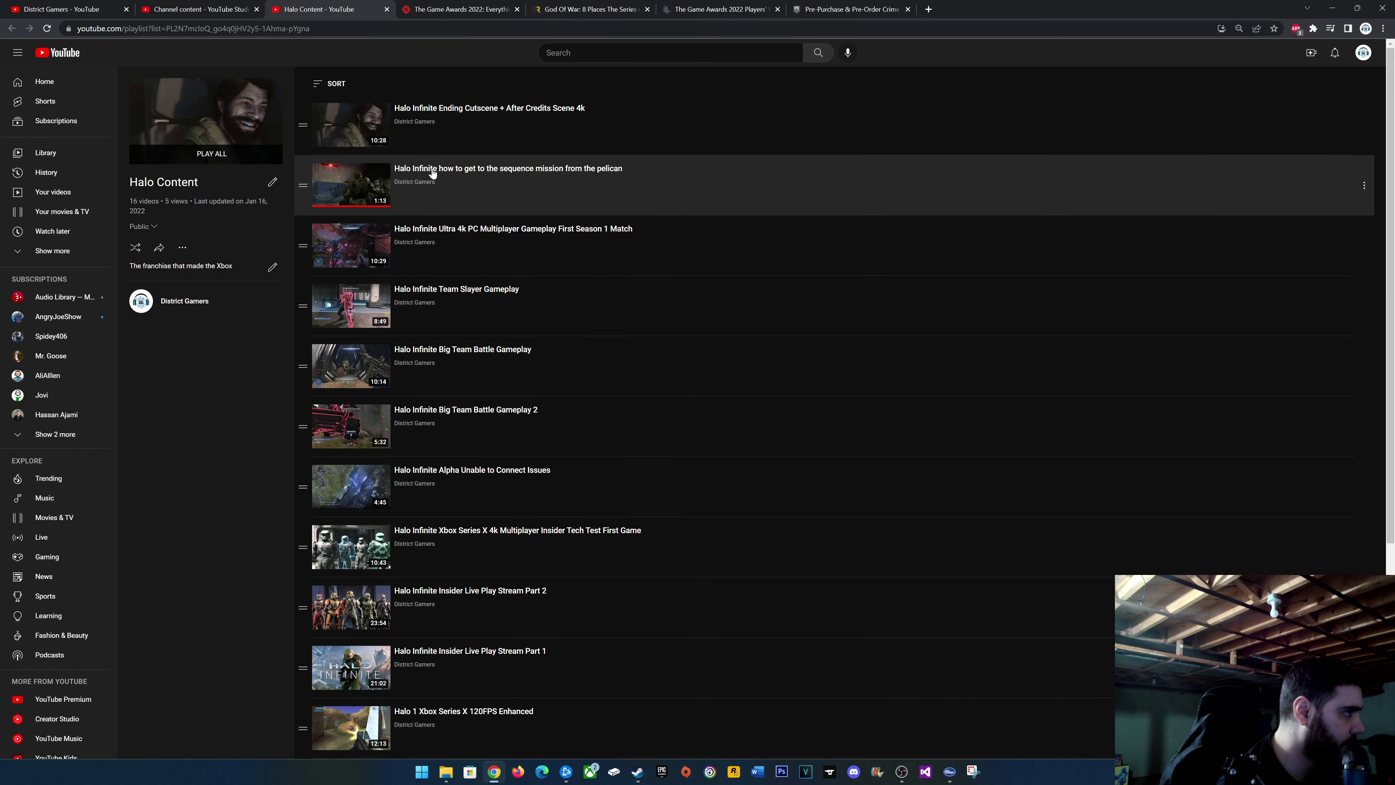
Check the "Halo Infinite how to get to the sequence mission from the pelican" video's views, skip ahead to about 0:16, and close its tab.
click(404, 175)
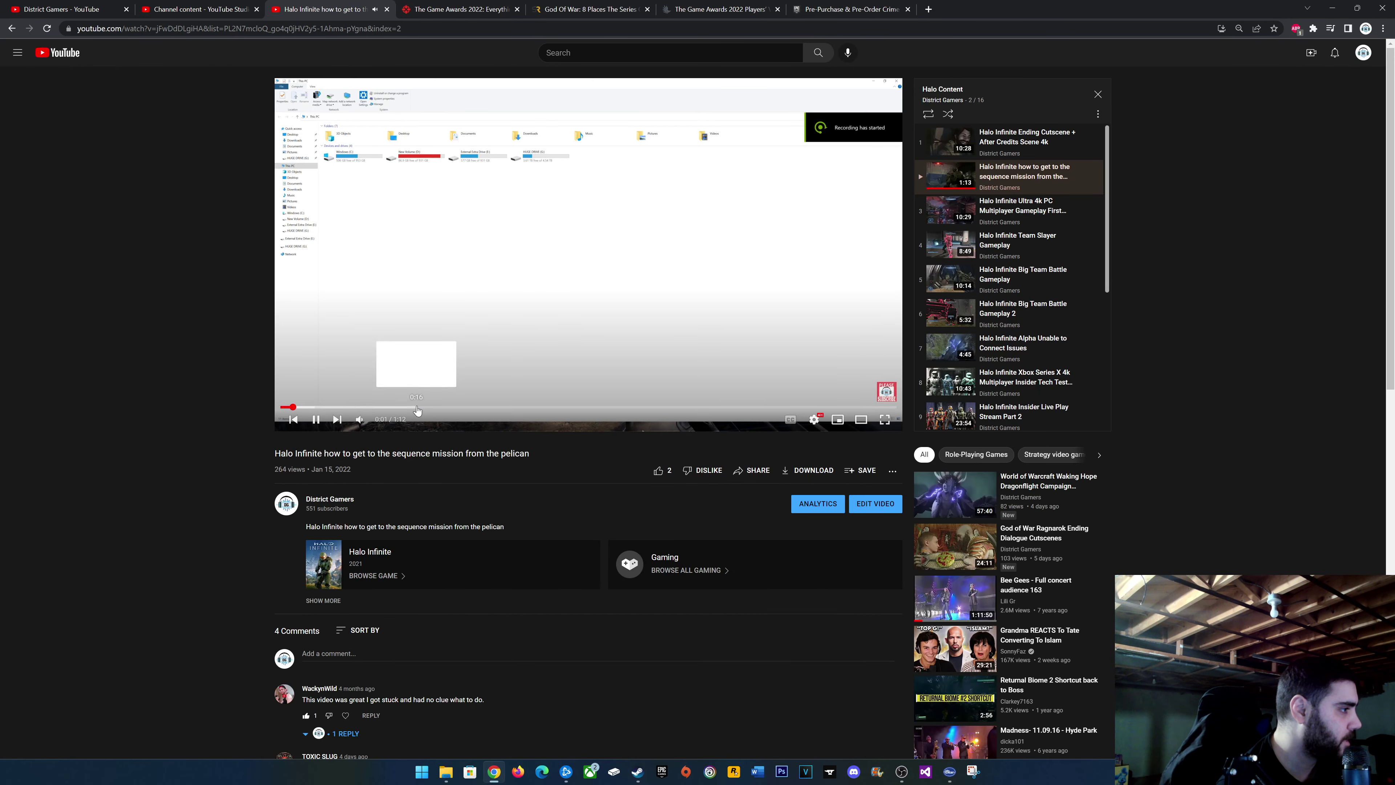
click(416, 406)
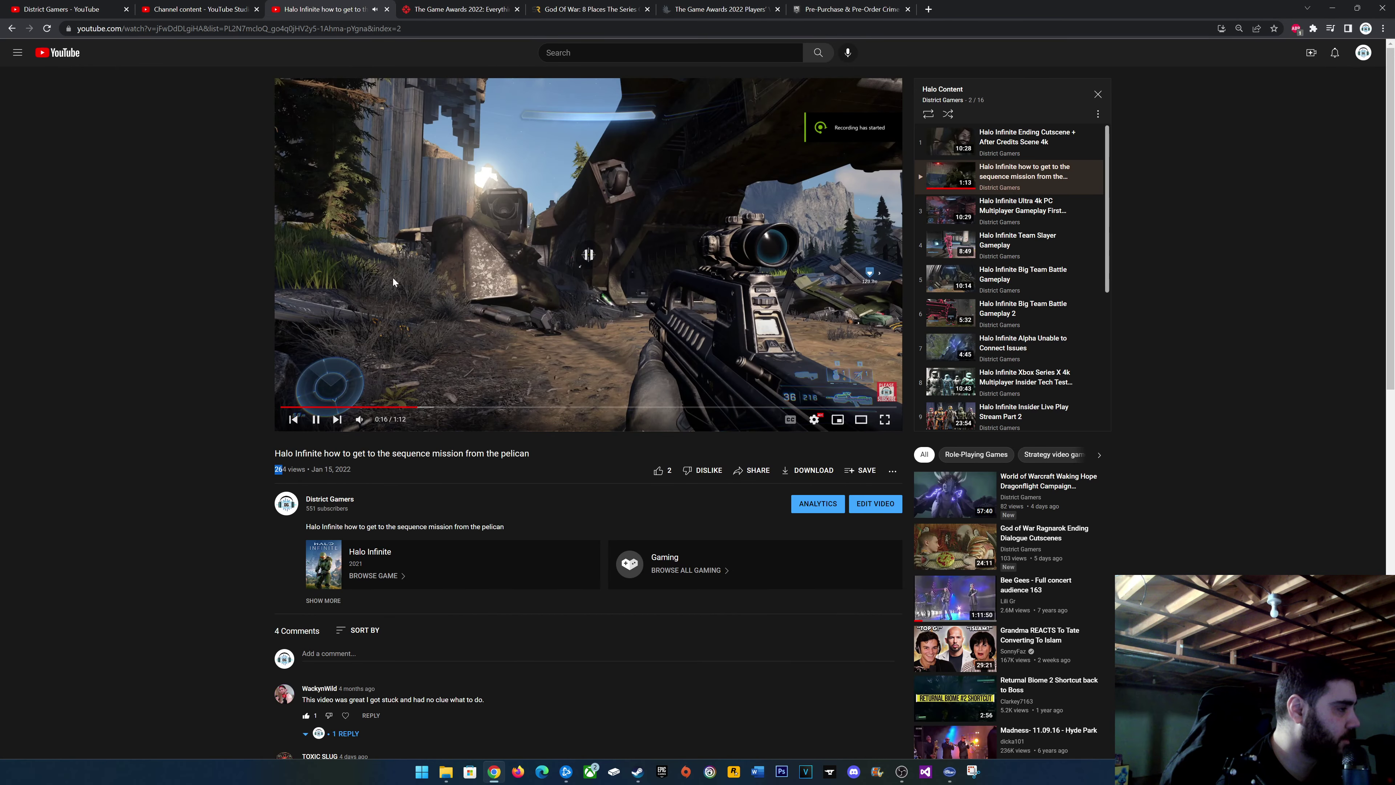
click(389, 176)
click(250, 8)
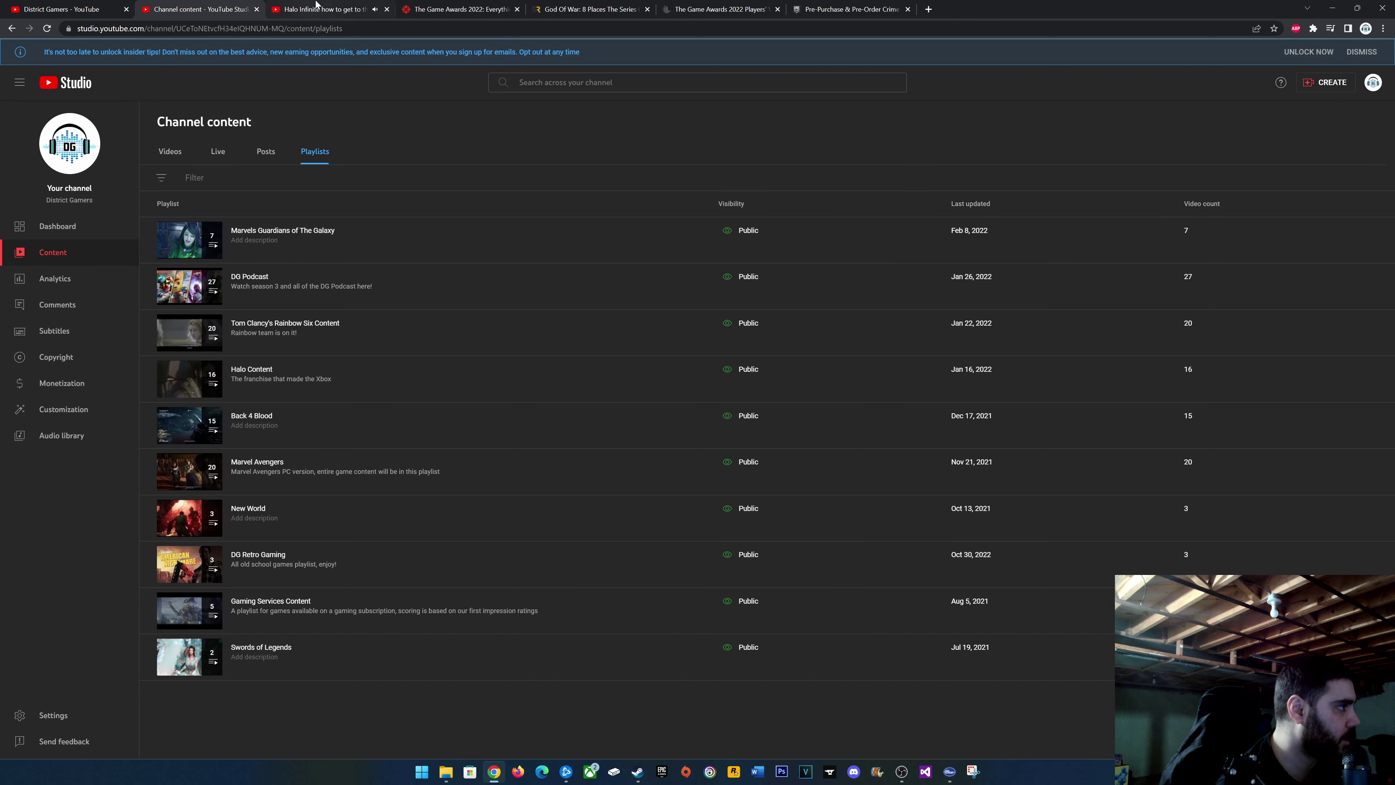
click(330, 9)
click(387, 9)
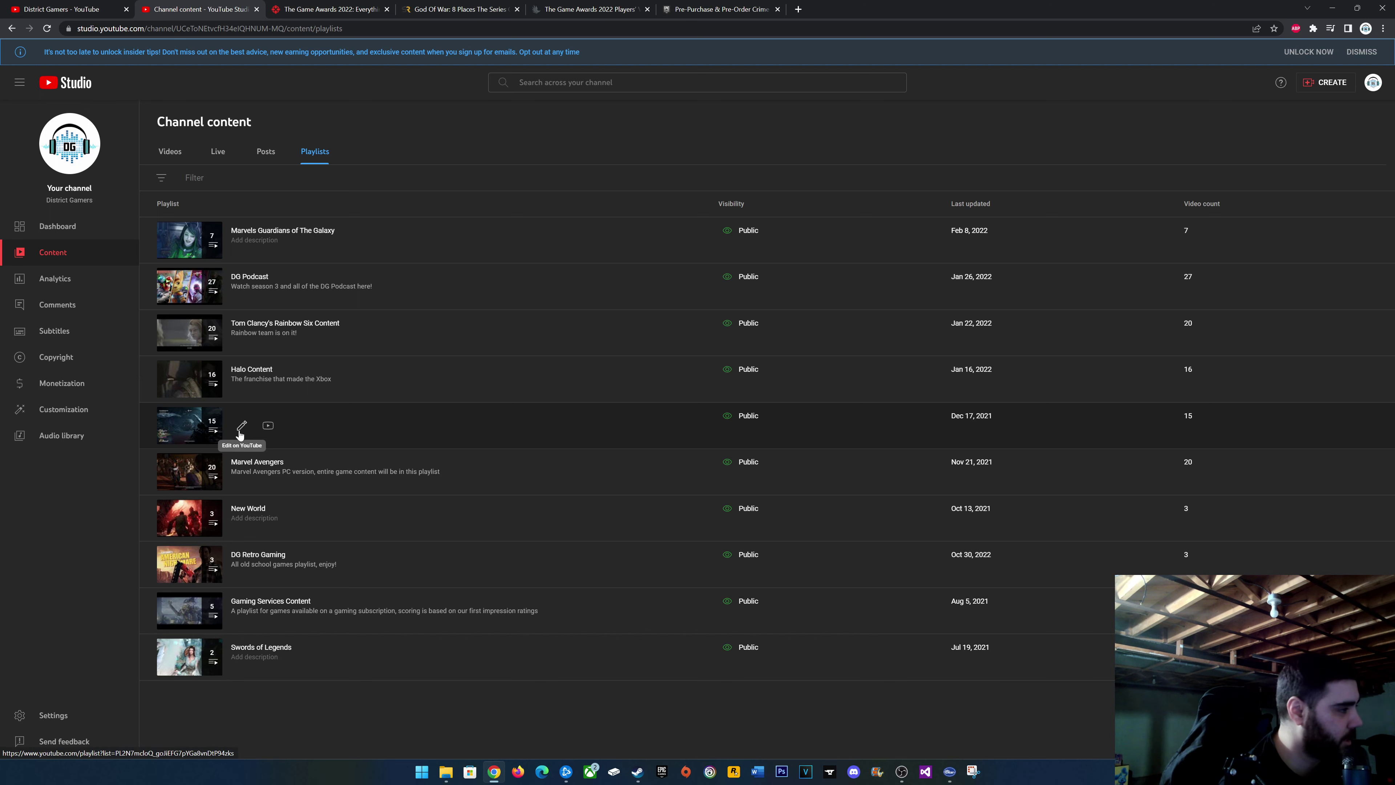
Open the Back 4 Blood playlist in a new tab, review its videos and view count, and close it.
right_click(240, 435)
click(263, 444)
click(321, 11)
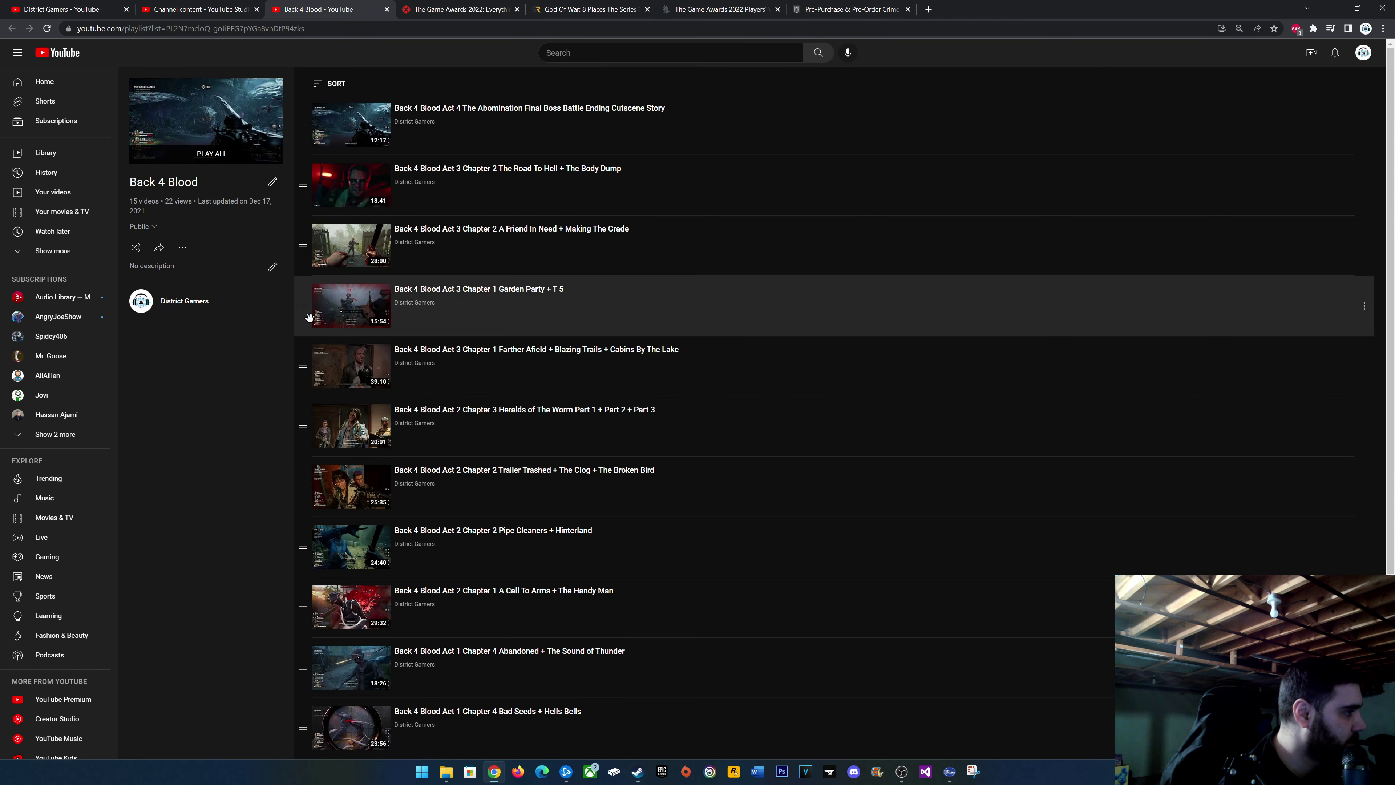
click(385, 9)
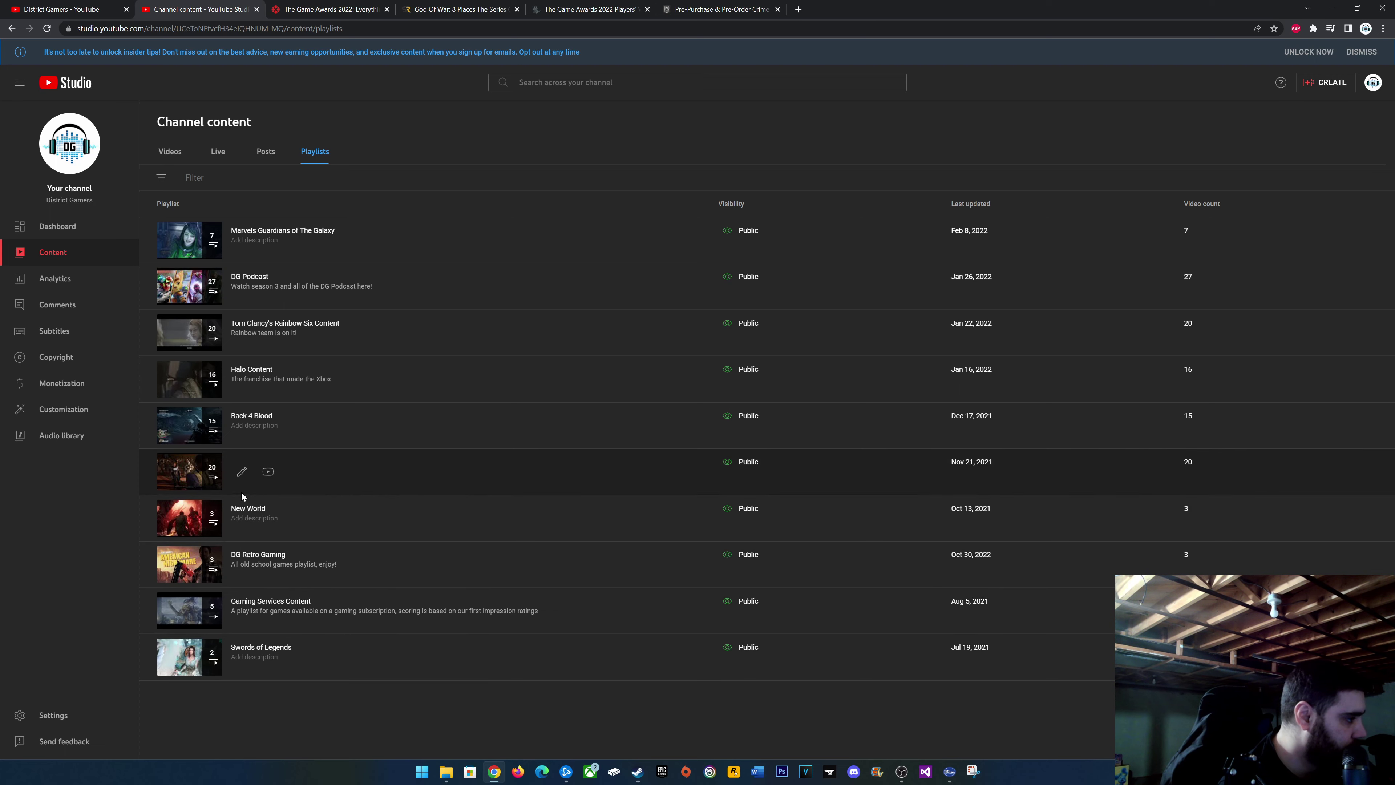
Open the Marvel Avengers playlist in a new tab and look through its videos.
right_click(242, 473)
click(258, 479)
key(ctrl+Tab)
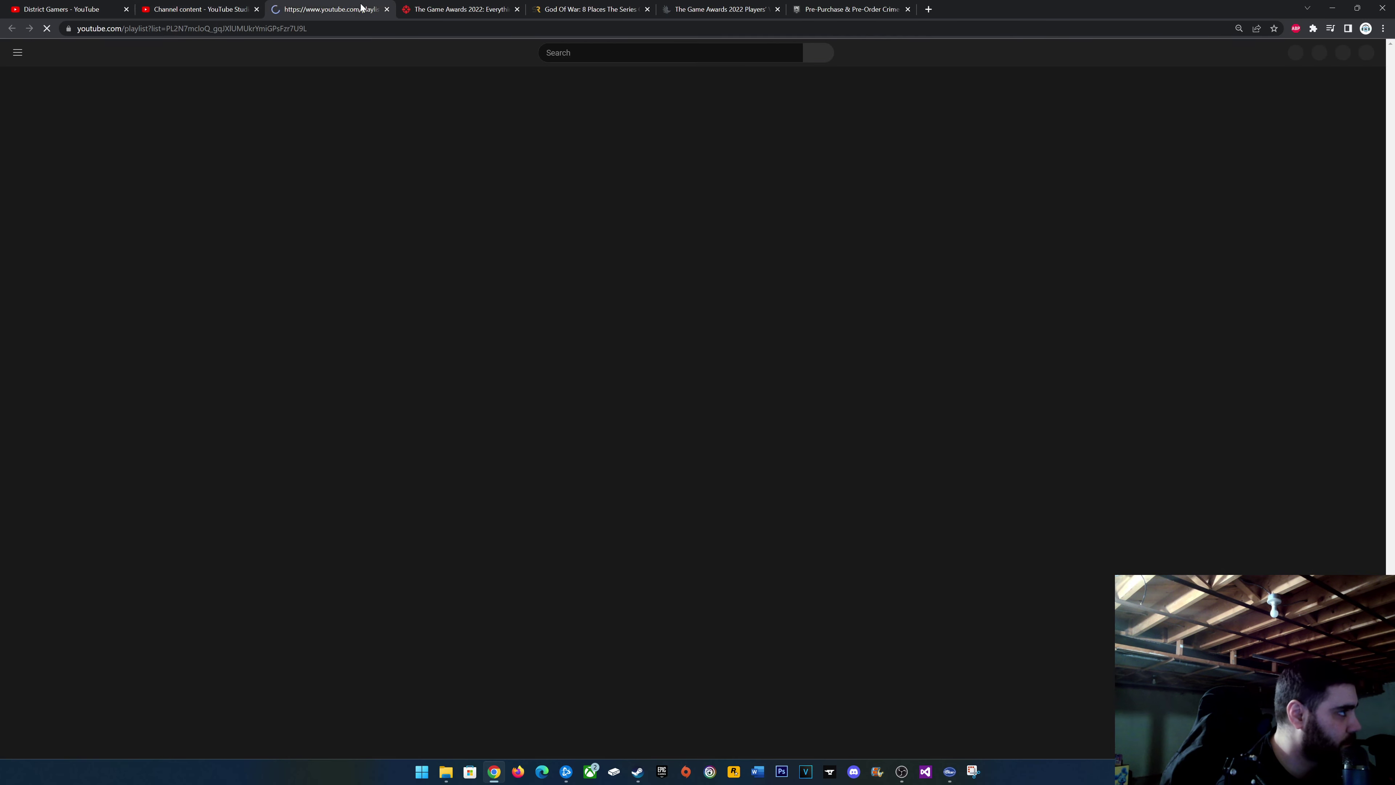
scroll(638, 517, down, 10)
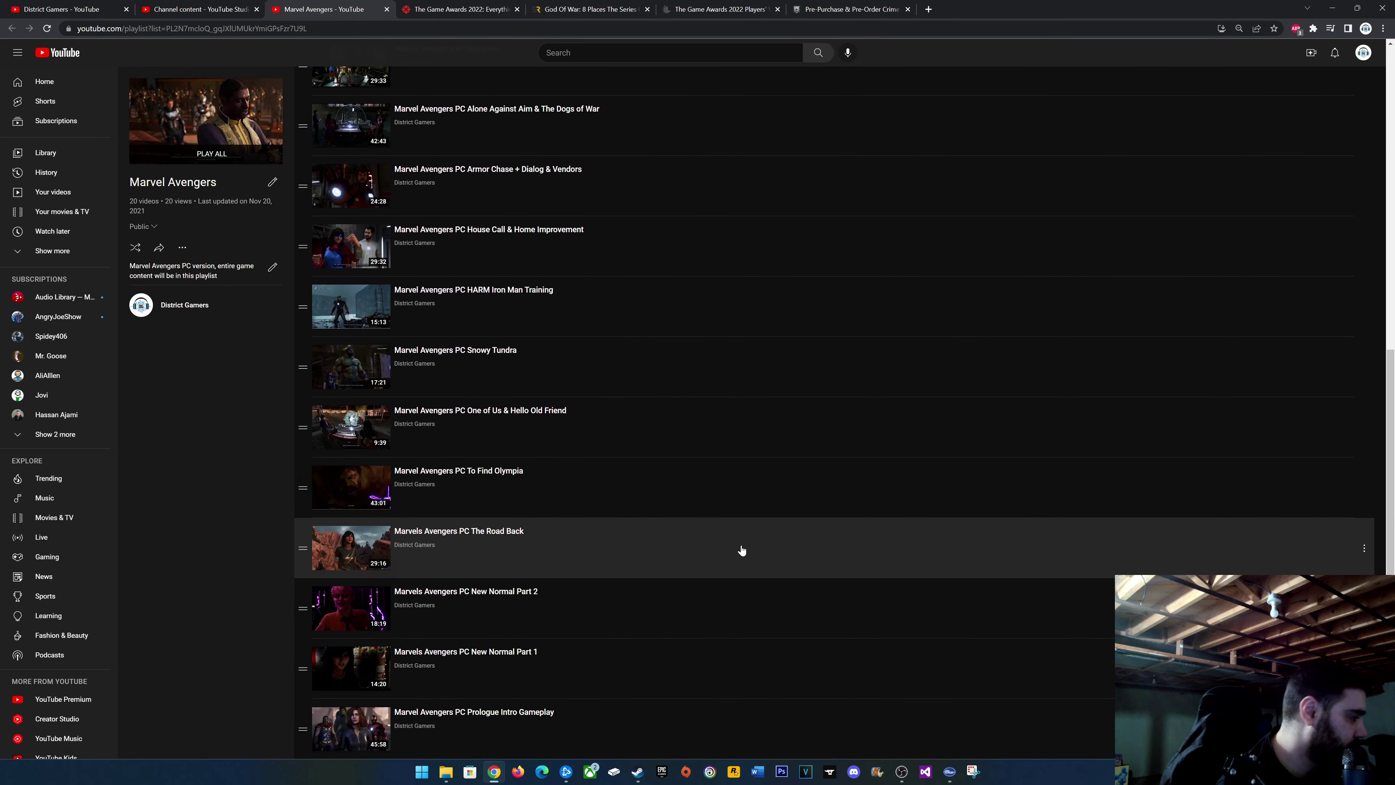
scroll(730, 542, up, 6)
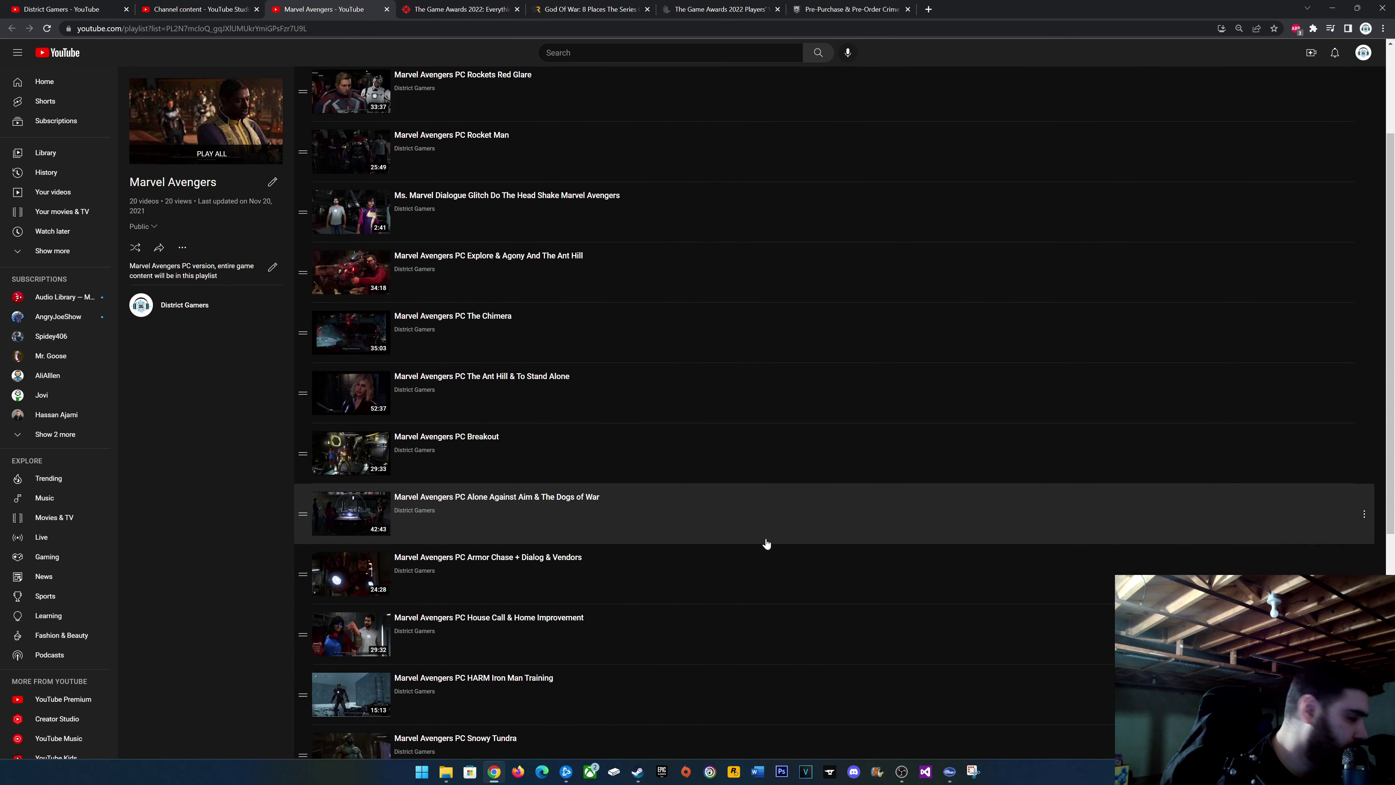
scroll(694, 485, up, 2)
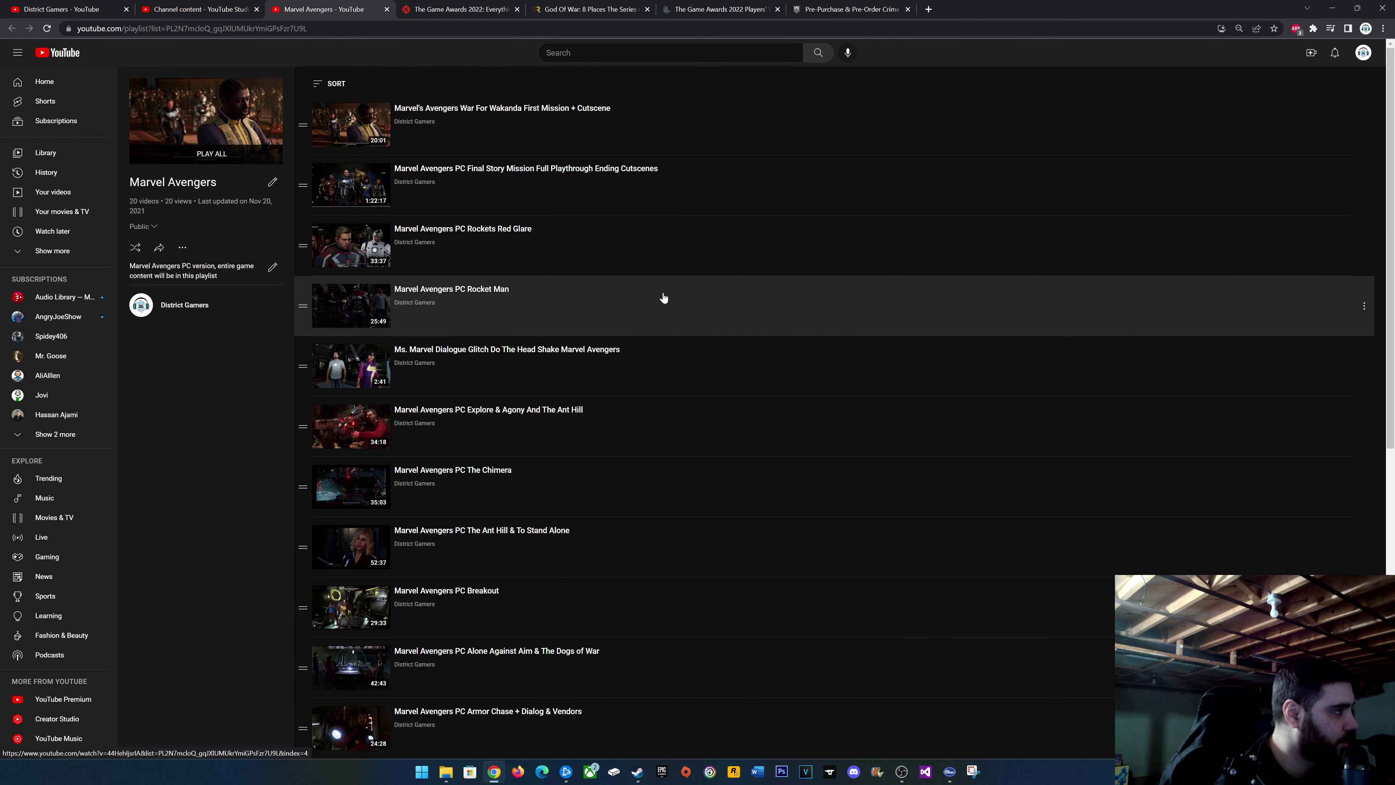
Check the views of the "Marvel's Avengers War For Wakanda First Mission + Cutscene" video, go back to its playlist, and close the tab.
click(462, 110)
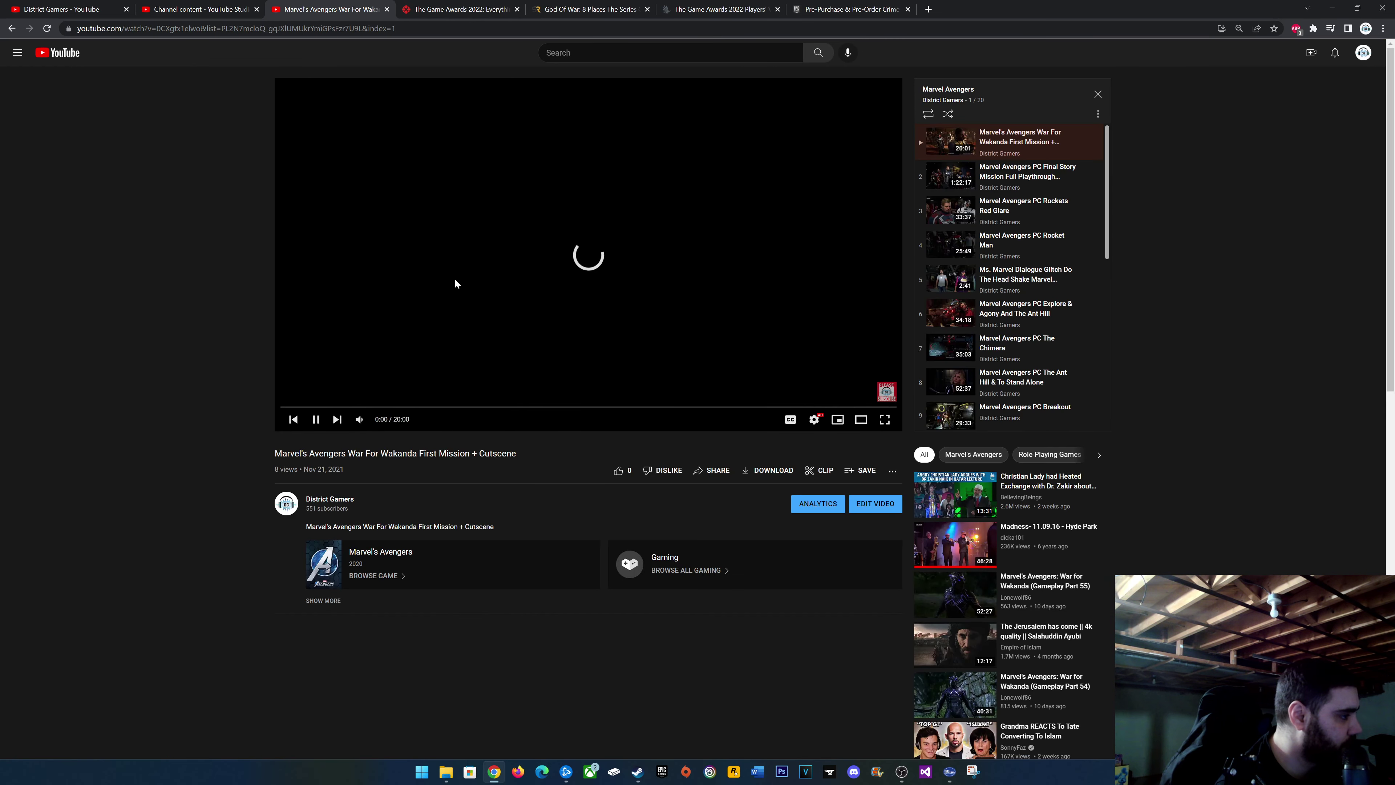
drag(285, 469, 217, 432)
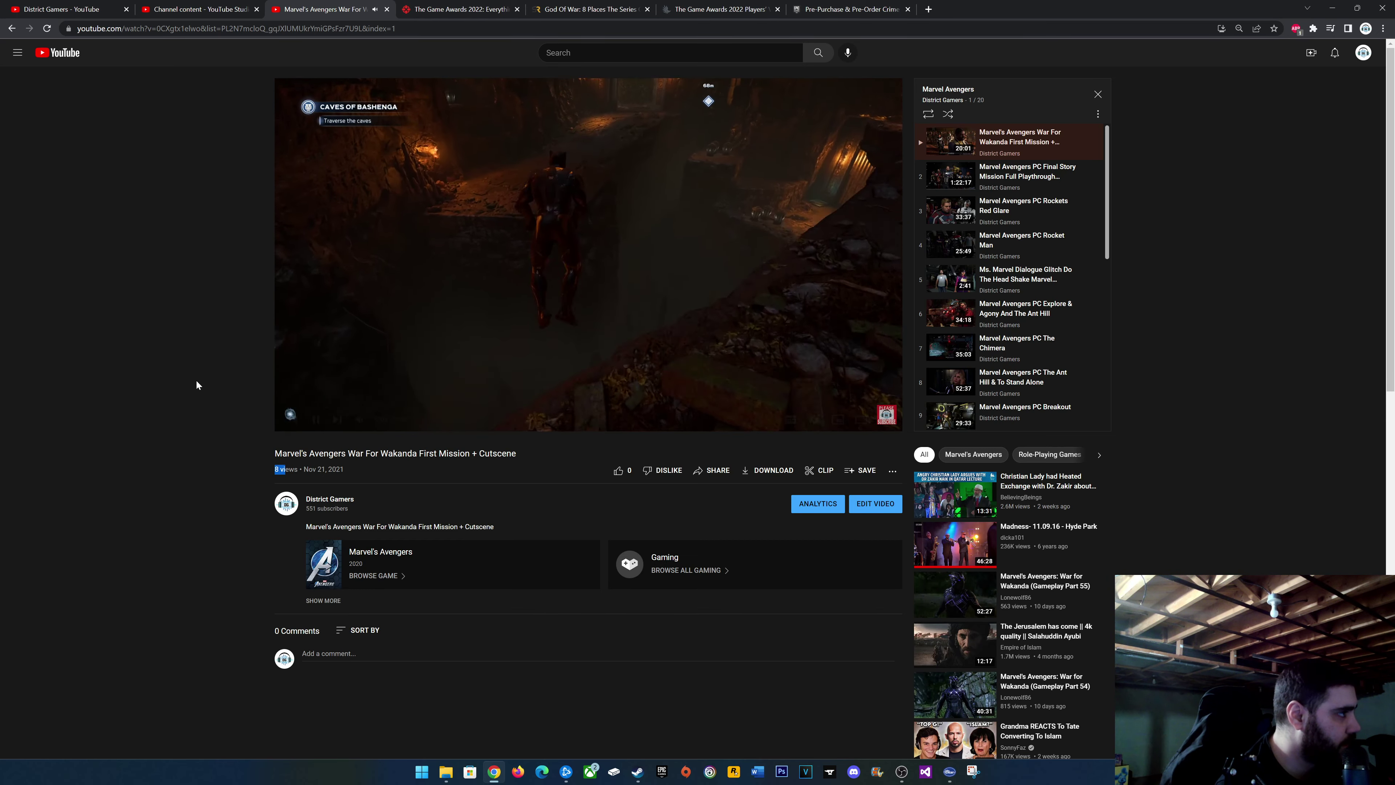
key(alt+Left)
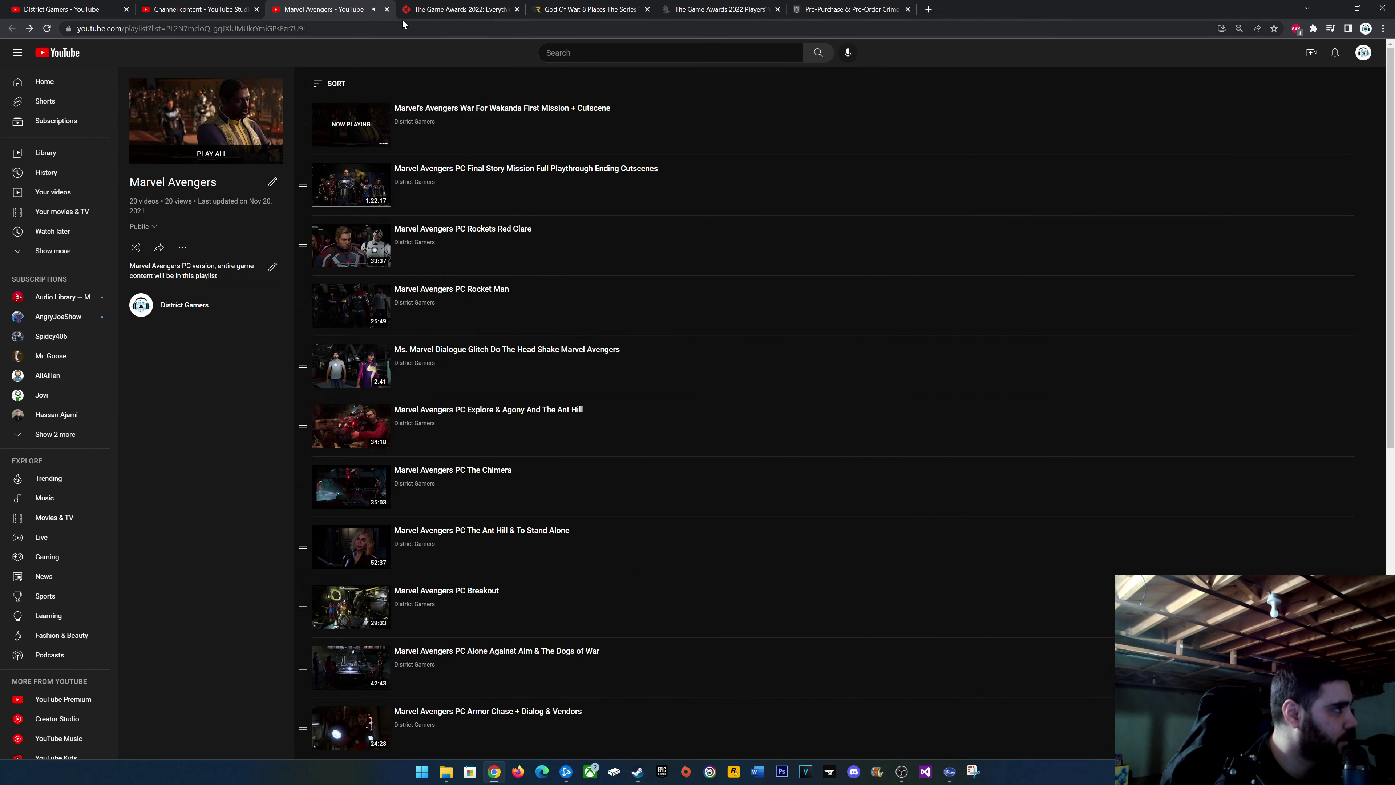
click(387, 9)
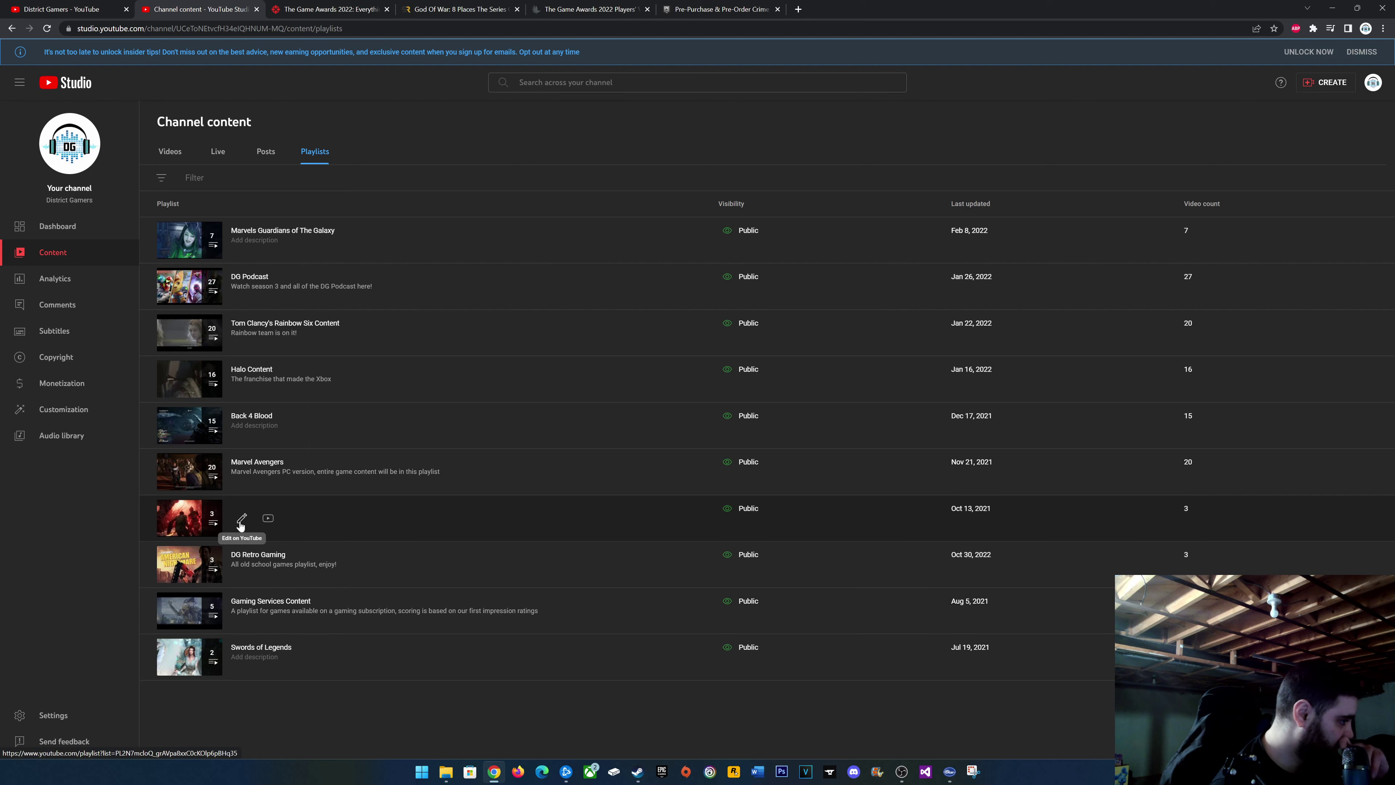
Open the New World playlist in a new tab, review its videos, and close it.
right_click(268, 520)
click(271, 532)
click(308, 10)
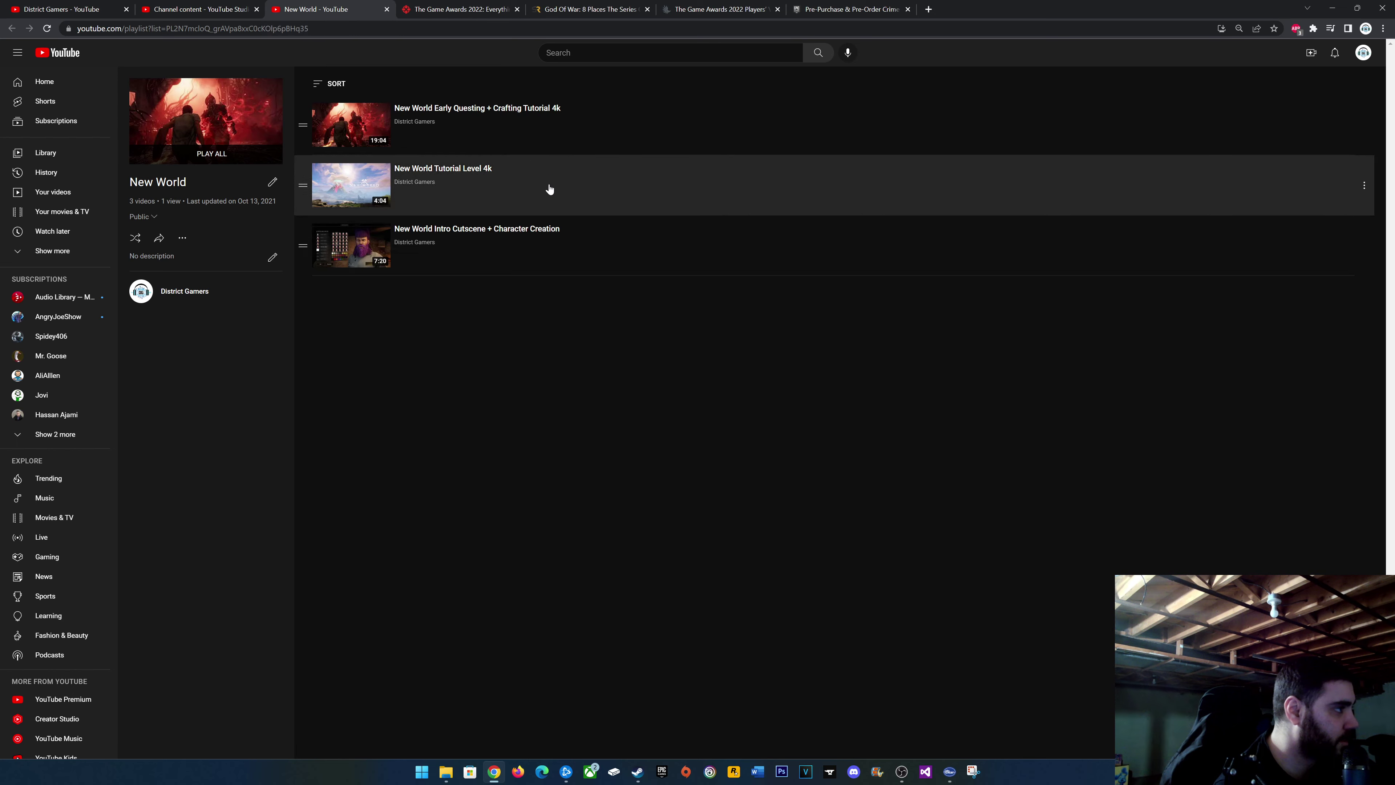
click(387, 9)
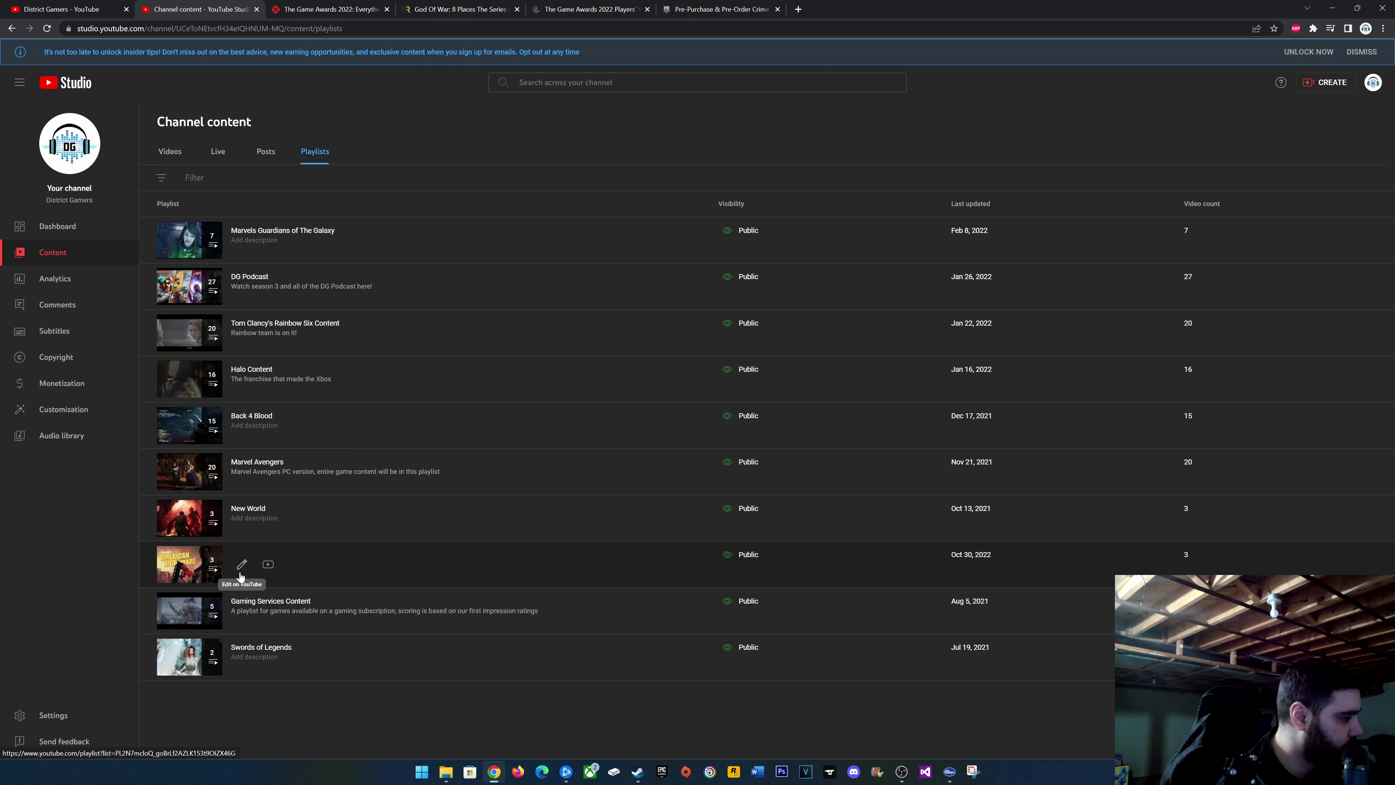
Open the DG Retro Gaming playlist in a new tab, review its videos, and close it.
right_click(242, 566)
click(275, 574)
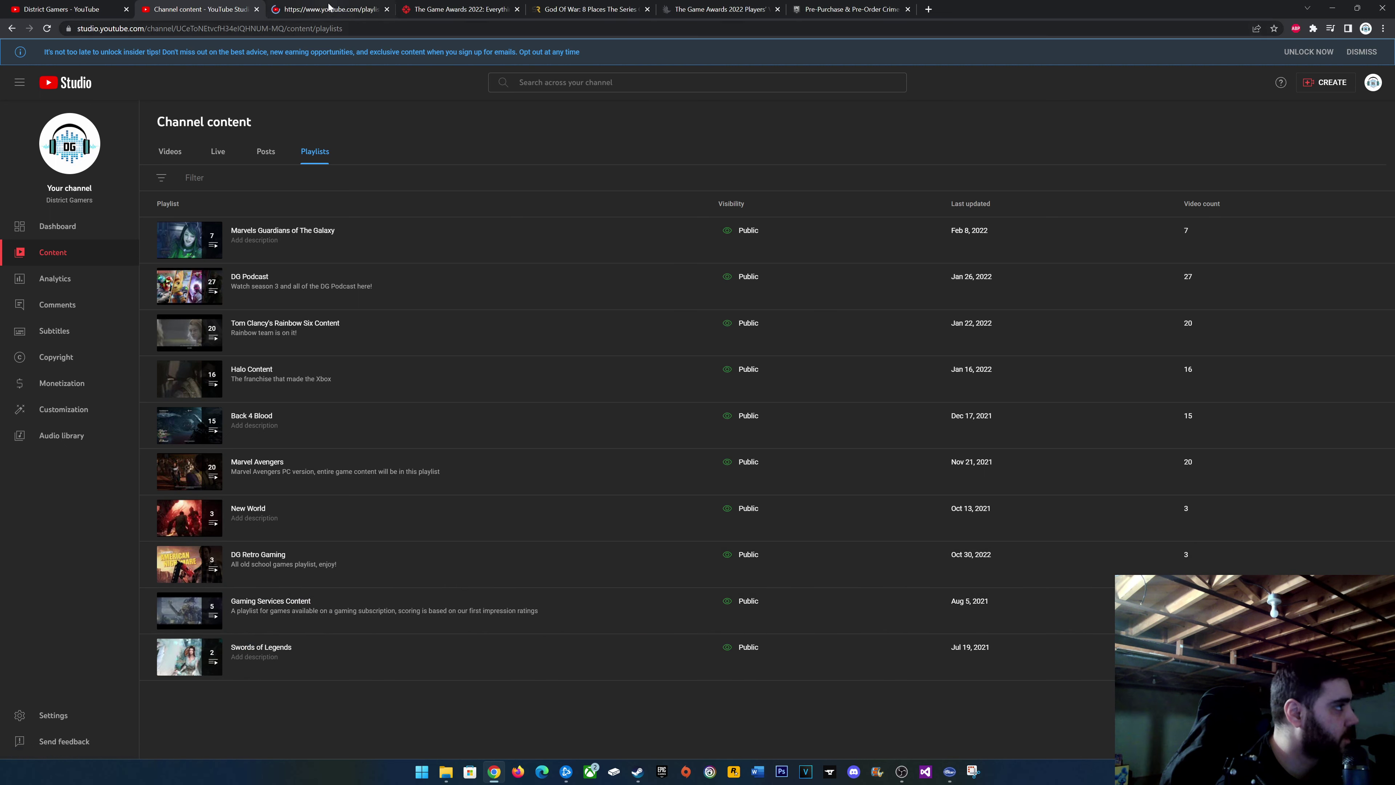
key(ctrl+Tab)
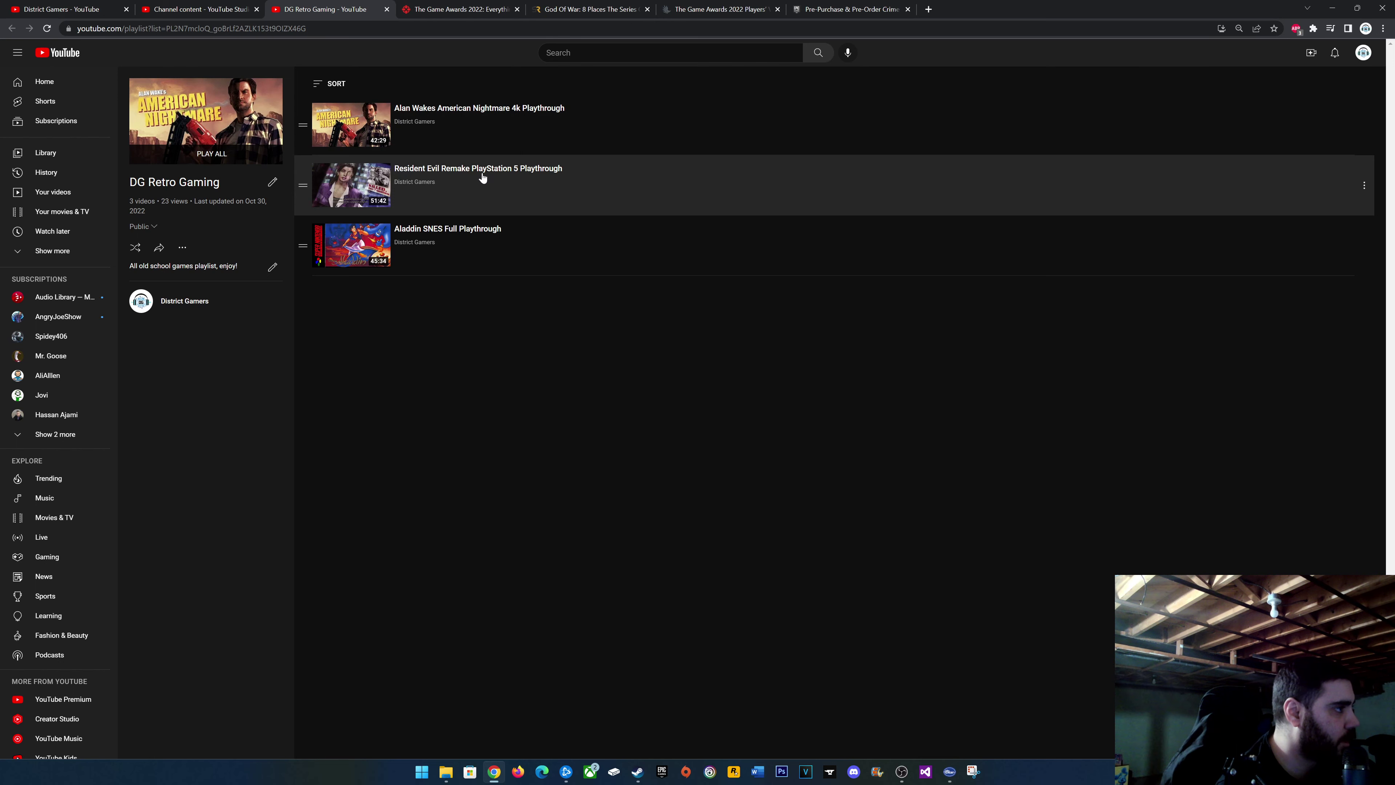
click(387, 9)
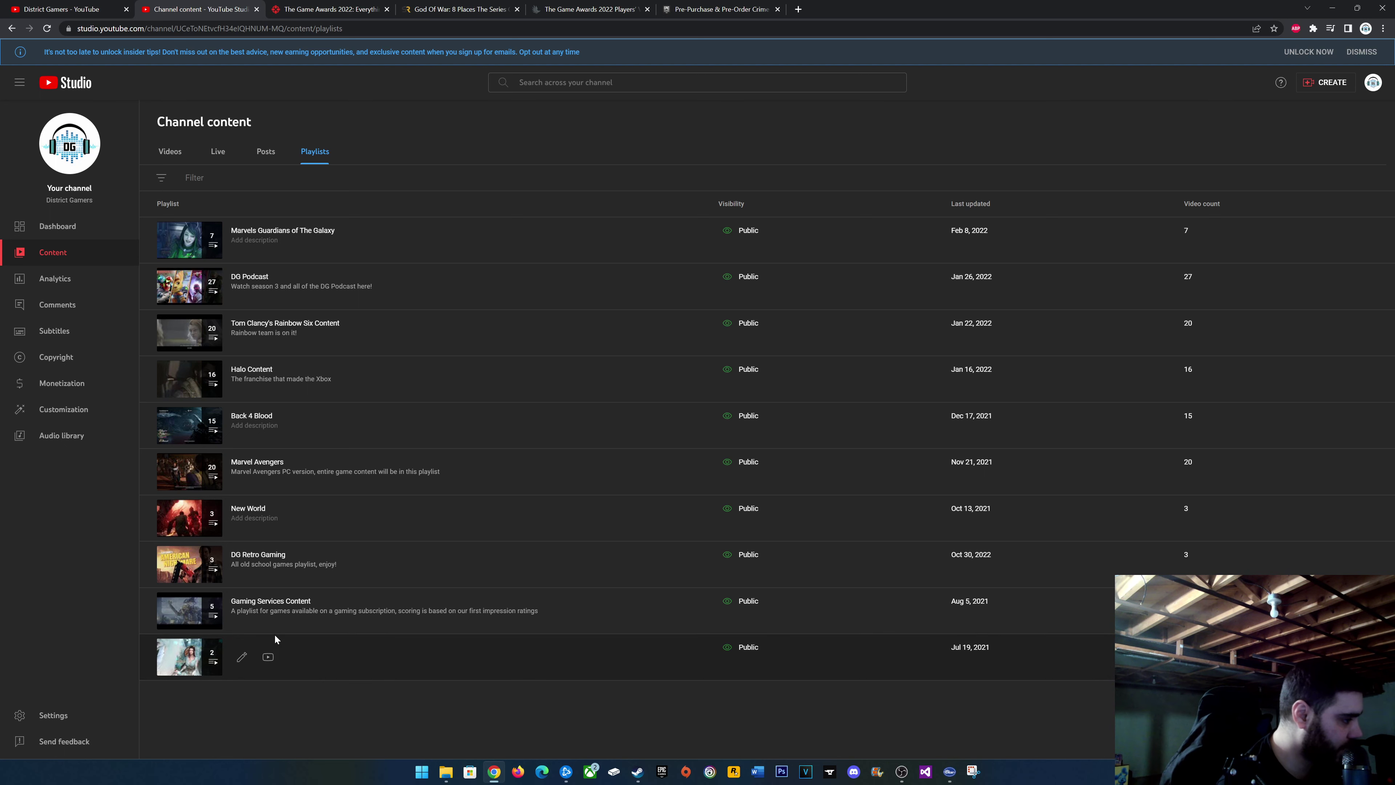
Open the Gaming Services Content playlist in a new tab, review its videos, and close it.
right_click(235, 619)
click(263, 628)
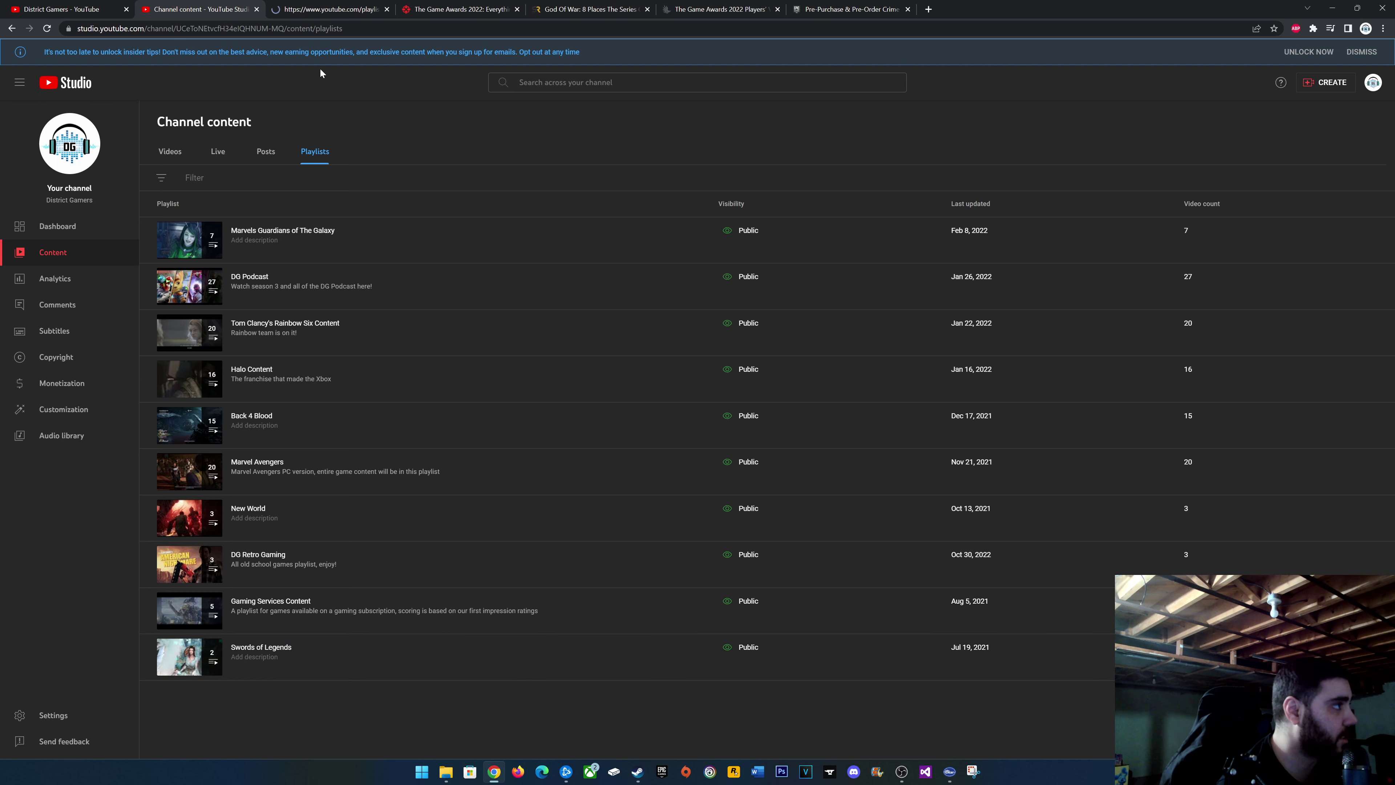
click(324, 9)
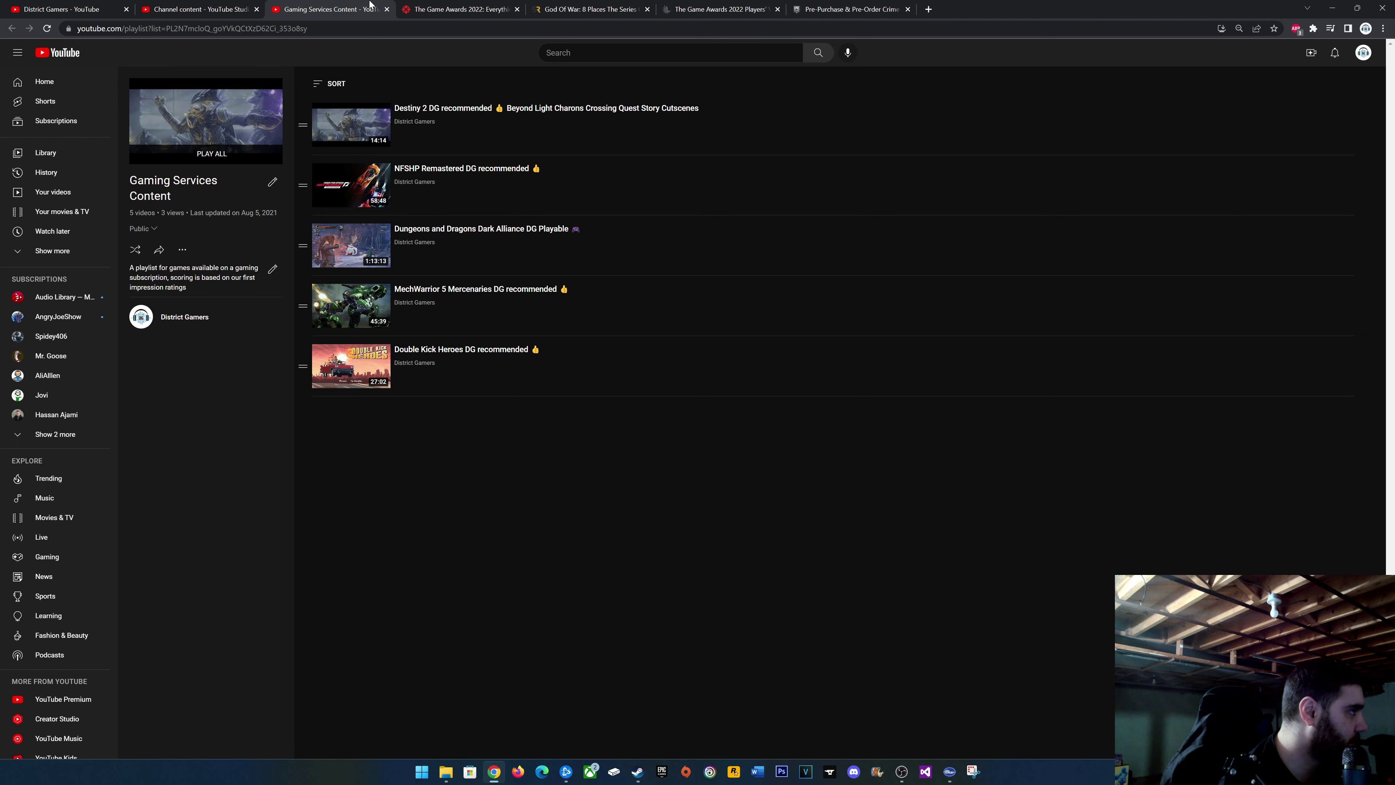
click(386, 9)
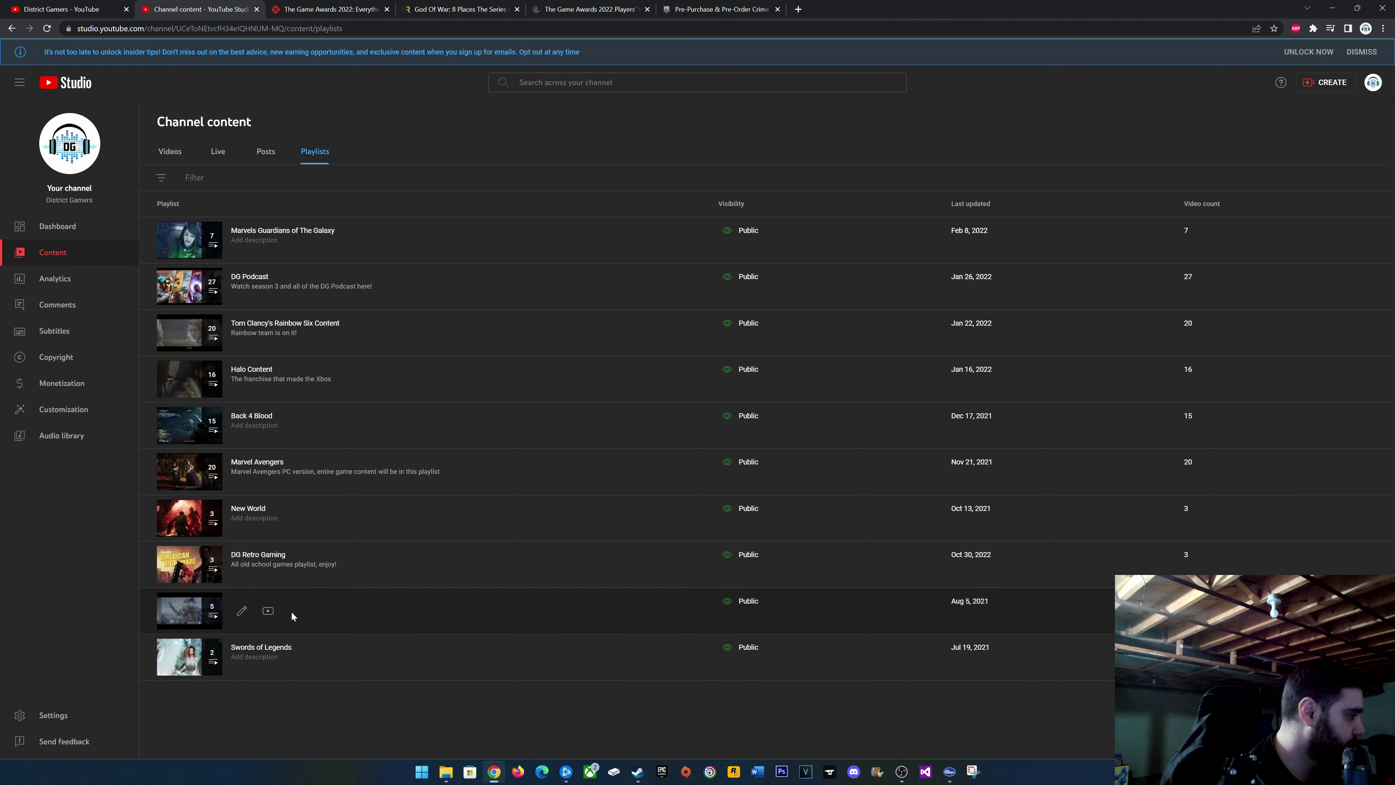
Reopen the Gaming Services Content playlist on YouTube, delete it, and close its tab.
click(238, 611)
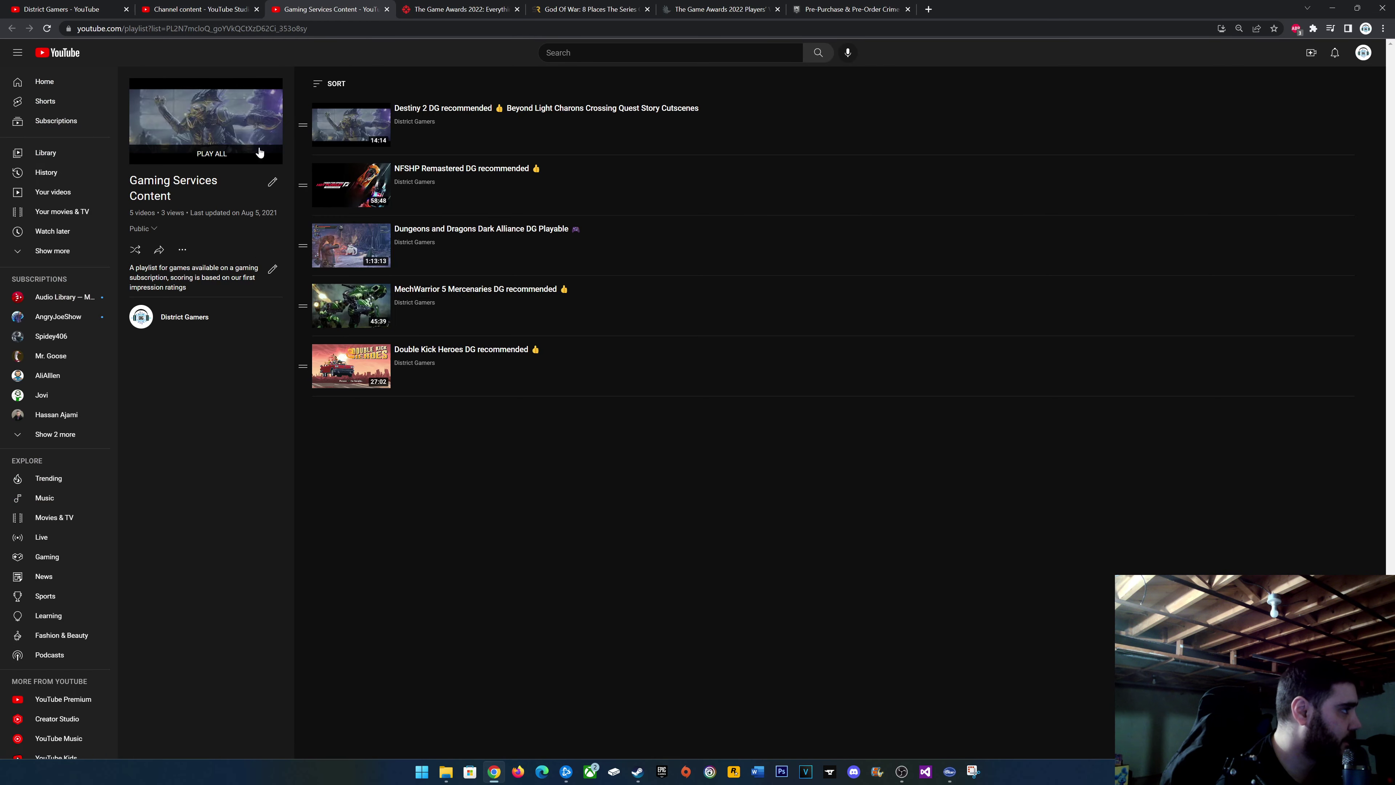
click(182, 250)
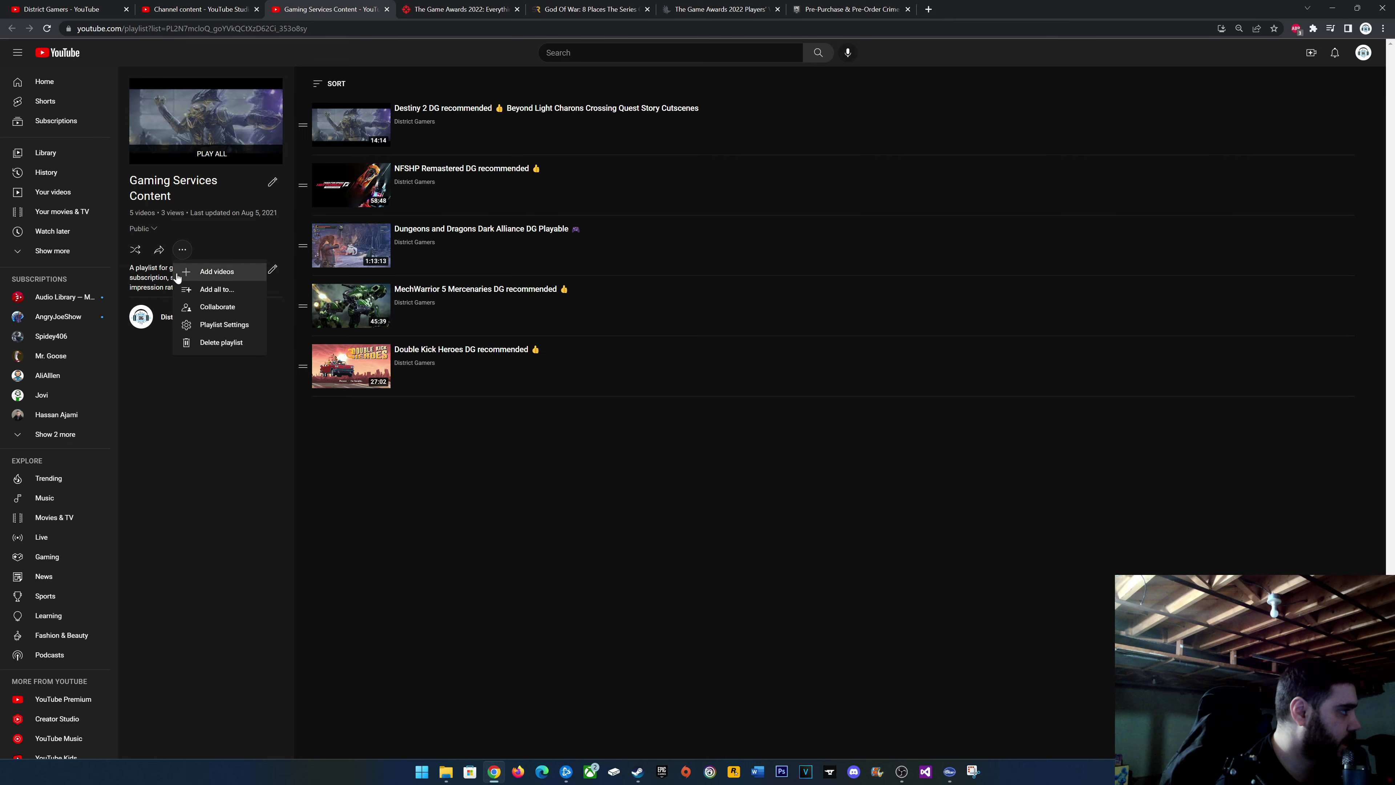
click(206, 342)
click(791, 432)
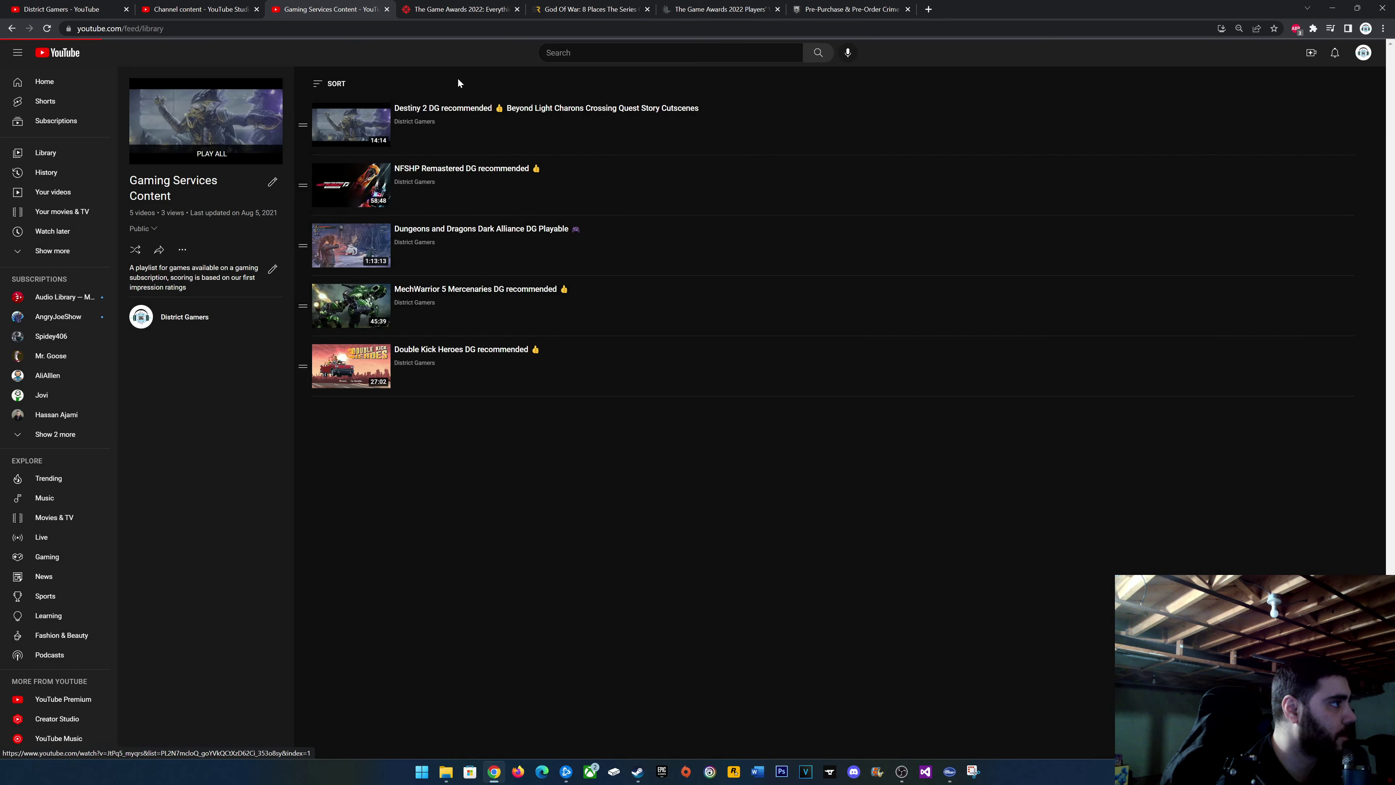
click(387, 9)
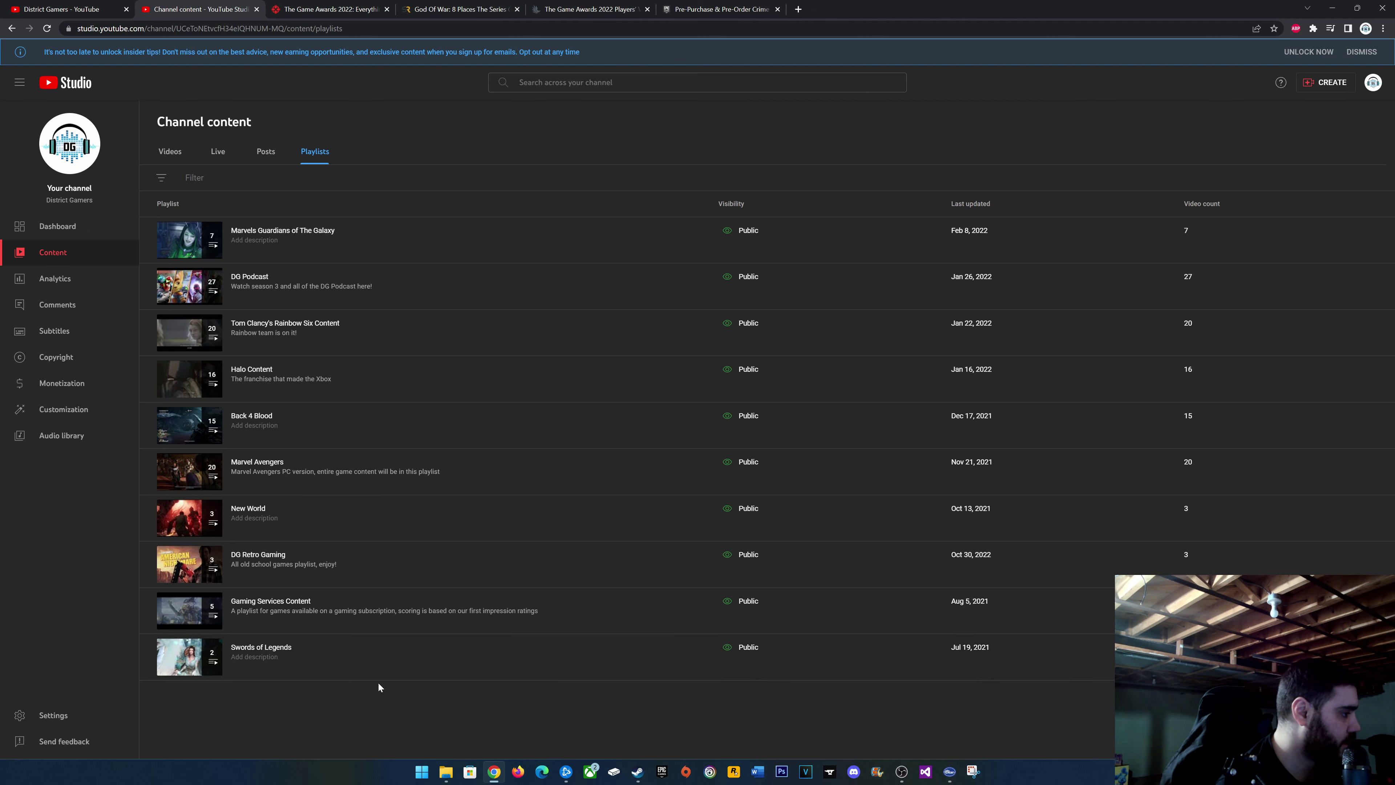
Open the Swords of Legends playlist in a new tab, delete it after checking its videos, and close the tab.
right_click(239, 659)
click(294, 572)
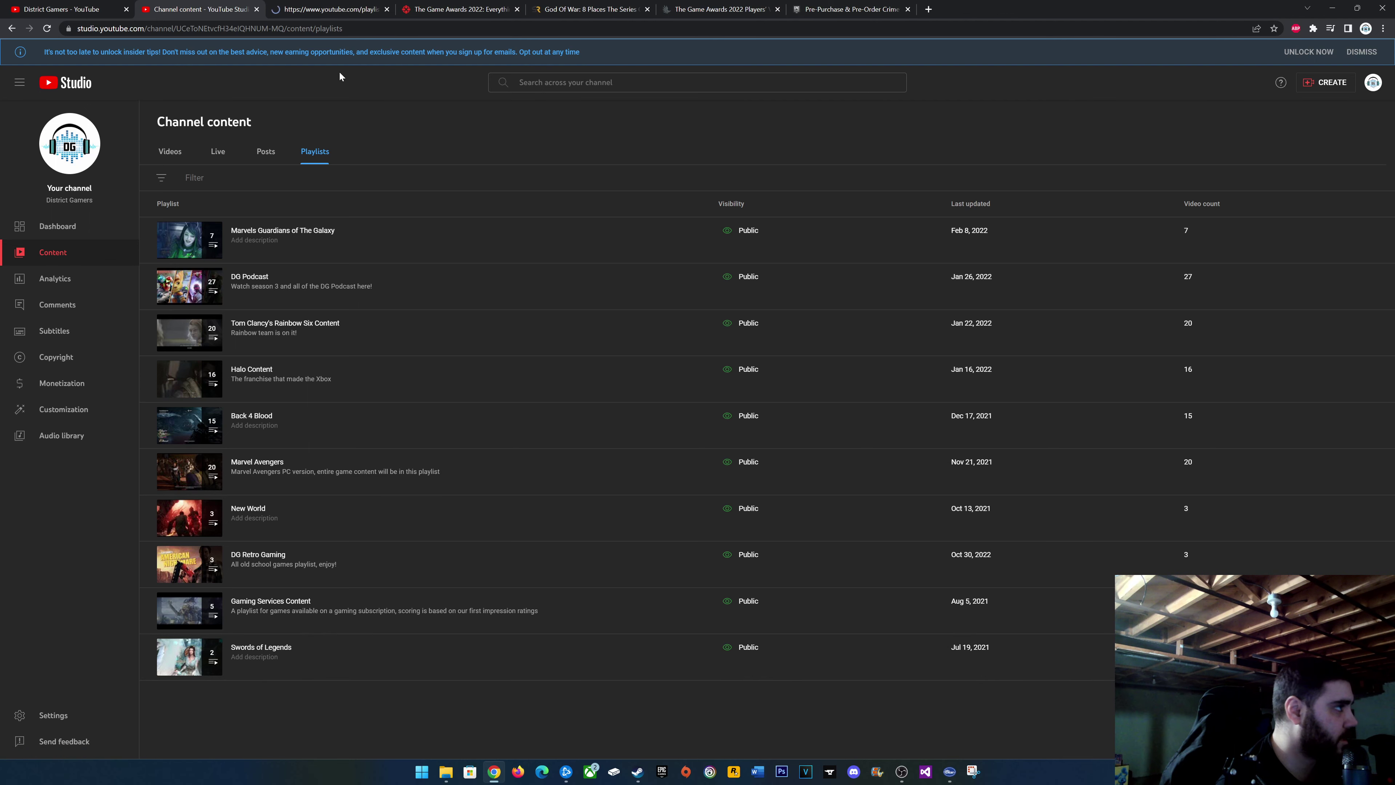
click(329, 9)
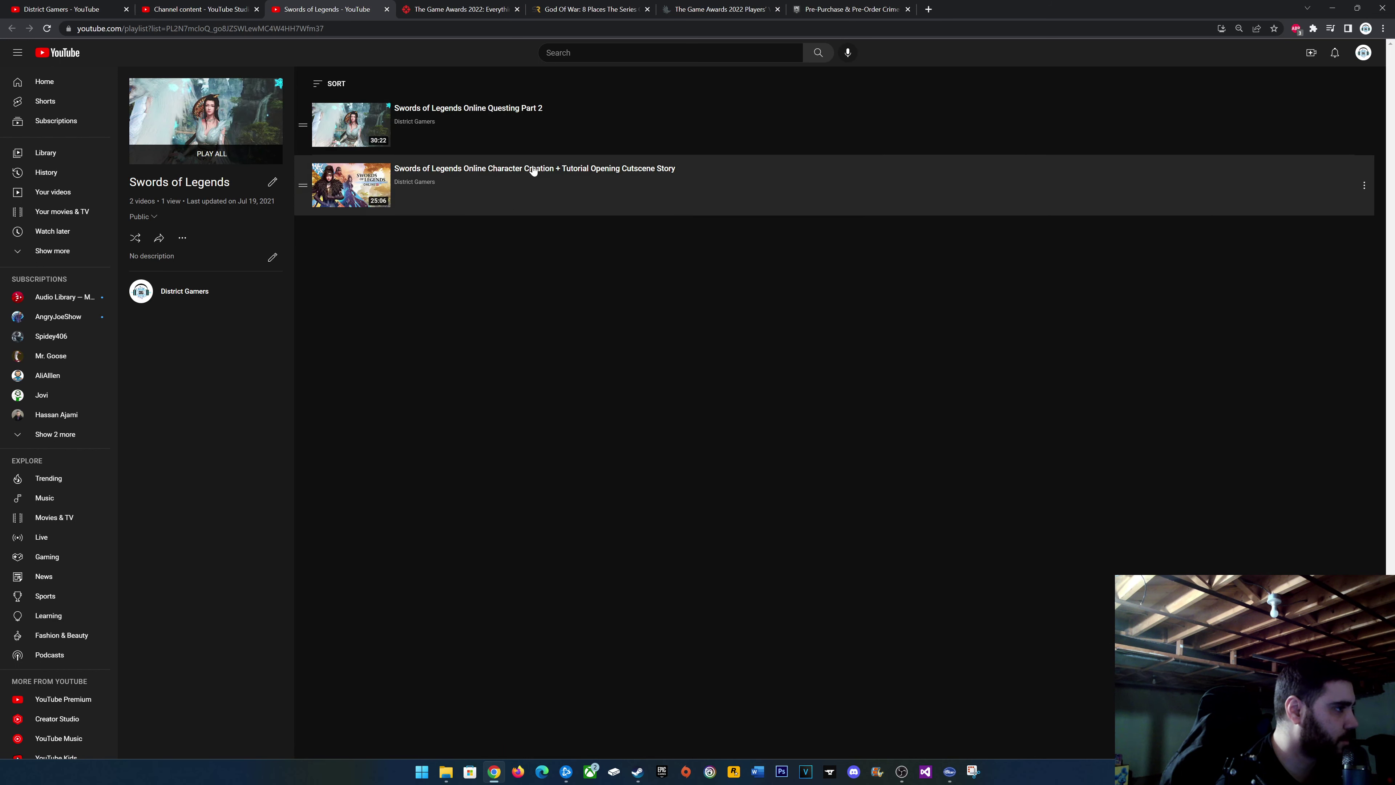
click(274, 254)
key(Escape)
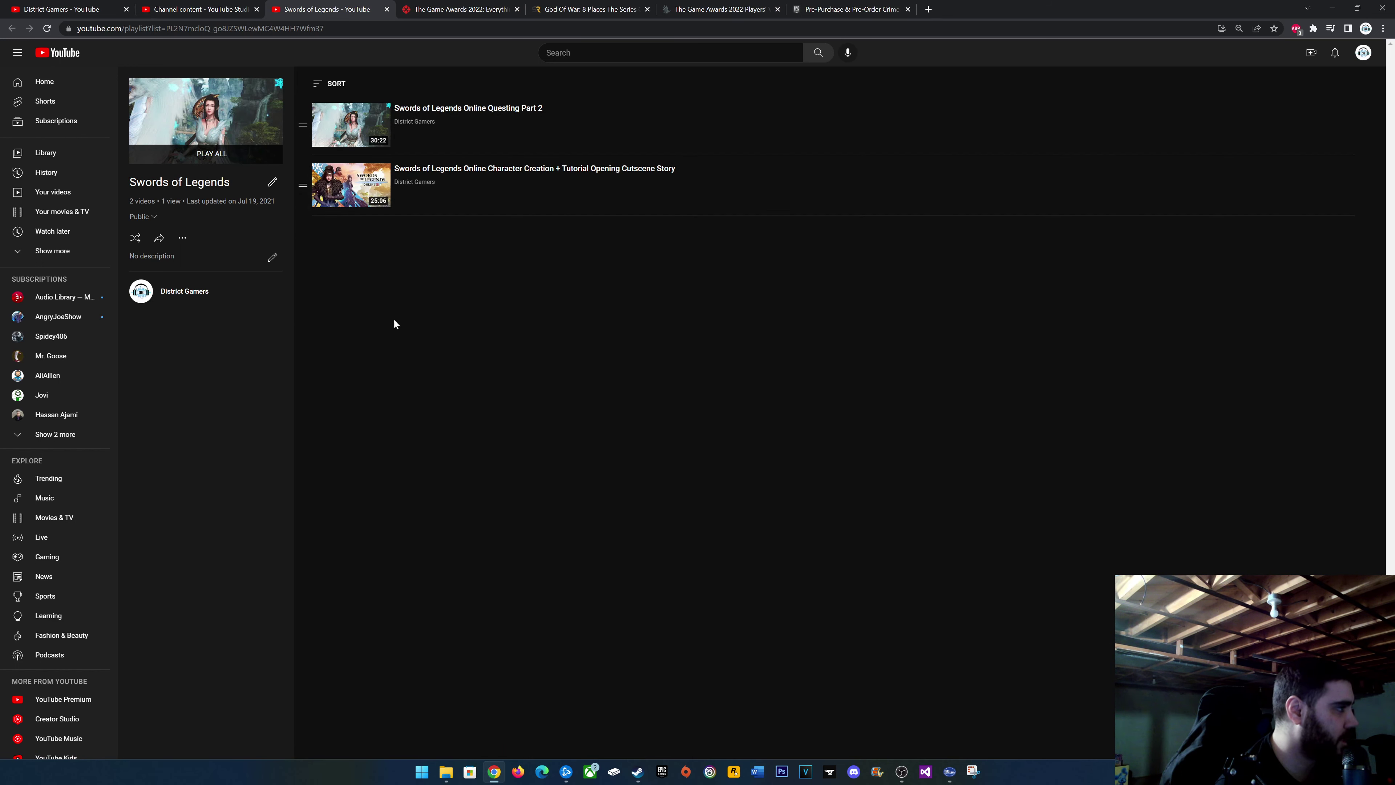
click(180, 237)
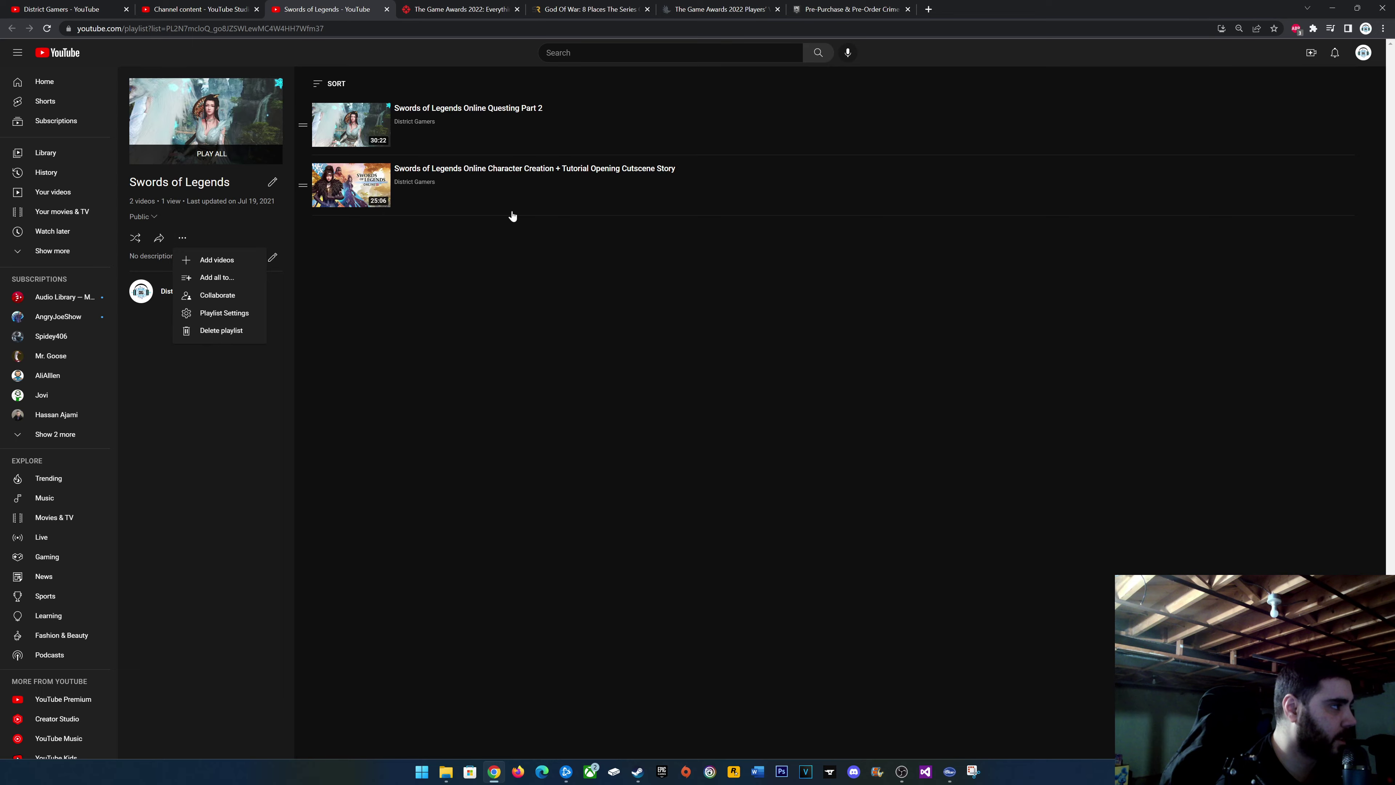
click(232, 331)
click(791, 432)
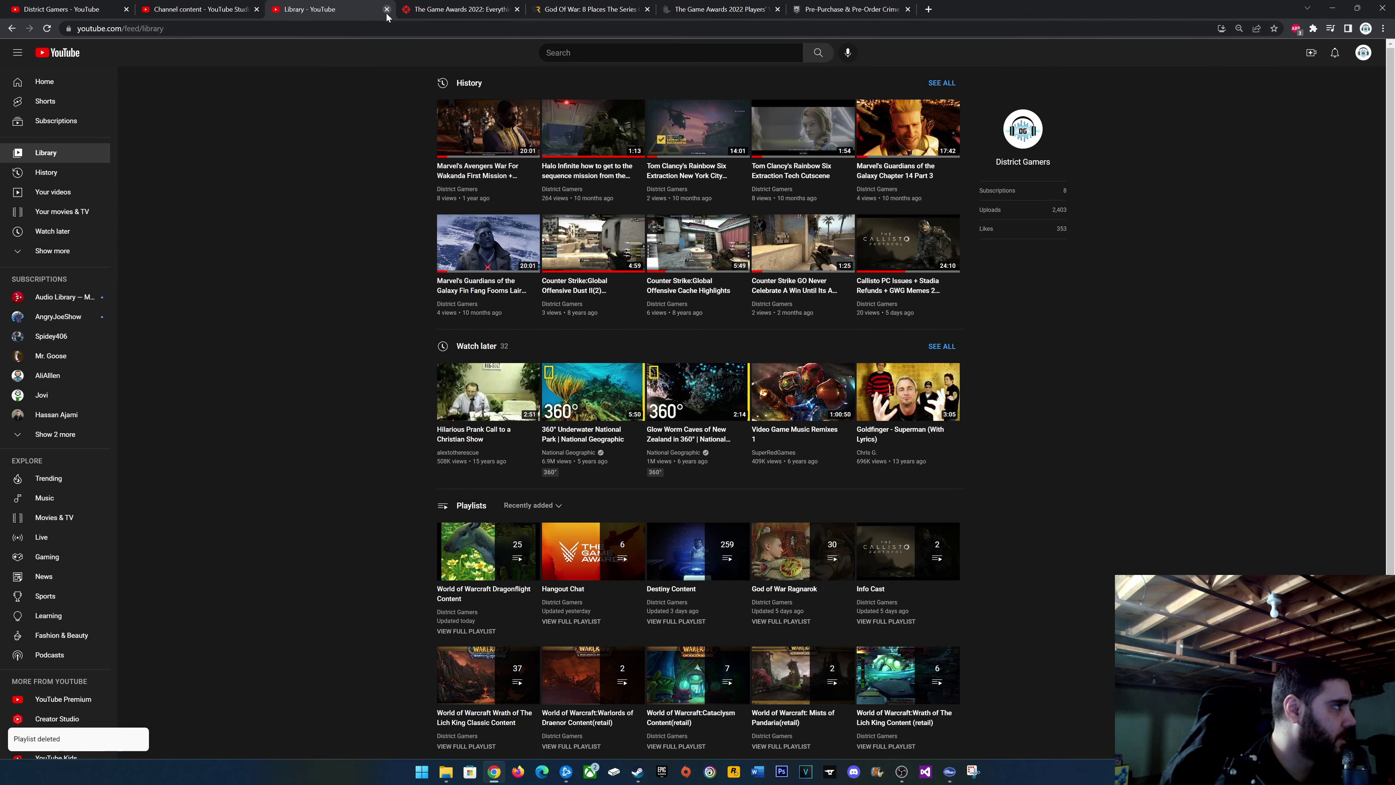
click(386, 10)
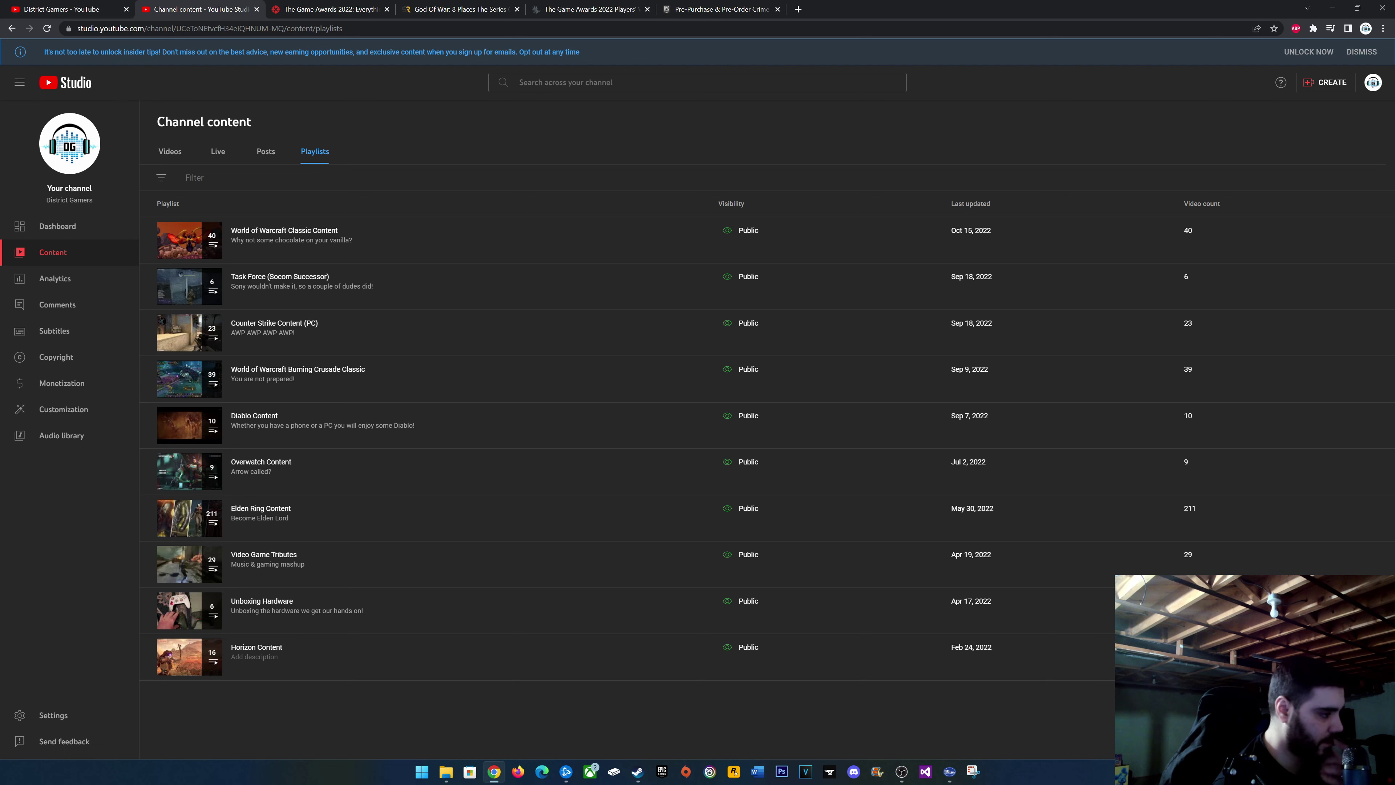
Return to the page listing Marvels Guardians of The Galaxy, open that playlist in a new tab, and close it.
click(266, 154)
click(314, 154)
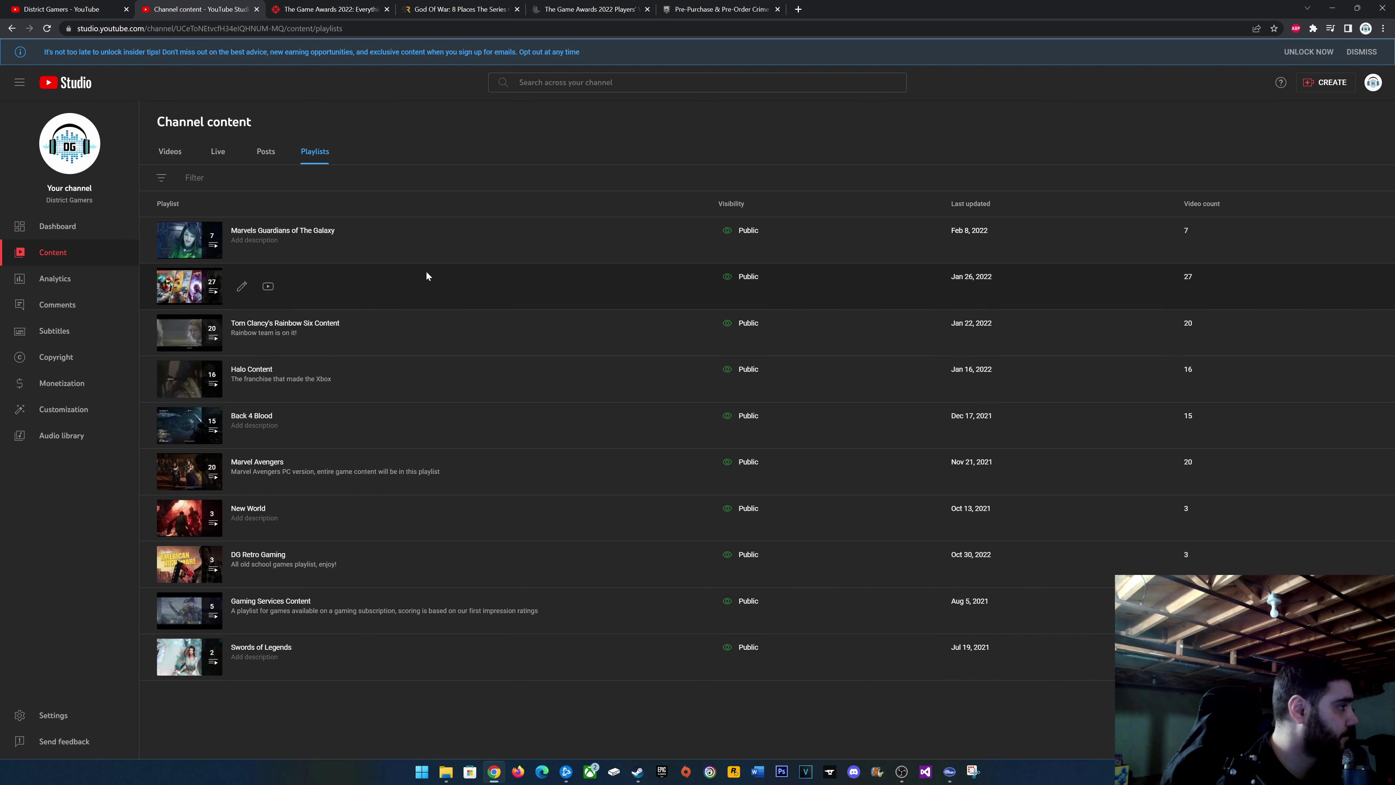
click(266, 245)
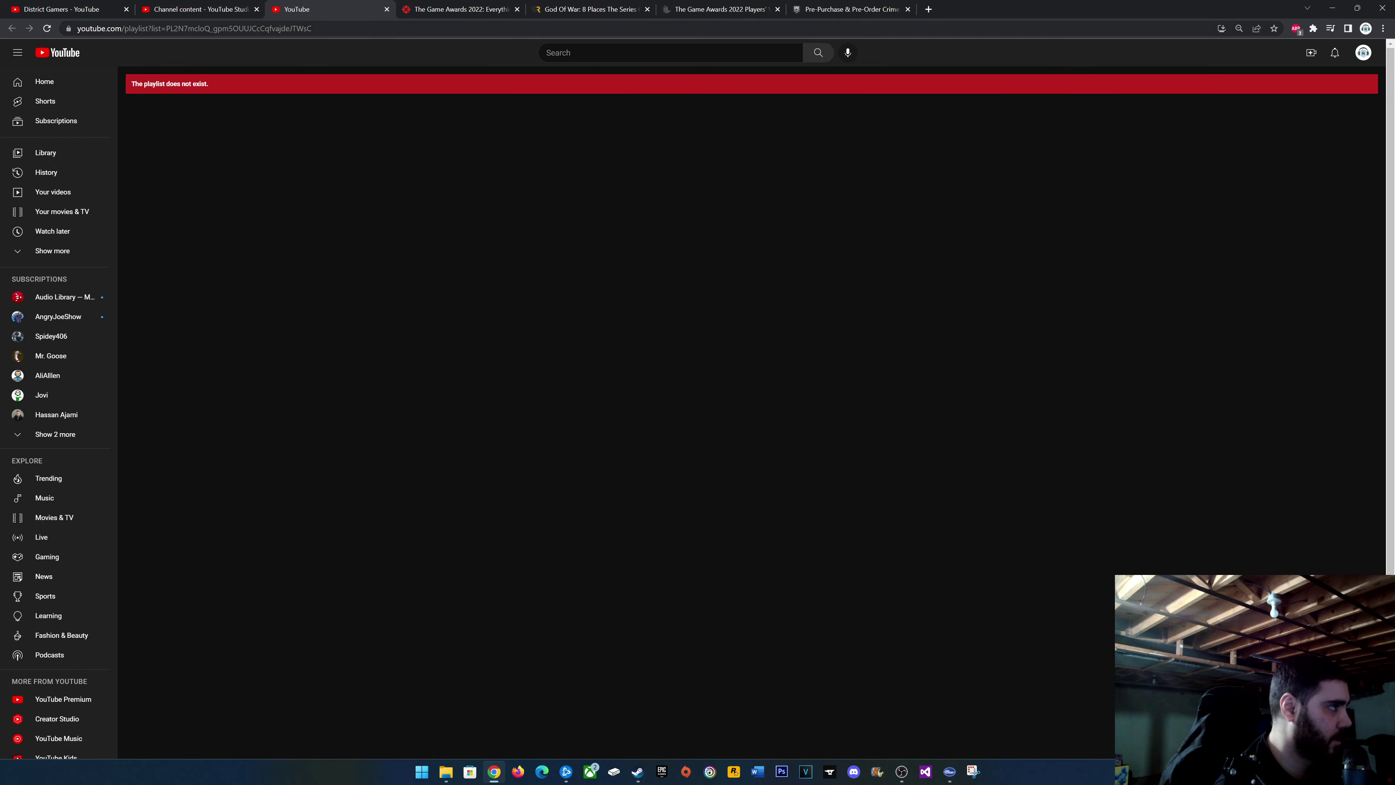
key(ctrl+w)
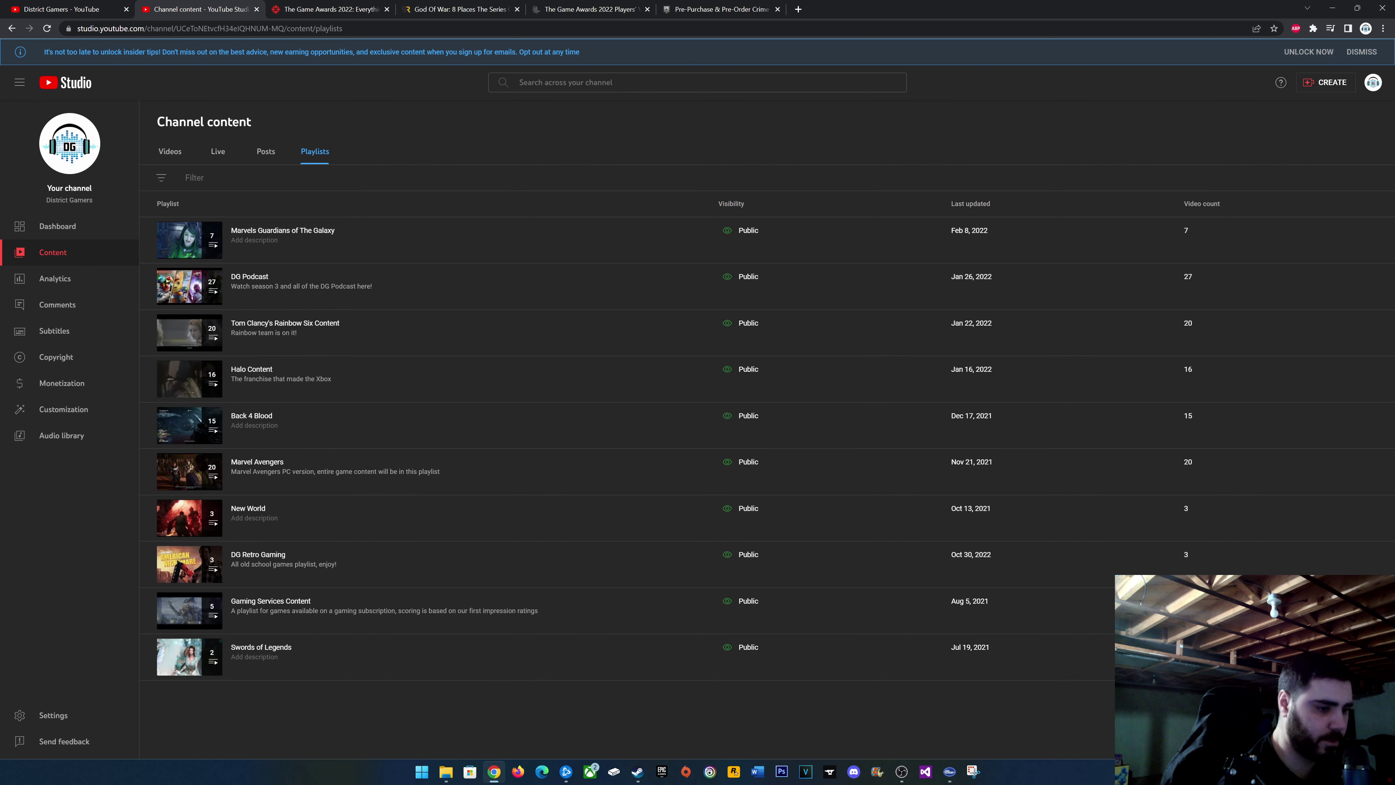
Go to the next page of playlists, review the Far Cry Content playlist's videos in a new tab, and close it.
click(1340, 696)
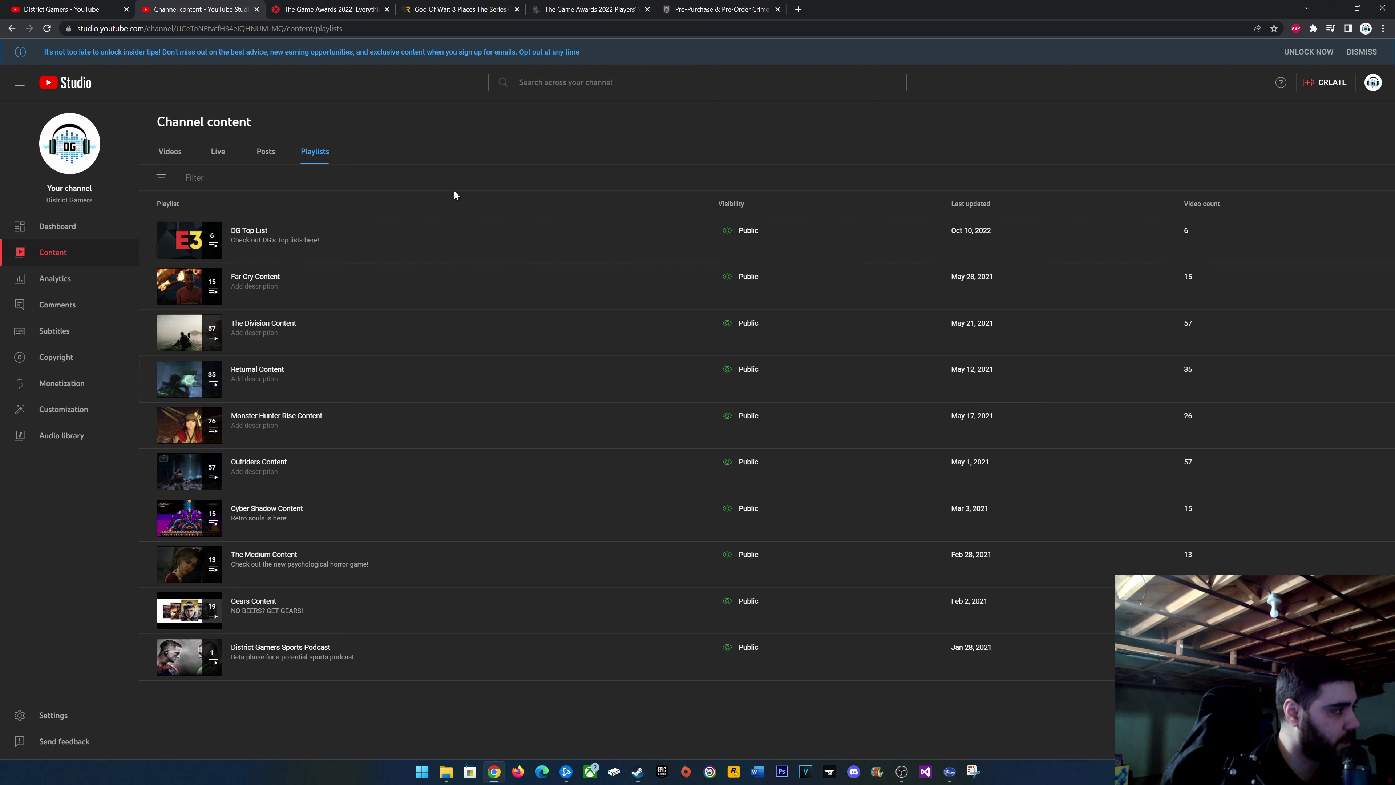
mouse_move(392, 246)
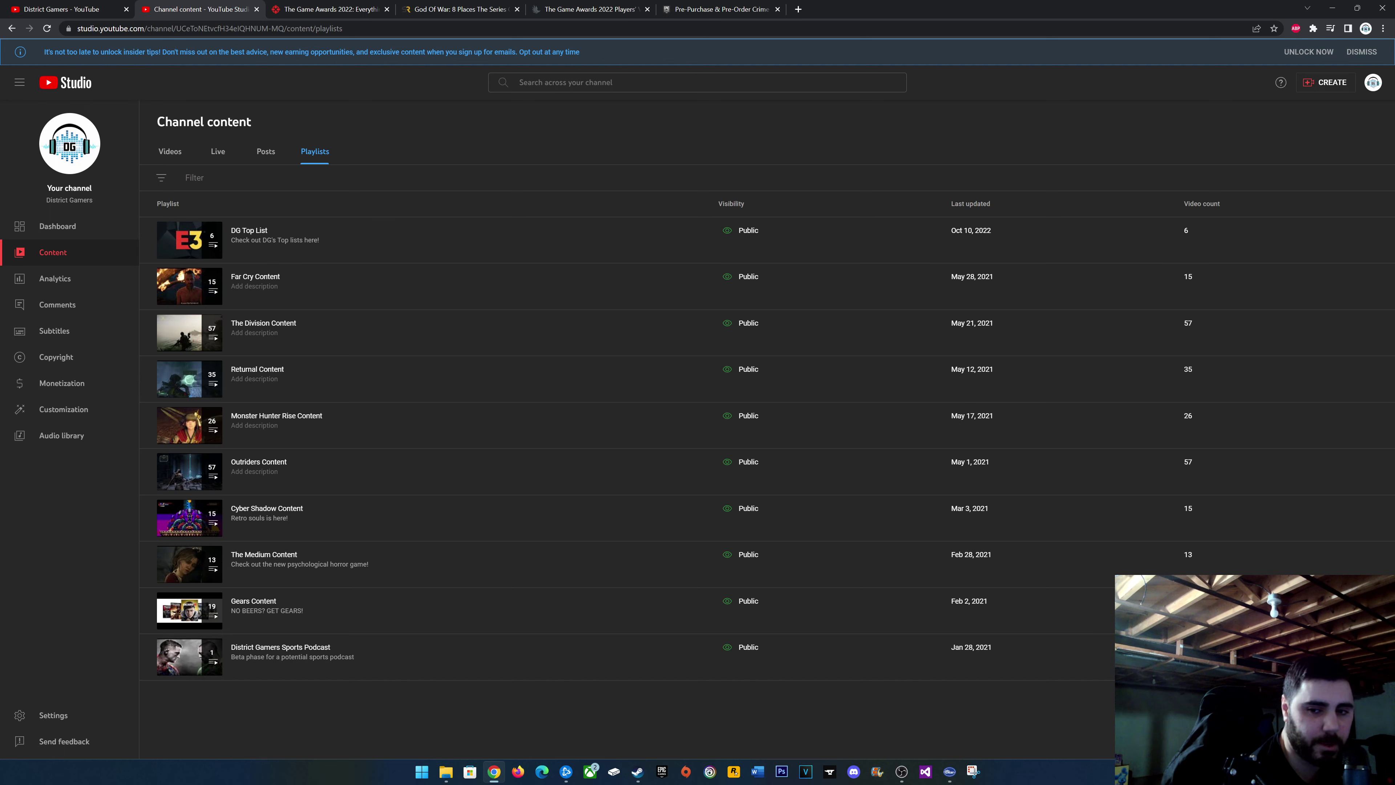
mouse_move(421, 224)
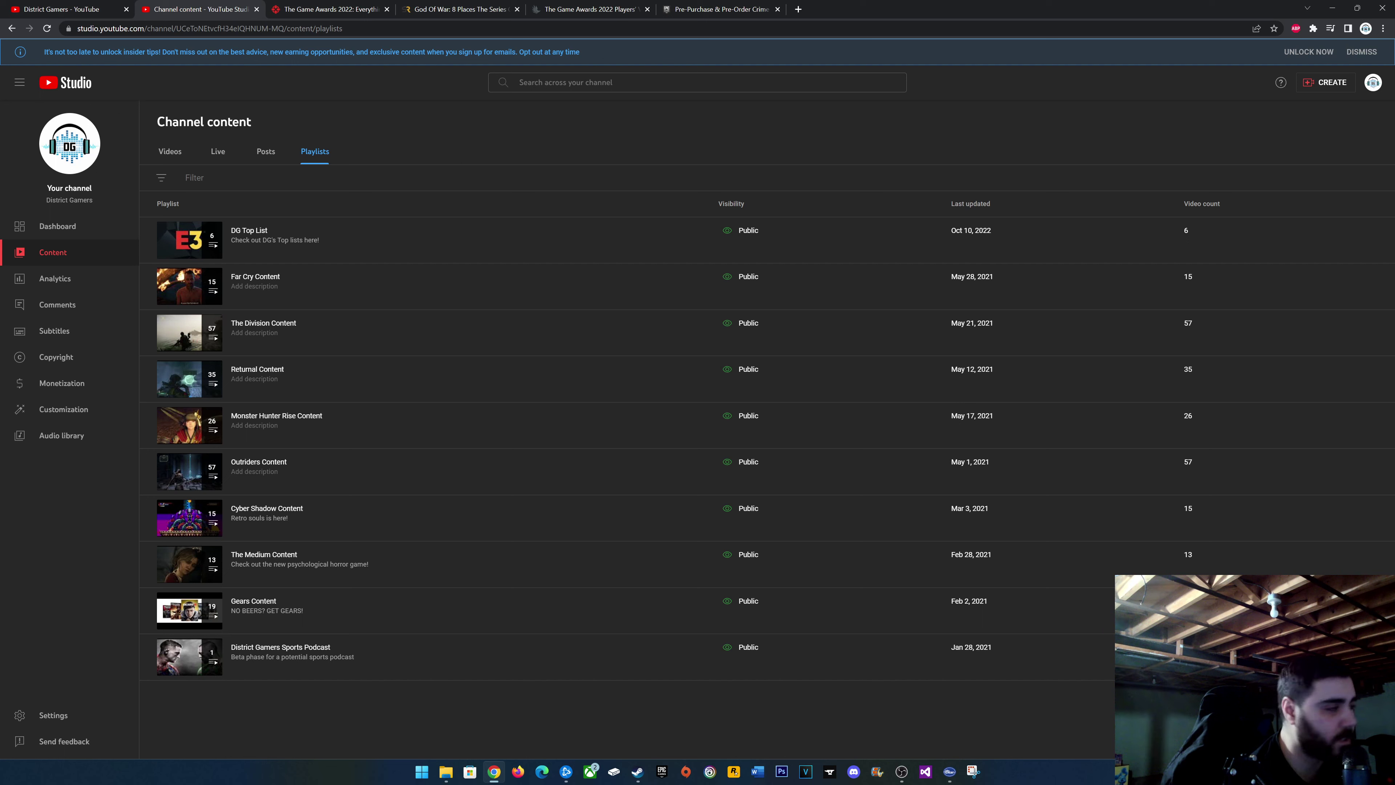
mouse_move(291, 350)
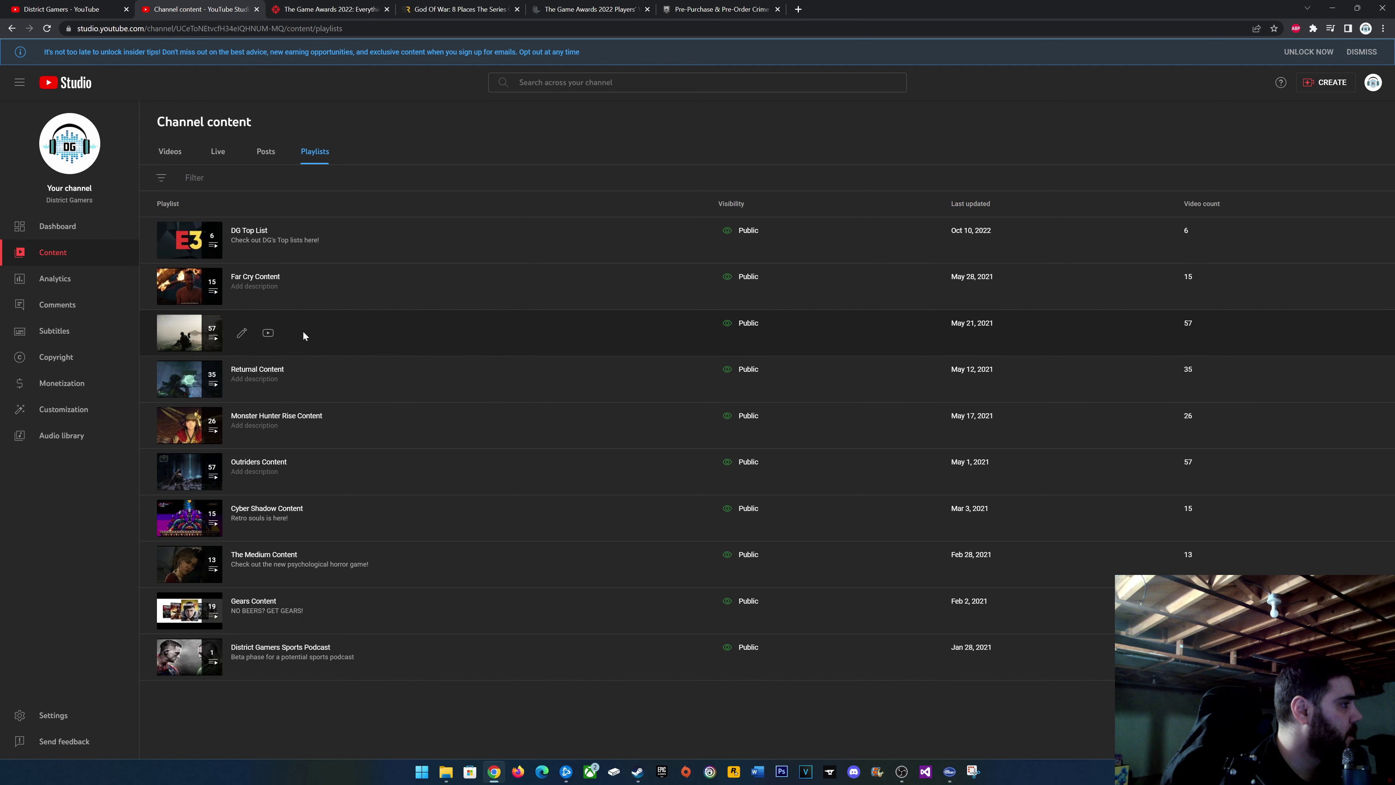
mouse_move(230, 304)
right_click(242, 287)
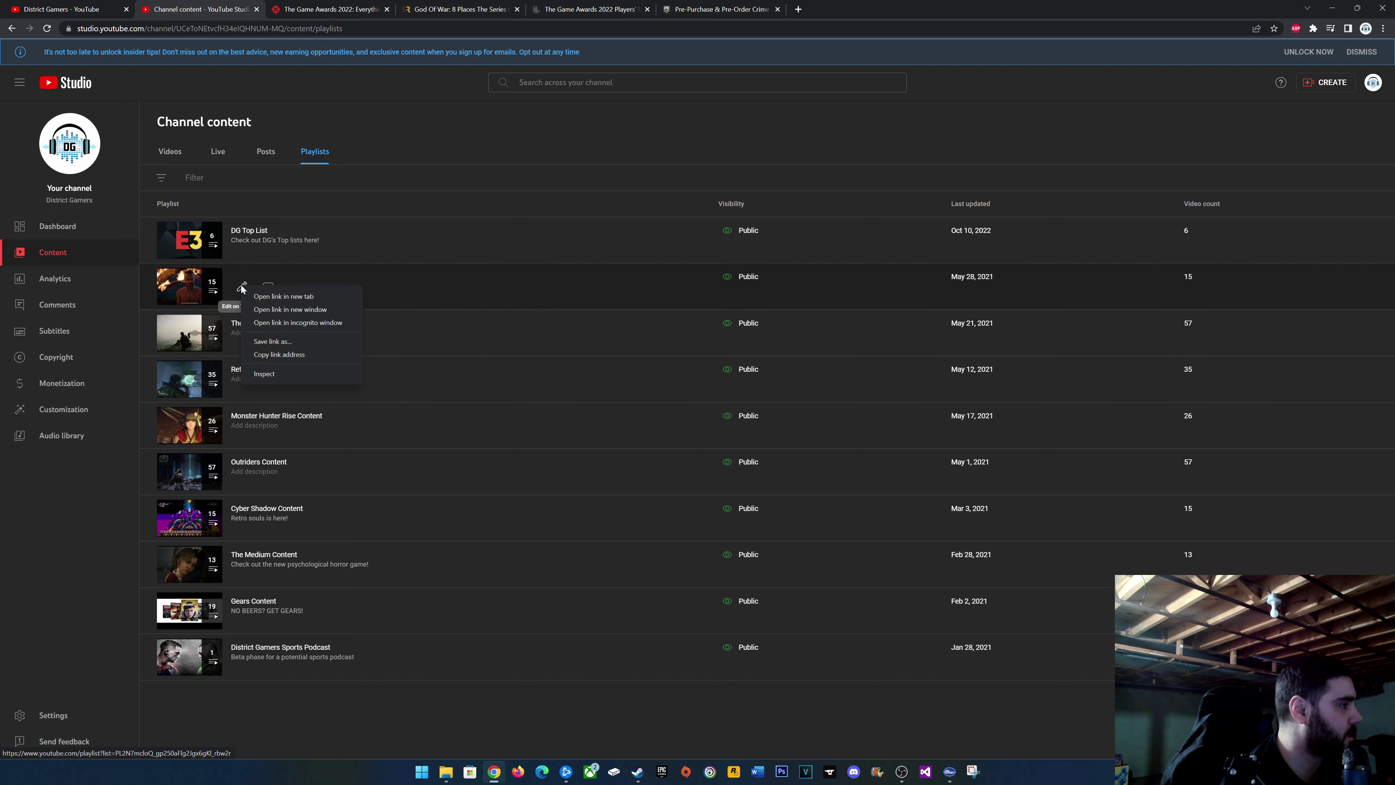
click(244, 293)
scroll(407, 282, down, 4)
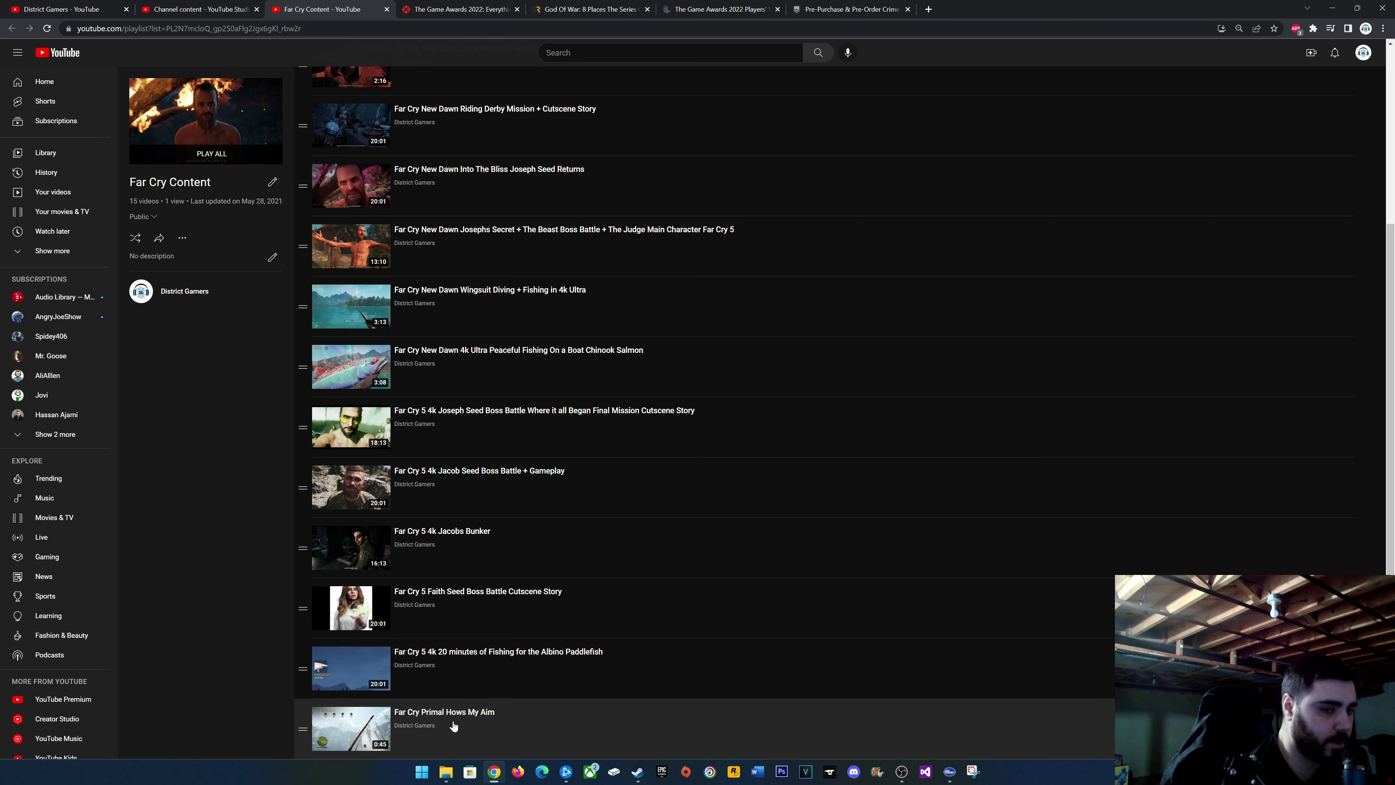
scroll(483, 709, up, 4)
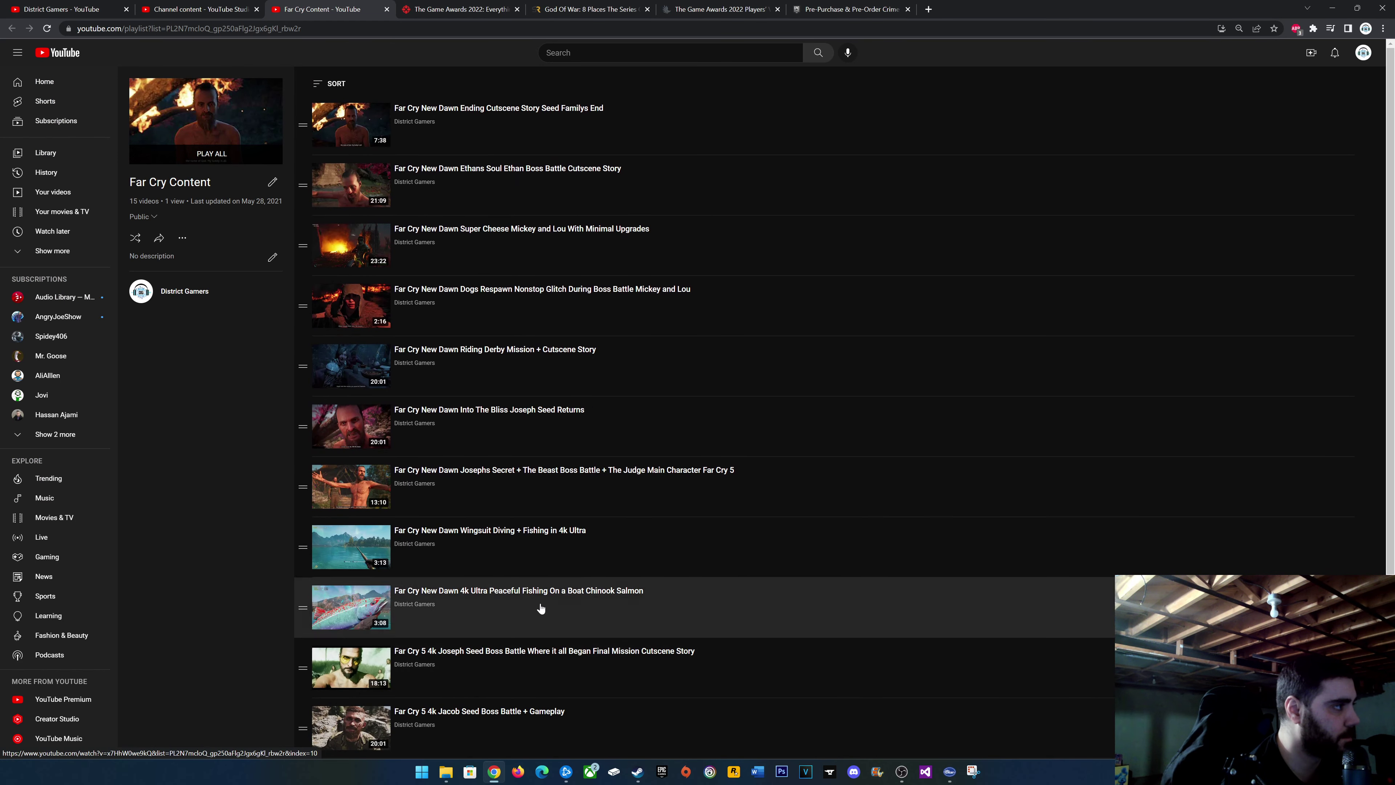
scroll(574, 160, down, 4)
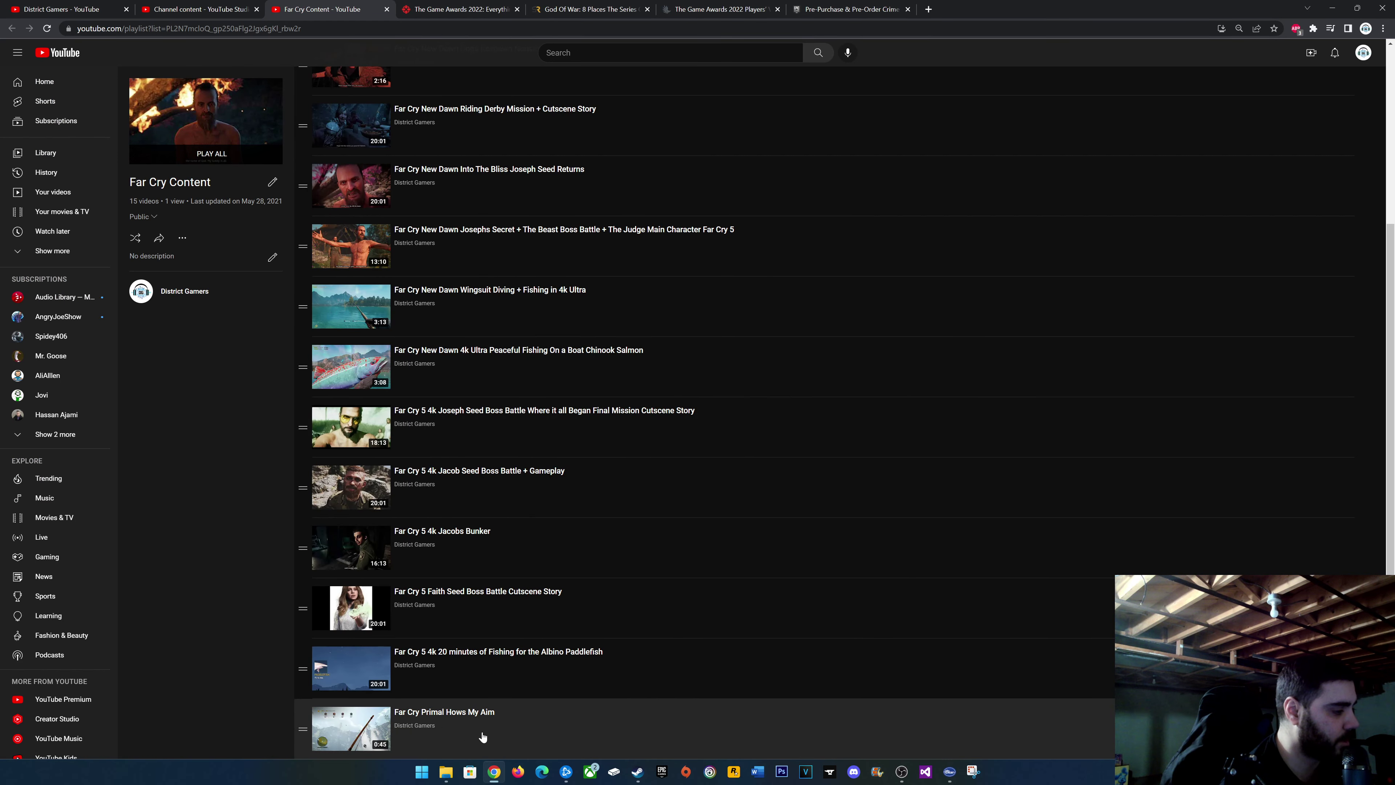
click(387, 10)
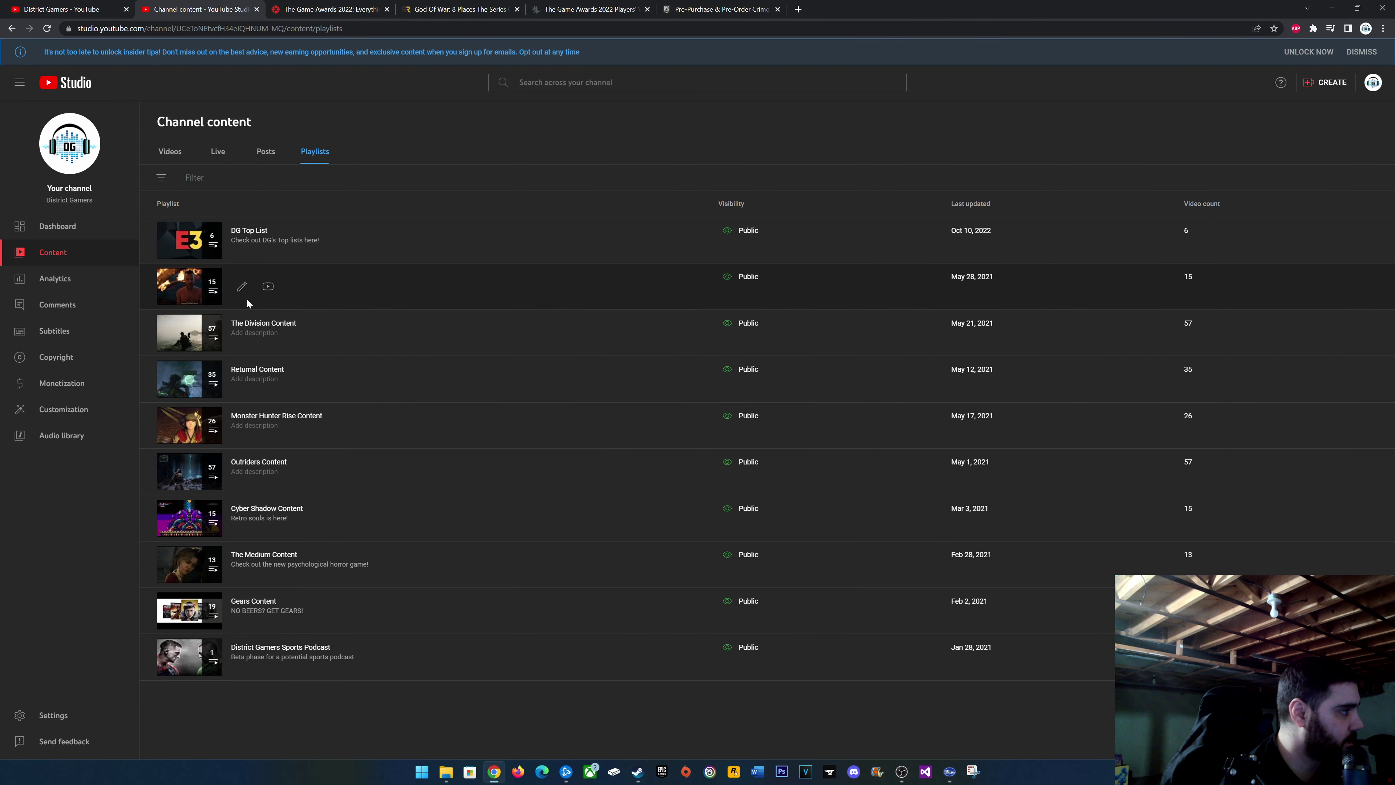
Reopen the Far Cry Content playlist on YouTube, delete it, and close its tab.
click(268, 286)
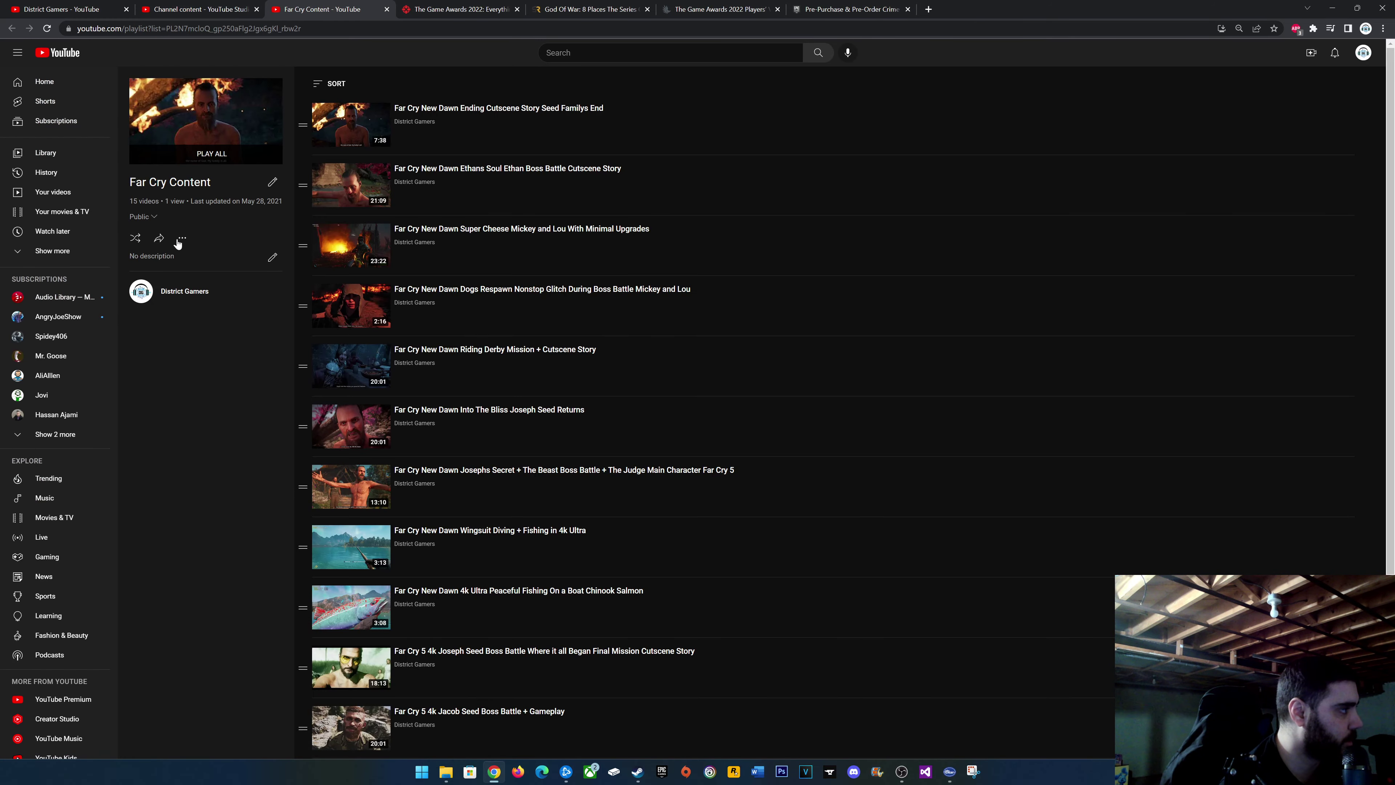
click(181, 237)
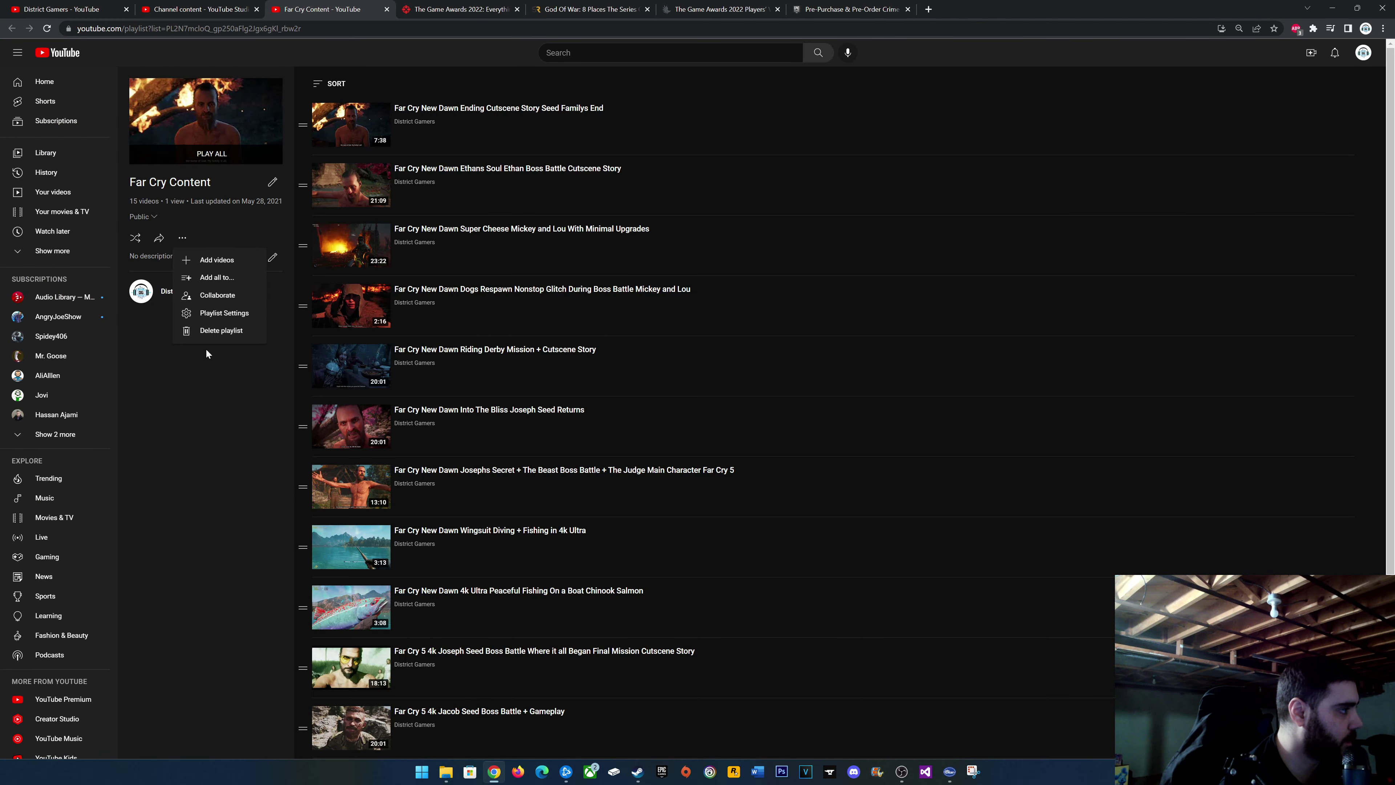
click(220, 331)
click(792, 432)
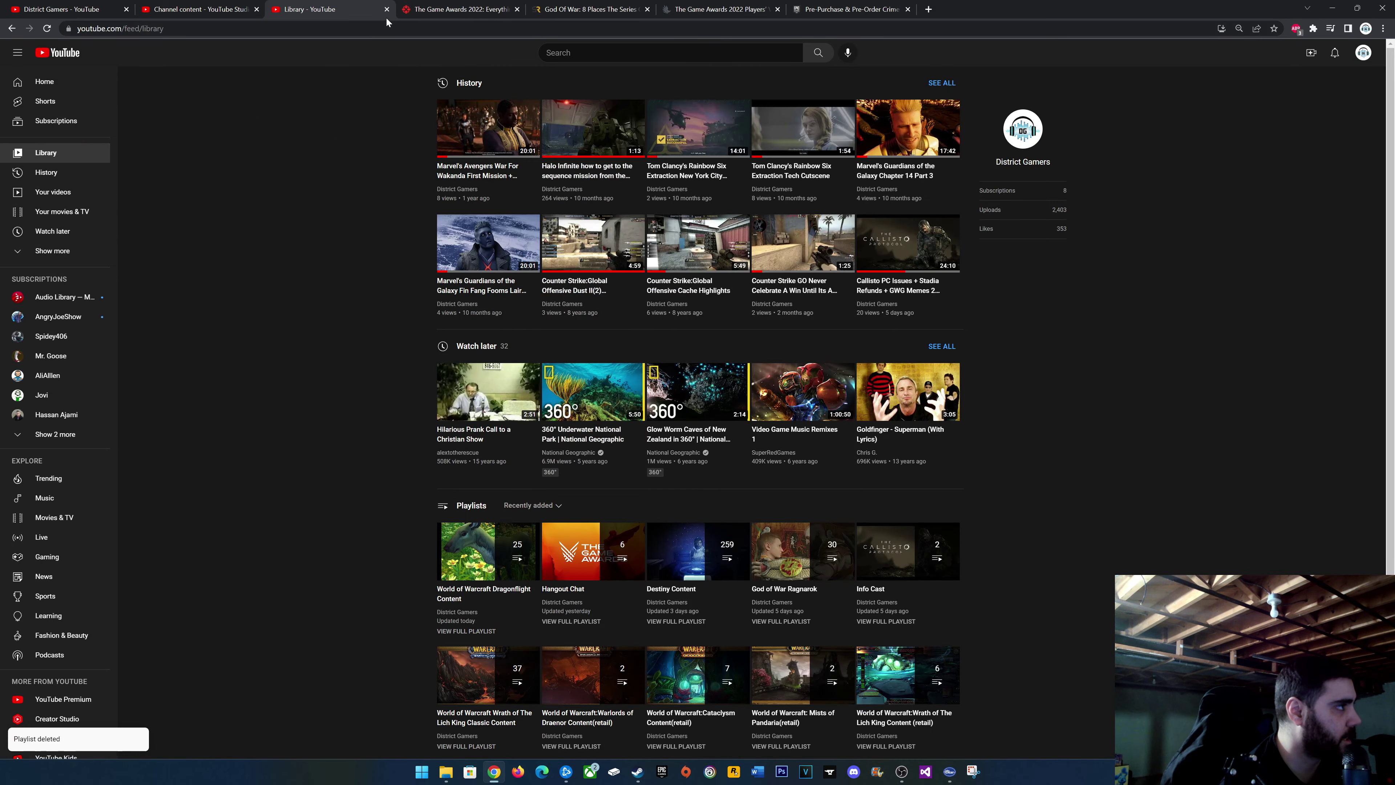
click(387, 10)
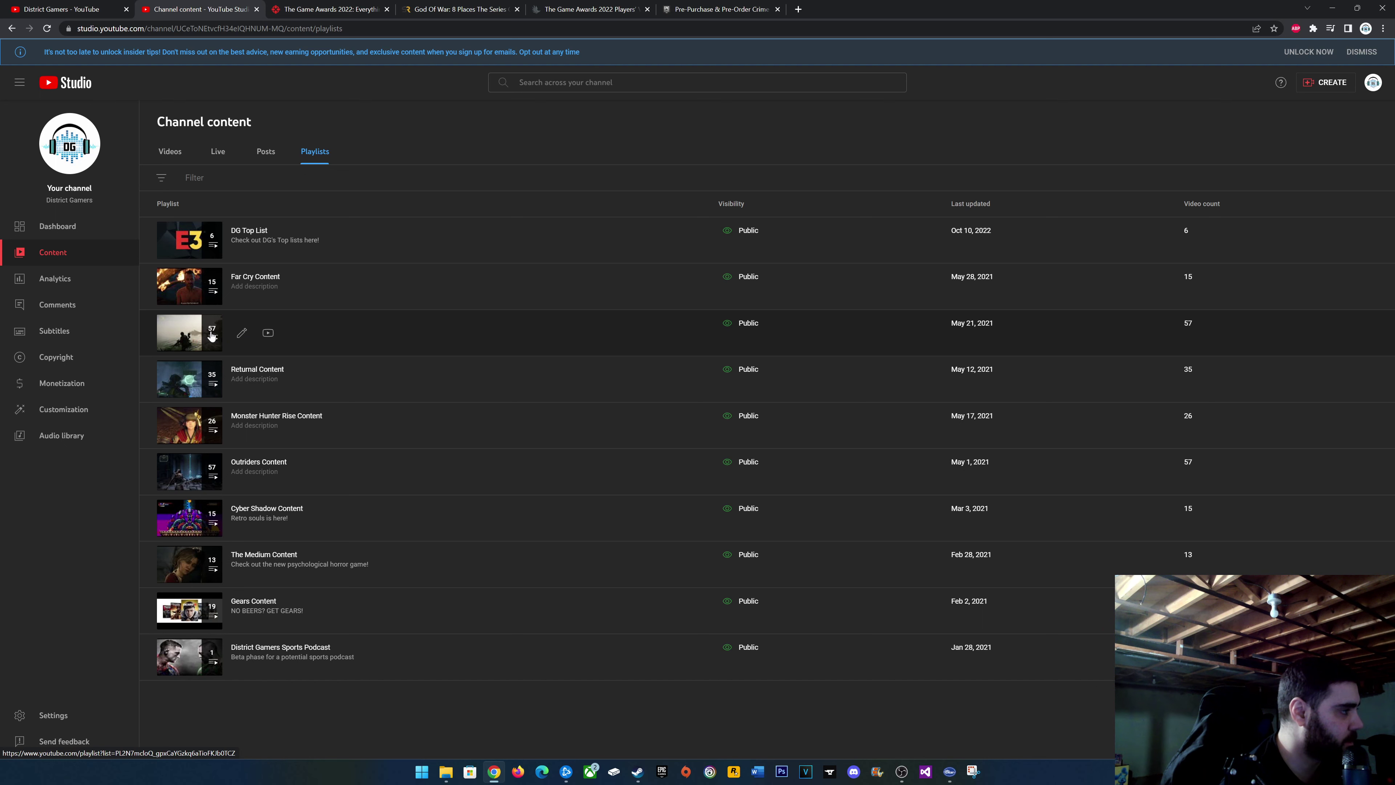
Open The Division Content playlist in a new tab, review its videos and views, and close it.
click(234, 337)
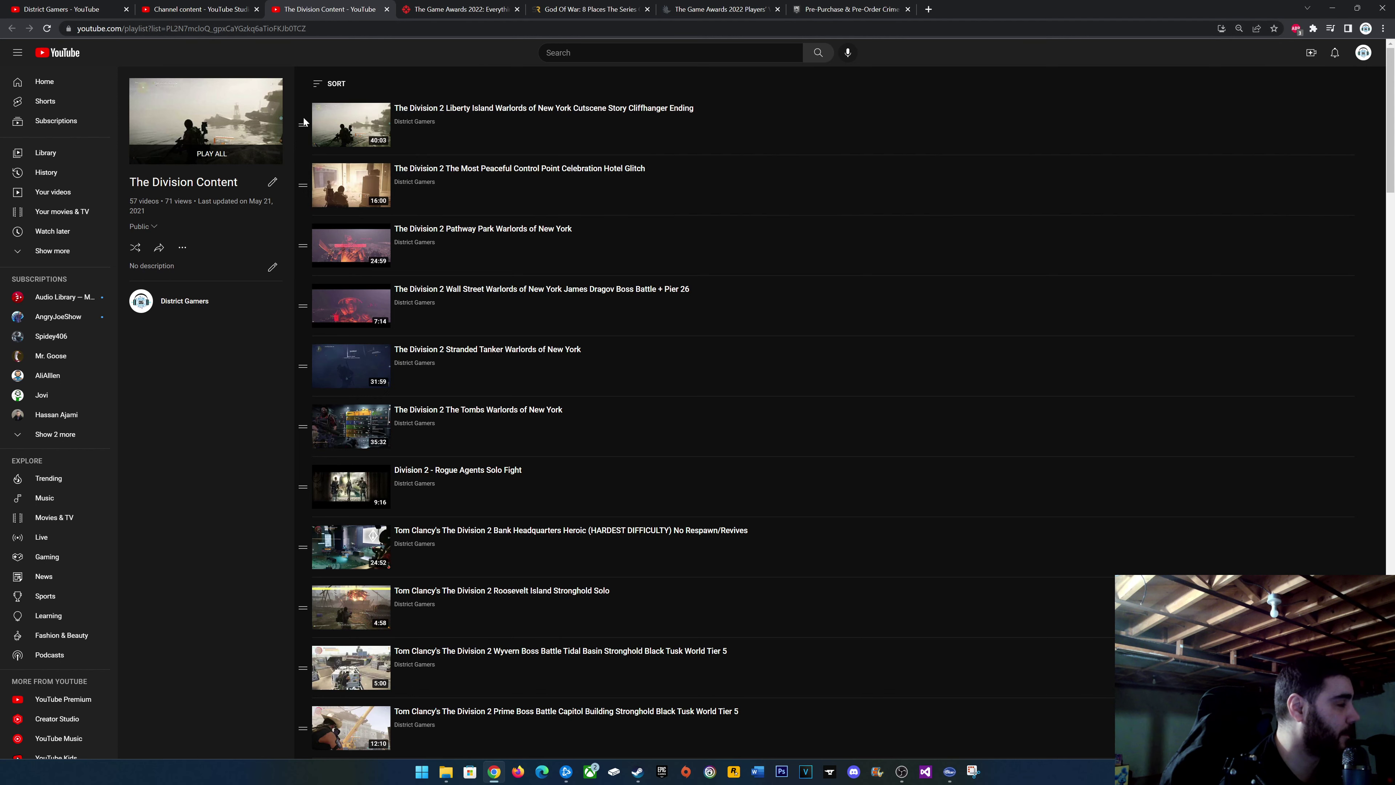
drag(130, 182, 228, 188)
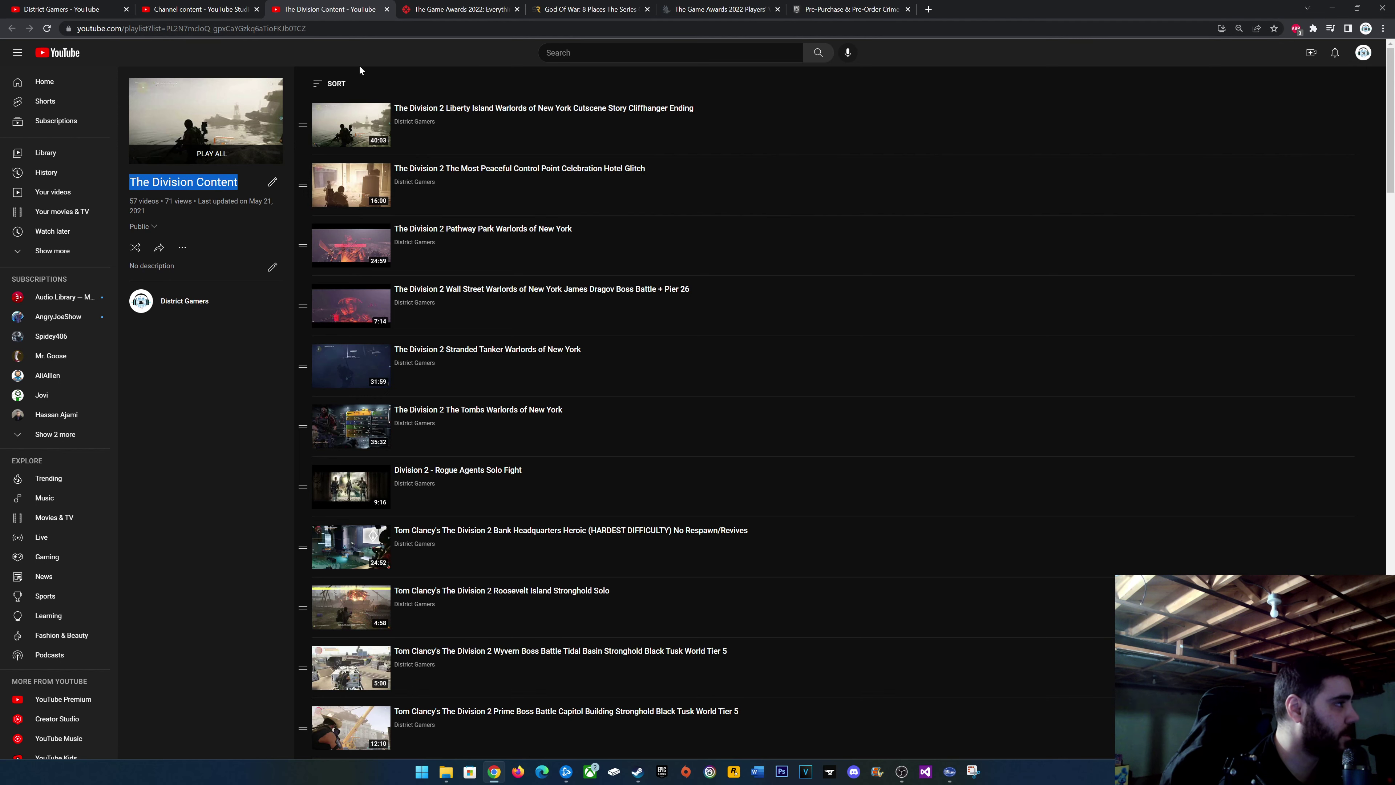
click(387, 9)
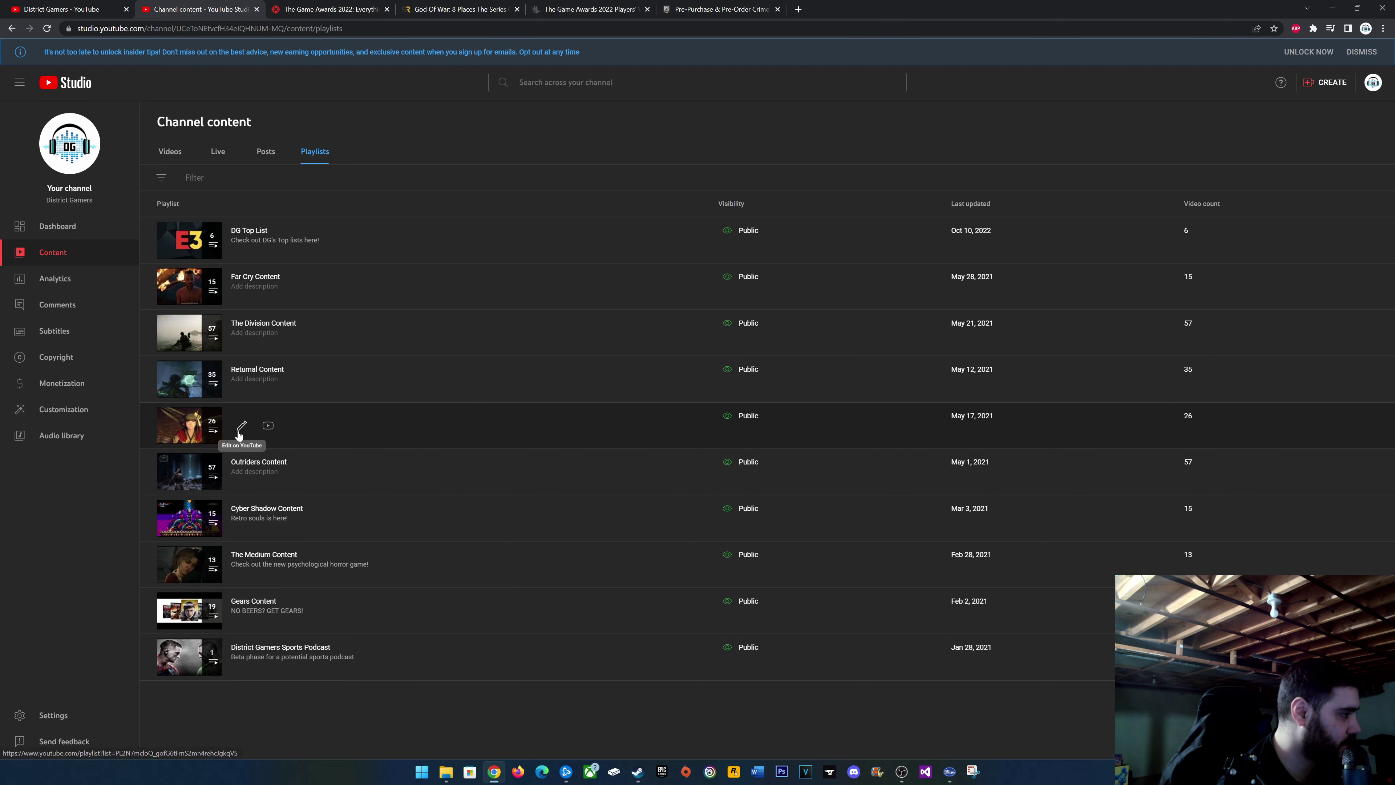
Open the Monster Hunter Rise Content playlist in a new tab, review its videos, and close it.
click(242, 427)
scroll(623, 367, down, 4)
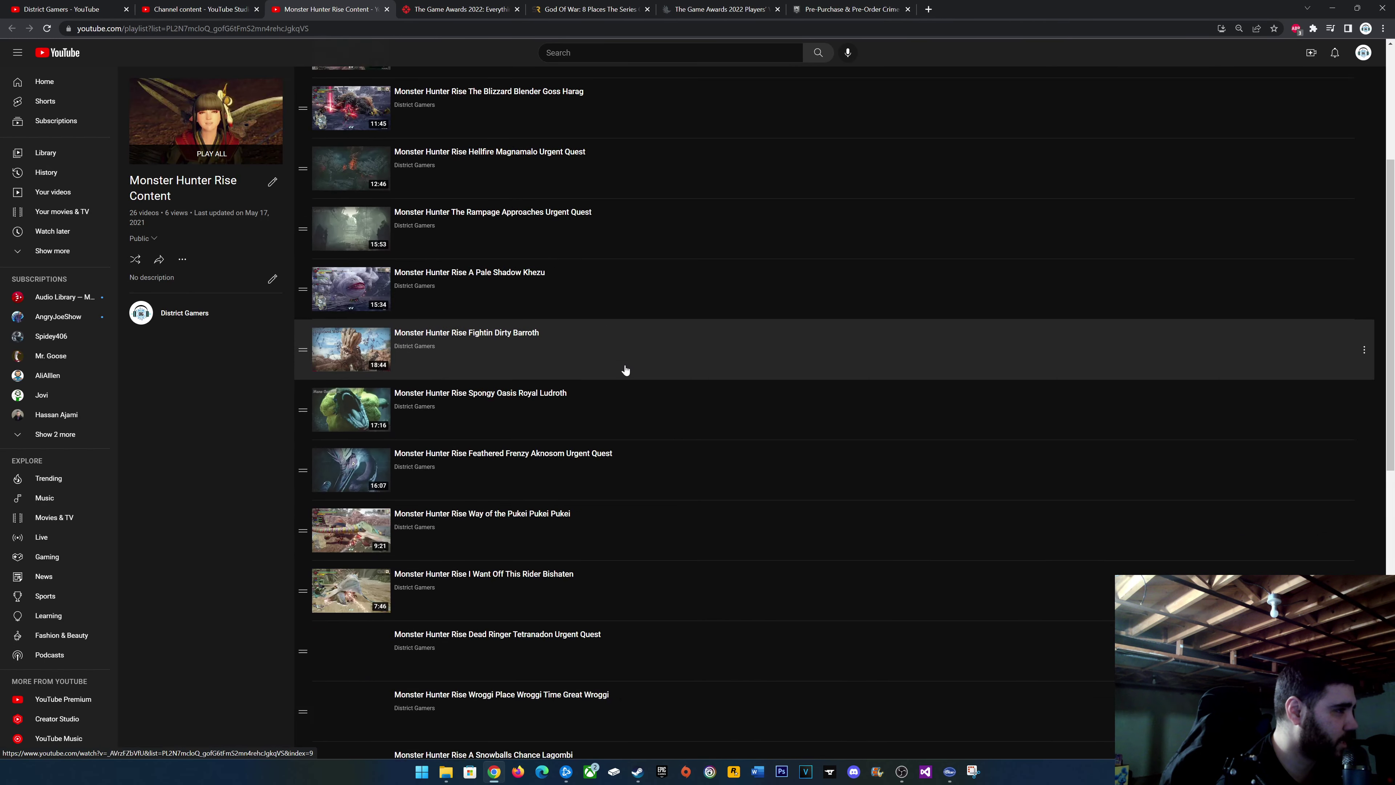
scroll(601, 414, up, 4)
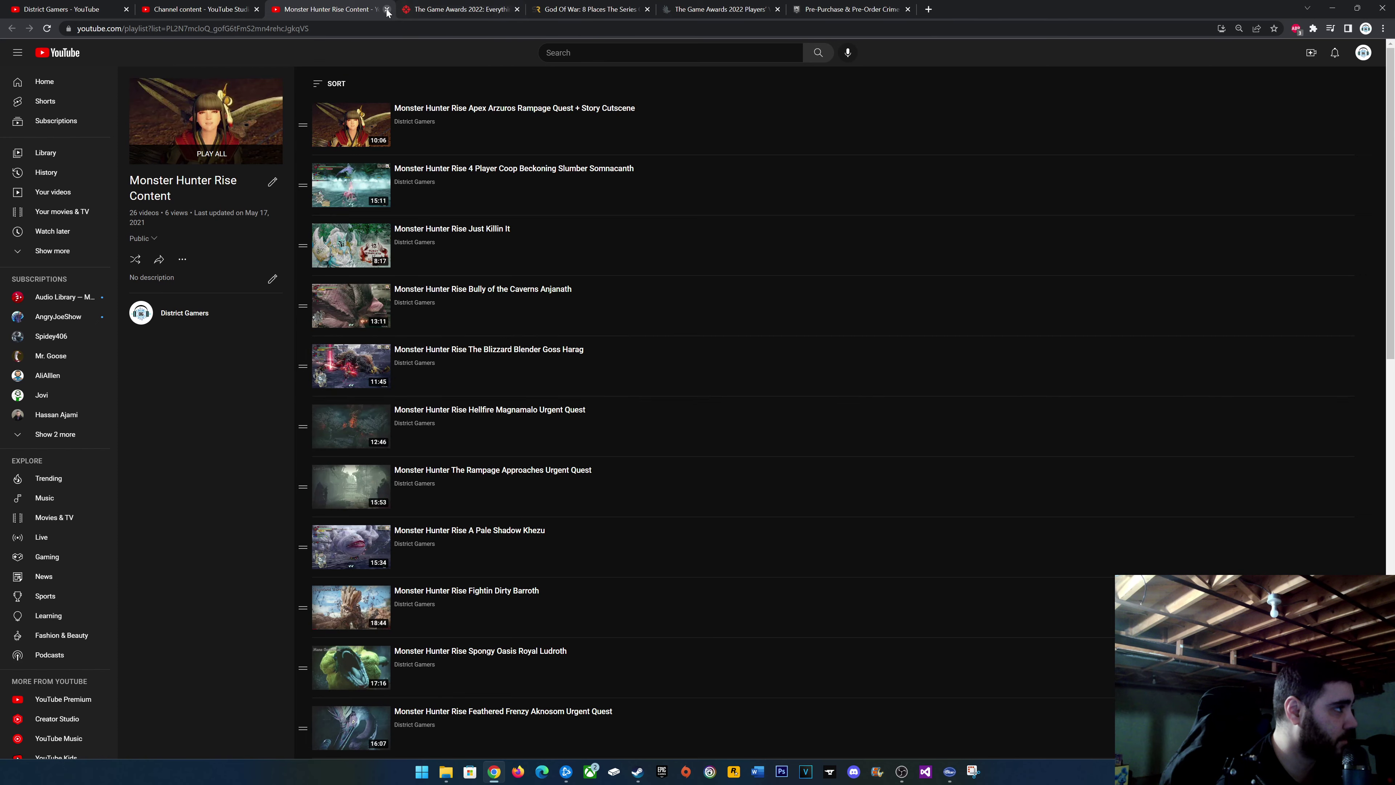
click(387, 9)
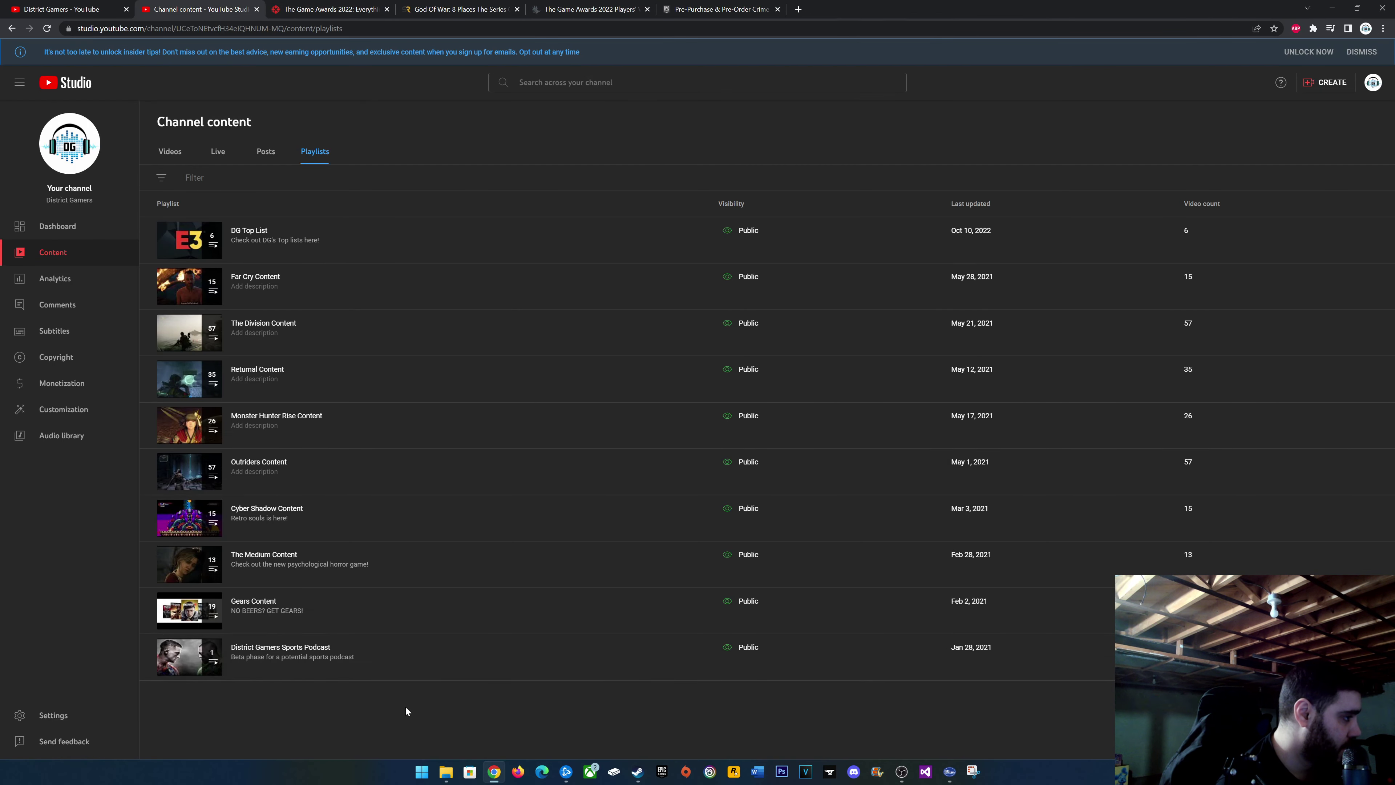
Open the Outriders Content playlist in a new tab, review its videos, and close it.
mouse_move(248, 433)
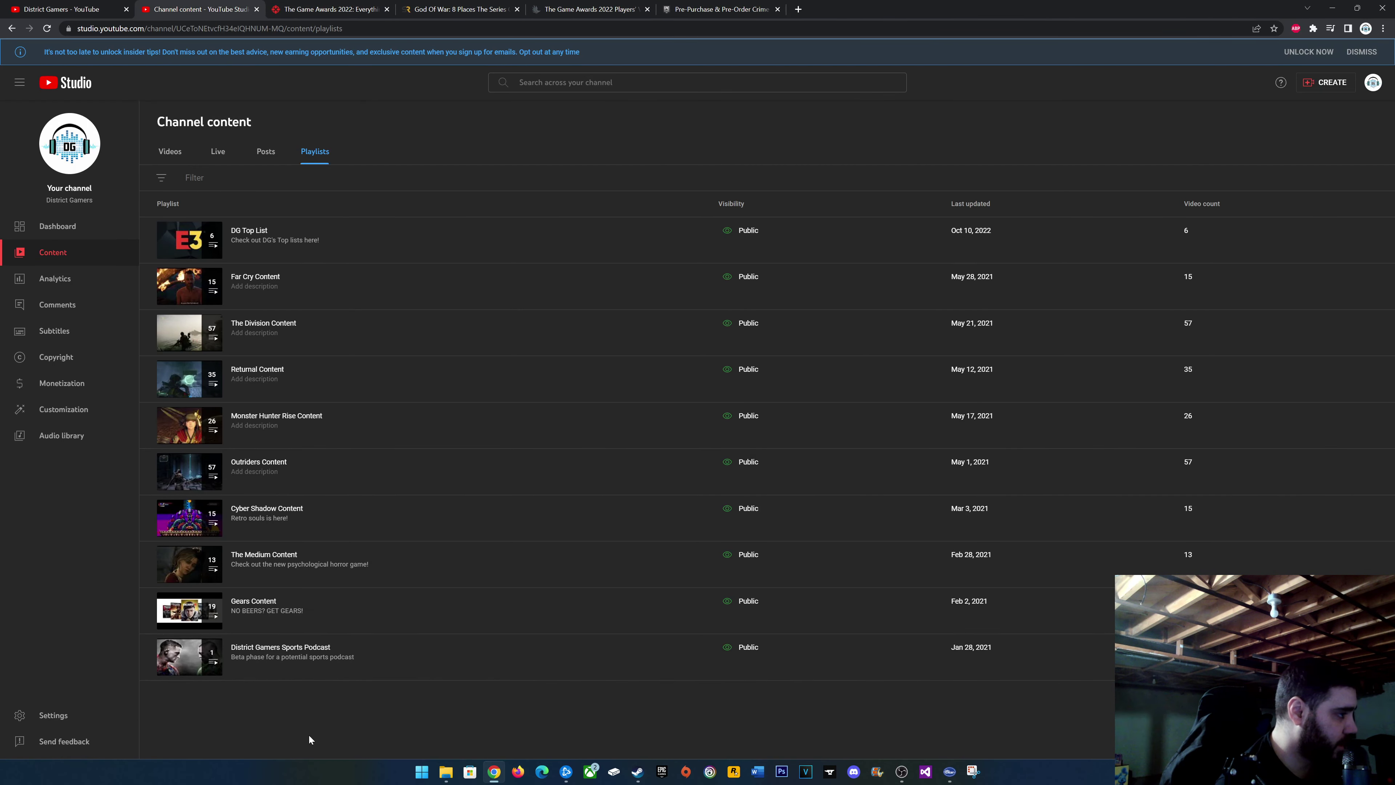
mouse_move(222, 479)
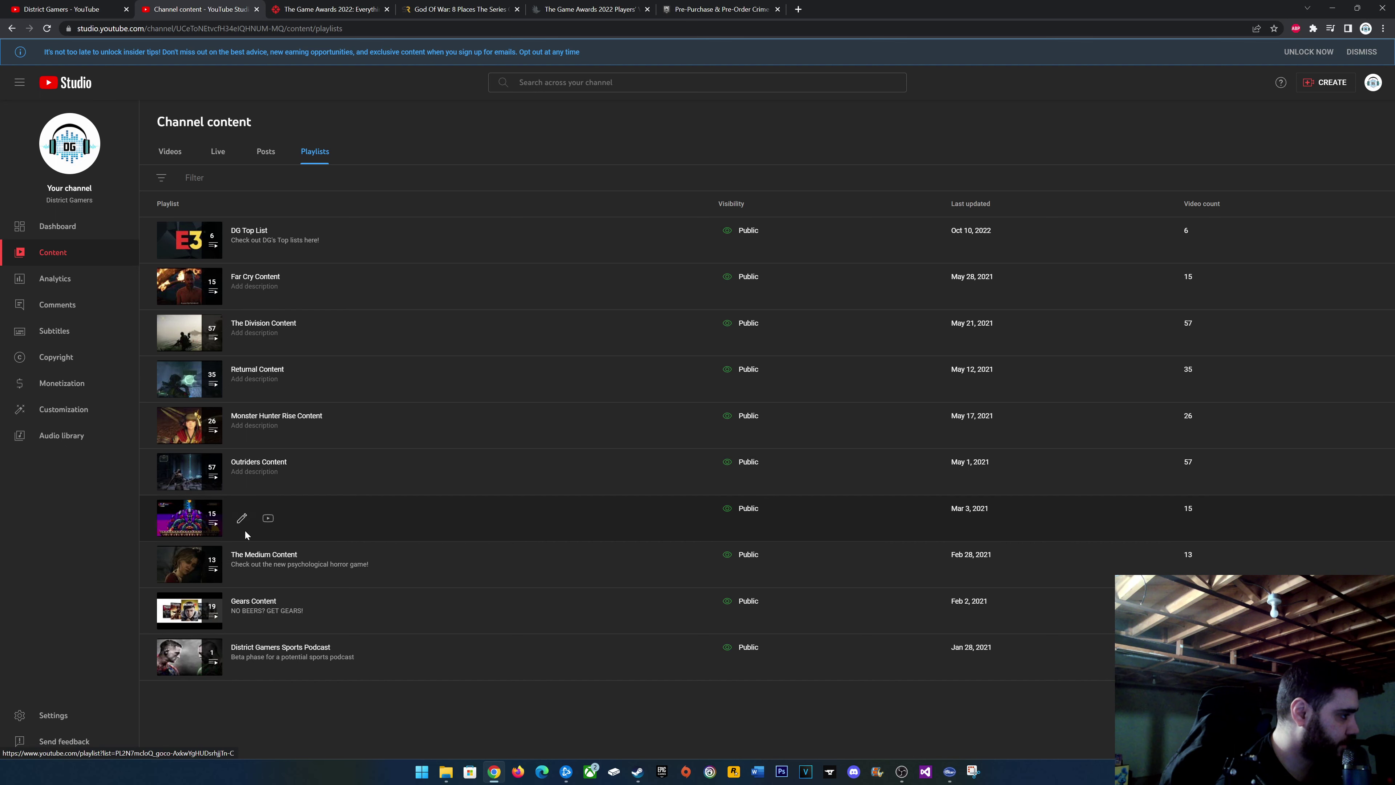
click(222, 479)
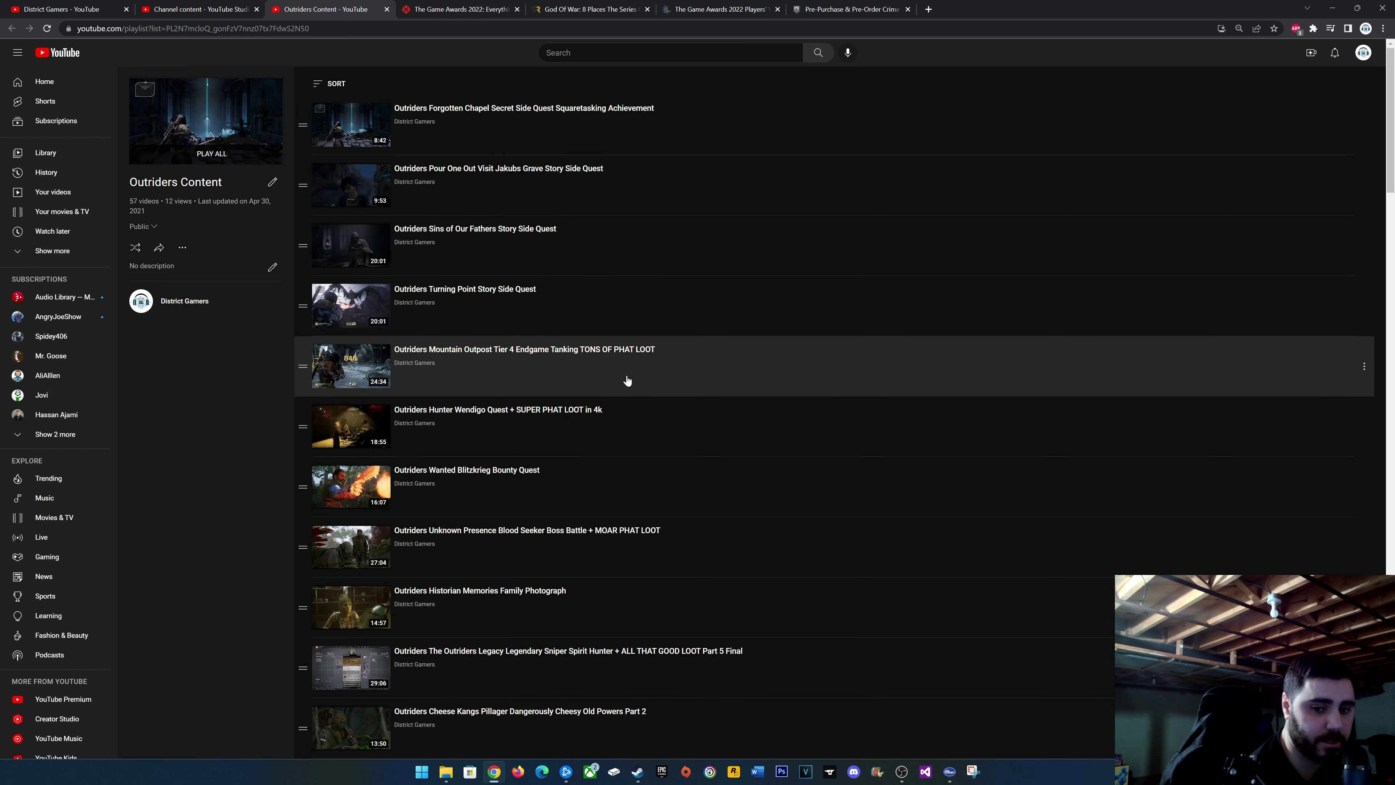
scroll(638, 427, down, 15)
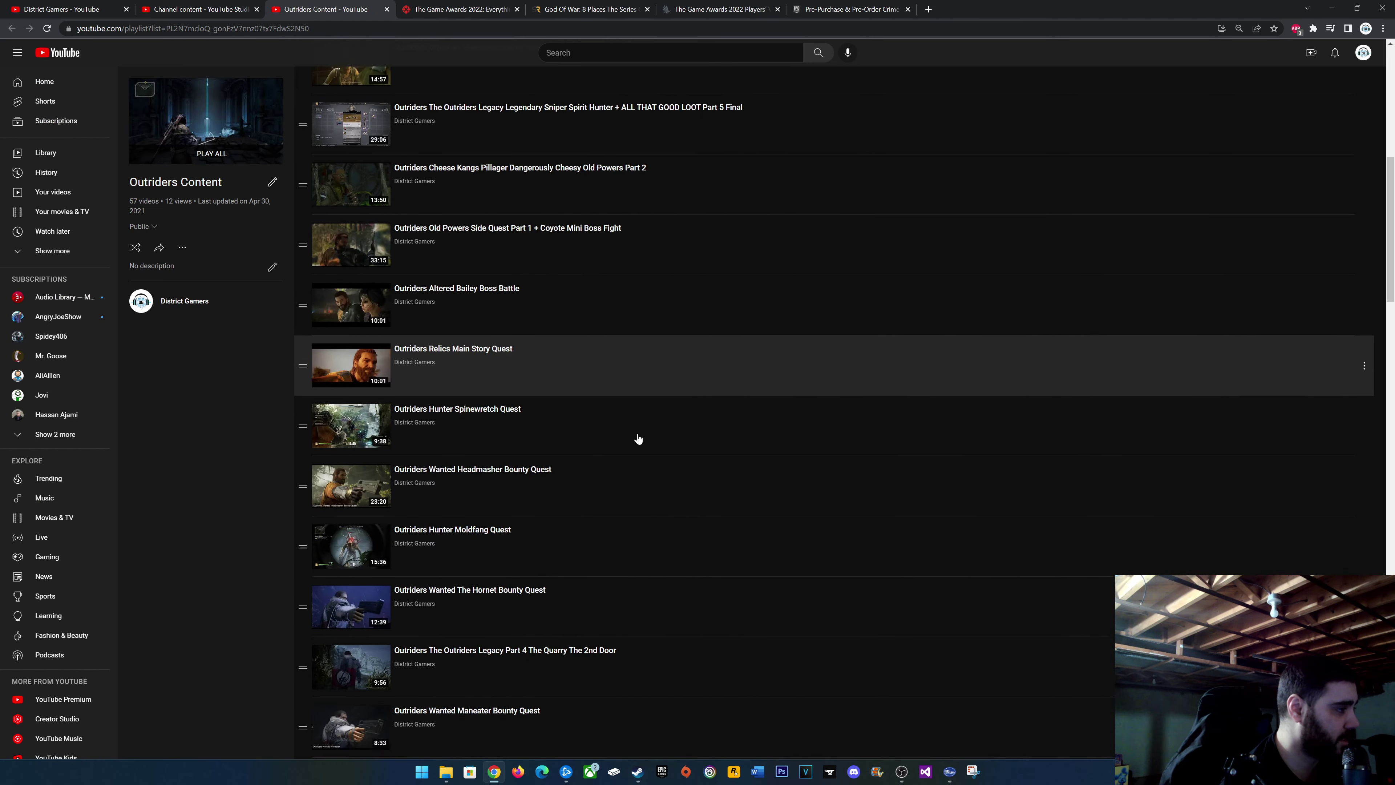
scroll(631, 459, down, 16)
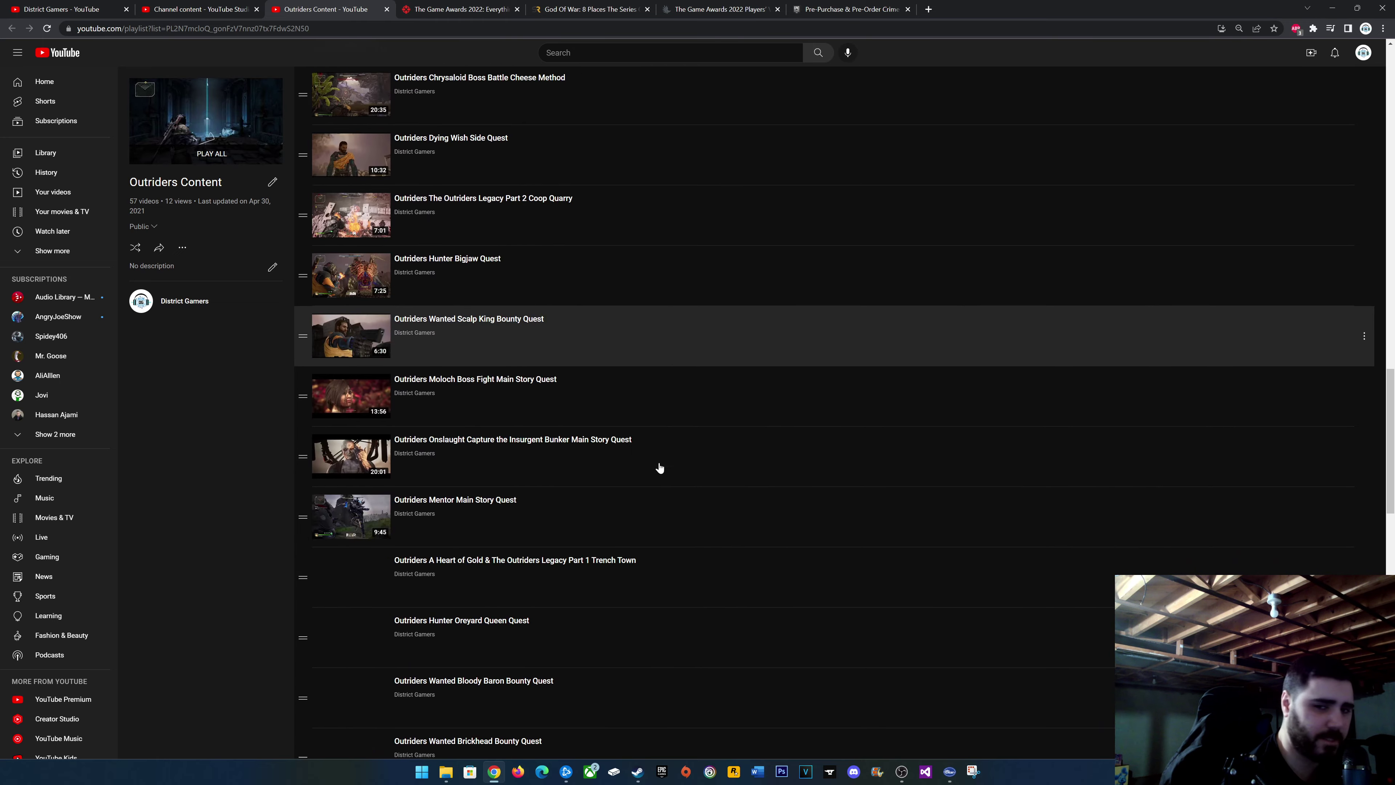
scroll(659, 478, down, 15)
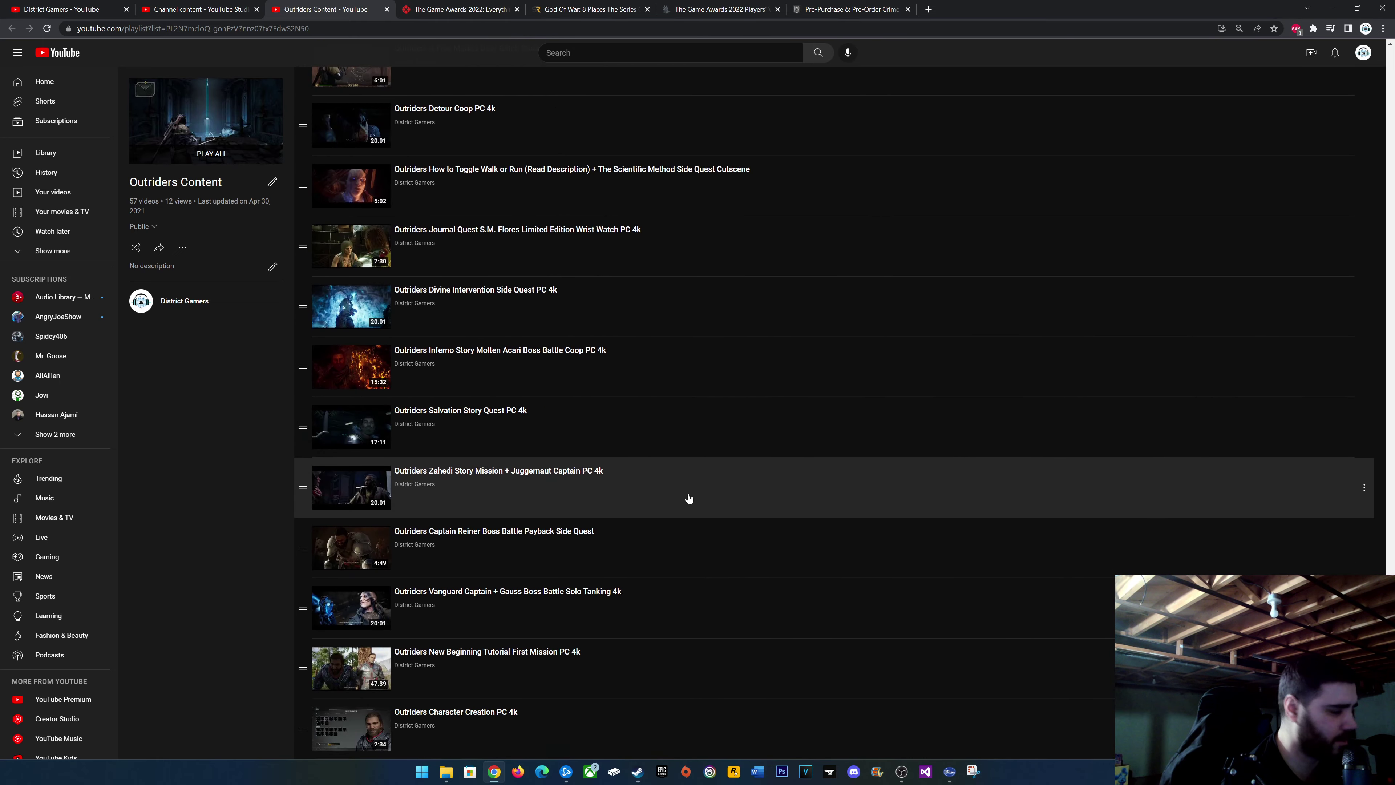
scroll(698, 483, up, 14)
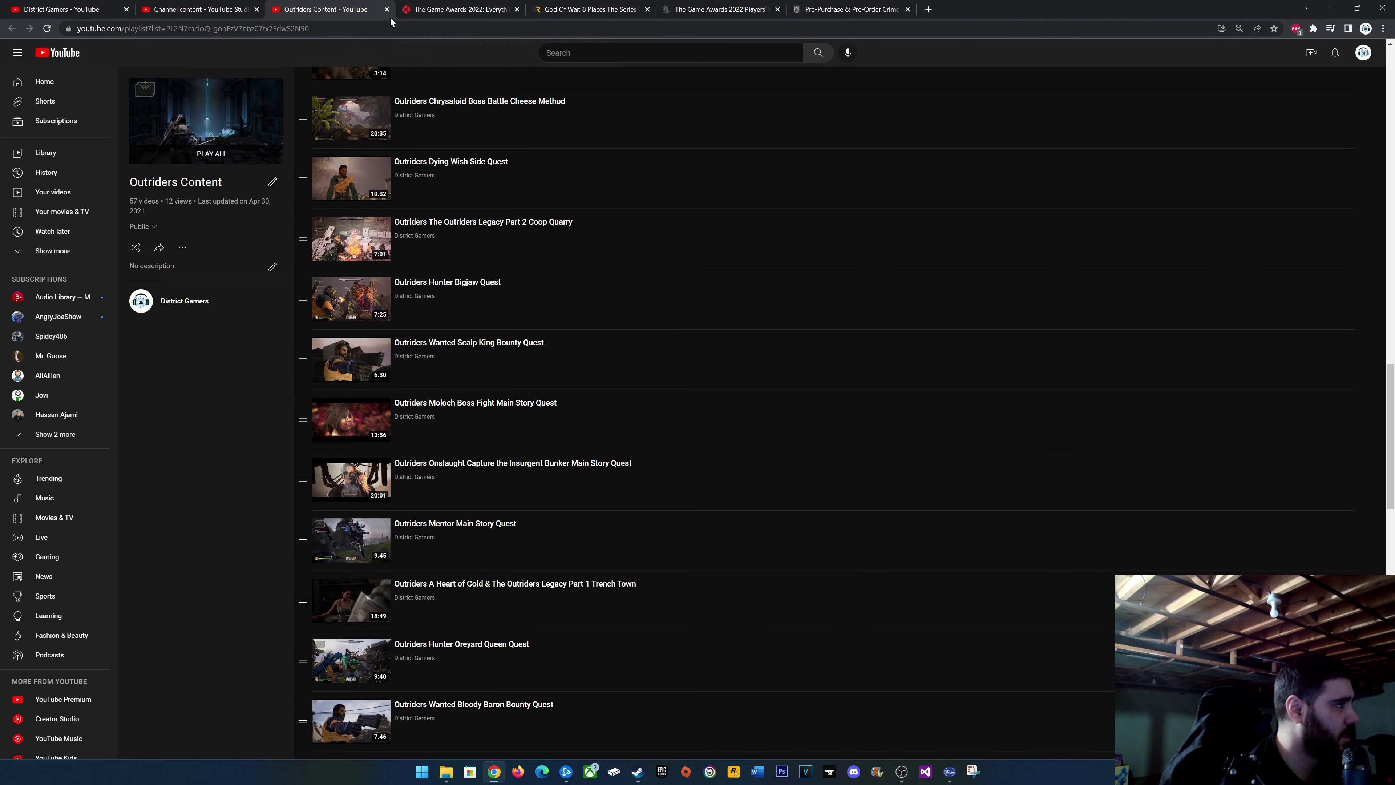
click(386, 10)
Switch to Steam, search the store for "outrider", and open the OUTRIDERS page past the age check.
click(637, 771)
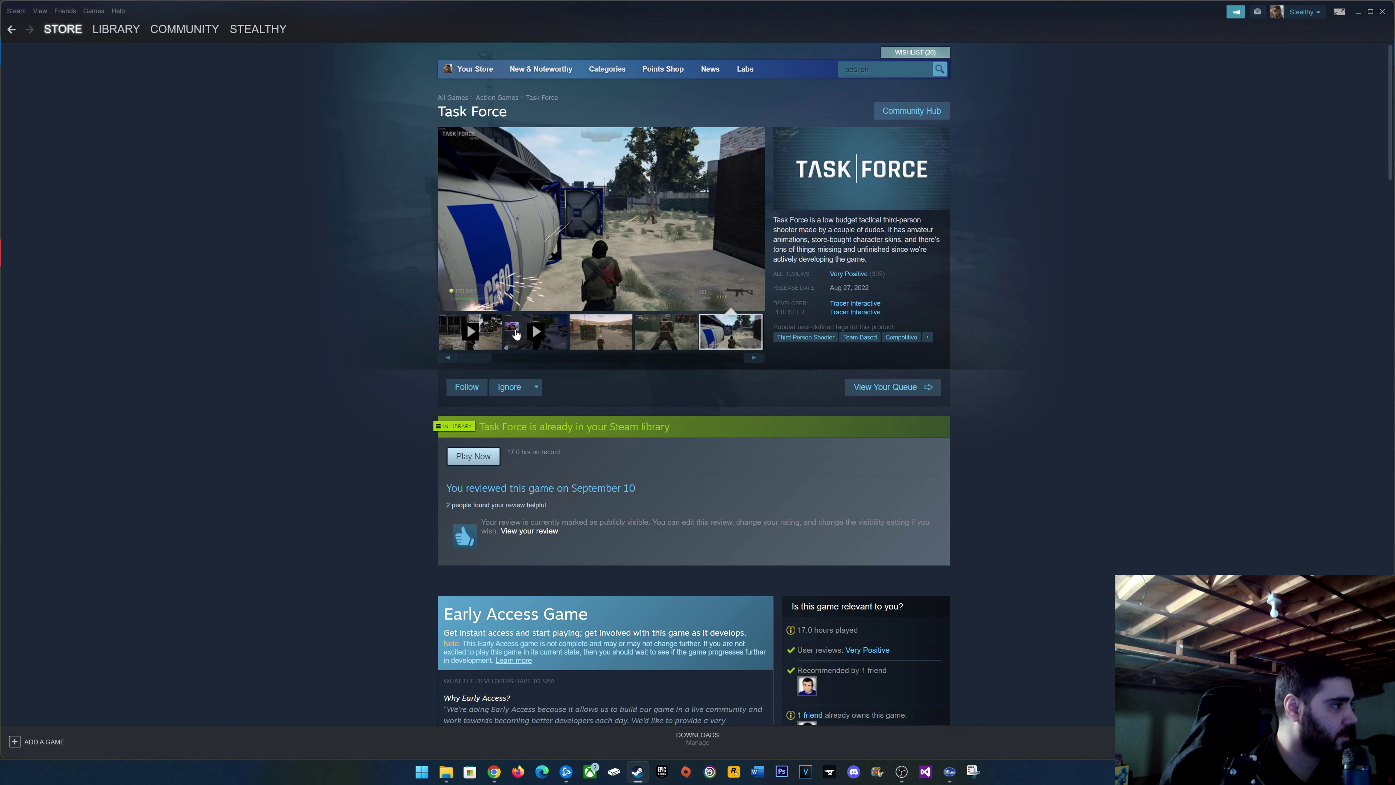
click(845, 69)
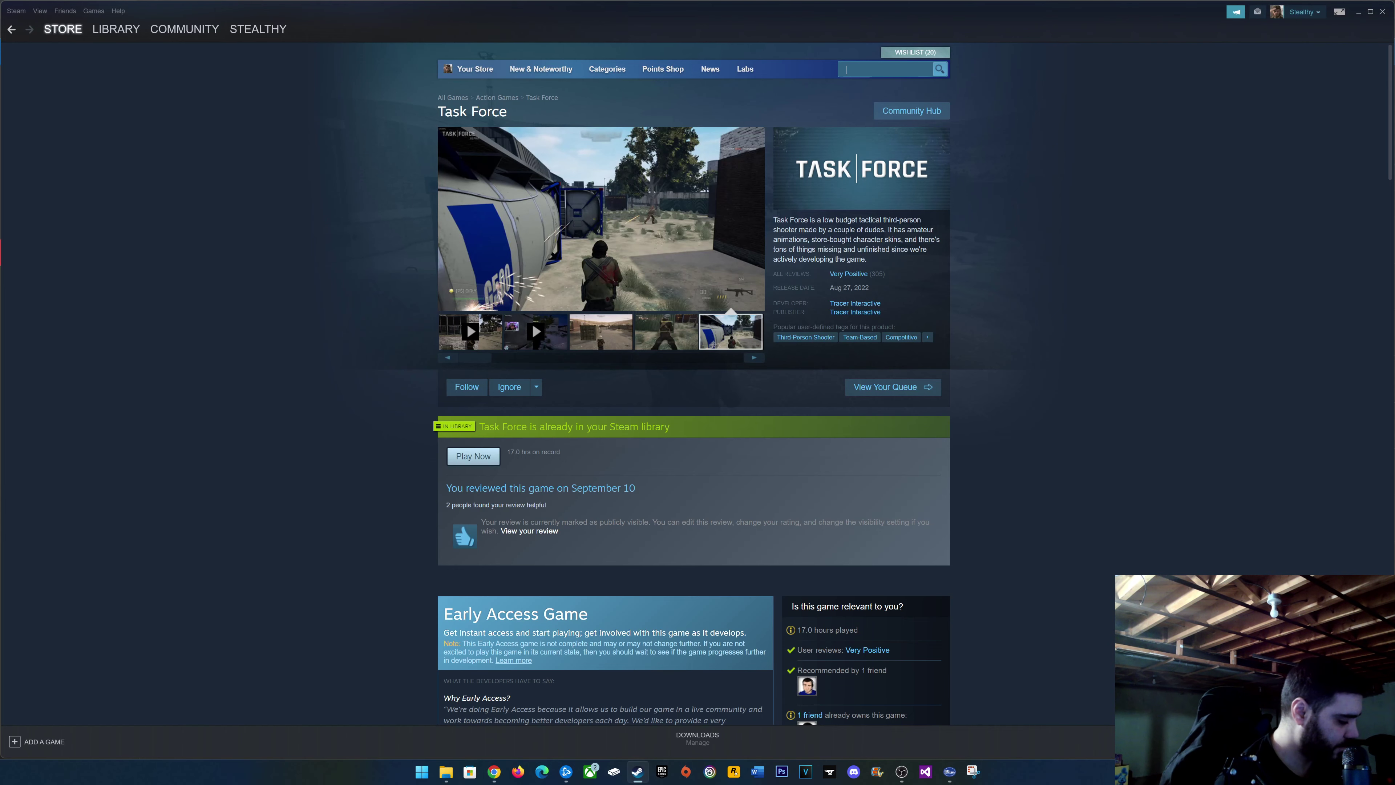
text(outrid)
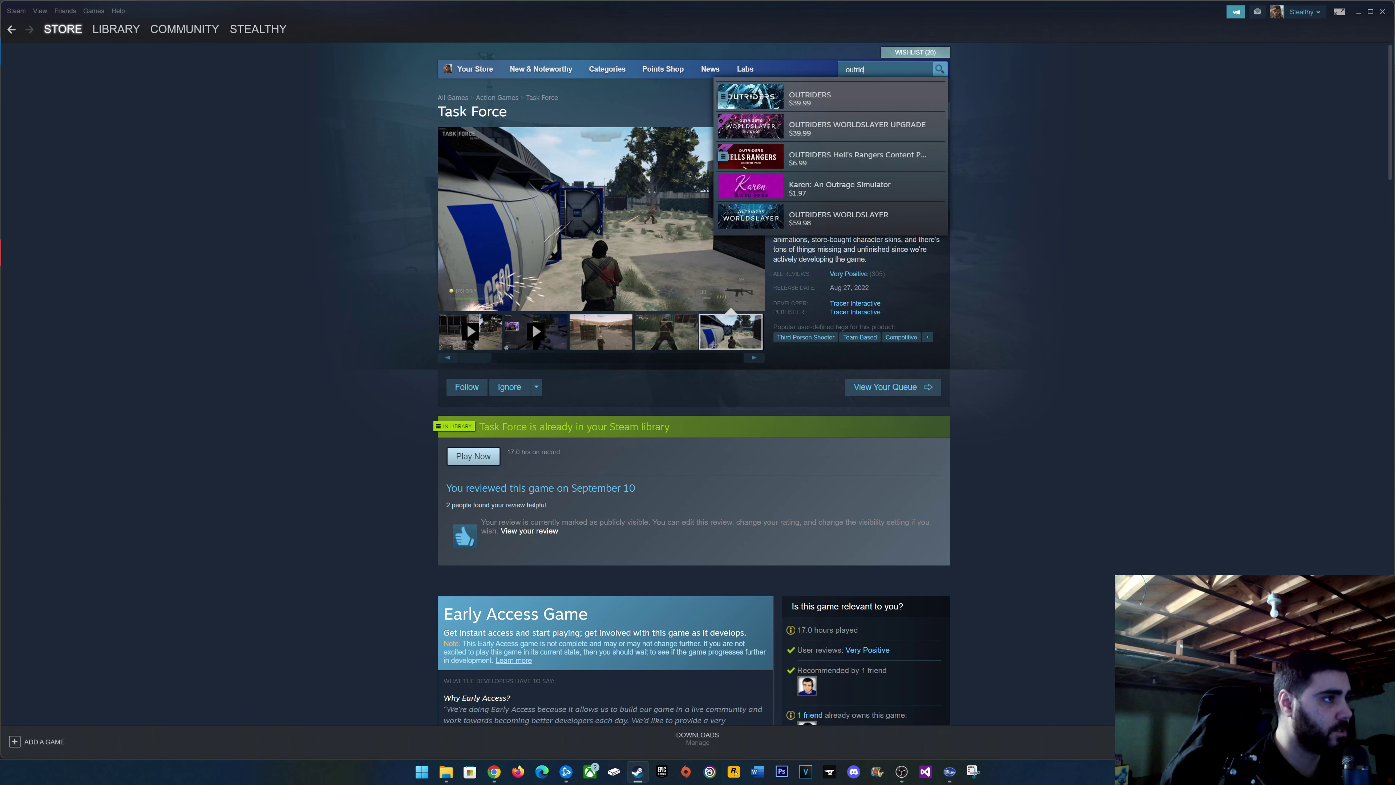
text(er)
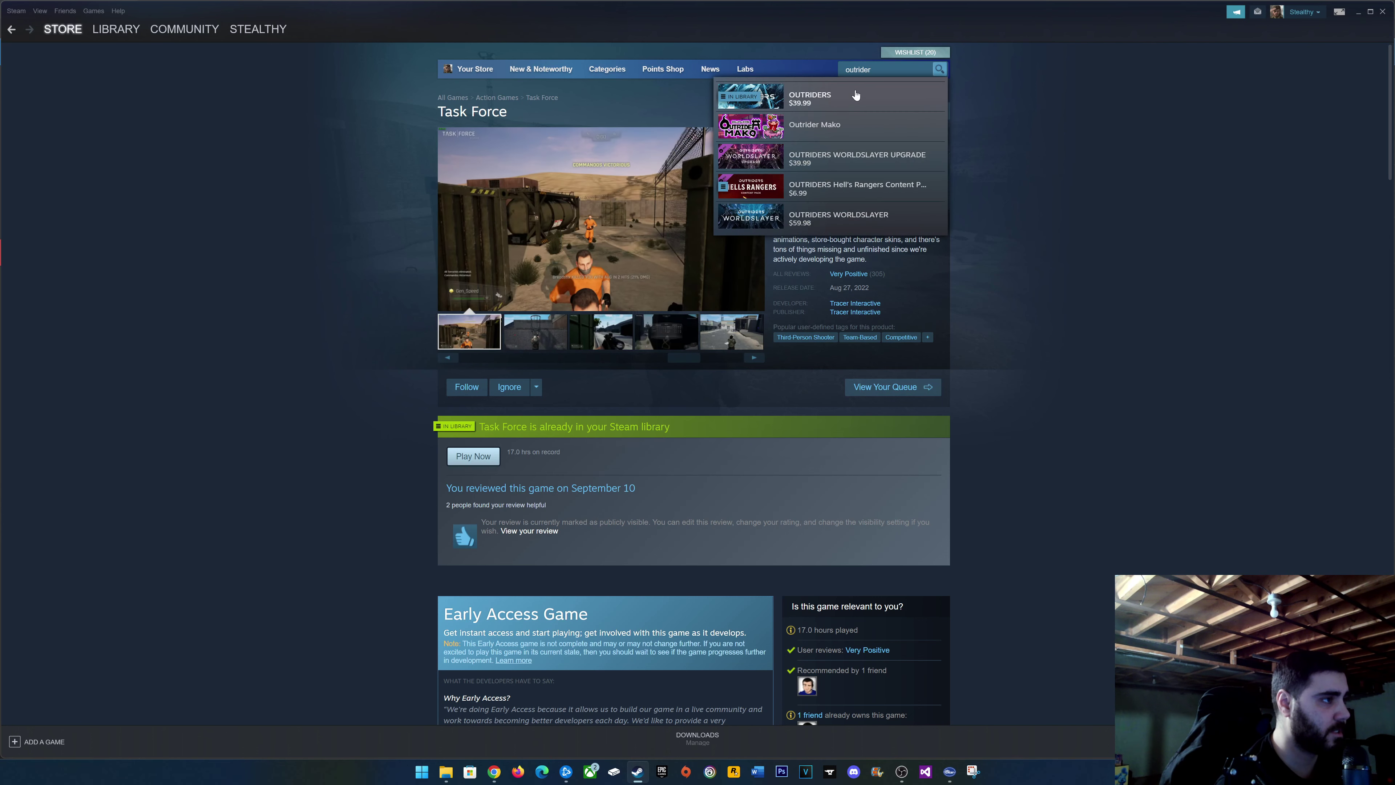
click(854, 95)
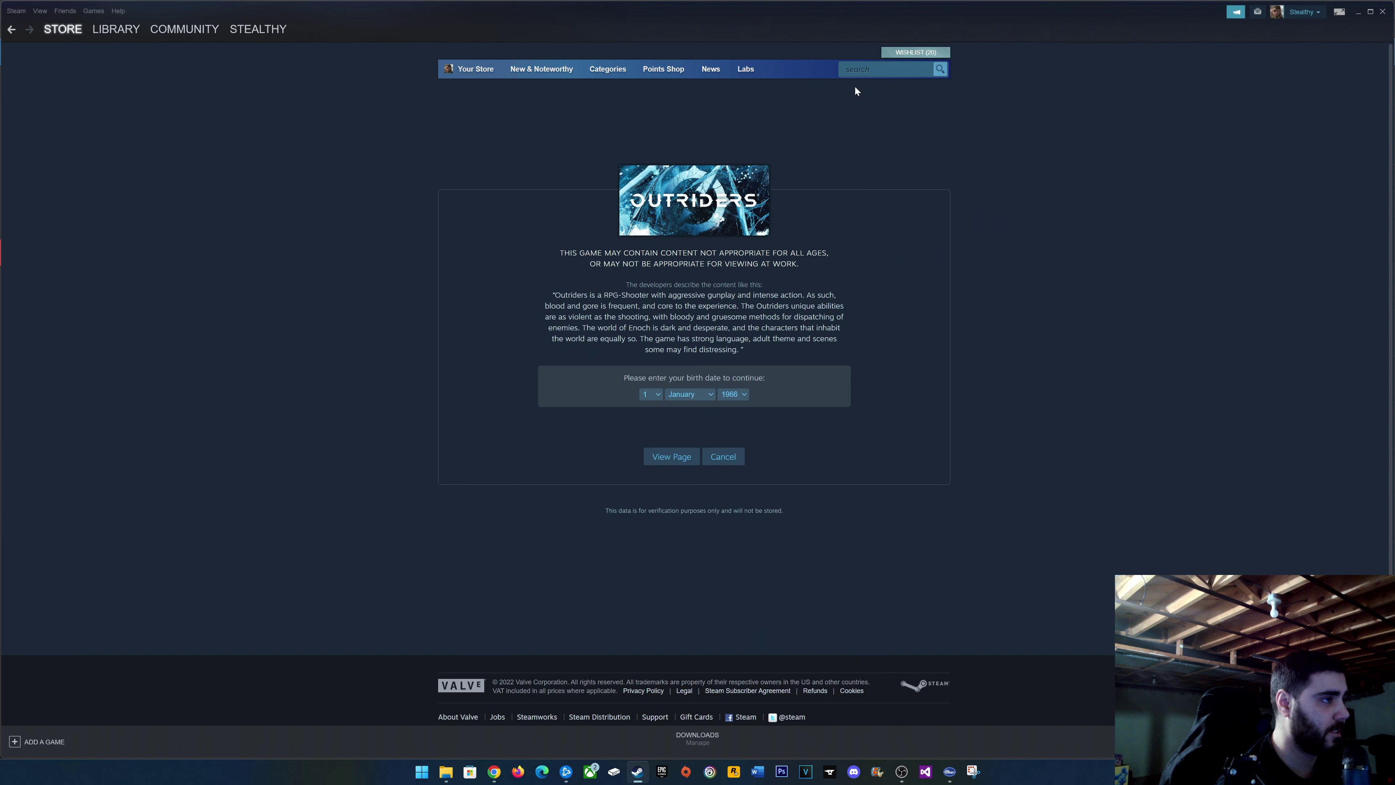
click(673, 458)
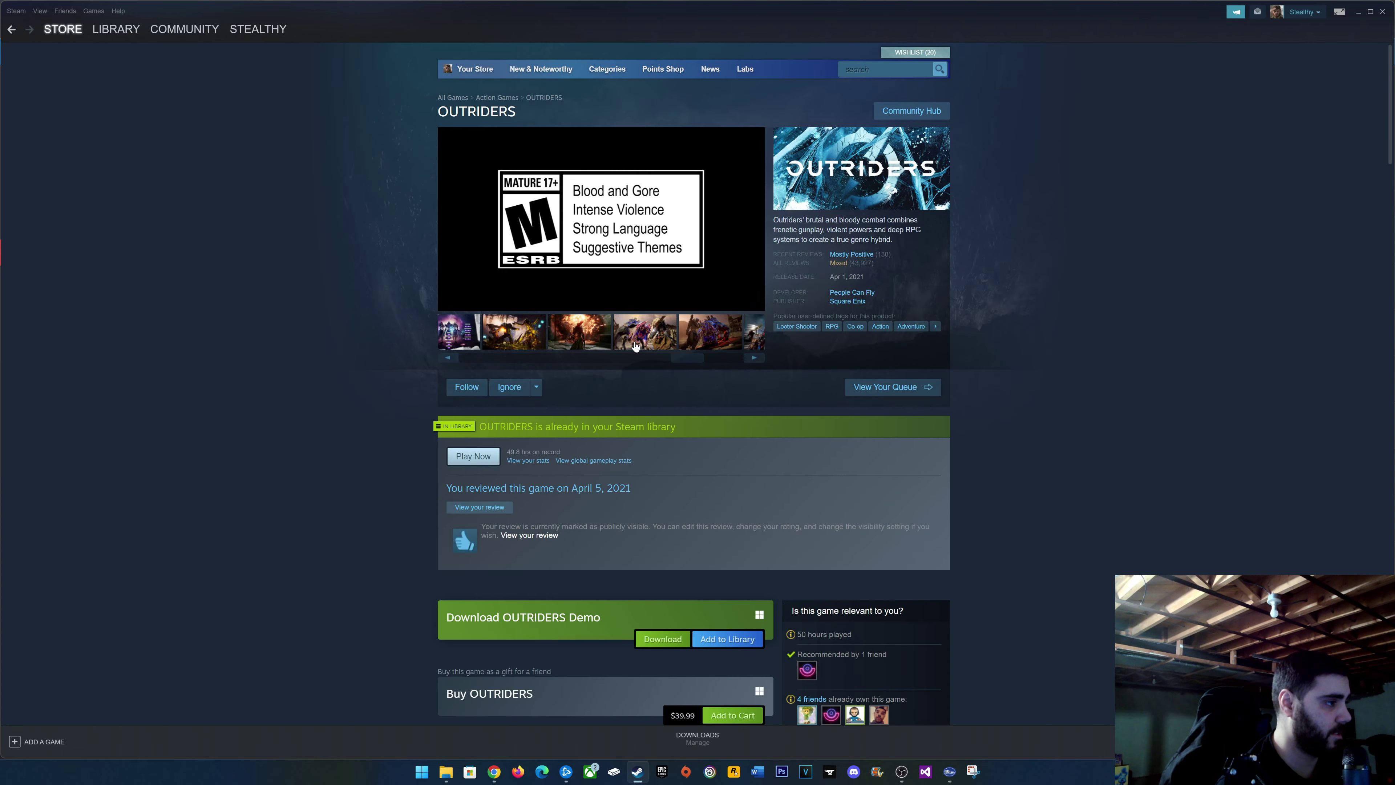
View a creature screenshot of OUTRIDERS and examine the game's purchase options and downloadable content.
click(635, 346)
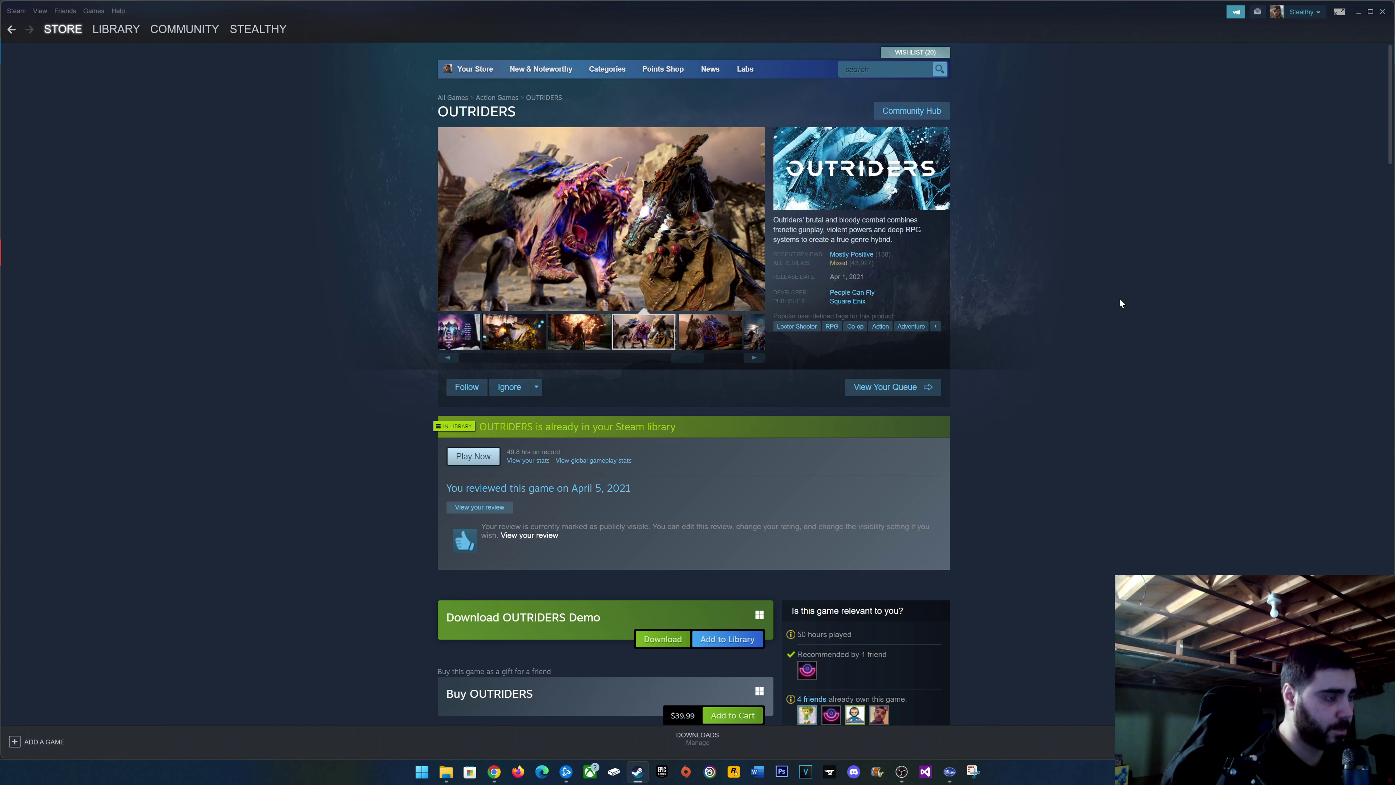
scroll(1131, 300, down, 6)
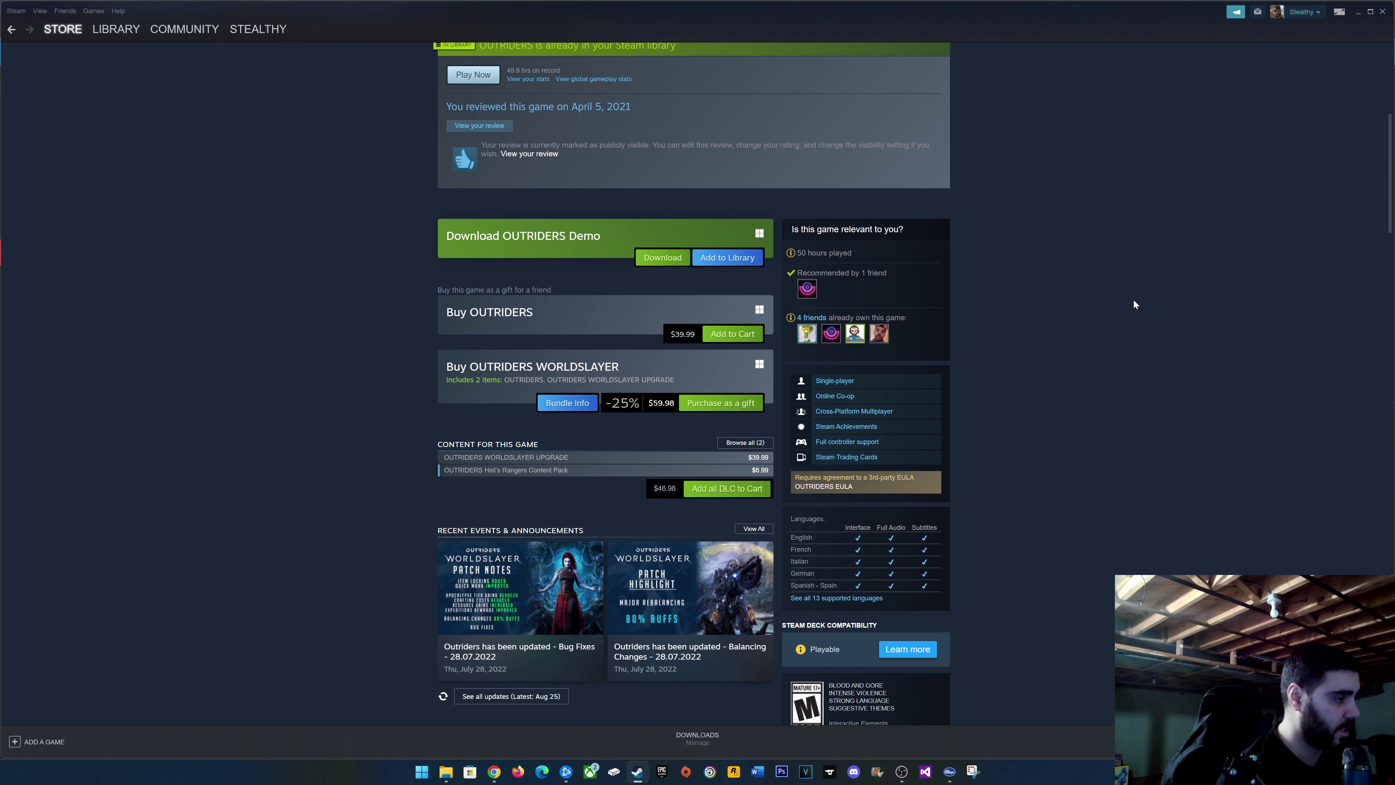
scroll(1123, 306, down, 3)
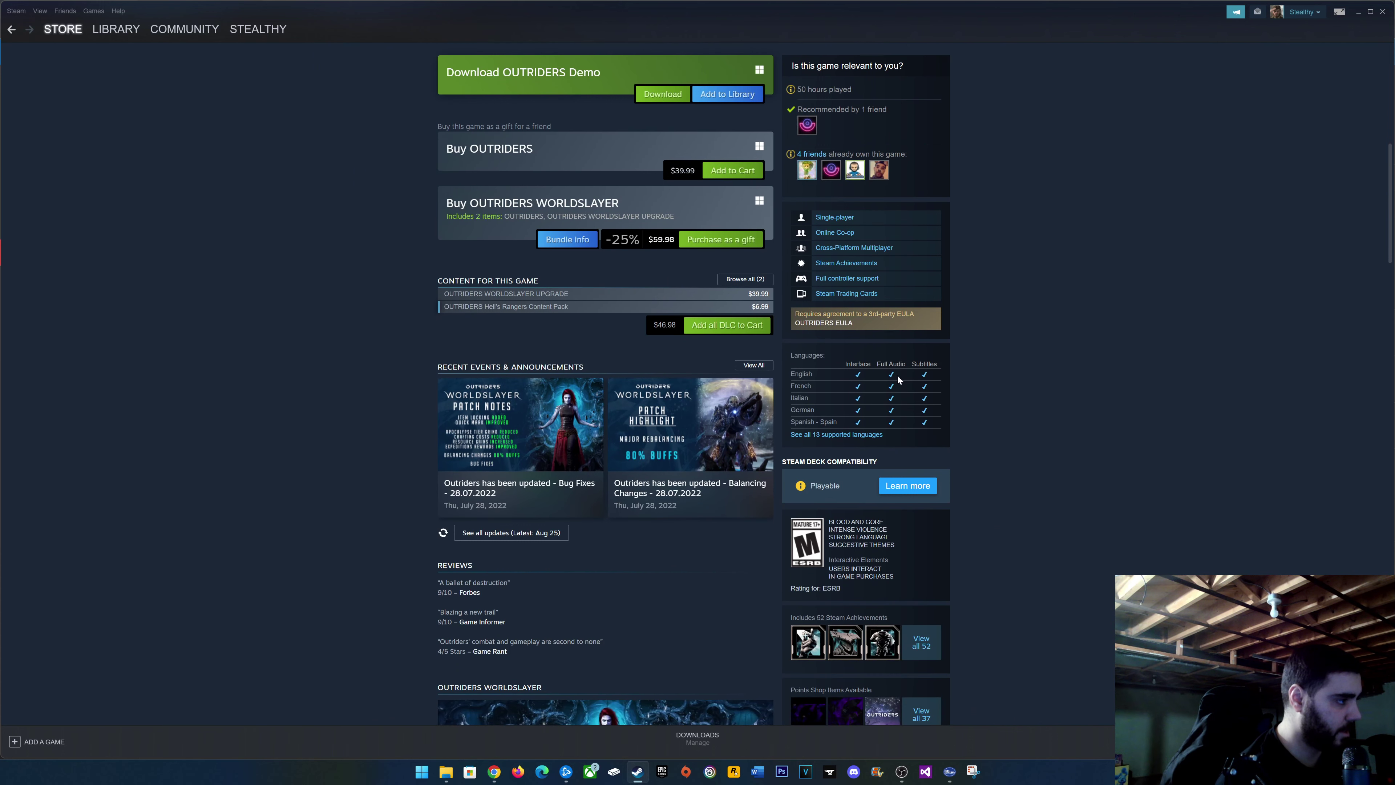
Open the OUTRIDERS WORLDSLAYER UPGRADE page, check its price, and return to the base game's page.
click(516, 294)
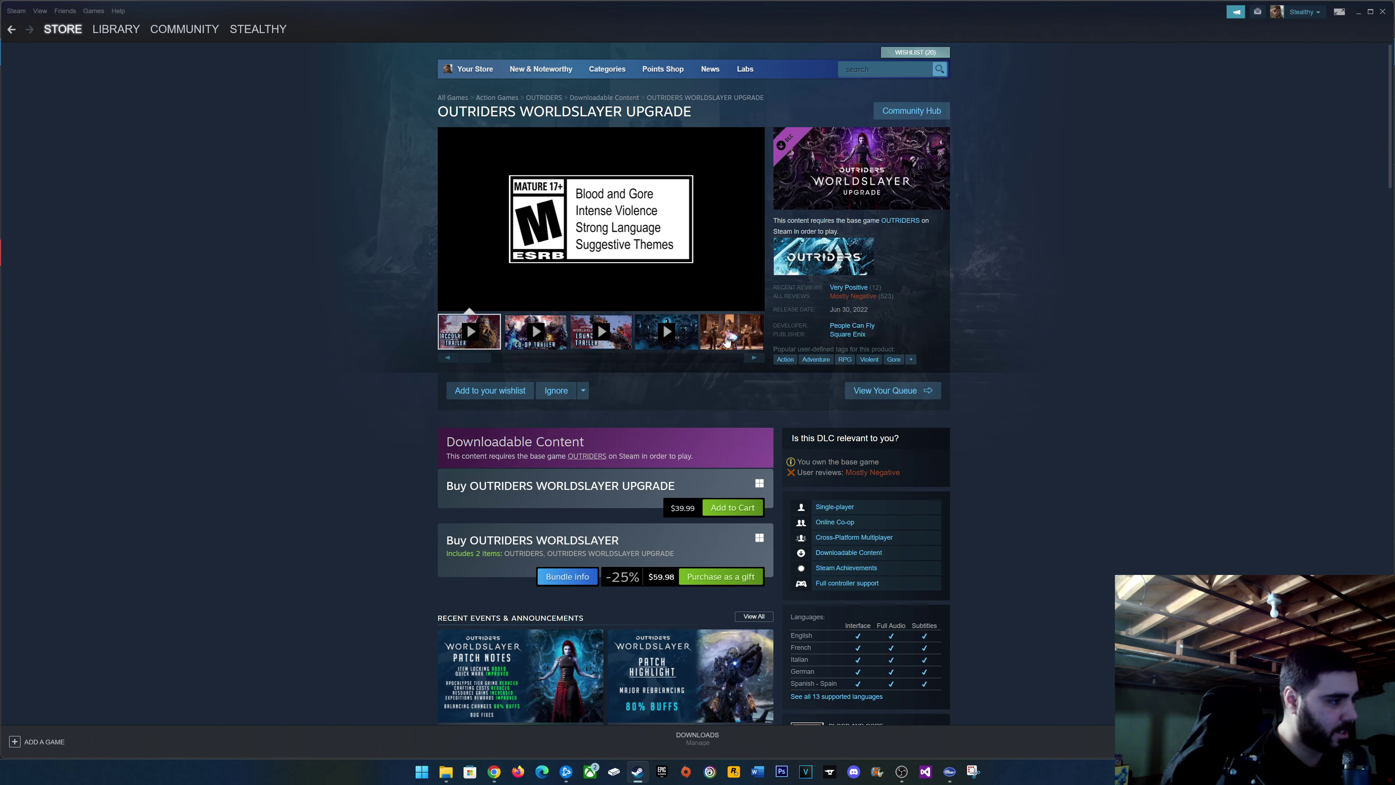
scroll(666, 352, down, 3)
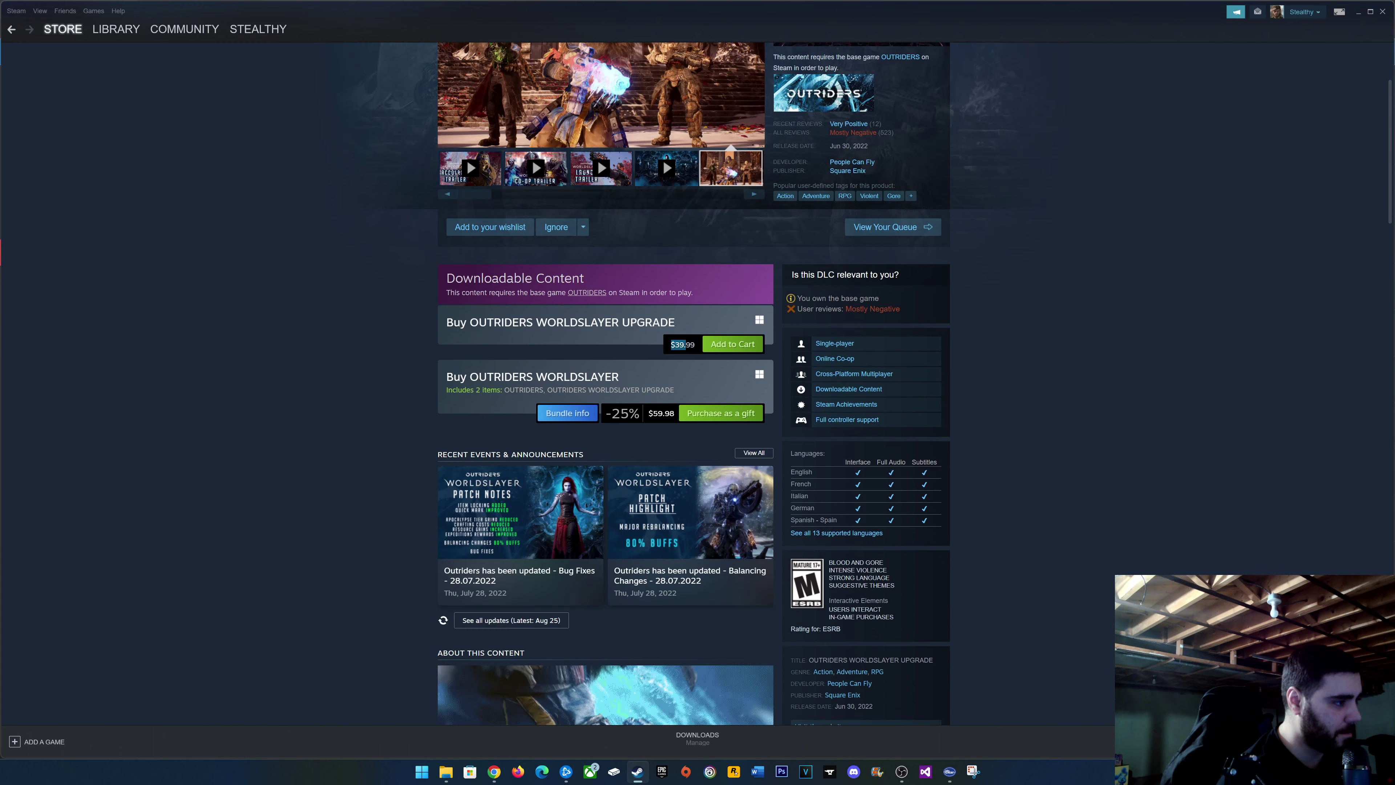
key(alt+Left)
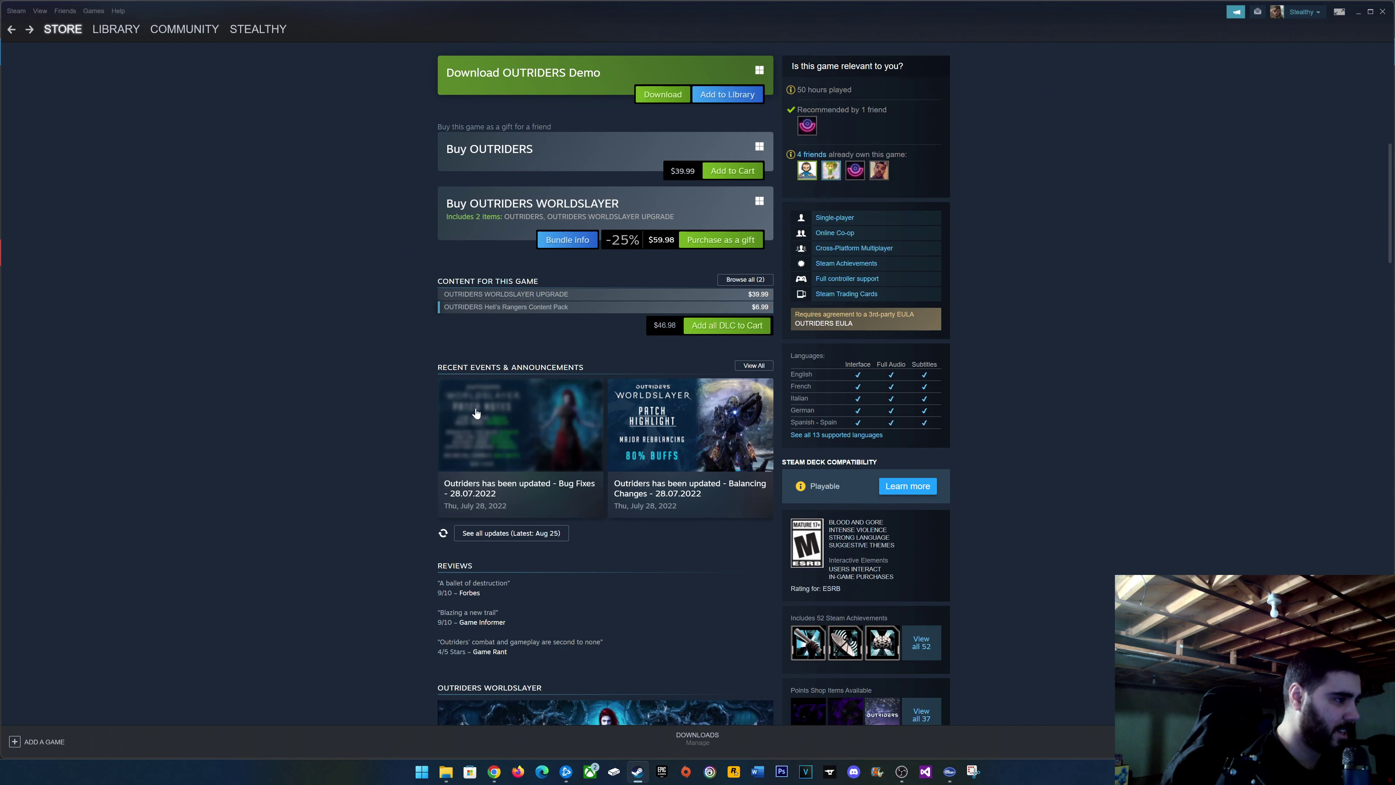
Skim the base game's description and system requirements, and return to the OUTRIDERS WORLDSLAYER UPGRADE page.
scroll(672, 409, down, 6)
scroll(1074, 472, down, 15)
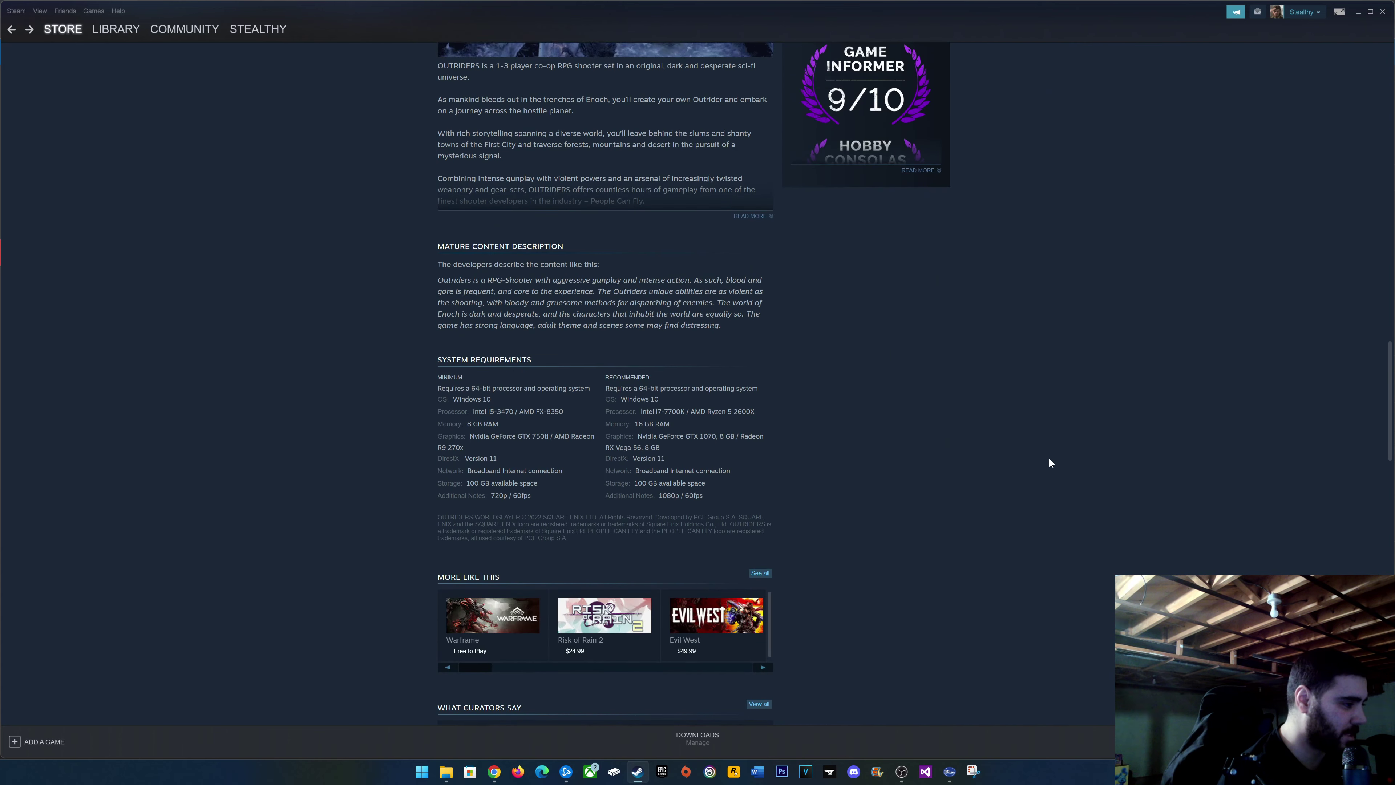
scroll(1048, 457, up, 8)
key(alt+Right)
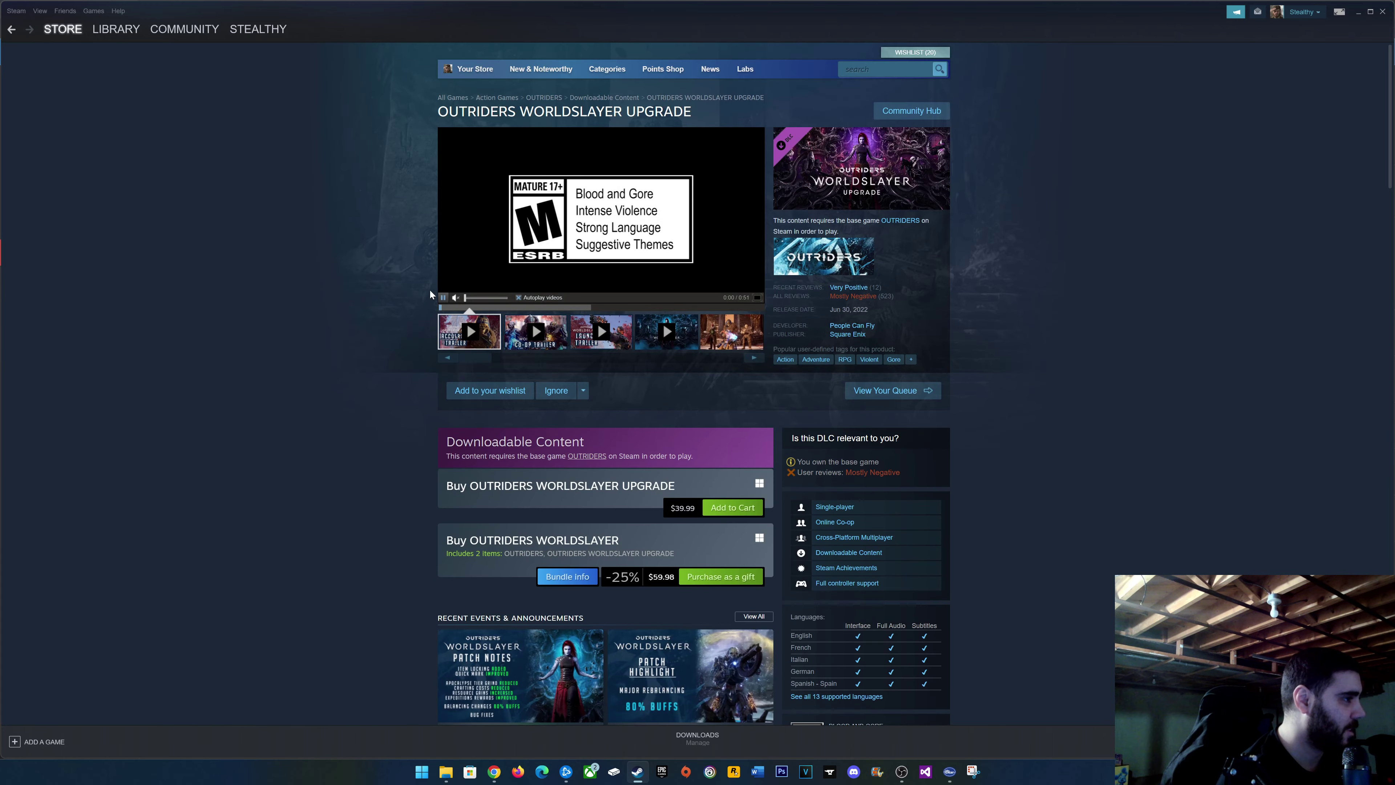
View a screenshot of the WORLDSLAYER UPGRADE and highlight the rating in its customer reviews summary.
click(734, 337)
scroll(1141, 408, down, 15)
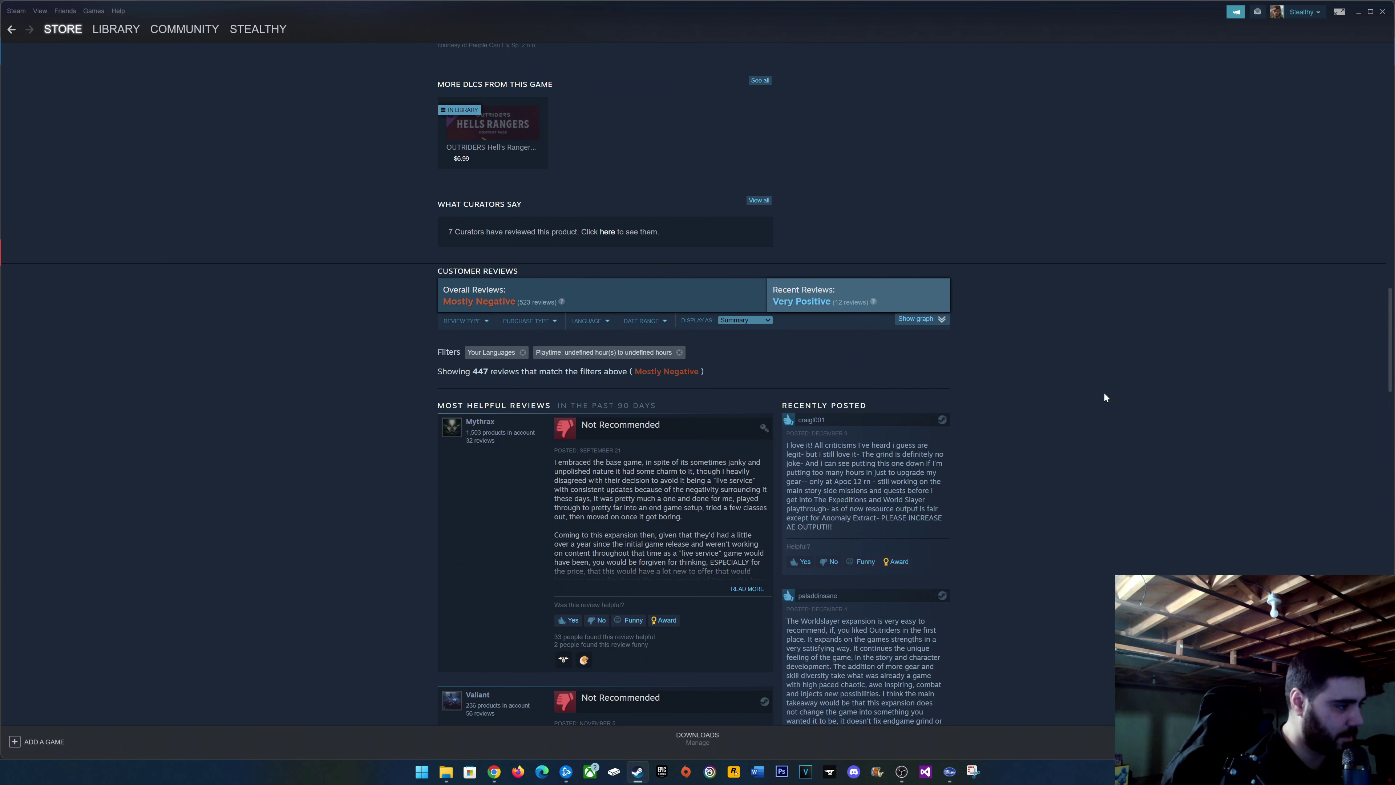
scroll(1057, 416, down, 4)
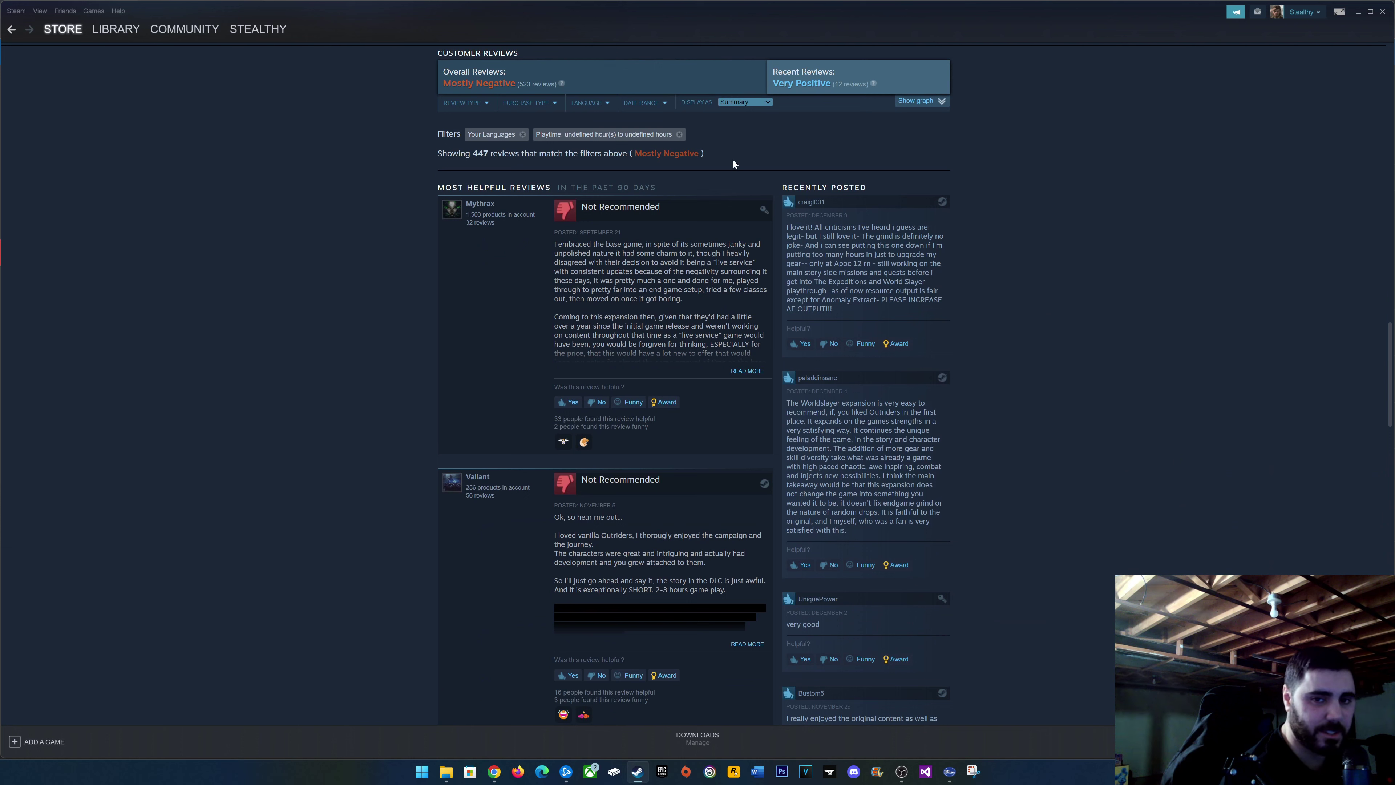
drag(709, 153, 631, 155)
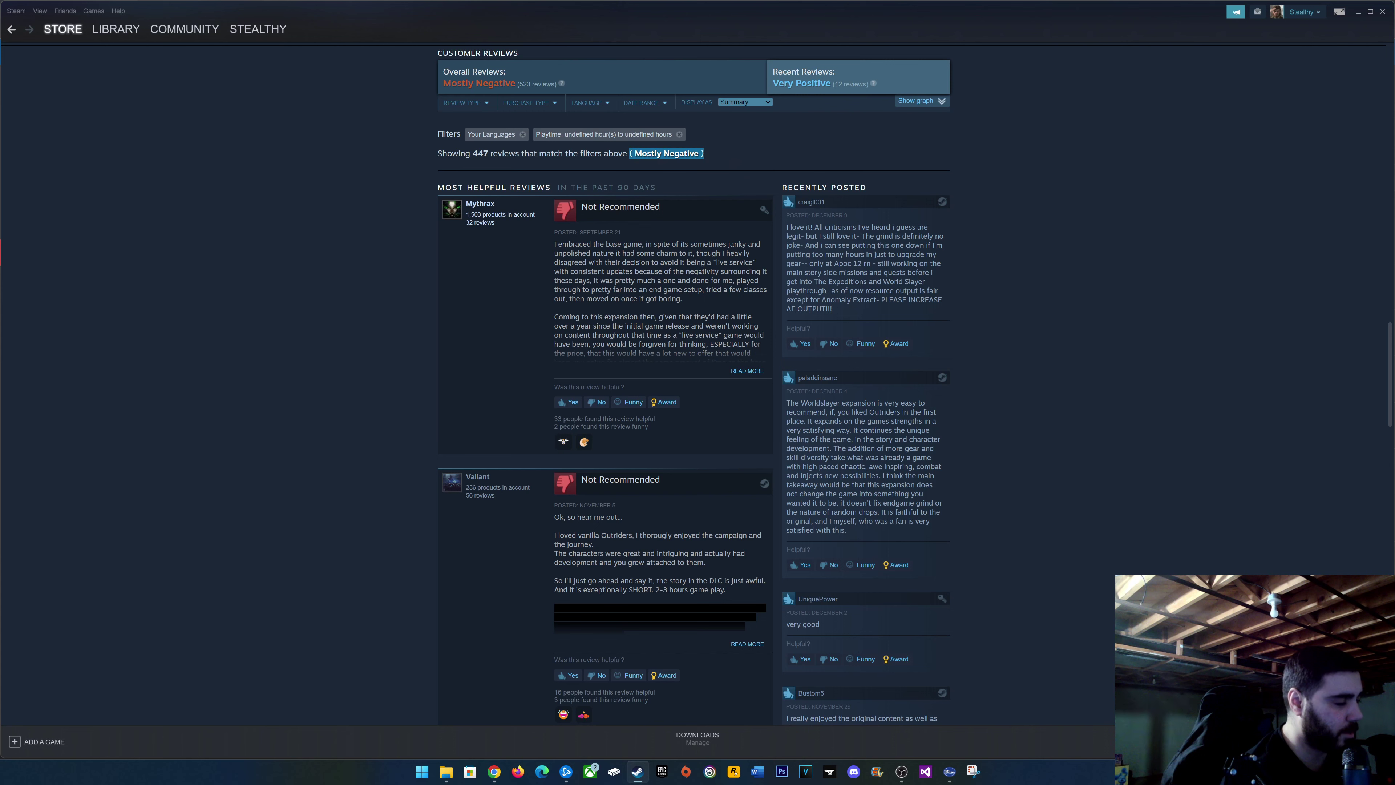
Read the most helpful Not Recommended reviews, highlighting the remarks on "2 more maps and 3 more bosses" and "SHORT. 2-3 hours game play".
scroll(434, 380, down, 7)
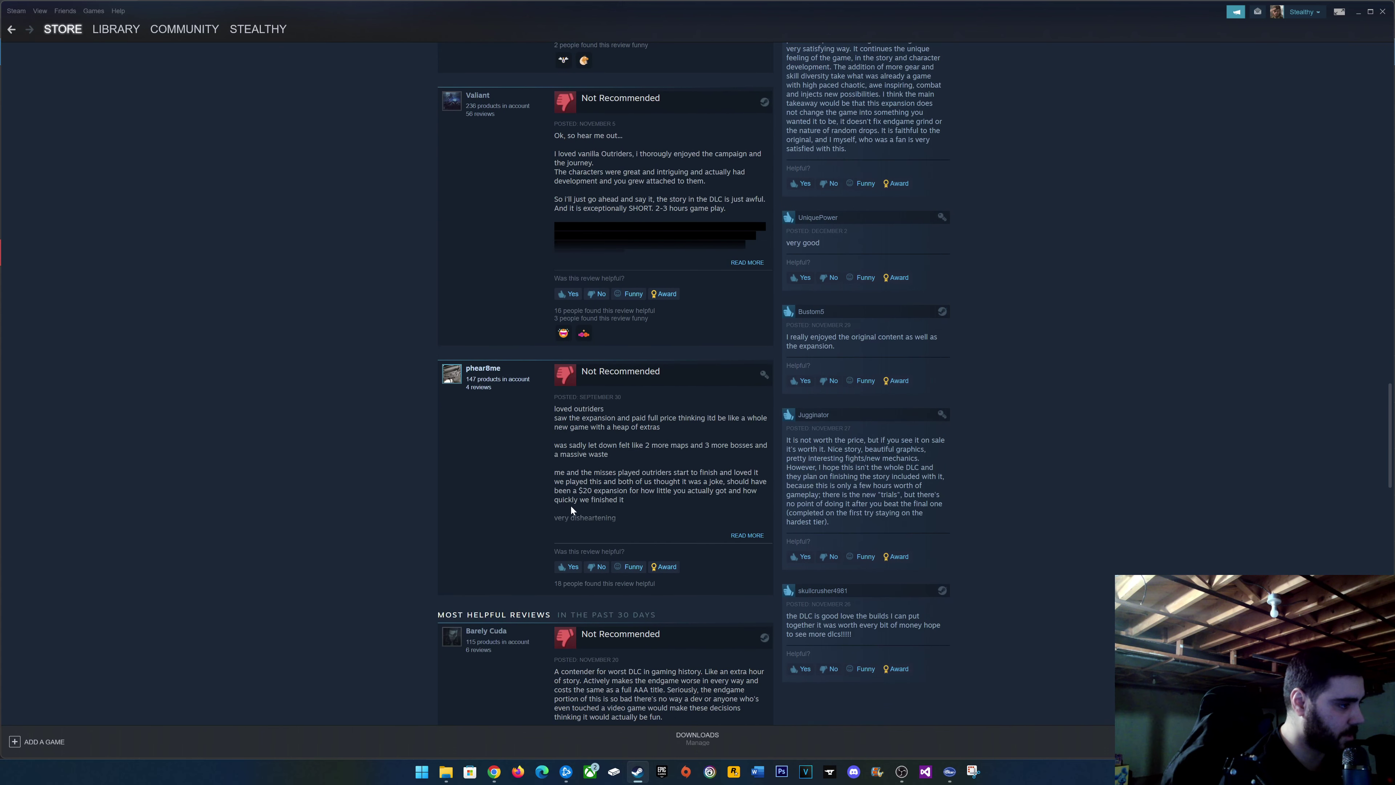
drag(658, 446, 739, 446)
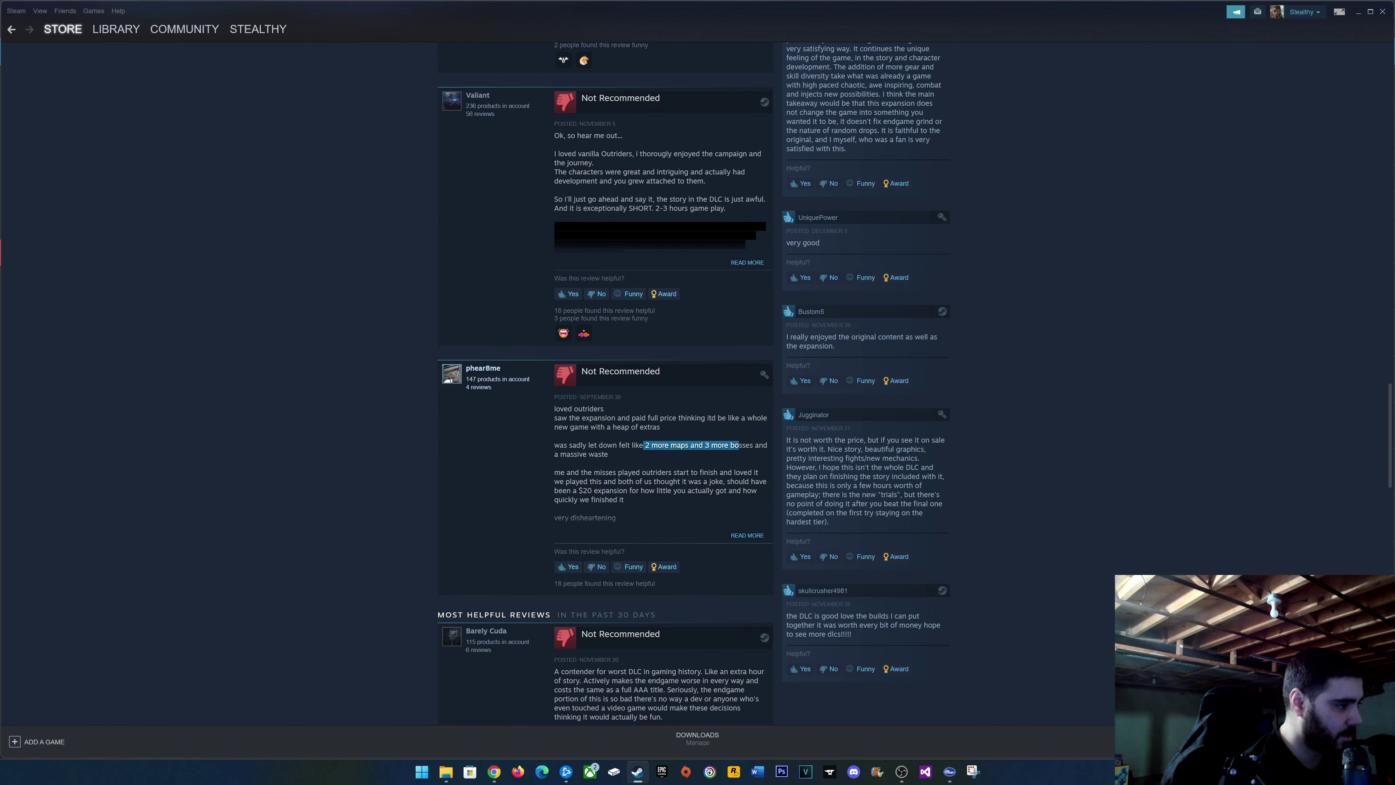
click(540, 468)
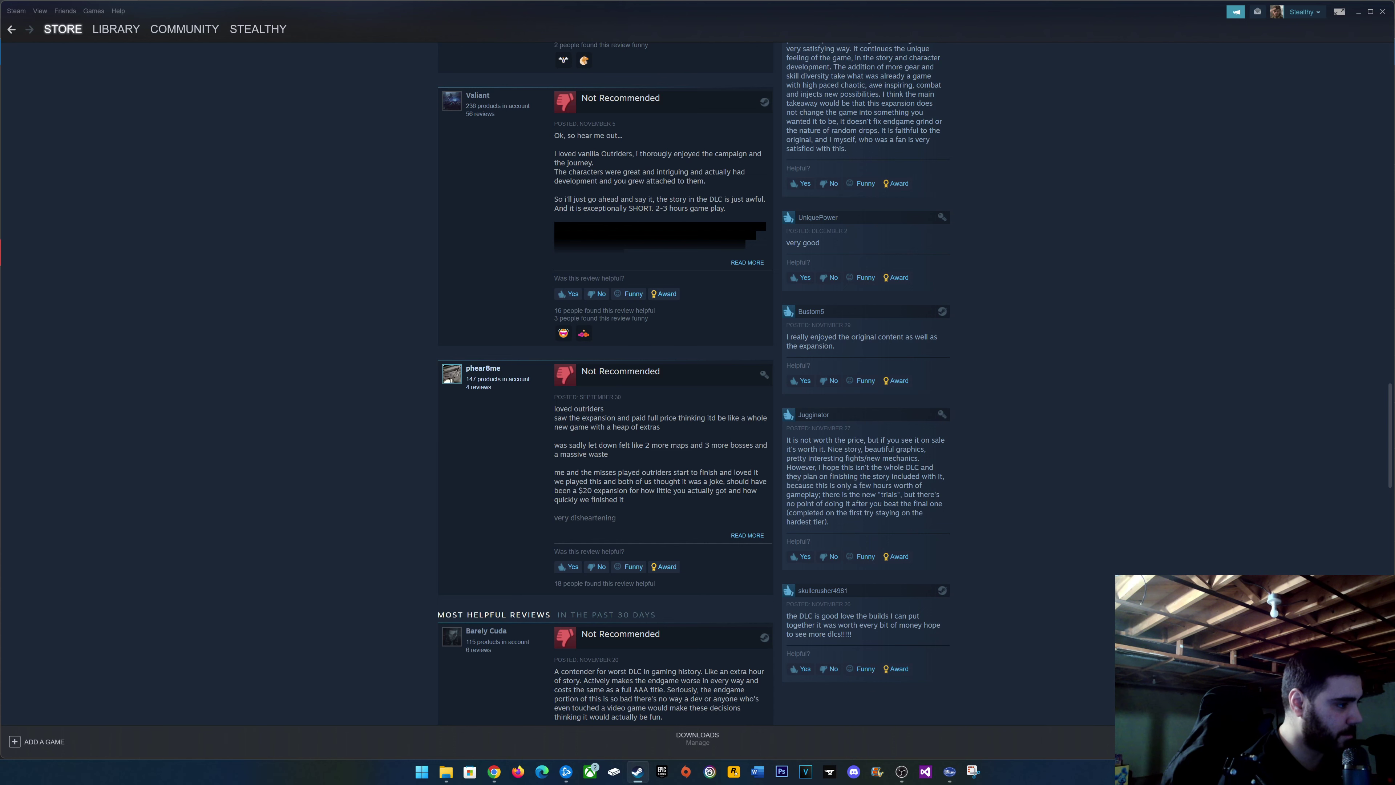
drag(666, 446, 580, 456)
click(297, 425)
scroll(296, 425, up, 3)
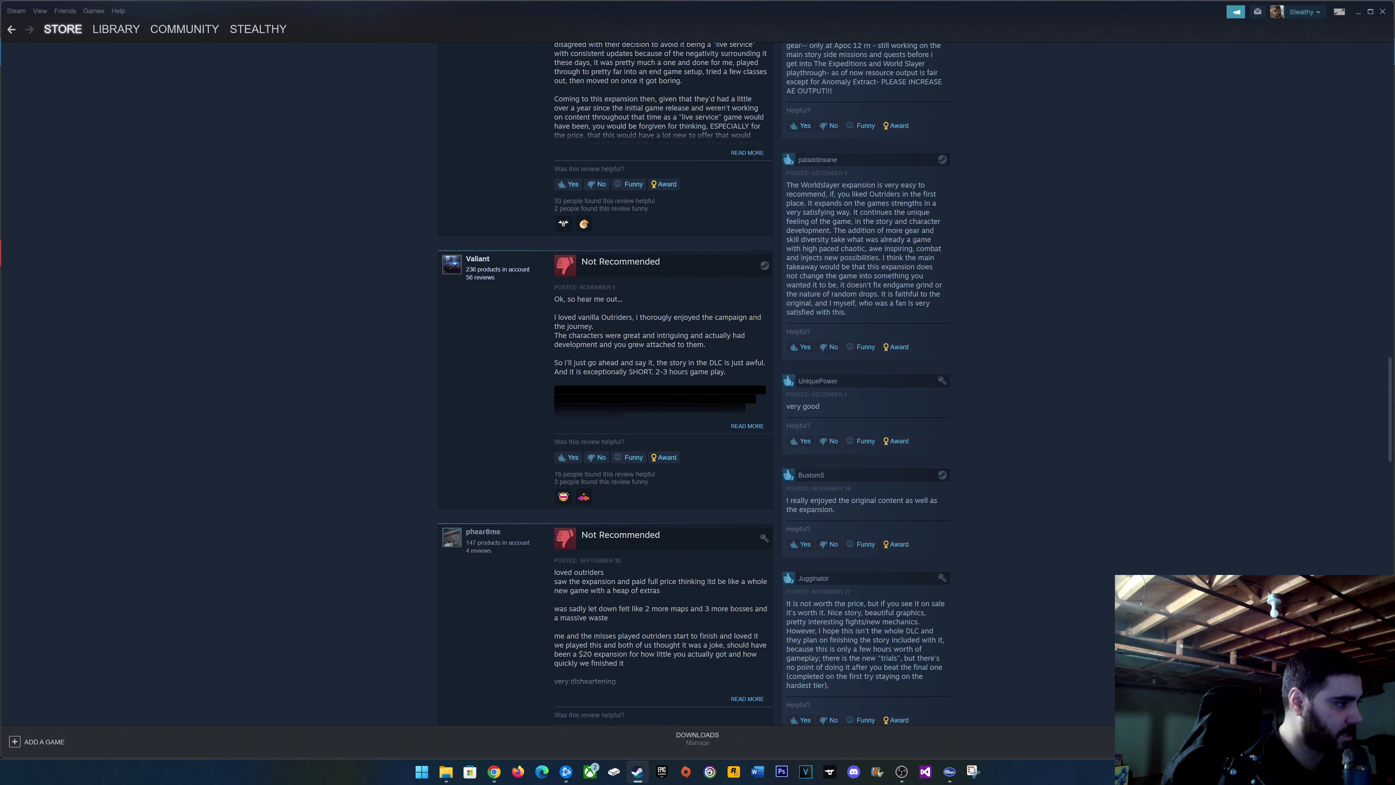
drag(628, 372, 724, 372)
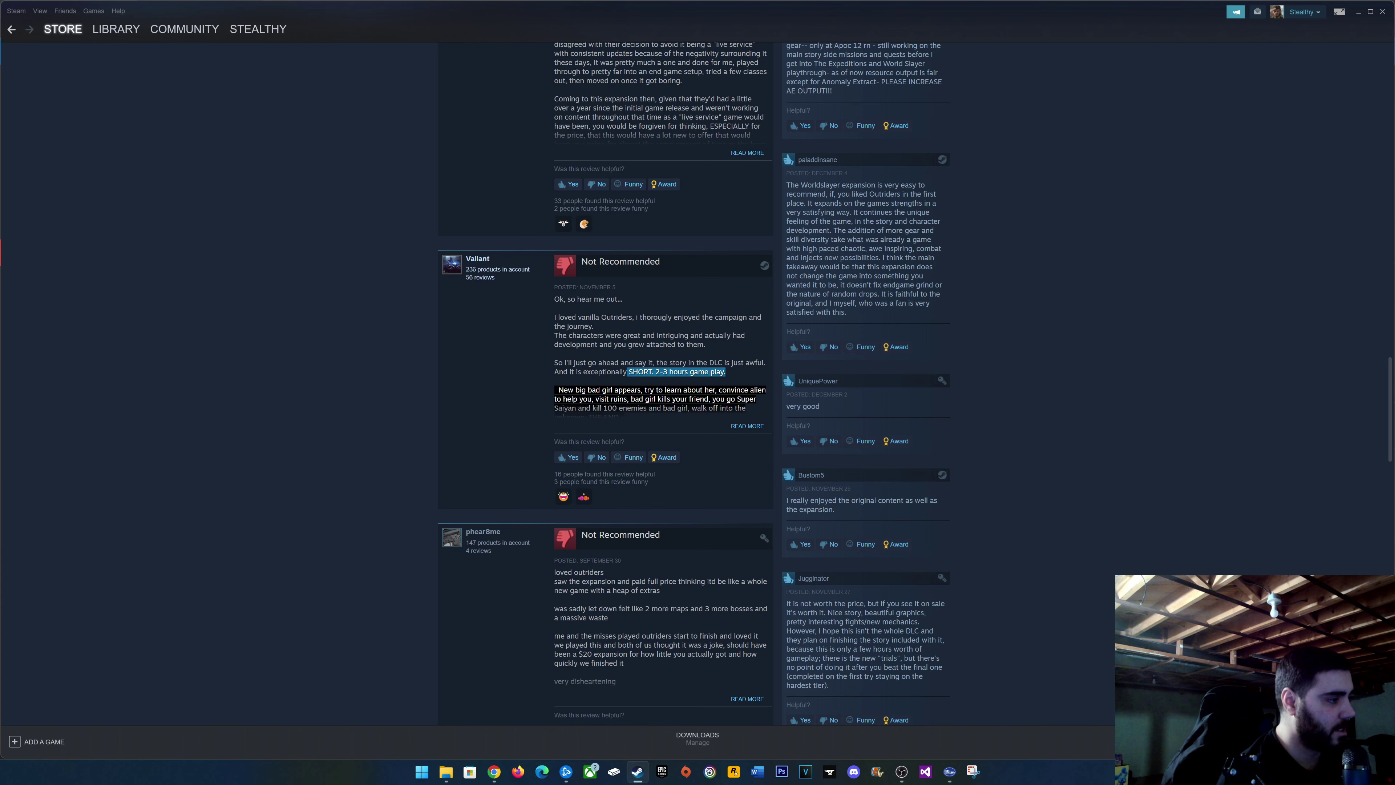
click(243, 363)
Skim the remaining customer reviews, and examine the WORLDSLAYER UPGRADE's snowy gameplay screenshot and recent announcements.
scroll(244, 352, down, 15)
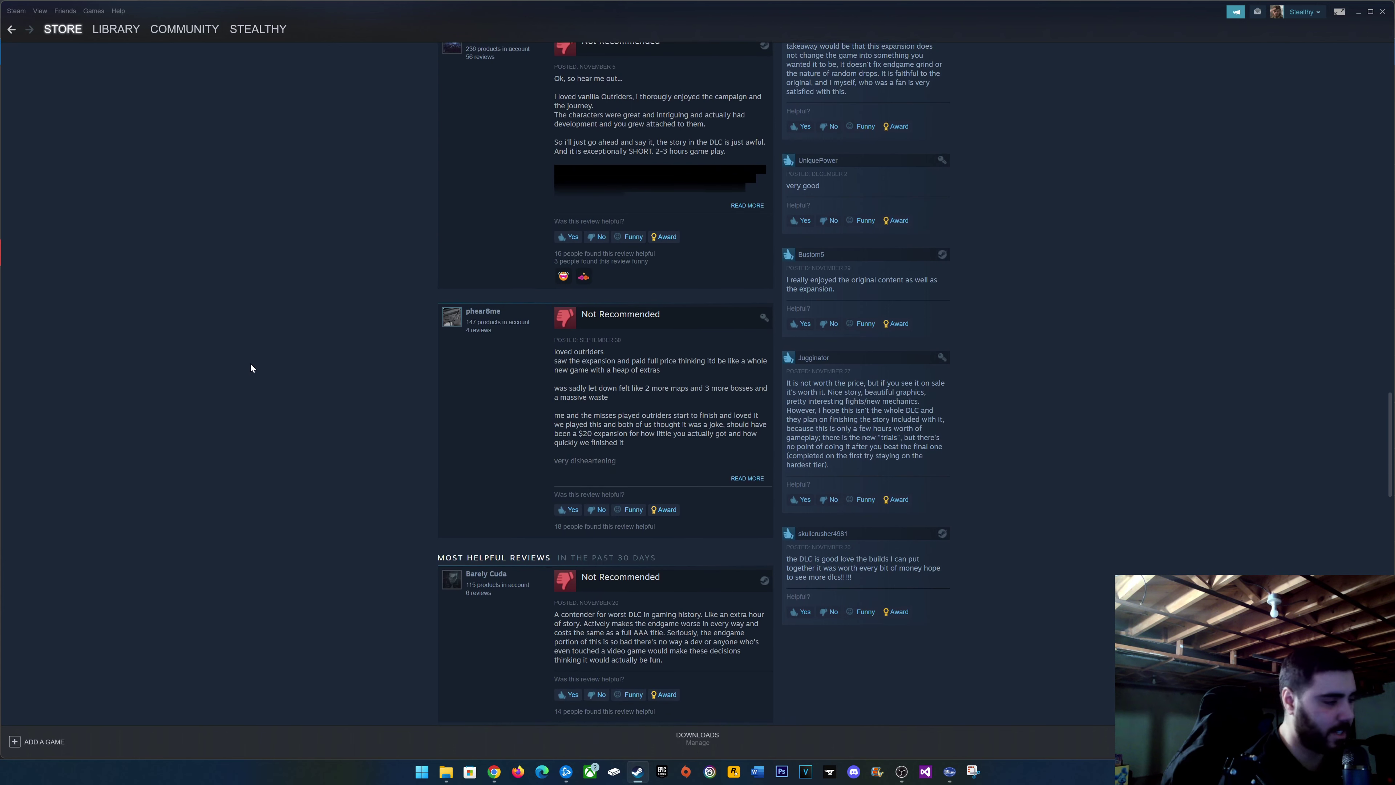
scroll(358, 415, down, 8)
scroll(379, 451, up, 18)
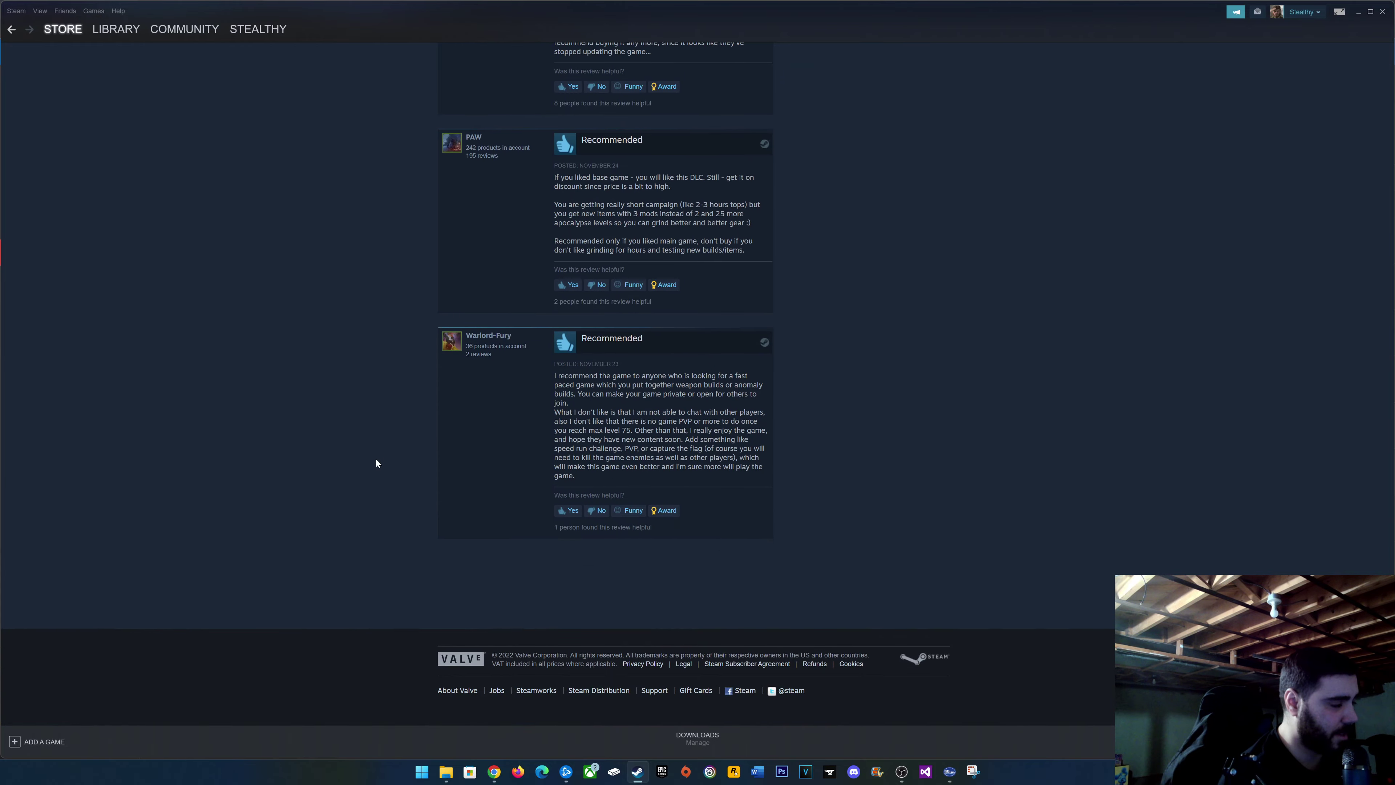
scroll(379, 448, up, 20)
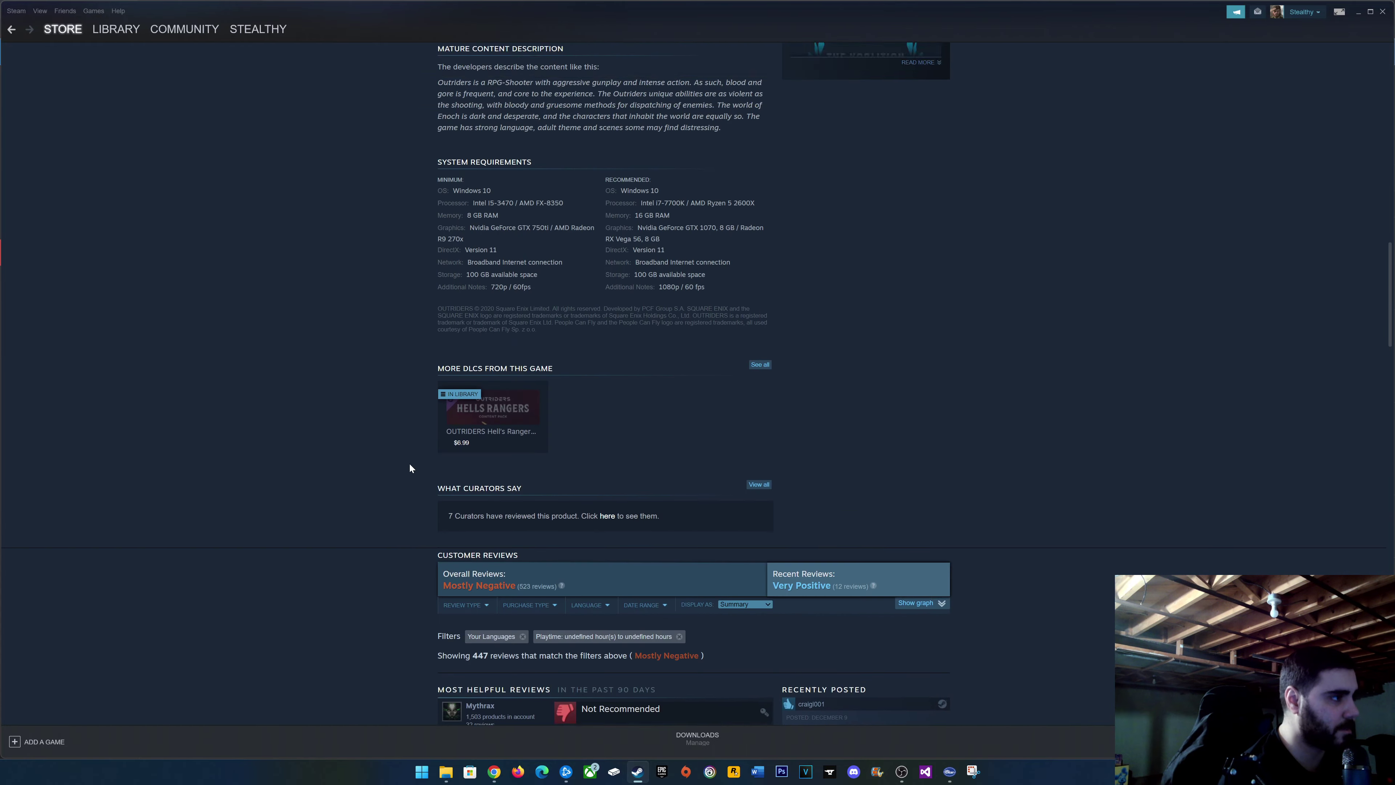
scroll(379, 468, up, 3)
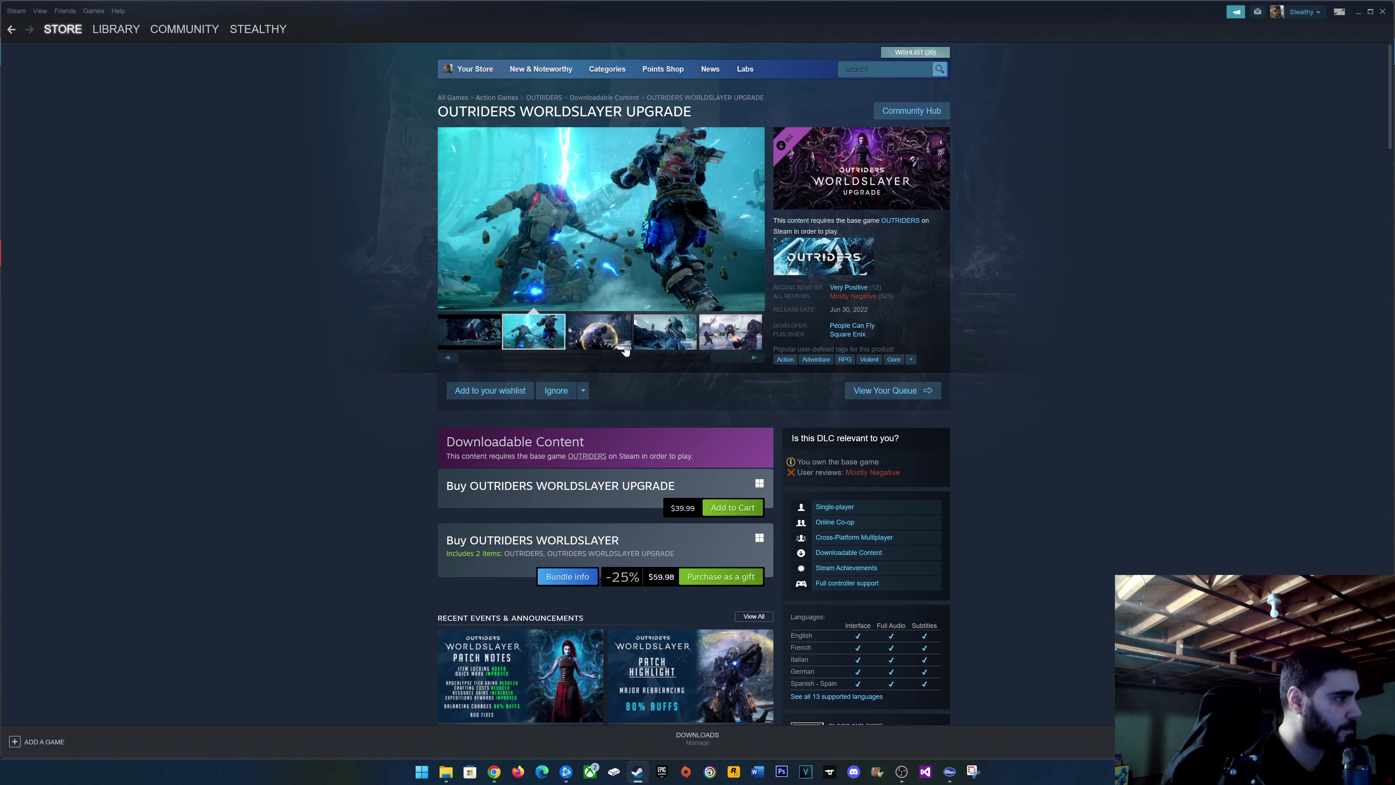
click(664, 336)
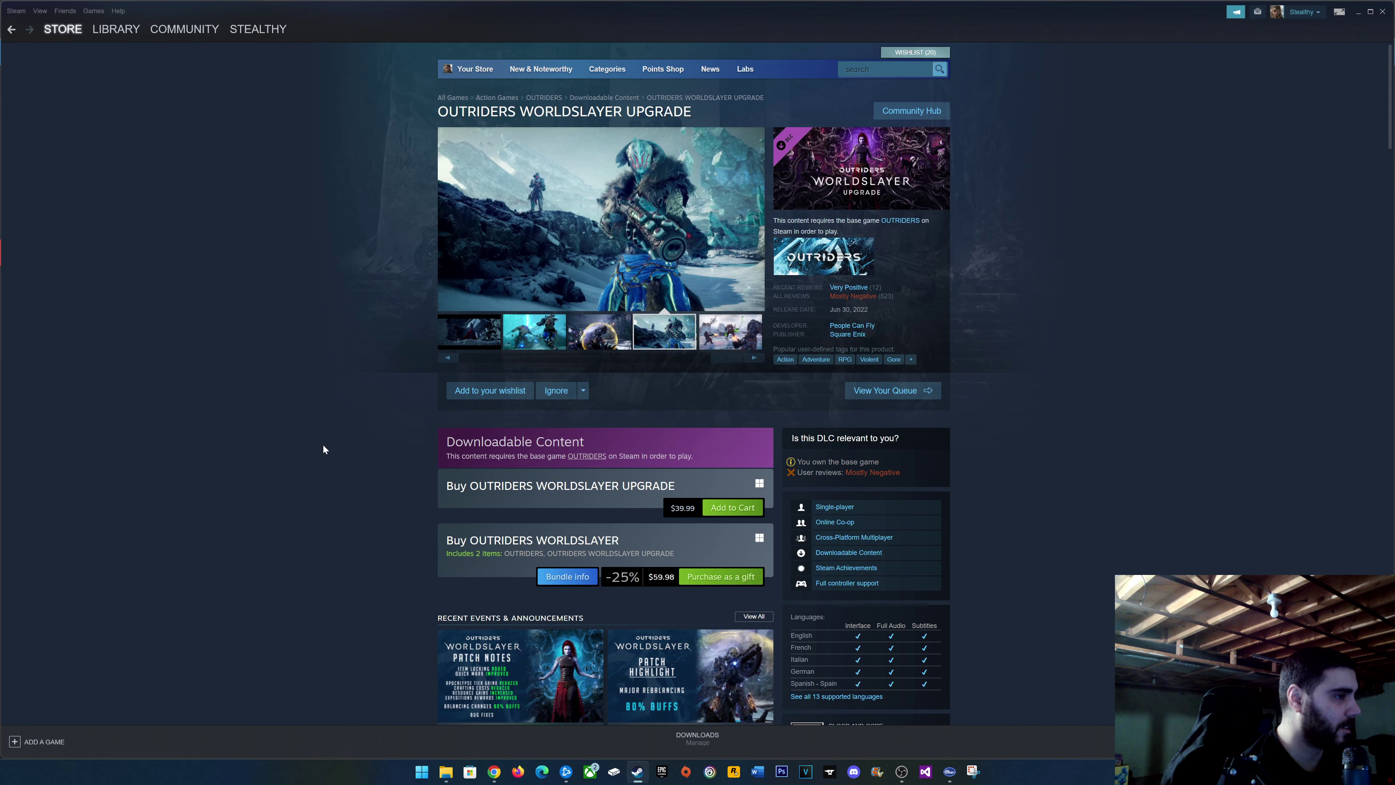
scroll(366, 448, down, 4)
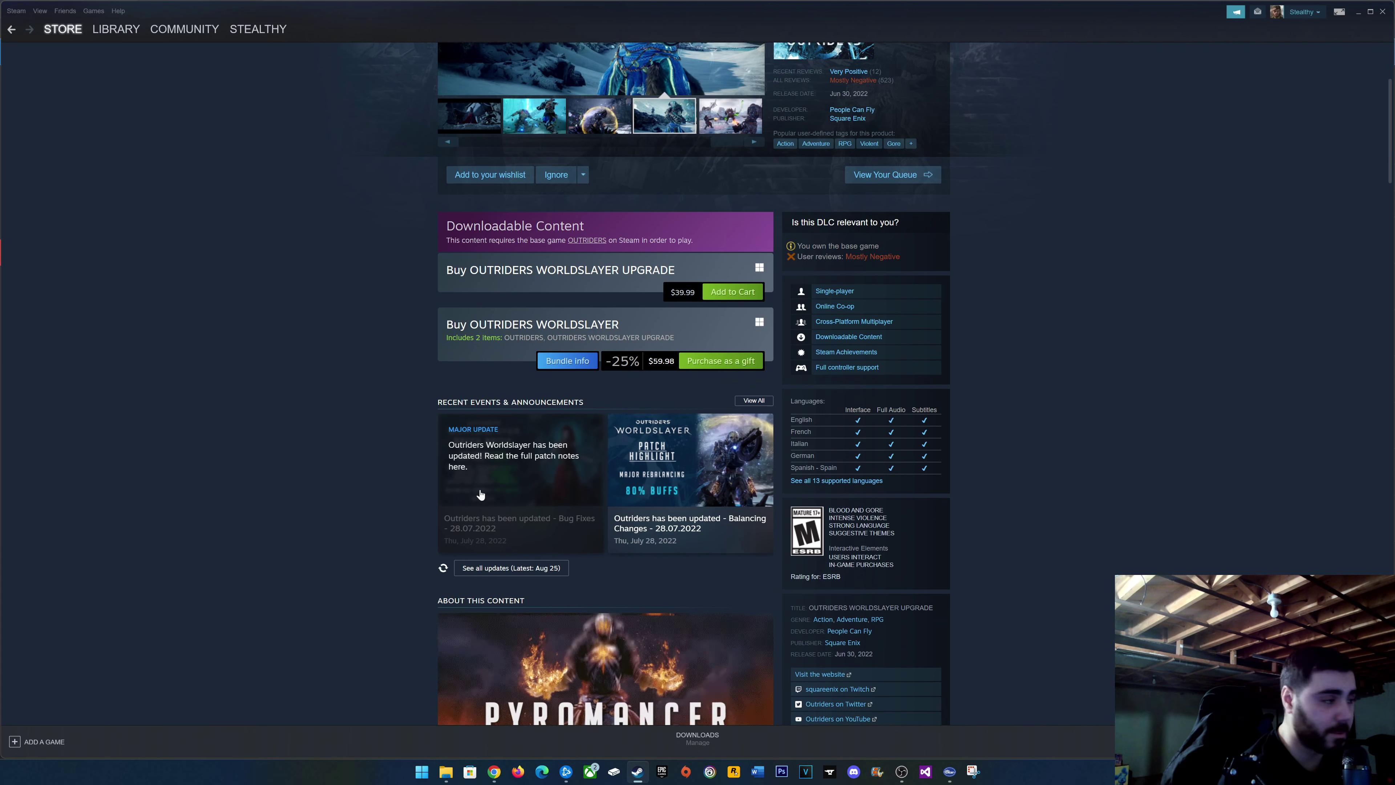
Switch back to YouTube Studio in Chrome and review the videos in the Outriders Content playlist in a separate tab.
scroll(461, 475, up, 4)
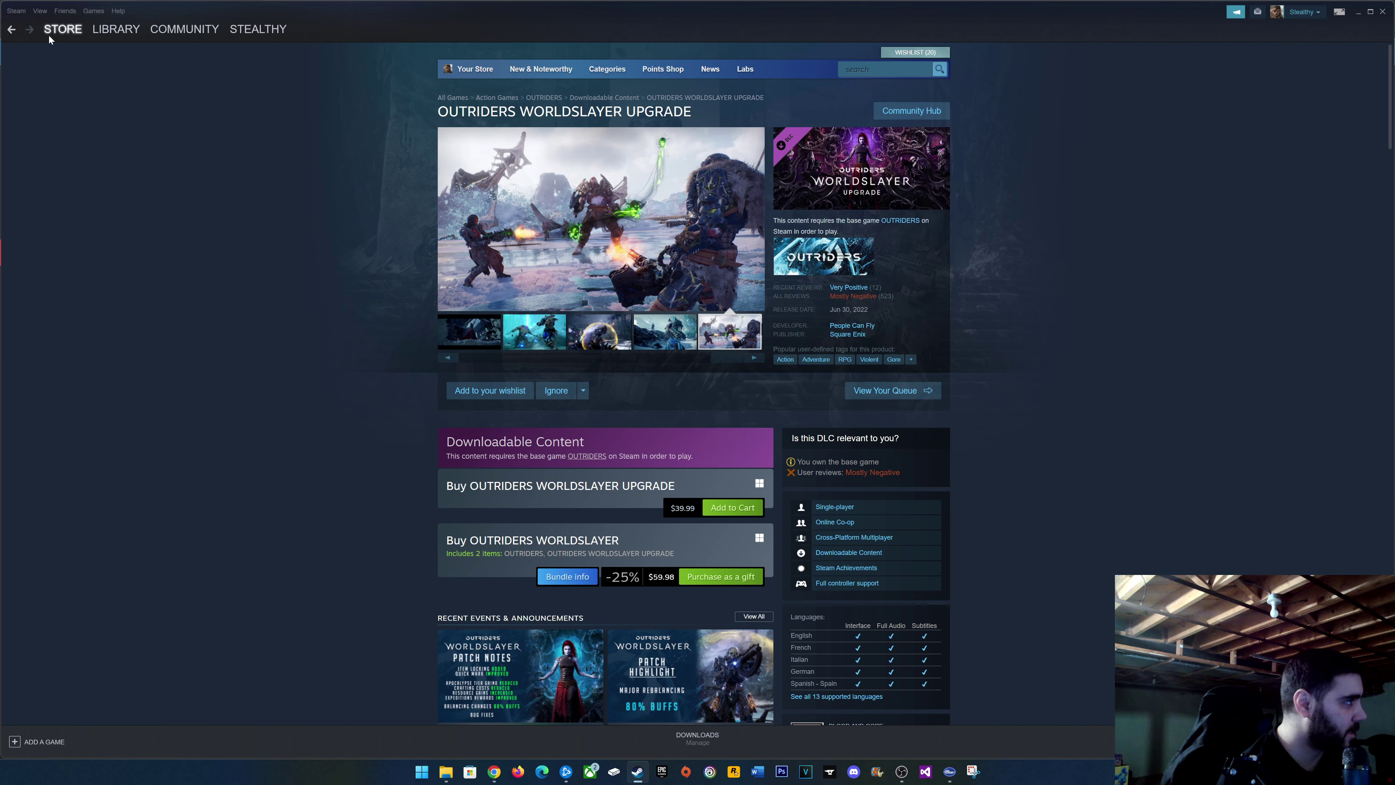
click(488, 775)
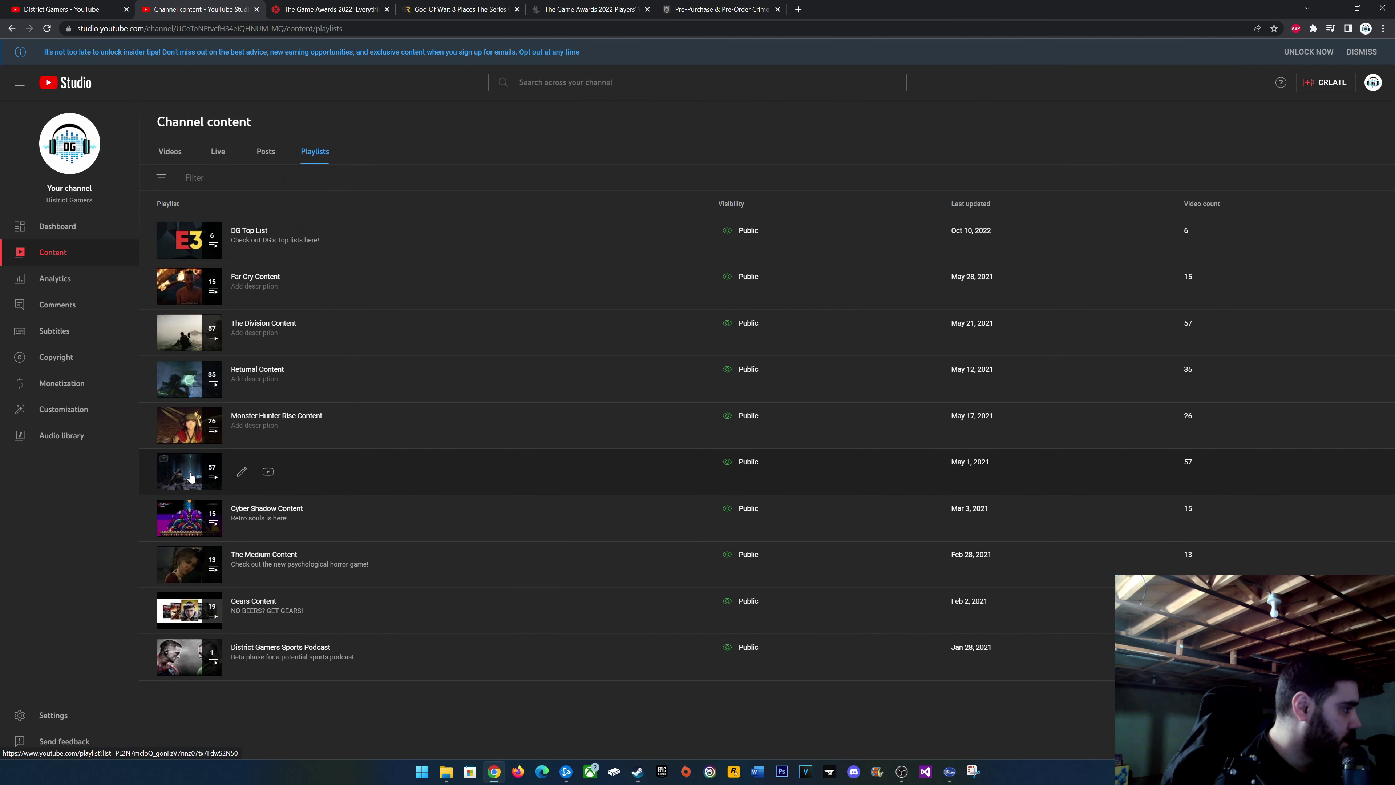
right_click(236, 477)
click(274, 484)
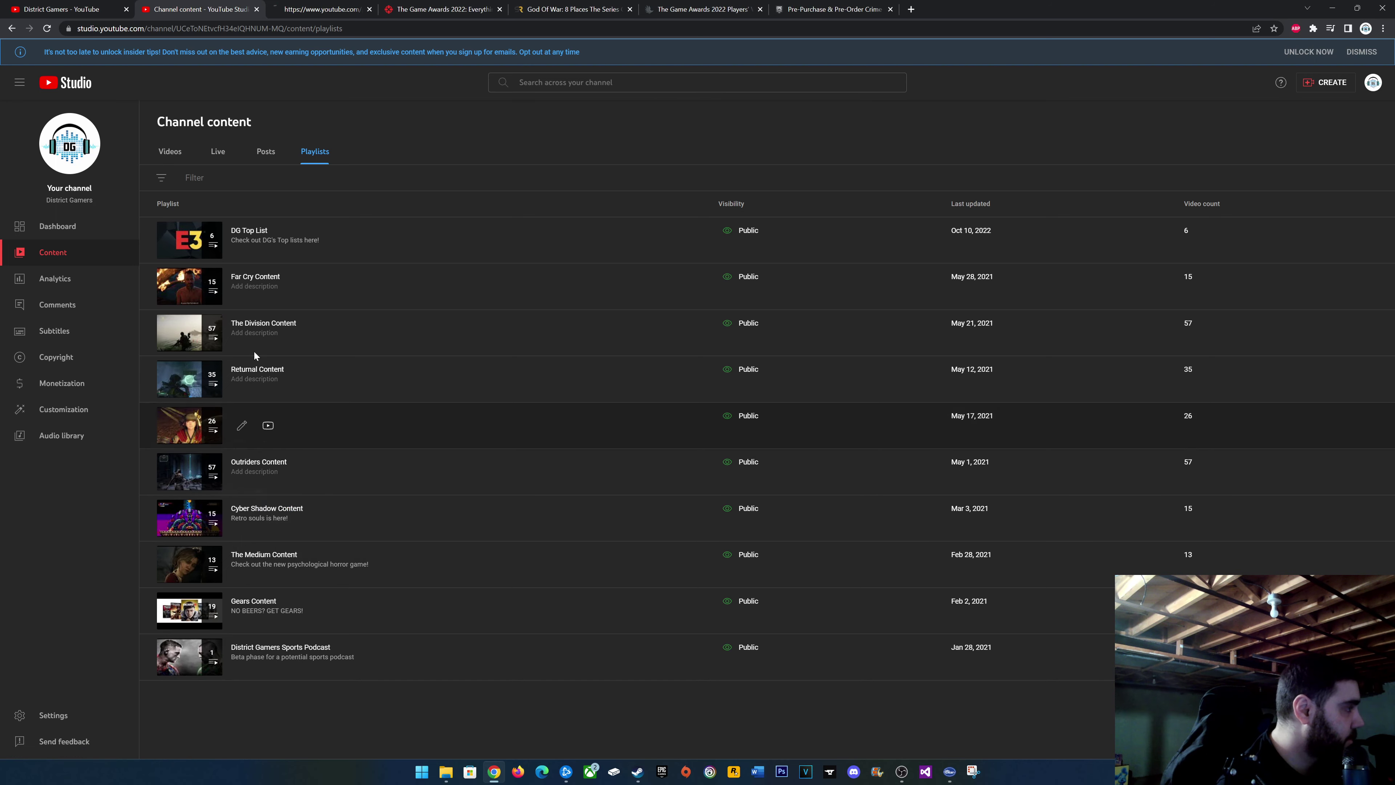
key(ctrl+Tab)
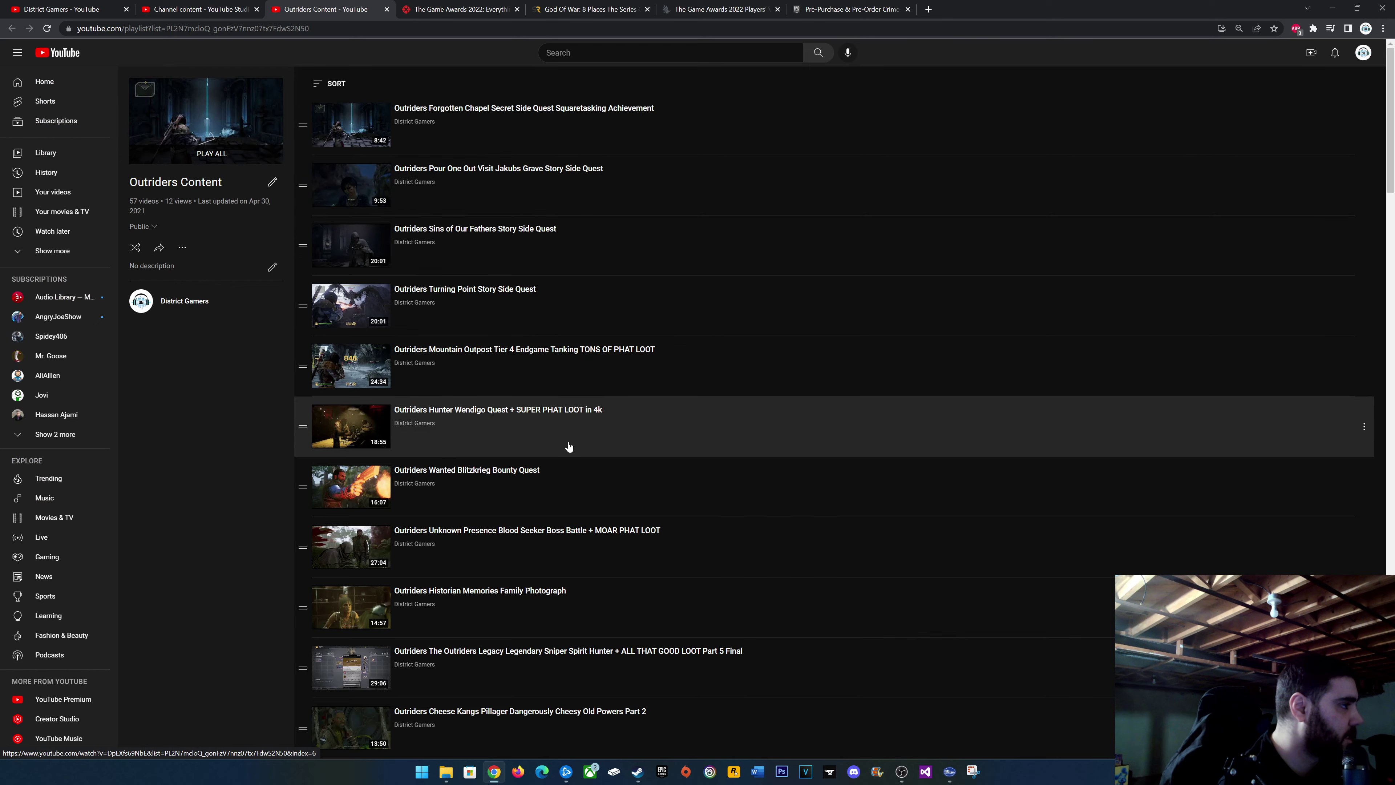
click(386, 10)
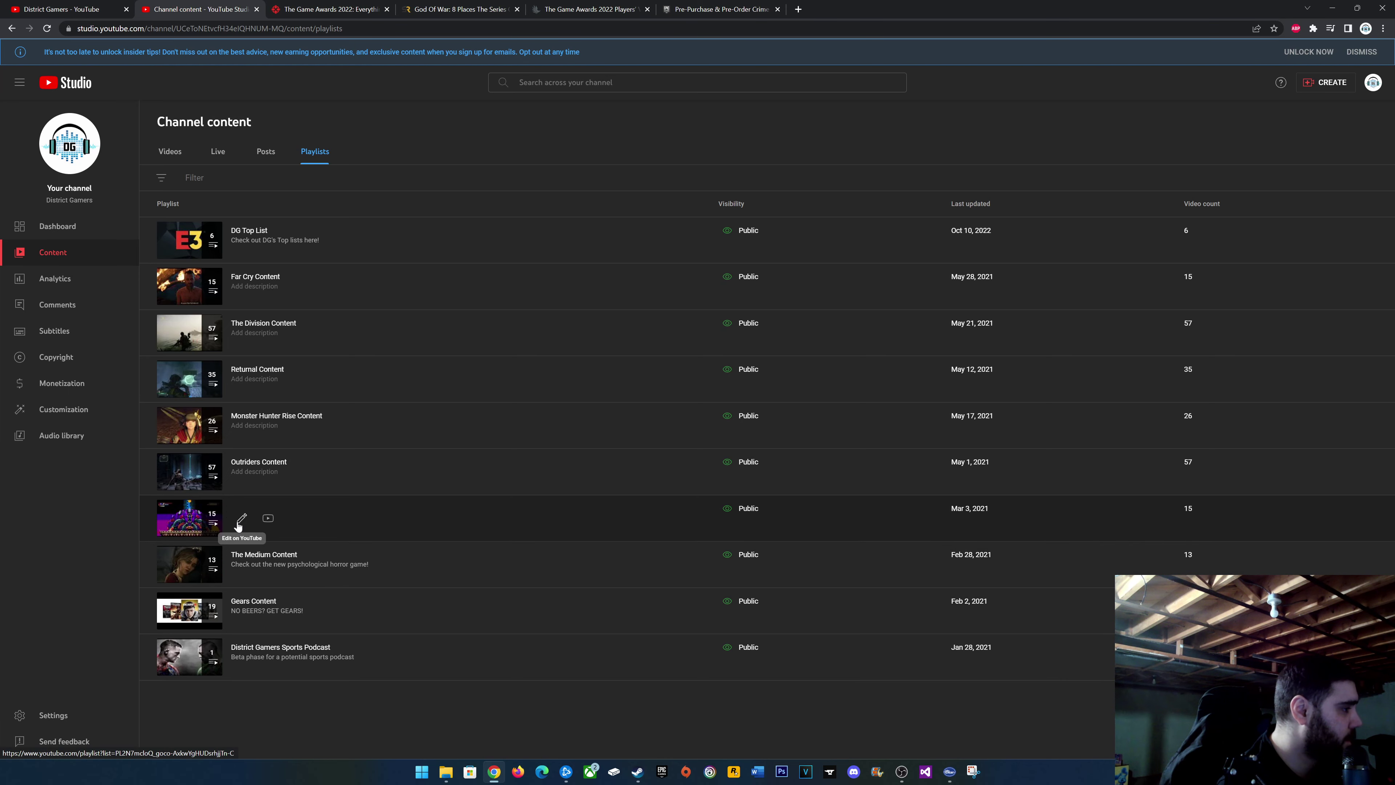
Open the Cyber Shadow Content playlist on YouTube, delete it permanently, and return to the channel's playlist overview.
click(241, 519)
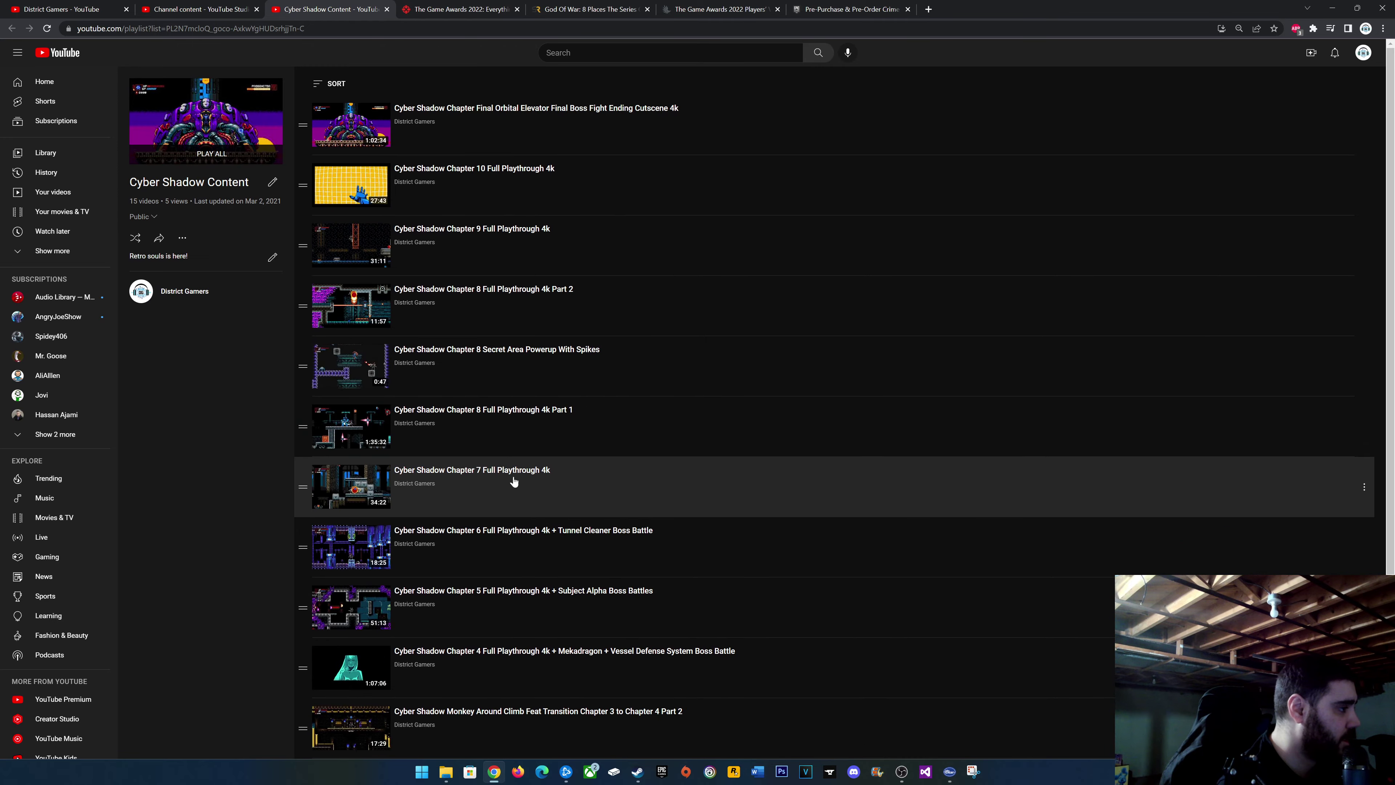
click(183, 238)
click(220, 331)
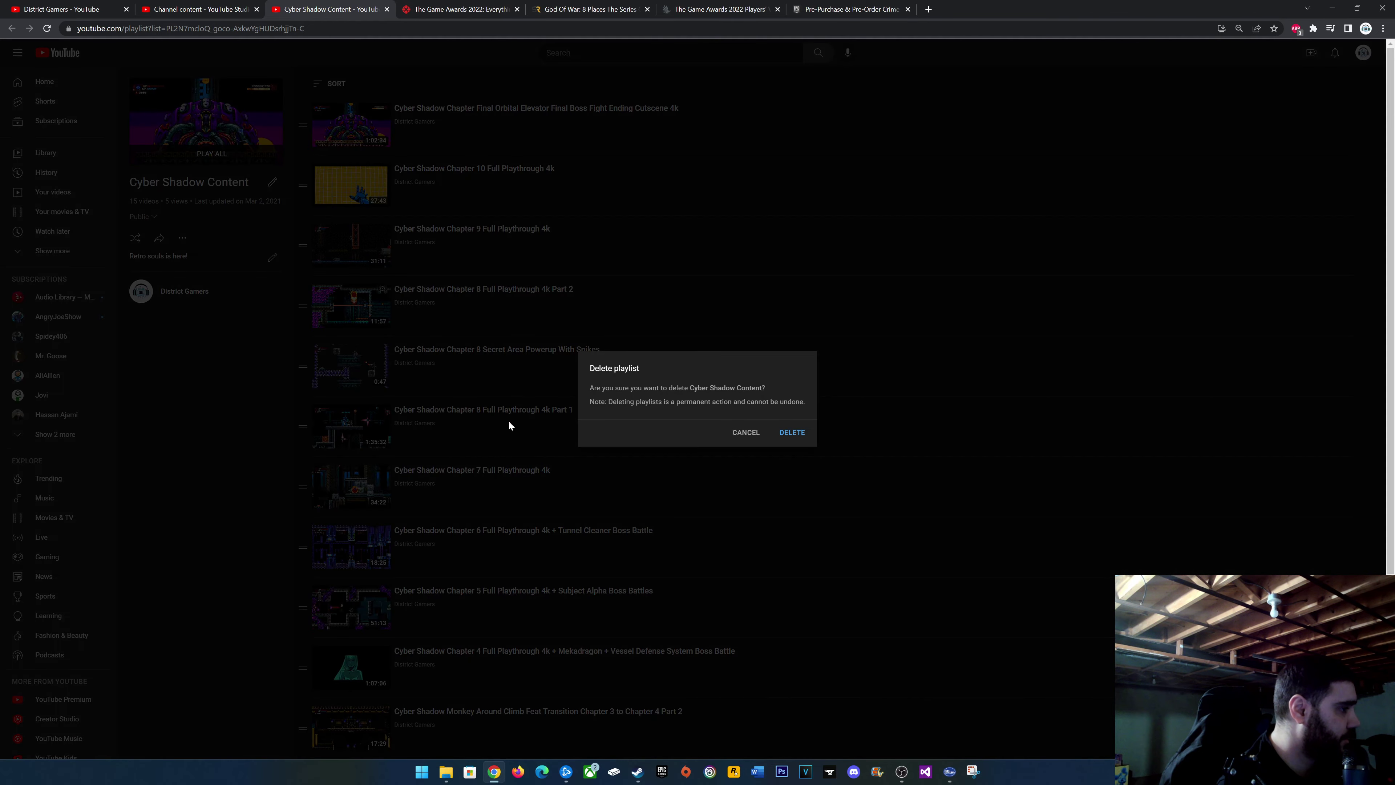
click(791, 432)
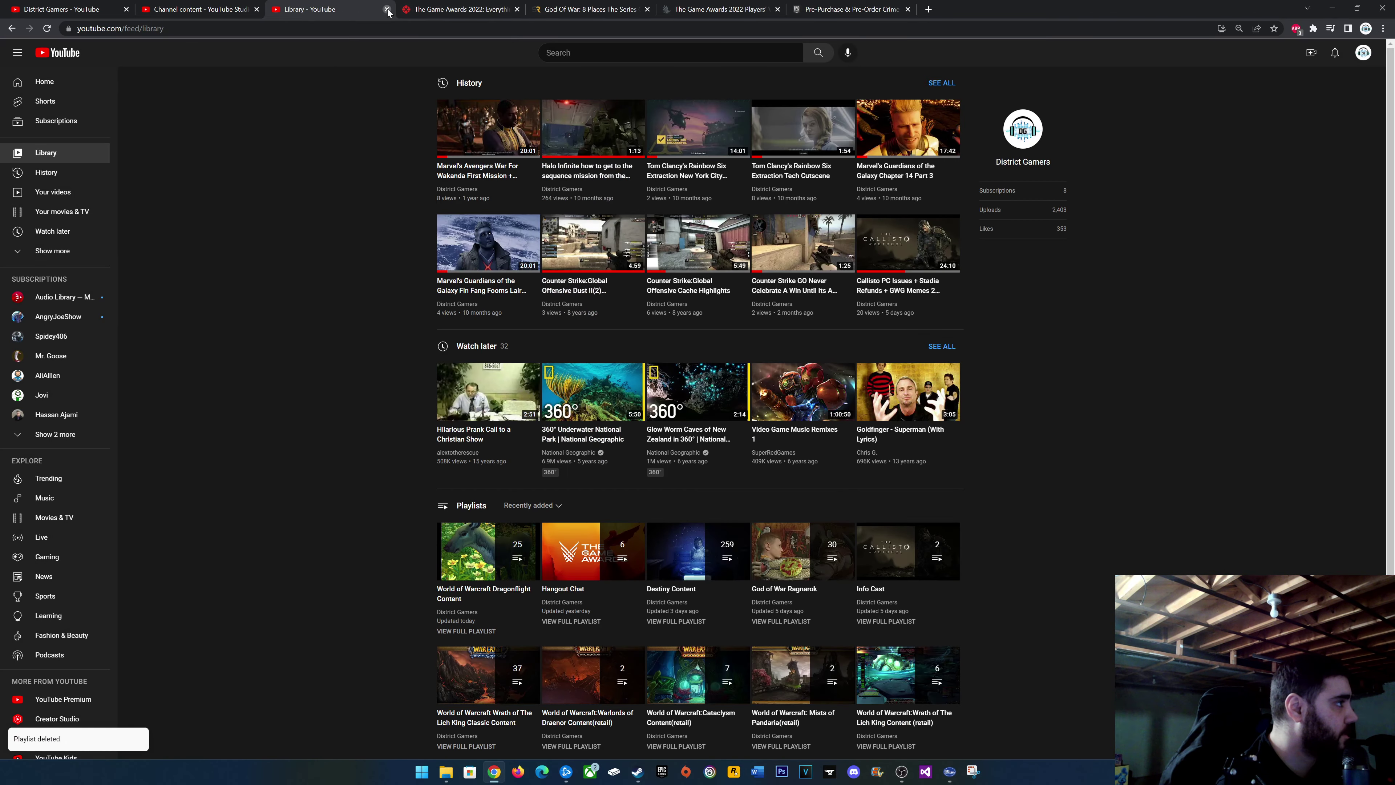
key(ctrl+w)
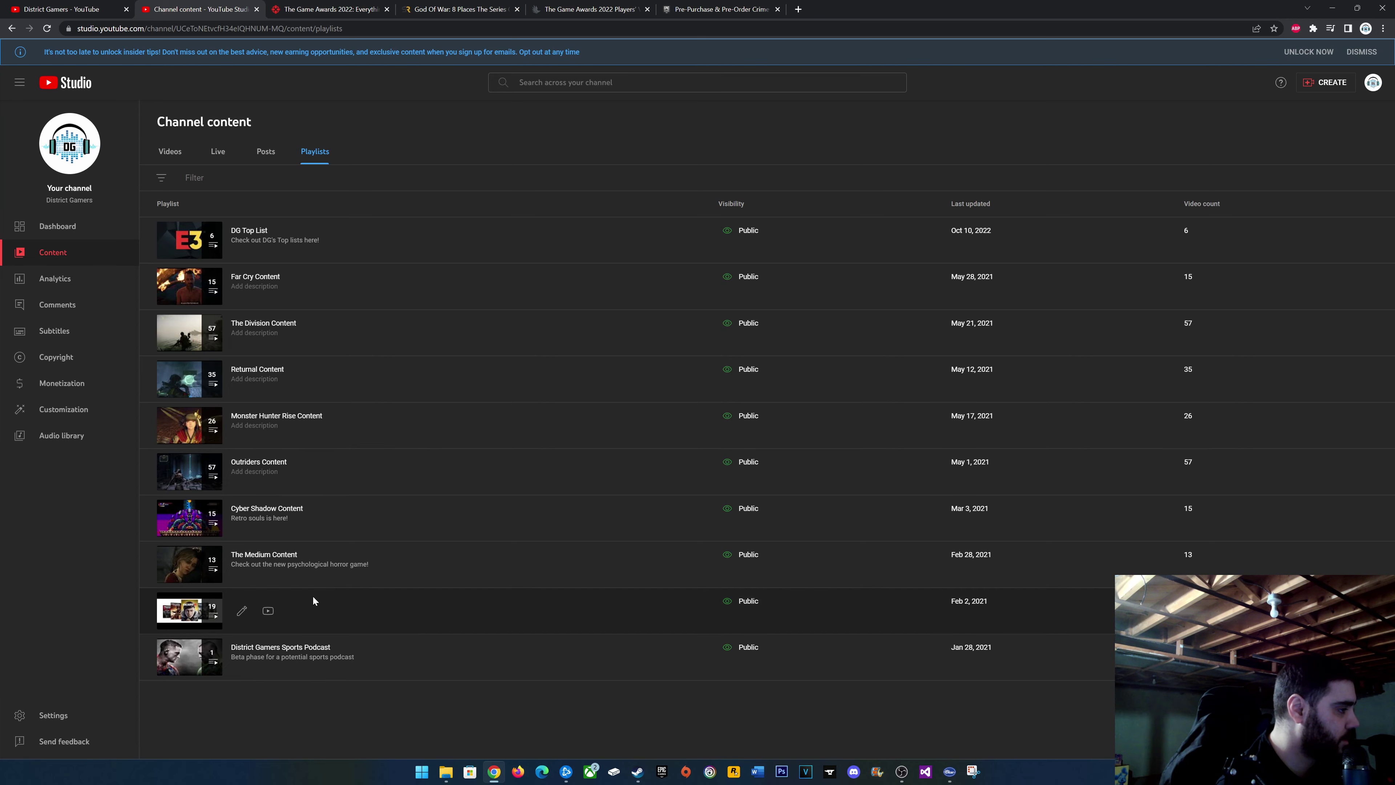
Open The Medium Content playlist, look through its full list of videos, and return to the channel's playlists.
click(241, 565)
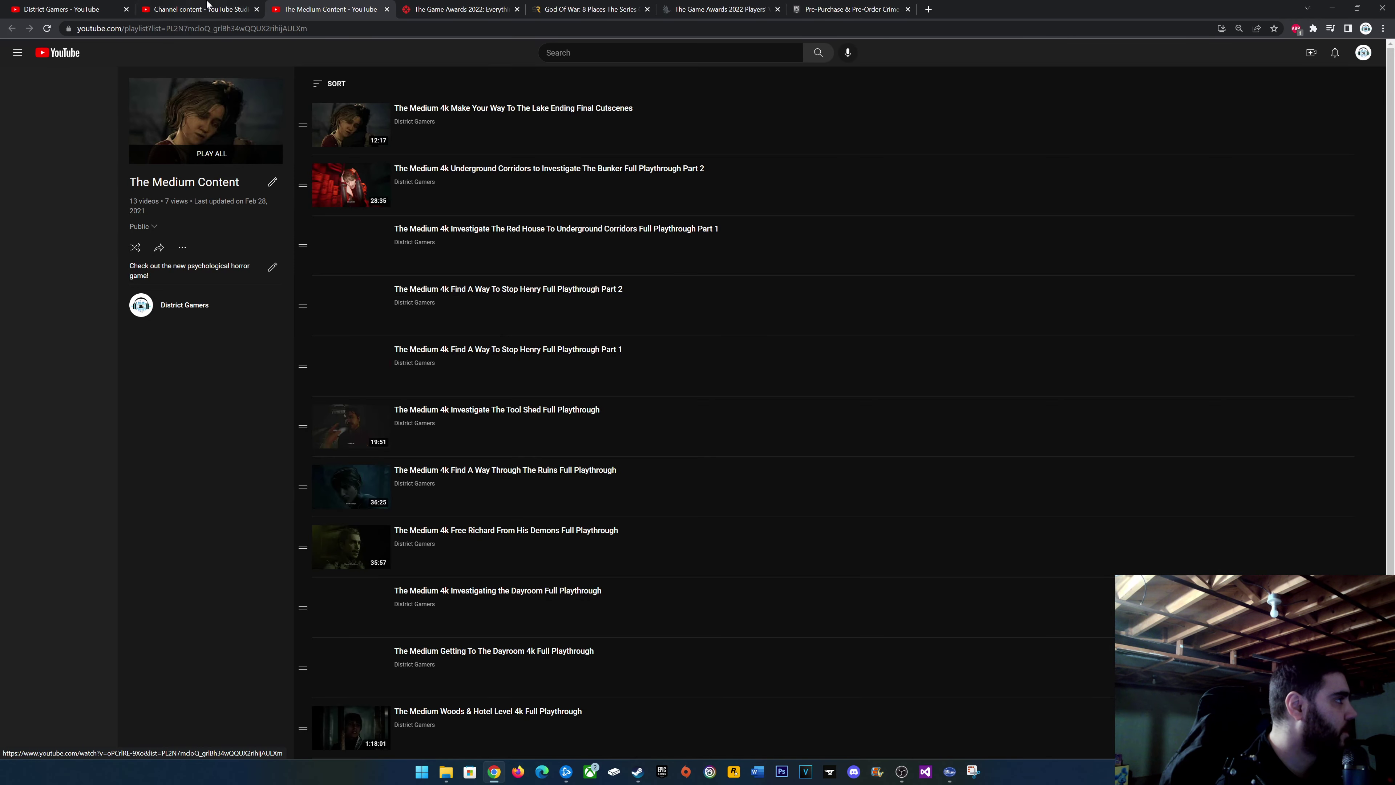
click(208, 6)
click(327, 8)
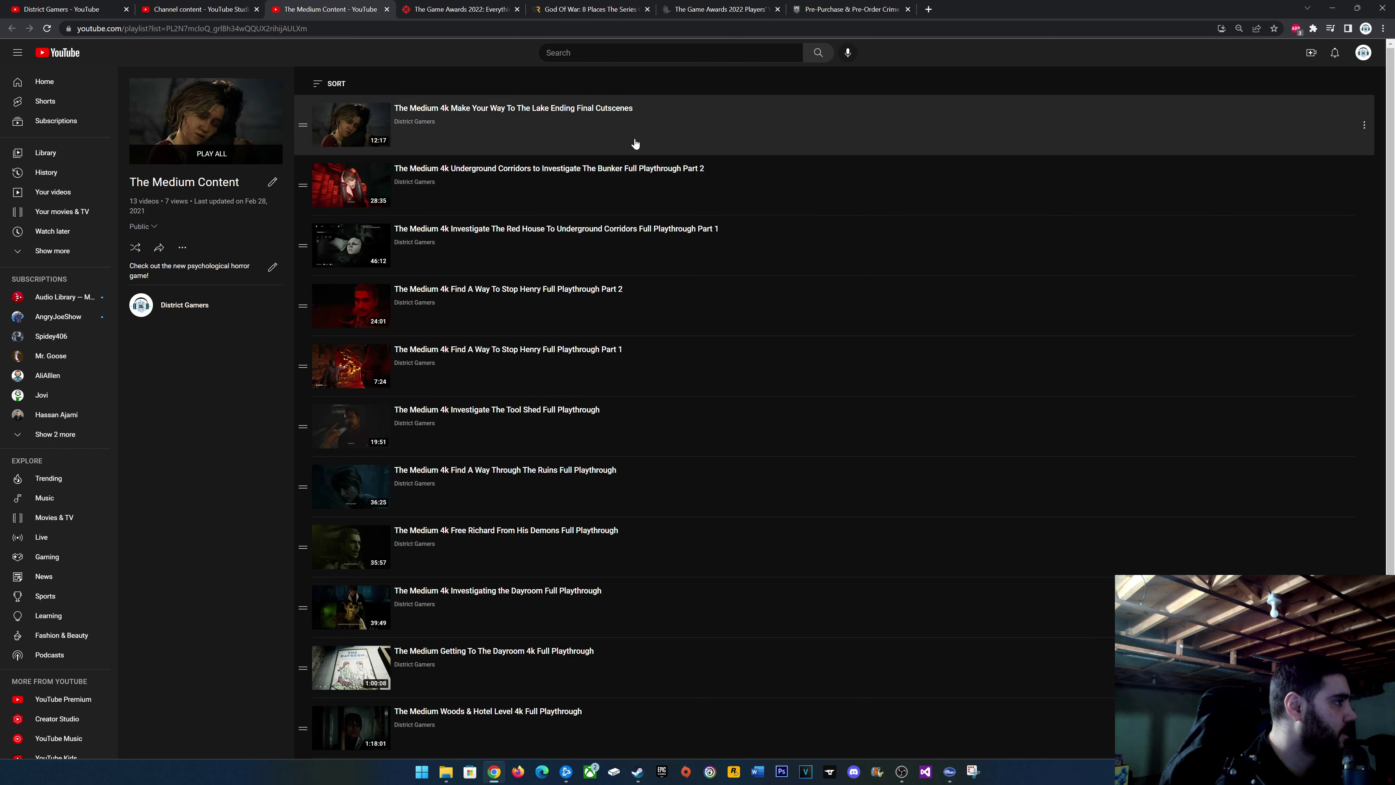
scroll(656, 418, down, 2)
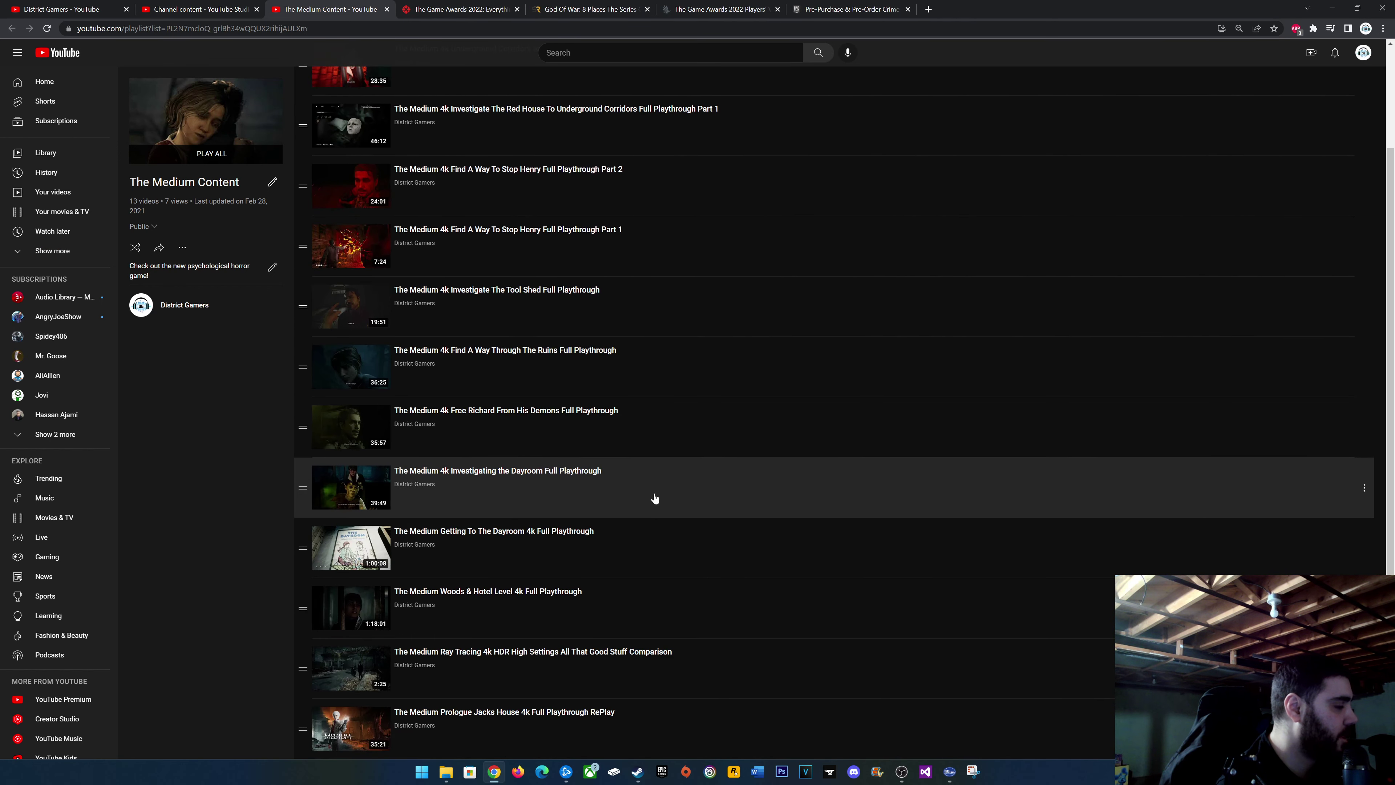
scroll(561, 631, up, 2)
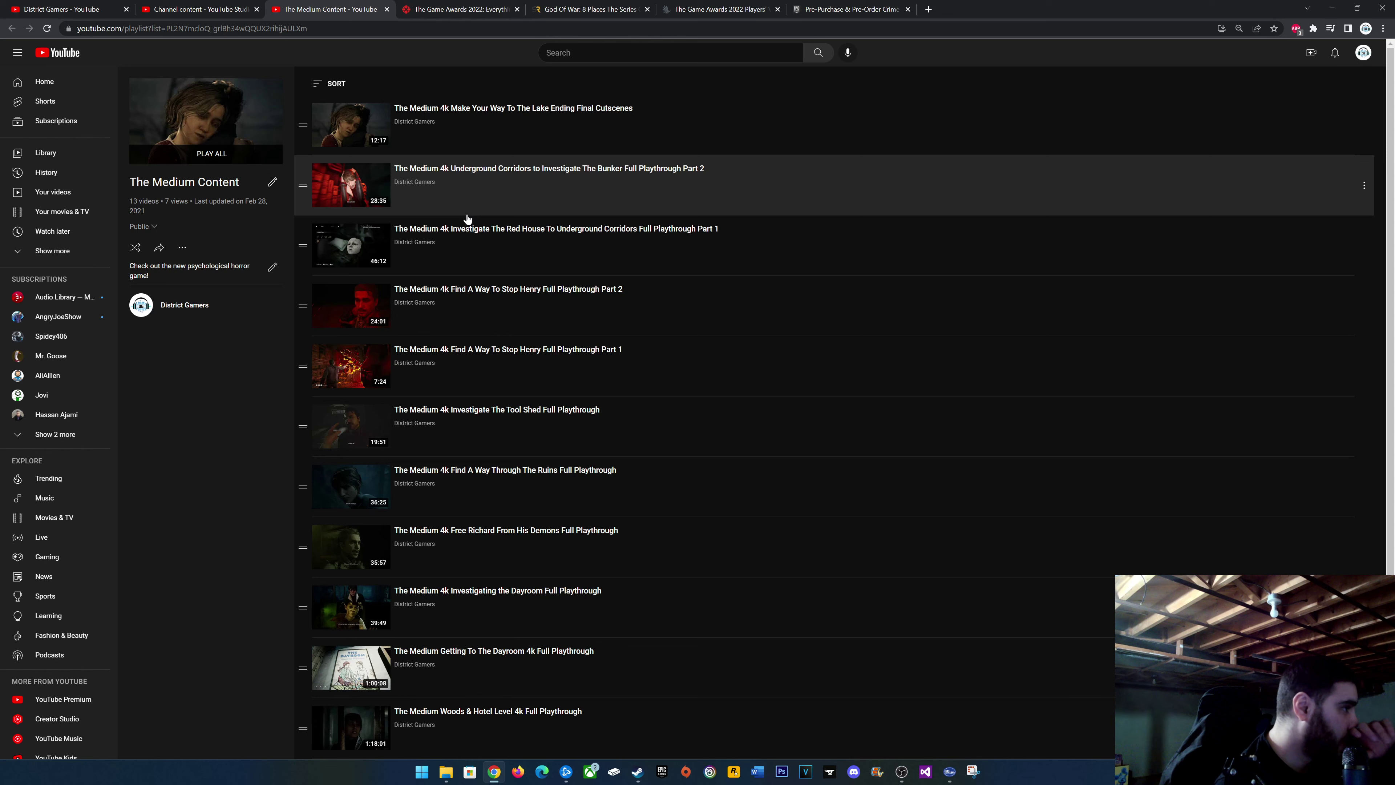
click(387, 10)
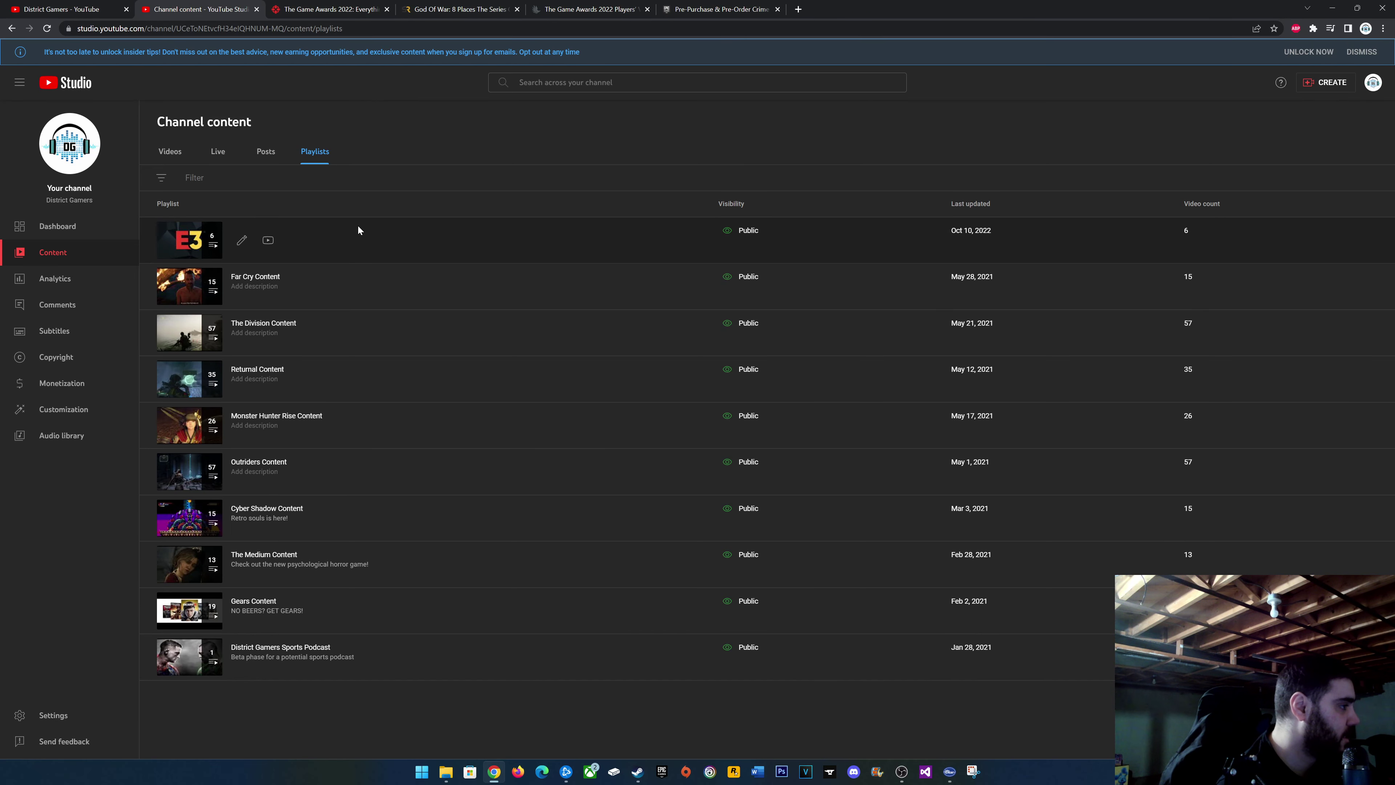
Reopen The Medium Content playlist and check the watch page of its "Ray Tracing 4k HDR High Settings All That Good Stuff Comparison" video.
mouse_move(339, 558)
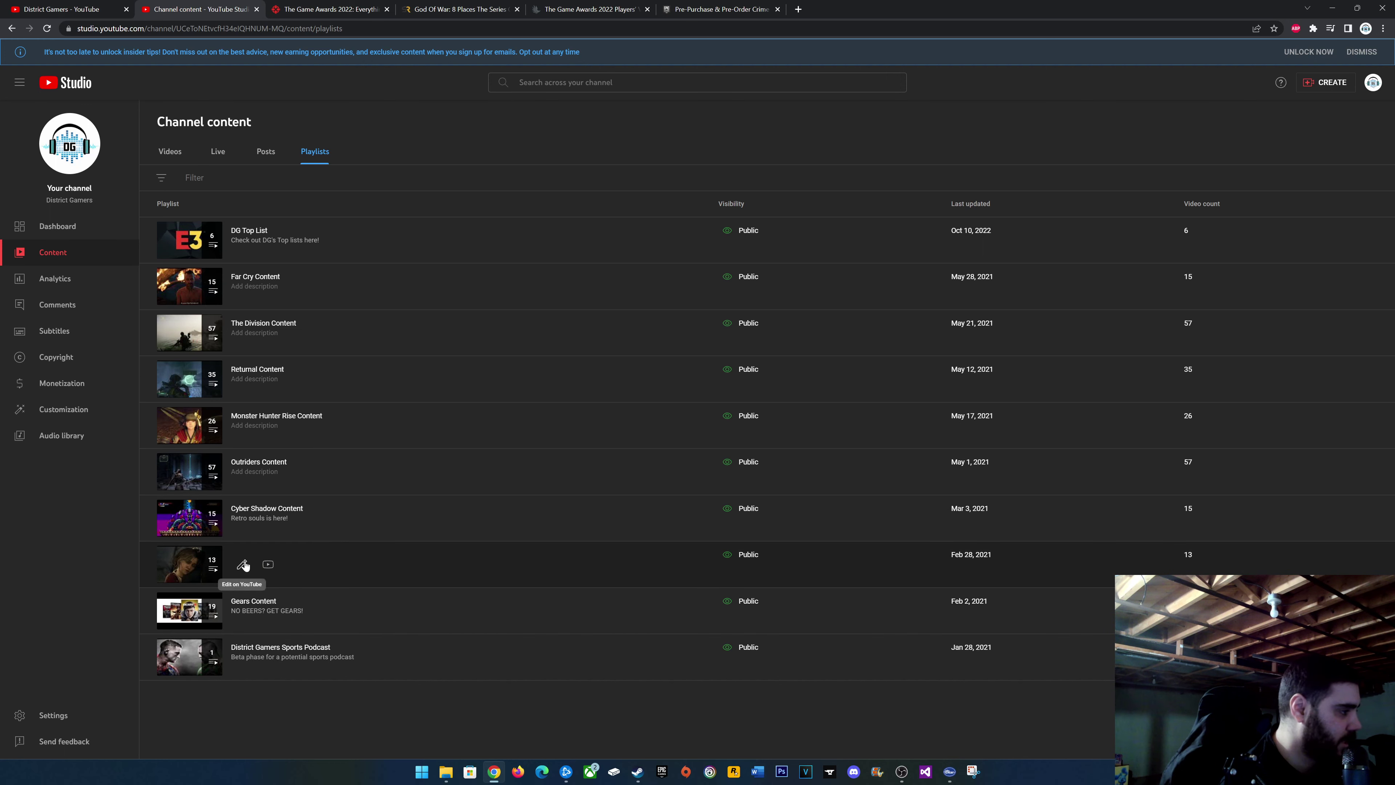
click(242, 564)
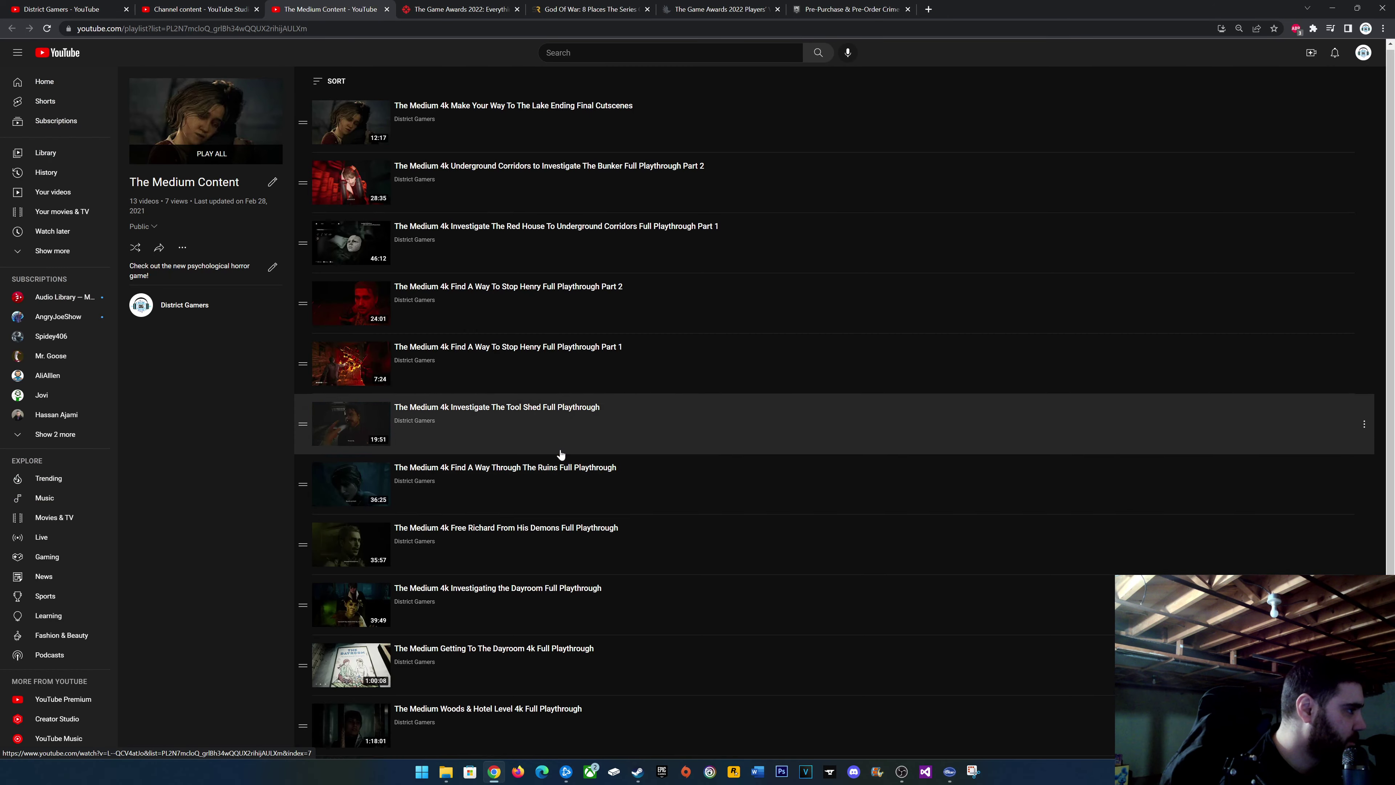
scroll(571, 455, down, 2)
scroll(591, 477, up, 2)
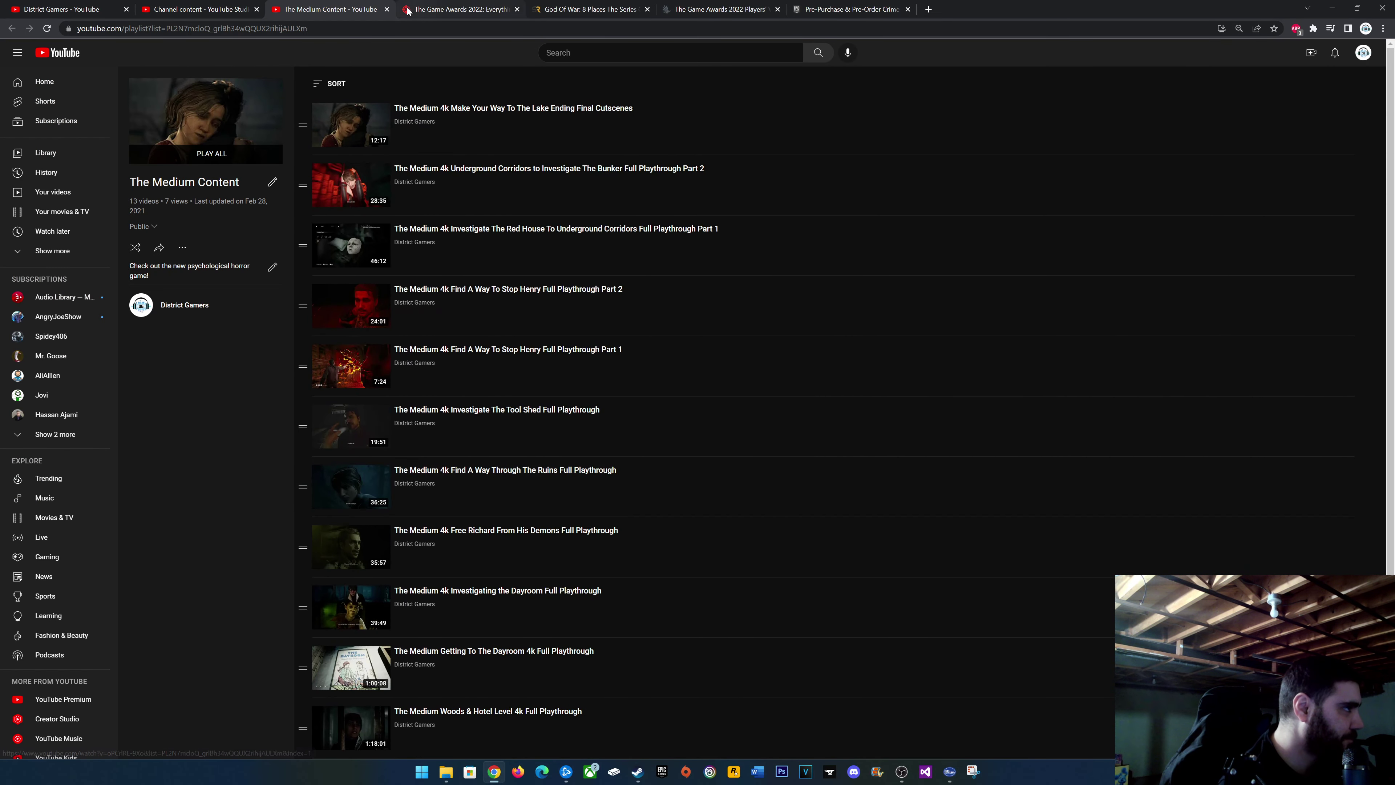
scroll(579, 402, down, 2)
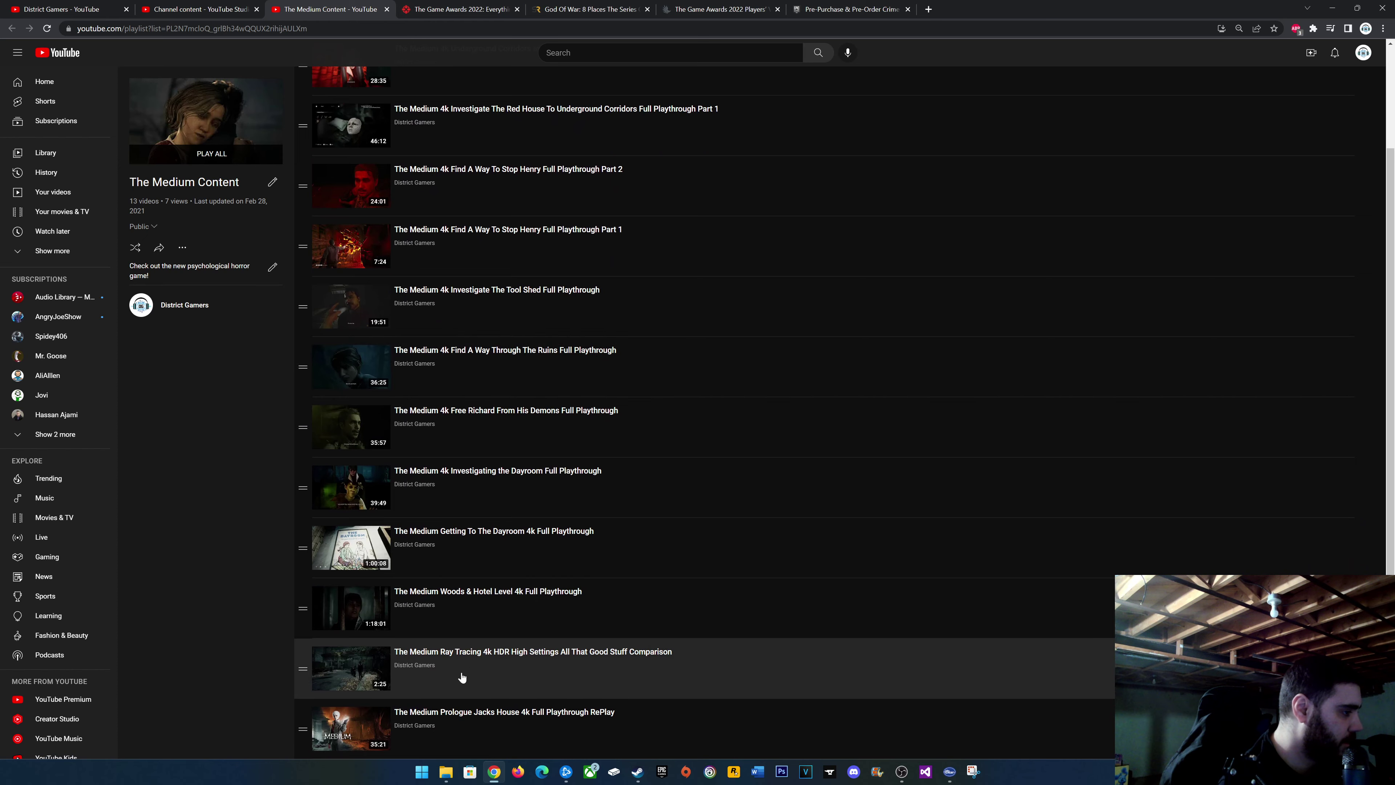
right_click(527, 655)
click(557, 567)
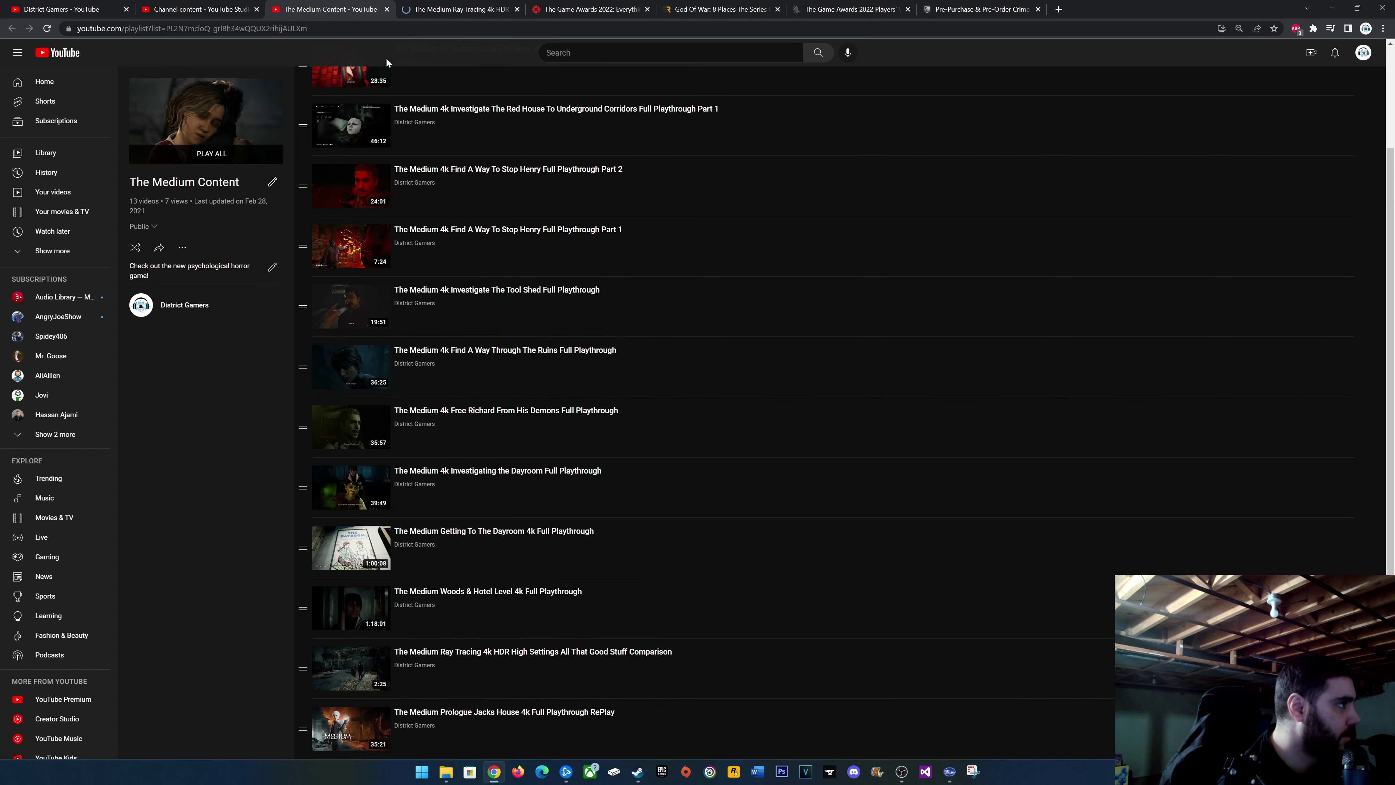
click(386, 9)
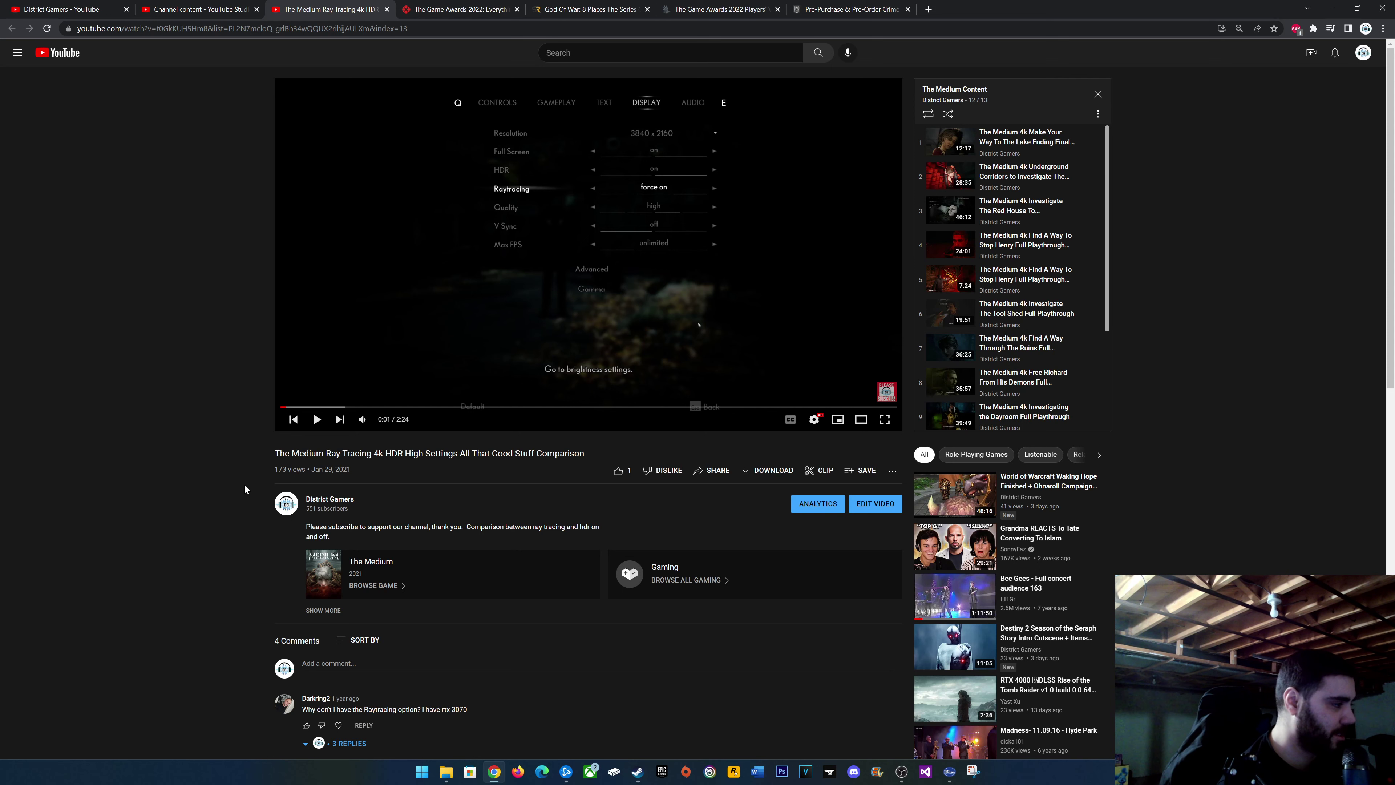
click(386, 9)
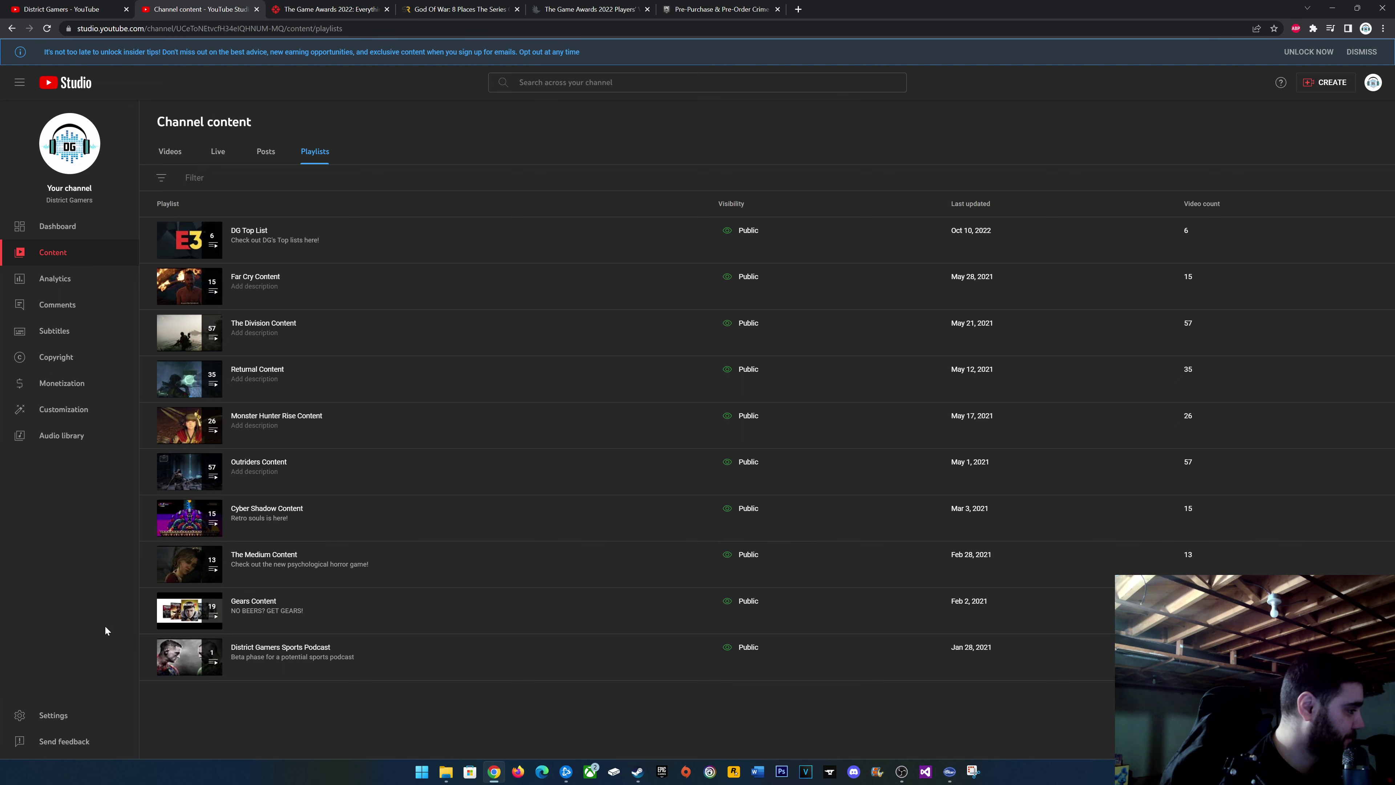
Review the Gears Content playlist from its newest Gears 5 videos to its oldest Gears of War 4 beta clips, and recheck it once.
right_click(250, 616)
click(286, 628)
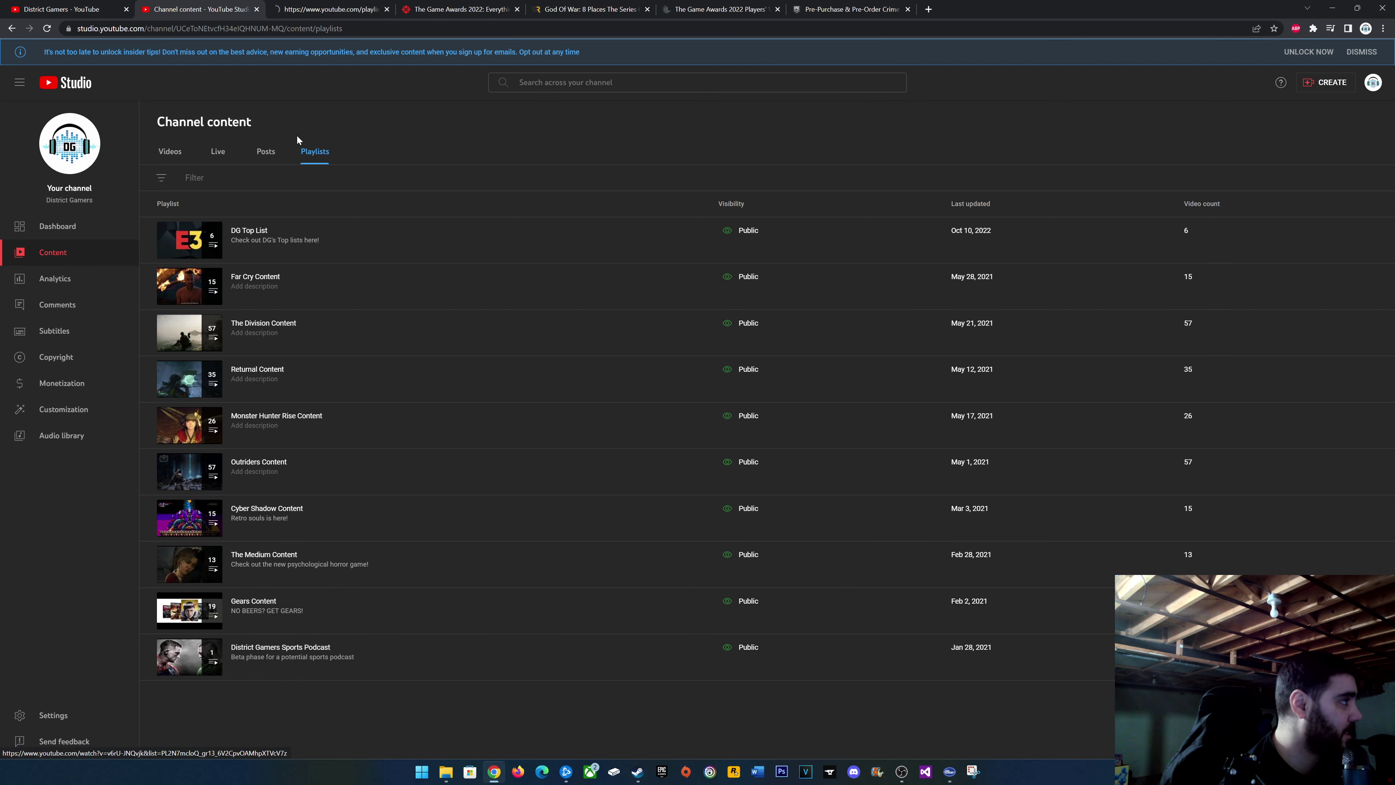
click(324, 9)
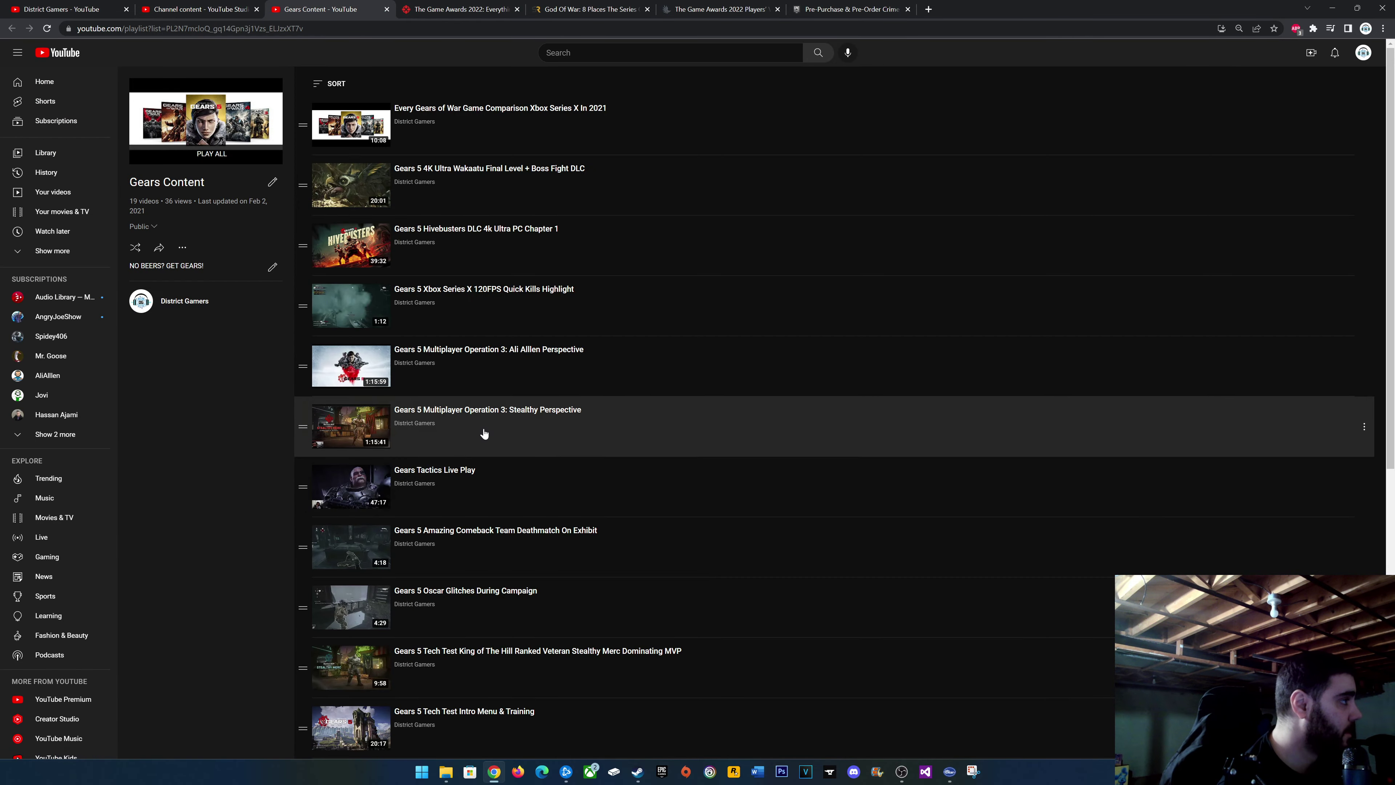
scroll(486, 439, down, 6)
scroll(604, 454, down, 2)
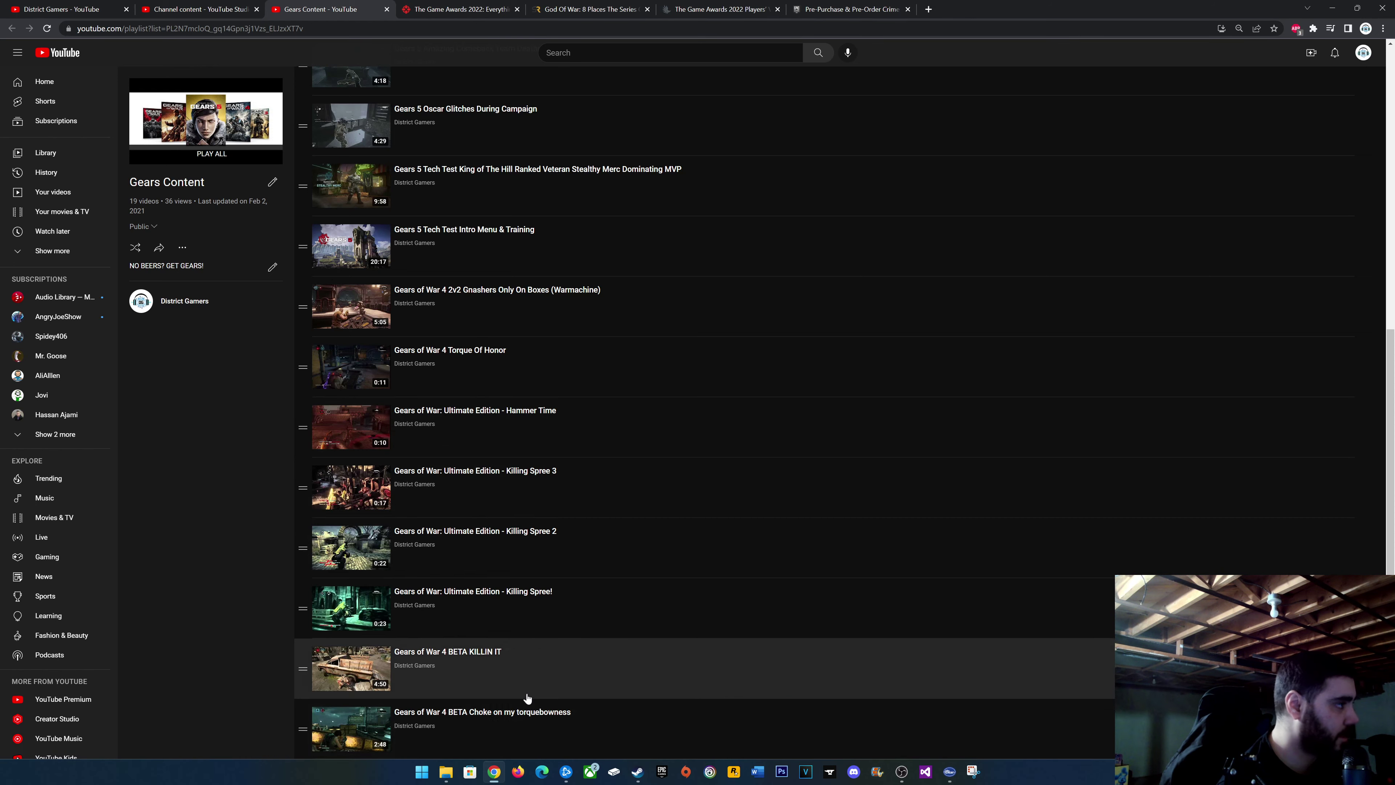
scroll(549, 631, up, 8)
scroll(577, 385, down, 8)
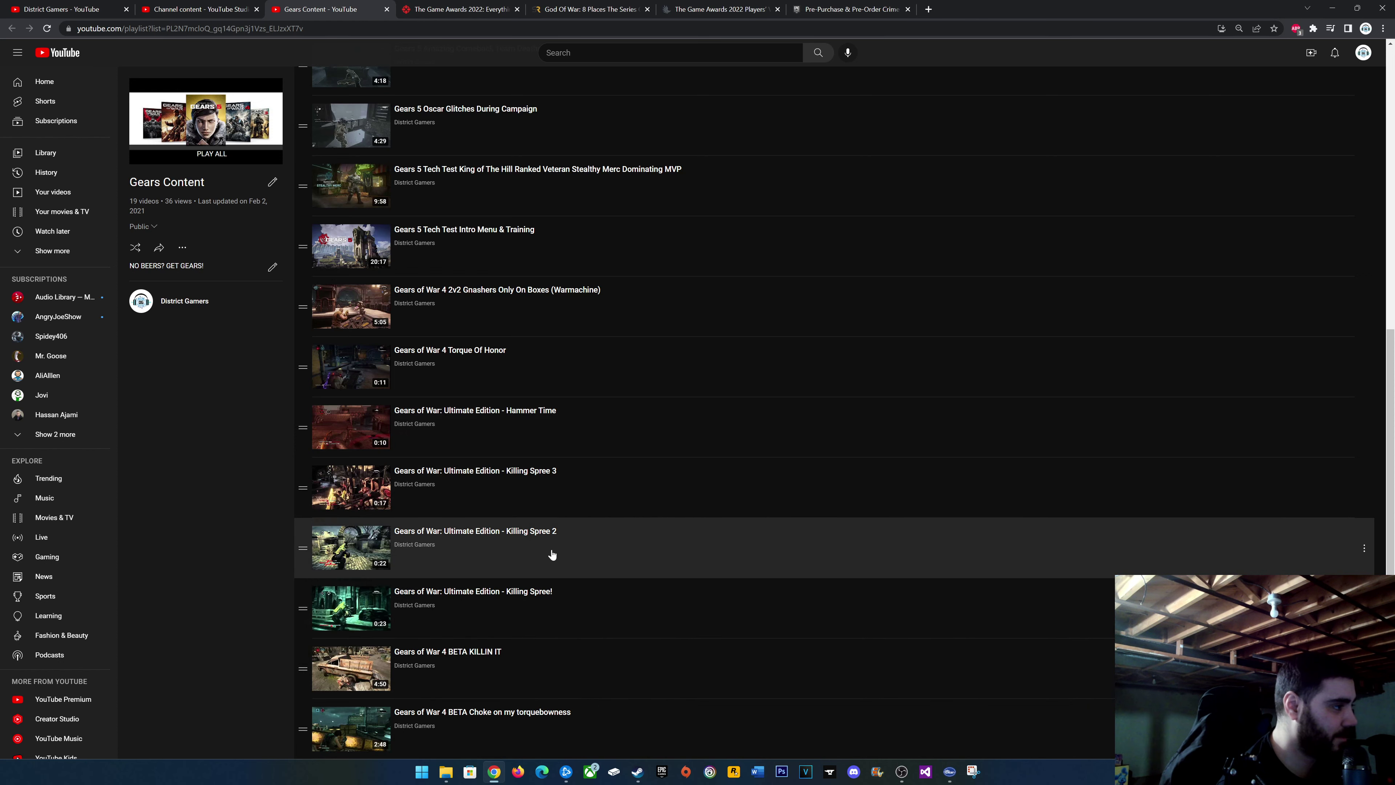
scroll(552, 555, up, 8)
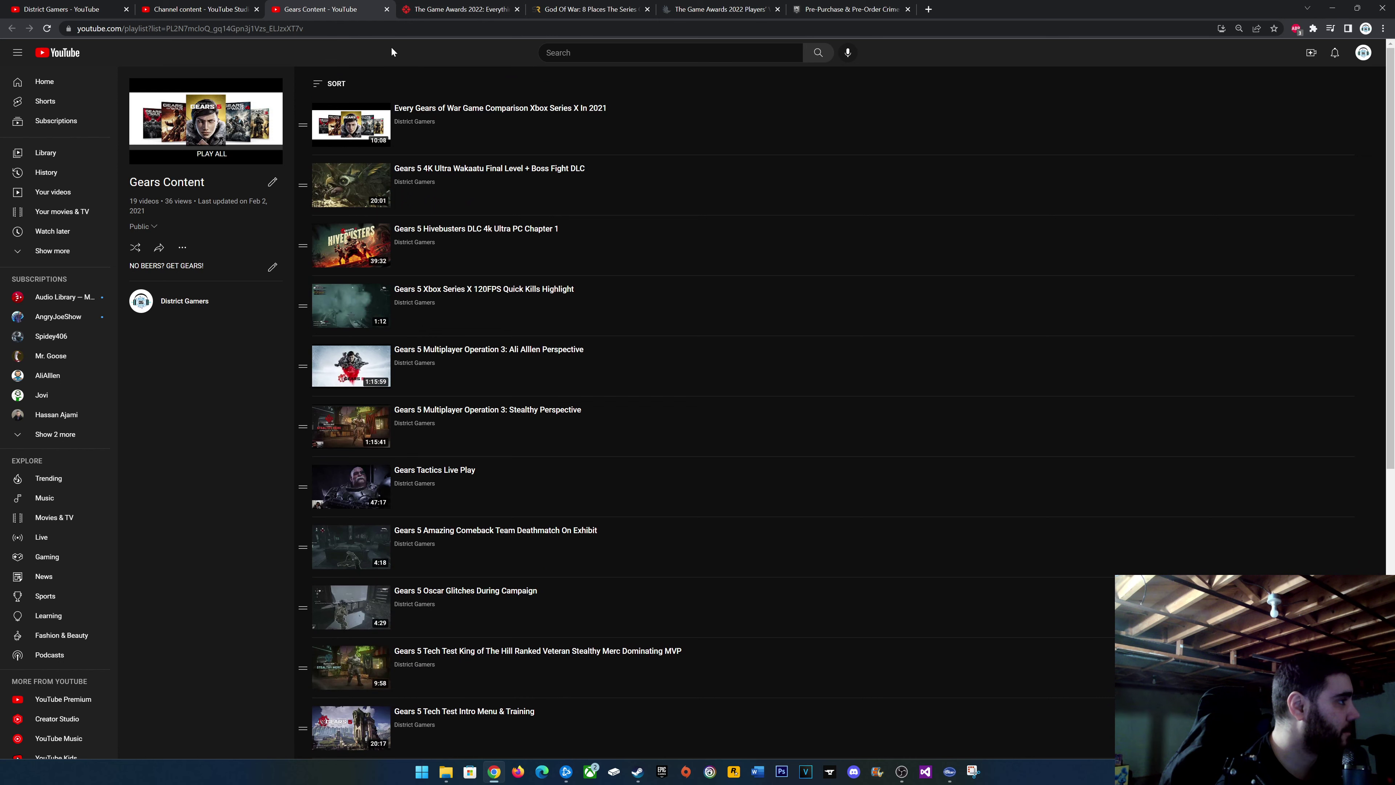
scroll(593, 283, down, 8)
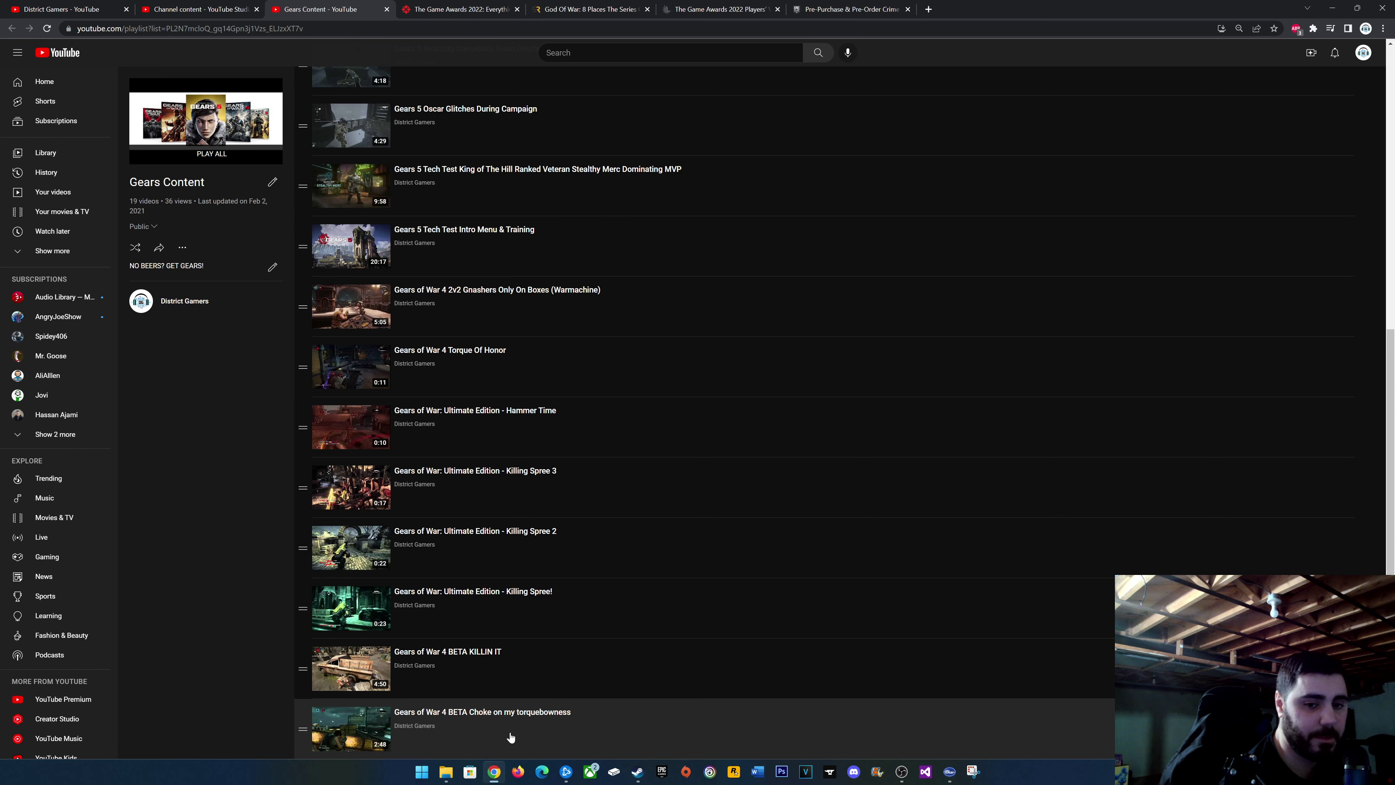
scroll(513, 605, up, 1)
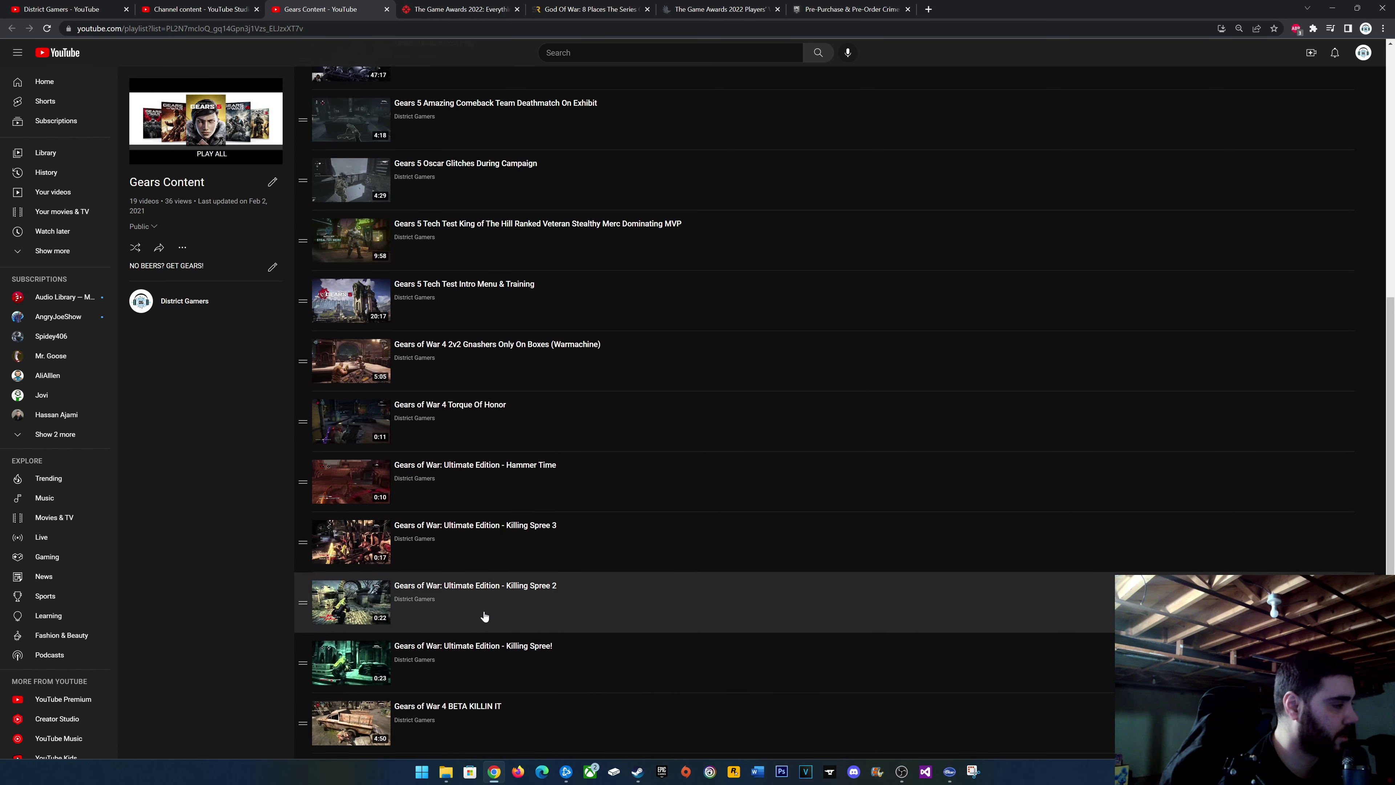
scroll(484, 617, up, 7)
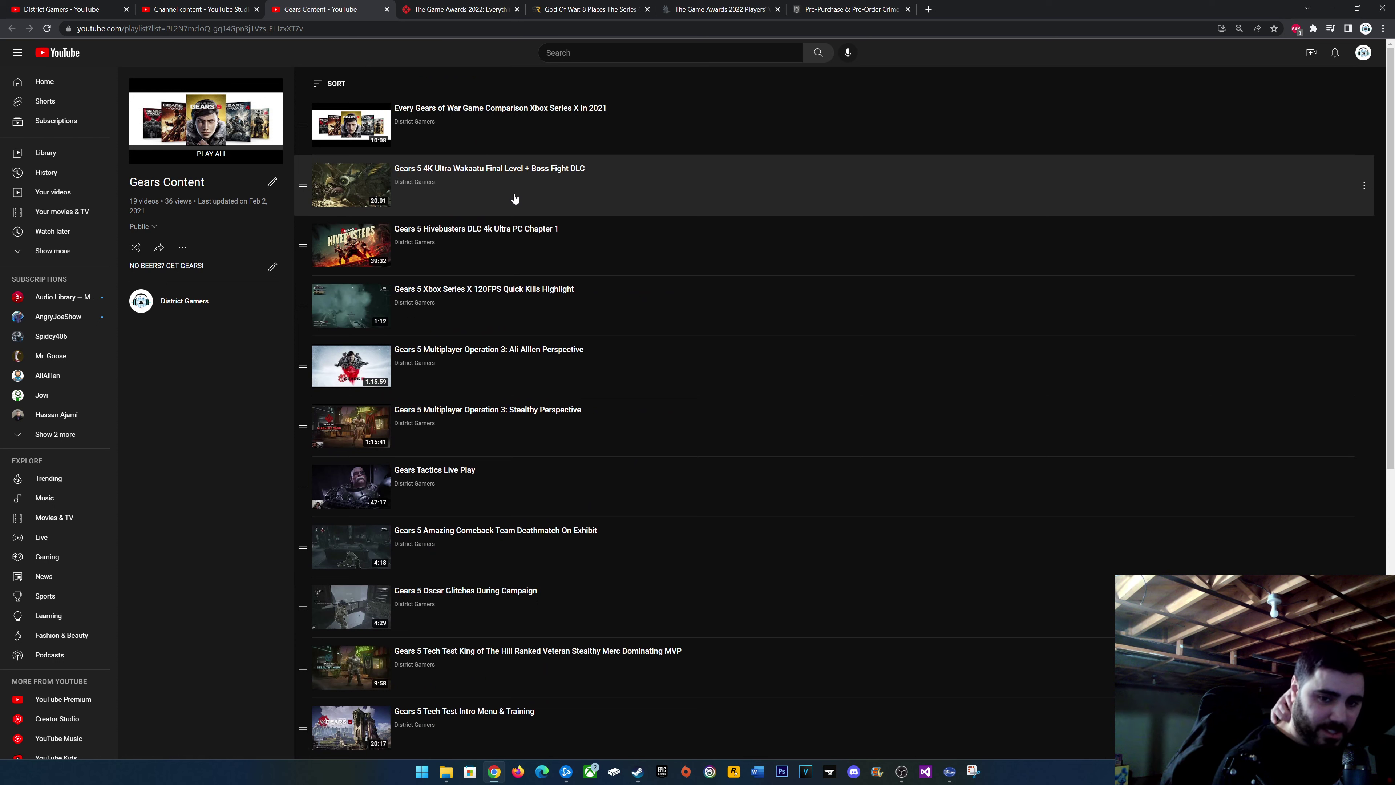
click(386, 9)
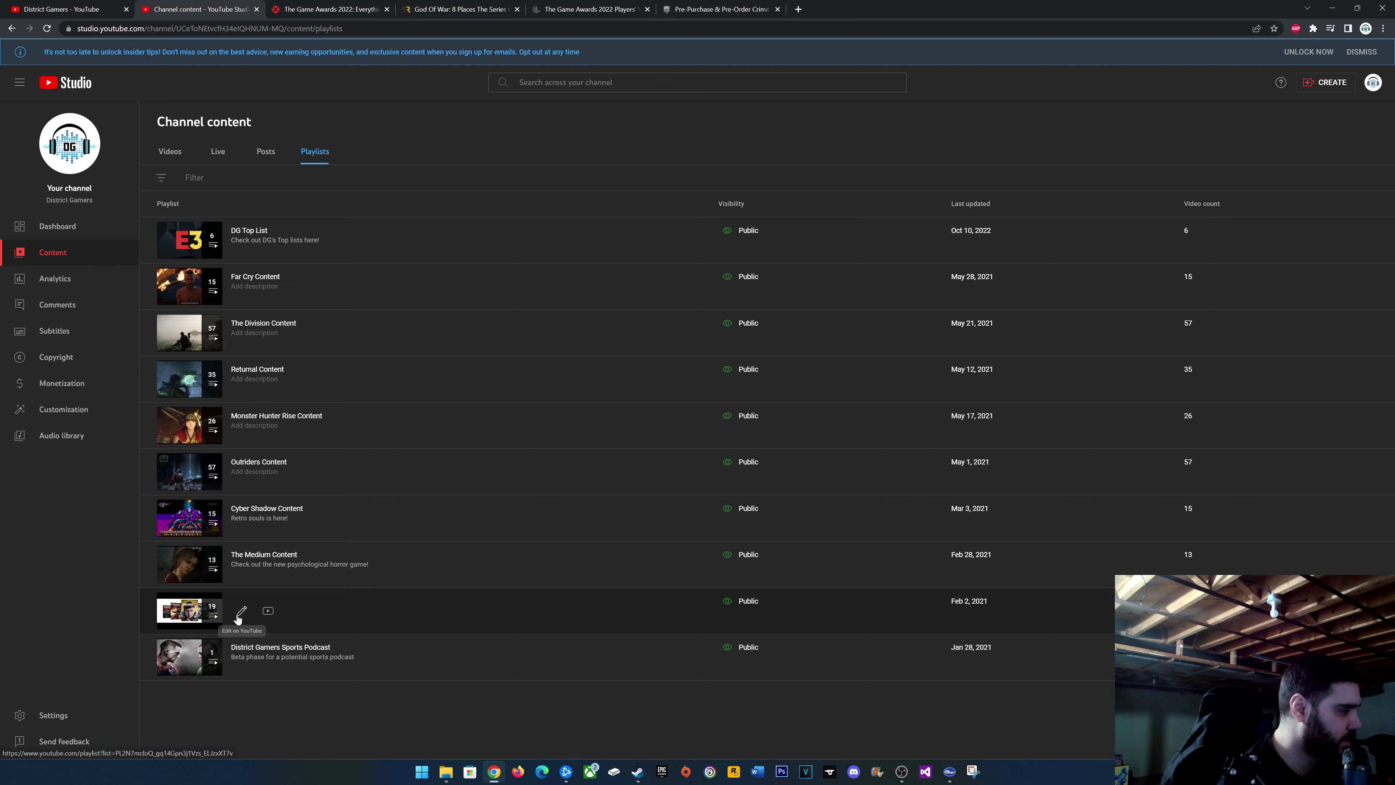
click(241, 611)
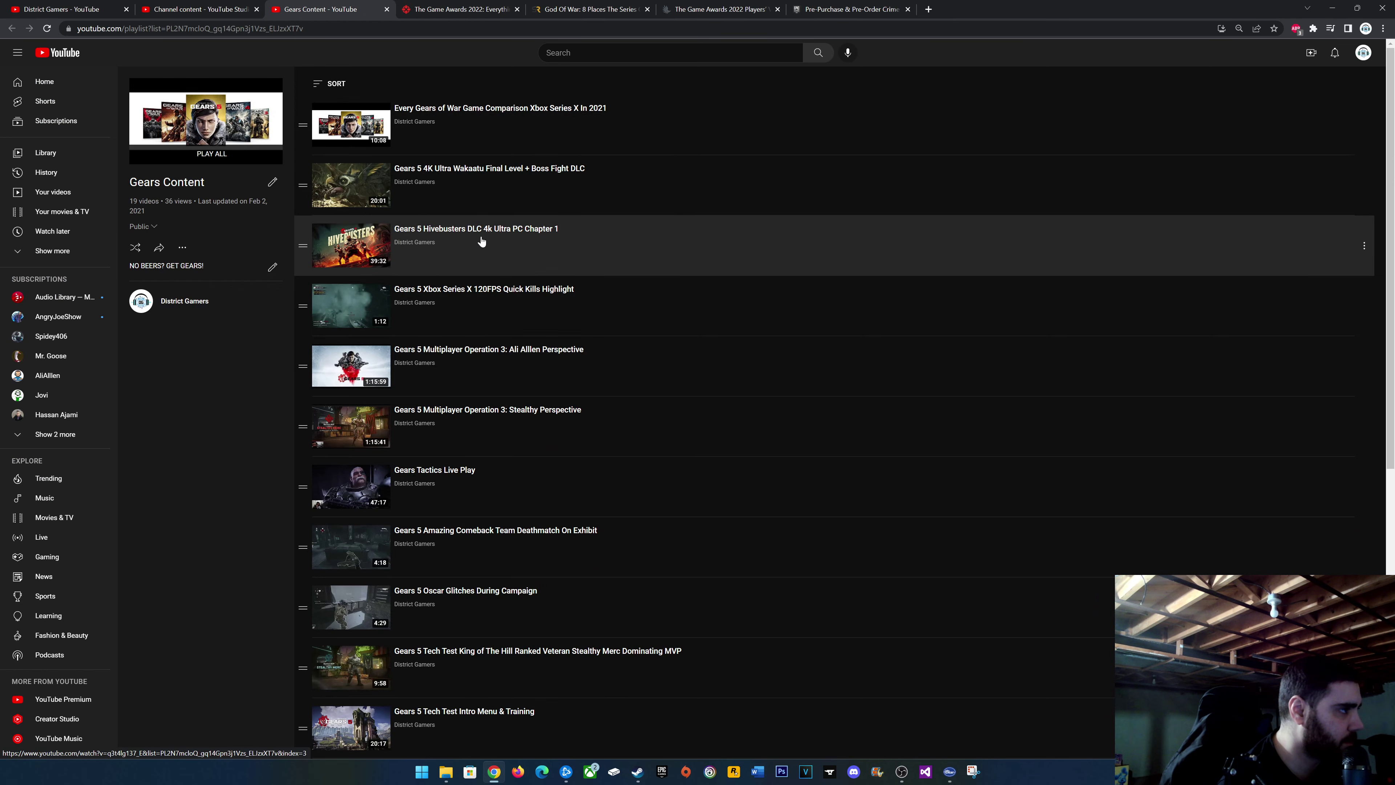
click(386, 9)
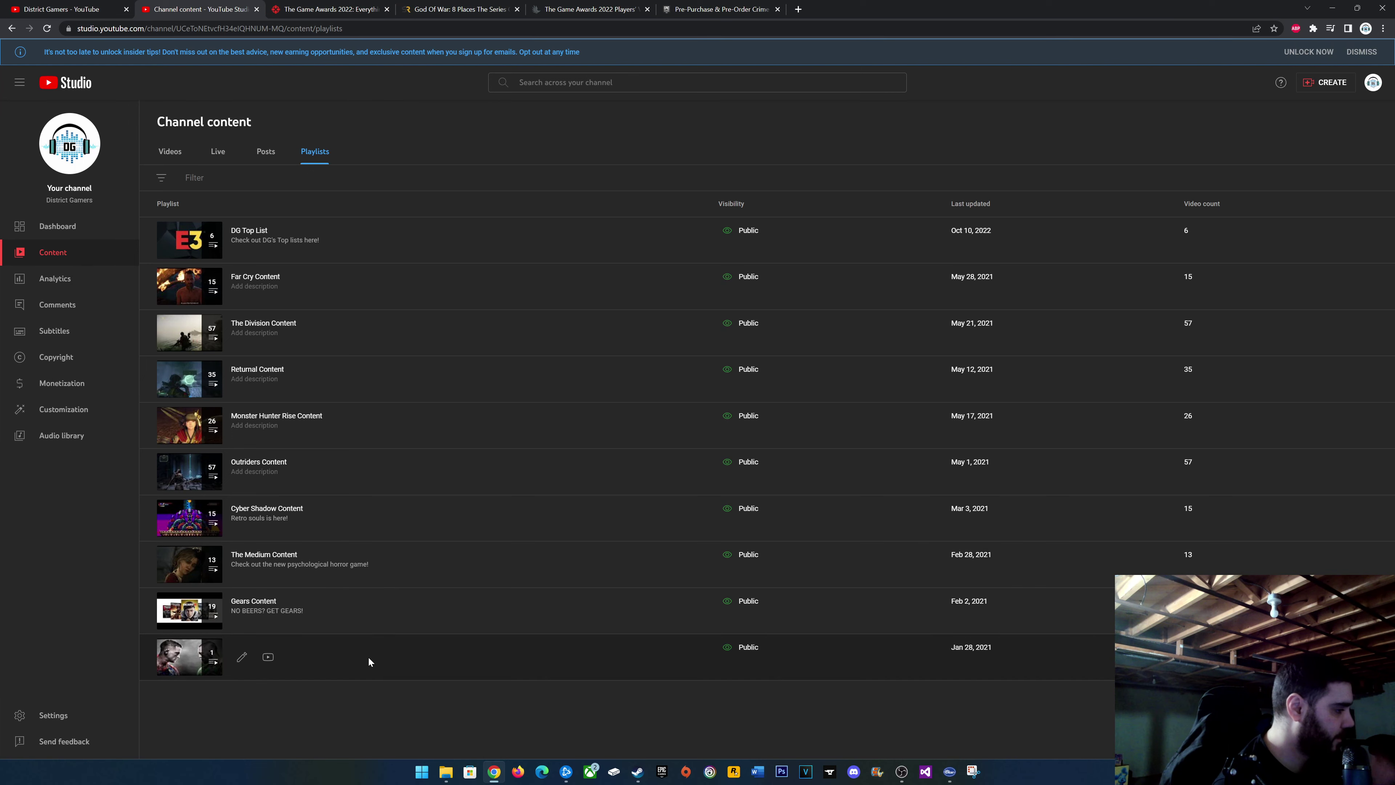
Open the District Gamers Sports Podcast playlist and check its management options, dismissing them without choosing one.
click(265, 659)
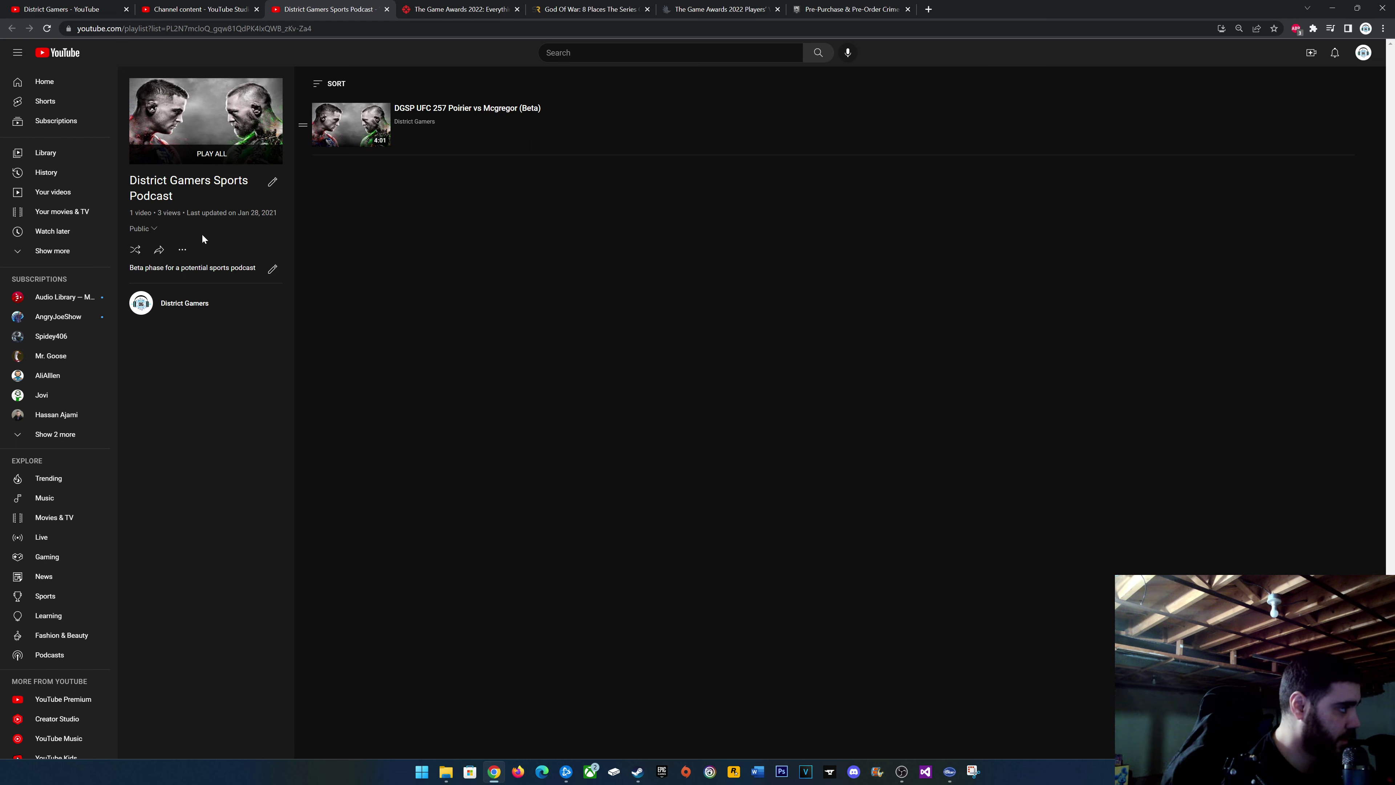
click(183, 254)
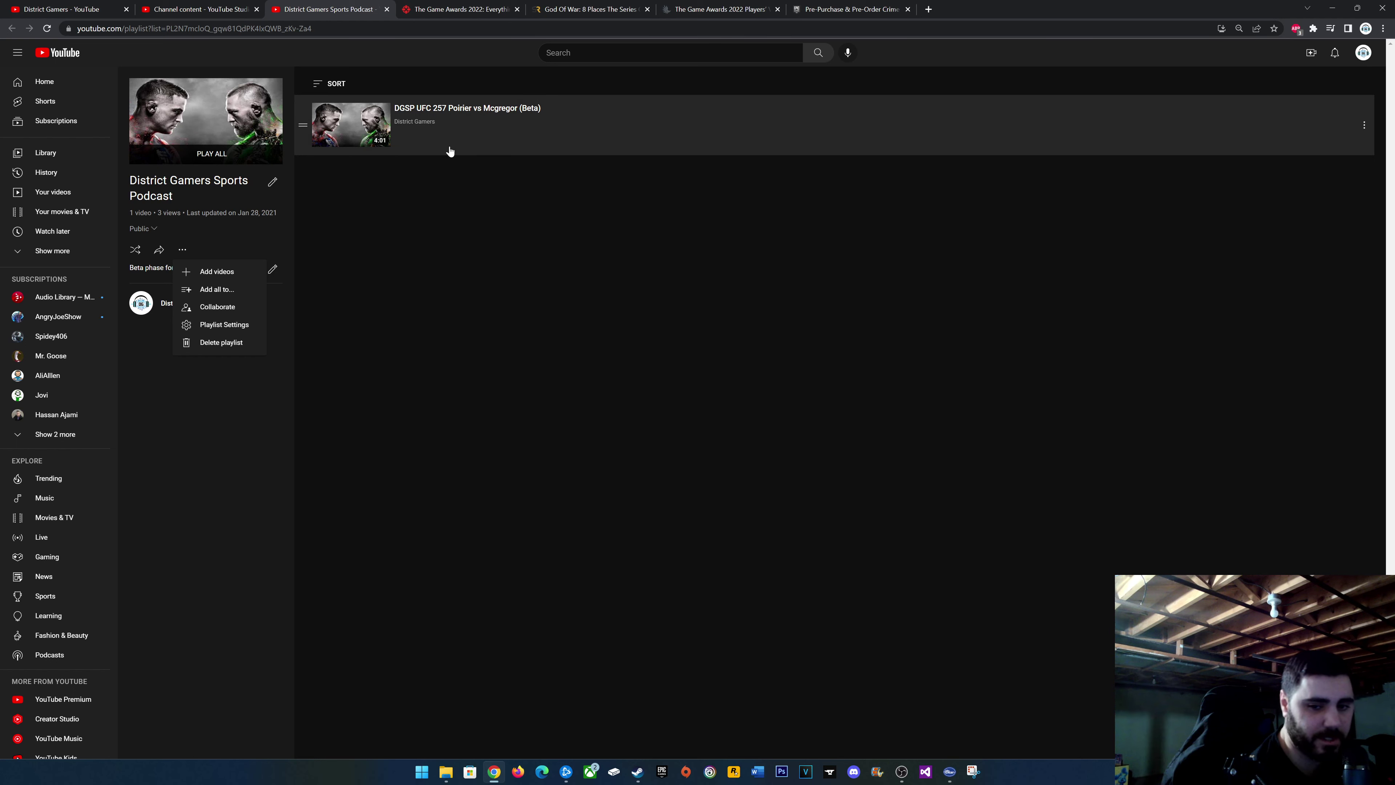
click(396, 357)
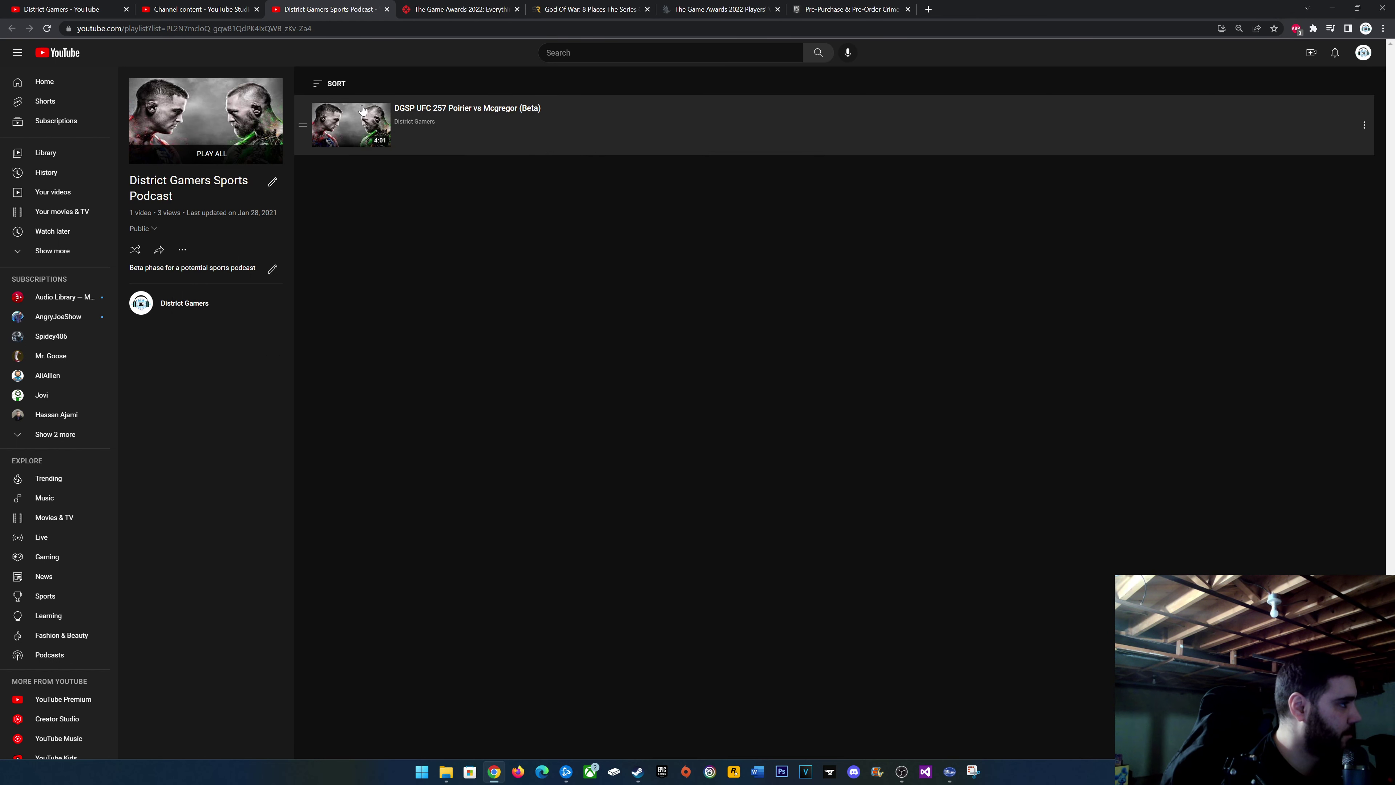
Open the "DGSP UFC 257 Poirier vs Mcgregor (Beta)" video separately, watch its intro briefly, pause it and return to the playlist.
right_click(363, 138)
click(376, 148)
click(456, 8)
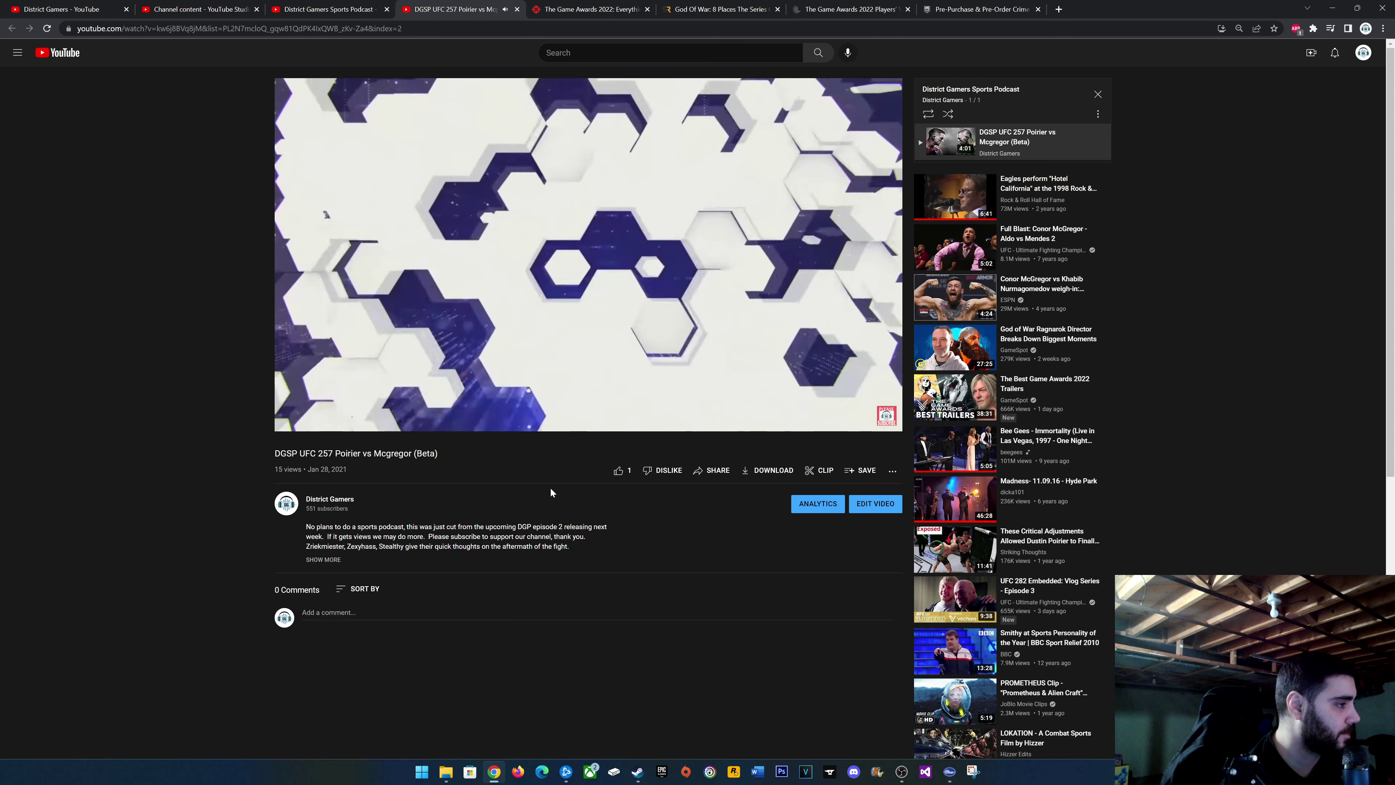
mouse_move(403, 428)
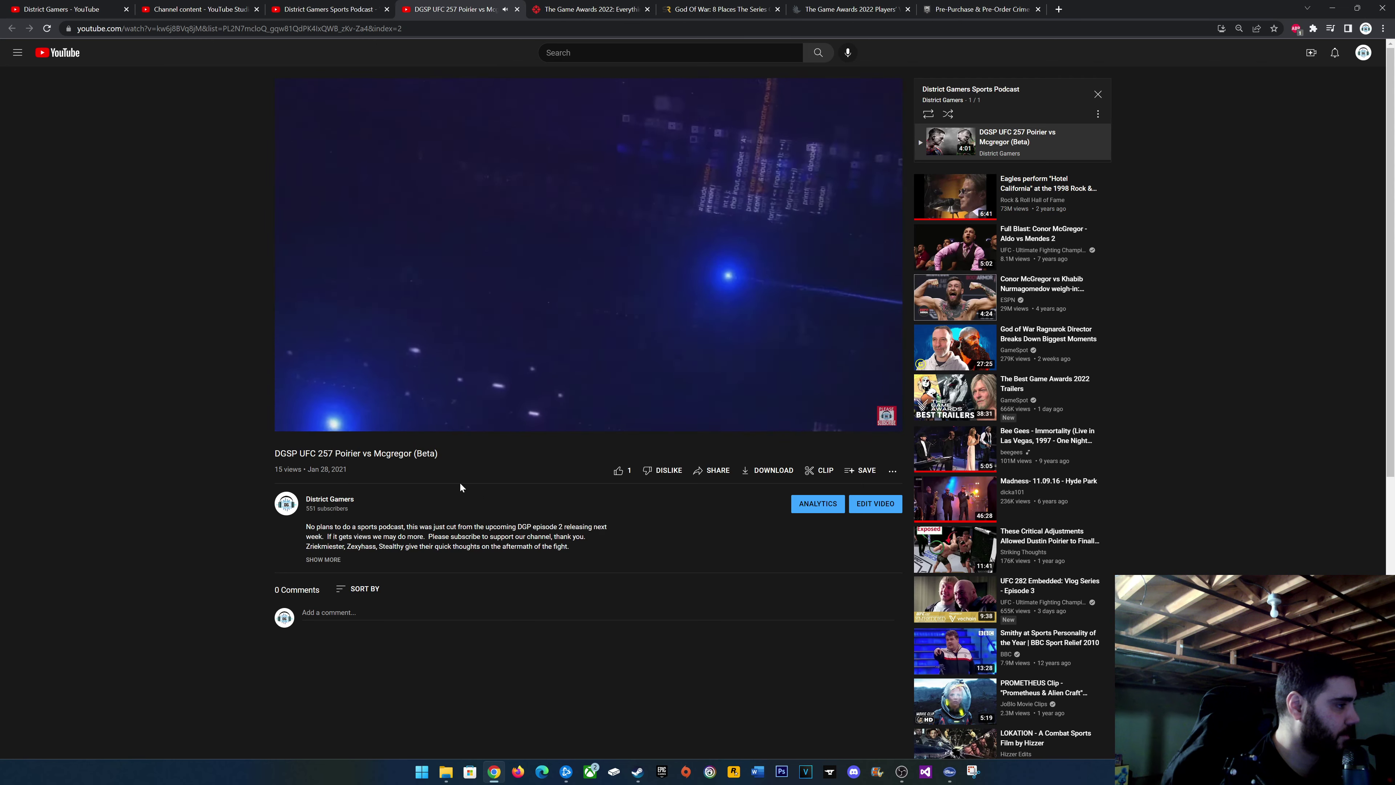
click(384, 419)
drag(384, 420, 398, 420)
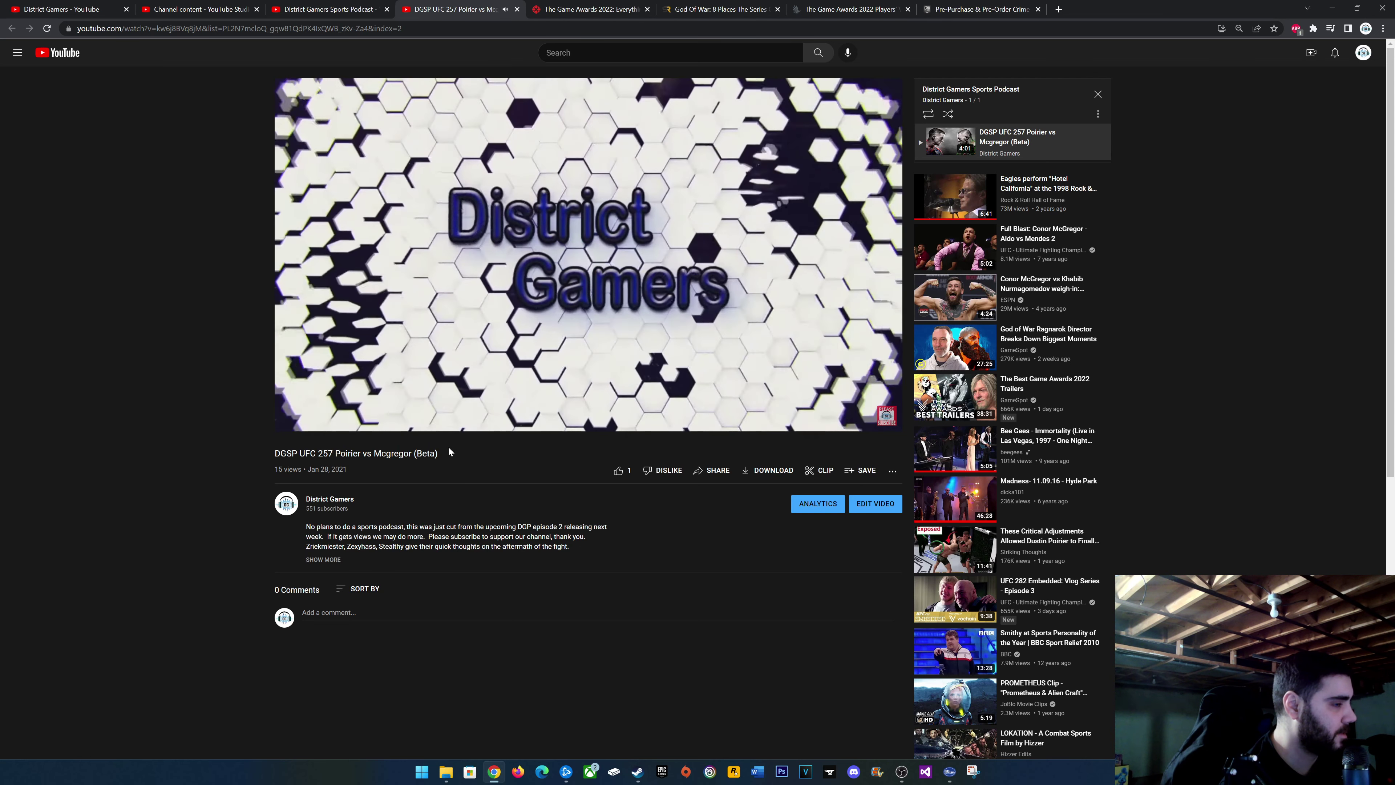
click(503, 379)
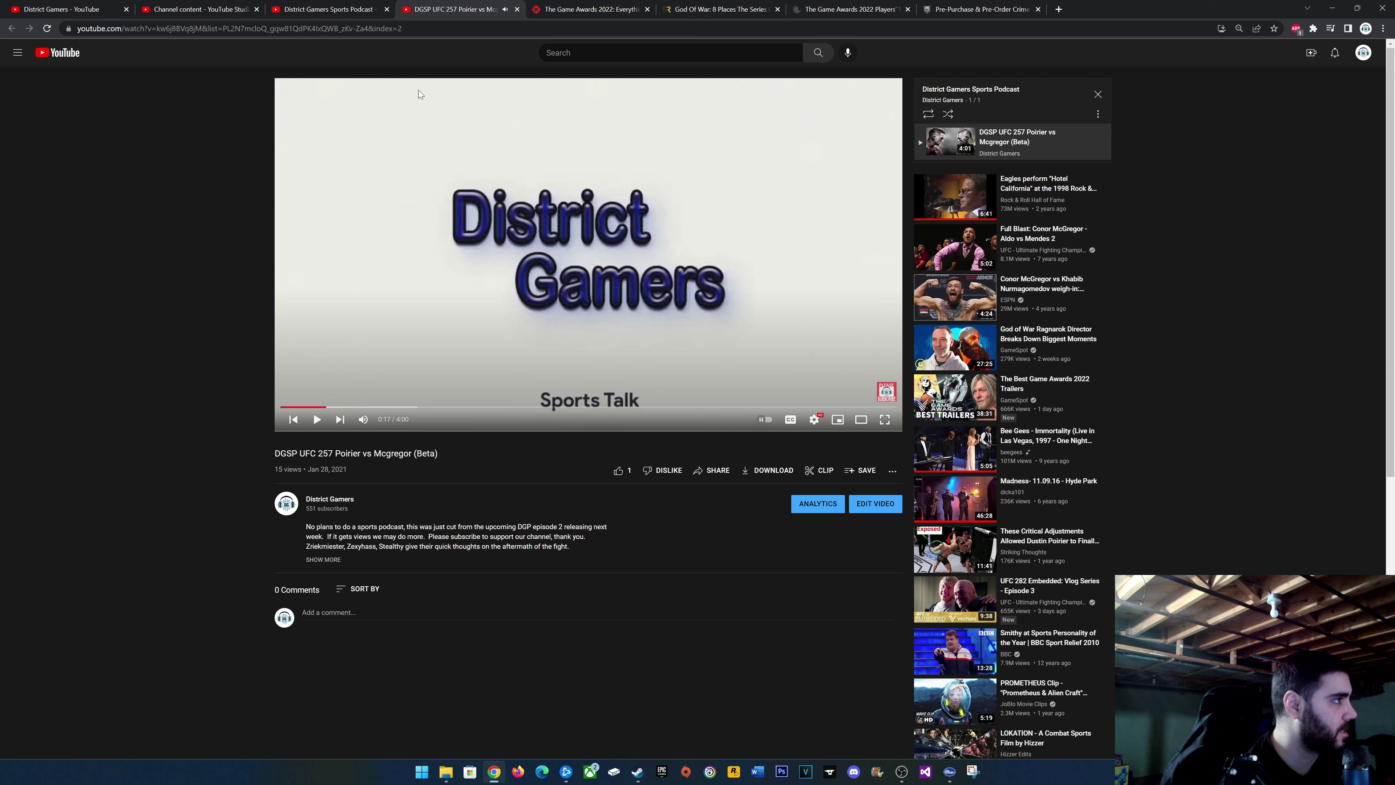
click(517, 9)
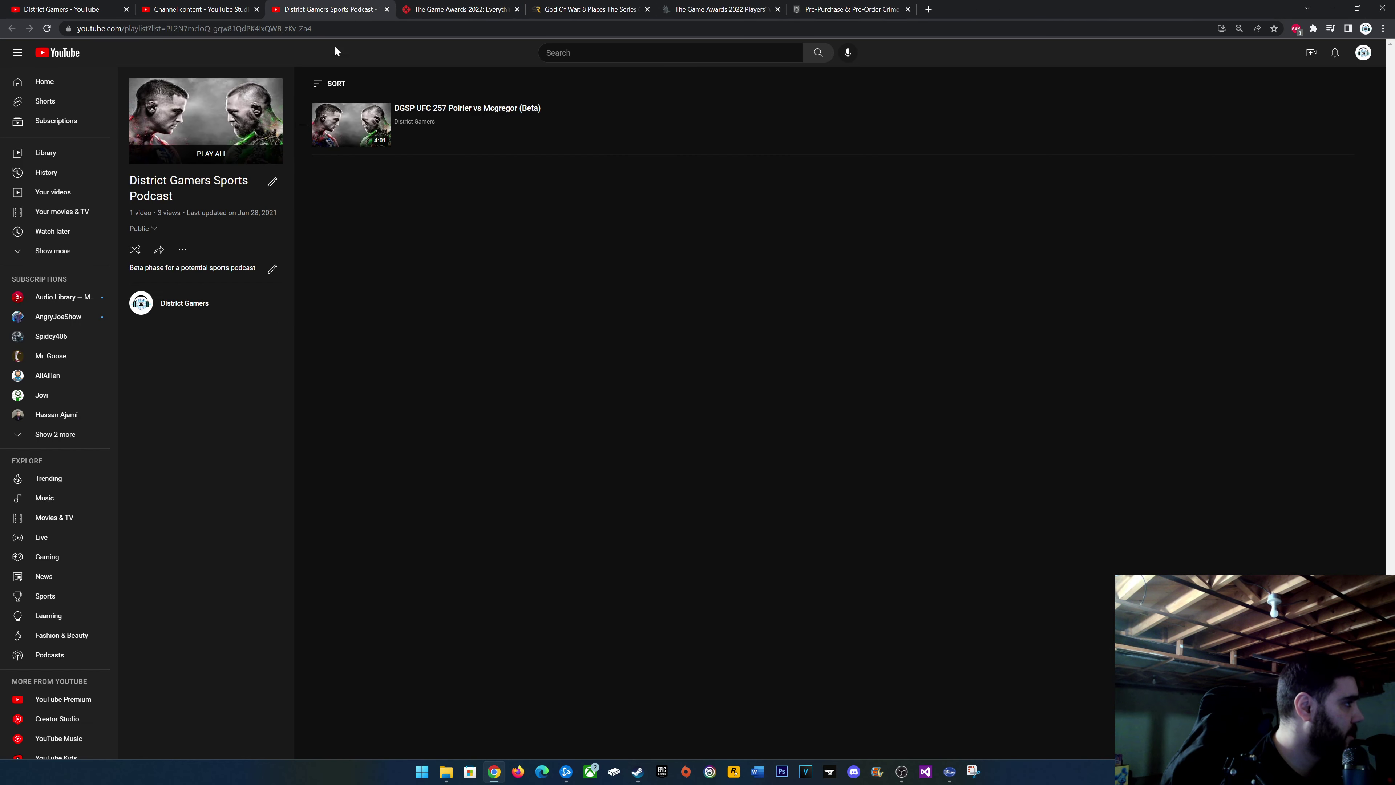
Delete the District Gamers Sports Podcast playlist and return to the channel's playlists.
click(182, 250)
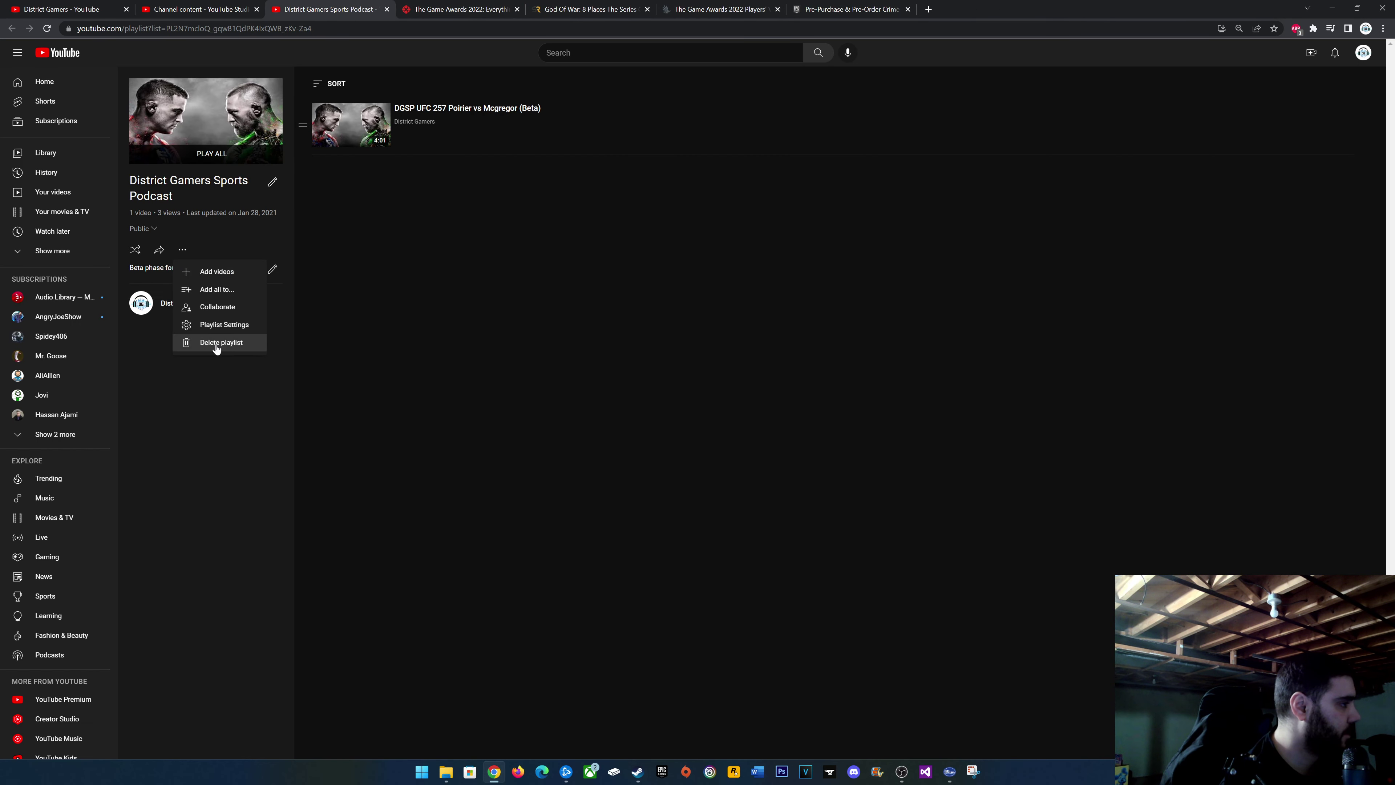
click(214, 350)
click(792, 432)
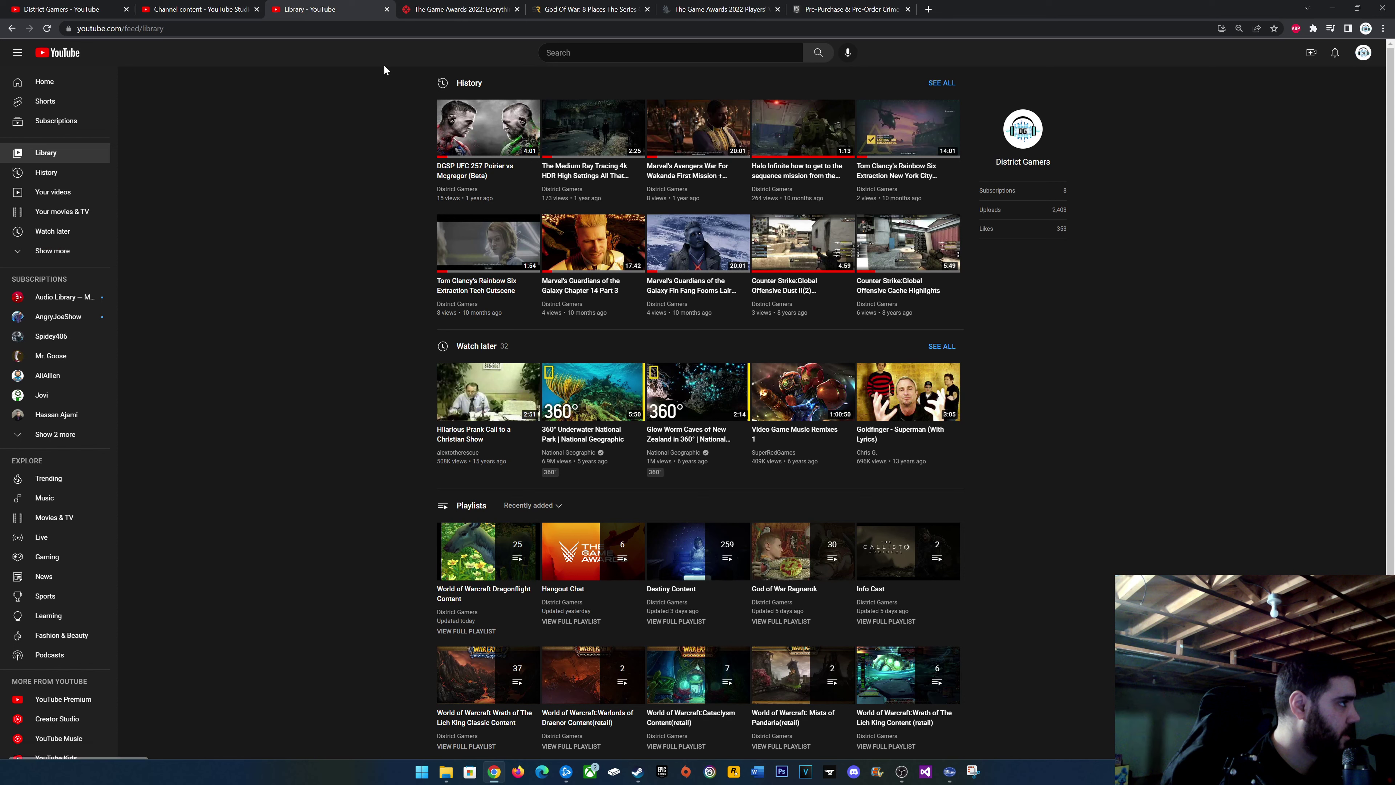
click(386, 9)
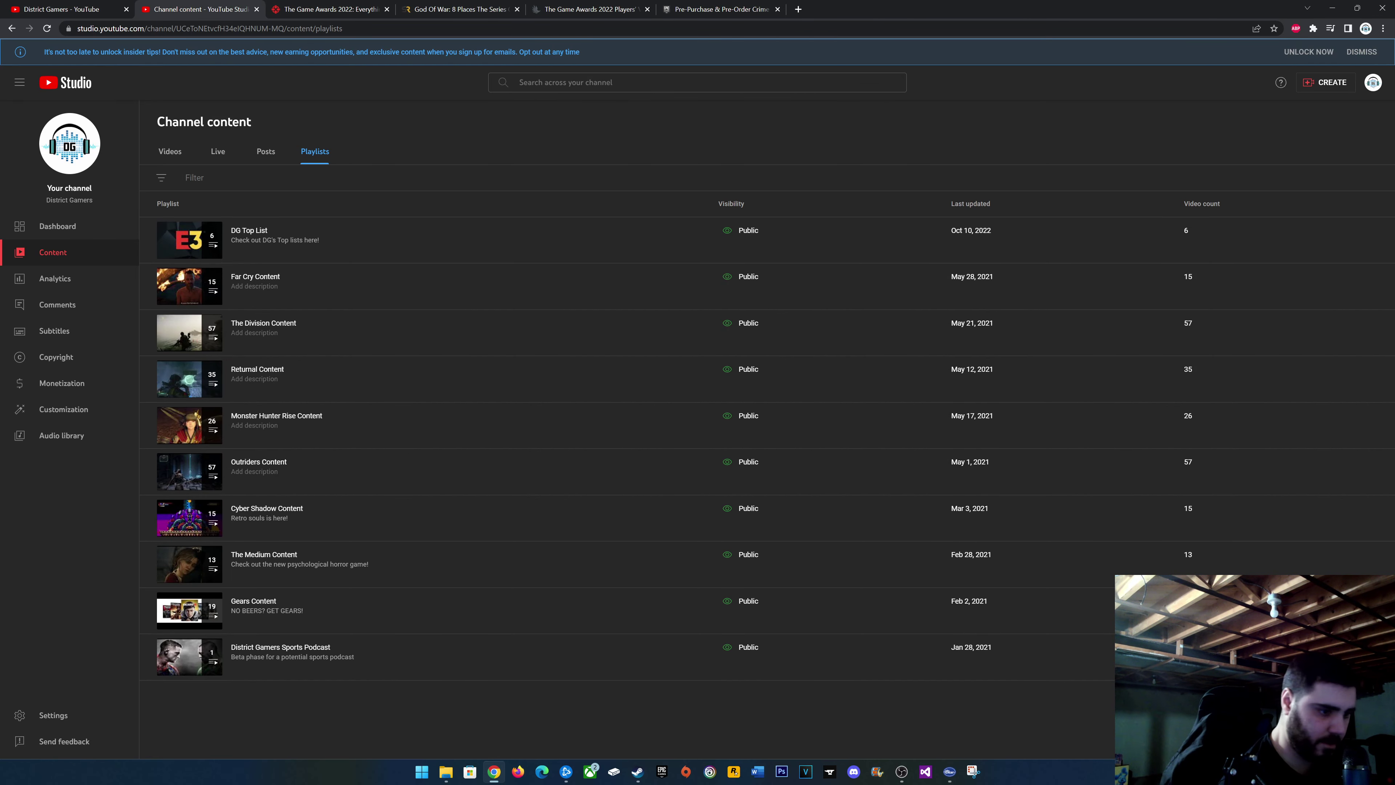
Advance to the next group of playlists, review the Hitman 3 PS5 Content playlist and return to the list.
scroll(826, 692, down, 6)
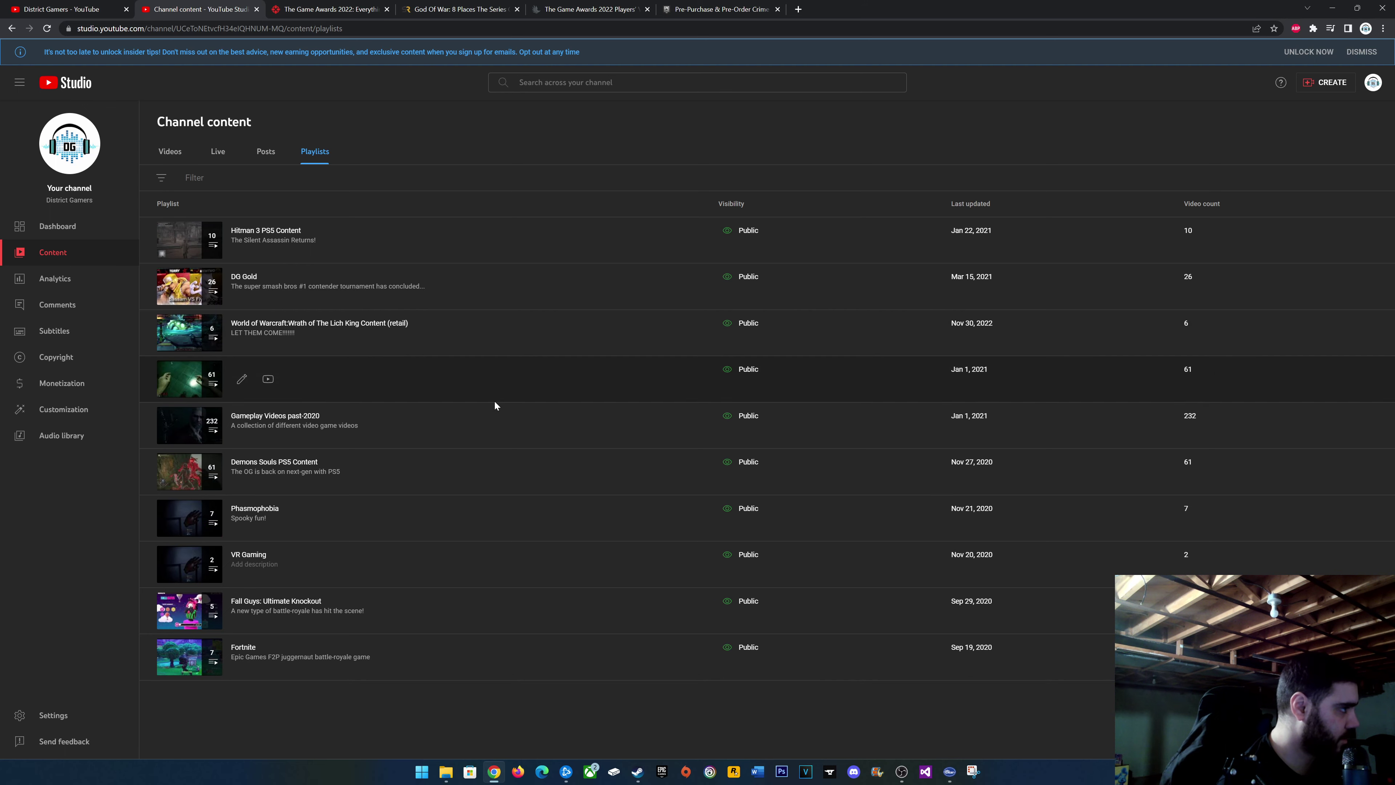
click(243, 240)
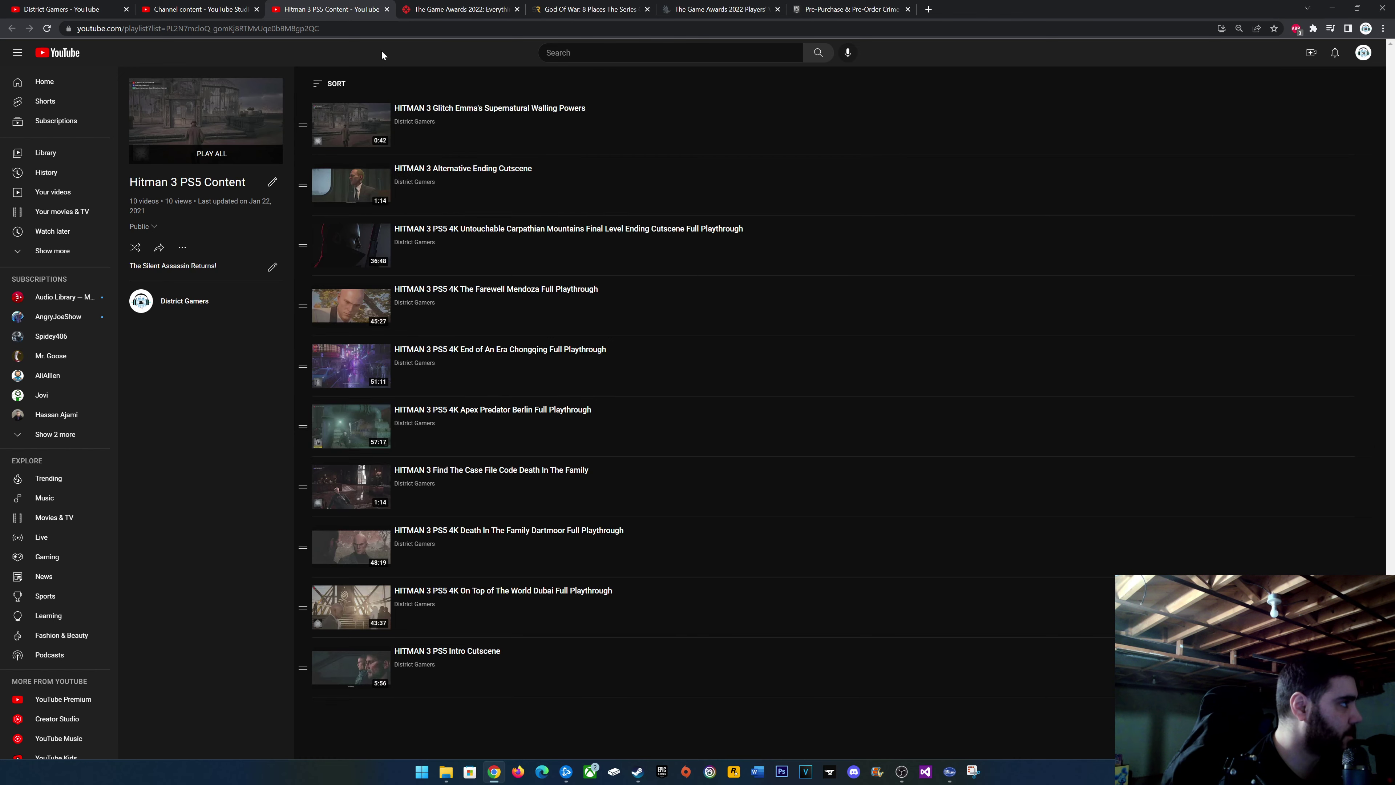
click(387, 9)
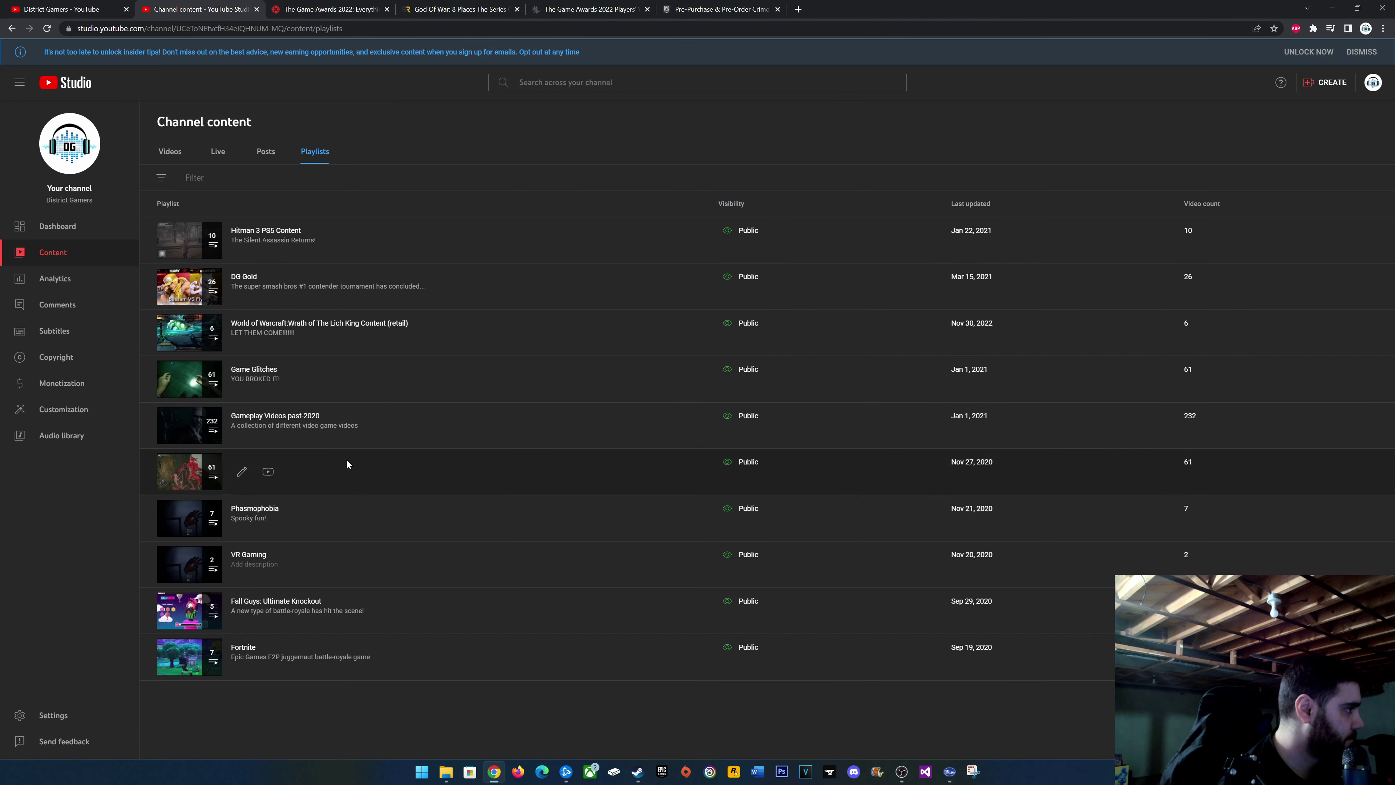
Review the DG Gold playlist's Super Smash Bros Ultimate tournament videos through to the preshow results, and return to the channel's playlists.
click(242, 286)
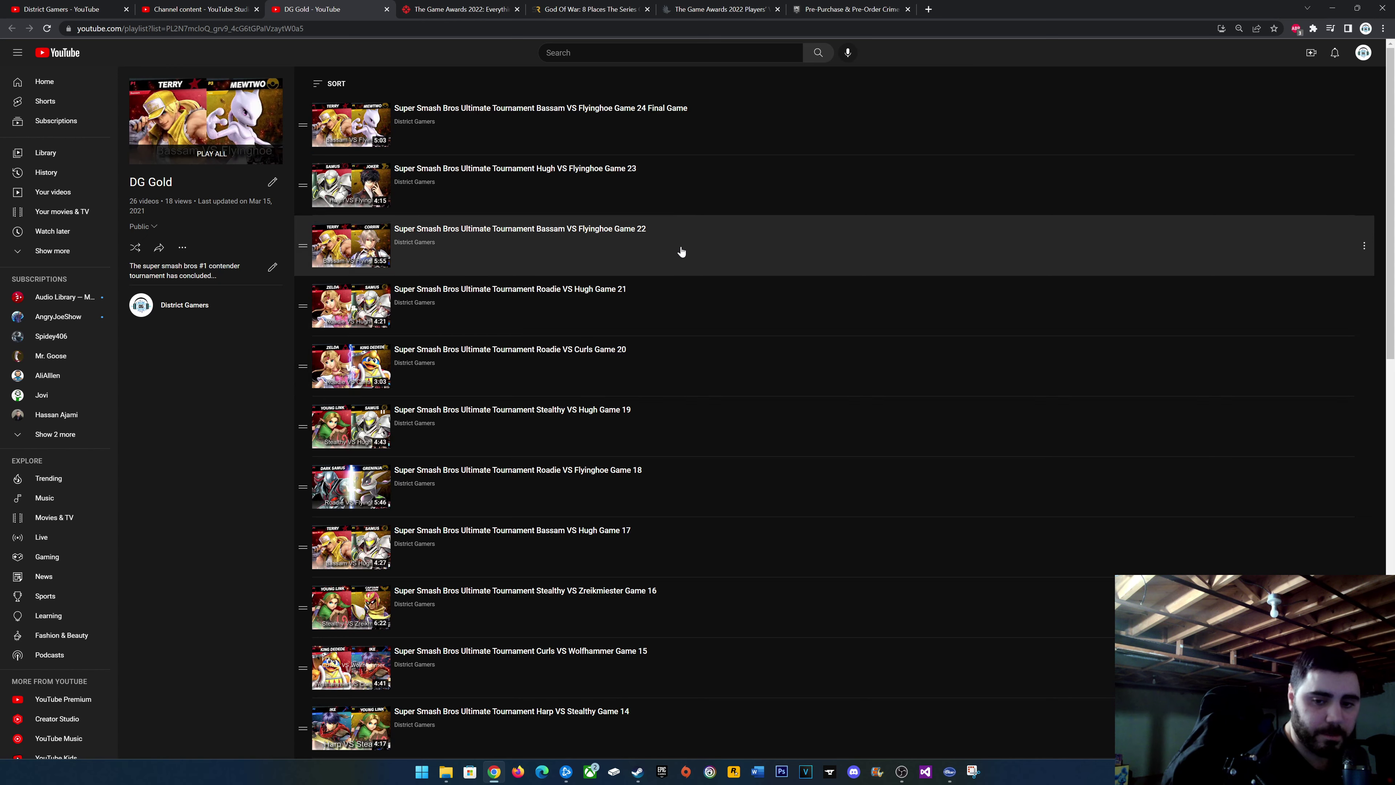
scroll(651, 404, down, 5)
scroll(650, 404, down, 11)
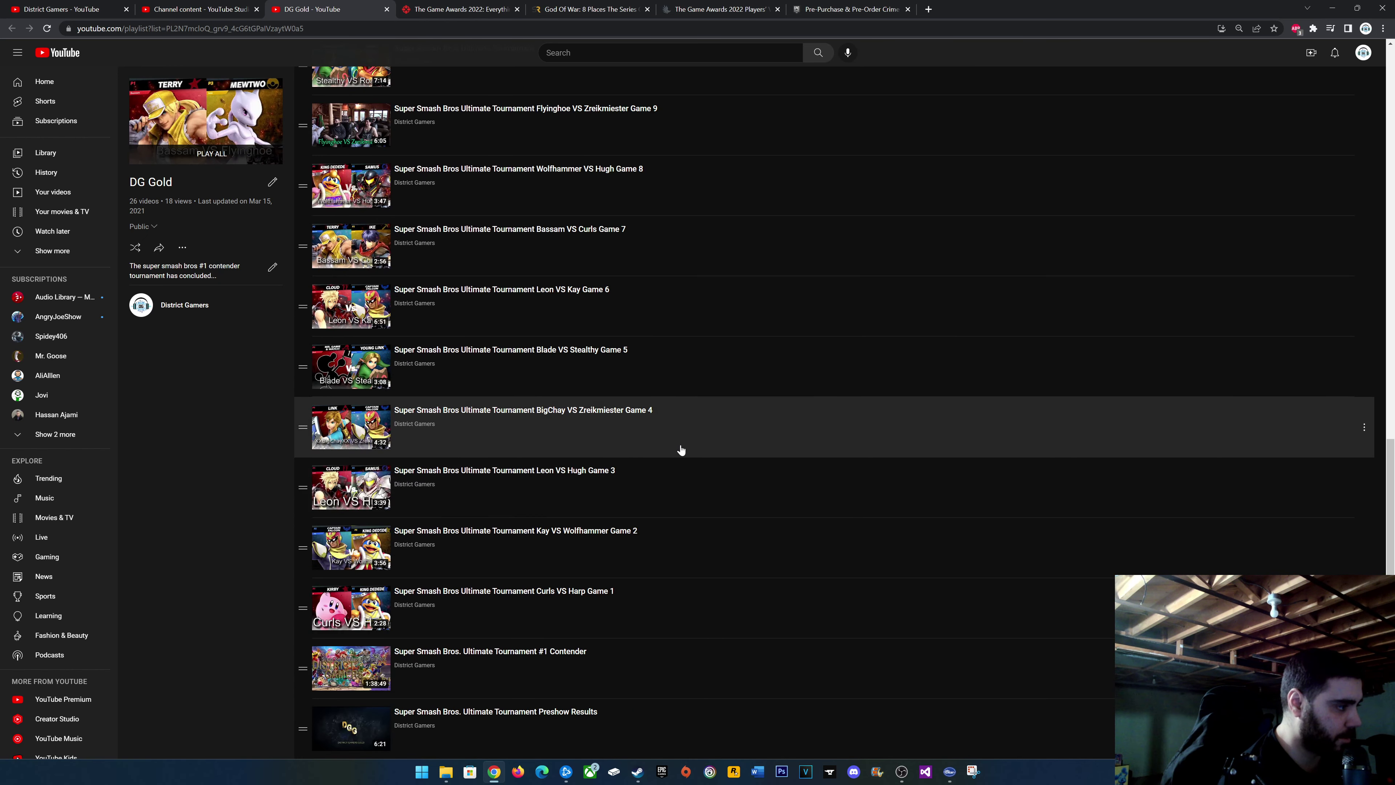
scroll(615, 679, up, 20)
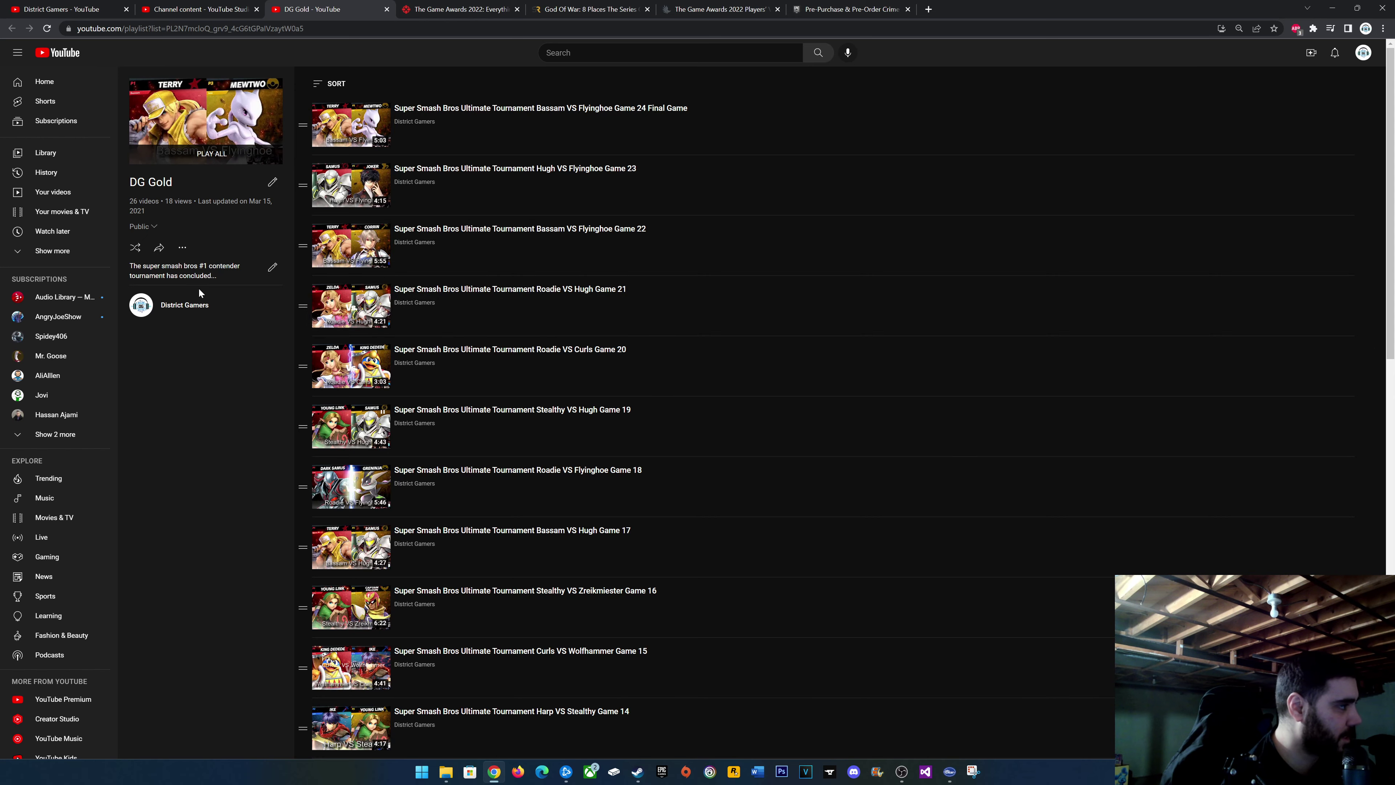
click(237, 11)
click(330, 10)
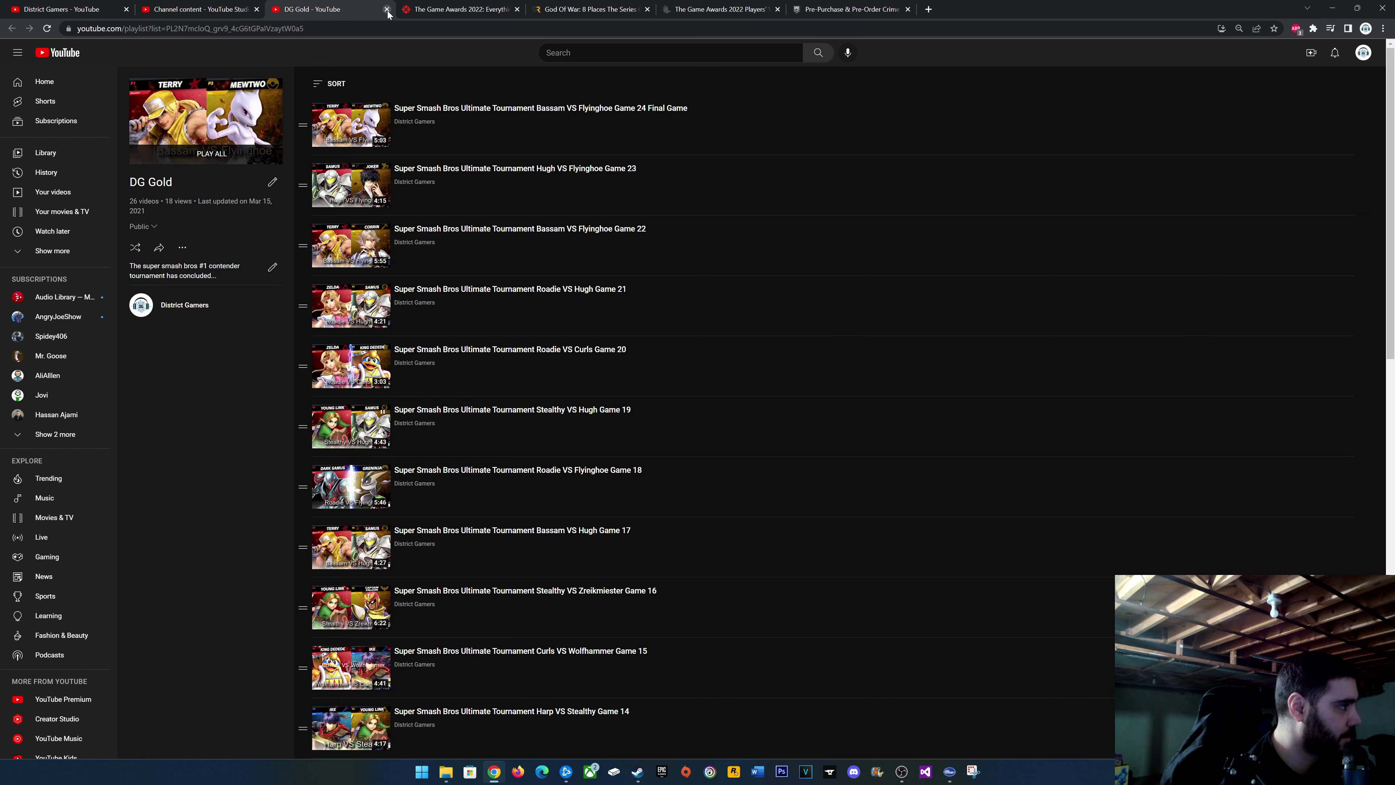
click(387, 9)
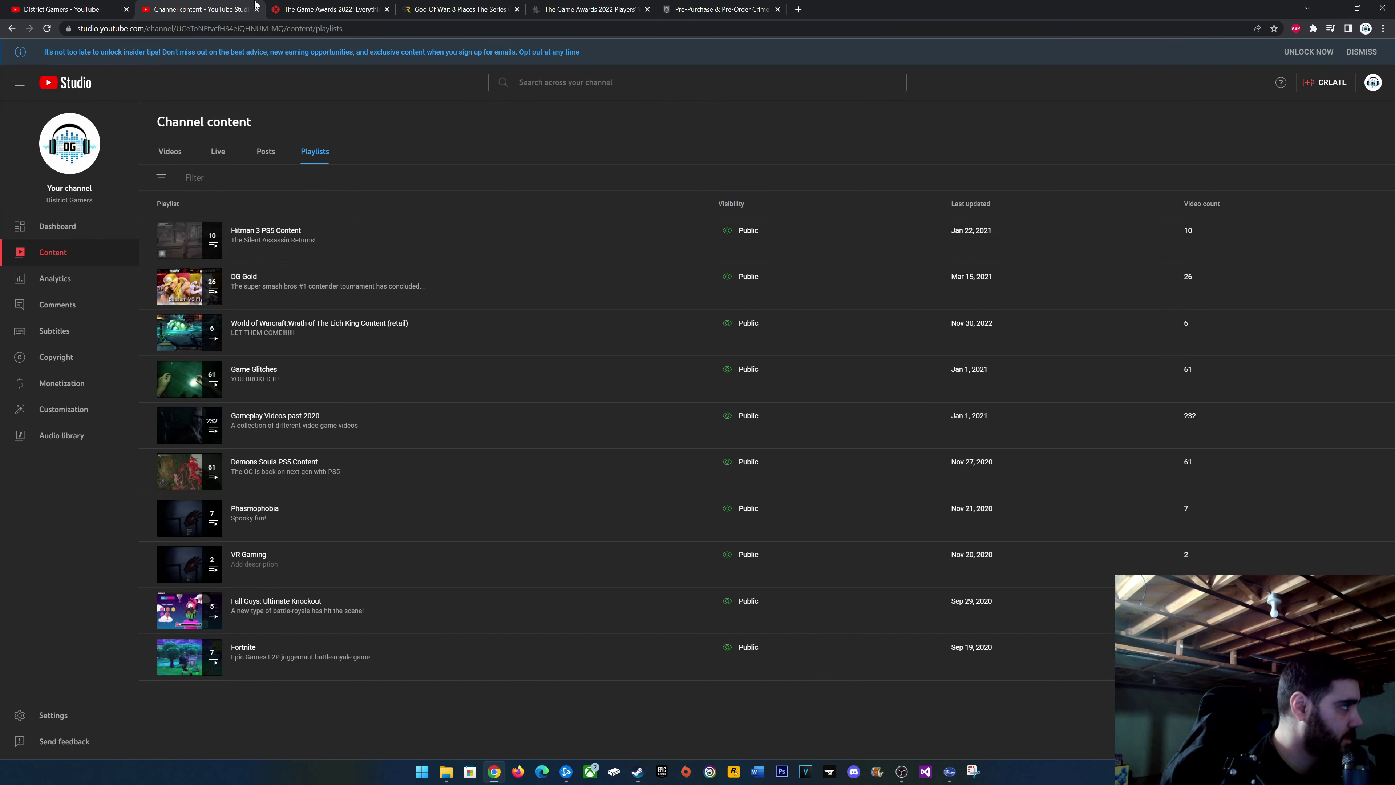
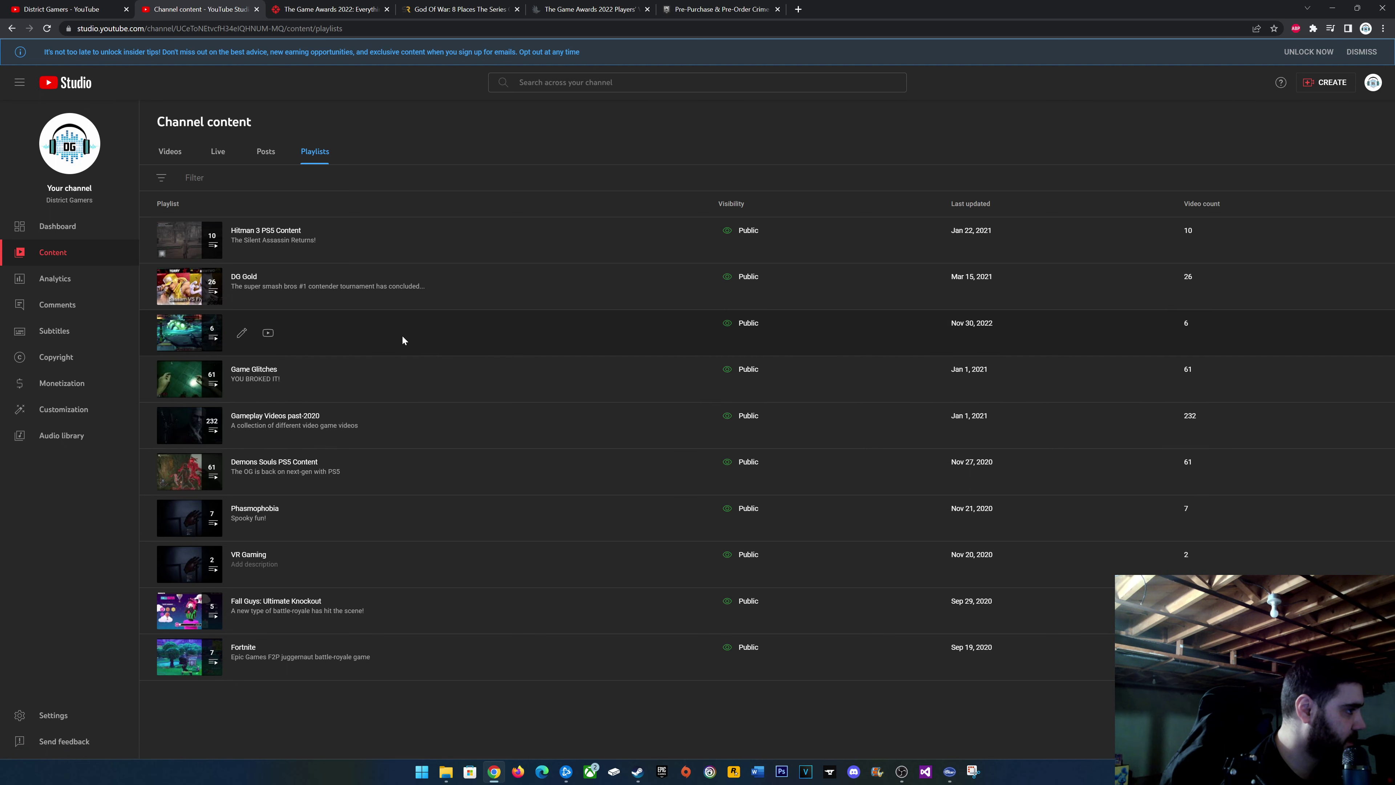
Open the World of Warcraft:Wrath of The Lich King Content (retail) playlist, delete it and return to the channel's playlists.
click(243, 331)
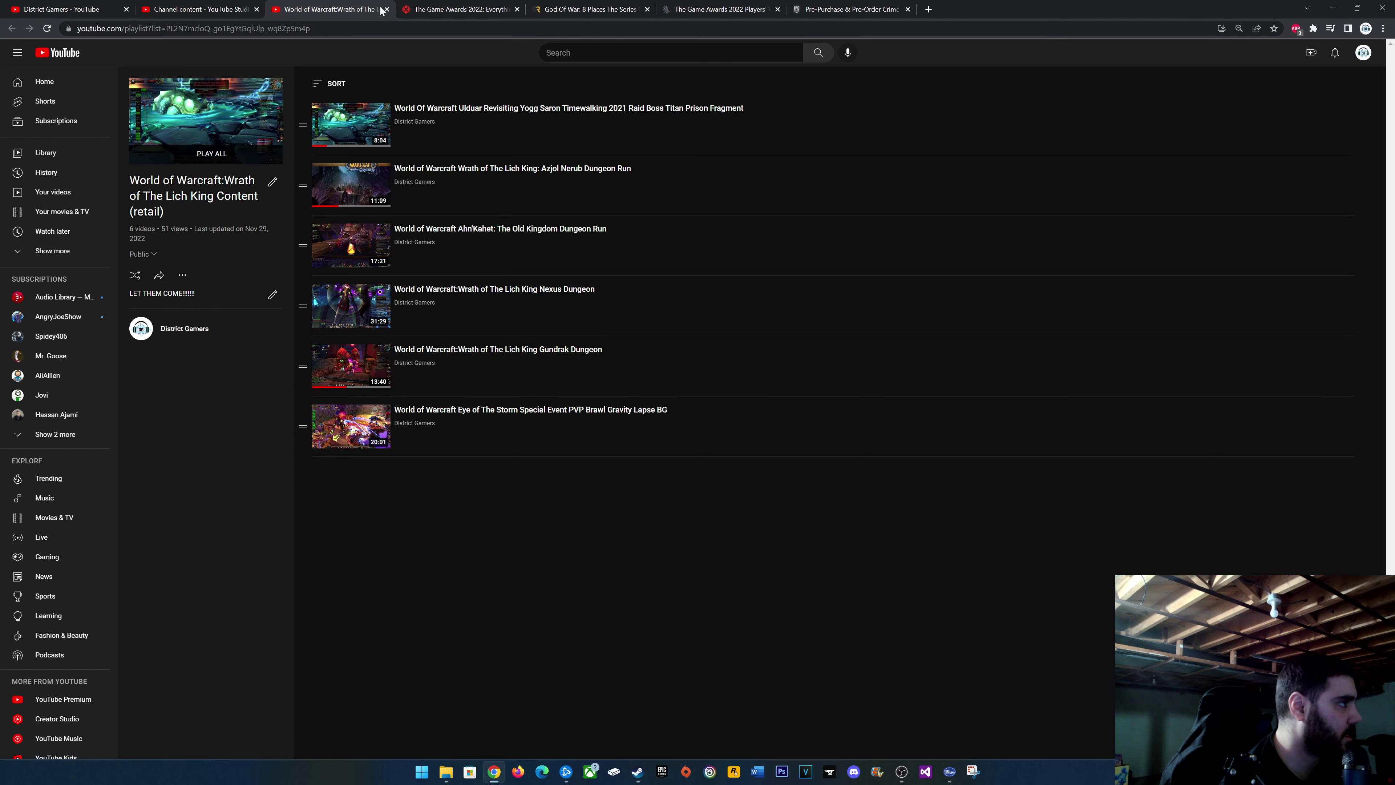
click(183, 274)
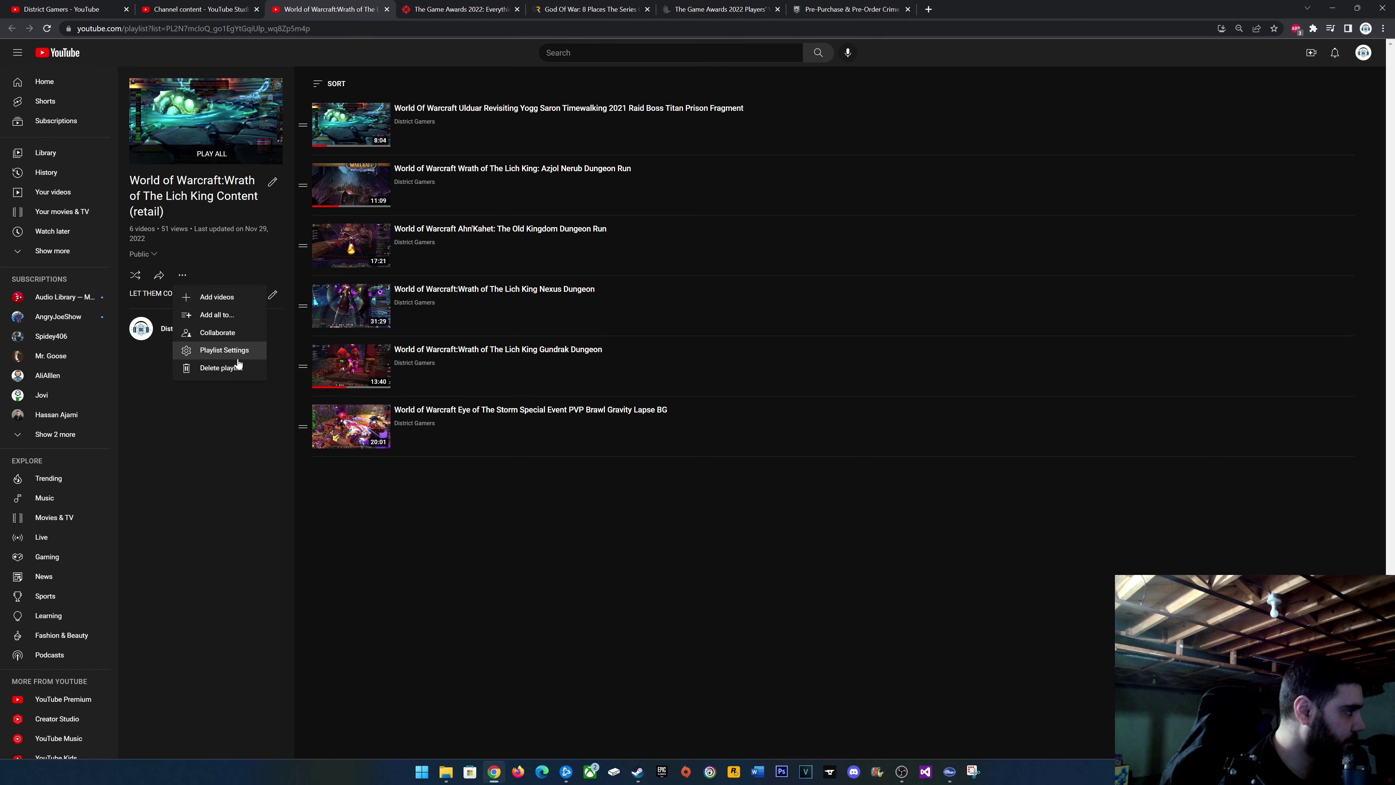
click(225, 367)
click(826, 432)
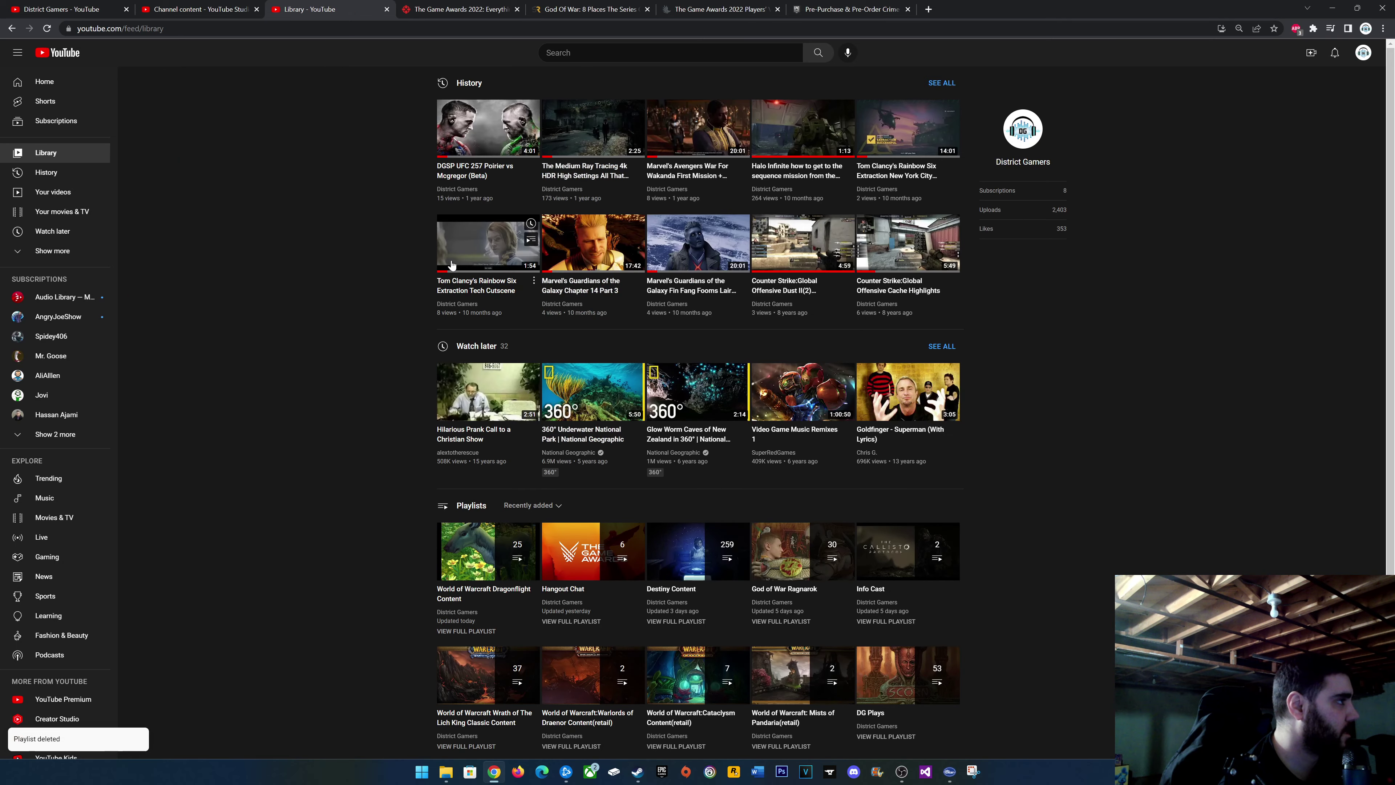
click(386, 9)
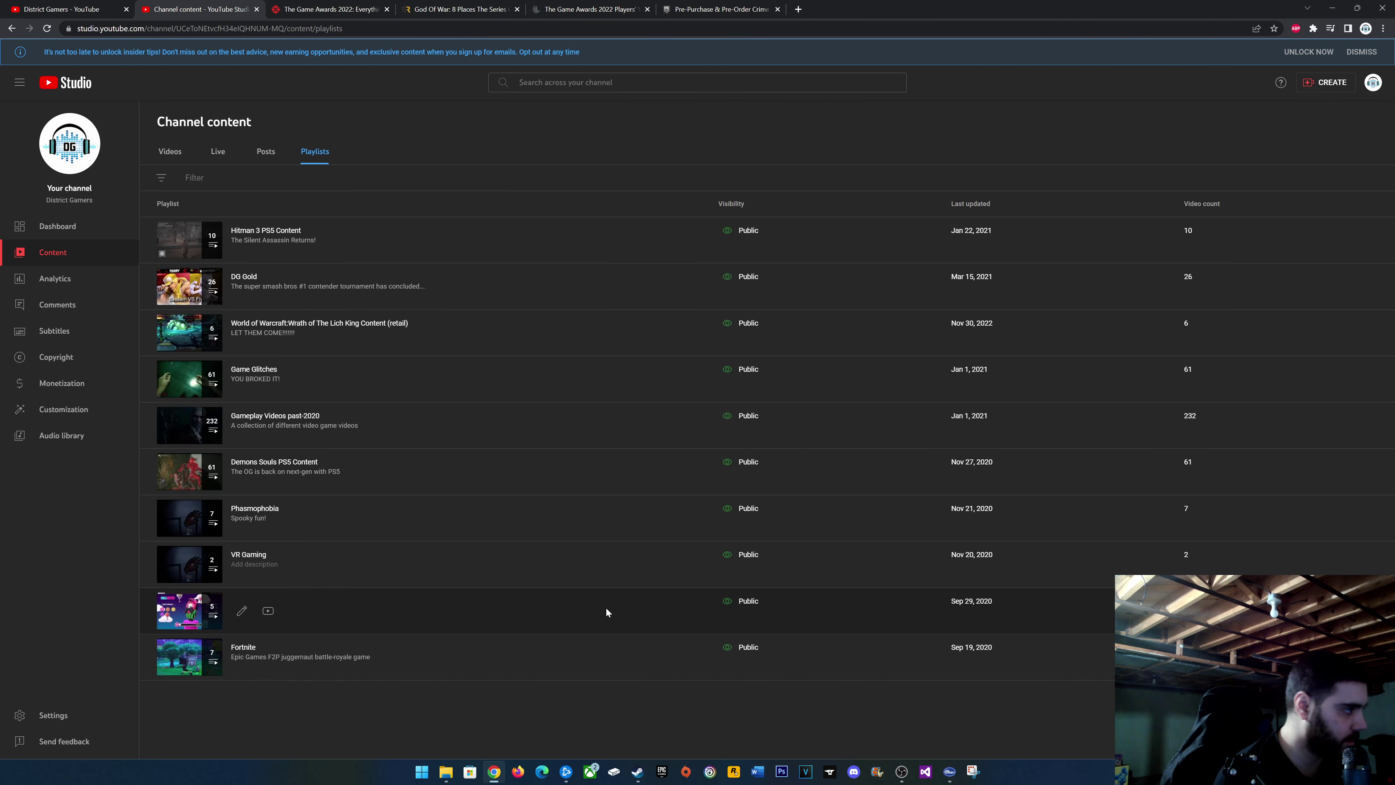
Review the glitch videos in the Game Glitches playlist and return to the channel's playlists.
click(238, 386)
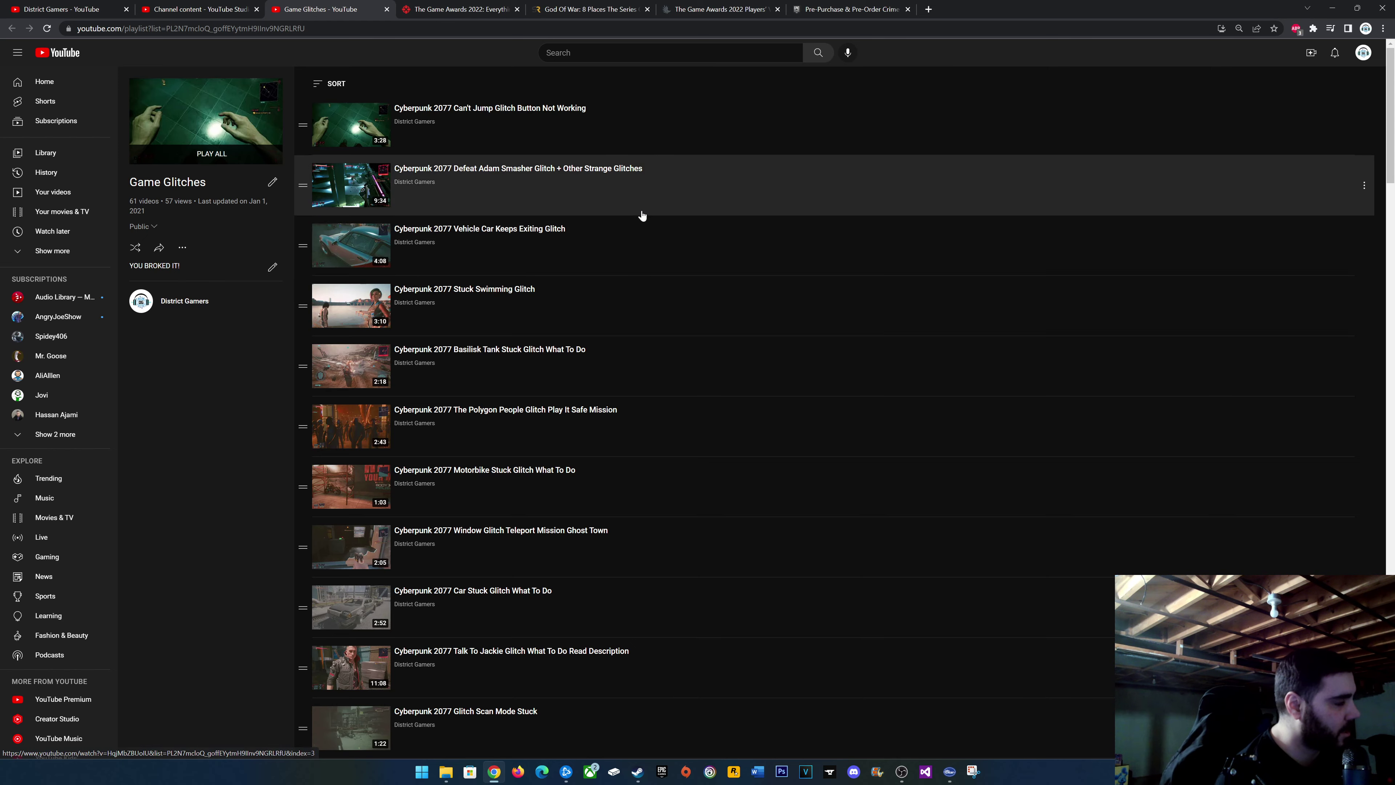
scroll(637, 266, down, 10)
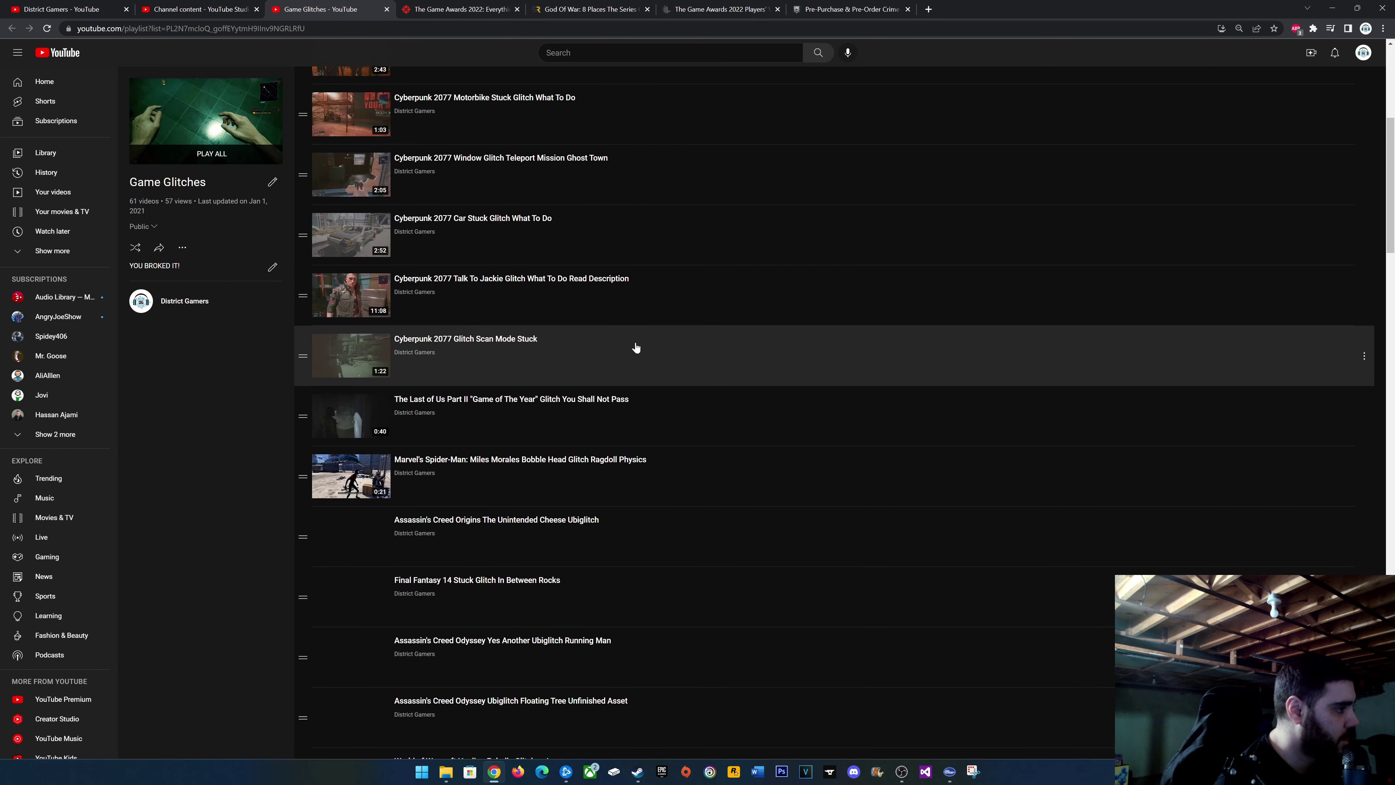
scroll(638, 364, up, 10)
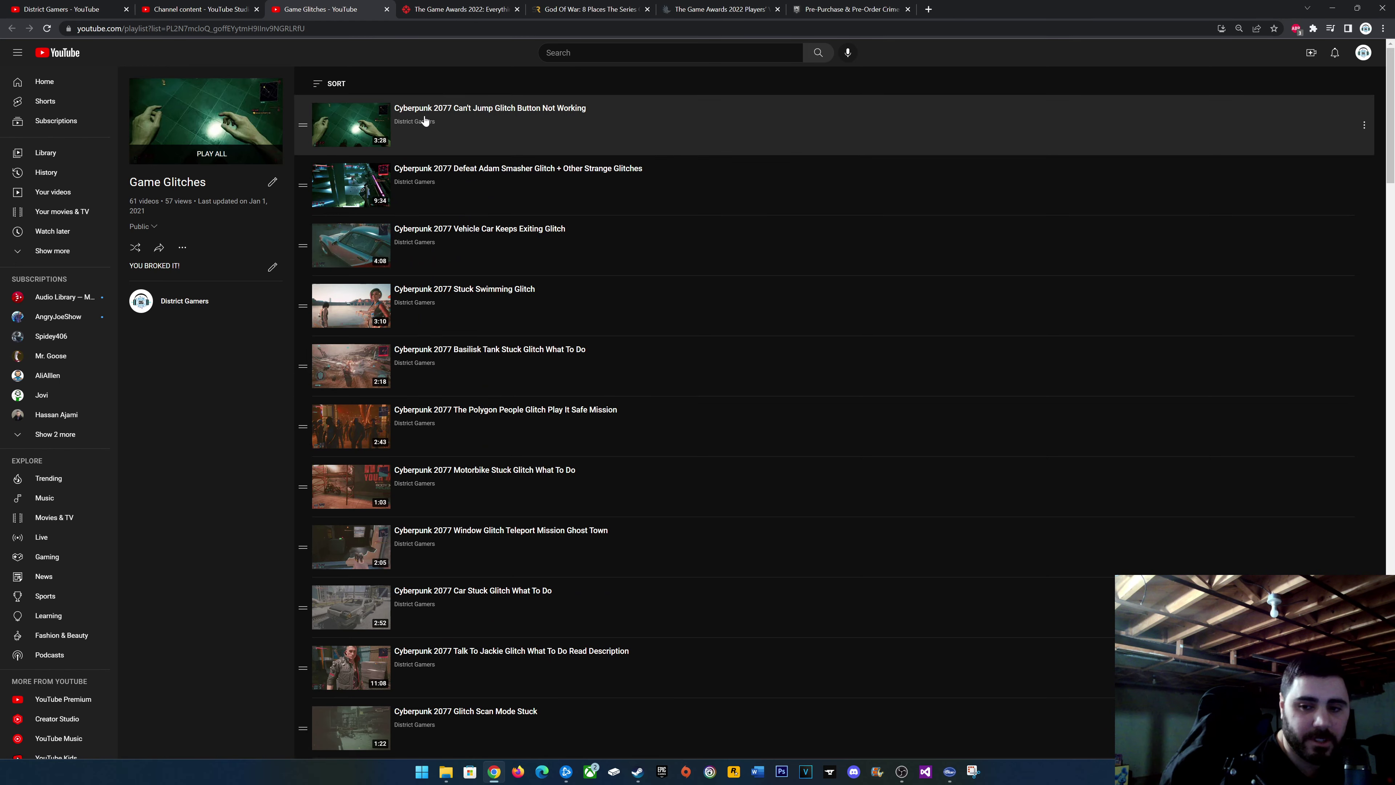
click(387, 10)
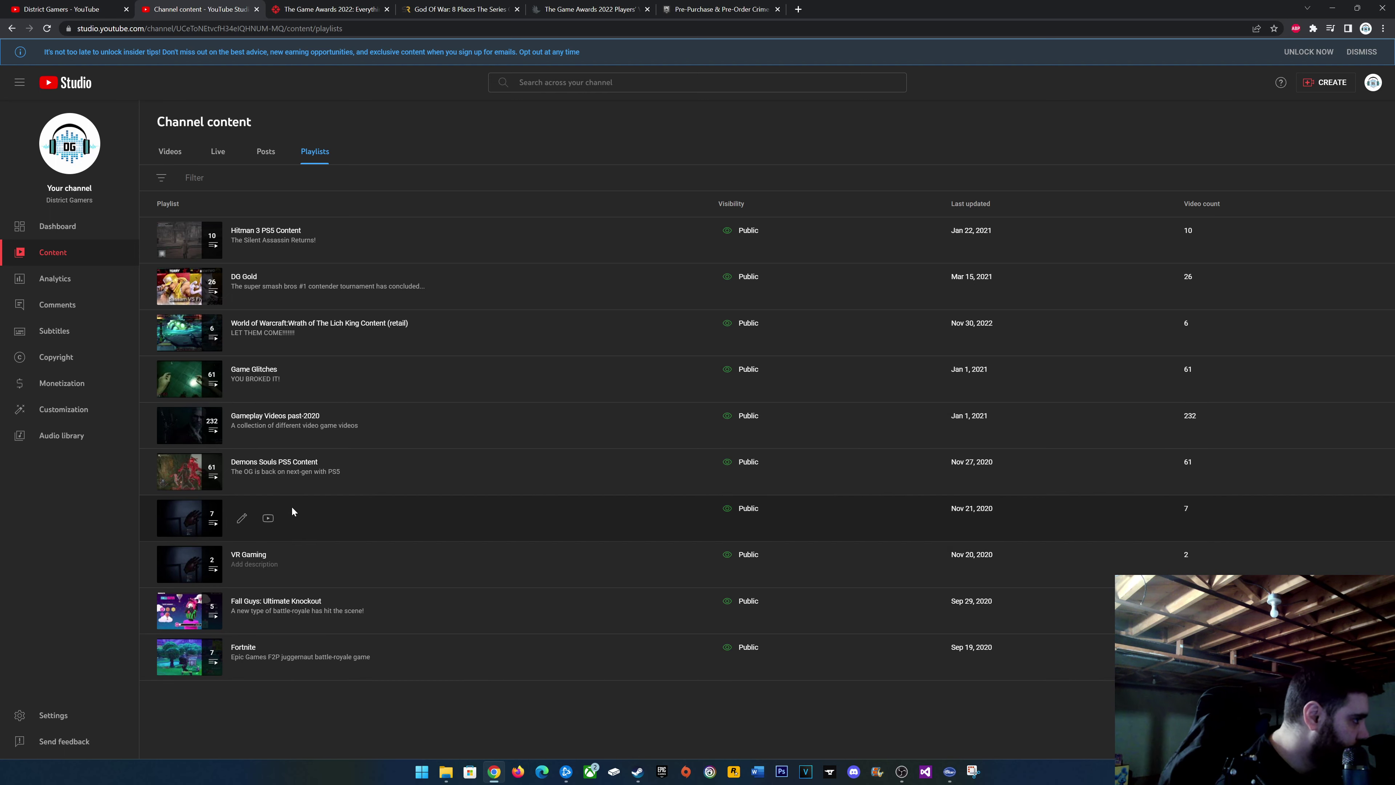
Look through the Gameplay Videos past-2020 playlist and its view count, and check its management options without choosing one.
click(268, 426)
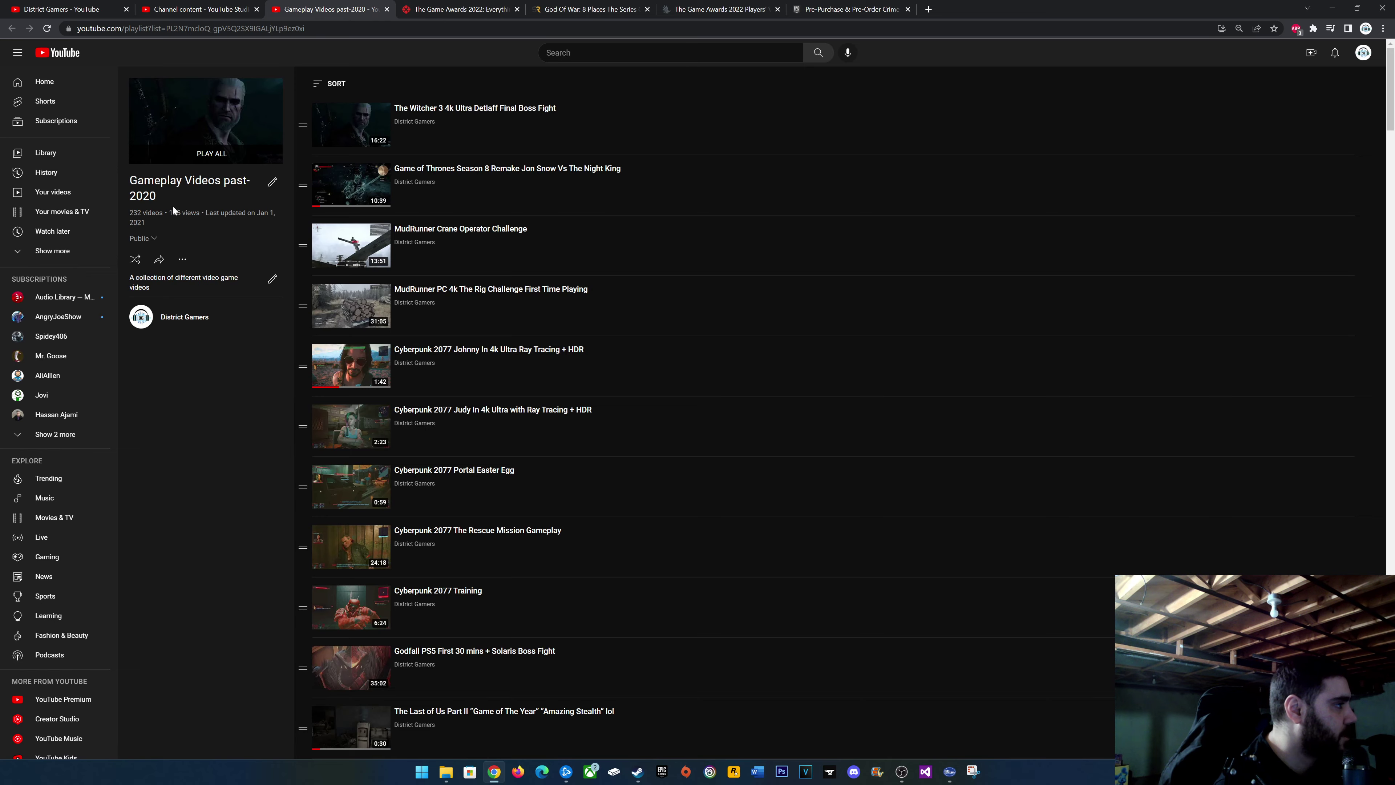
scroll(651, 334, down, 15)
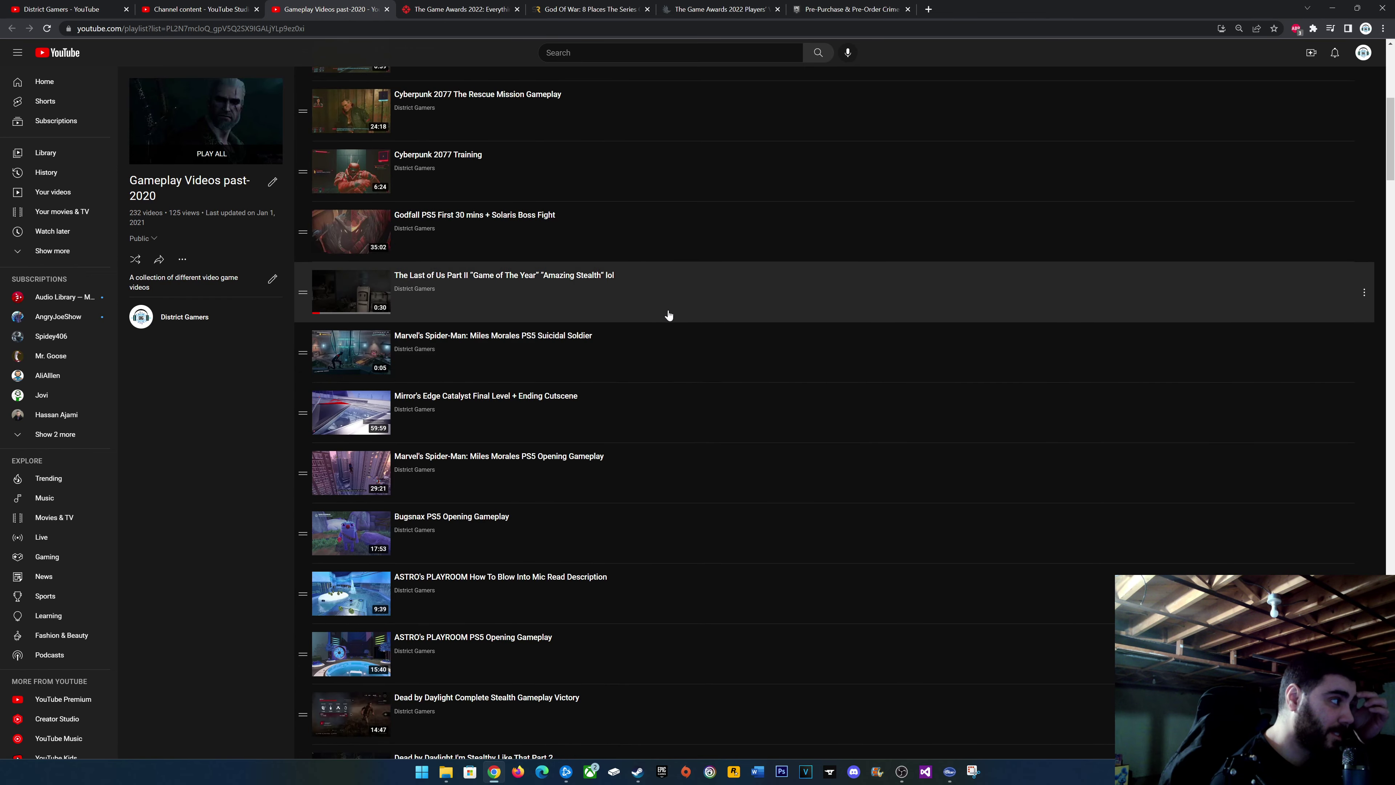
scroll(832, 318, down, 10)
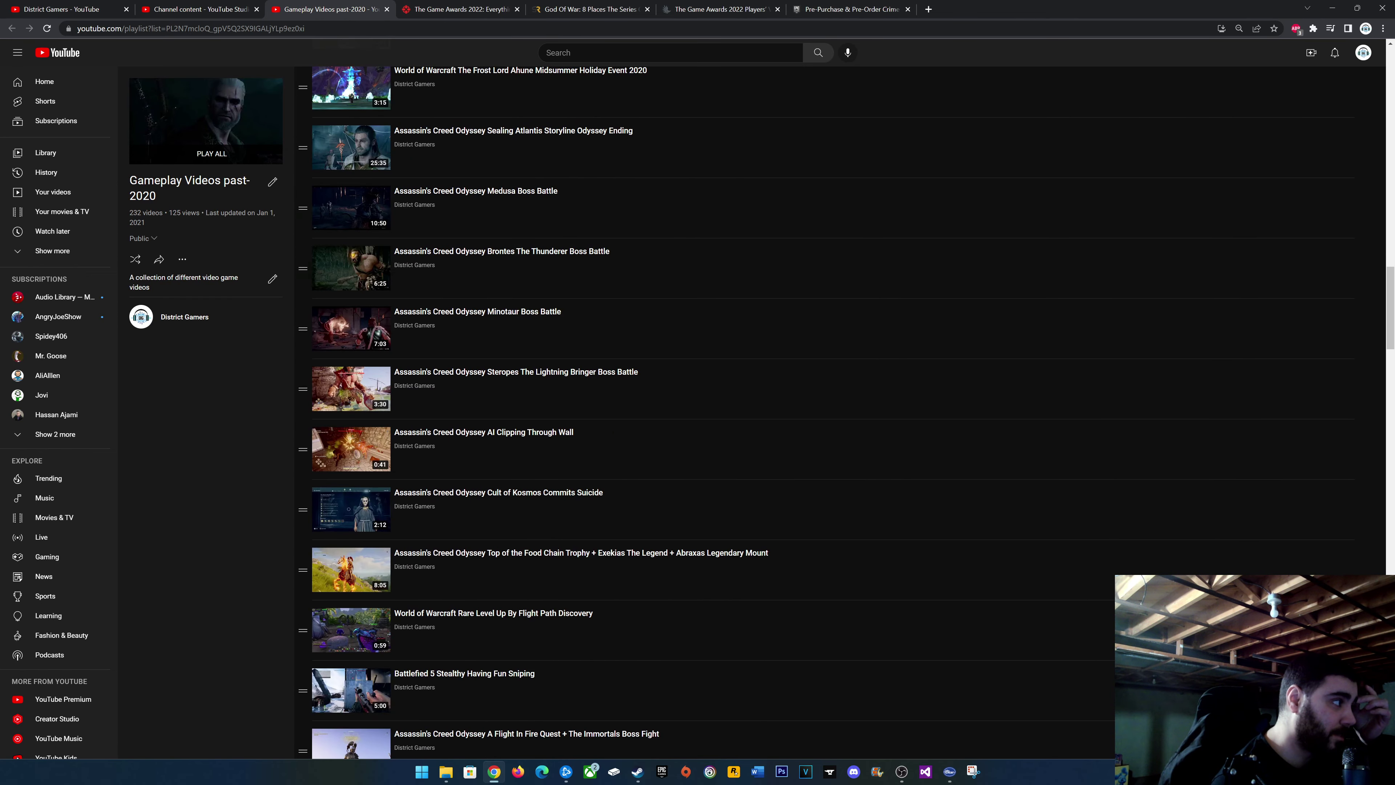
drag(199, 214, 192, 208)
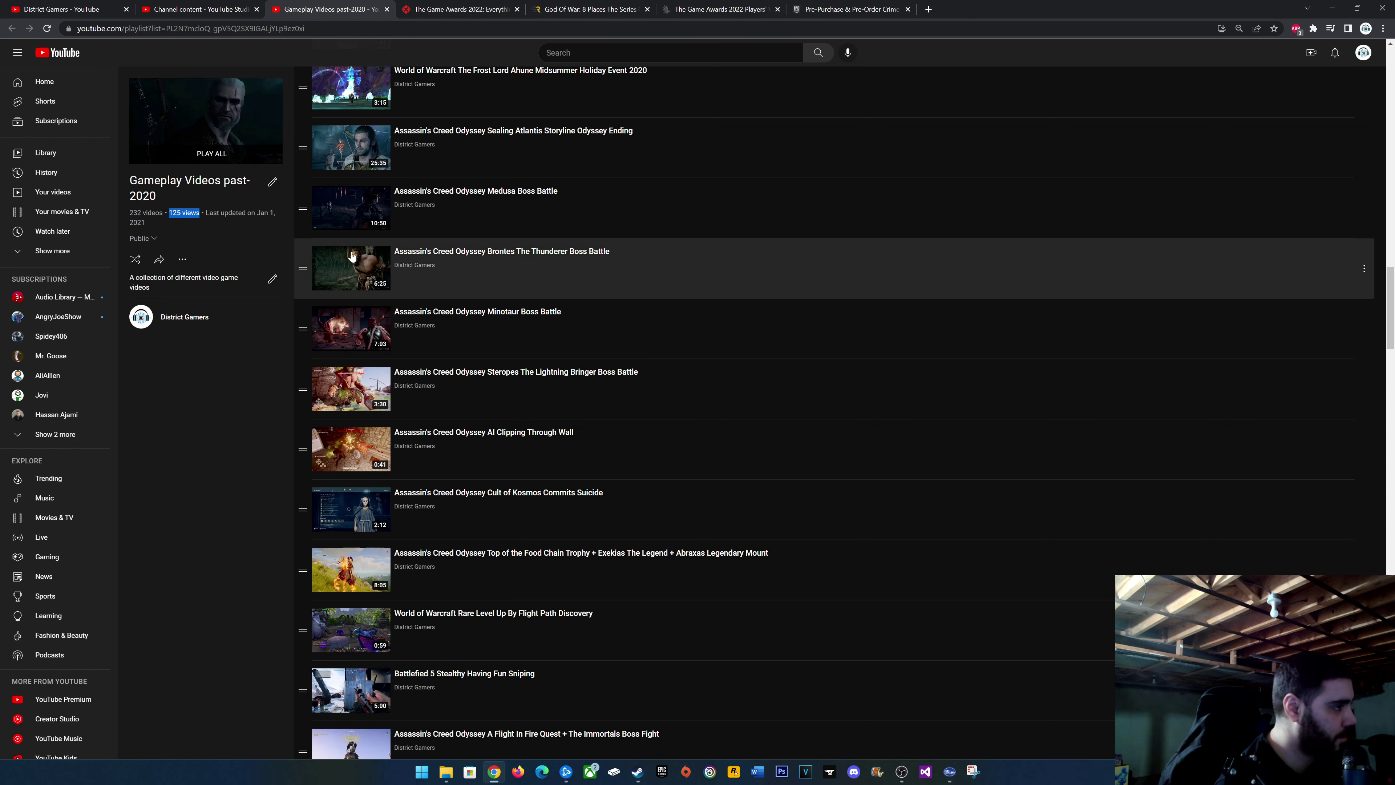
scroll(531, 227, up, 5)
scroll(169, 202, up, 2)
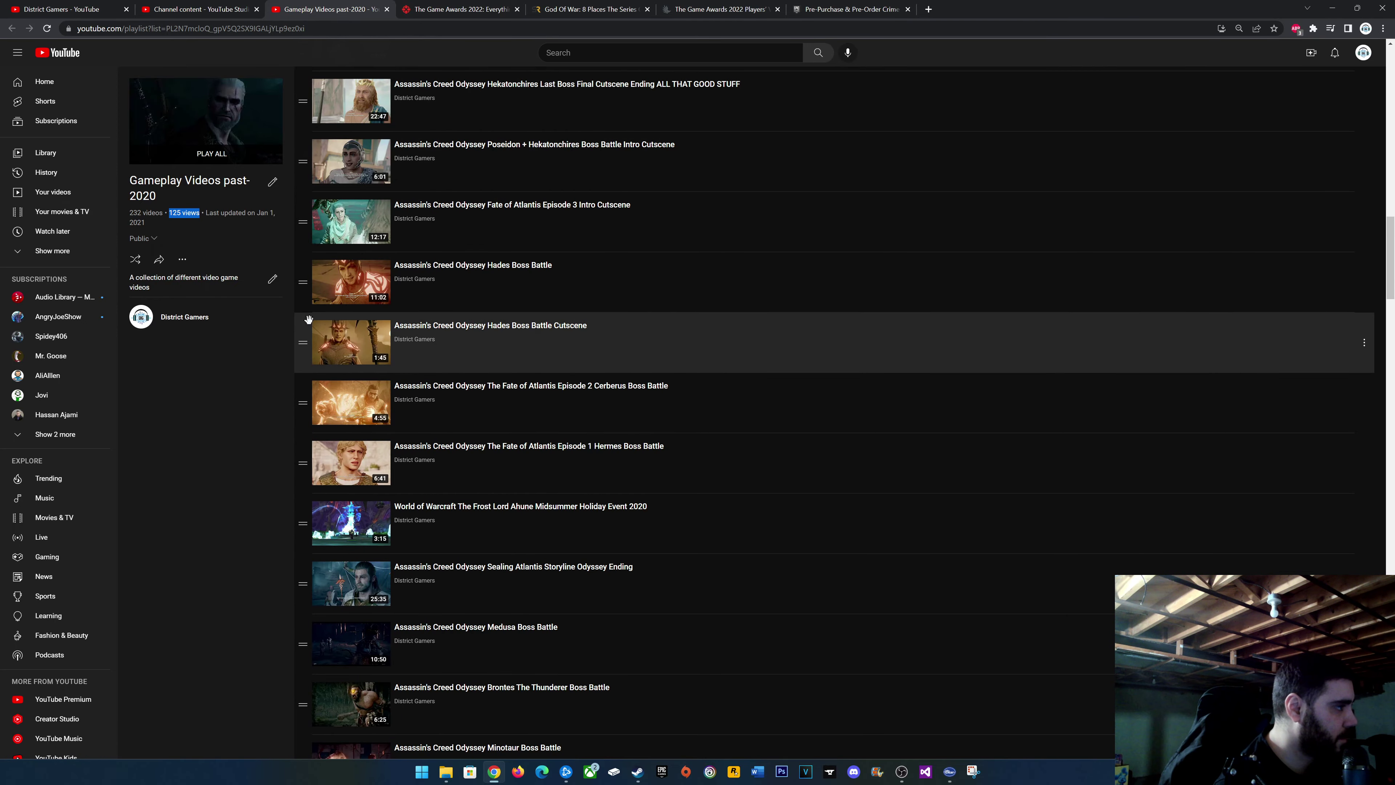
click(179, 259)
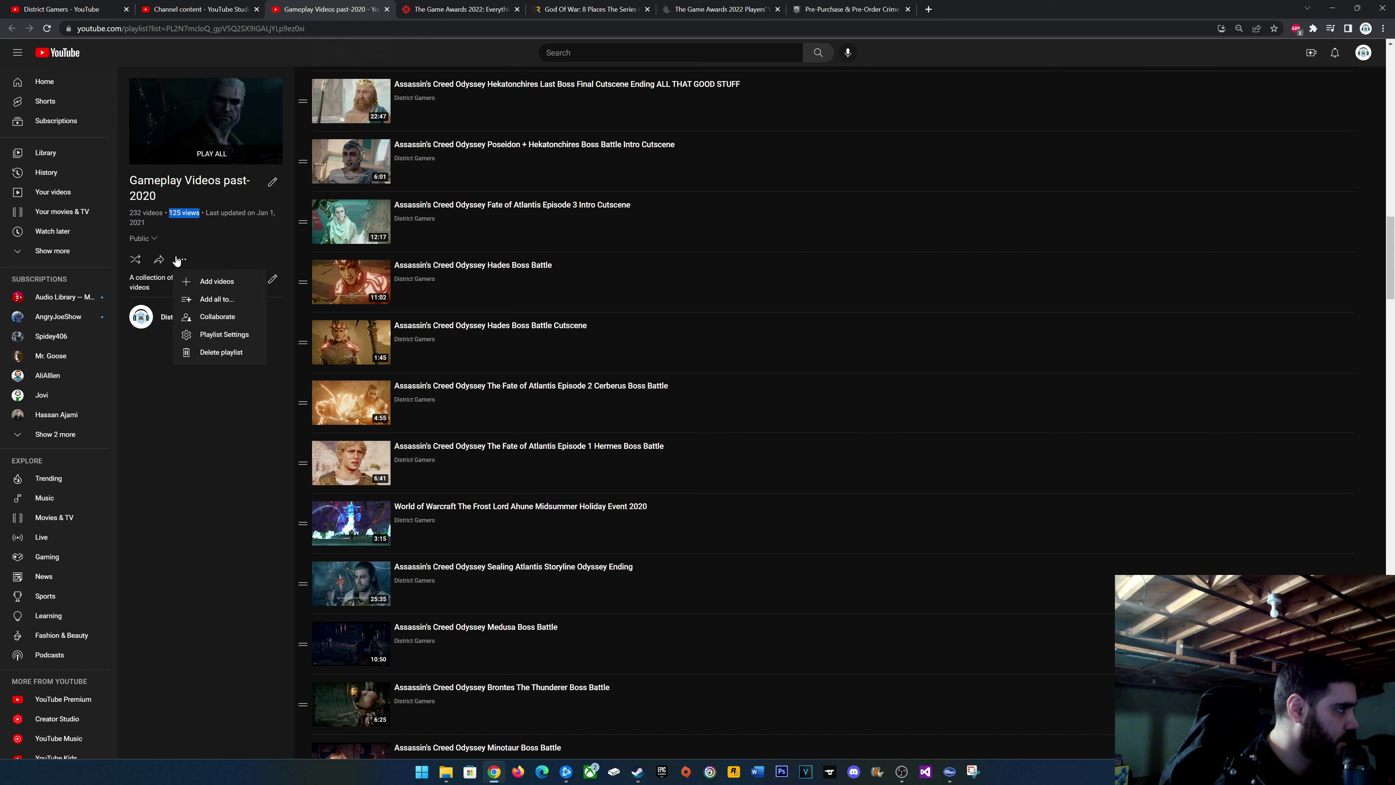
click(155, 364)
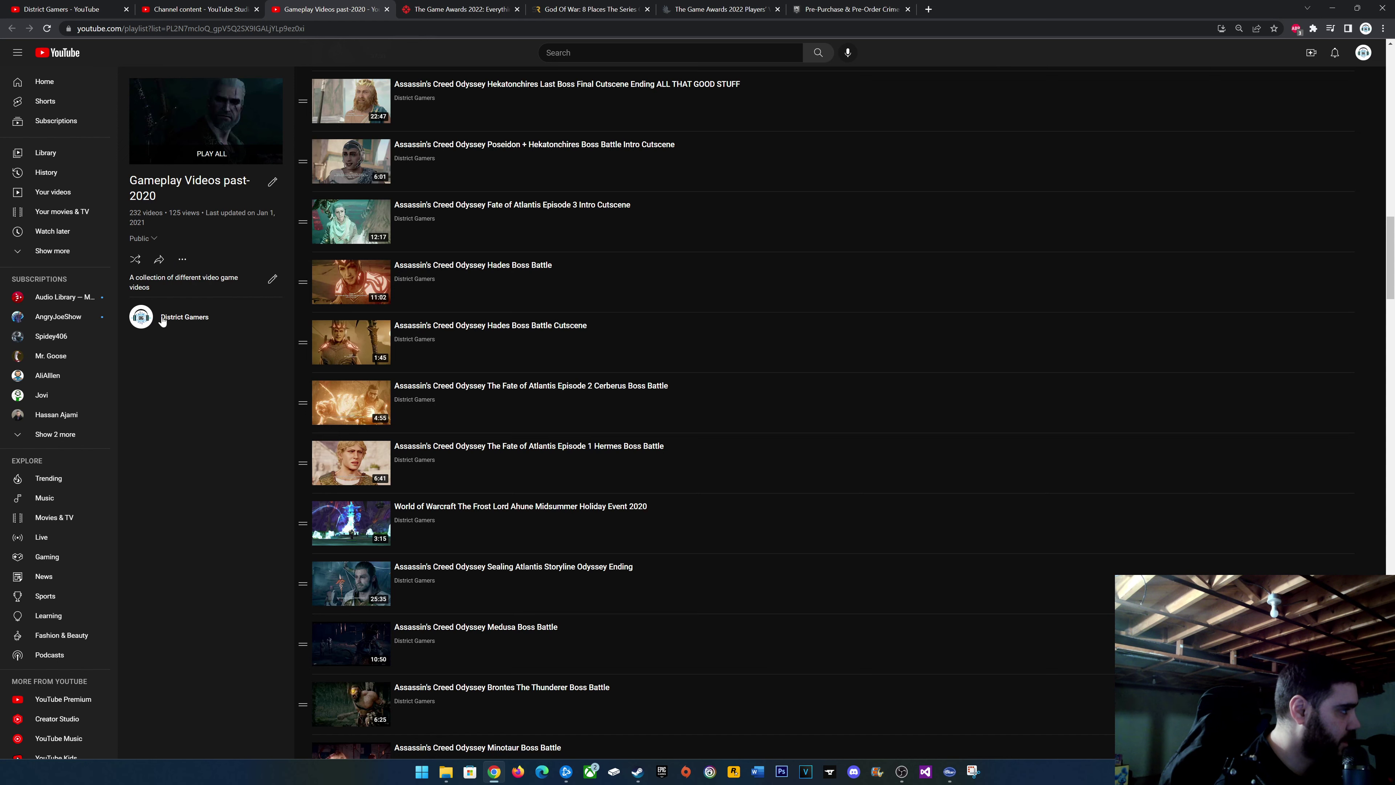
Delete the Gameplay Videos past-2020 playlist and return to the channel's playlists.
double_click(174, 212)
click(182, 259)
click(197, 354)
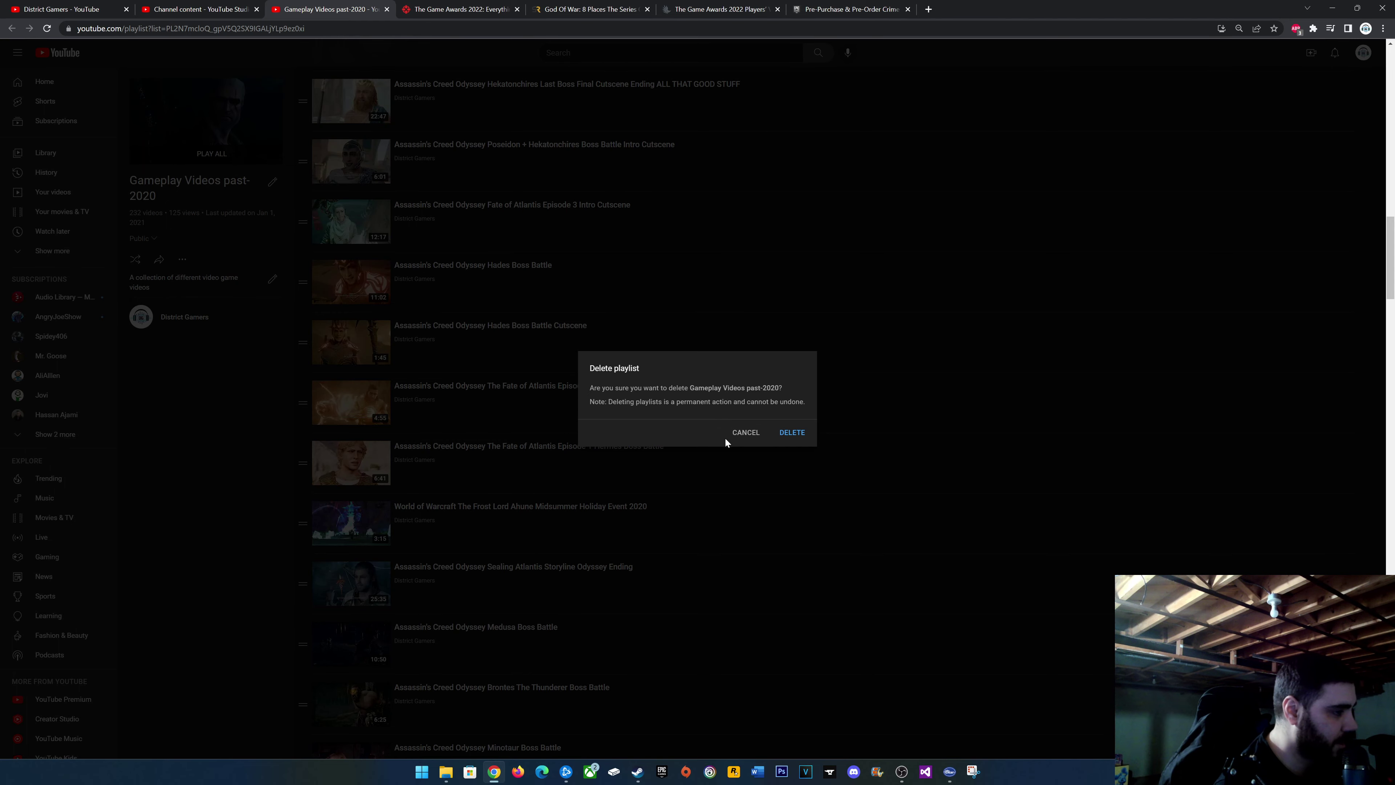
click(791, 433)
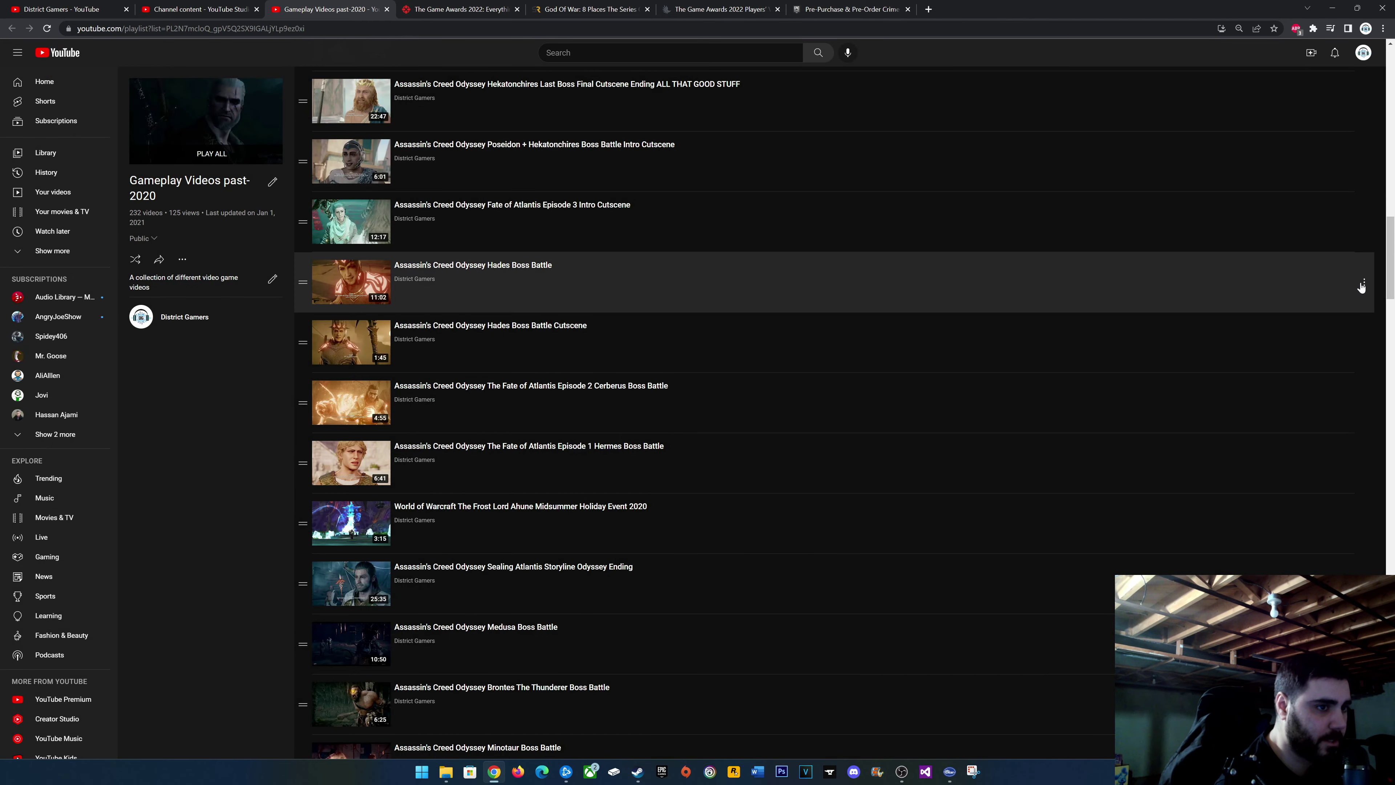
click(182, 259)
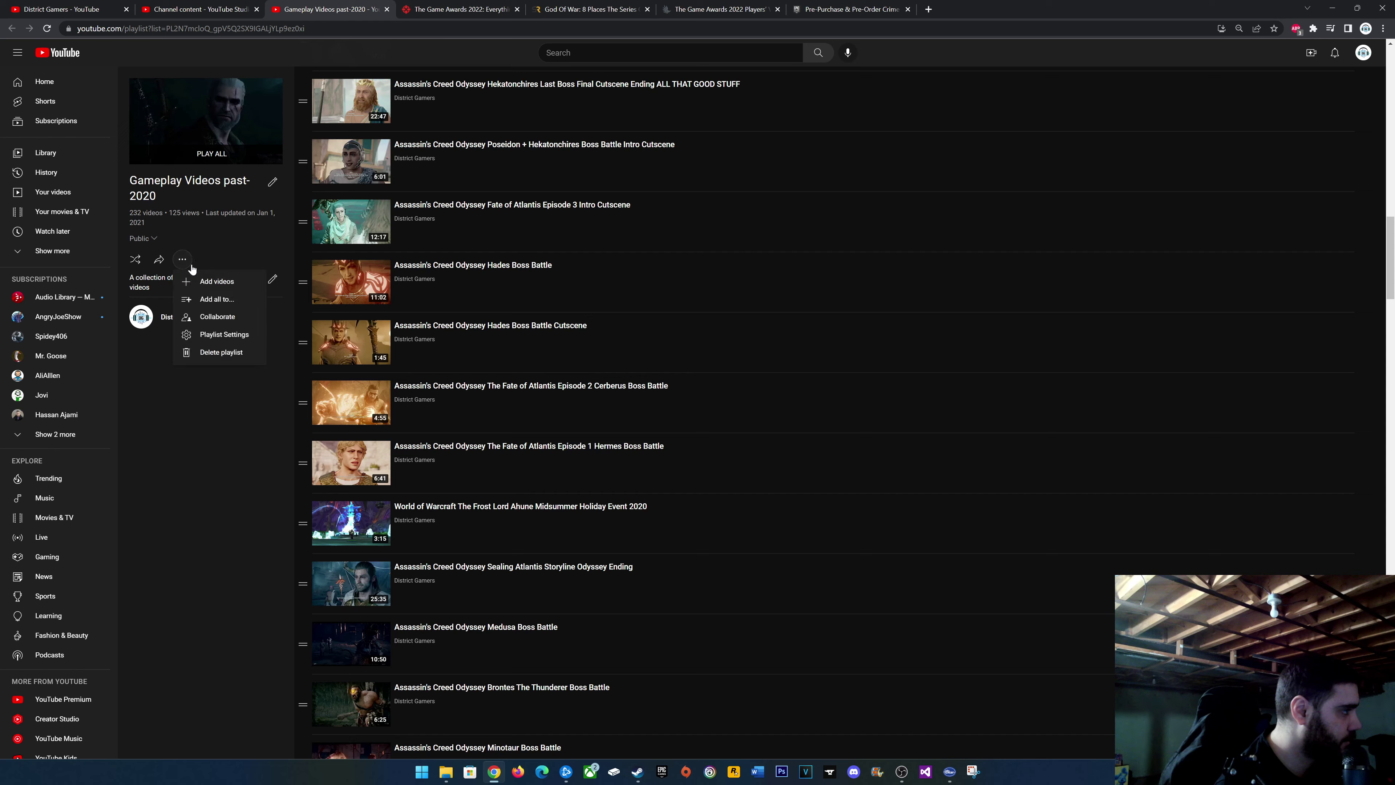
click(230, 355)
click(796, 438)
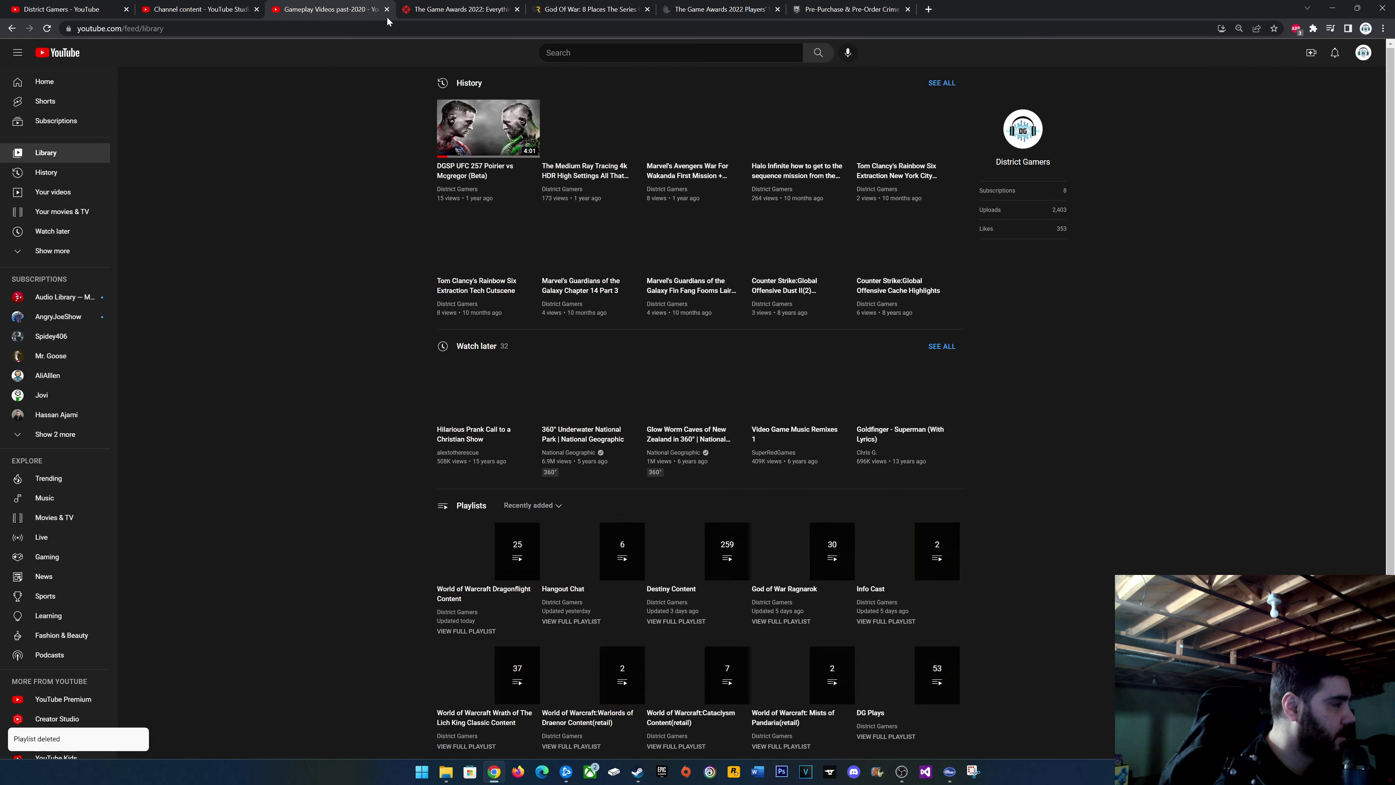
click(387, 8)
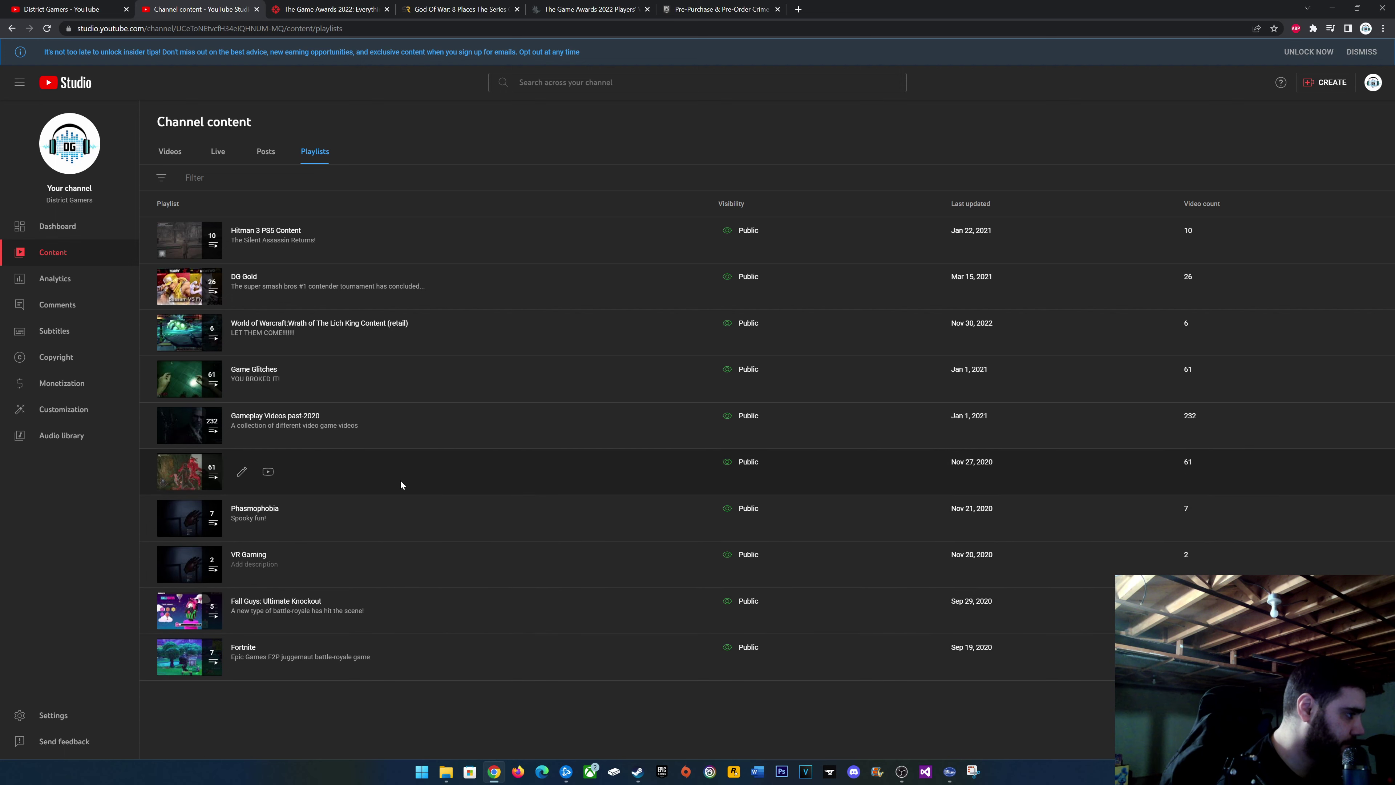
Open the Phasmophobia playlist, delete it and return to the channel's playlists.
click(242, 522)
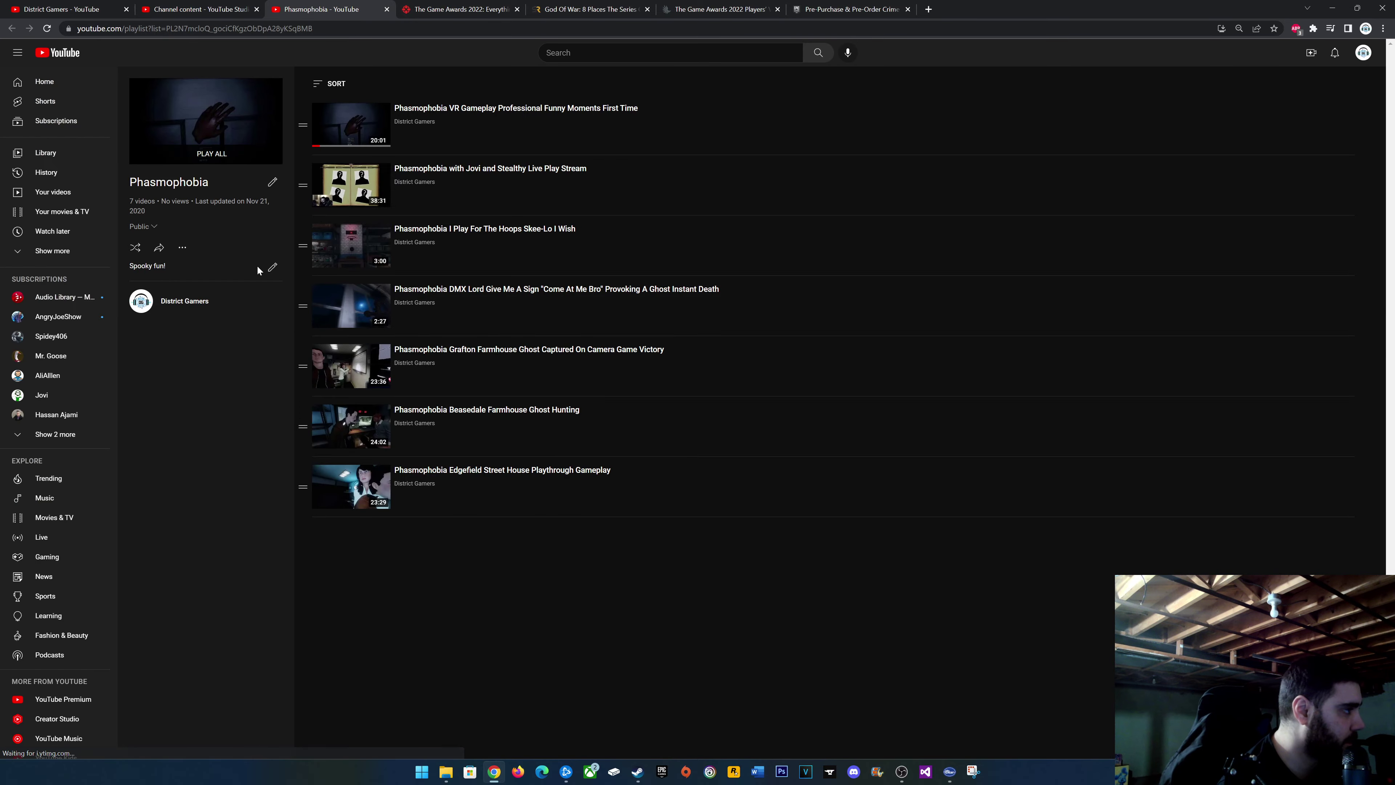
click(181, 247)
click(231, 342)
click(787, 433)
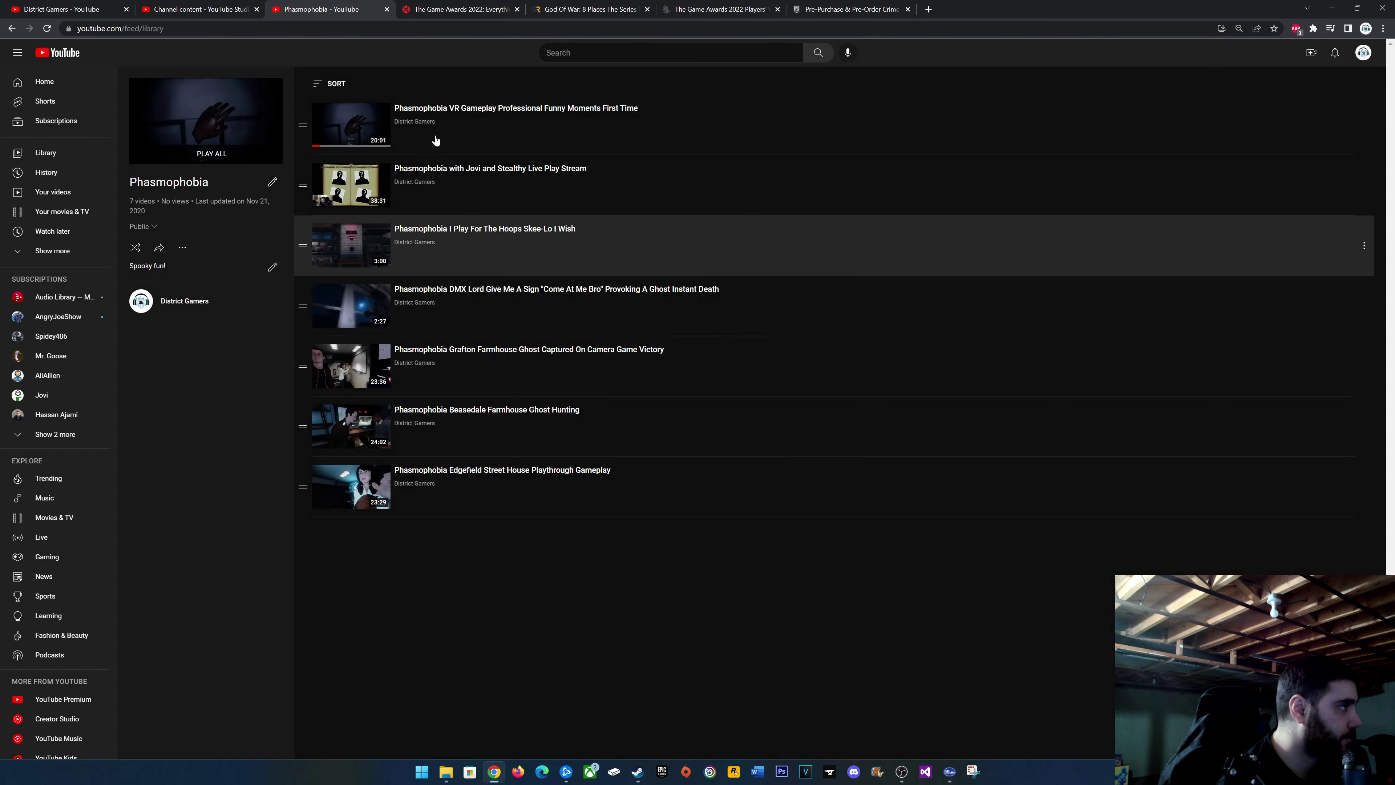
click(387, 10)
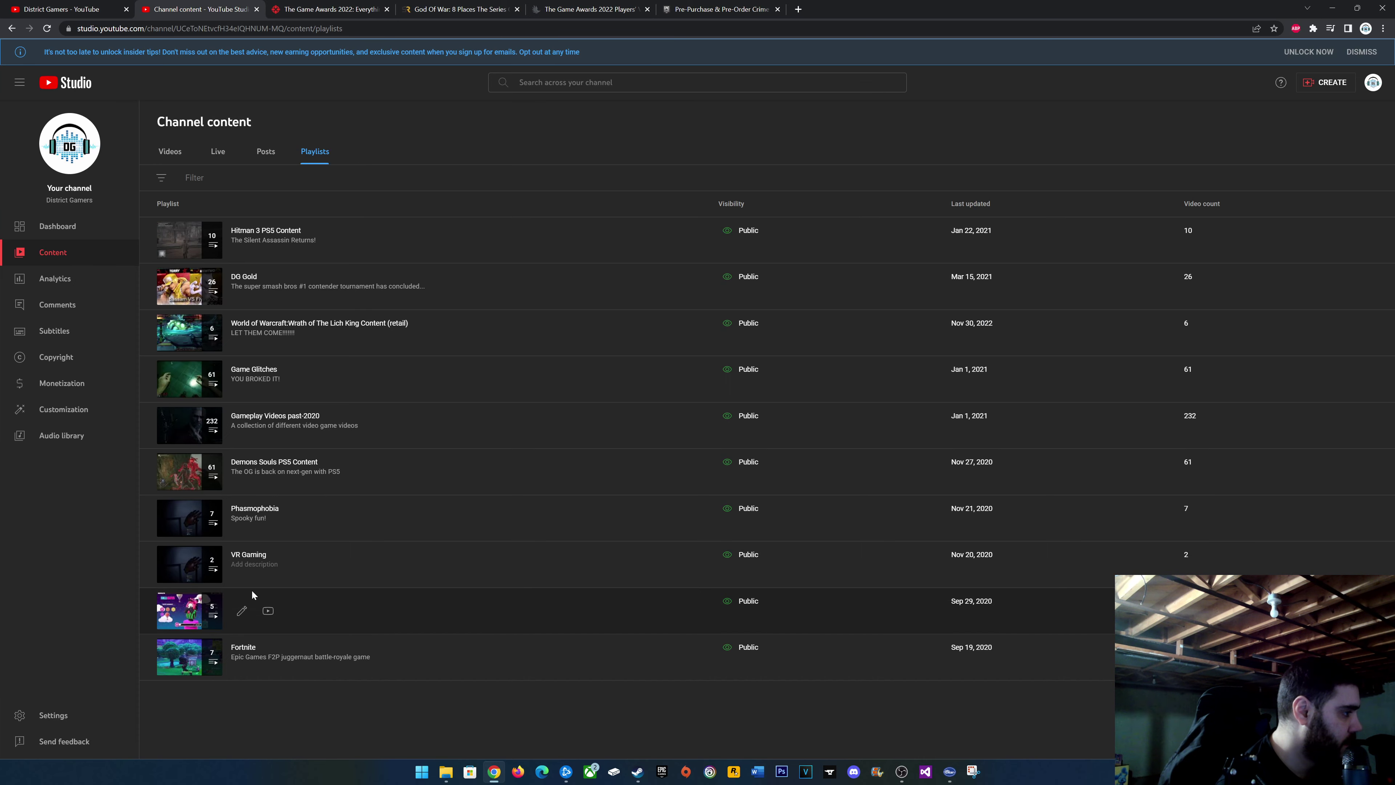
Open the VR Gaming playlist, and switch to Steam to check Half-Life 2: VR Mod in the game library.
click(242, 565)
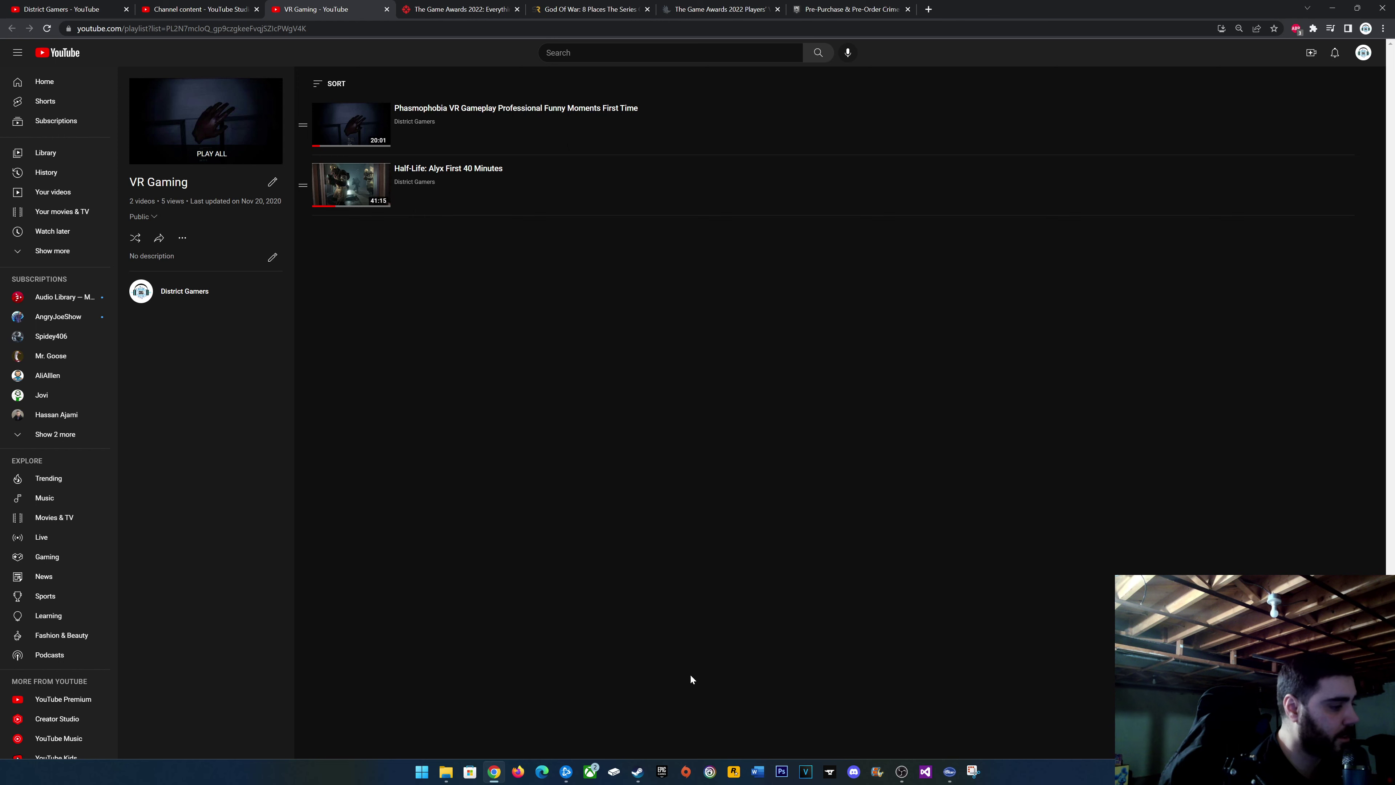
click(638, 772)
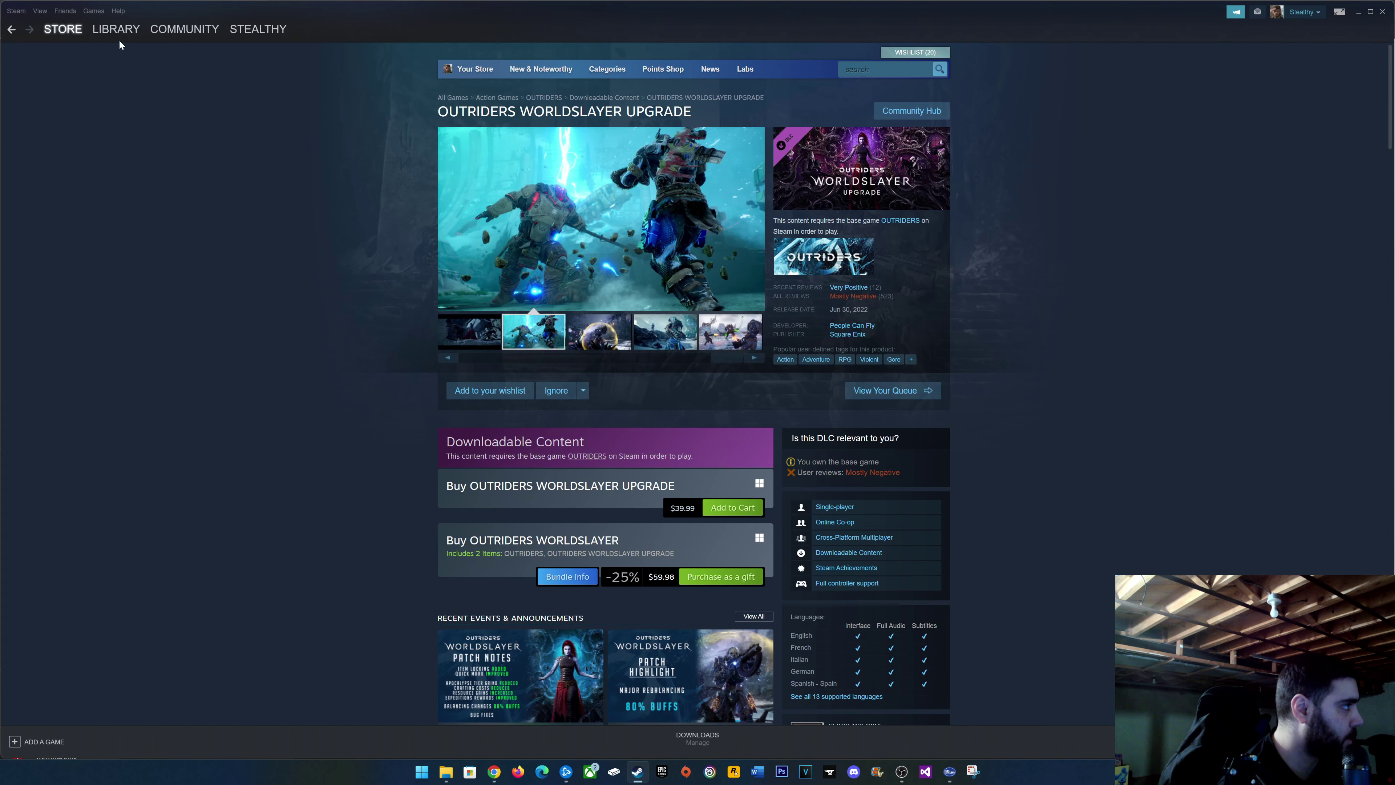
click(109, 28)
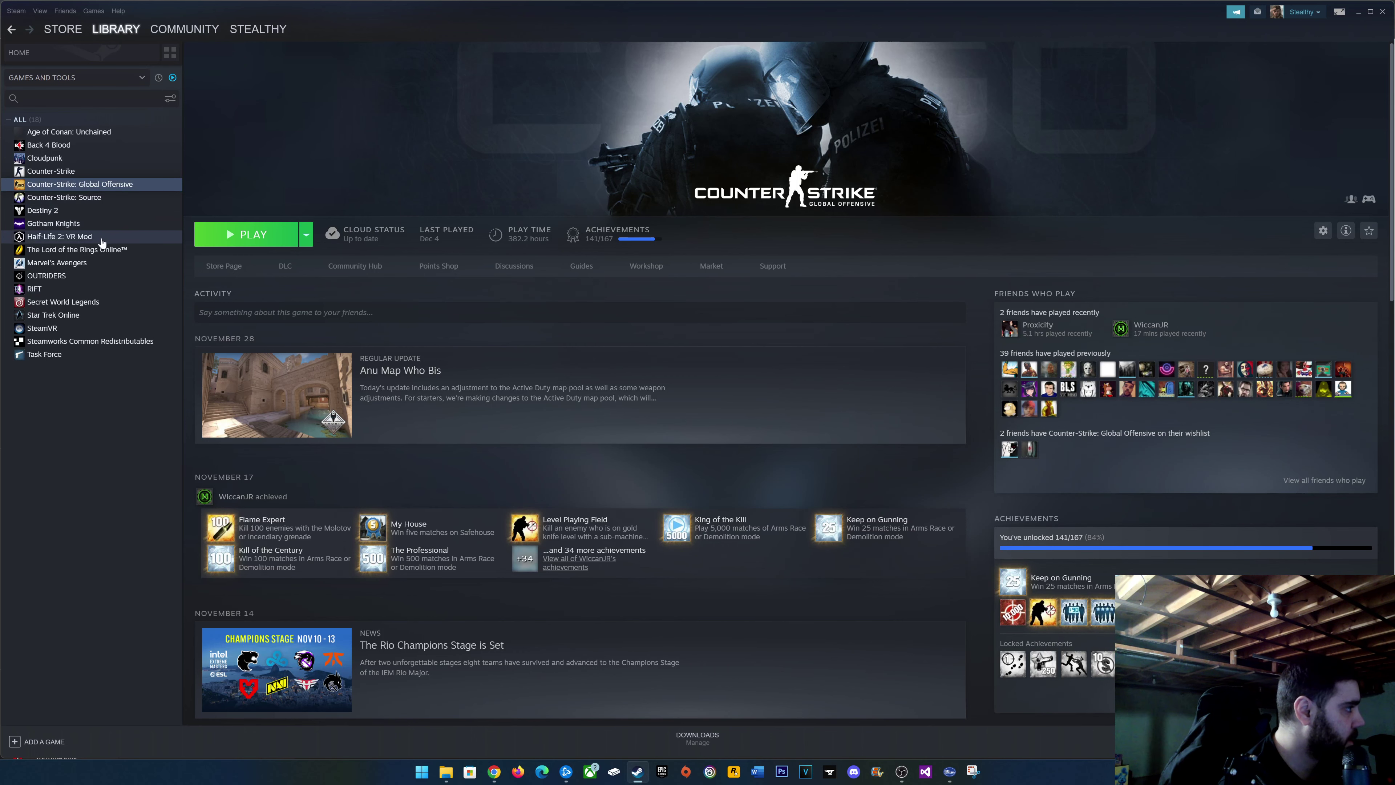
click(90, 238)
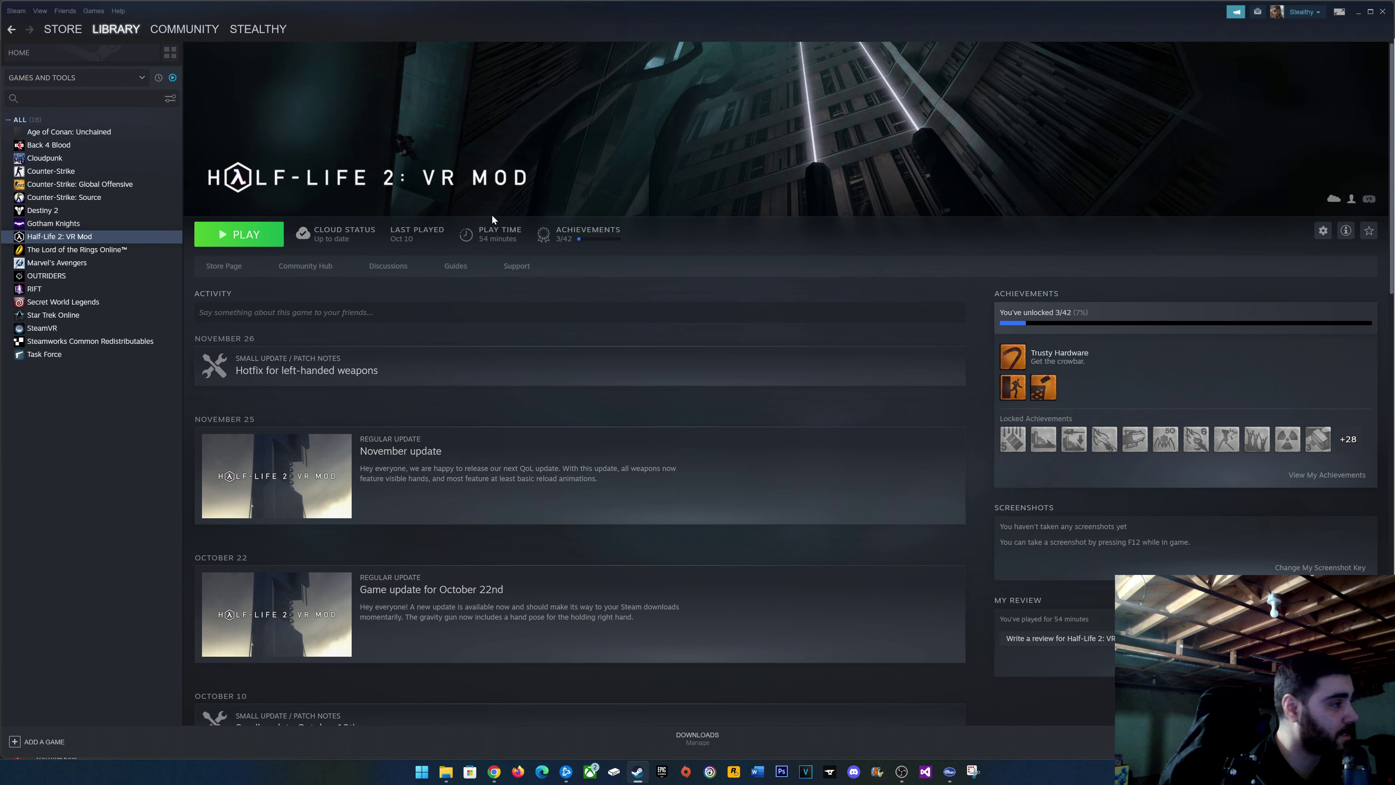
click(1370, 19)
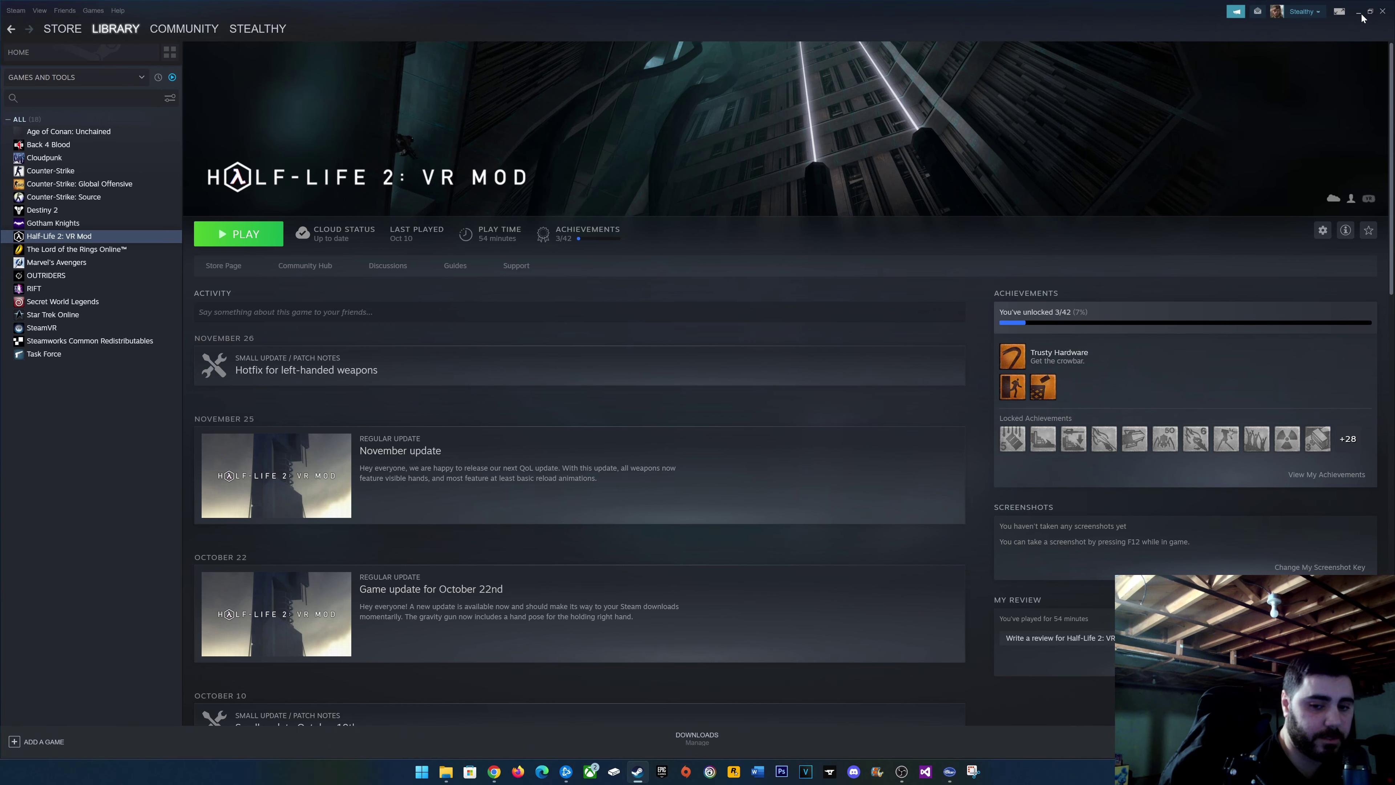
click(1359, 15)
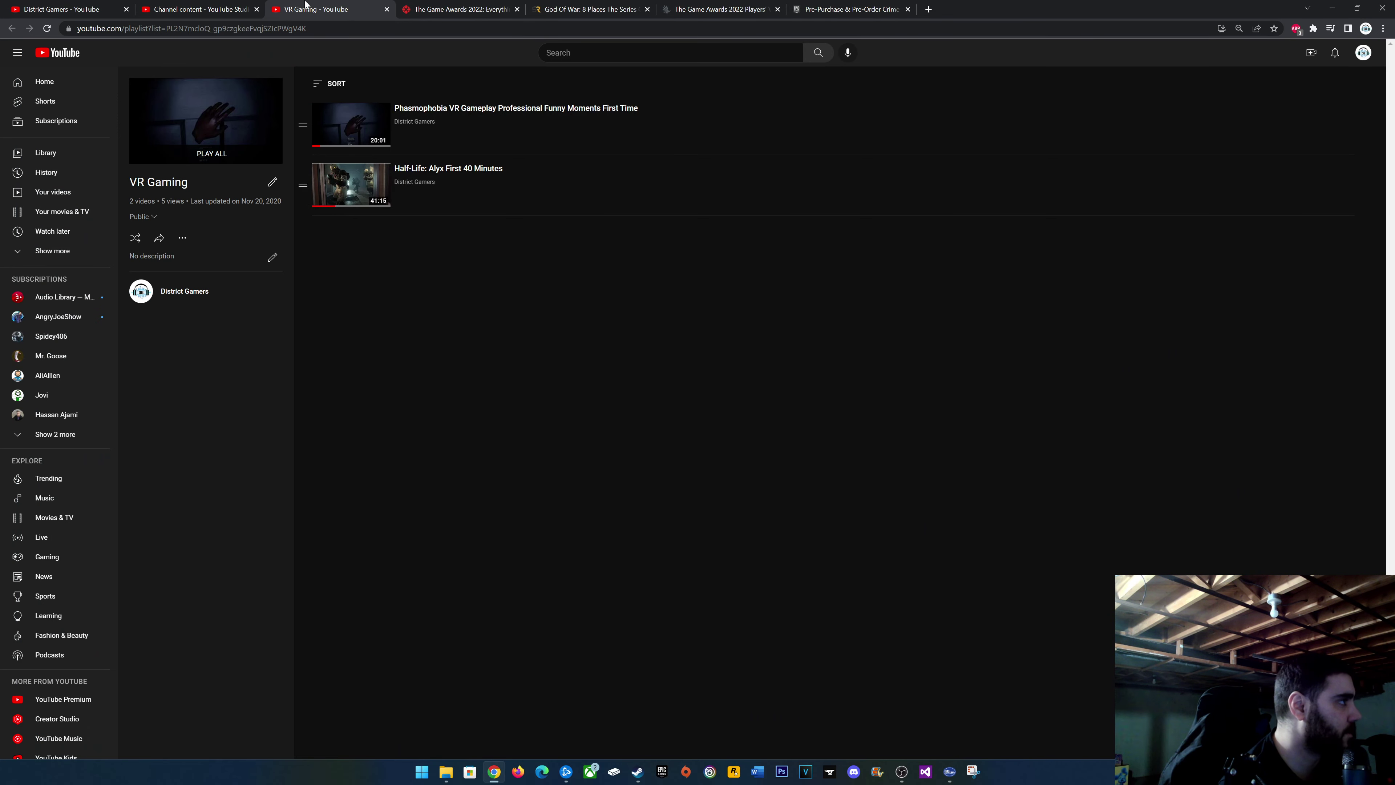
Close the VR Gaming playlist without deleting it and return to the channel's playlists.
click(231, 9)
click(363, 9)
click(387, 9)
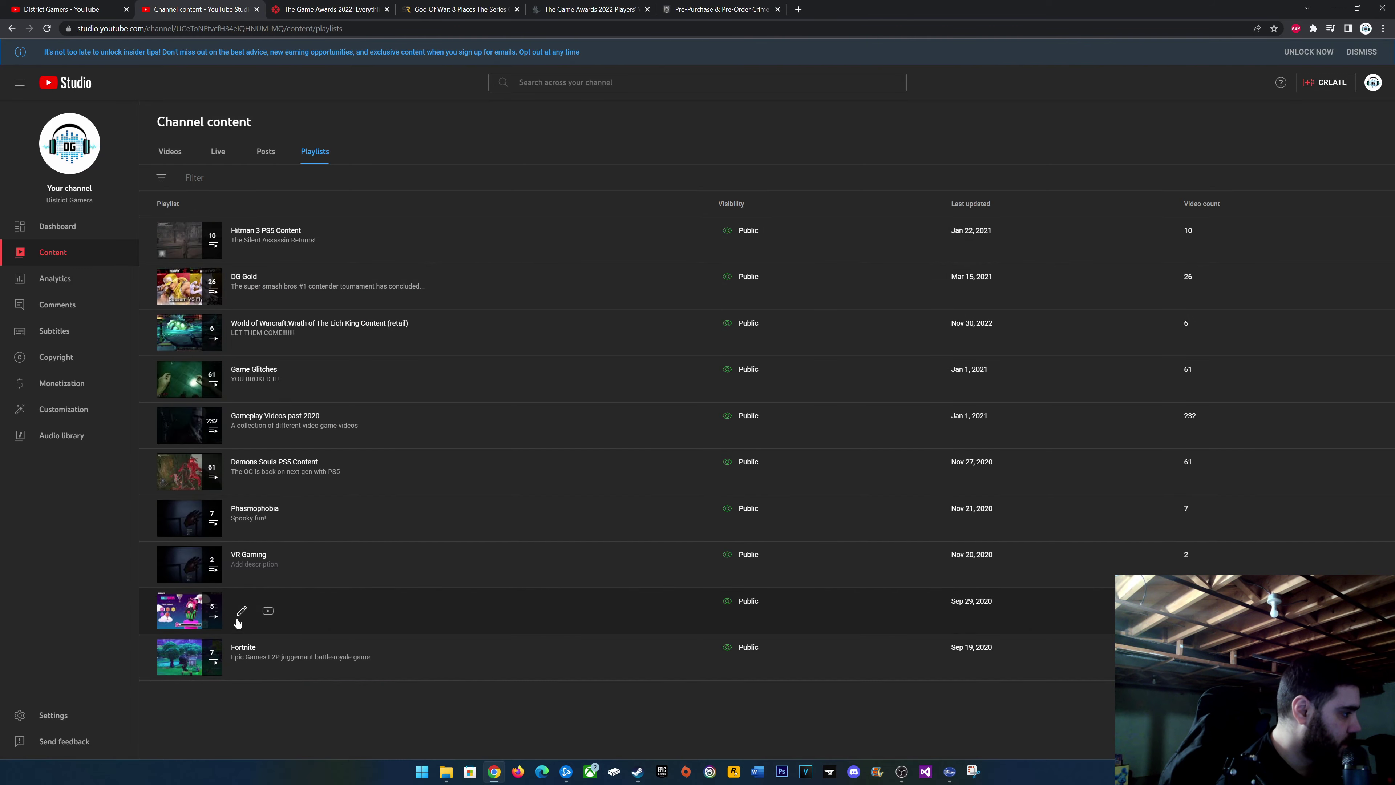
Open the Fall Guys: Ultimate Knockout playlist, delete it and return to the channel's playlists.
click(268, 611)
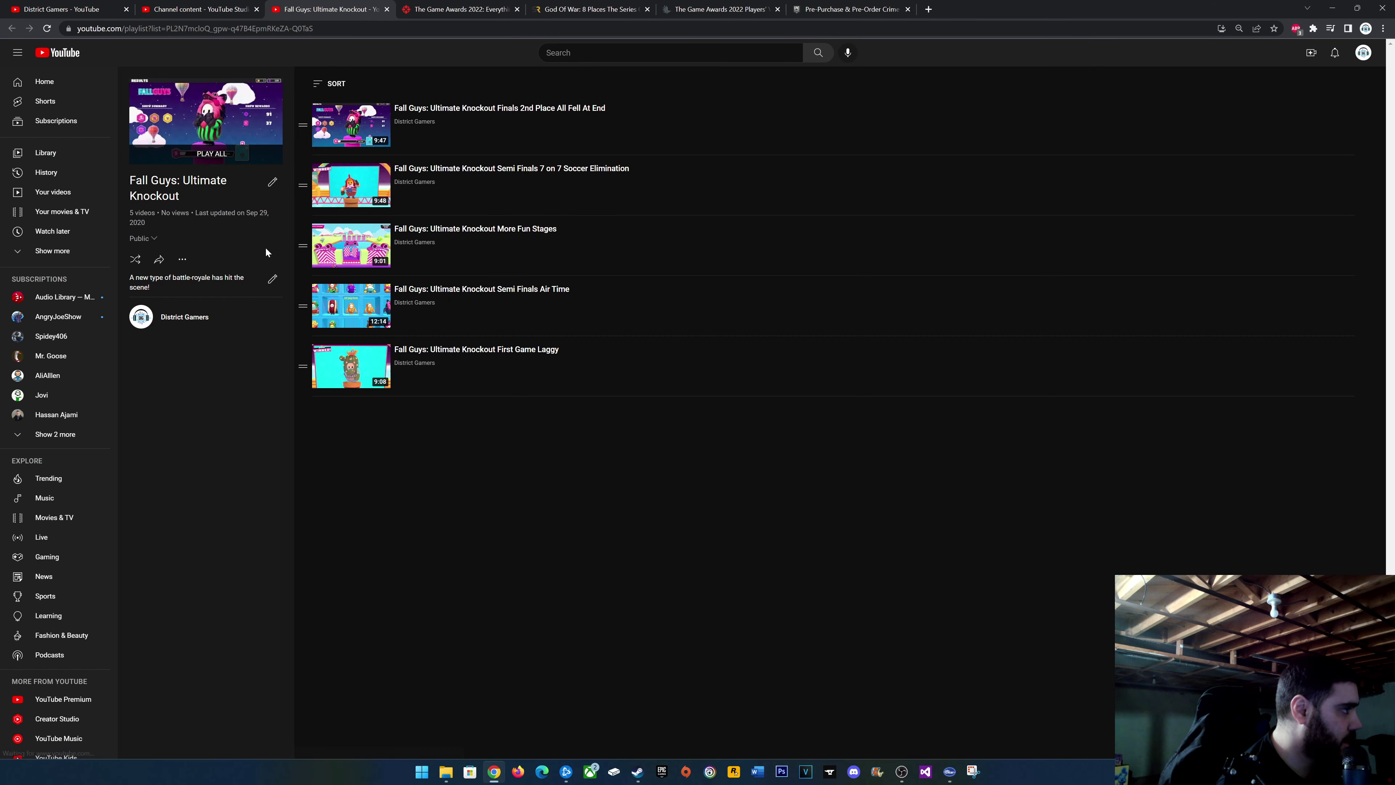
click(182, 259)
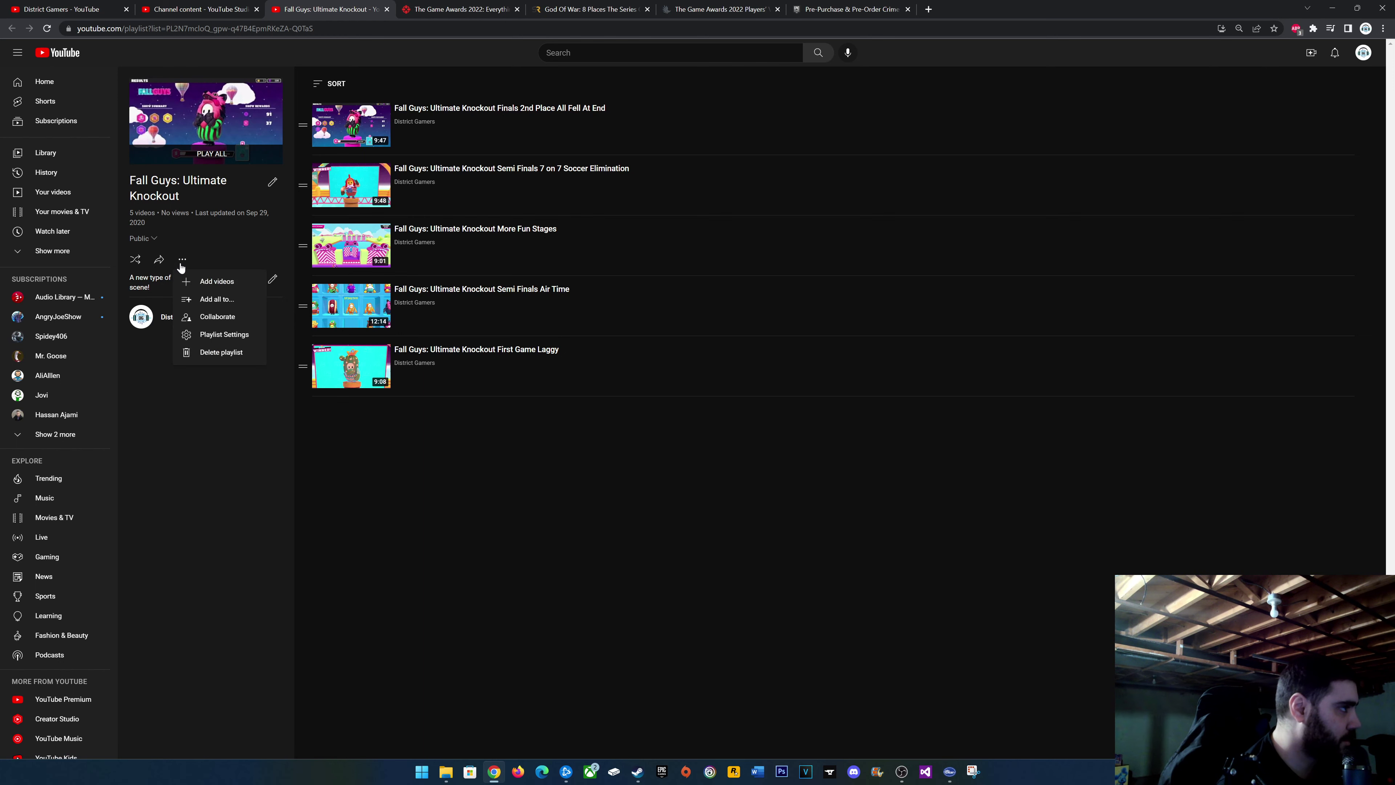
click(202, 354)
click(796, 434)
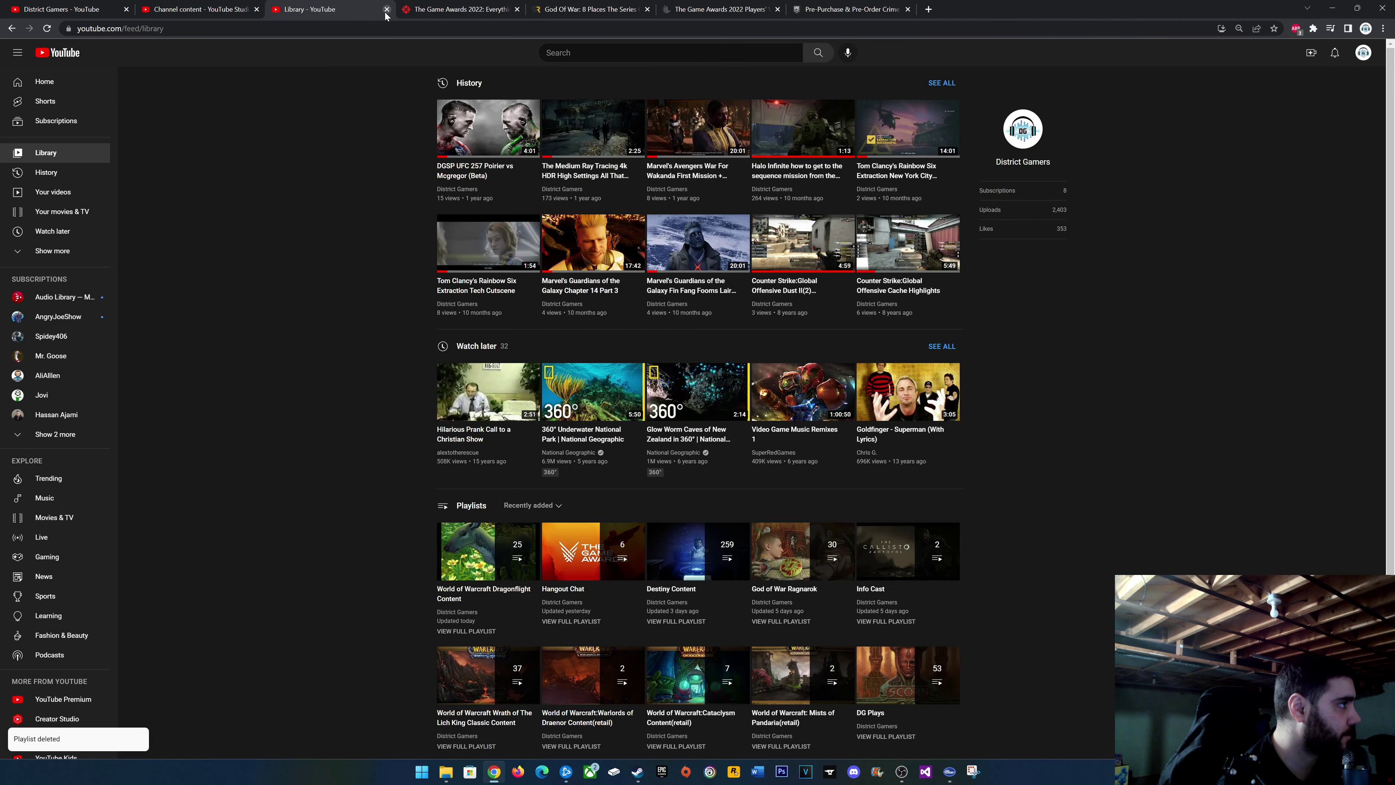
click(386, 10)
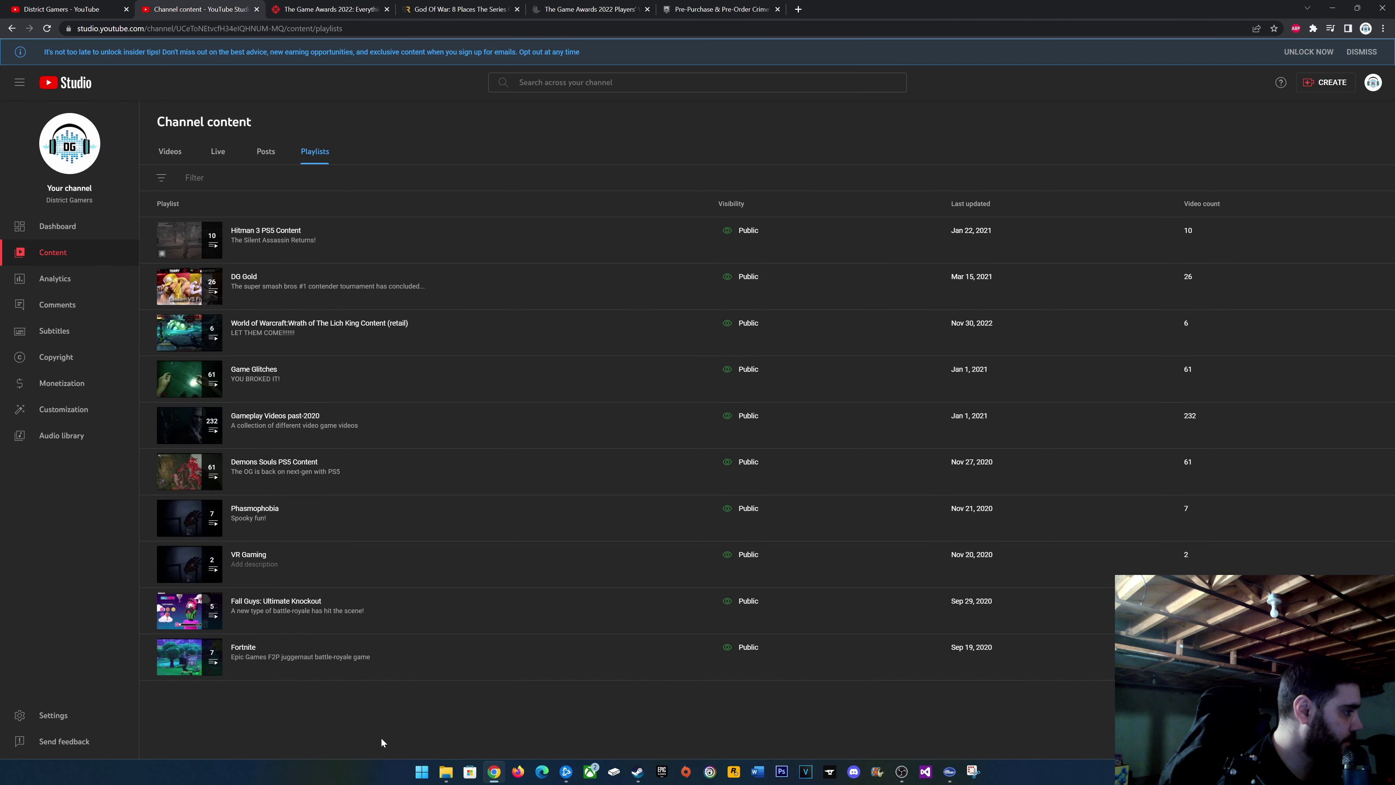
Review the videos in the Fortnite playlist and return to the channel's playlists.
click(234, 661)
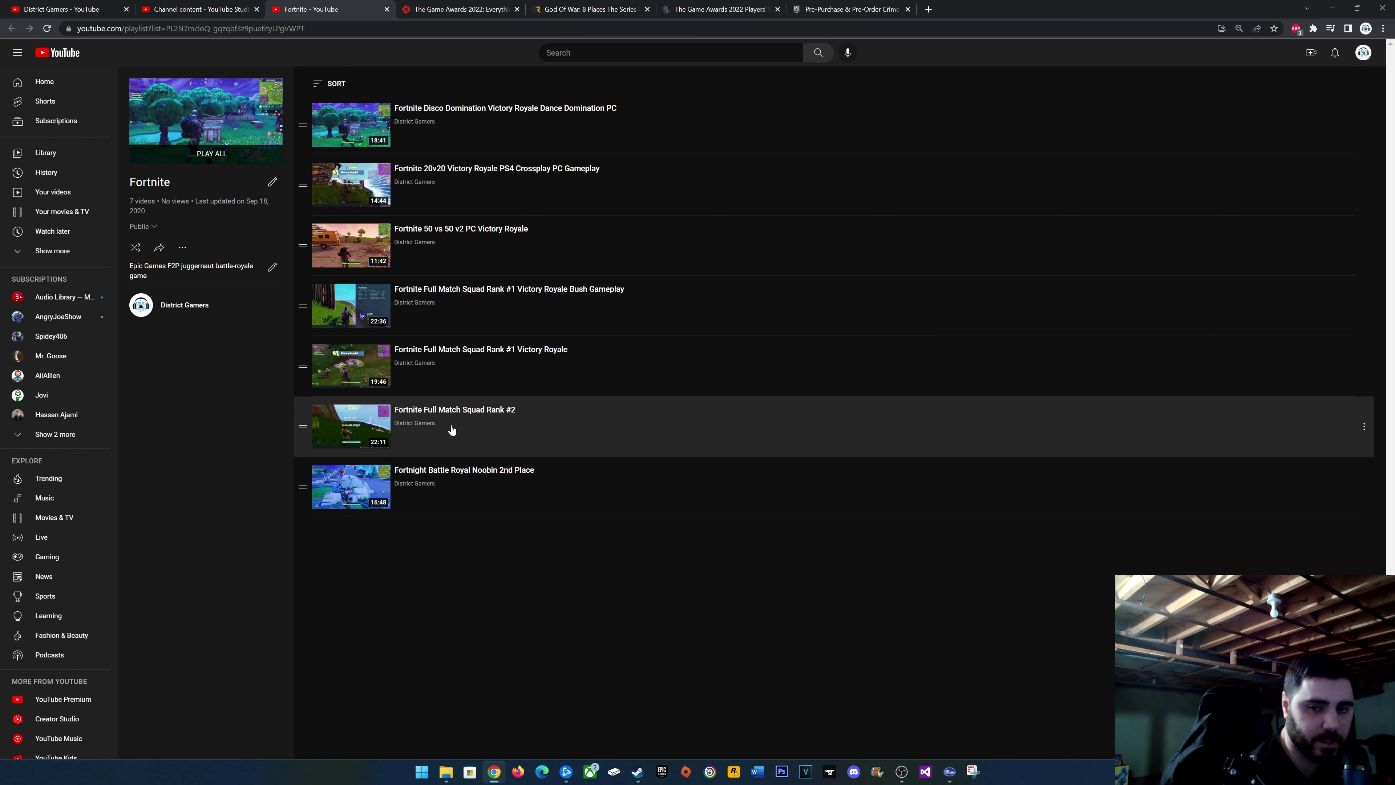
click(386, 10)
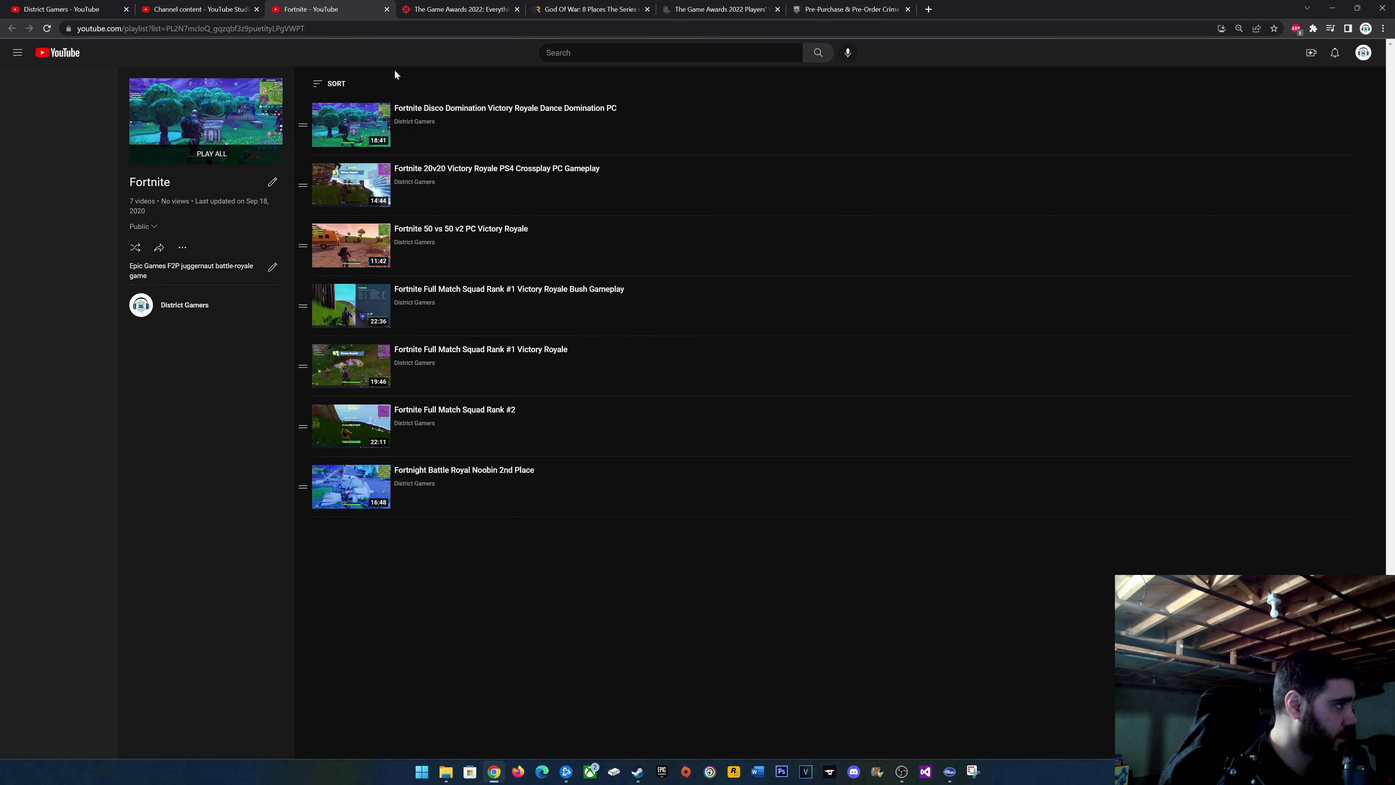
click(387, 10)
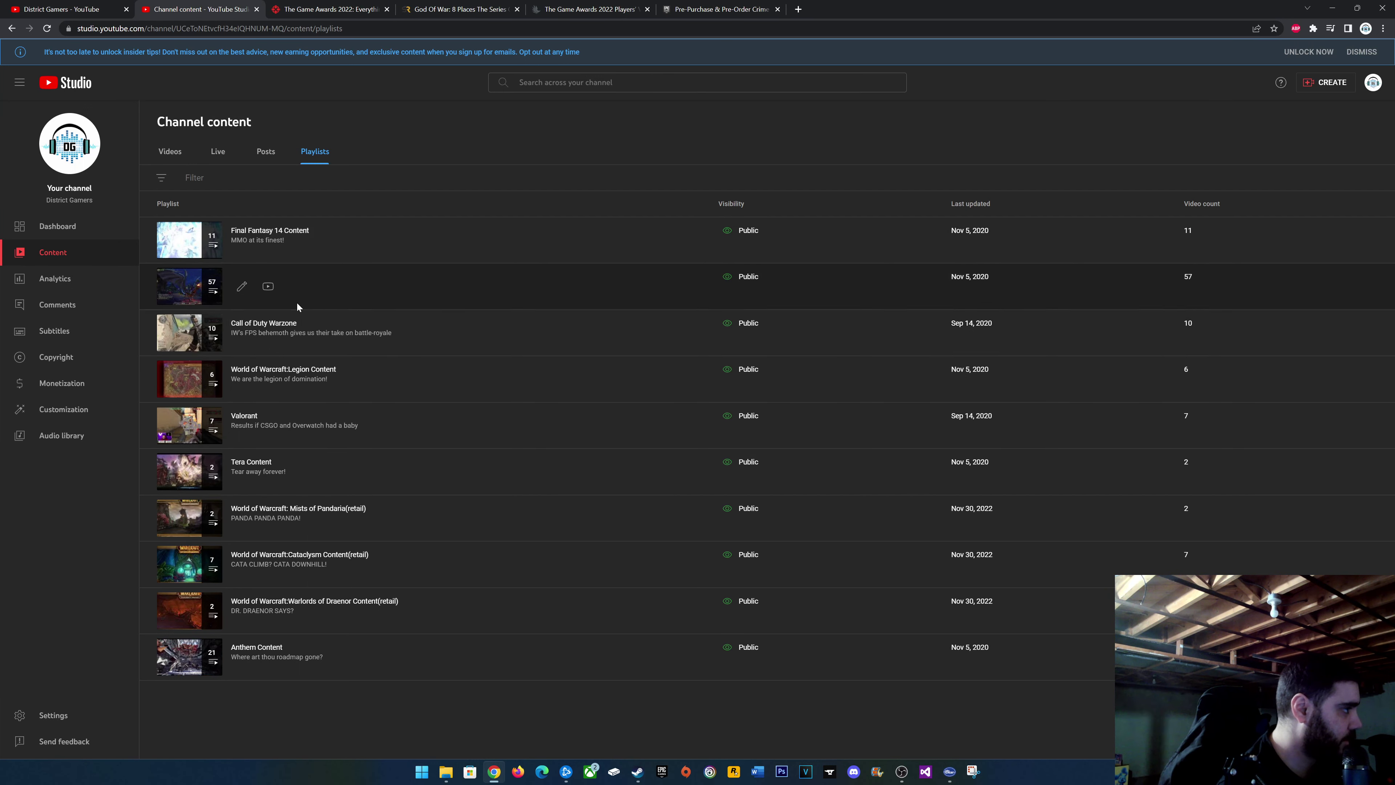
Review the videos in the Final Fantasy 14 Content and World of Warcraft:Battle For Azeroth Content playlists, returning to the channel's playlists after each.
click(242, 241)
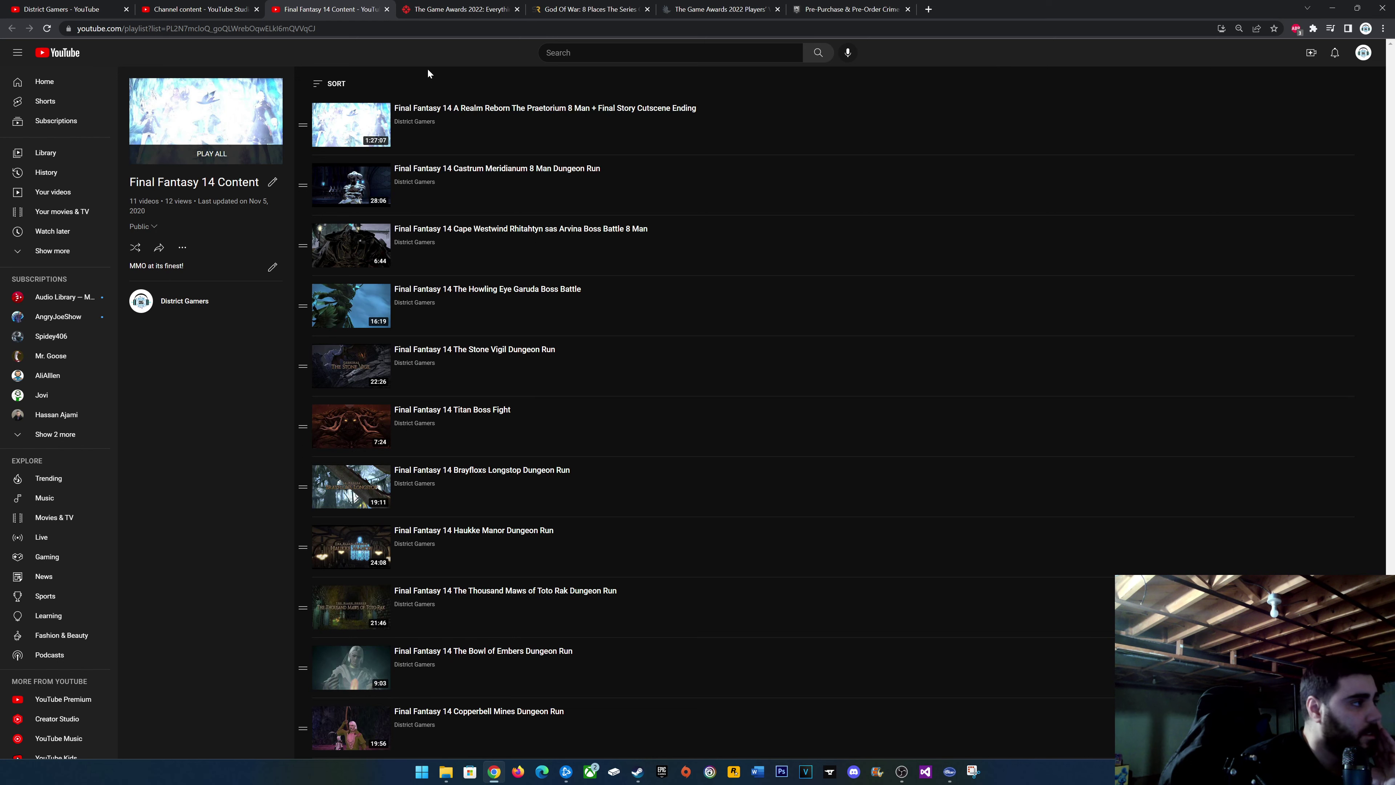
click(386, 8)
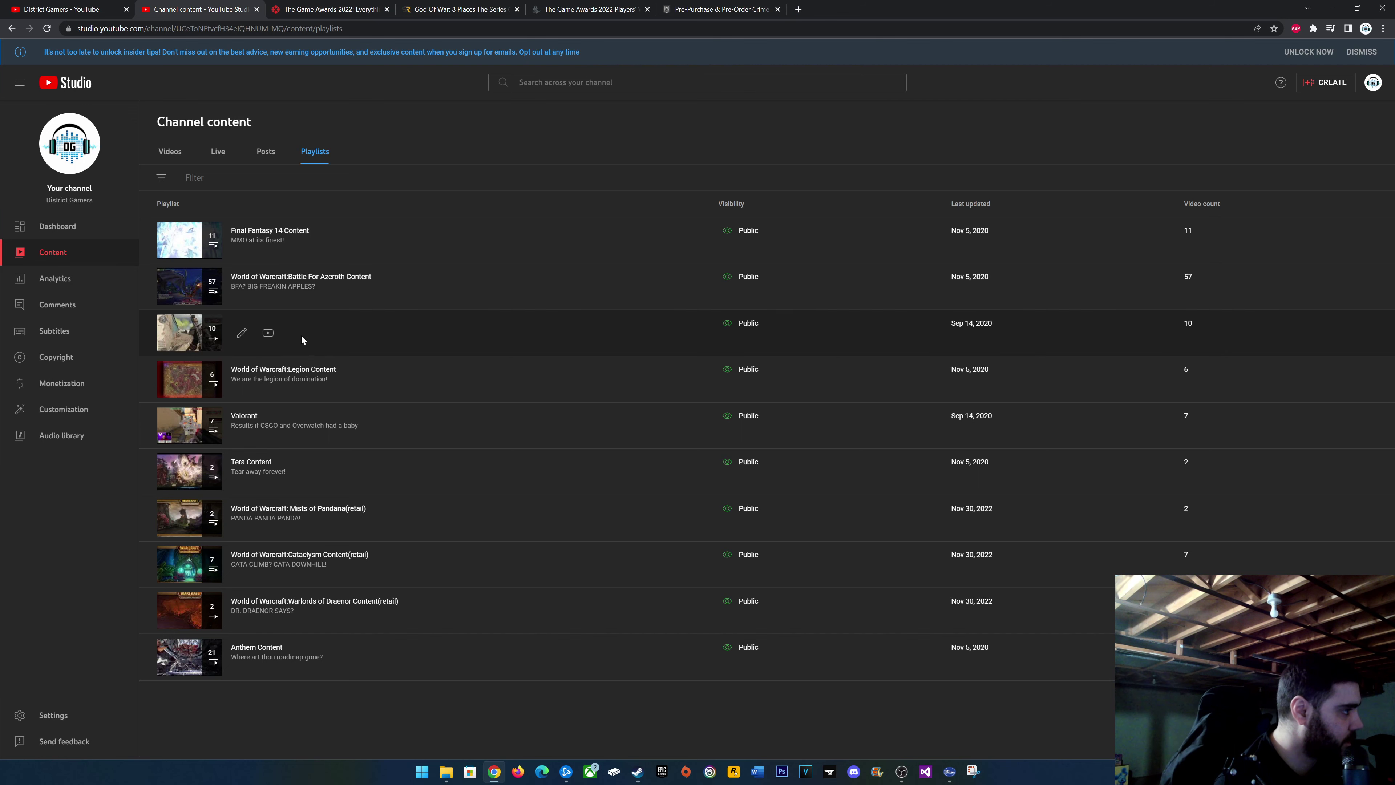
click(268, 286)
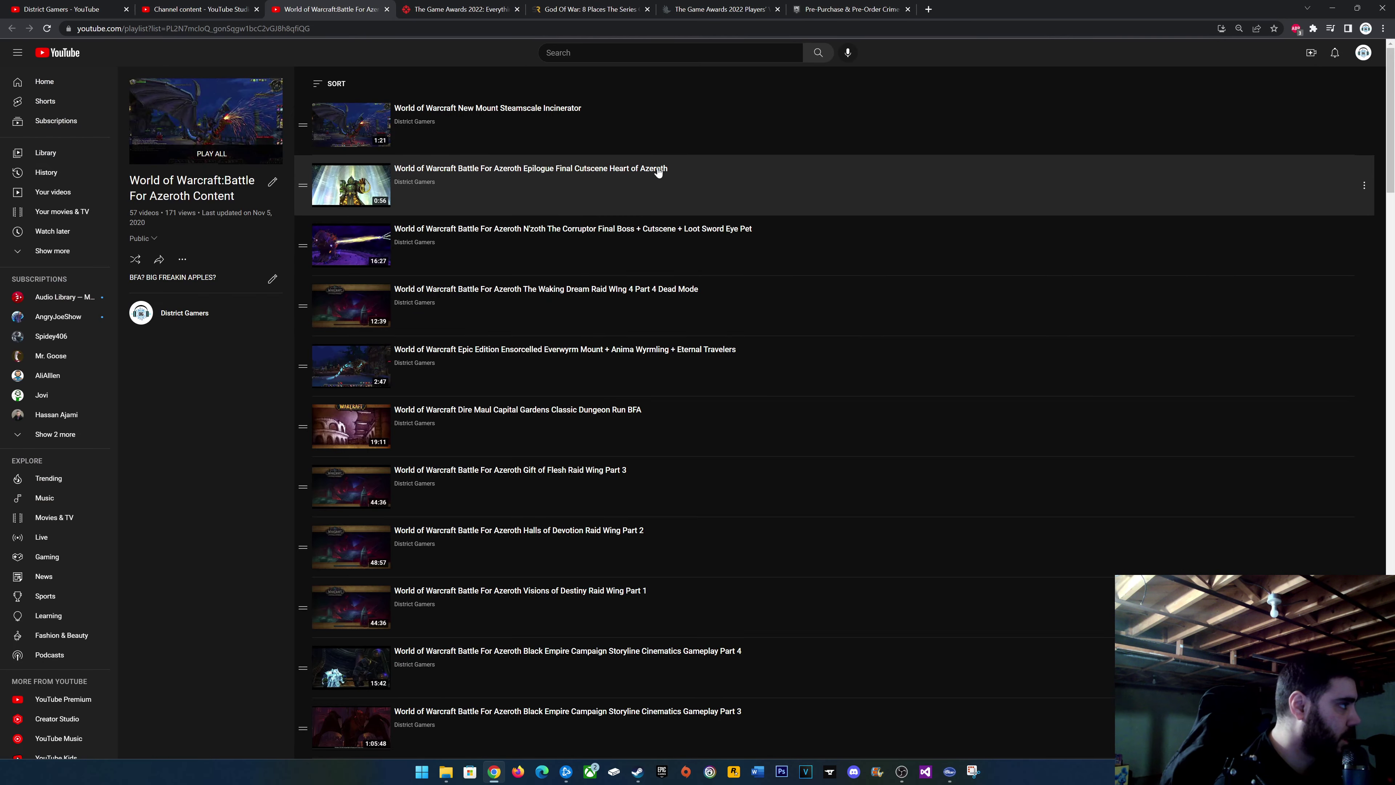
scroll(703, 321, down, 15)
scroll(703, 321, down, 7)
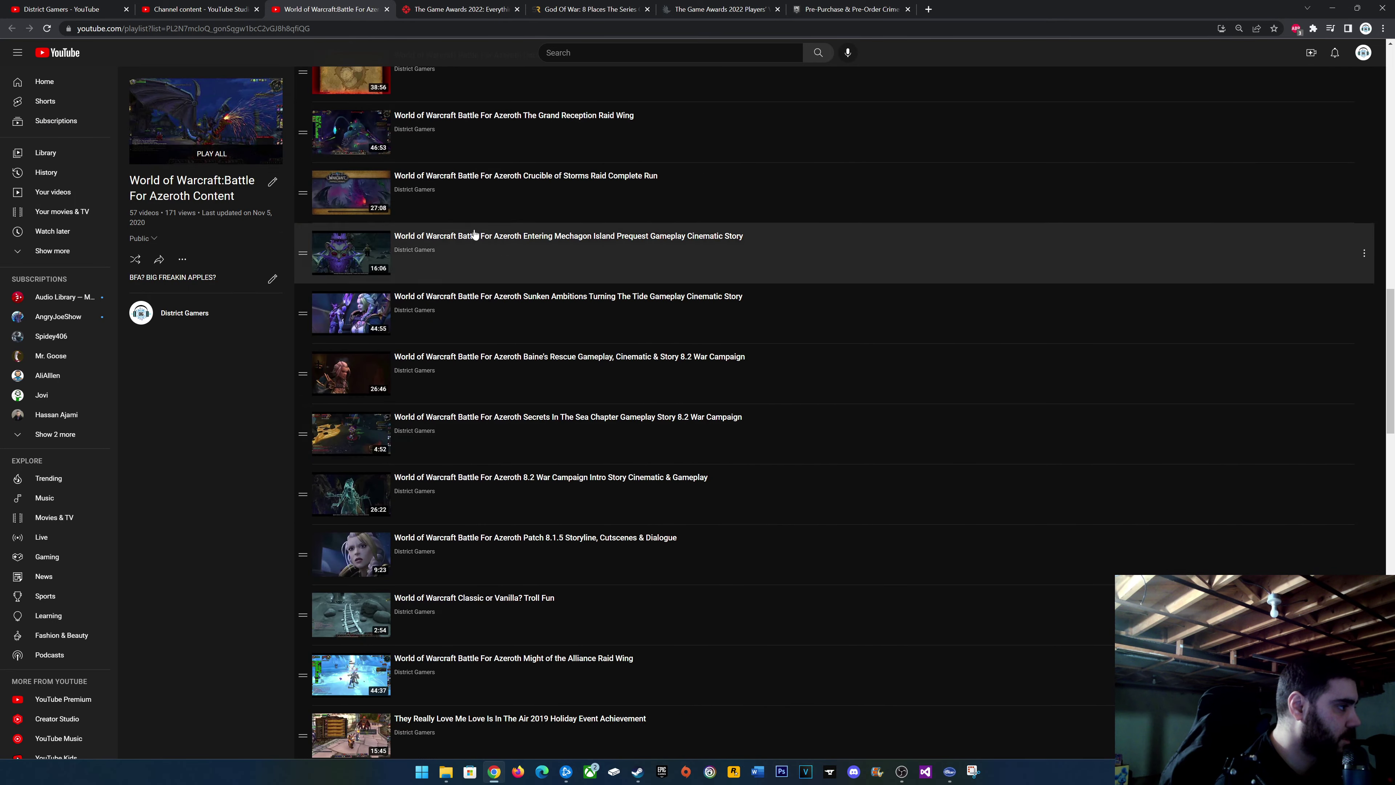
scroll(622, 231, down, 12)
scroll(623, 231, down, 6)
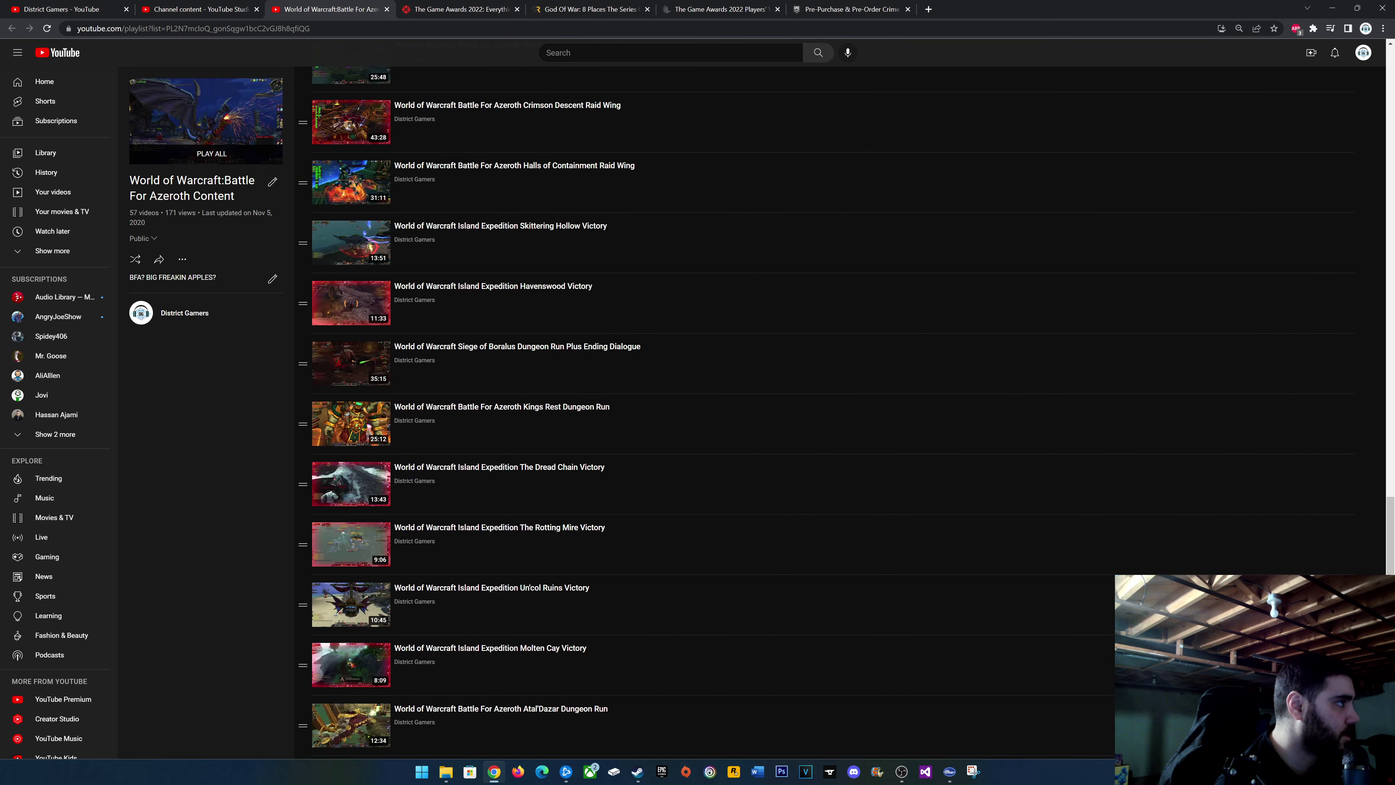
click(386, 10)
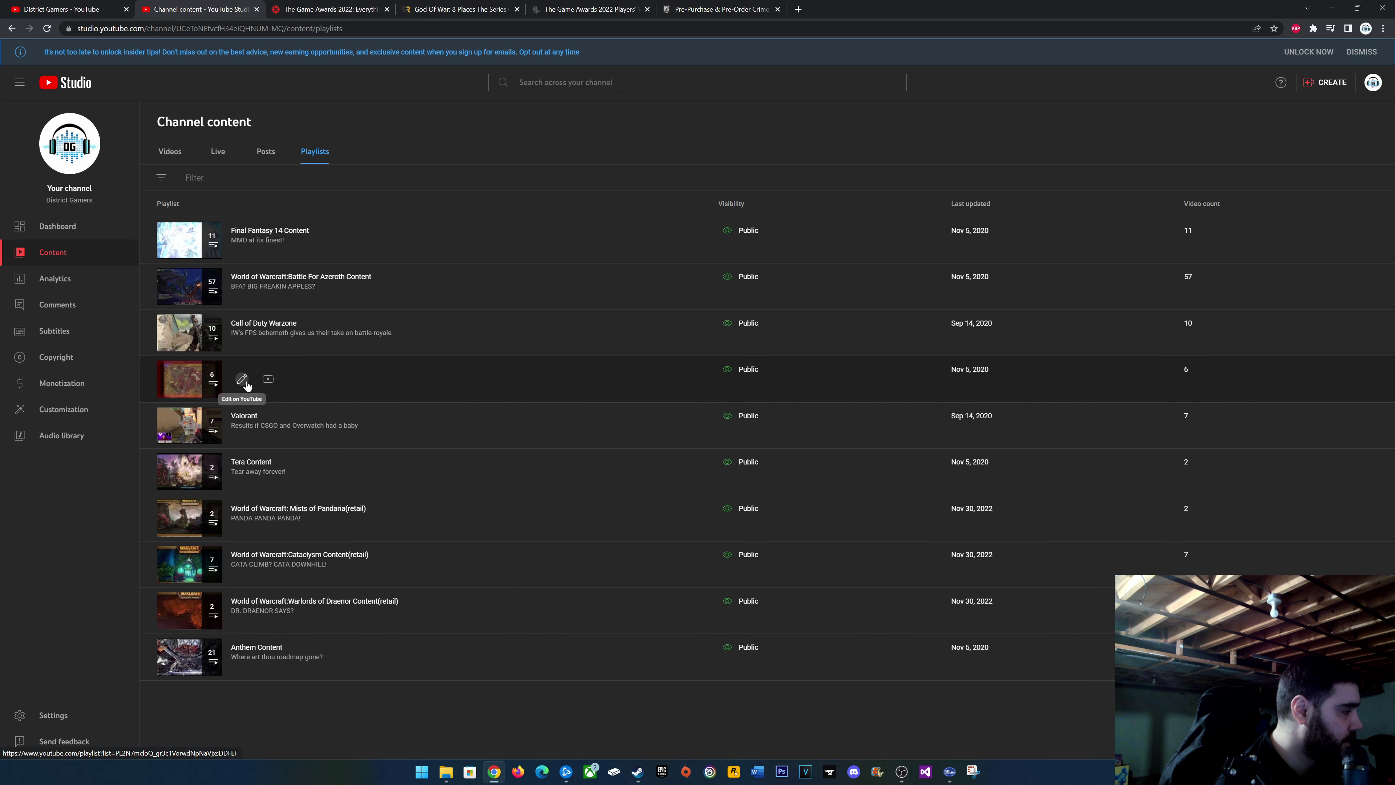
Open the World of Warcraft:Legion Content playlist, delete it and return to the channel's playlists.
click(268, 379)
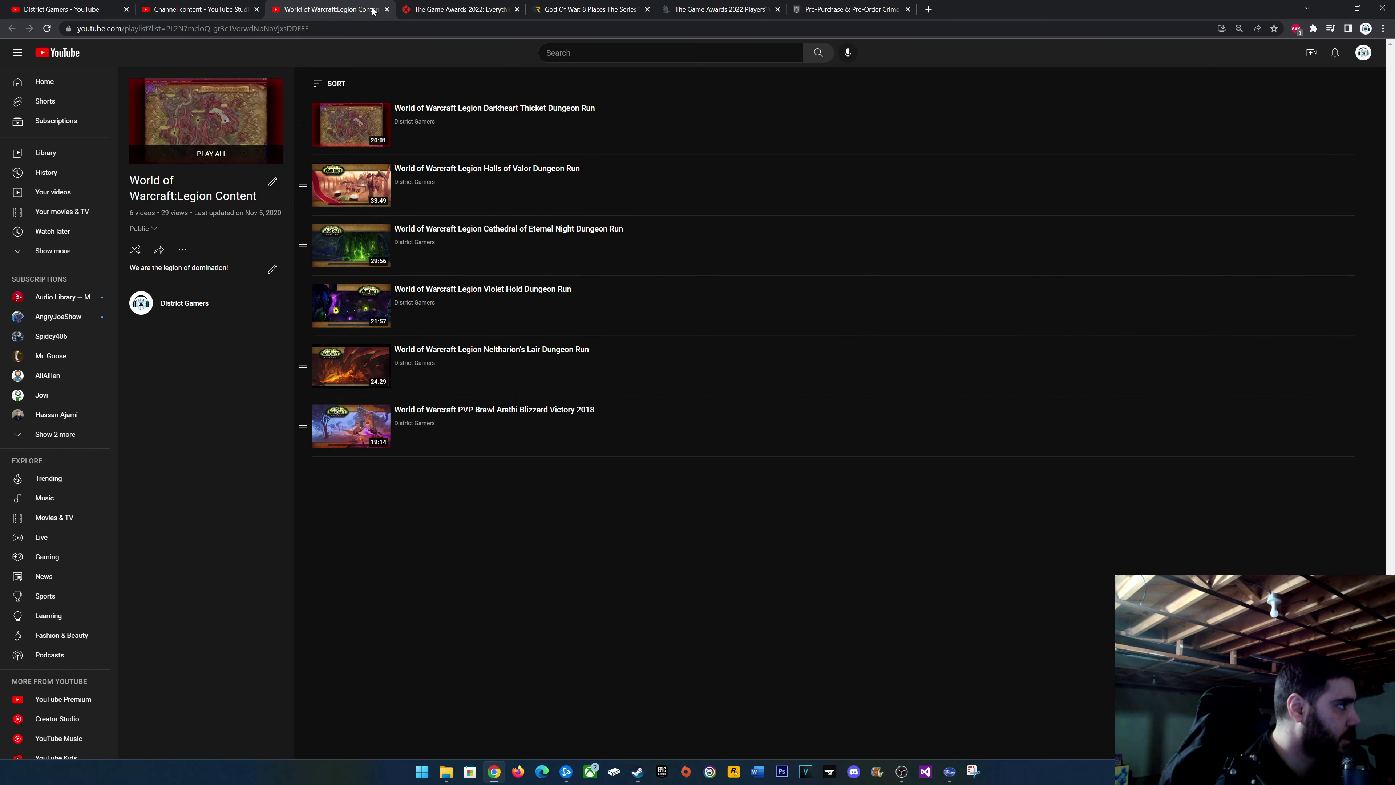
click(182, 250)
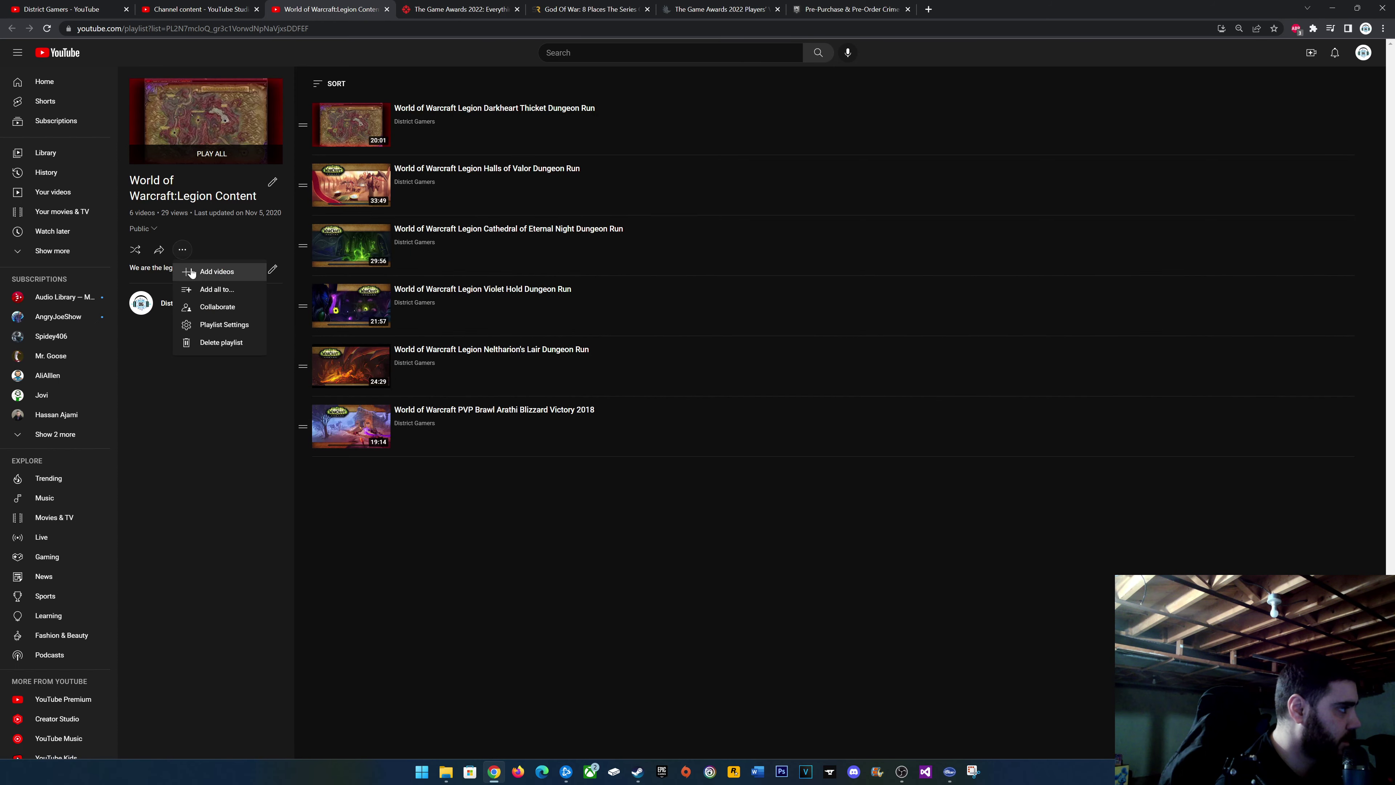
click(229, 341)
click(789, 440)
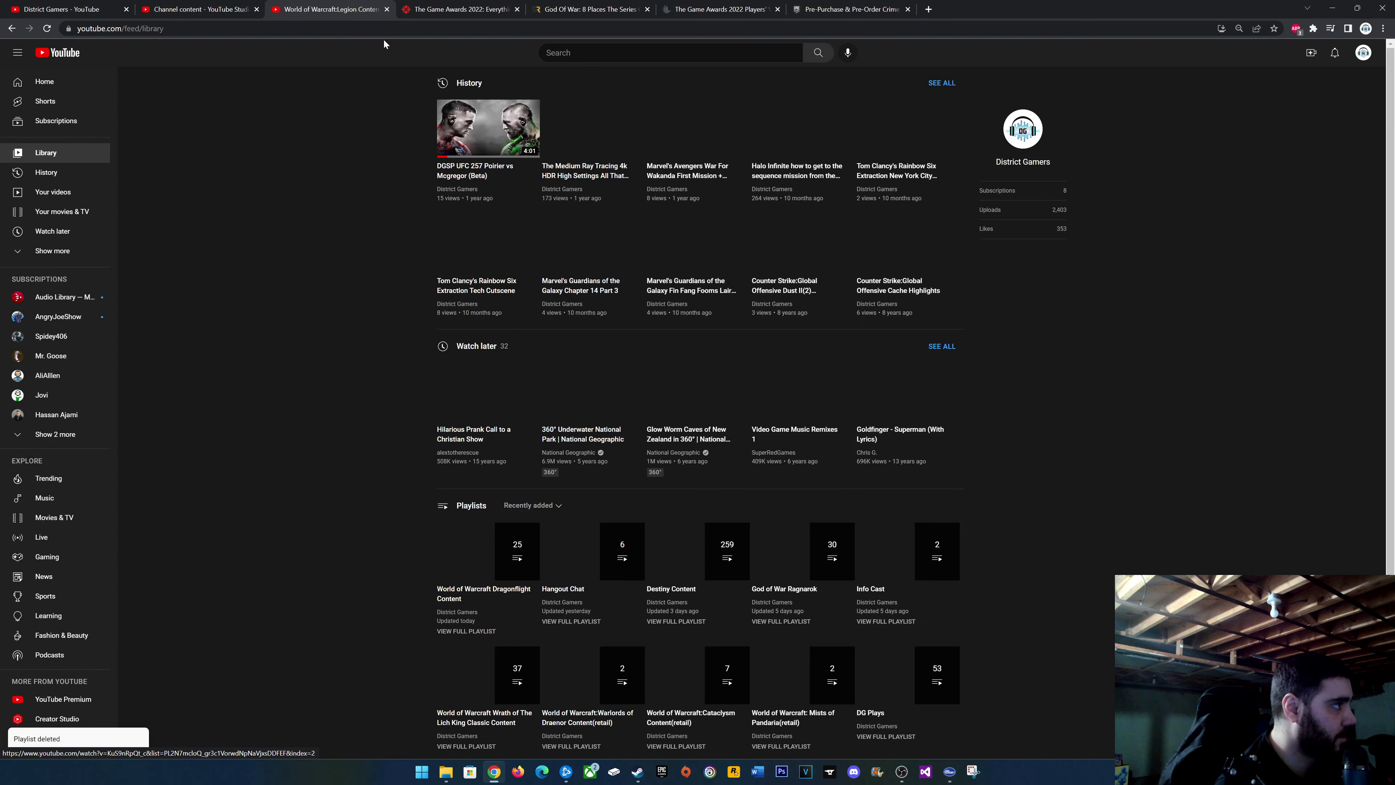
click(387, 9)
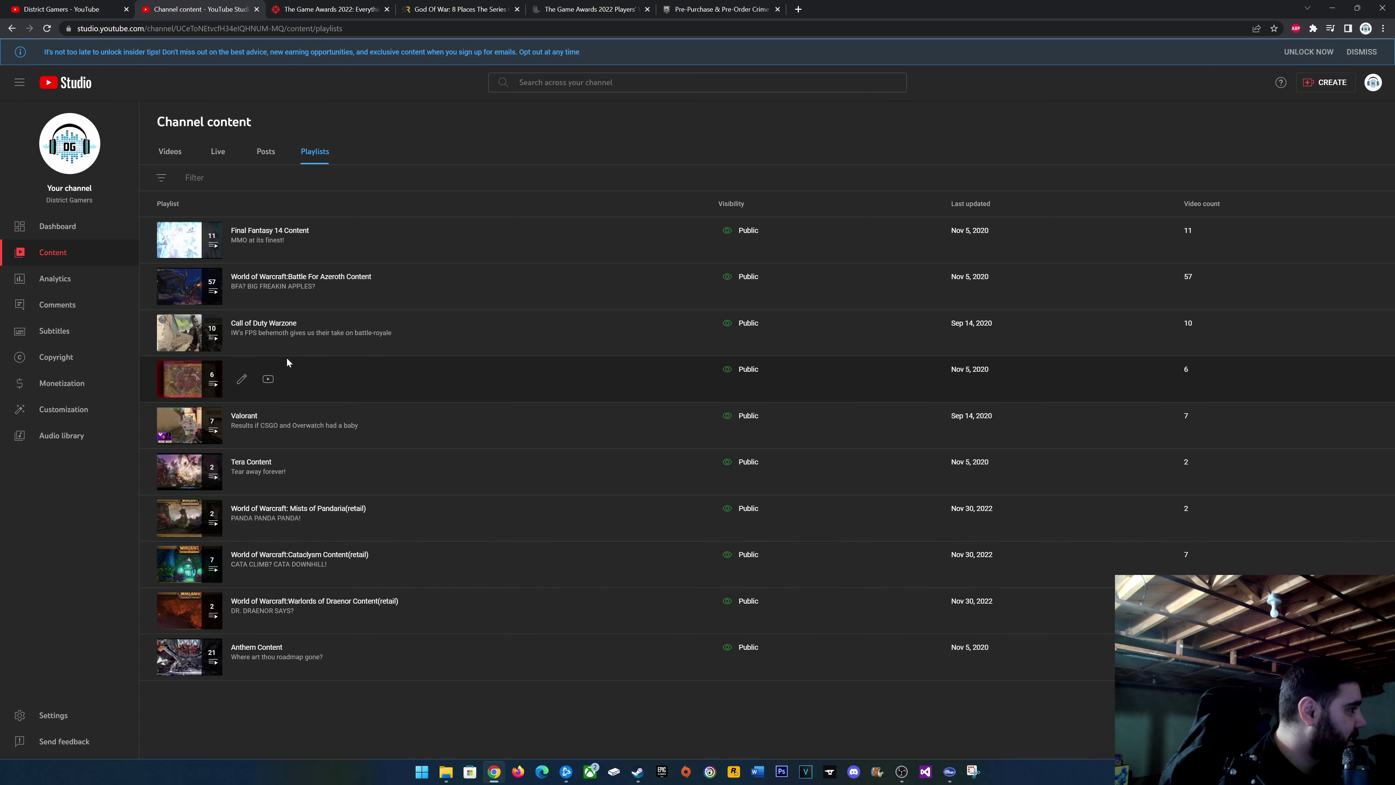
Review the Call of Duty Warzone playlist, delete it and return to the channel's playlists.
click(268, 332)
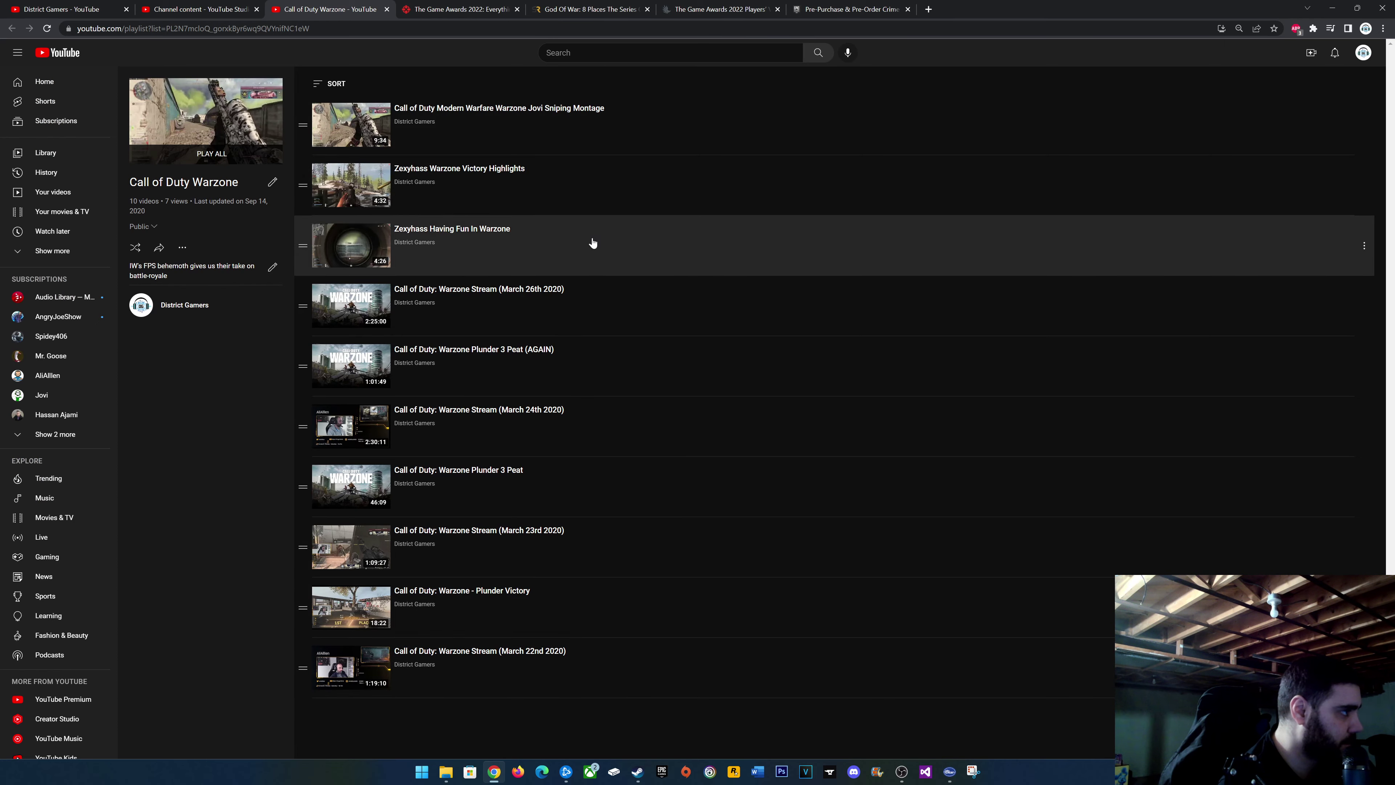
click(387, 9)
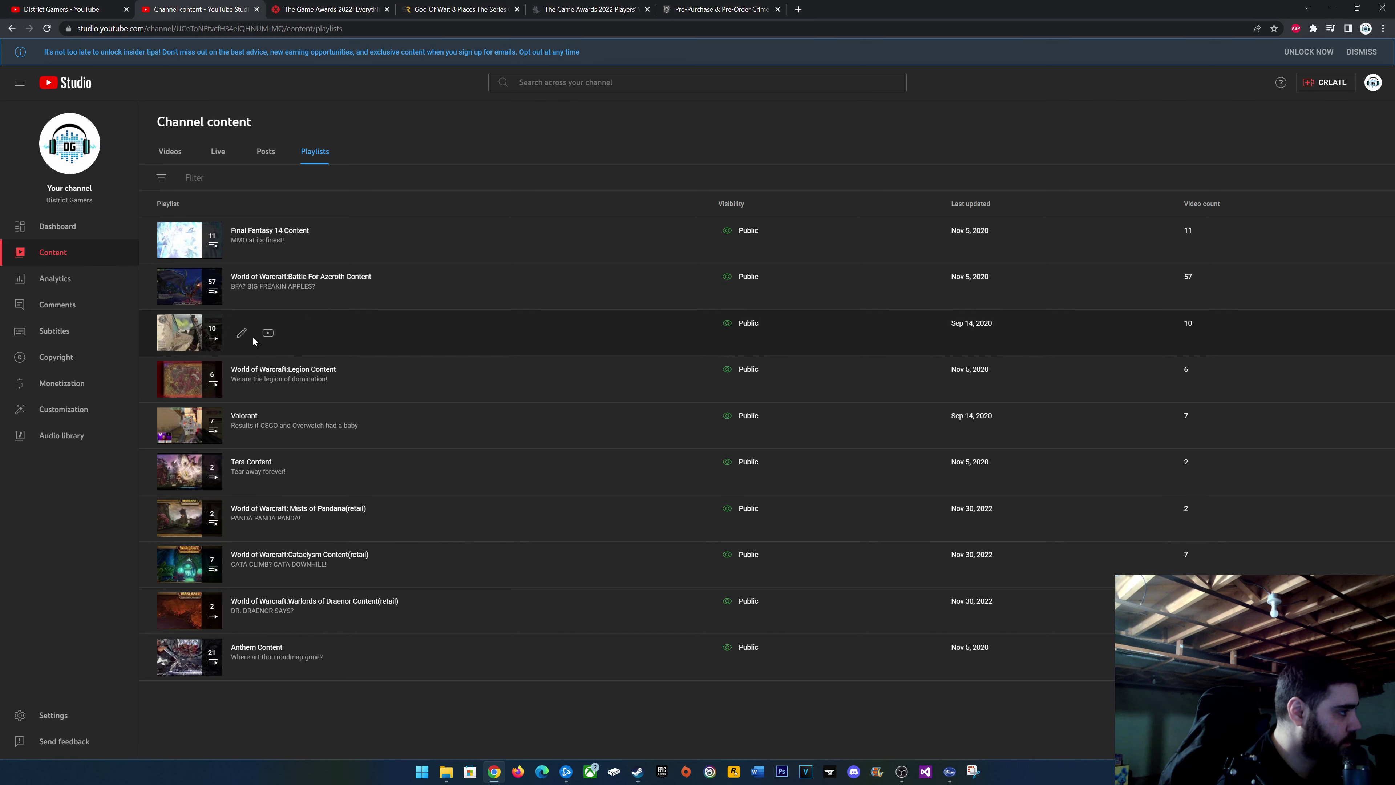
click(241, 334)
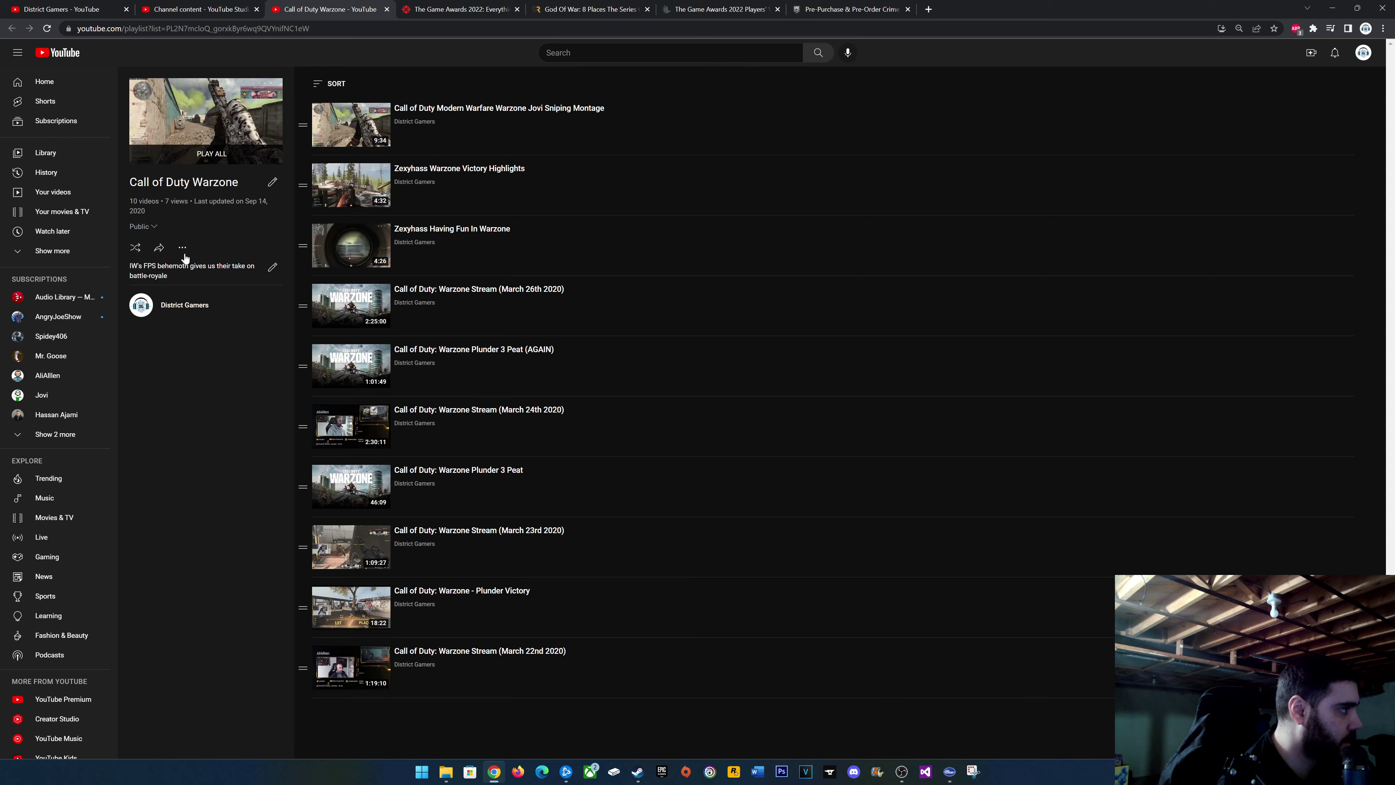
click(182, 248)
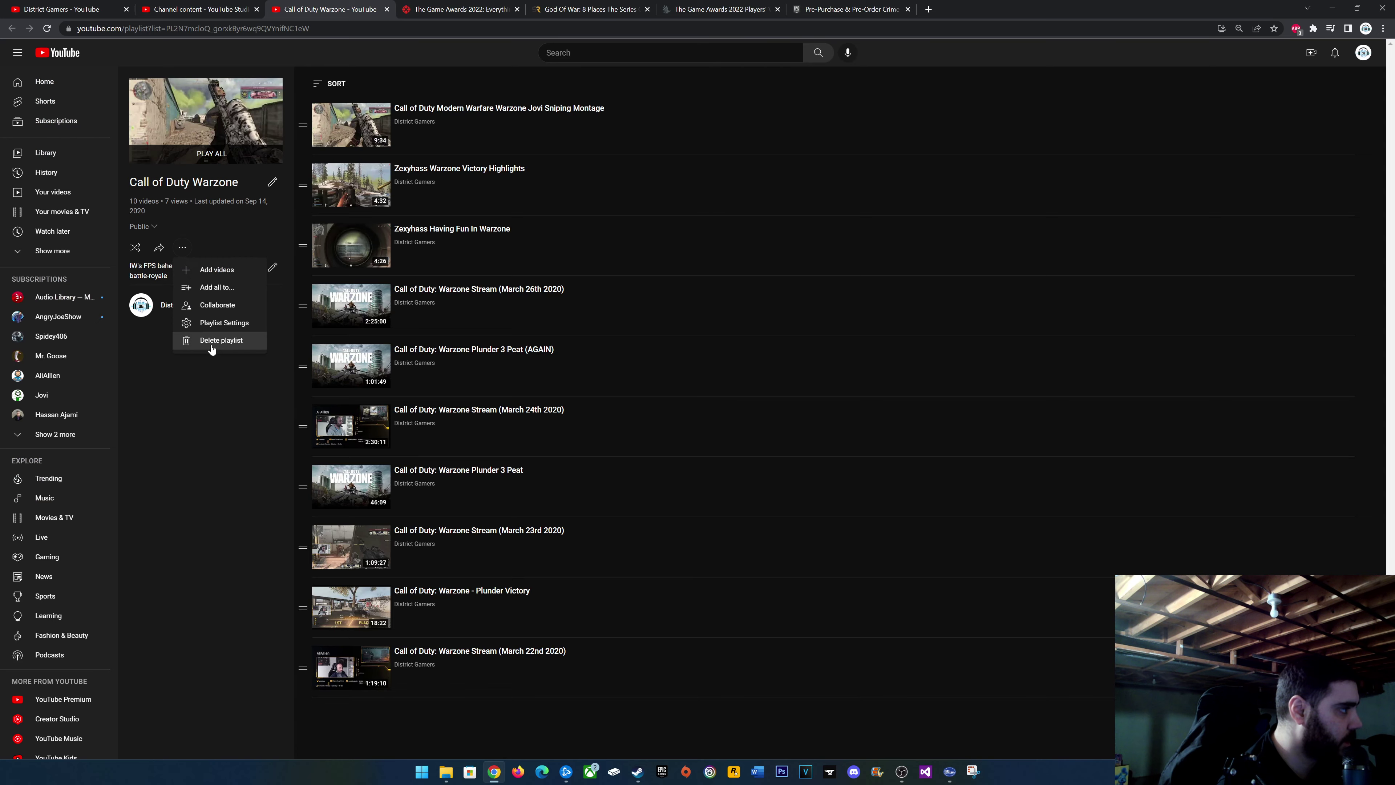
click(212, 341)
click(797, 435)
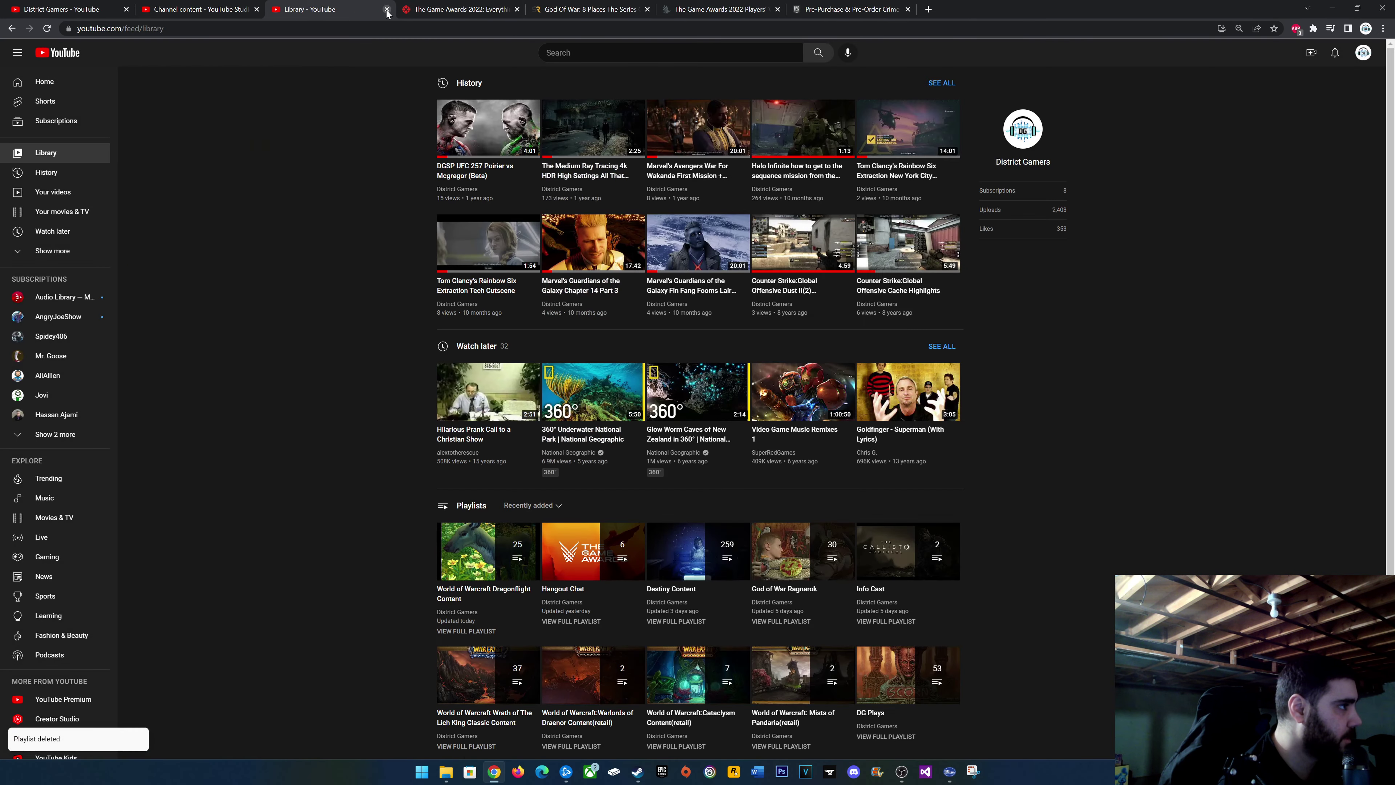
click(387, 9)
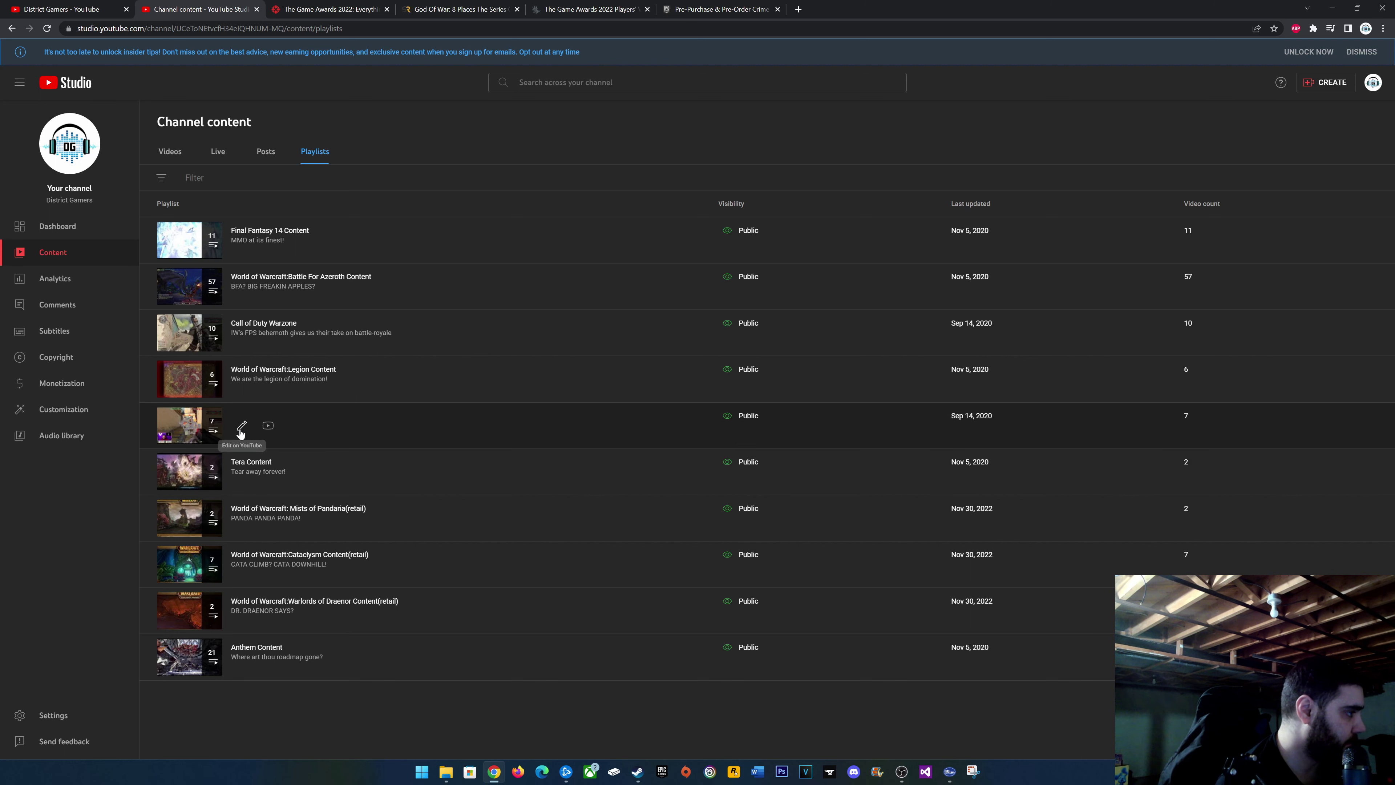
Open the Valorant playlist, delete it and return to the channel's playlists.
click(242, 426)
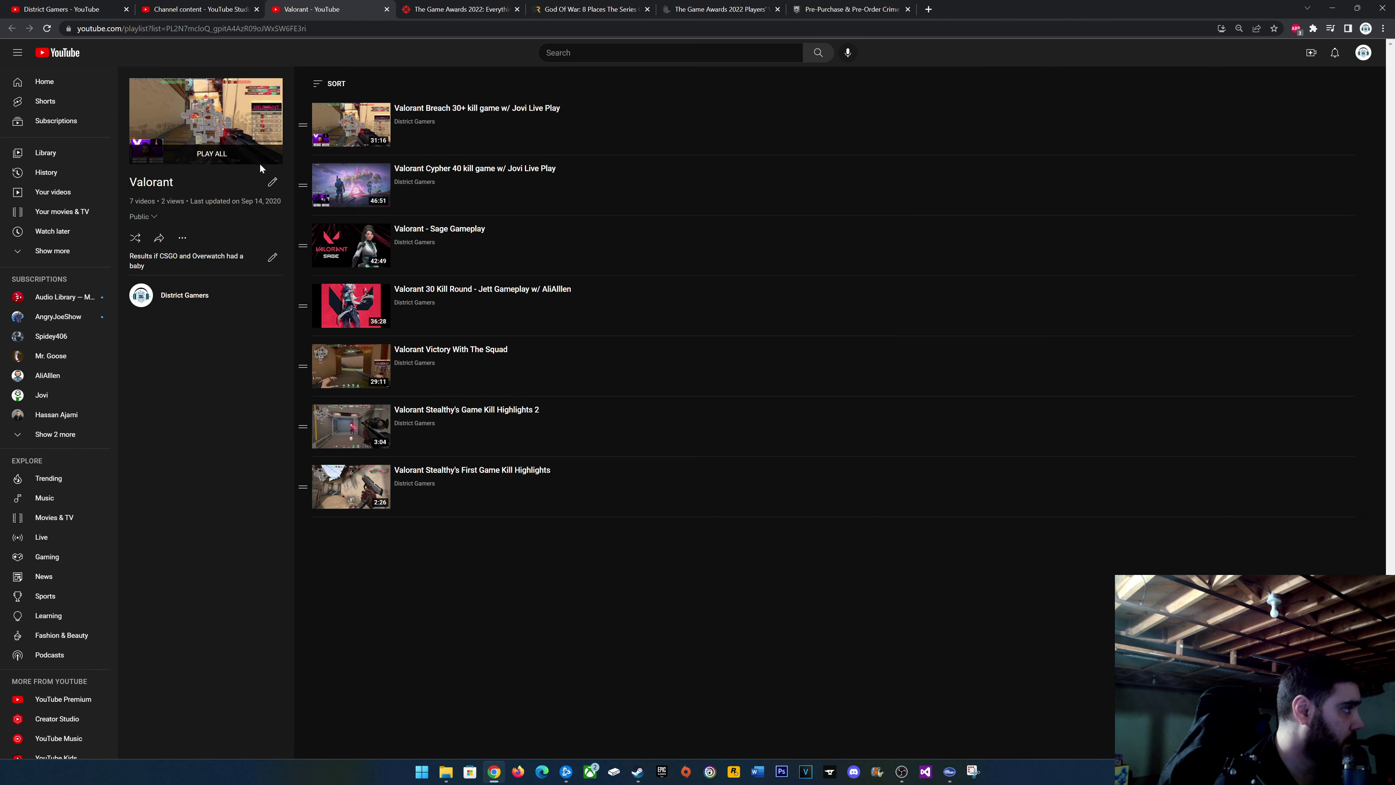
click(182, 239)
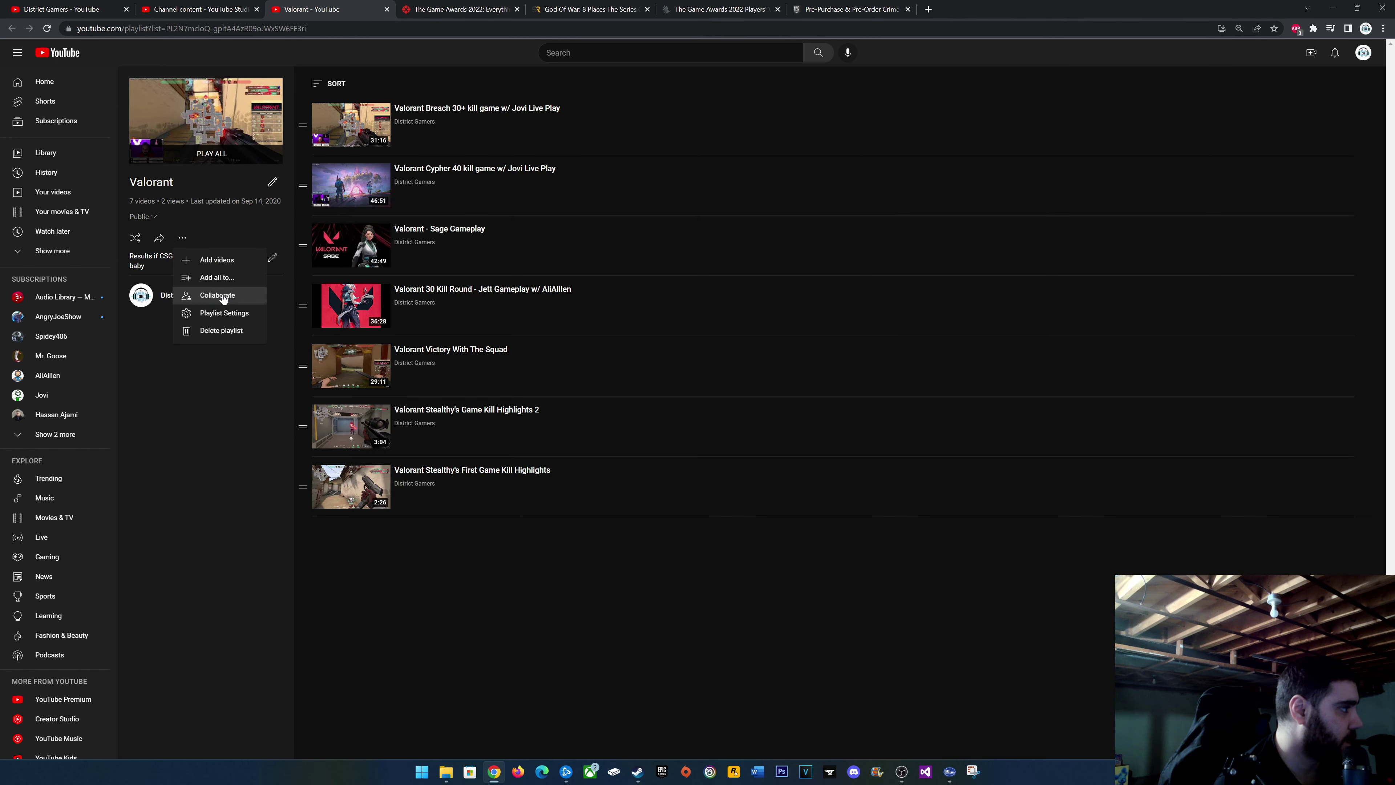
click(230, 330)
click(791, 433)
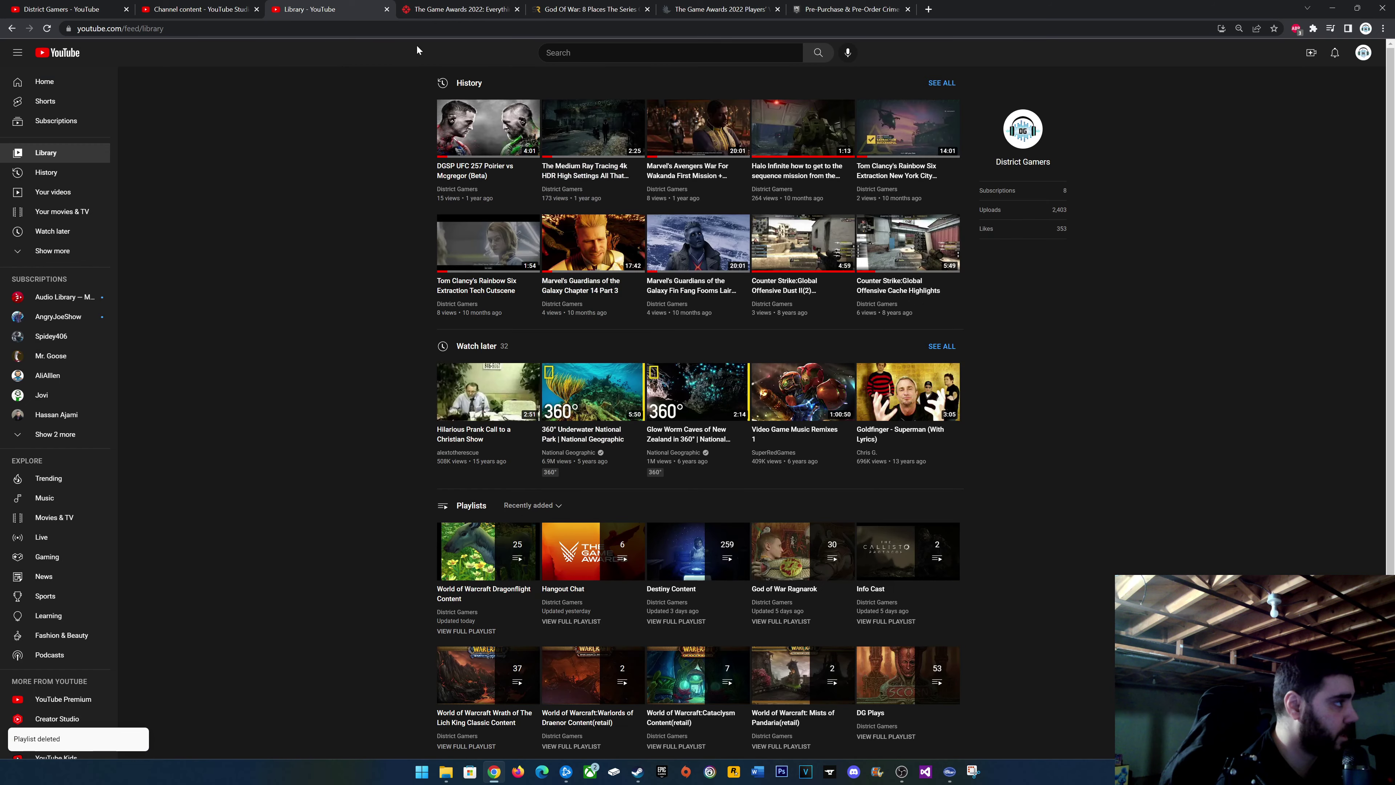
click(387, 10)
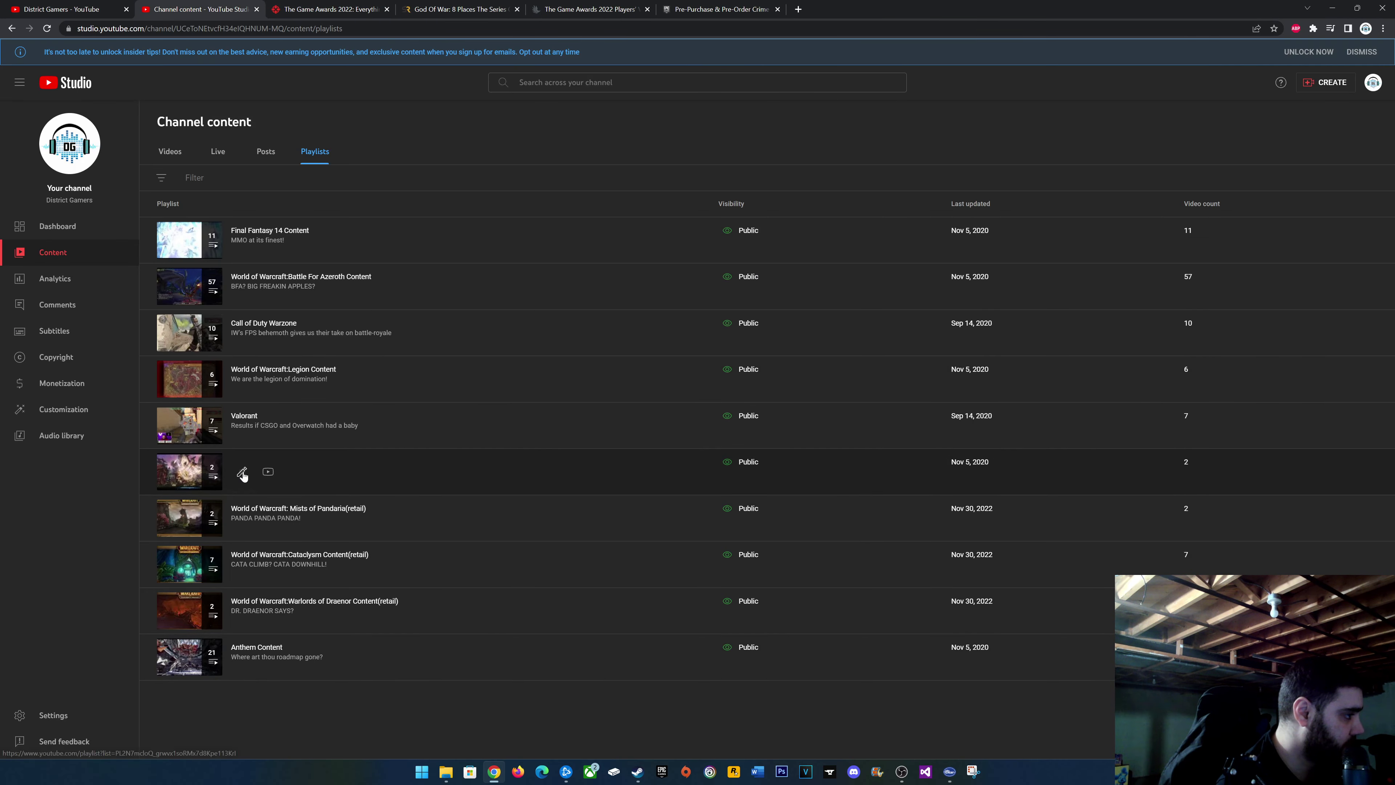
Open the Tera Content playlist, delete it and return to the channel's playlists.
click(268, 471)
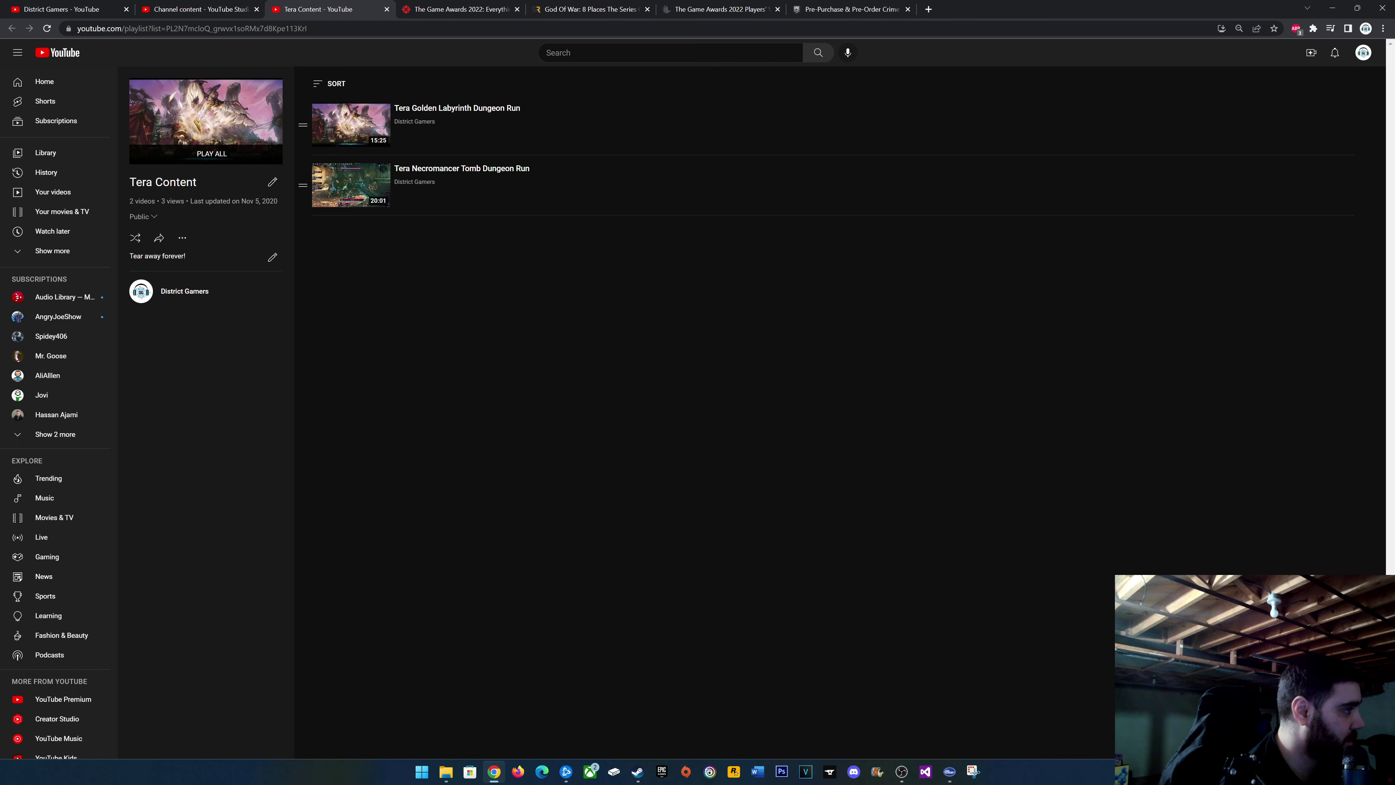
drag(130, 256, 184, 256)
click(182, 238)
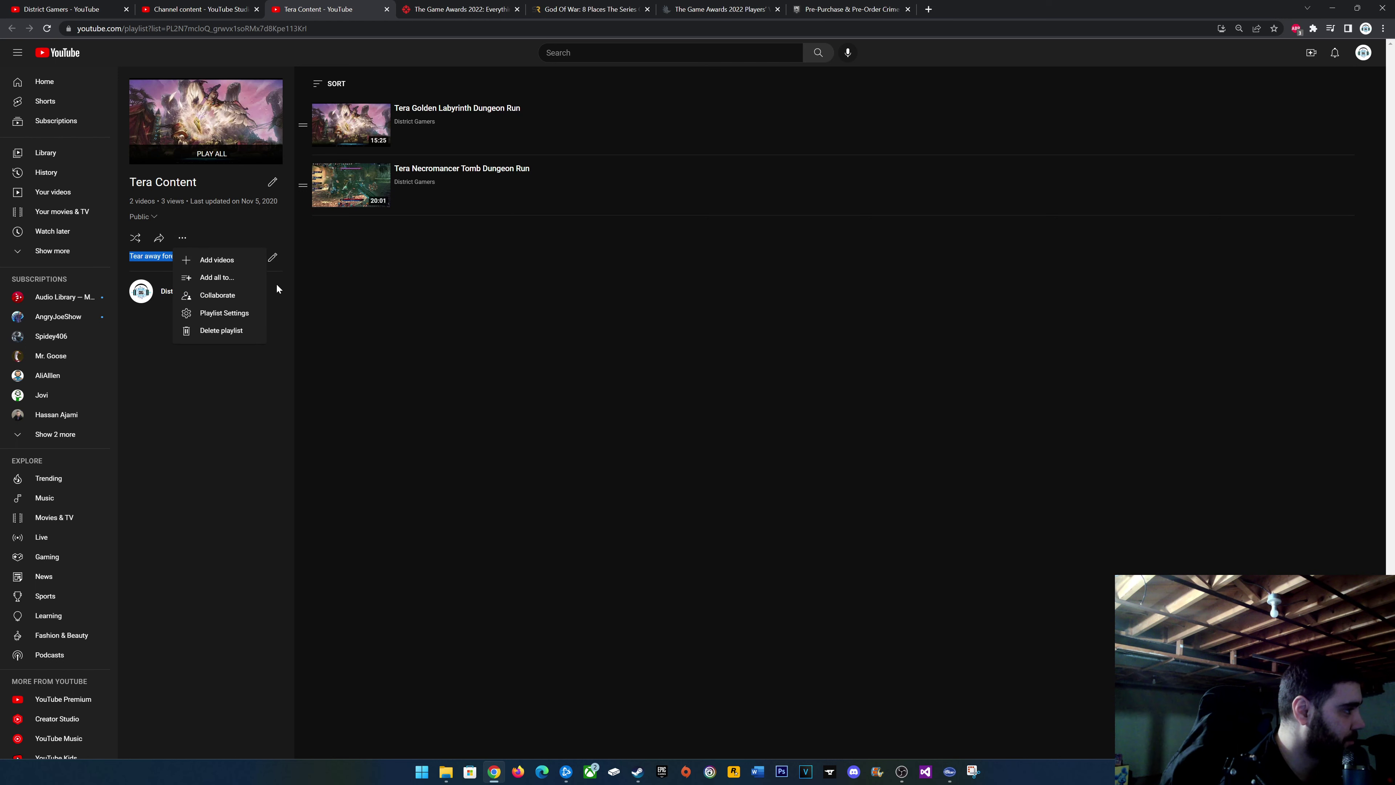
click(235, 331)
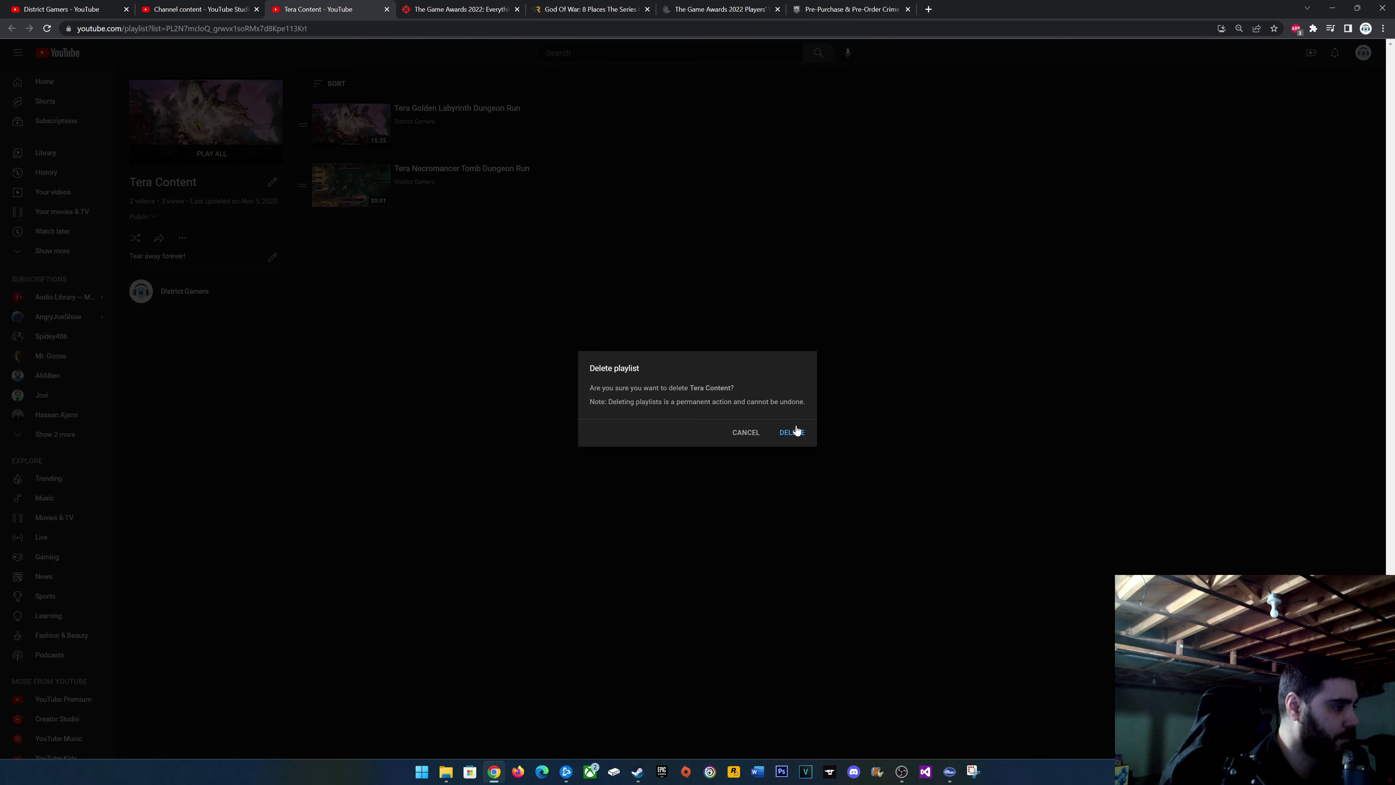
click(794, 432)
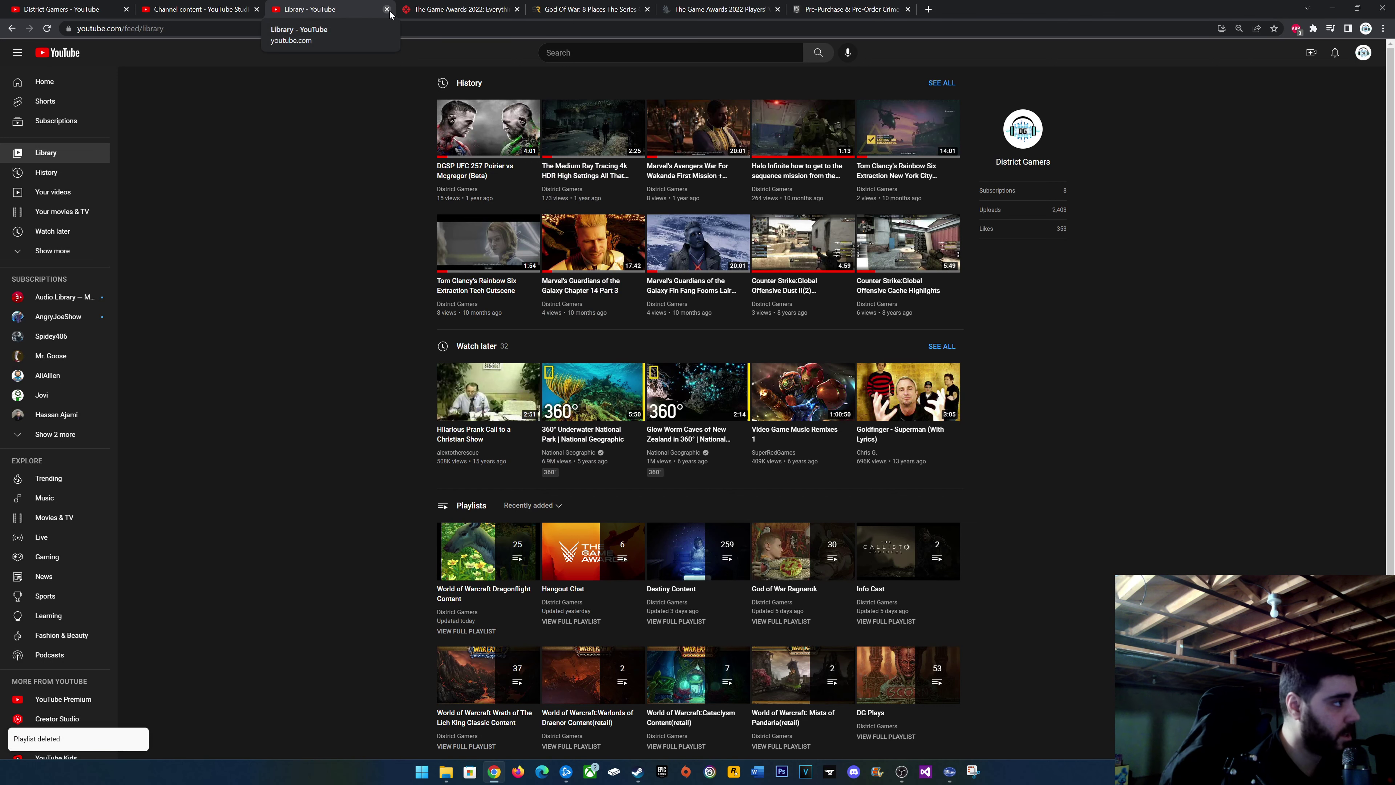
click(387, 10)
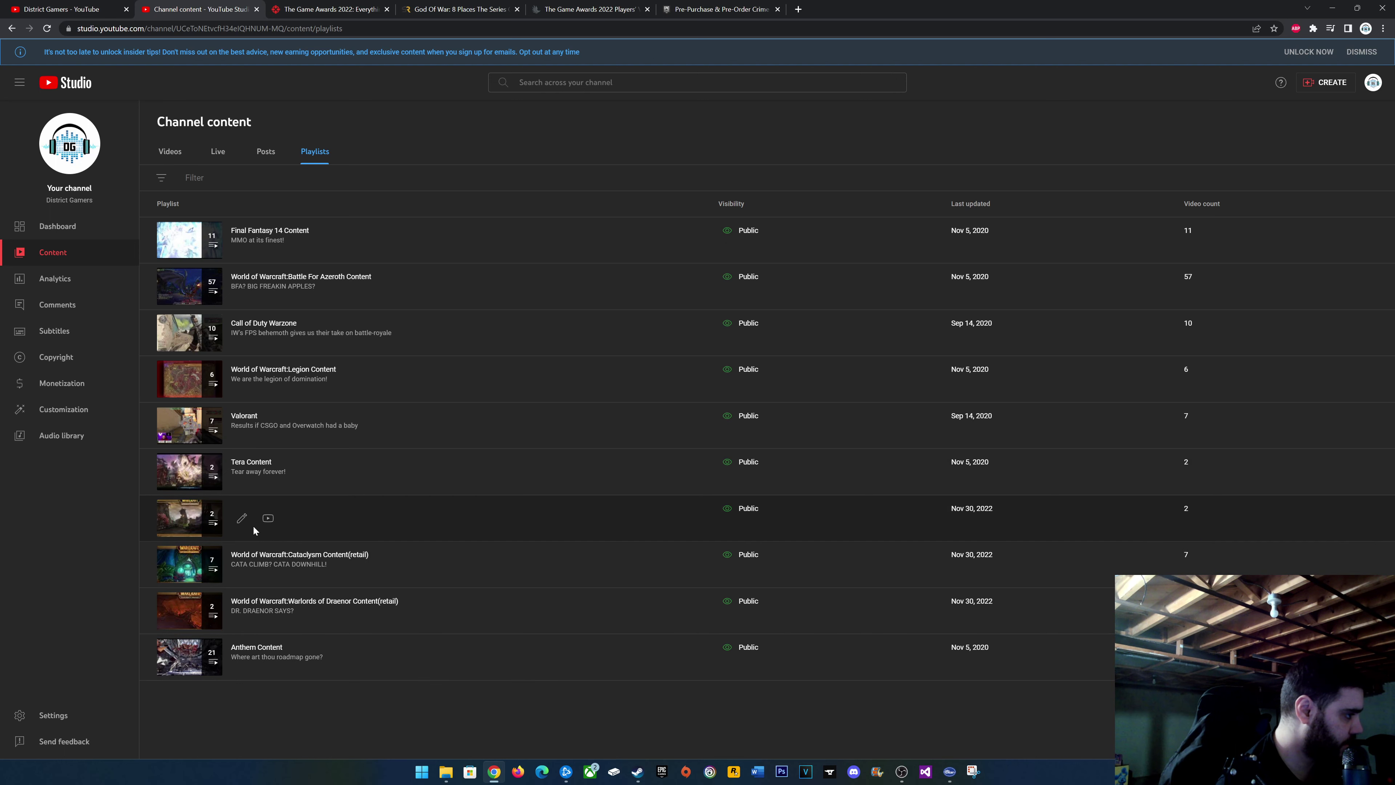
Open the World of Warcraft: Mists of Pandaria(retail) playlist, delete it and return to the channel's playlists.
click(268, 517)
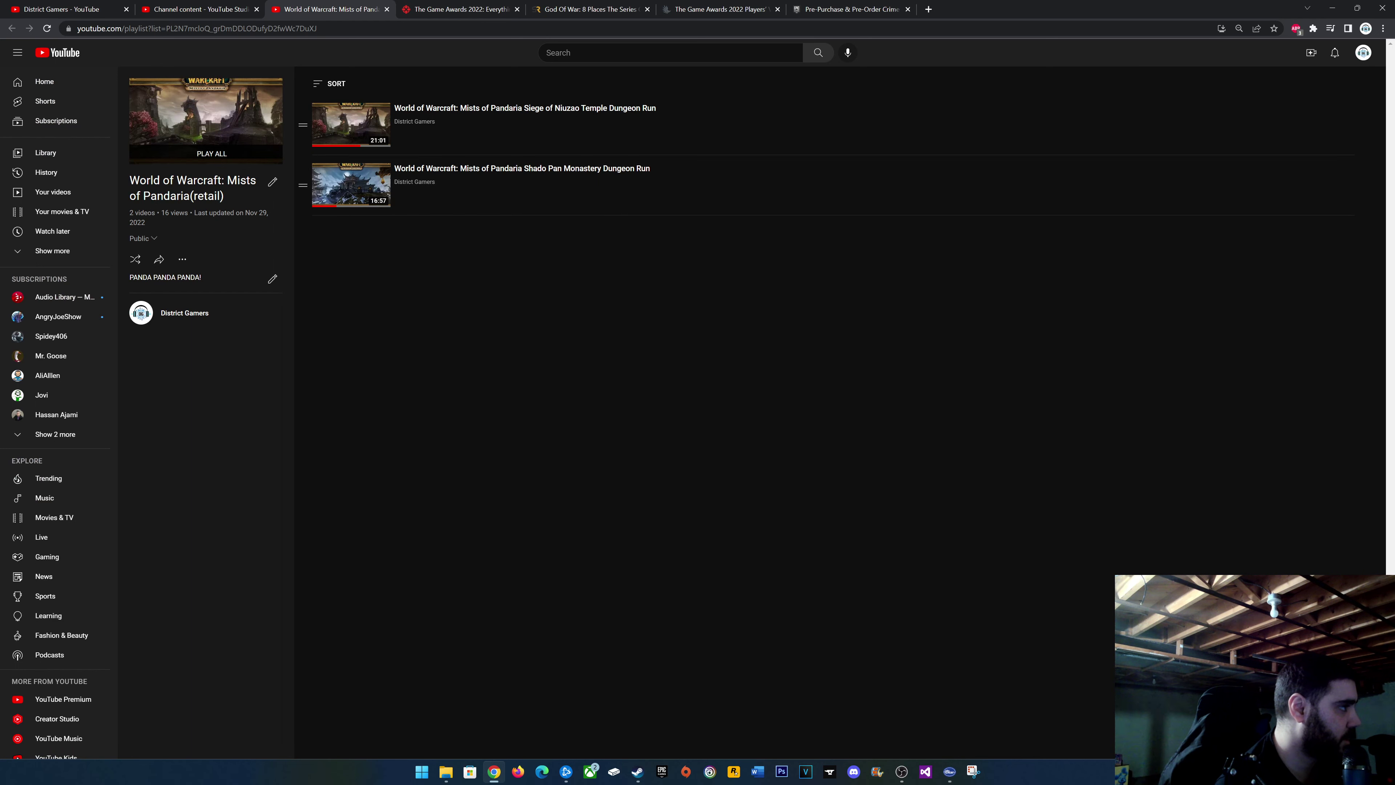
click(270, 280)
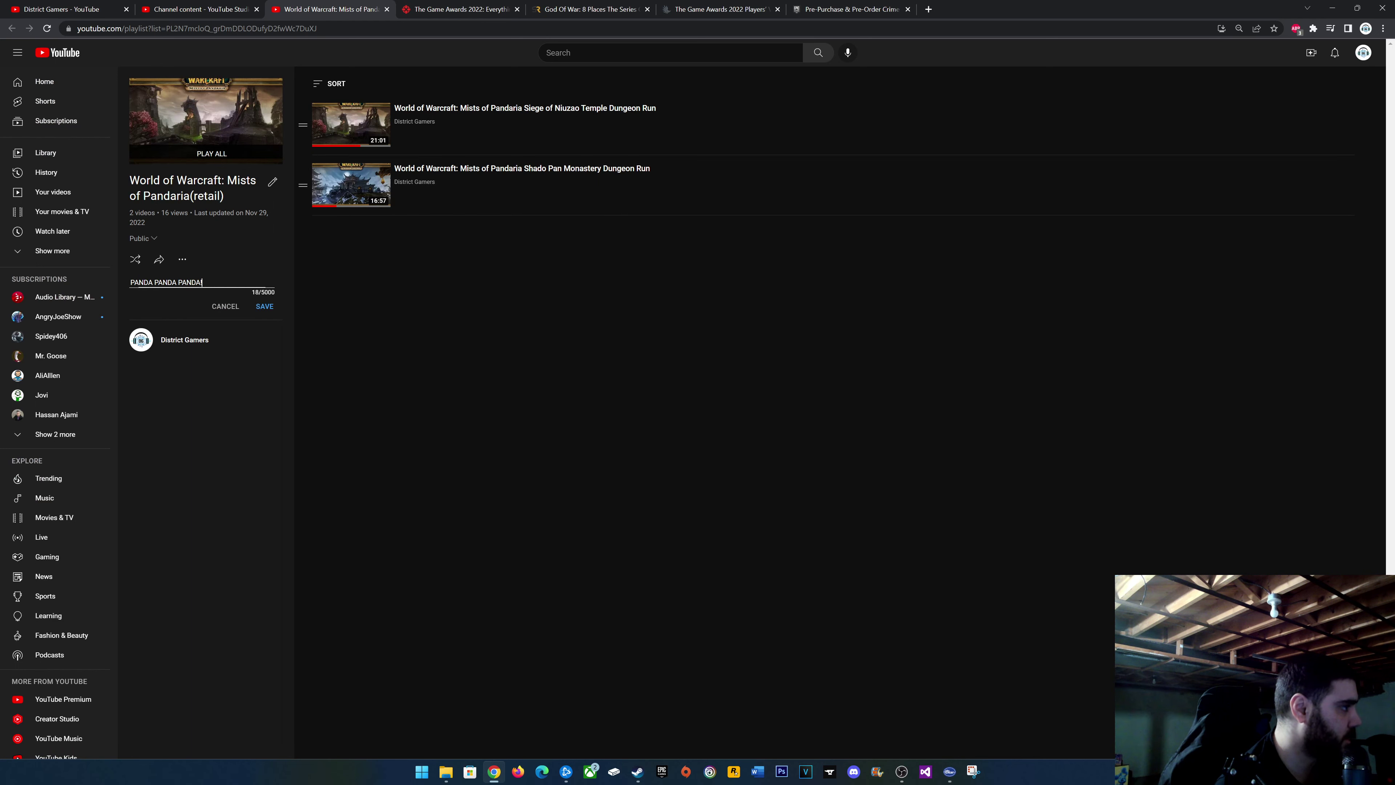
click(262, 307)
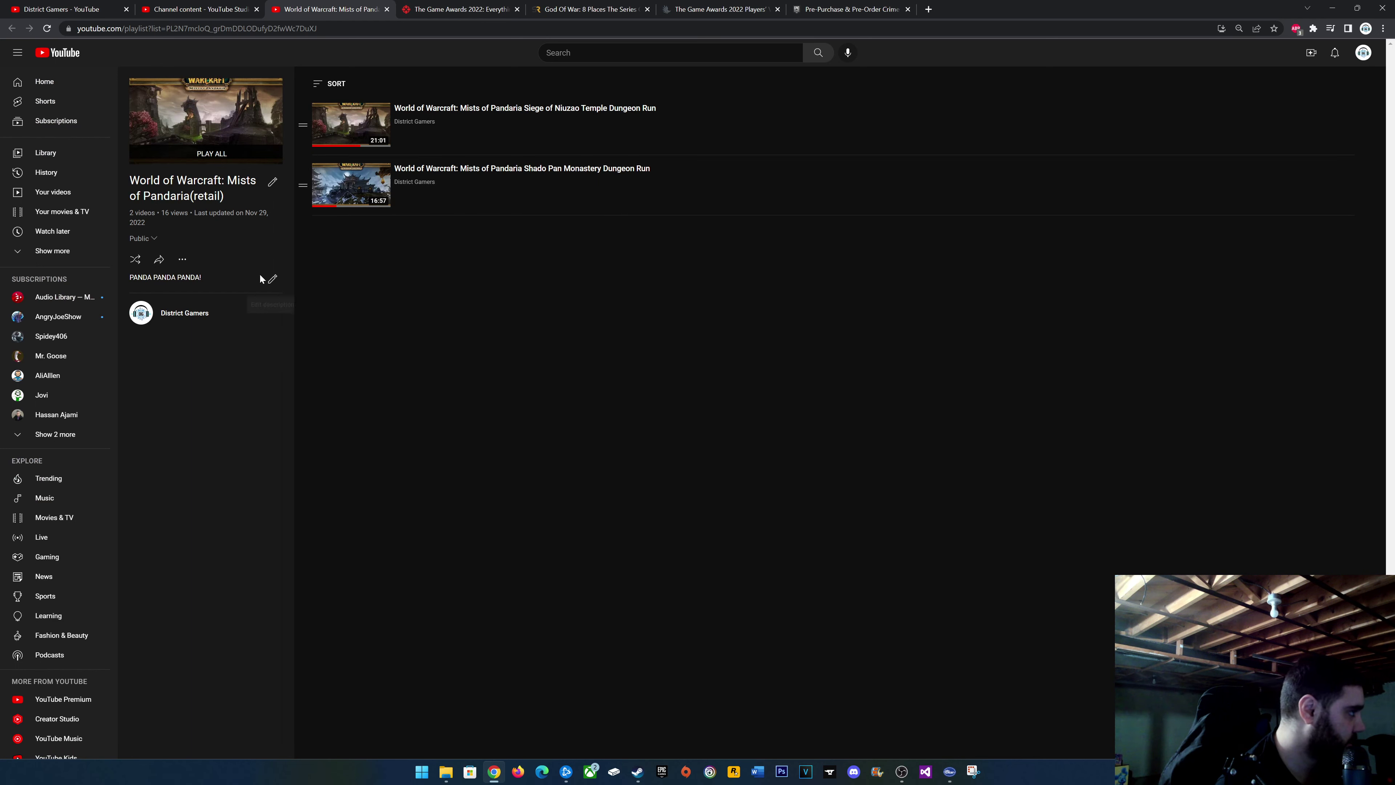
click(183, 262)
click(229, 354)
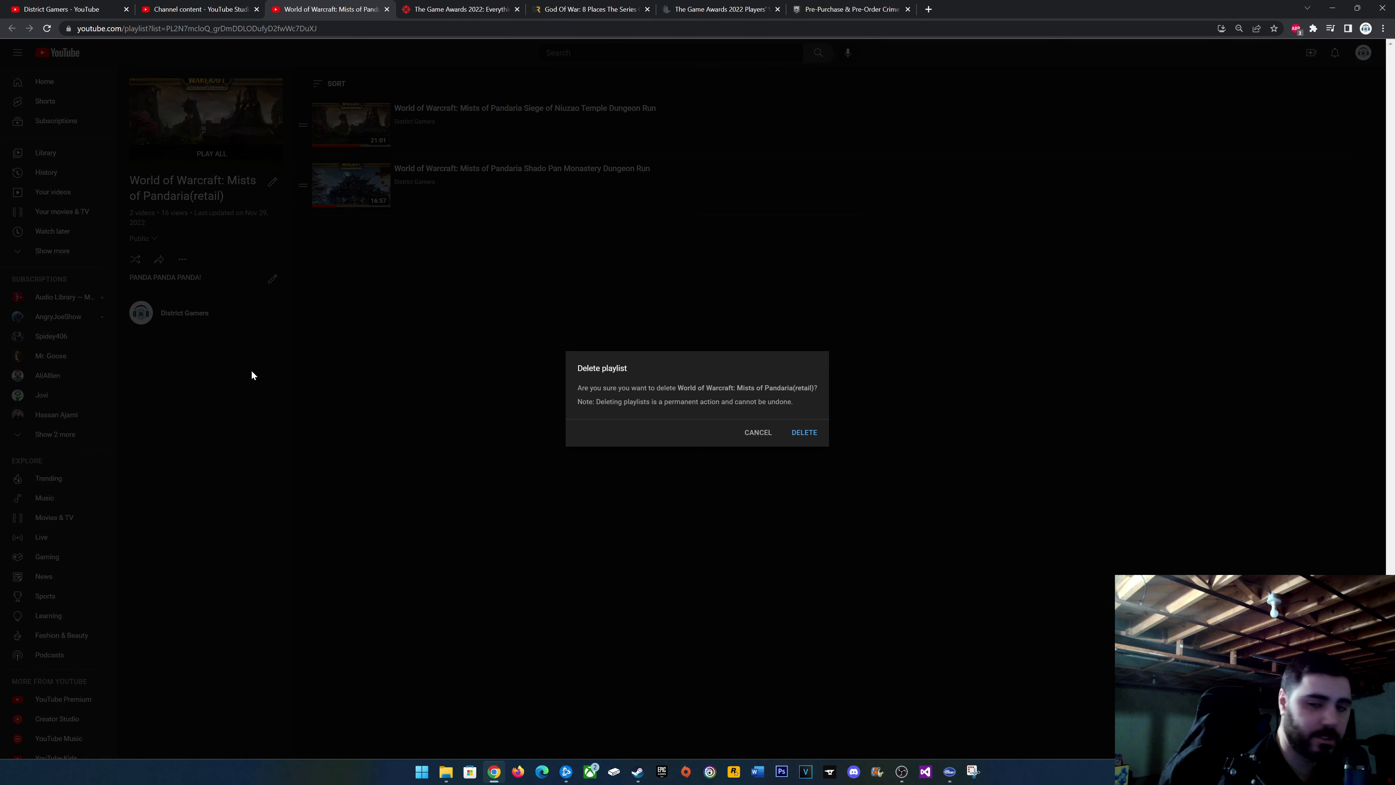
click(803, 432)
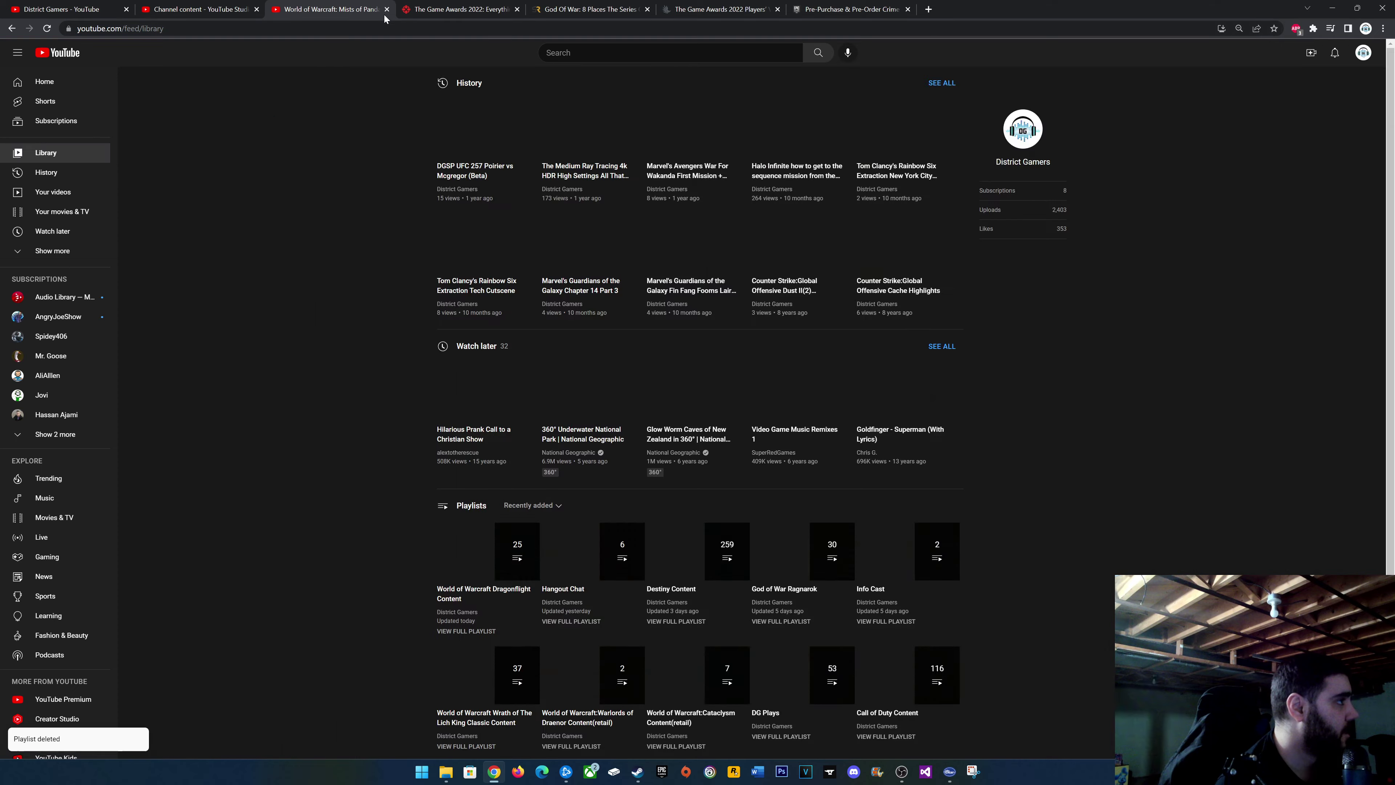
click(197, 9)
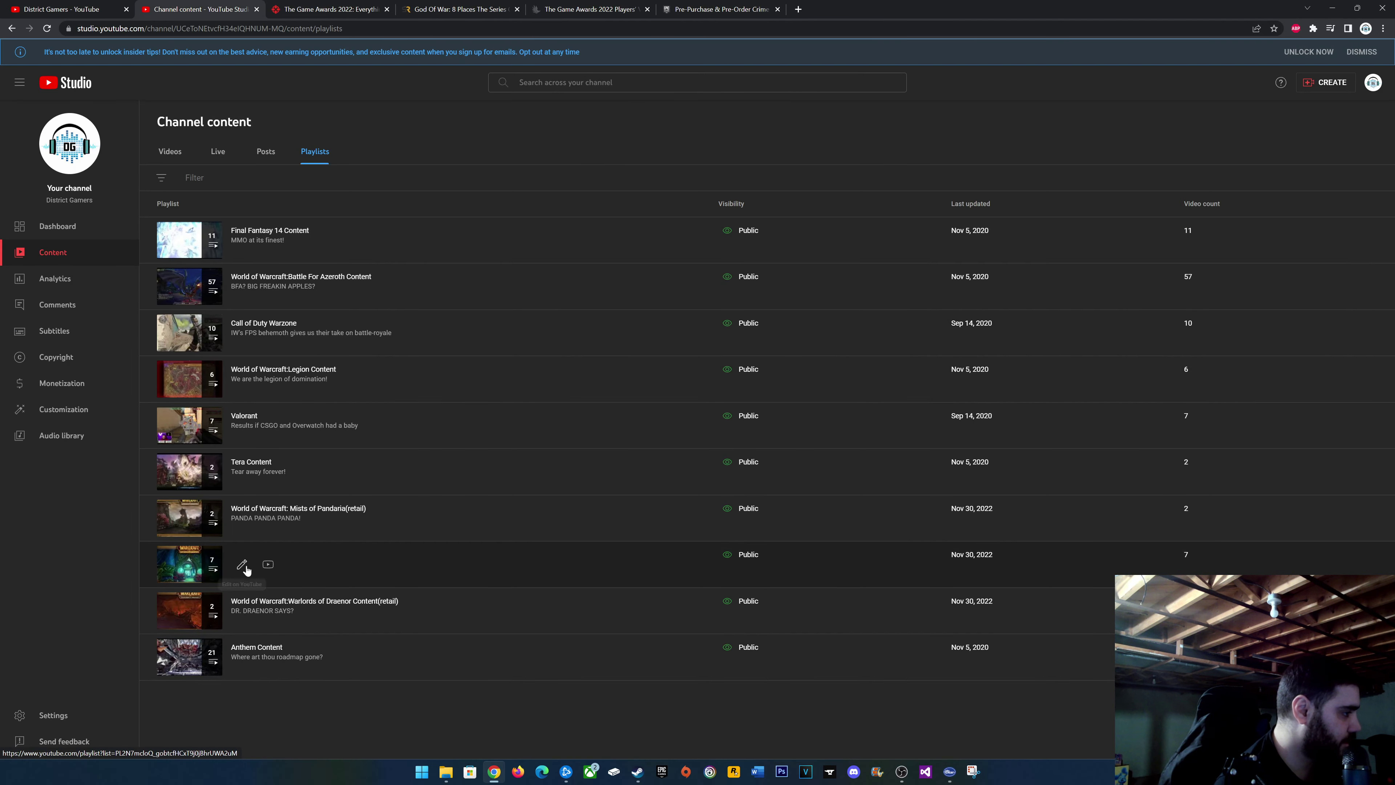
Open the World of Warcraft:Cataclysm Content(retail) playlist, delete it and return to the channel's playlists.
click(268, 564)
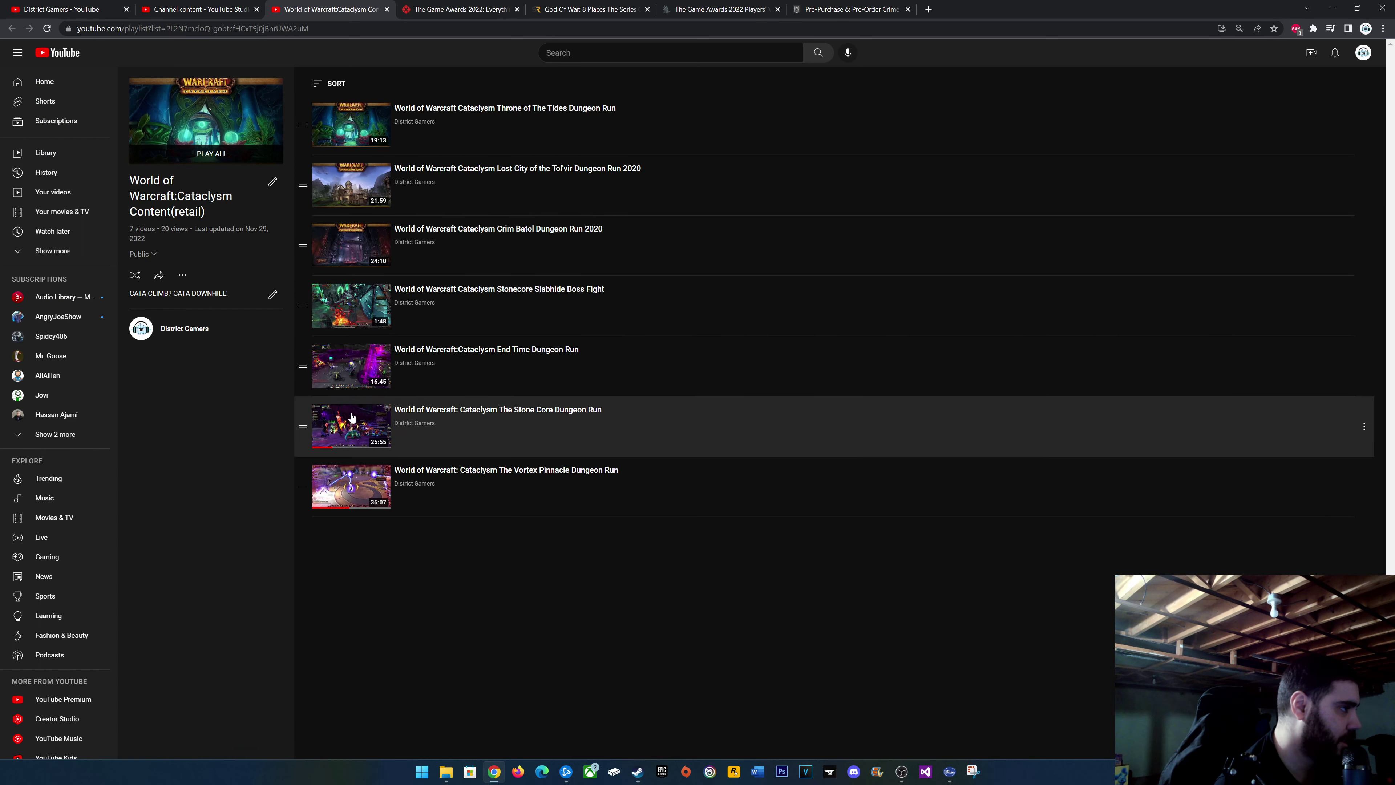
click(183, 277)
click(205, 368)
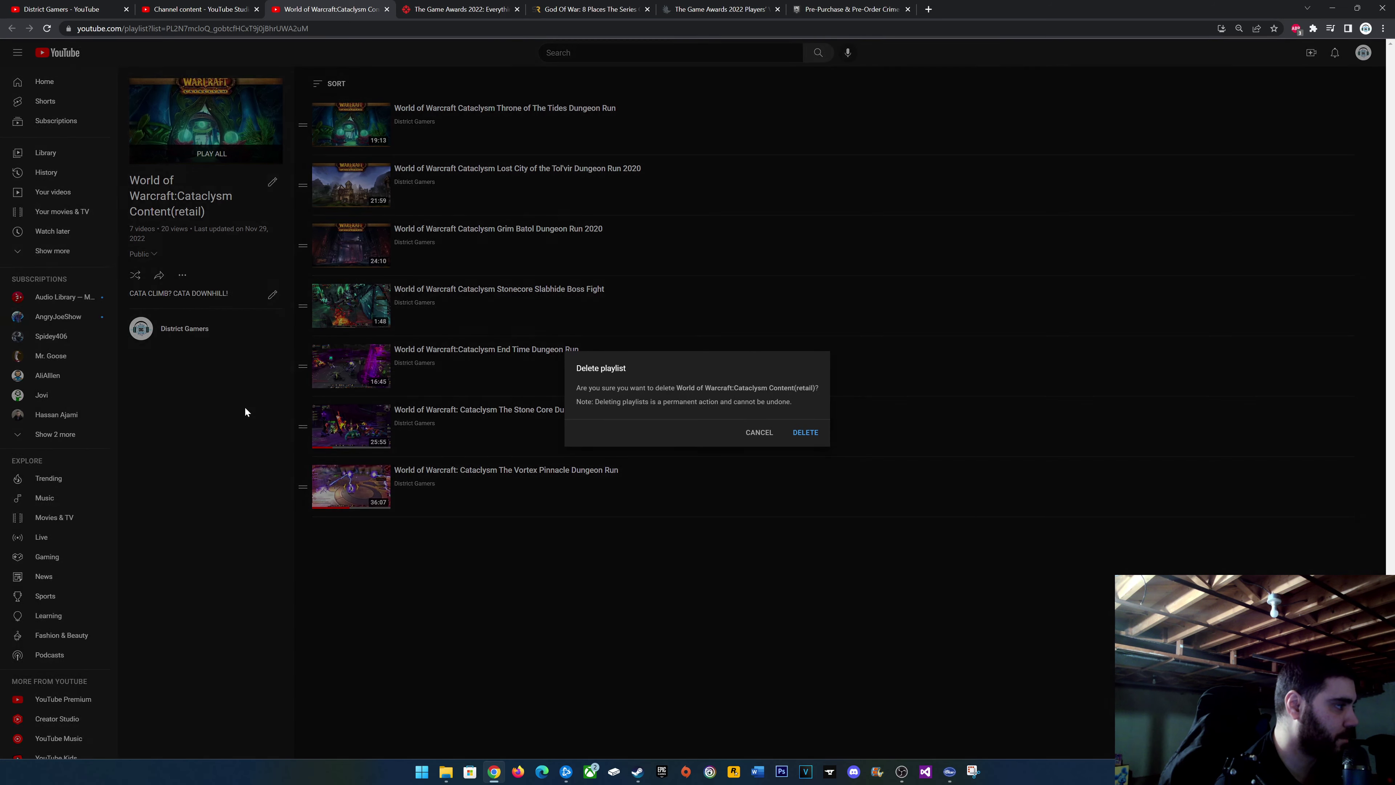
click(806, 432)
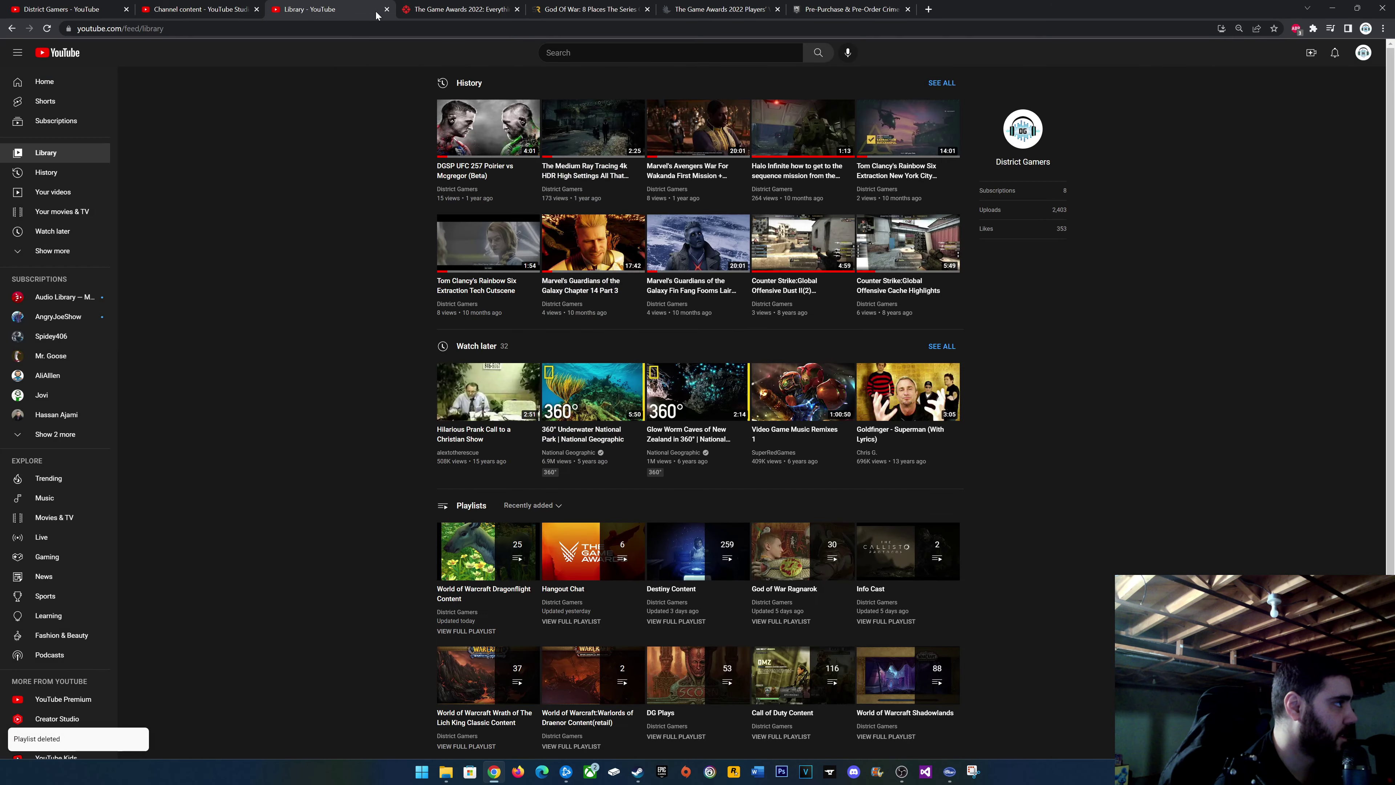
click(387, 9)
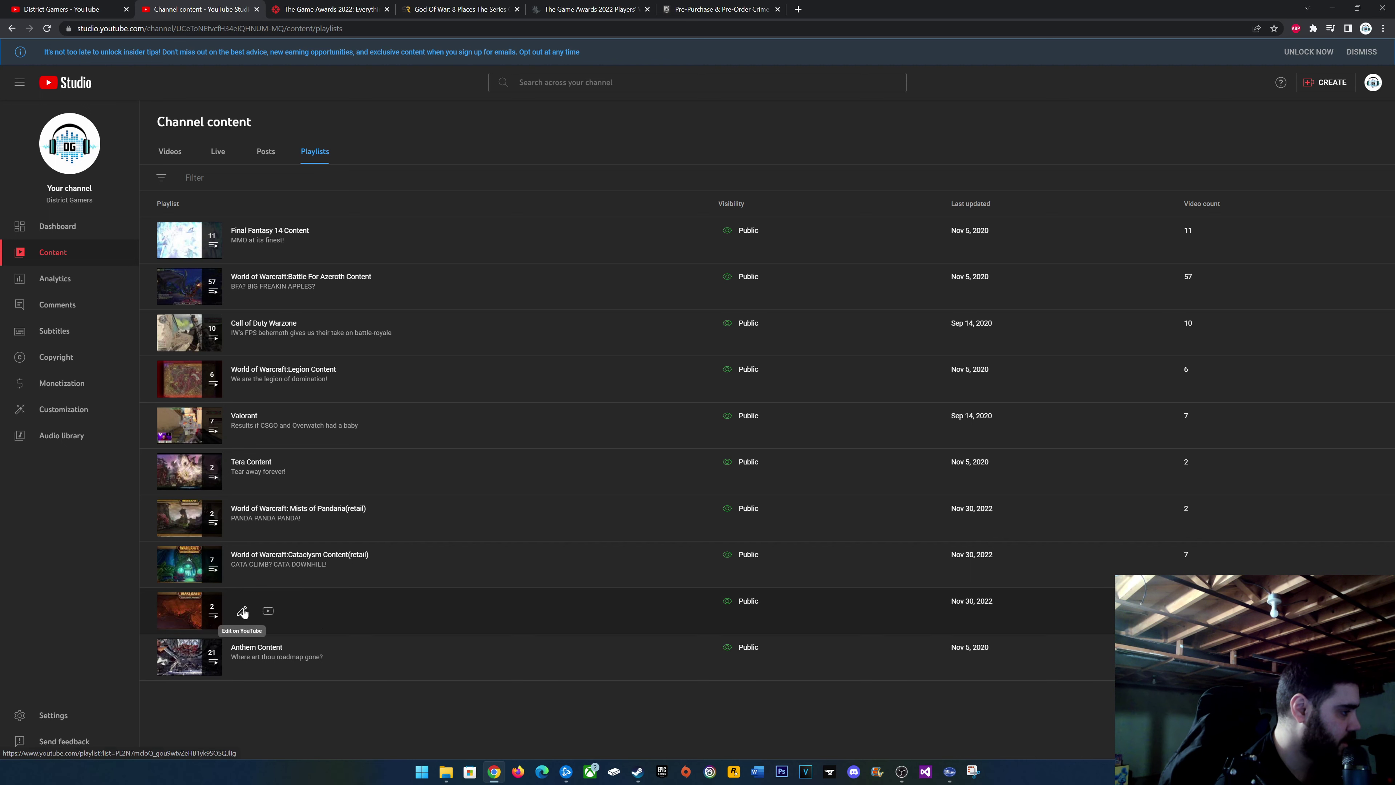
Open the World of Warcraft:Warlords of Draenor Content(retail) playlist, delete it and return to the channel's playlists.
click(268, 611)
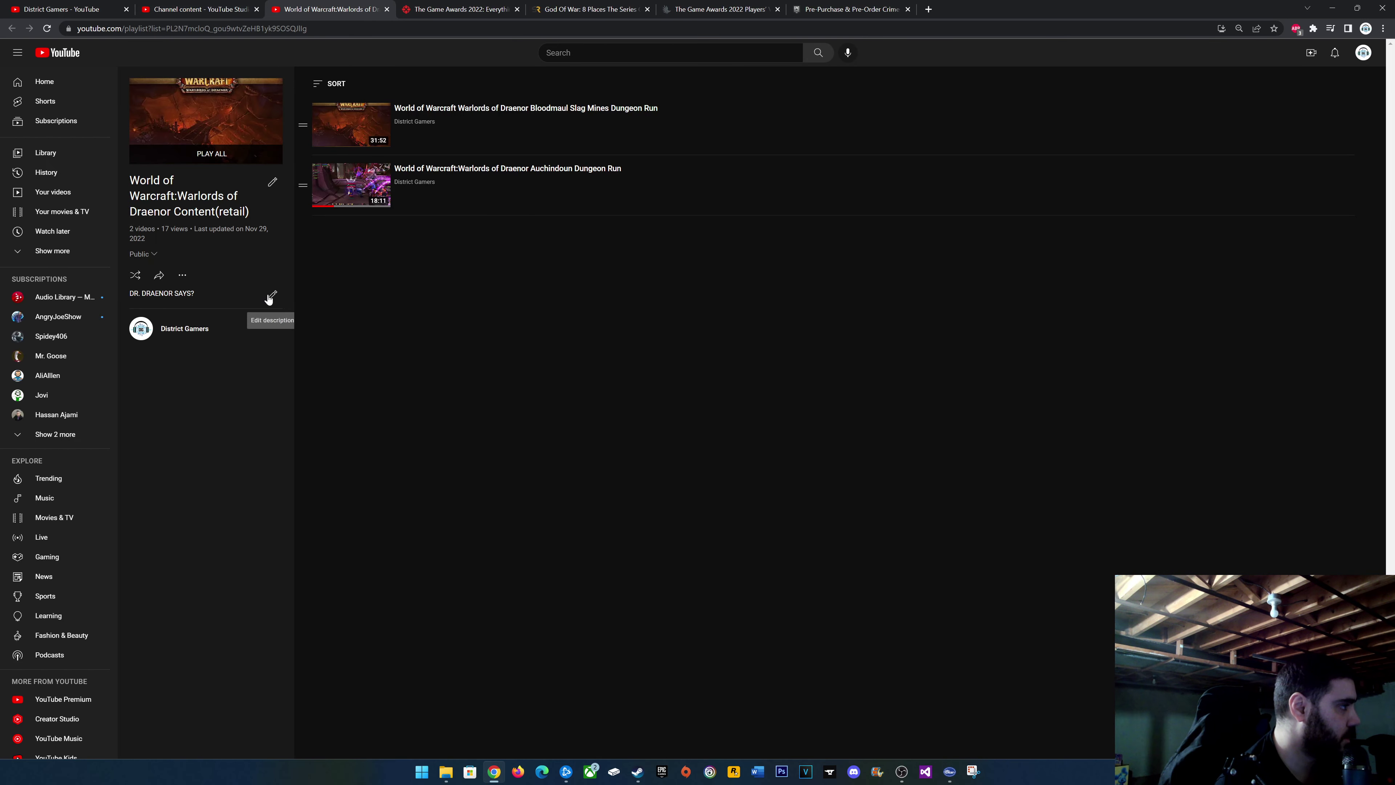
click(273, 295)
click(223, 324)
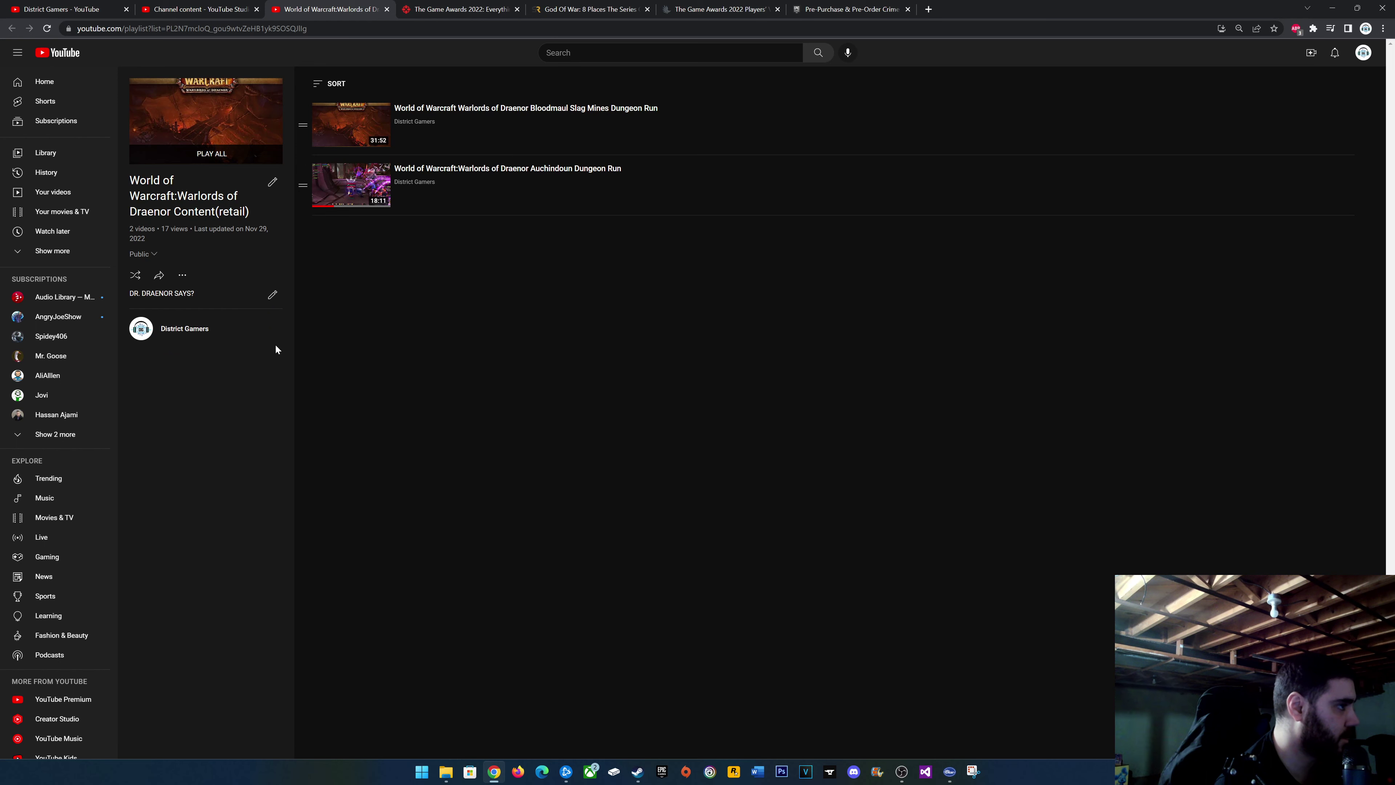
click(183, 276)
click(240, 369)
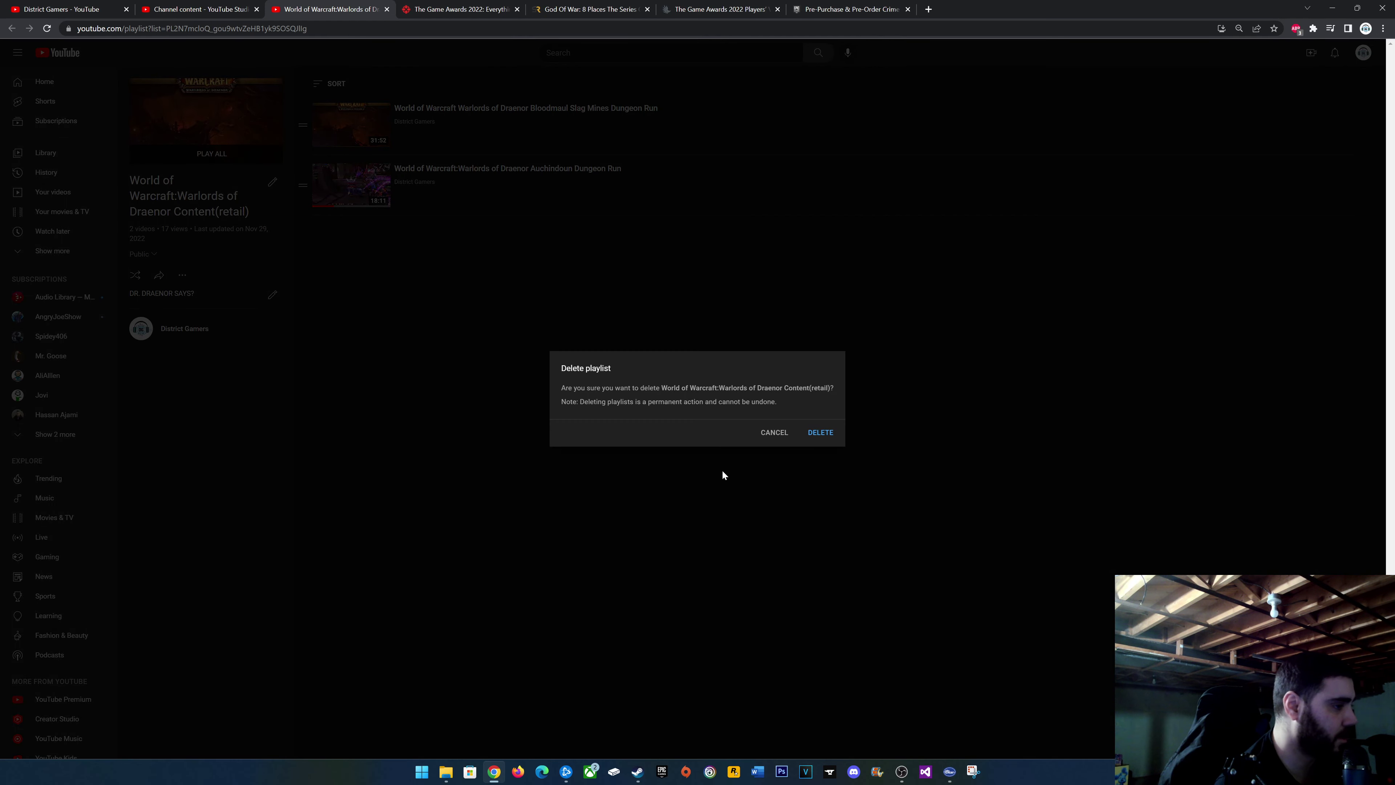
click(820, 433)
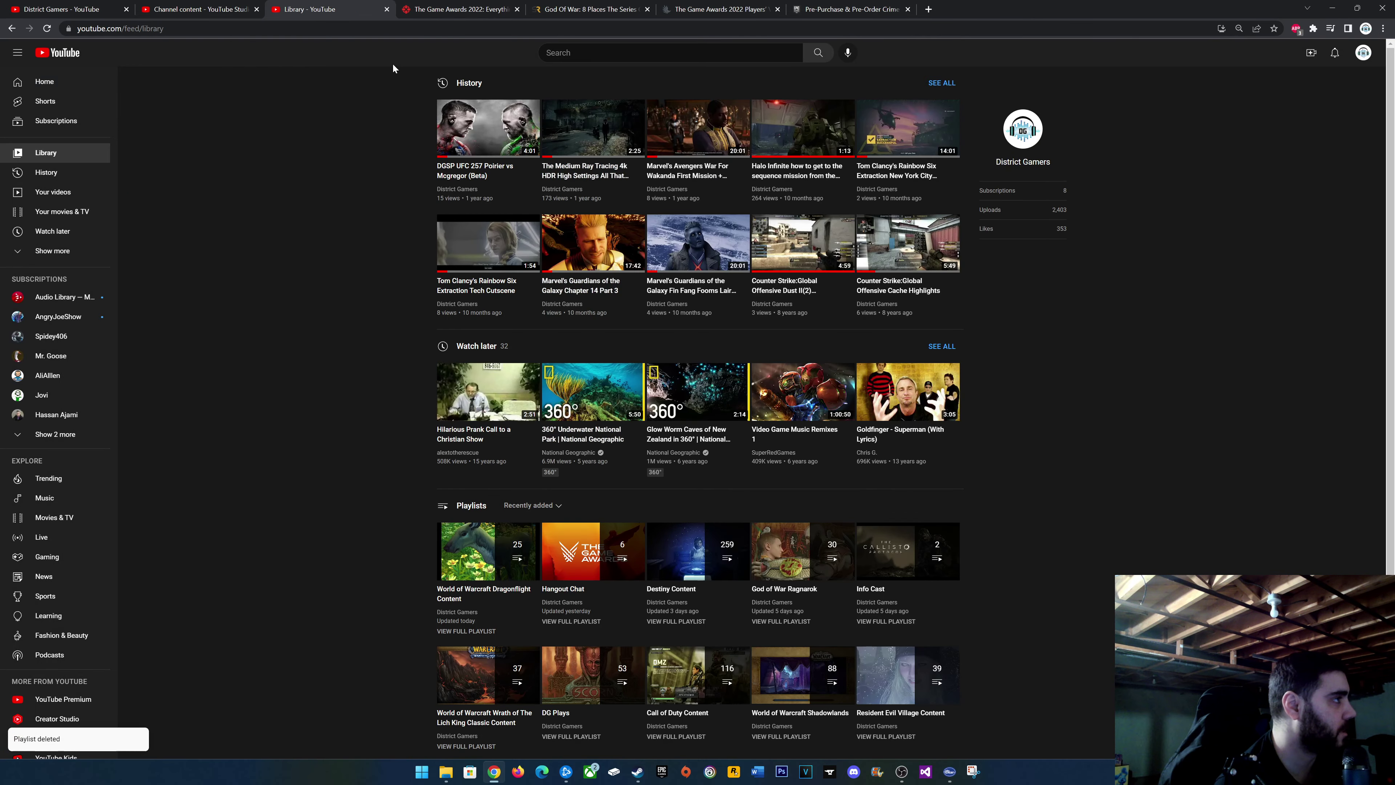
click(387, 9)
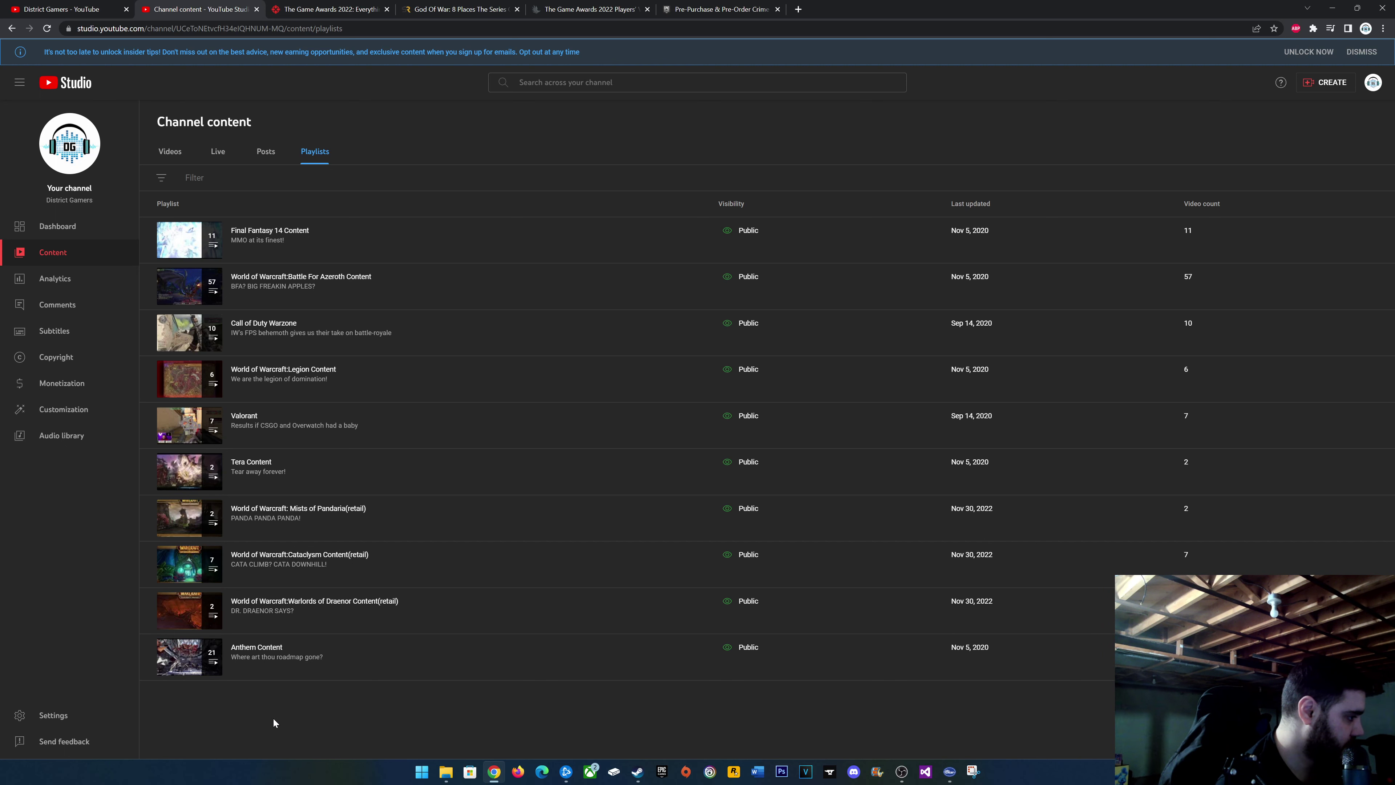
Review the videos in the Anthem Content playlist and return to the channel's playlists.
click(241, 657)
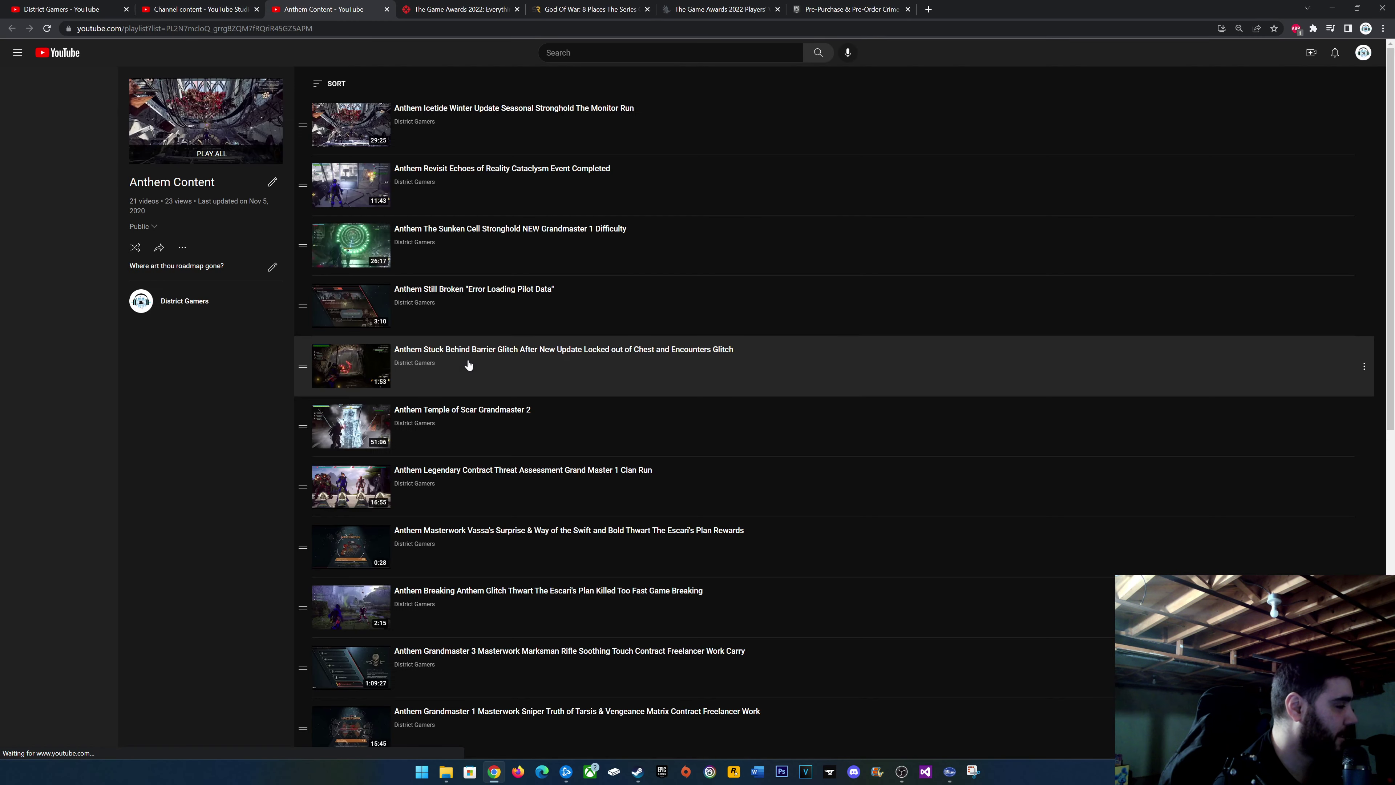
scroll(603, 426, down, 10)
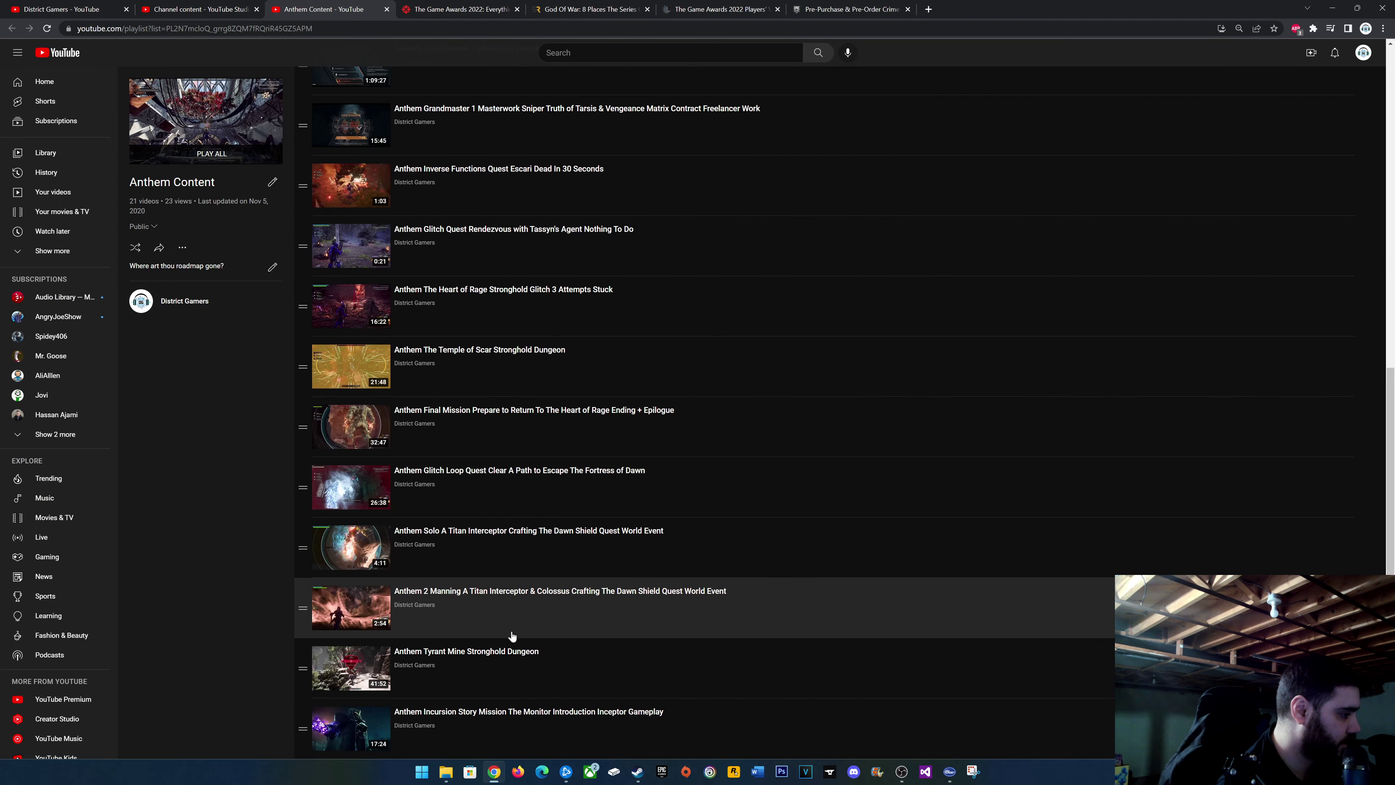
scroll(550, 631, up, 10)
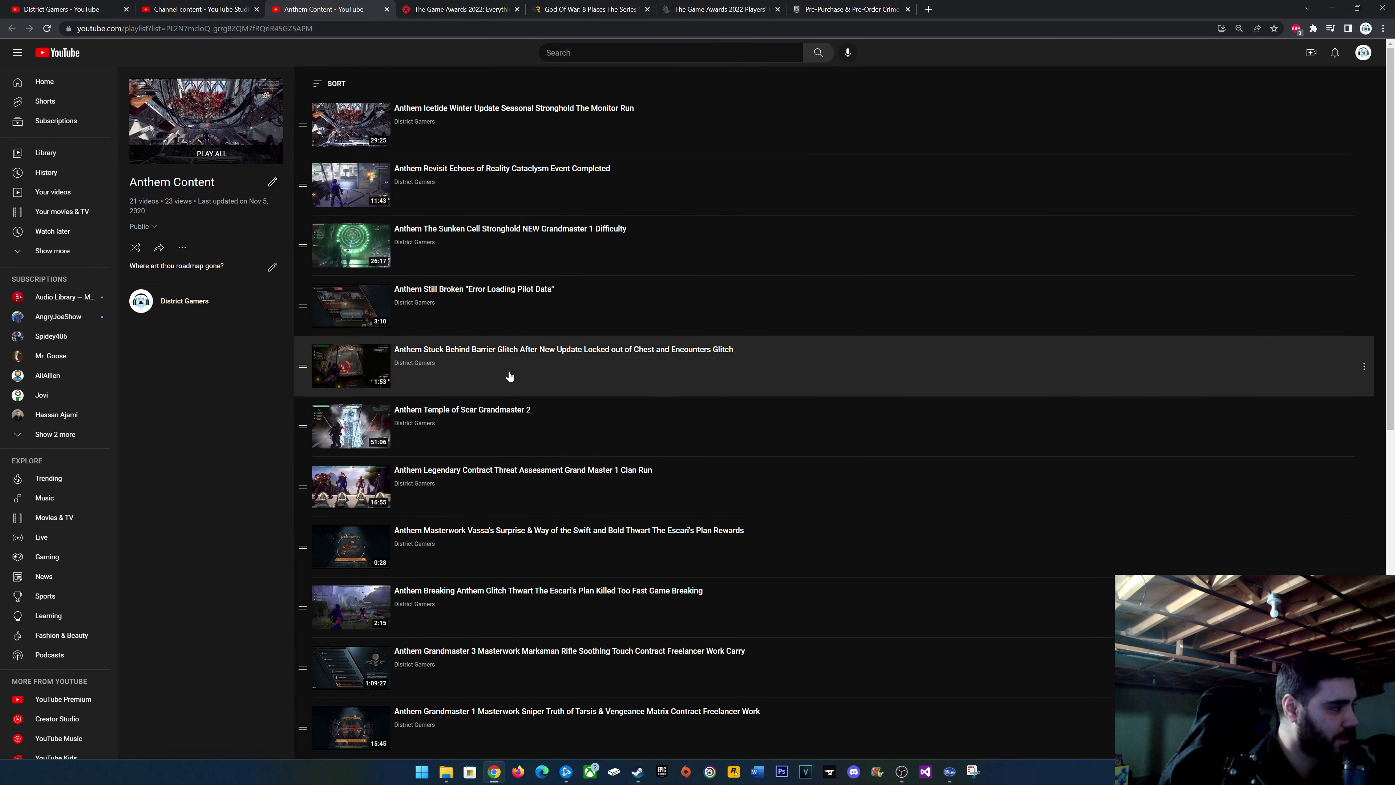
scroll(566, 341, down, 3)
scroll(563, 352, up, 3)
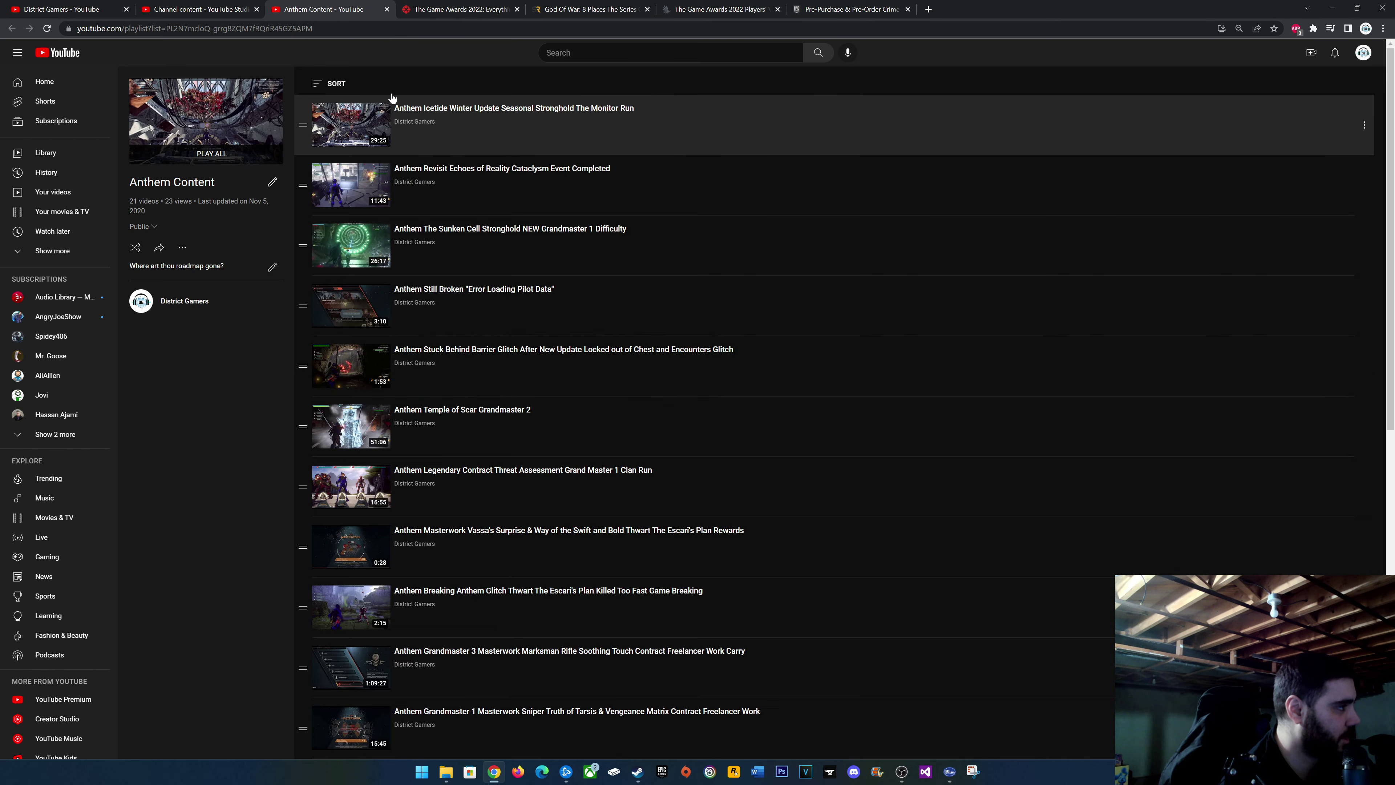
click(386, 10)
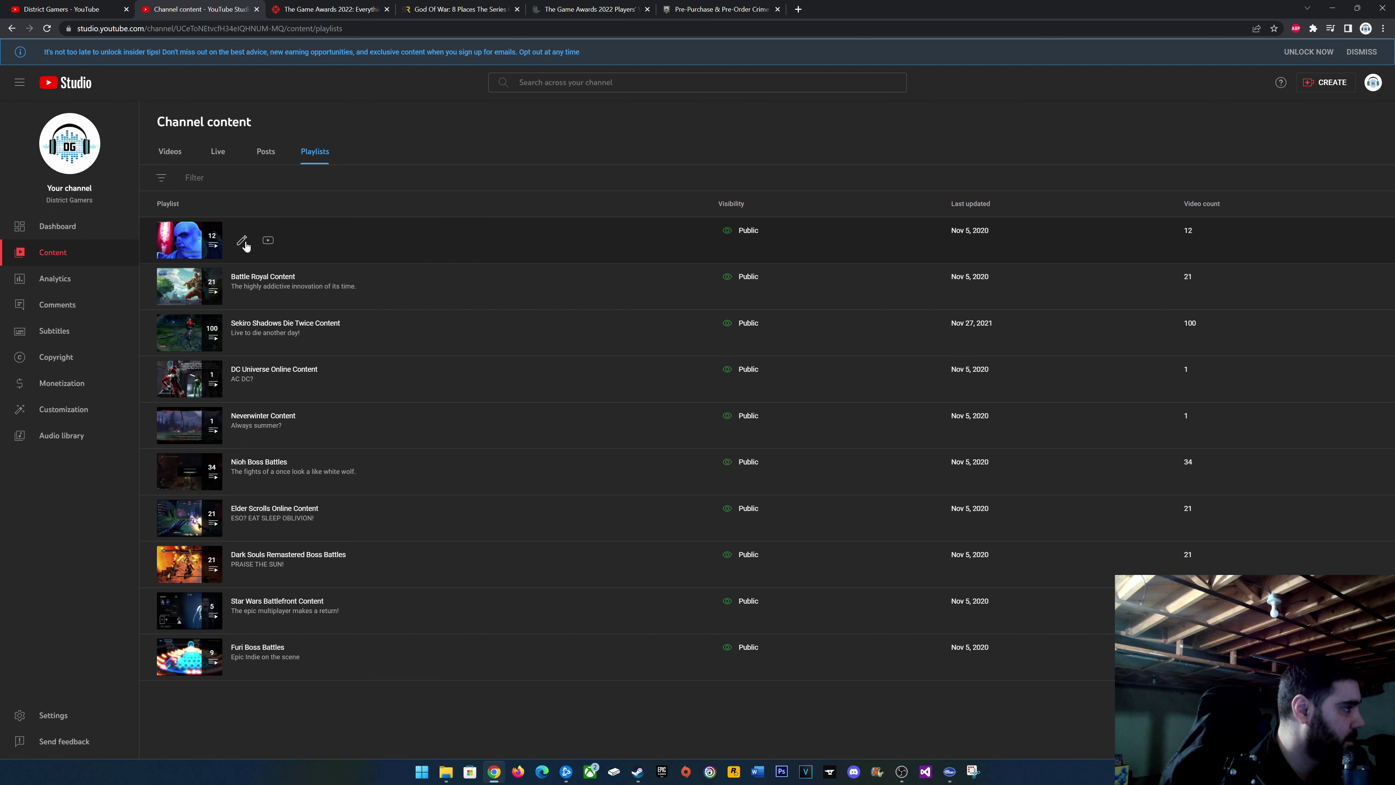
Review the videos in the Star Wars: The Old Republic Content playlist and return to the channel's playlists.
click(268, 240)
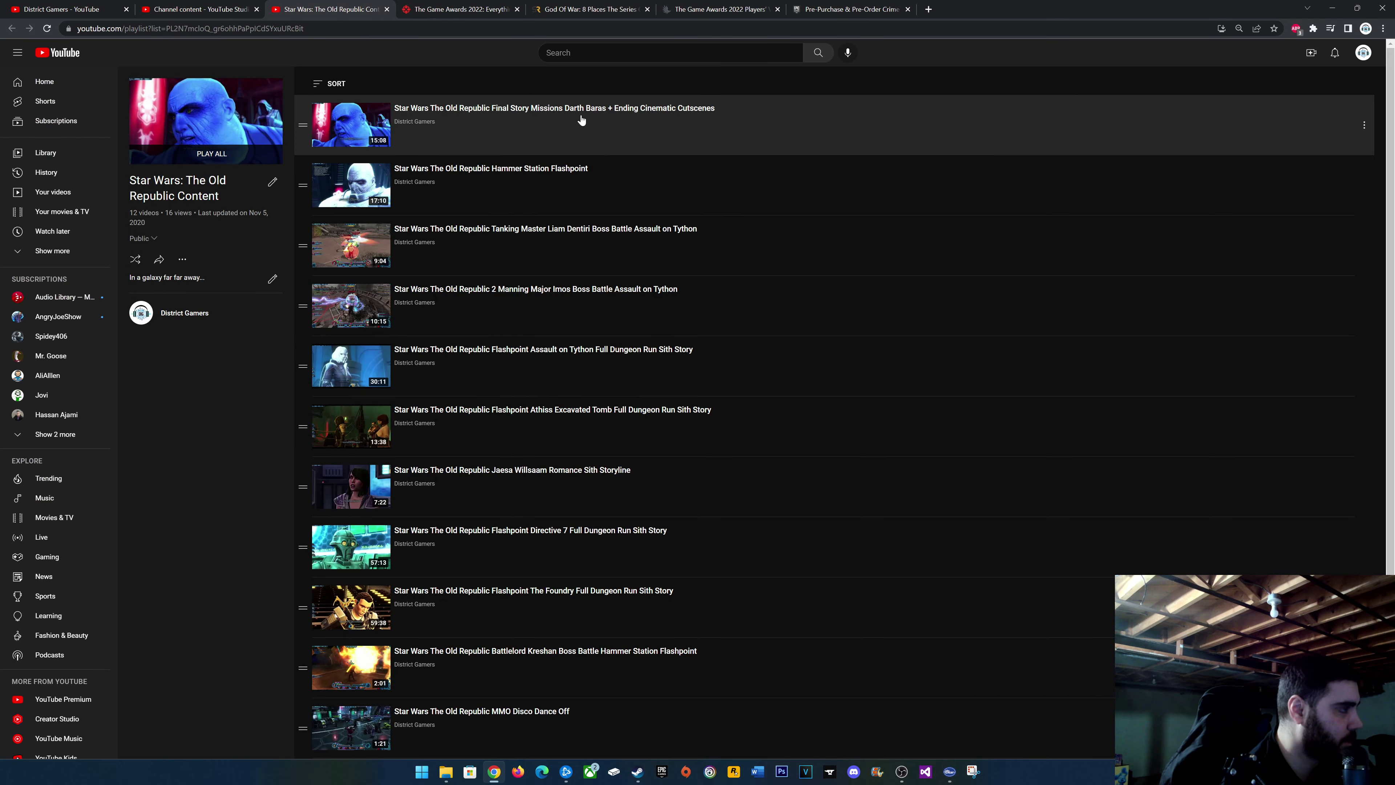
click(386, 10)
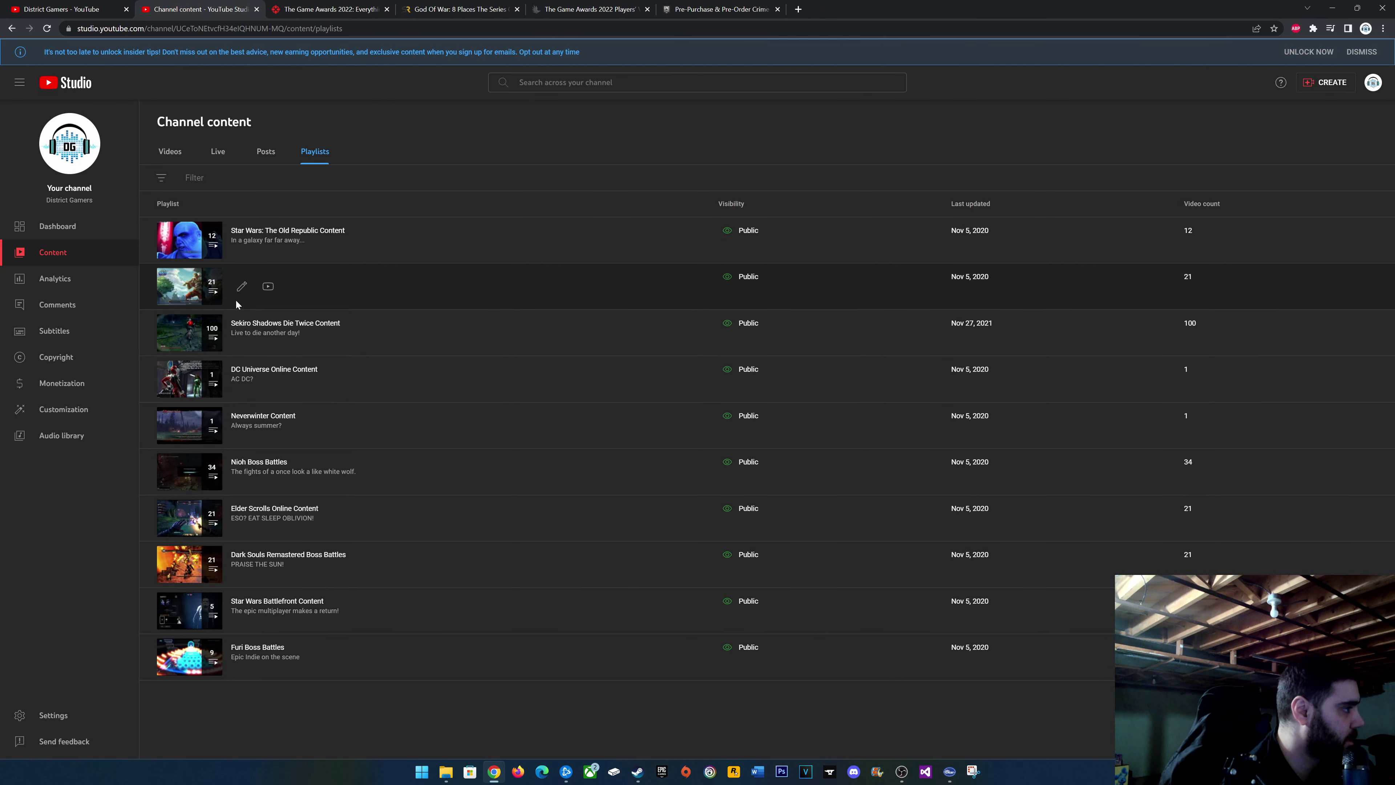
Open the Battle Royal Content playlist, look through its videos, delete it and return to the channel's playlists.
click(268, 286)
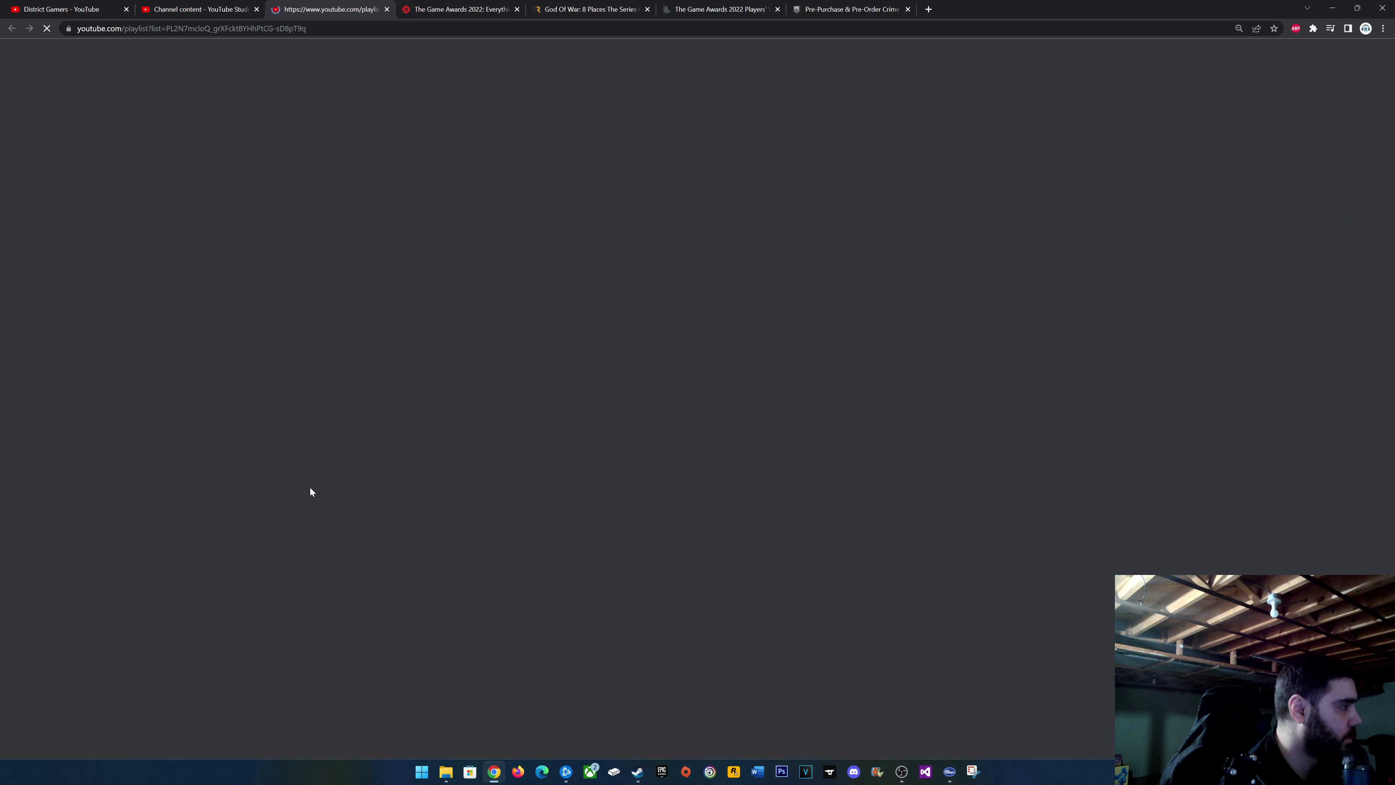
scroll(561, 456, down, 10)
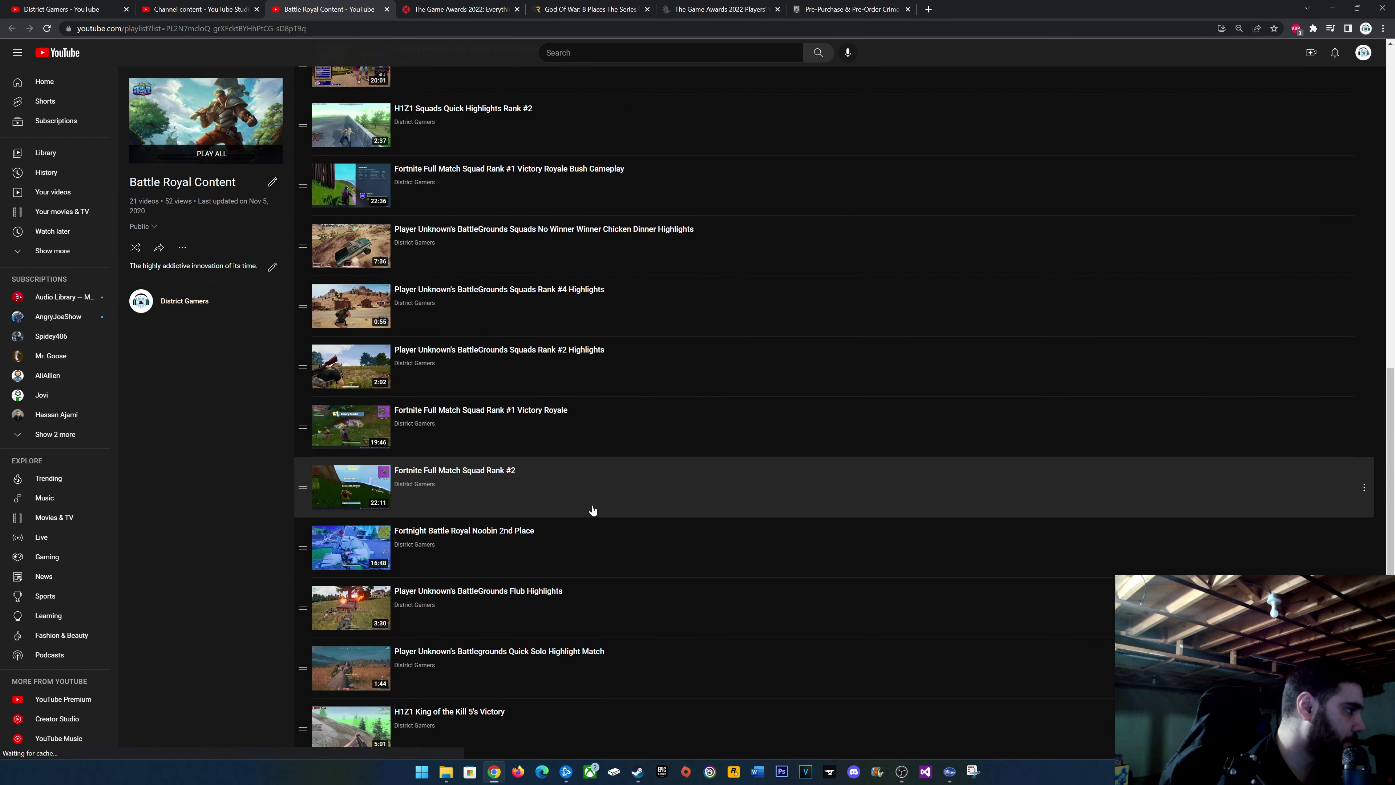
scroll(604, 505, up, 10)
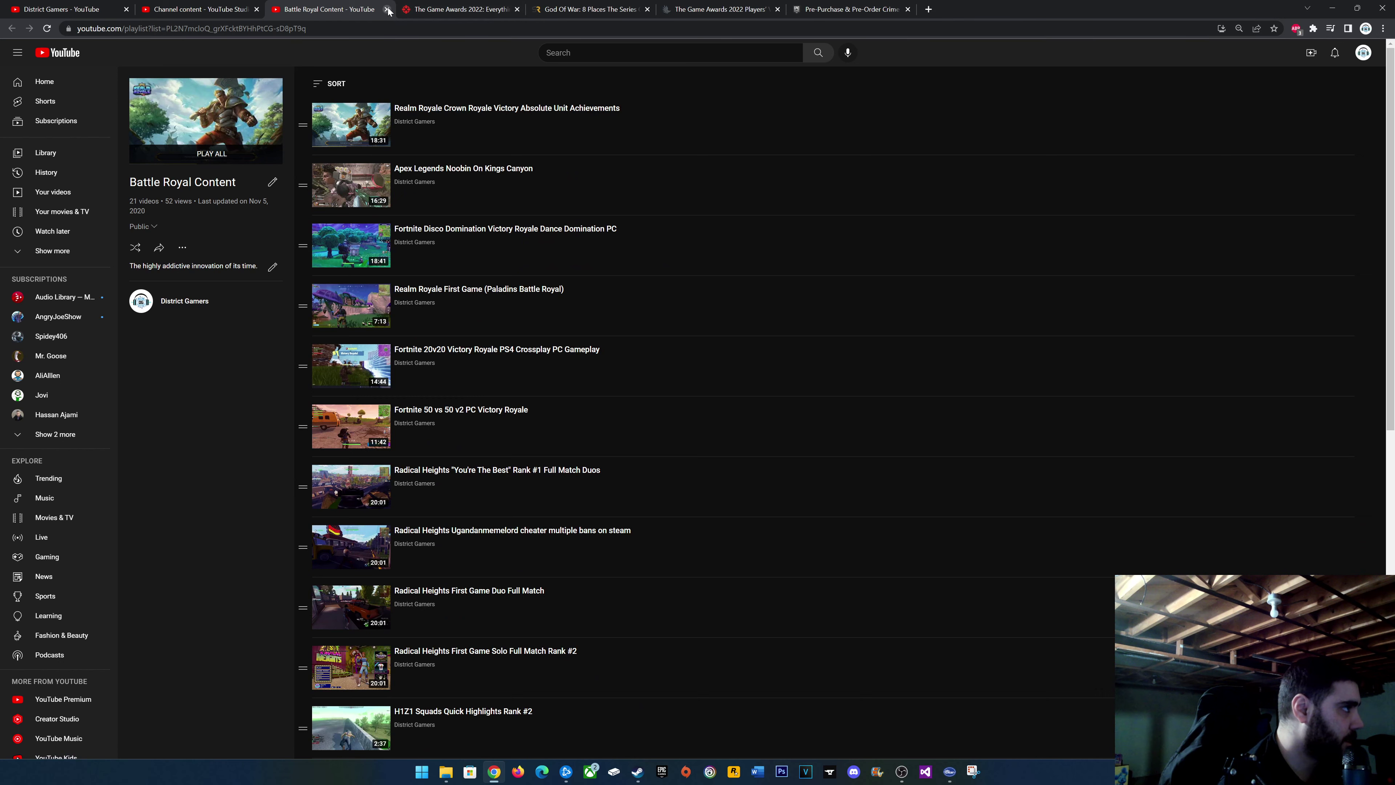
click(182, 247)
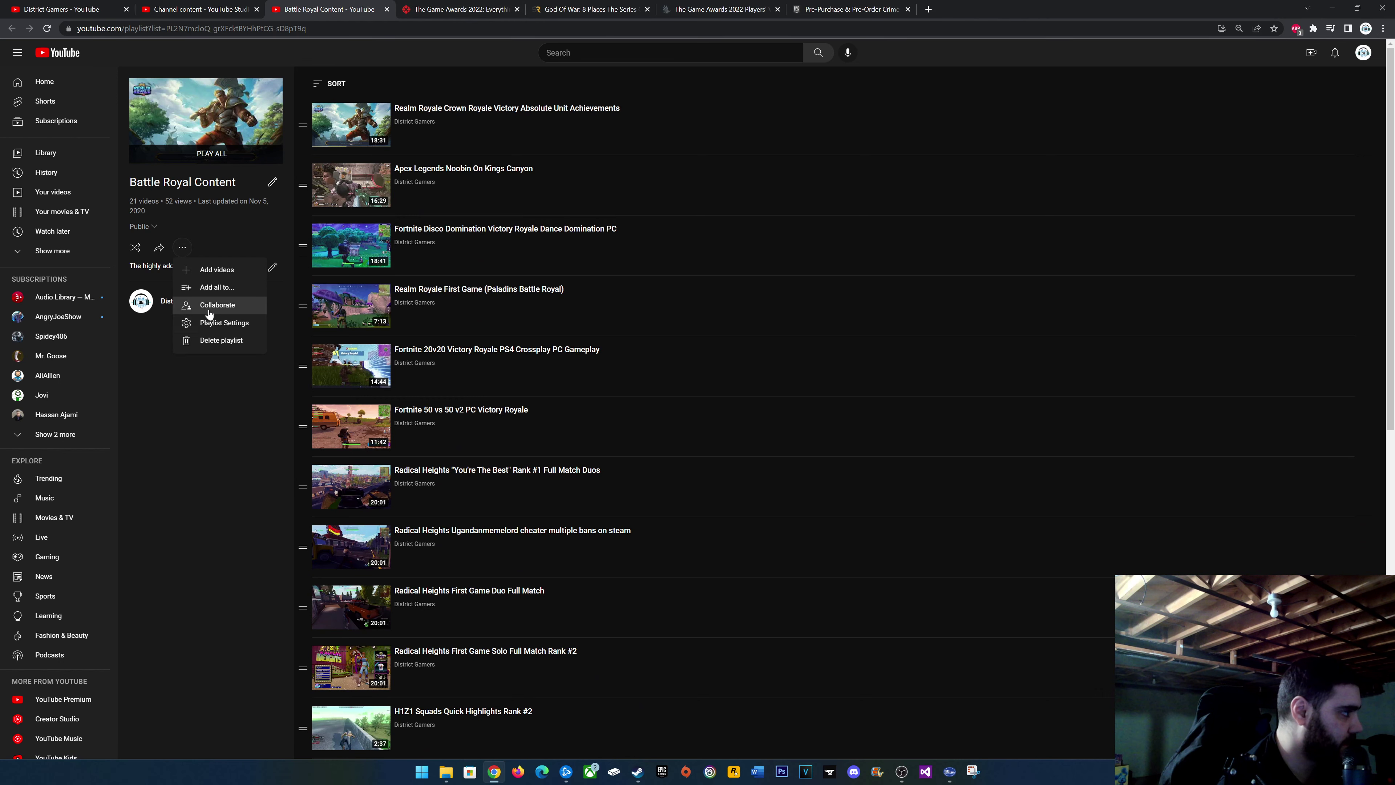
click(222, 340)
click(781, 439)
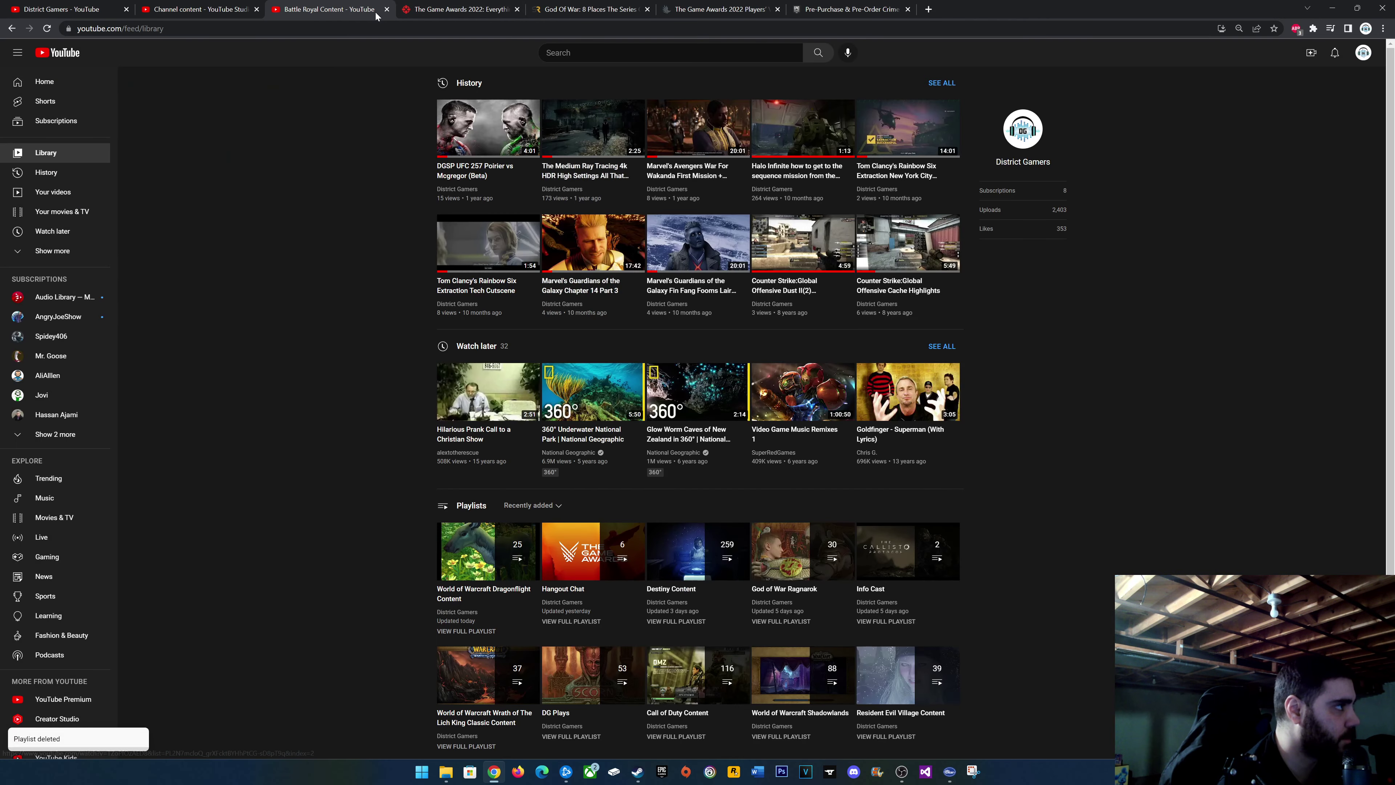
click(387, 9)
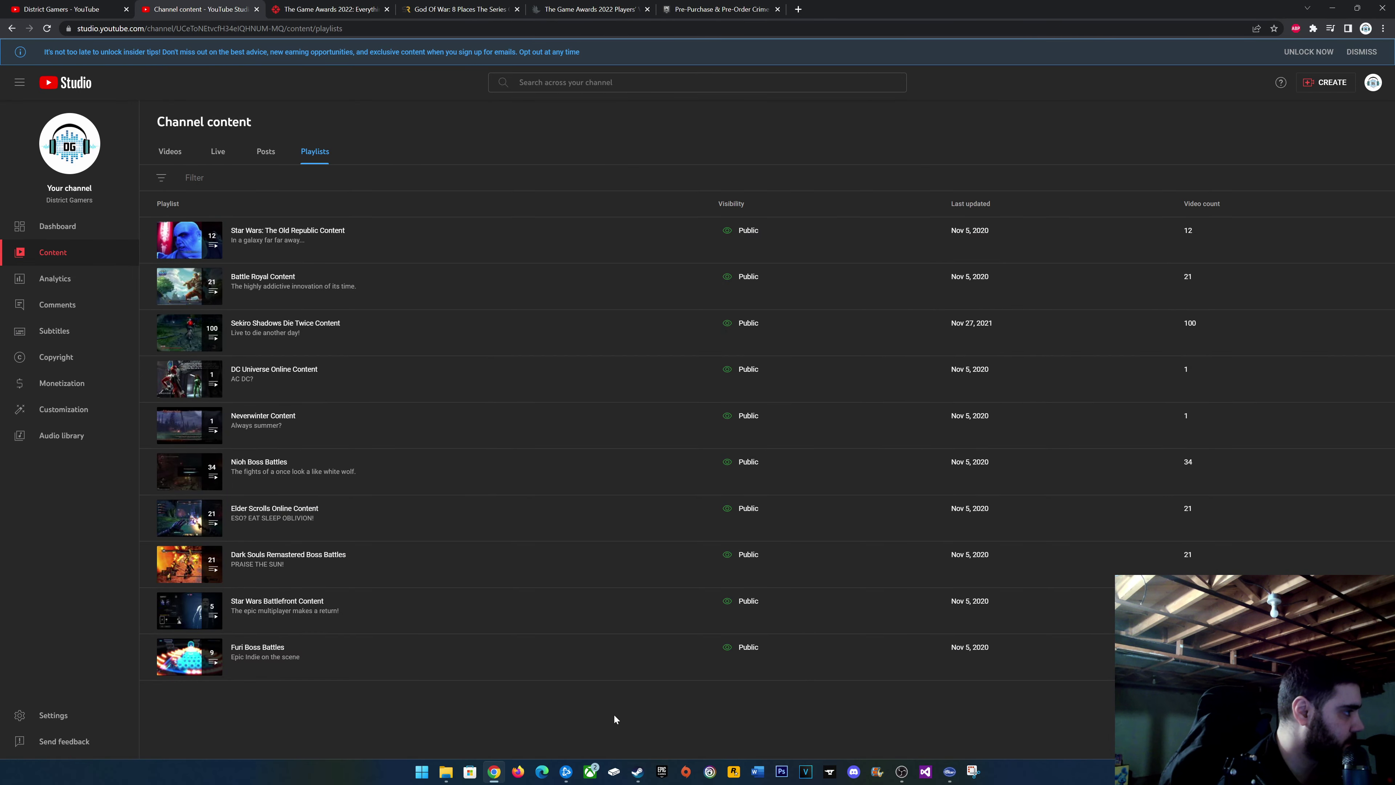
Open the DC Universe Online Content playlist, delete it and return to the channel's playlists.
mouse_move(369, 339)
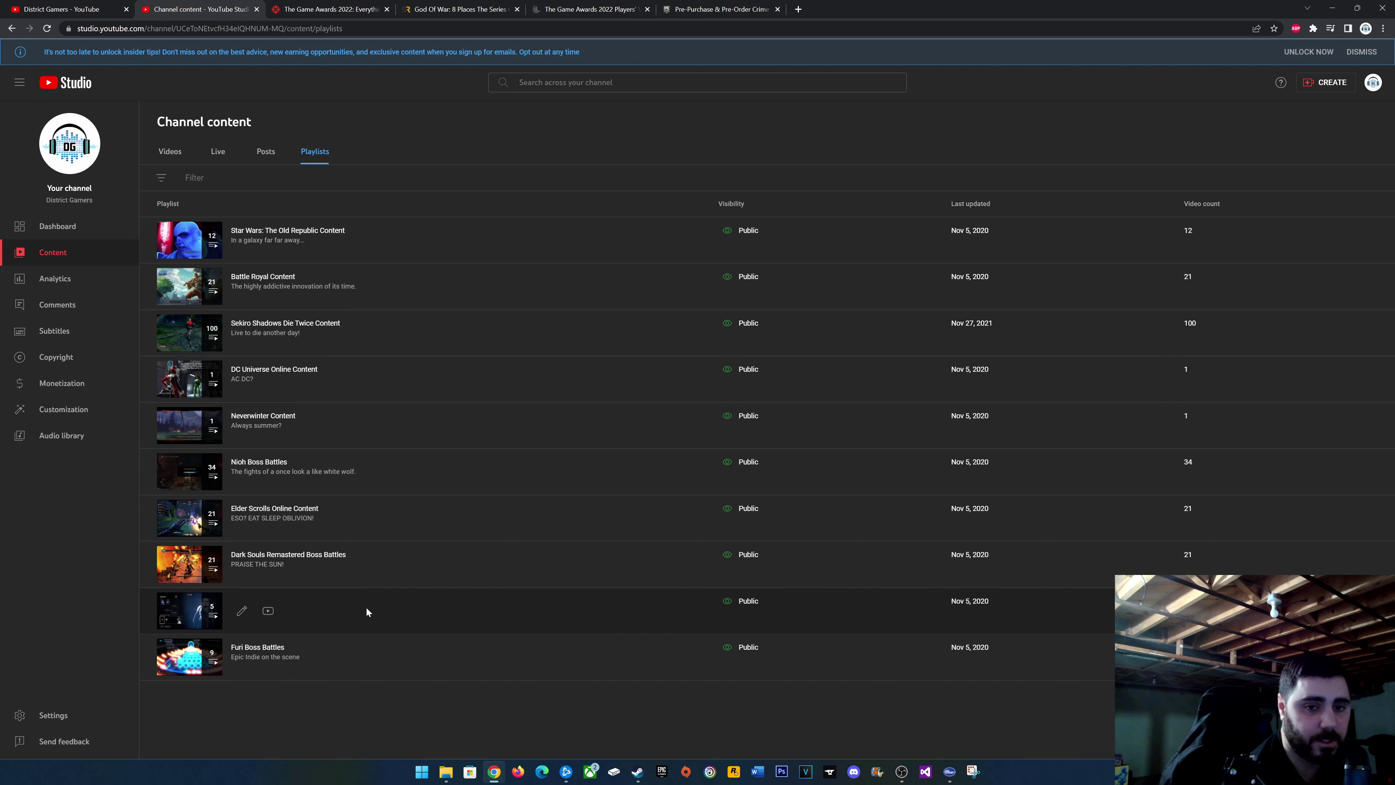
mouse_move(344, 555)
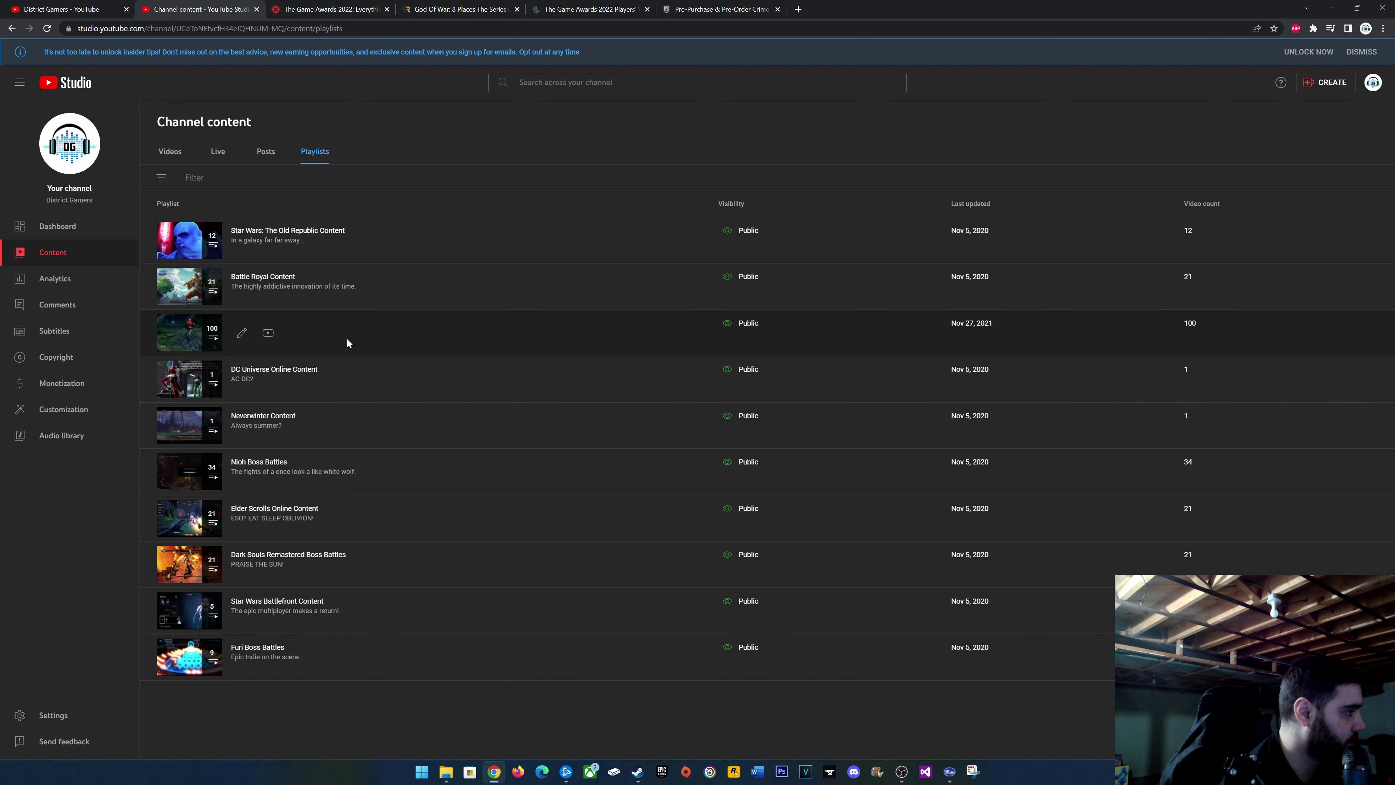
click(268, 378)
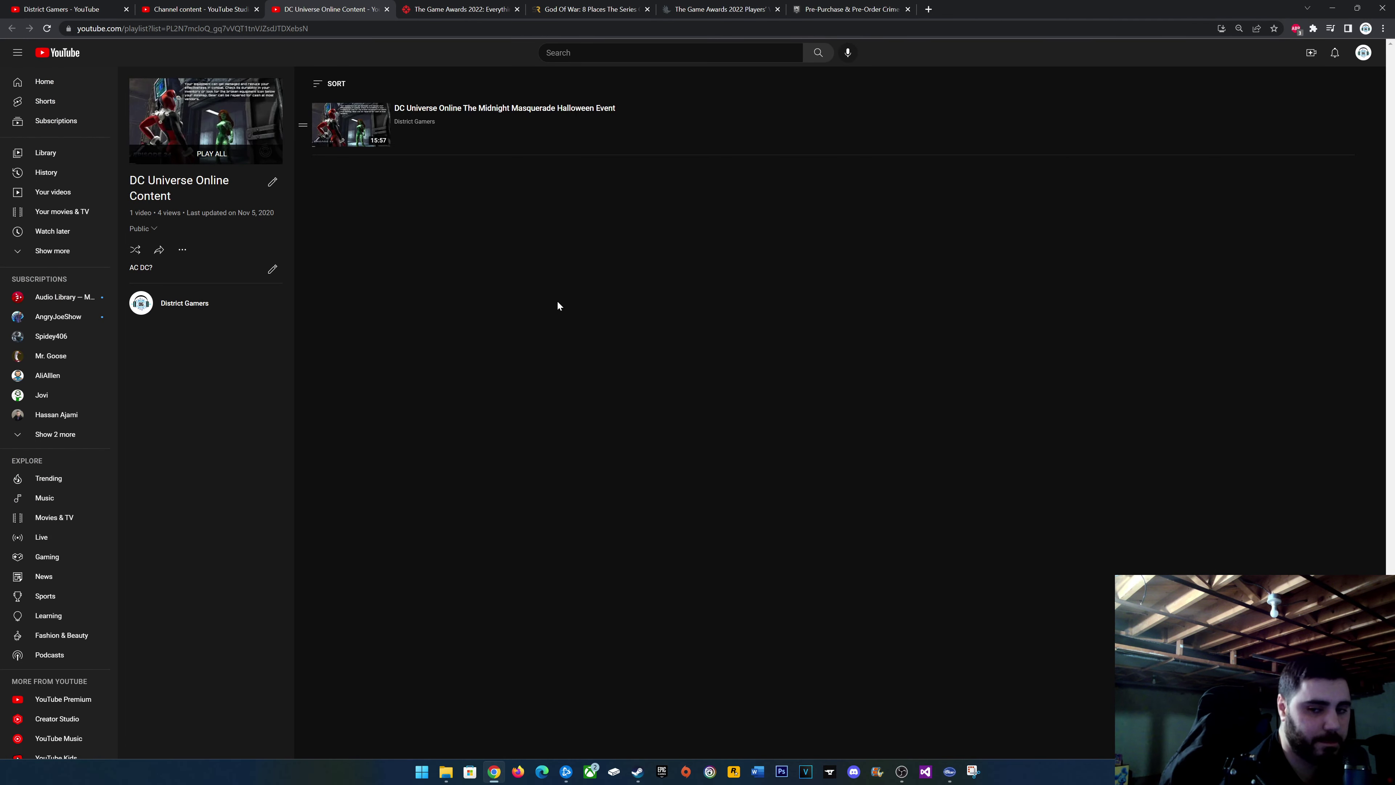
click(181, 250)
click(209, 346)
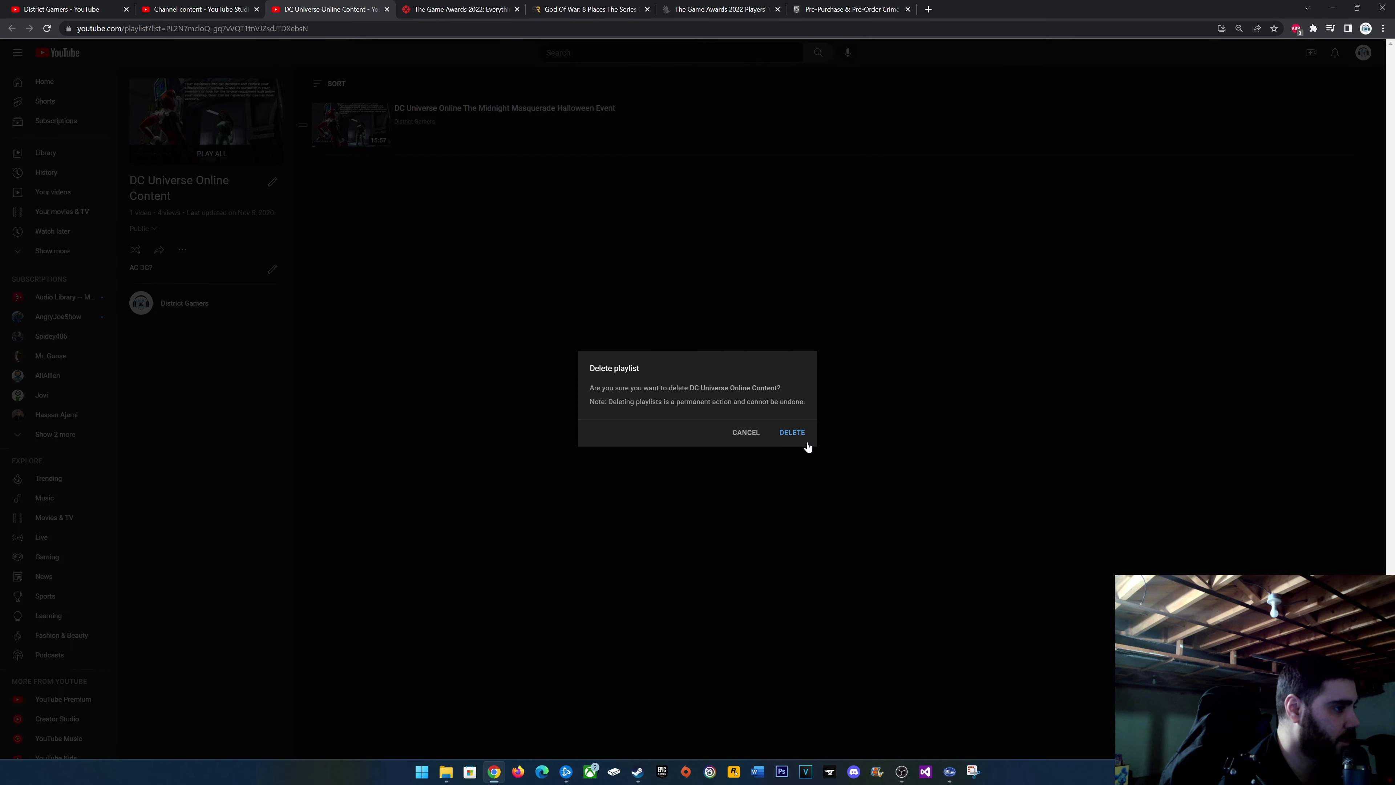
click(793, 432)
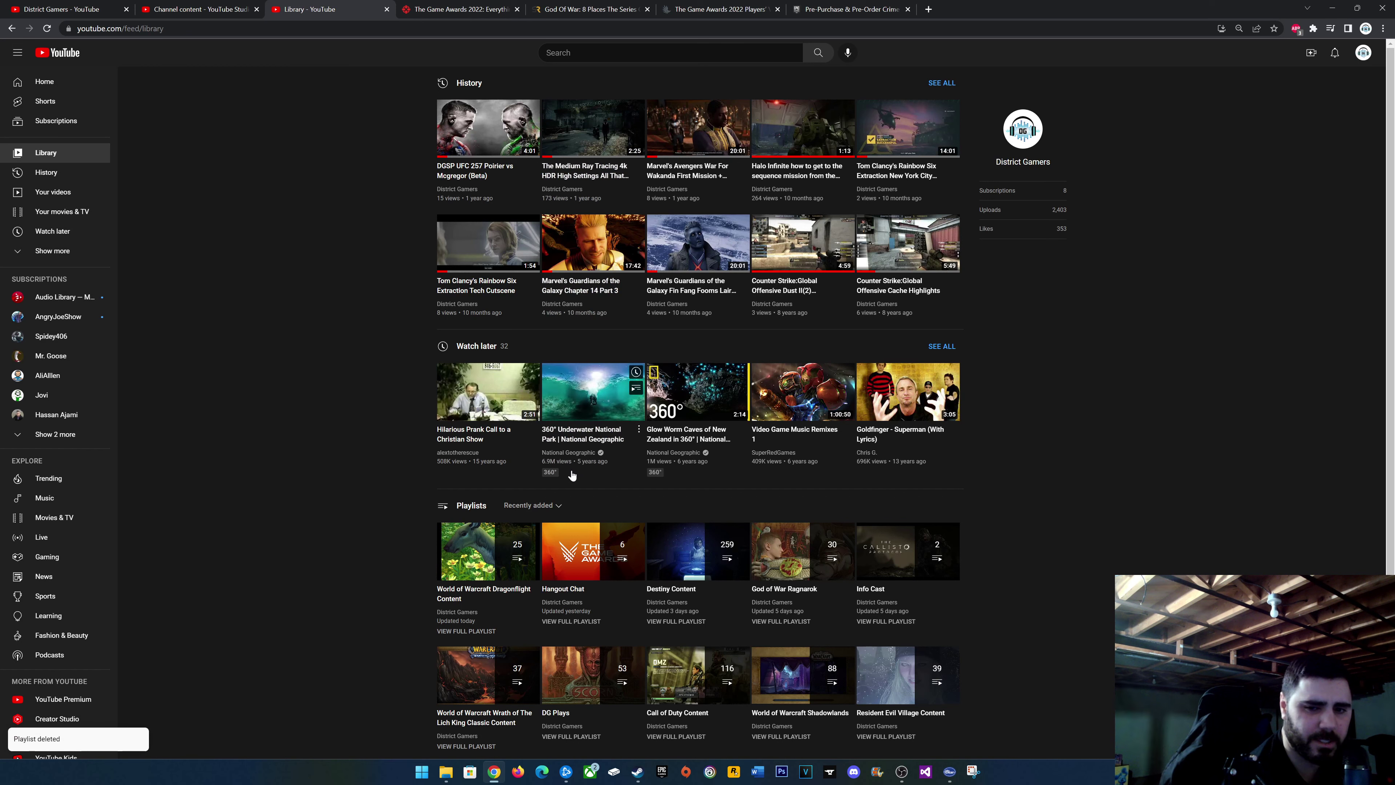
click(244, 5)
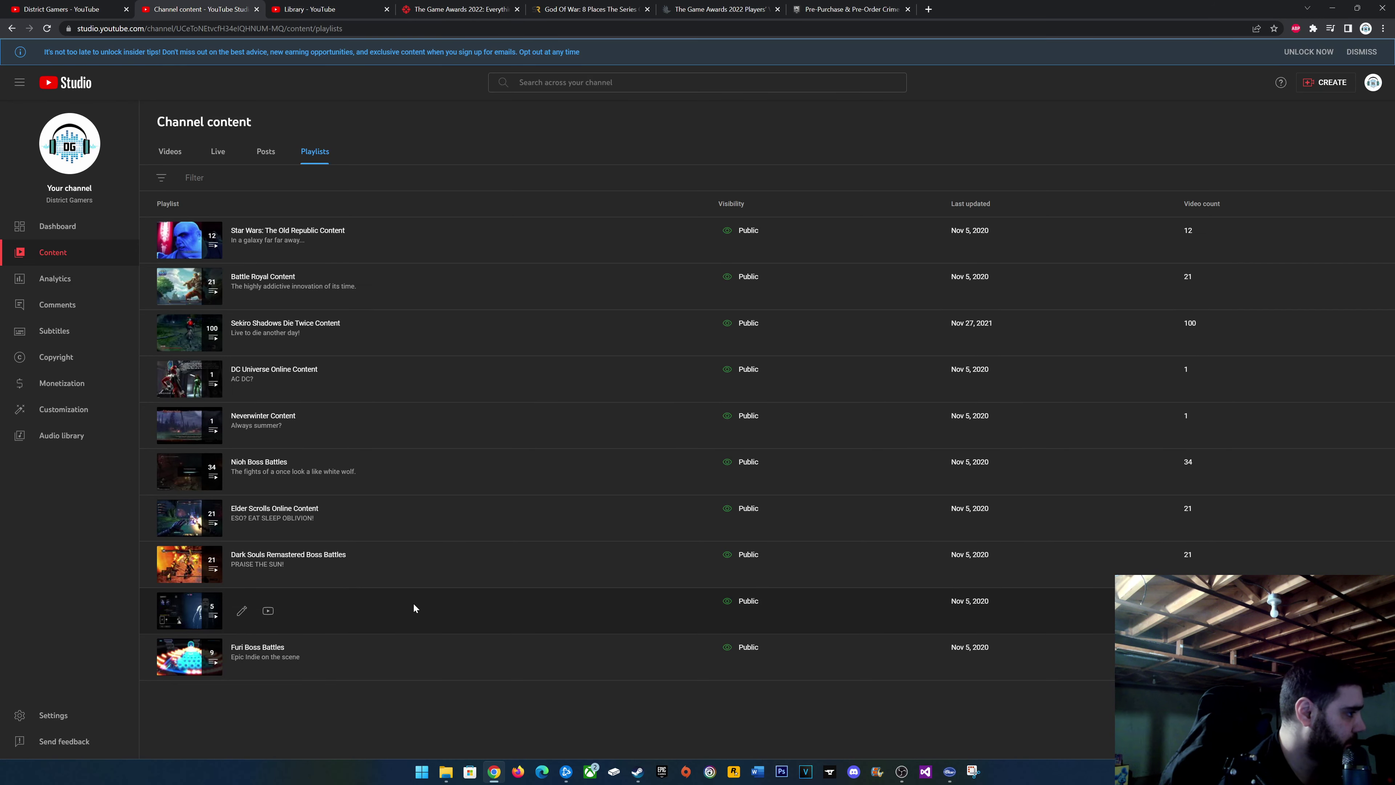
Open the Neverwinter Content playlist from the channel's playlists.
click(241, 428)
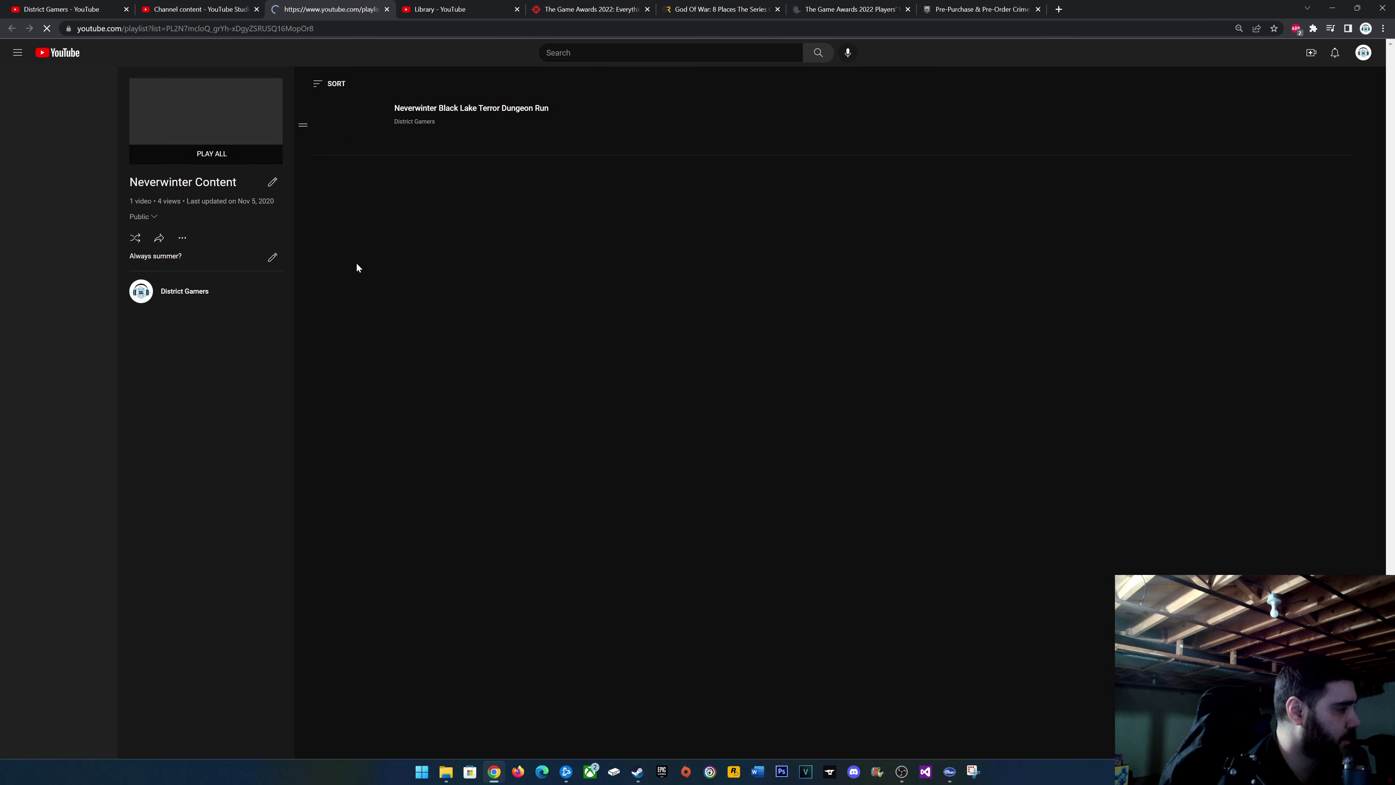